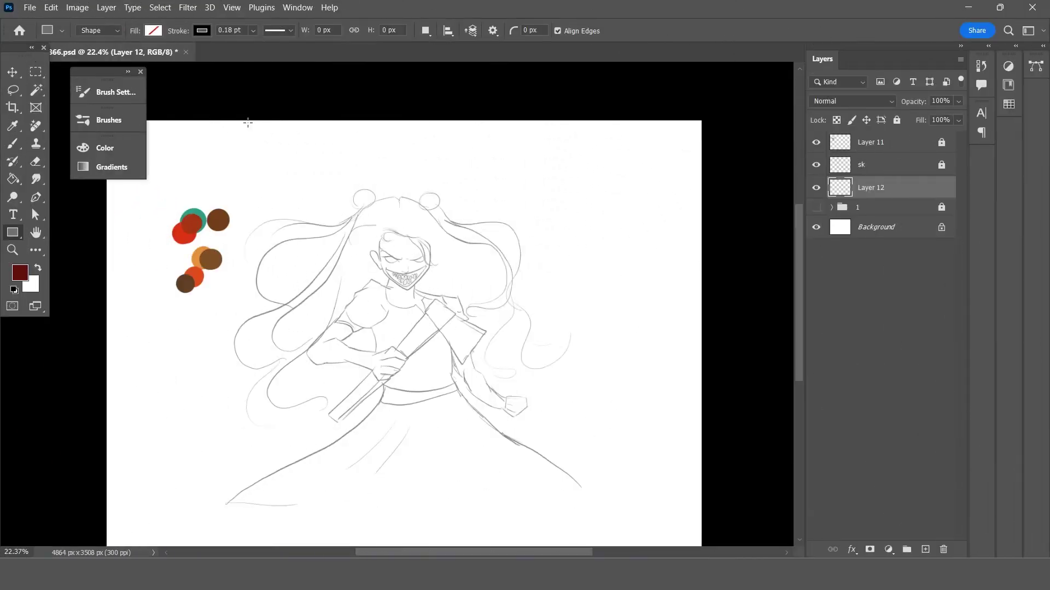
Draw a rectangle over the sketch area with no stroke and a dark red fill.
mouse_move(231, 118)
left_mouse_down()
mouse_move(585, 518)
mouse_move(549, 518)
left_mouse_up()
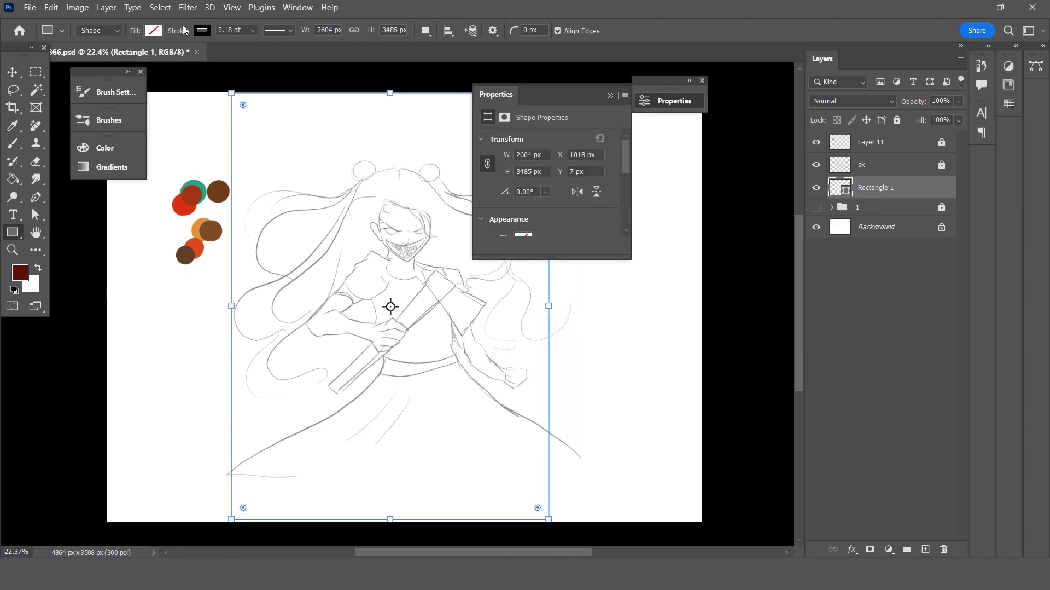
left_click(202, 35)
left_click(122, 57)
left_click(154, 34)
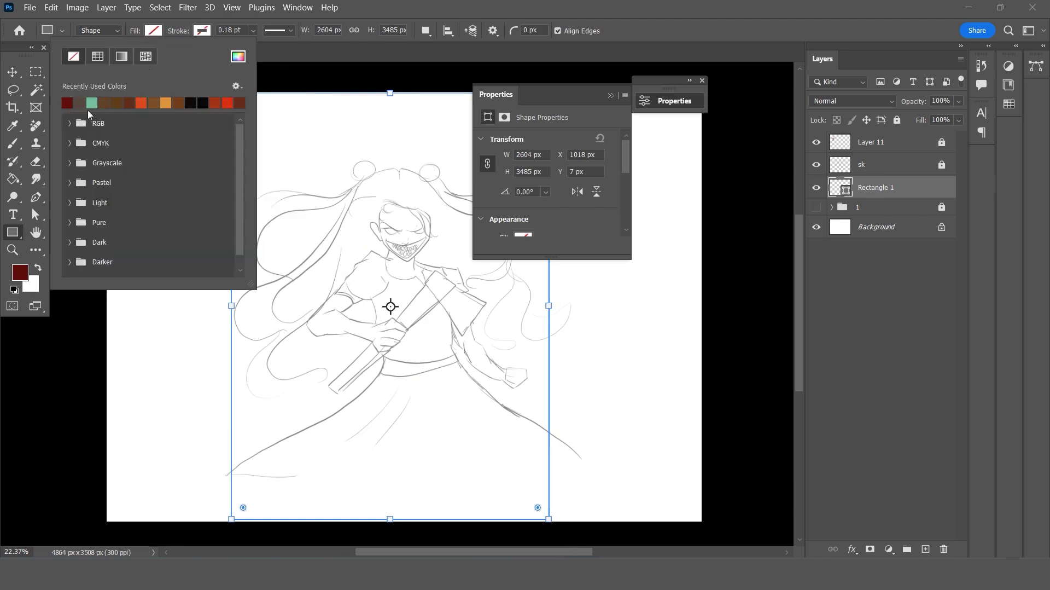
left_click(78, 102)
left_click(399, 8)
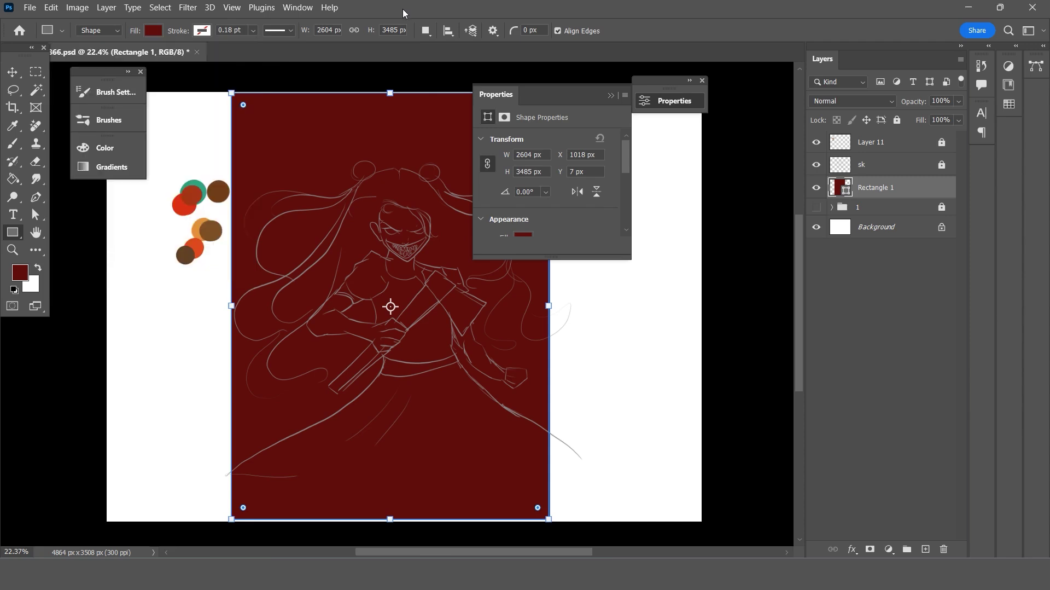
key("ctrl+0")
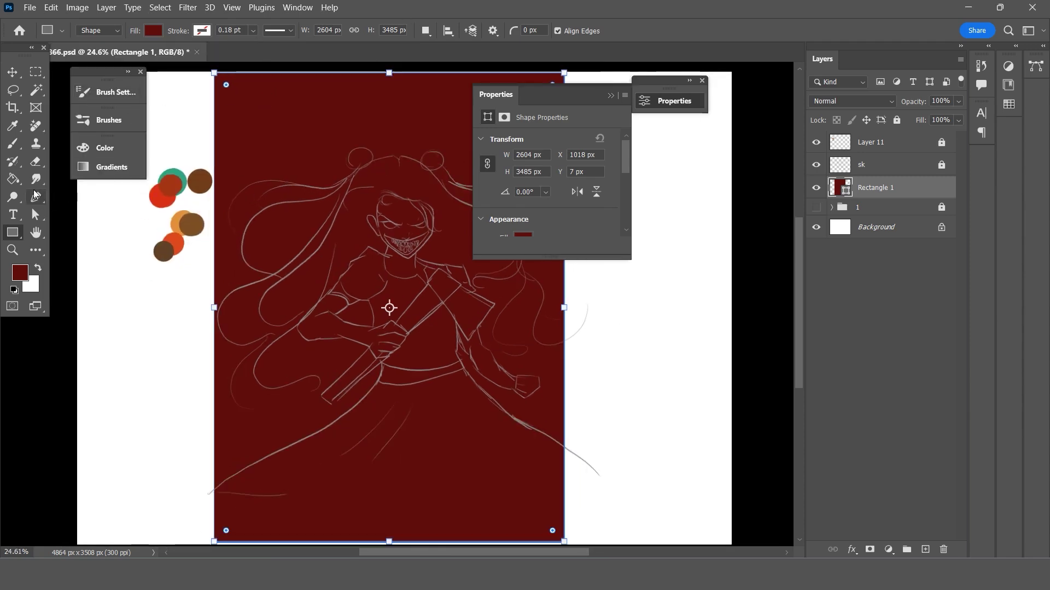
left_click(13, 179)
Build a custom gradient from the palette's red on the left stop to its teal on the right stop.
left_click(63, 180)
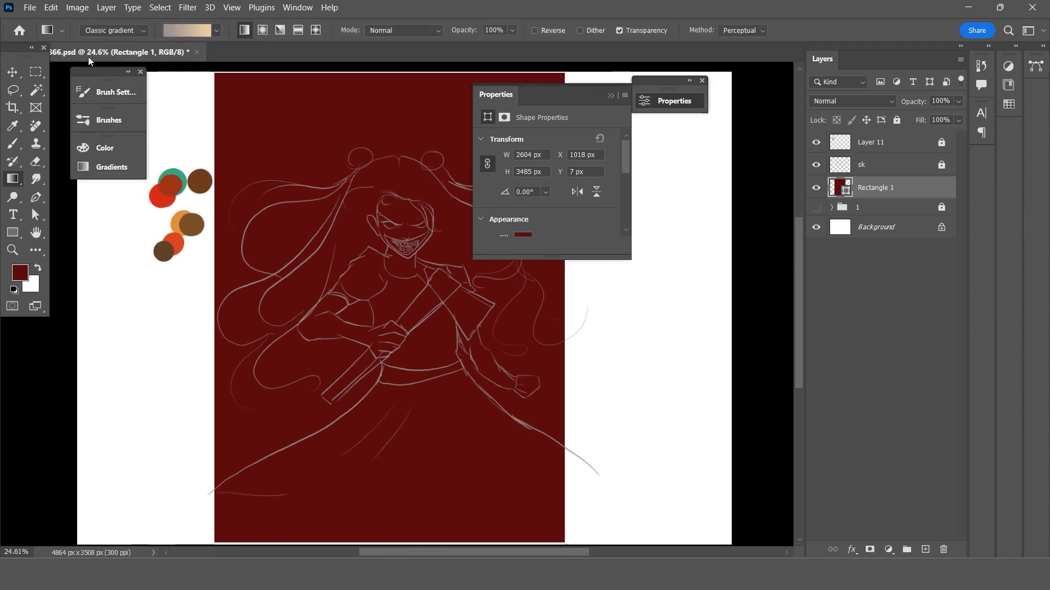
left_click(187, 30)
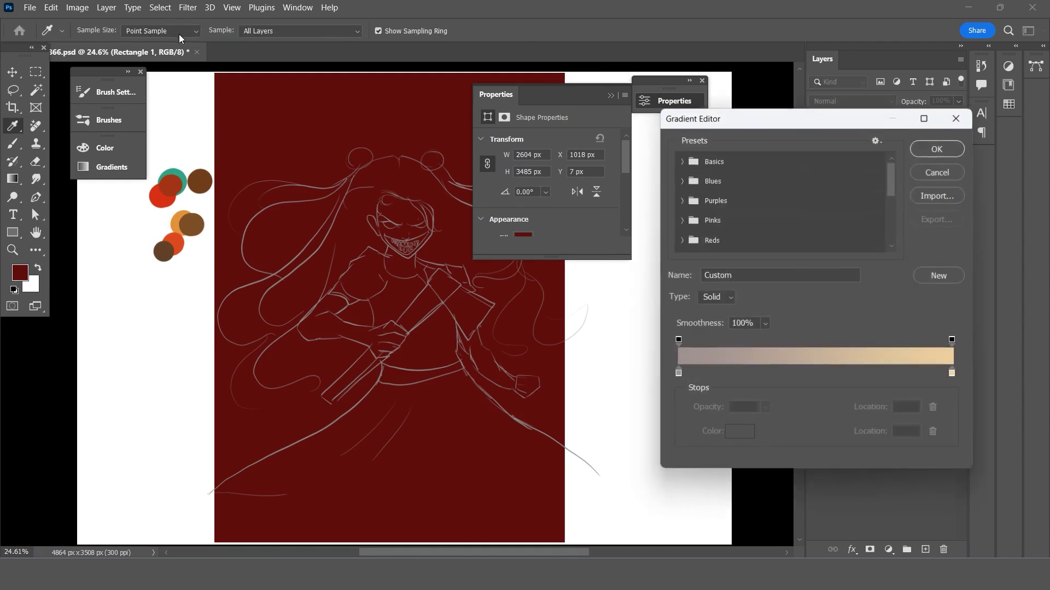
left_click(678, 374)
double_click(678, 374)
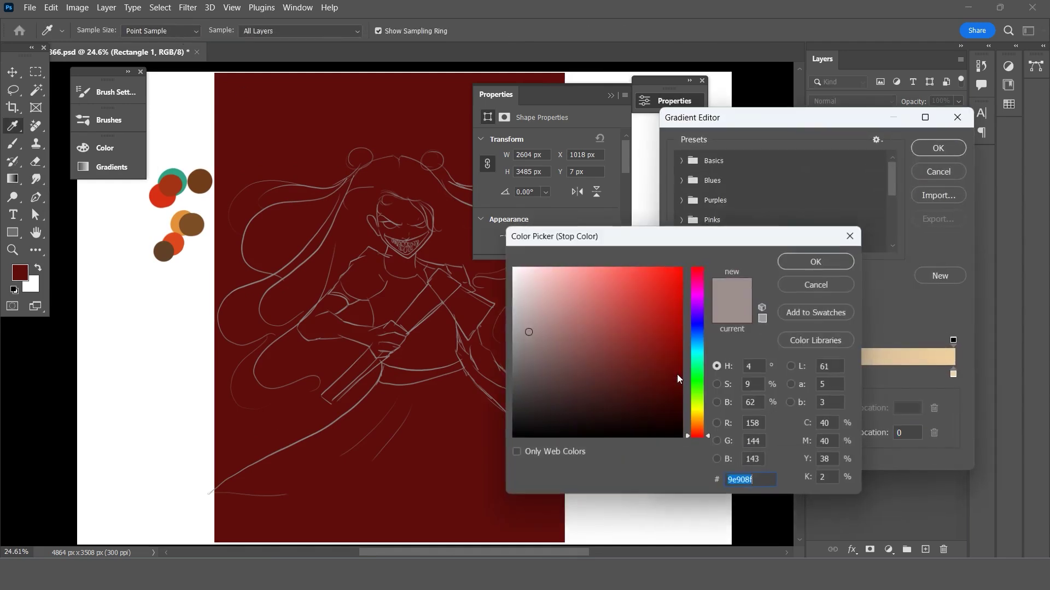
left_click(169, 195)
left_click(817, 260)
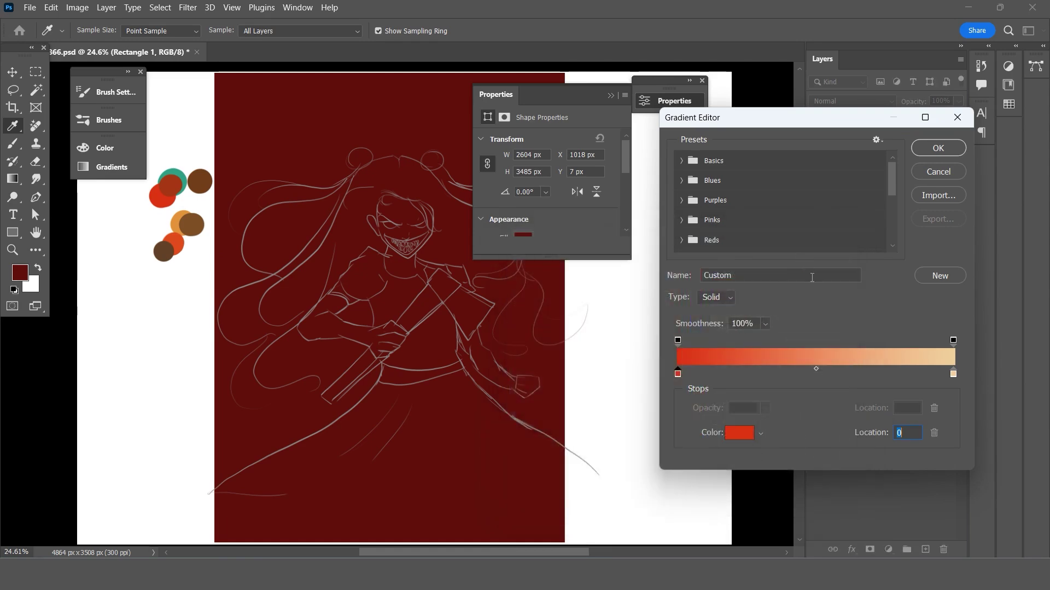
double_click(953, 373)
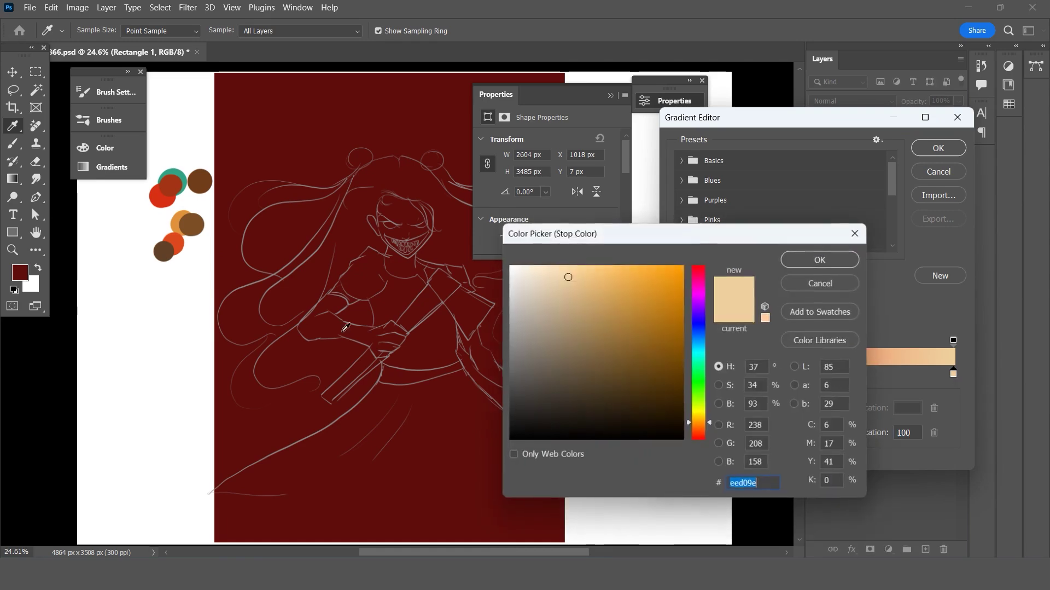
left_click(172, 171)
left_click(820, 259)
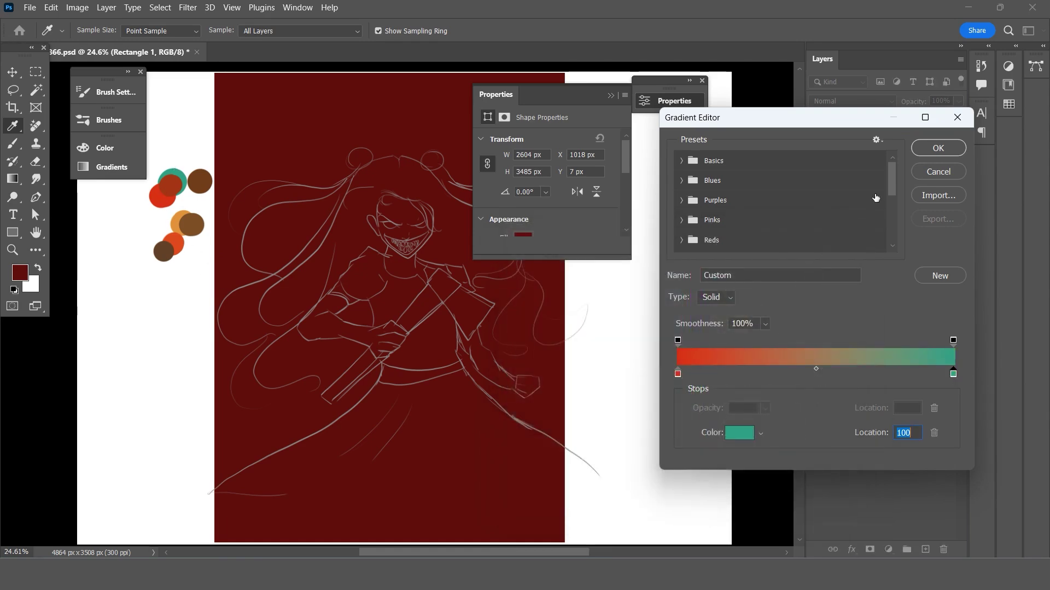
left_click(938, 148)
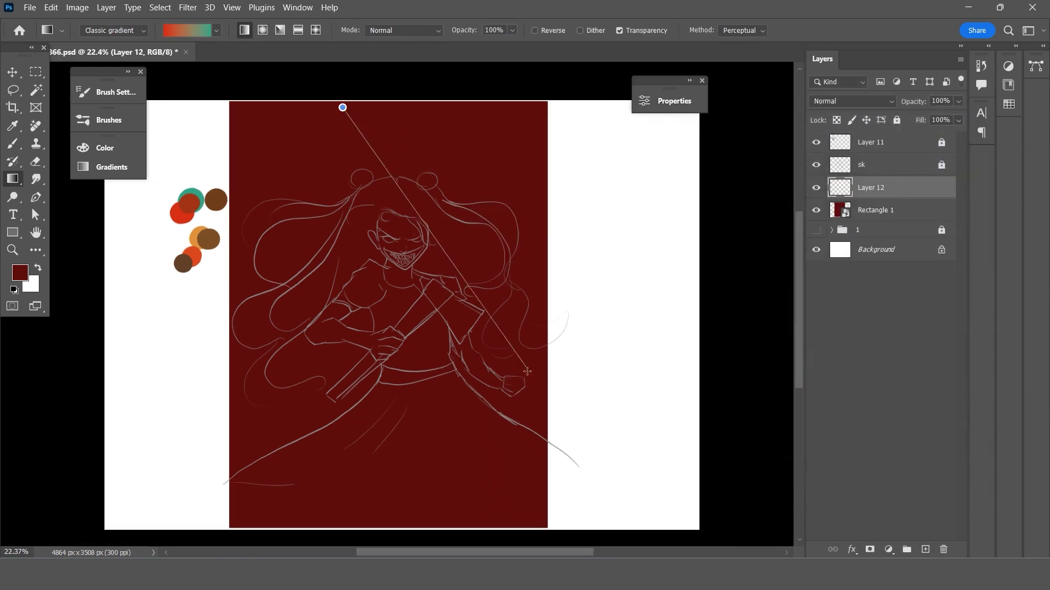
Clip Layer 12 to the Rectangle 1 shape layer.
left_click_drag(343, 106, 479, 343)
scroll(480, 343, "down", 1)
key("ctrl+z")
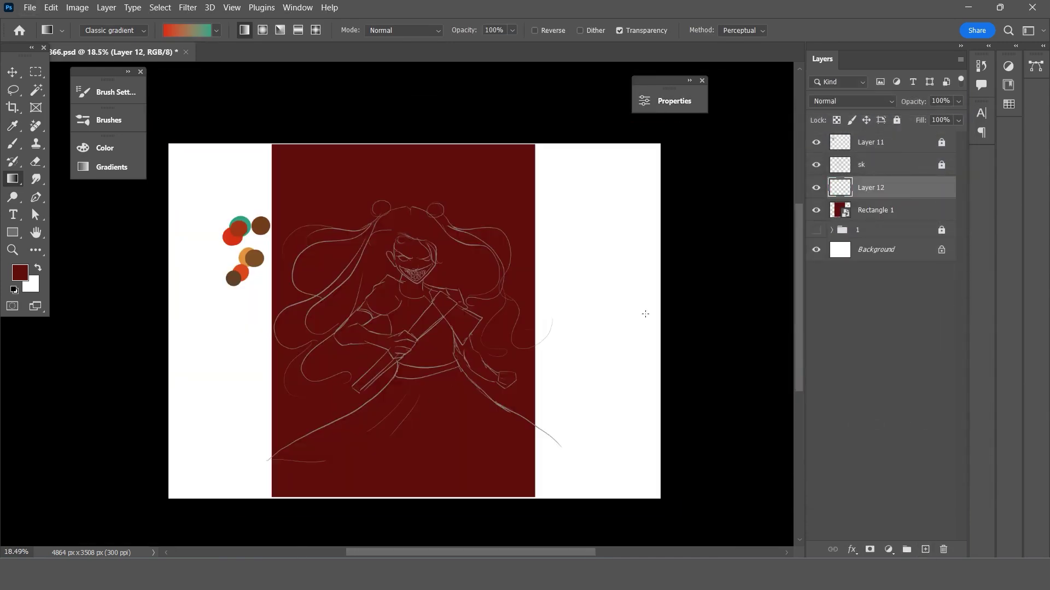
left_click(882, 192, "alt")
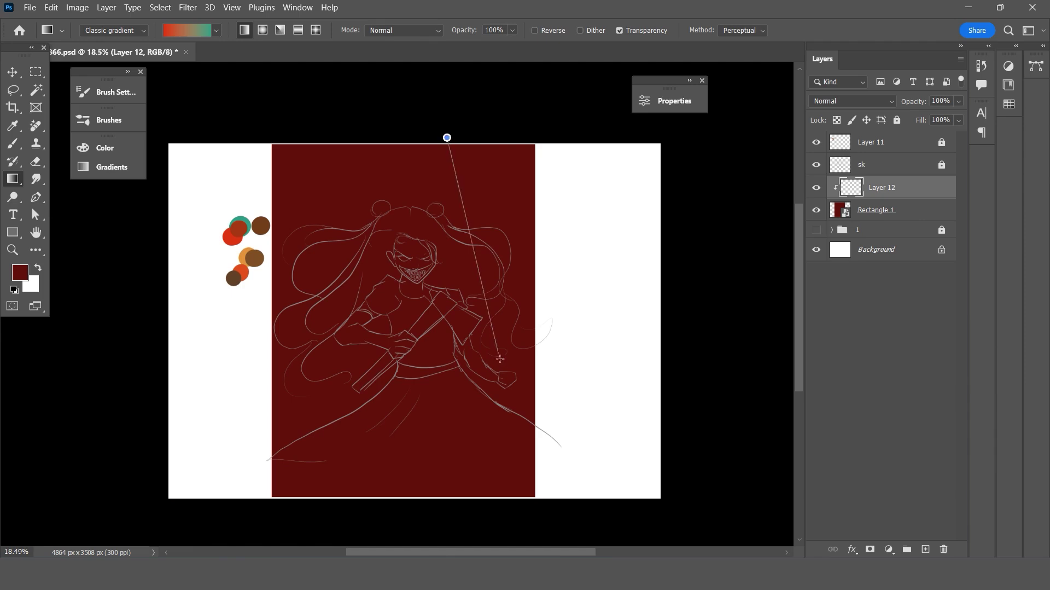
Fill Layer 12 with a diagonal red-to-teal gradient, teal at the top right.
left_click_drag(446, 137, 499, 364)
key("ctrl+z")
left_click_drag(454, 495, 480, 142)
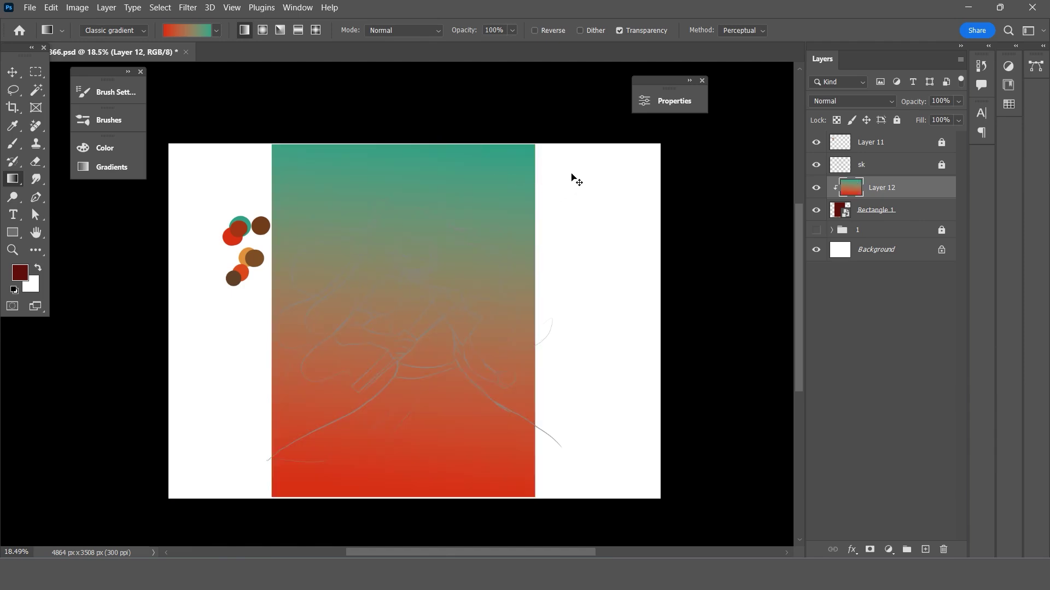
key("ctrl+z")
left_click_drag(577, 181, 342, 580)
key("ctrl+z")
mouse_move(230, 401)
left_mouse_down()
mouse_move(322, 246)
mouse_move(355, 164)
left_mouse_up()
key("ctrl+z")
left_click_drag(281, 288, 442, 208)
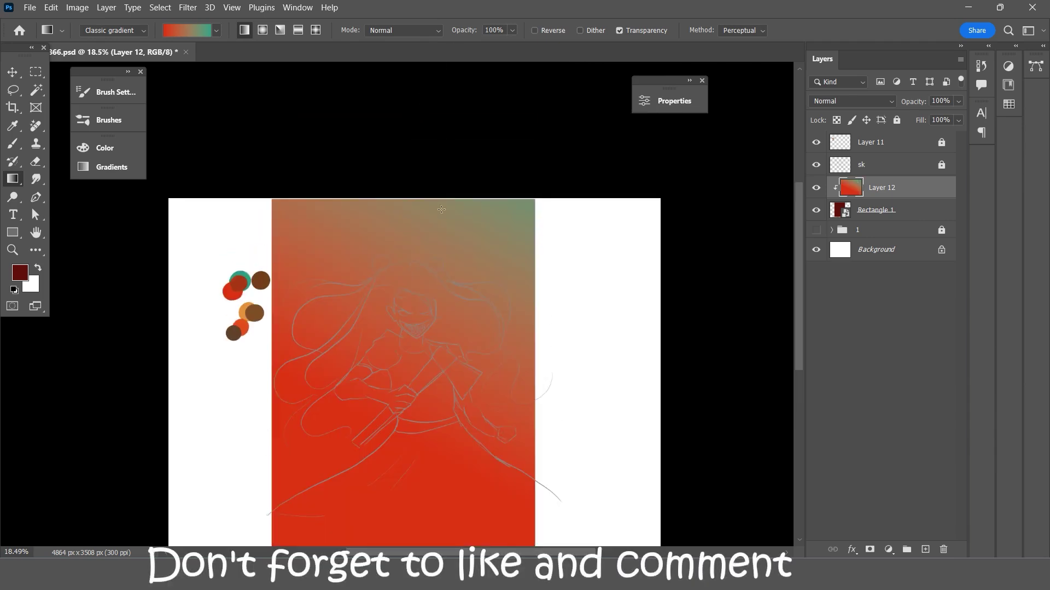
key("ctrl+z")
left_click_drag(253, 369, 321, 159)
key("ctrl+z")
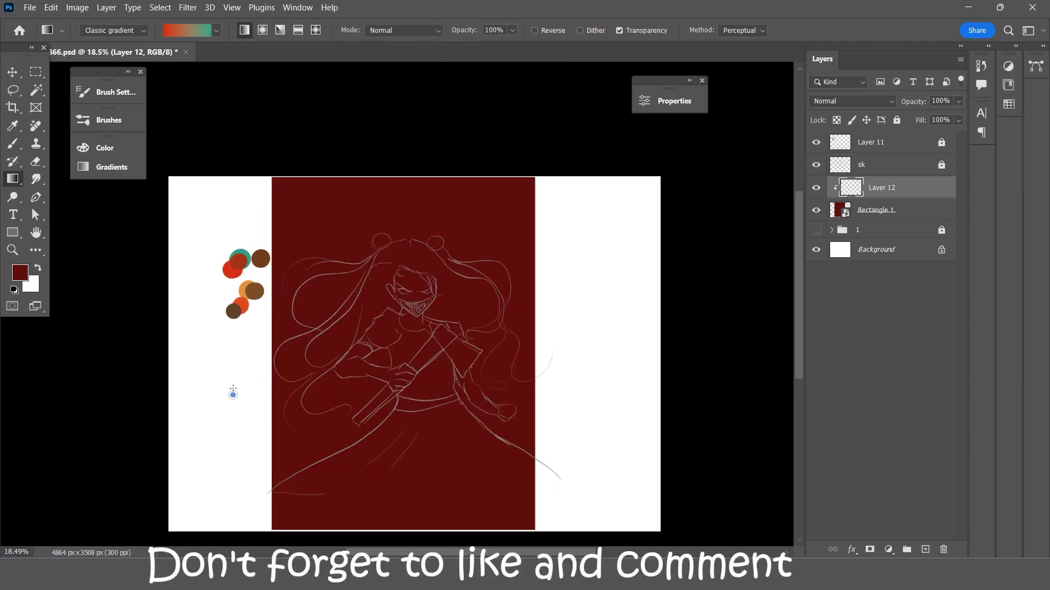
left_click_drag(233, 390, 387, 143)
Compare the gradient against the rectangle, then hide the gradient layer.
scroll(376, 224, "up", 1)
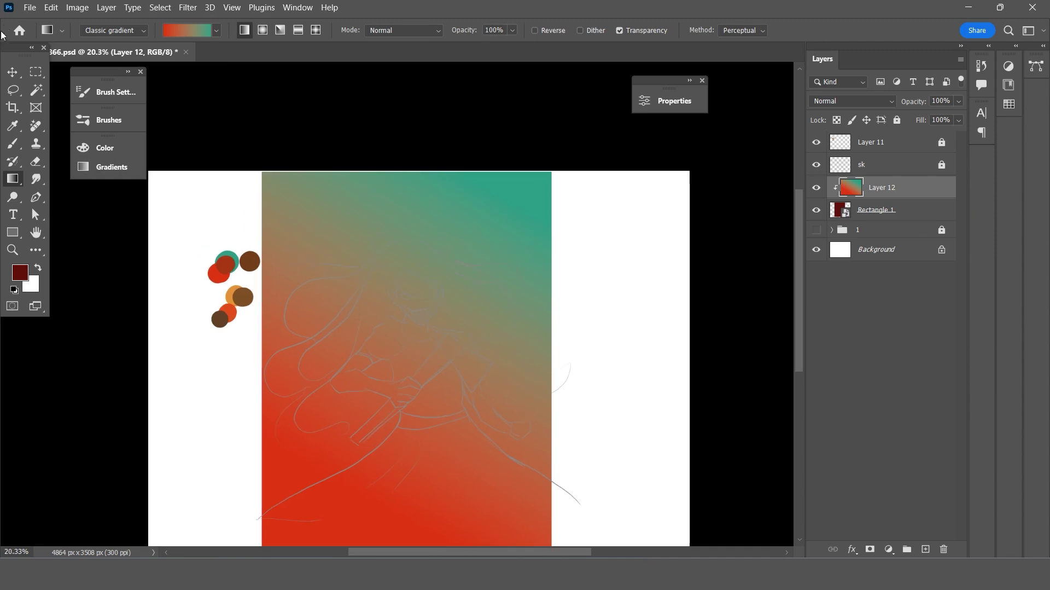
left_click(12, 72)
scroll(295, 283, "down", 1)
scroll(295, 284, "up", 1)
left_click(816, 187)
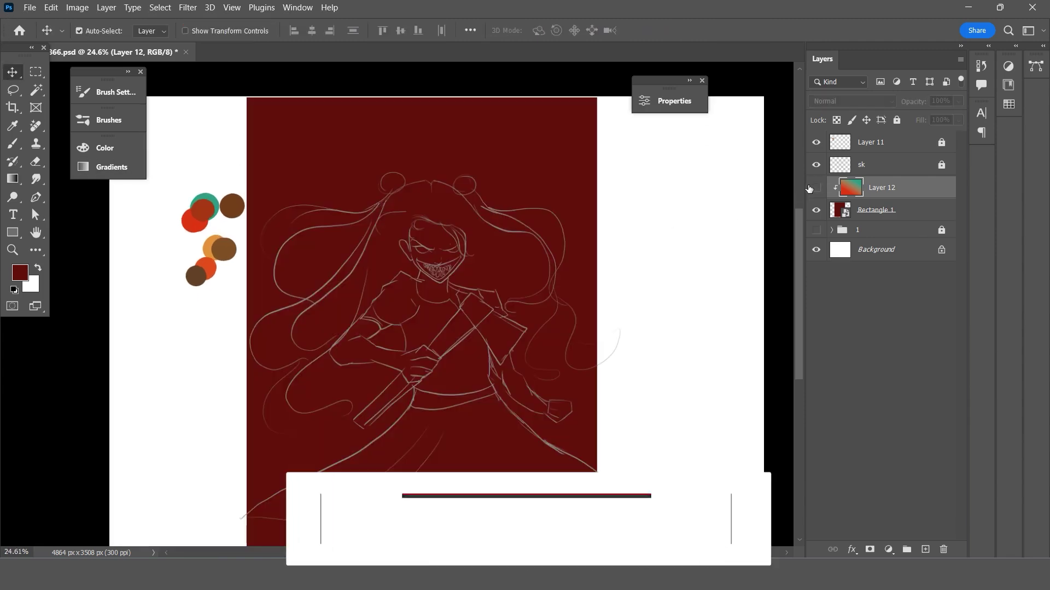
left_click(815, 188)
scroll(547, 241, "down", 1)
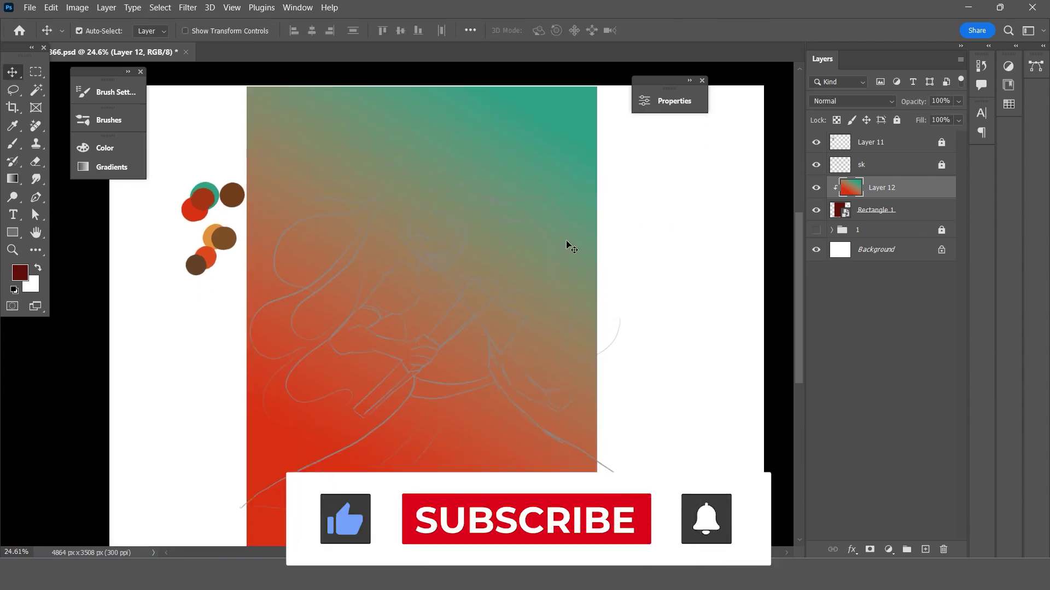
left_click(703, 222)
left_click(816, 187)
Hide the dark red rectangle and add a new empty Layer 13 above the gradient.
left_click(816, 209)
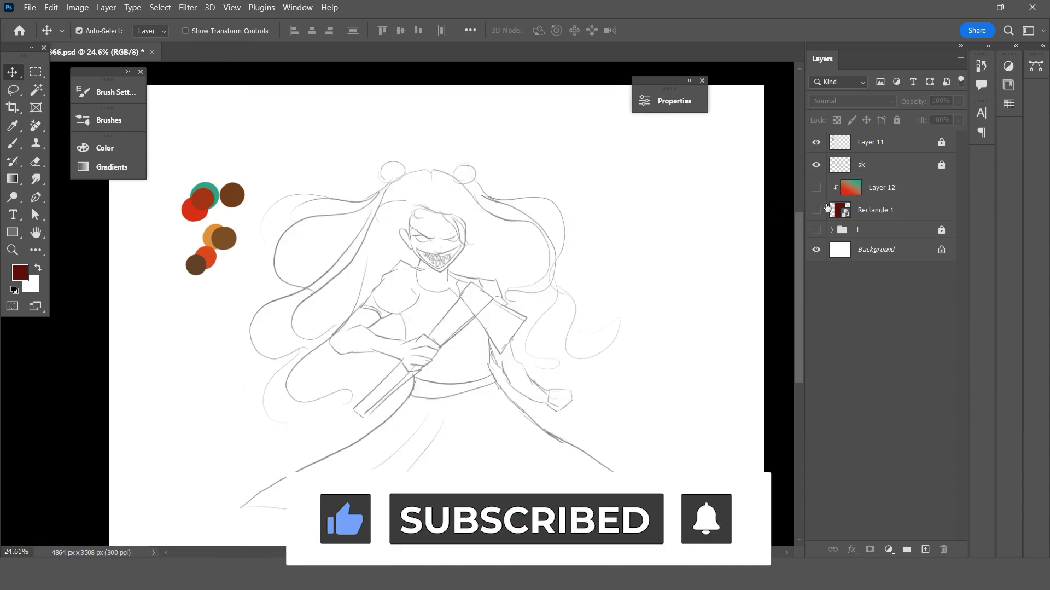
left_click(851, 187)
left_click(926, 549)
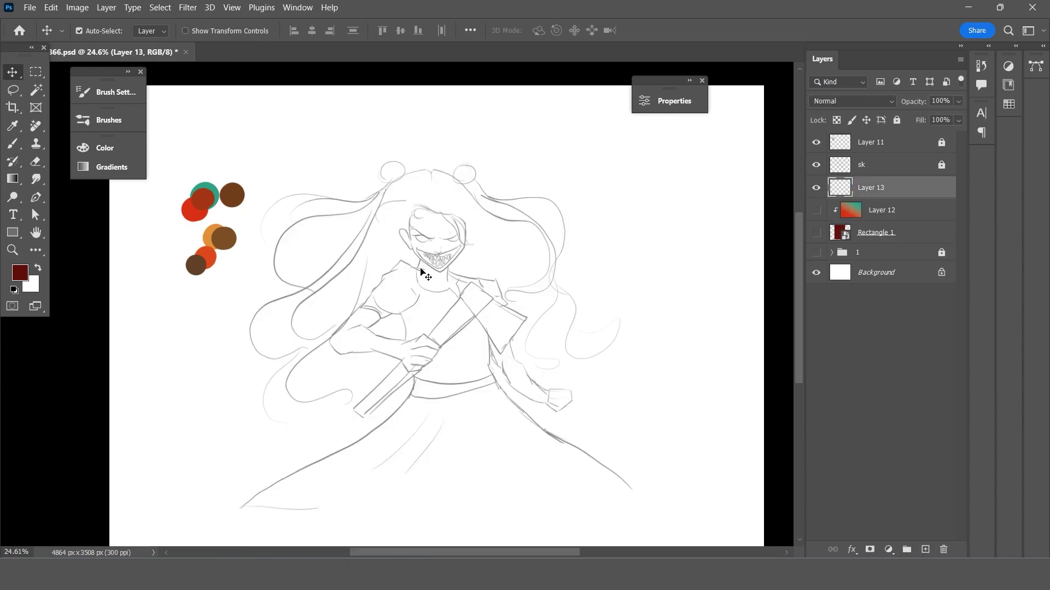
key("b")
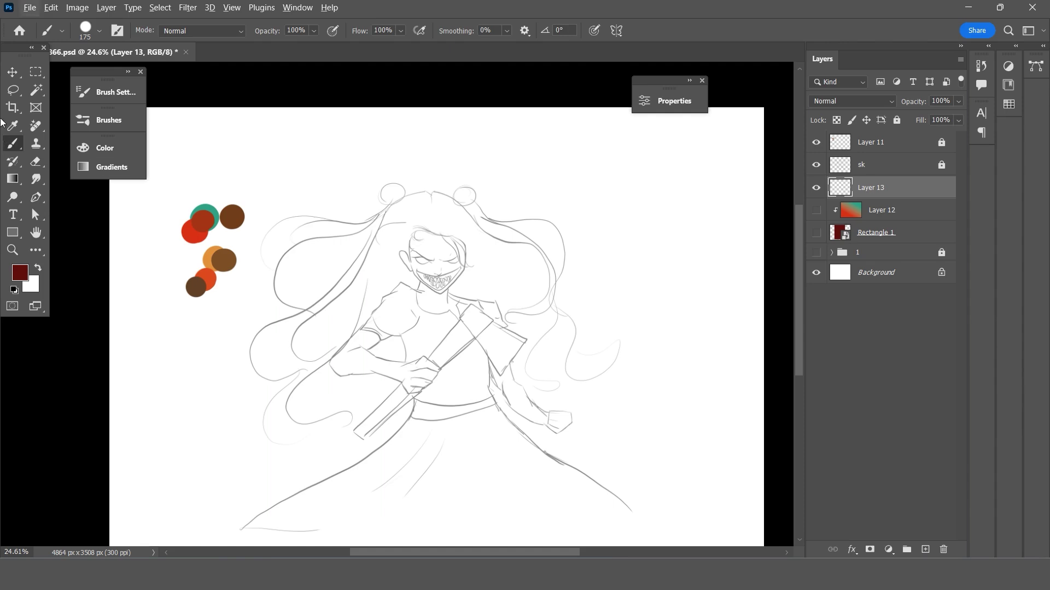
key("l")
Set the foreground colour to near-black 090707.
scroll(351, 276, "up", 1)
scroll(364, 271, "up", 1)
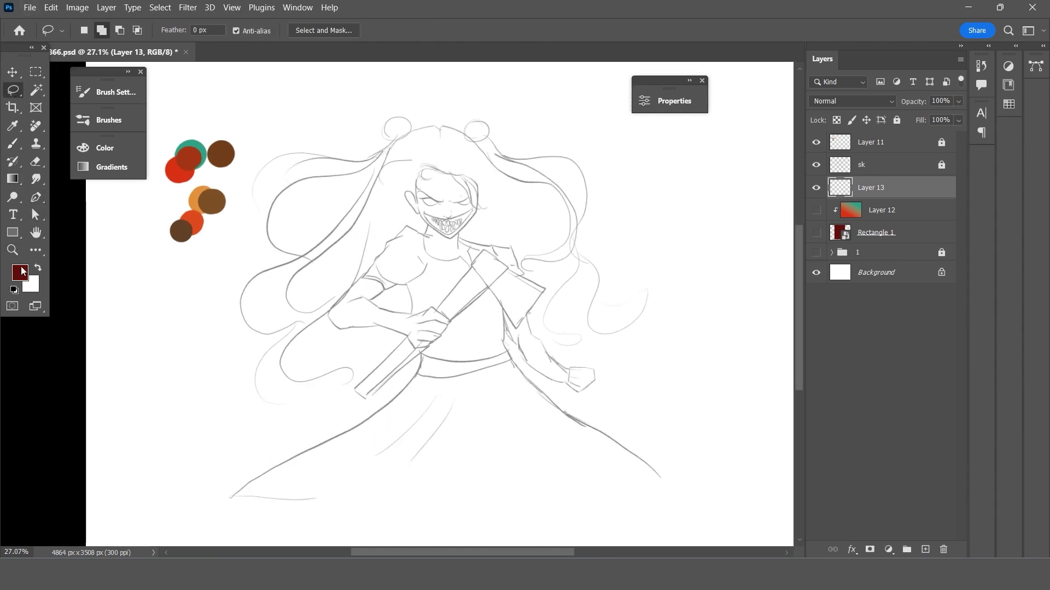
left_click(20, 272)
left_click(548, 433)
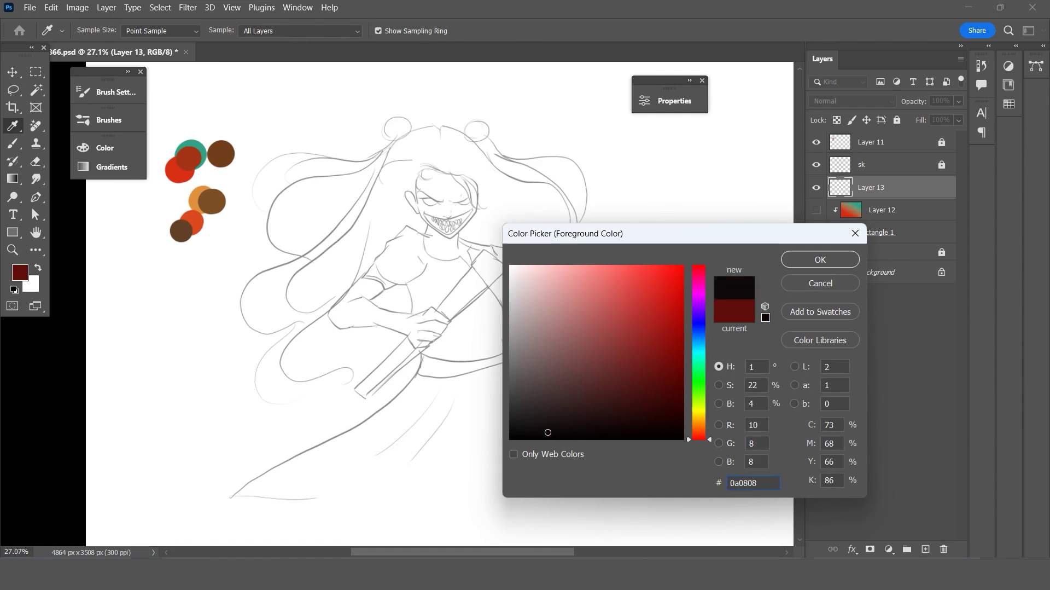
left_click(820, 259)
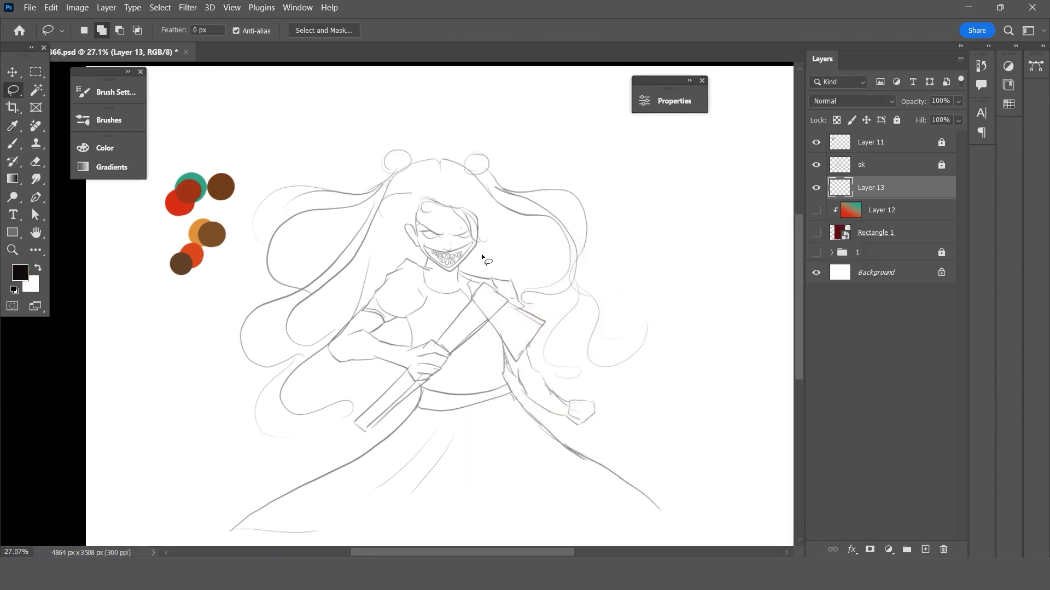
scroll(427, 242, "up", 1)
scroll(429, 239, "up", 1)
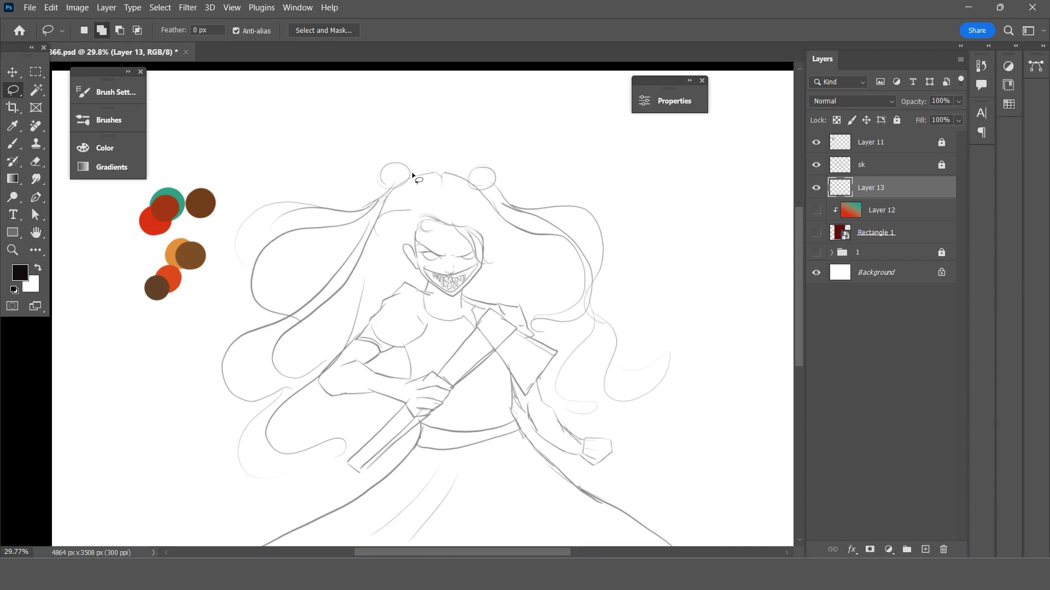
Lasso around the left hair bun, left hair strands and face outline.
left_click_drag(363, 206, 393, 191)
left_click_drag(384, 194, 392, 190)
mouse_move(327, 212)
left_mouse_down()
mouse_move(255, 204)
mouse_move(230, 251)
mouse_move(253, 300)
mouse_move(238, 345)
mouse_move(242, 401)
mouse_move(289, 392)
mouse_move(248, 444)
mouse_move(336, 458)
left_mouse_up()
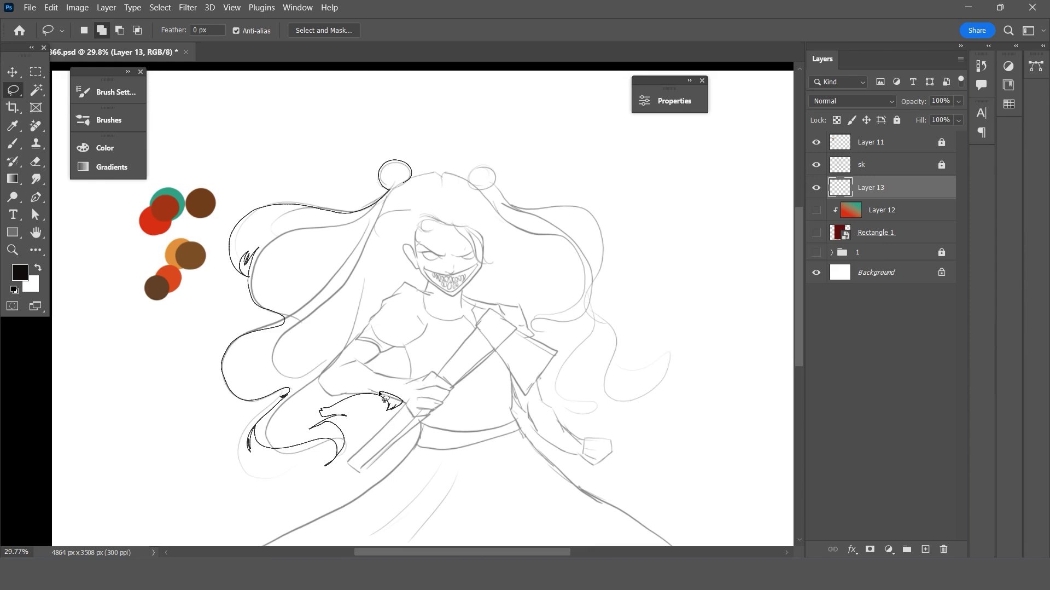
left_click_drag(383, 398, 418, 364)
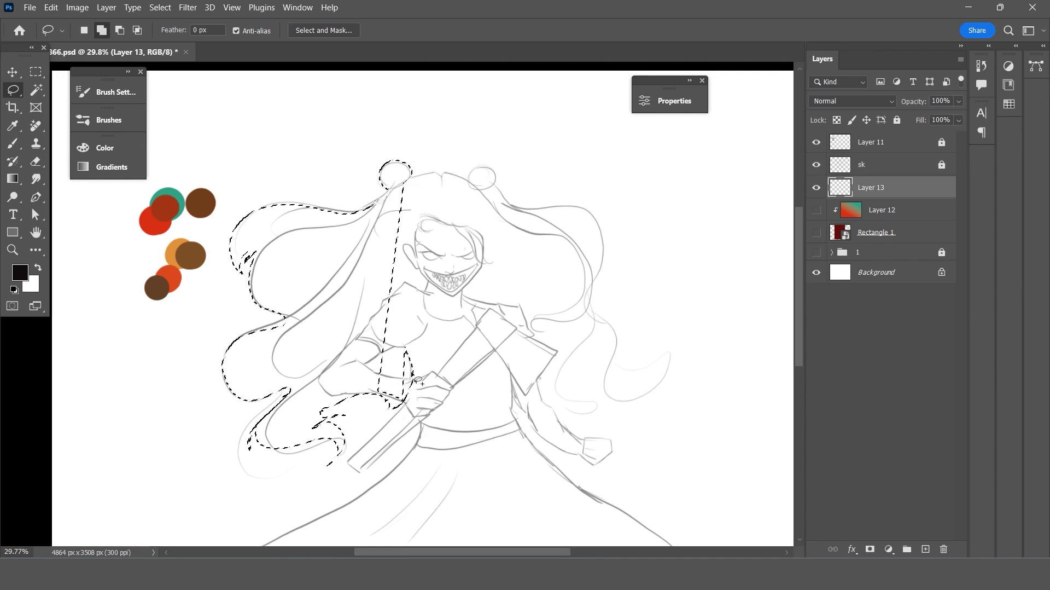
left_click_drag(414, 328, 422, 299)
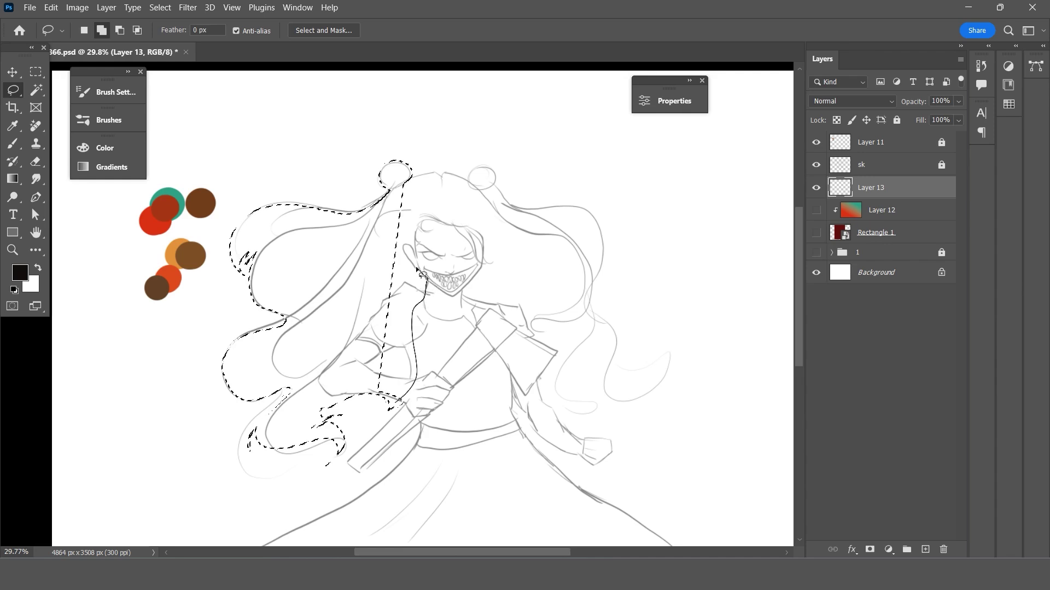
left_click_drag(418, 247, 438, 221)
left_click_drag(489, 261, 475, 283)
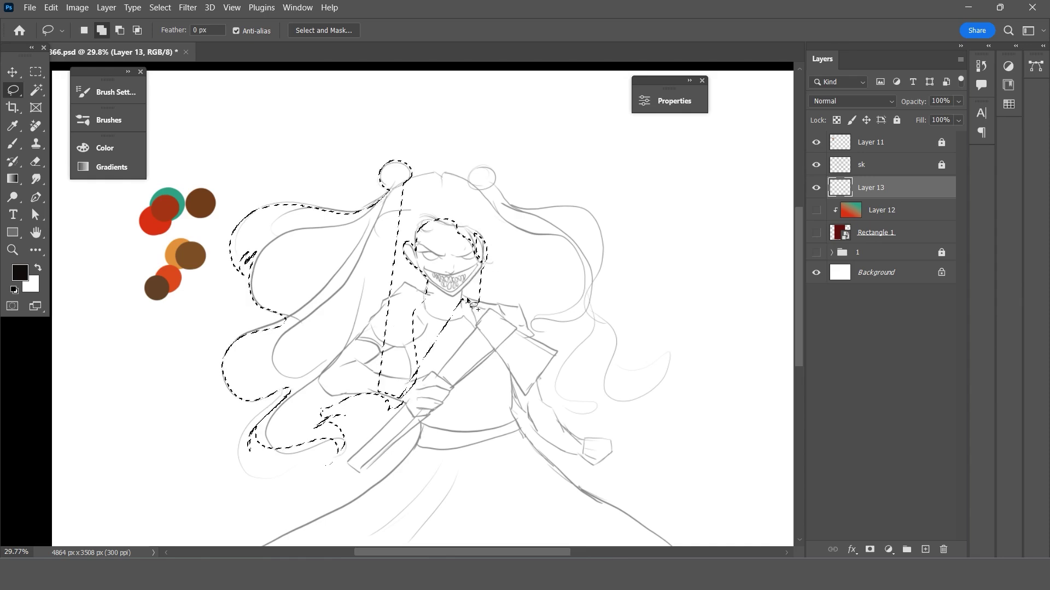
Add the chin, right hair and top-of-head outline to the selection.
mouse_move(462, 299)
left_mouse_down()
mouse_move(530, 316)
mouse_move(550, 350)
mouse_move(526, 390)
mouse_move(609, 414)
mouse_move(584, 417)
mouse_move(573, 380)
mouse_move(605, 335)
mouse_move(606, 372)
mouse_move(633, 390)
mouse_move(605, 323)
mouse_move(605, 240)
mouse_move(519, 194)
left_mouse_up()
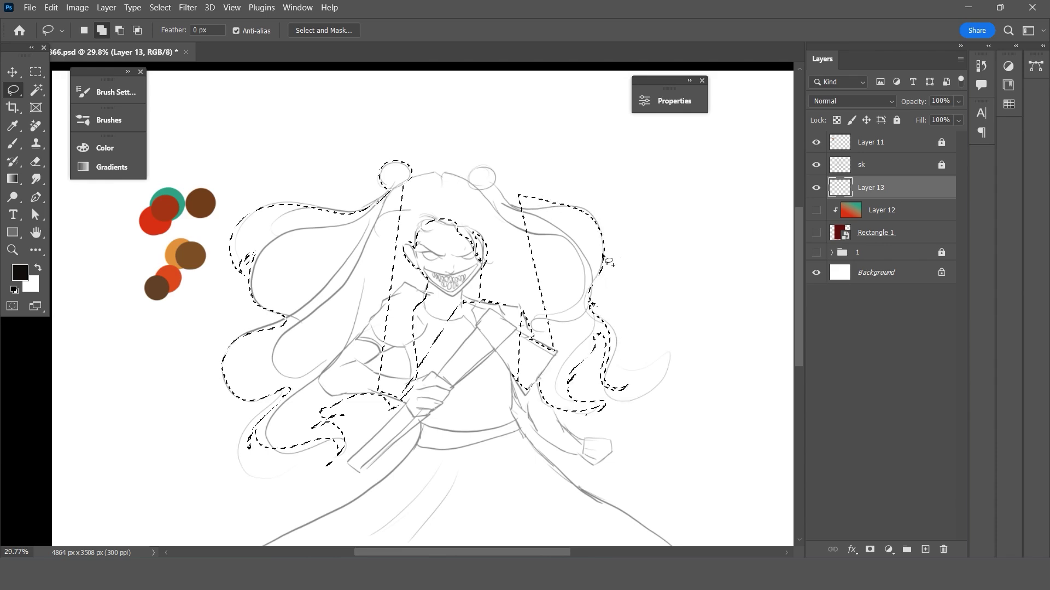
mouse_move(606, 235)
left_mouse_down()
mouse_move(541, 202)
mouse_move(413, 180)
mouse_move(381, 257)
mouse_move(368, 372)
mouse_move(462, 404)
mouse_move(518, 399)
mouse_move(543, 320)
mouse_move(490, 215)
mouse_move(416, 193)
mouse_move(402, 202)
mouse_move(511, 295)
mouse_move(542, 353)
mouse_move(566, 257)
mouse_move(535, 217)
left_mouse_up()
left_click_drag(480, 196, 457, 187)
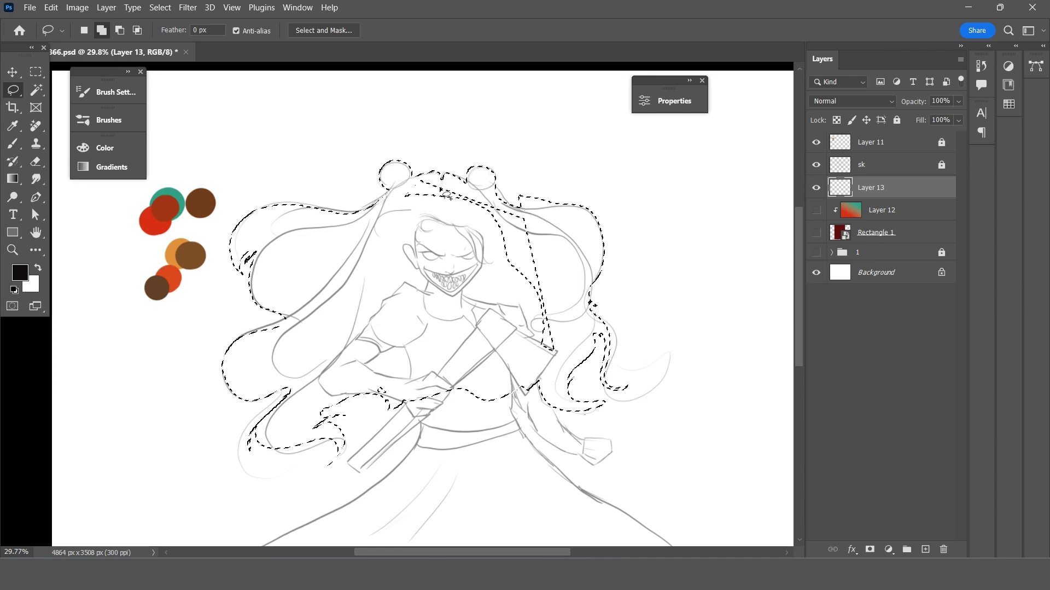
Cut the stray top-right area out of the selection with Lasso subtract mode.
left_click(119, 30)
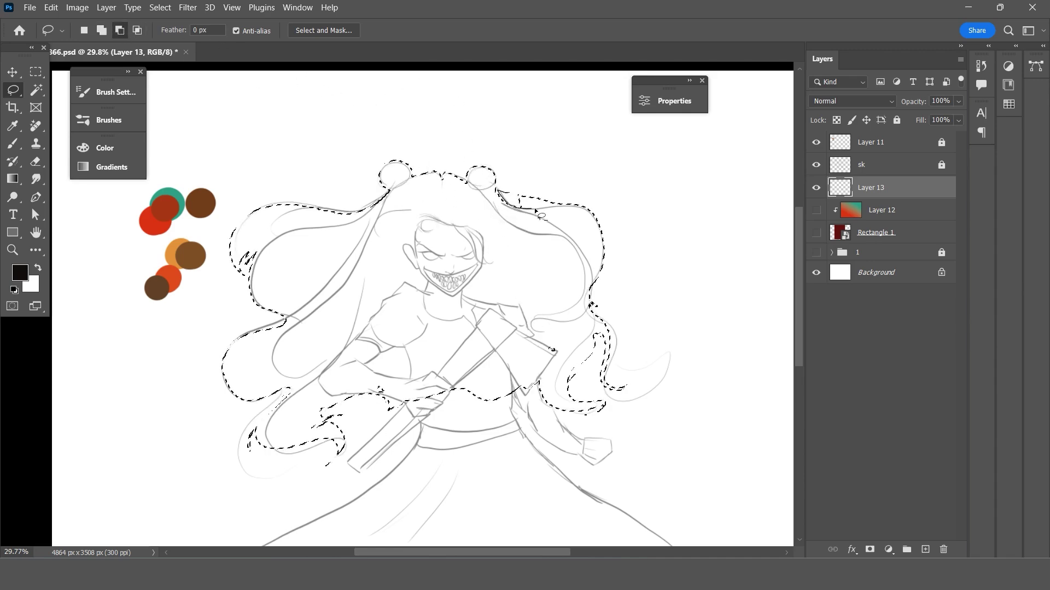
mouse_move(542, 216)
left_mouse_down()
mouse_move(533, 189)
mouse_move(497, 193)
left_mouse_up()
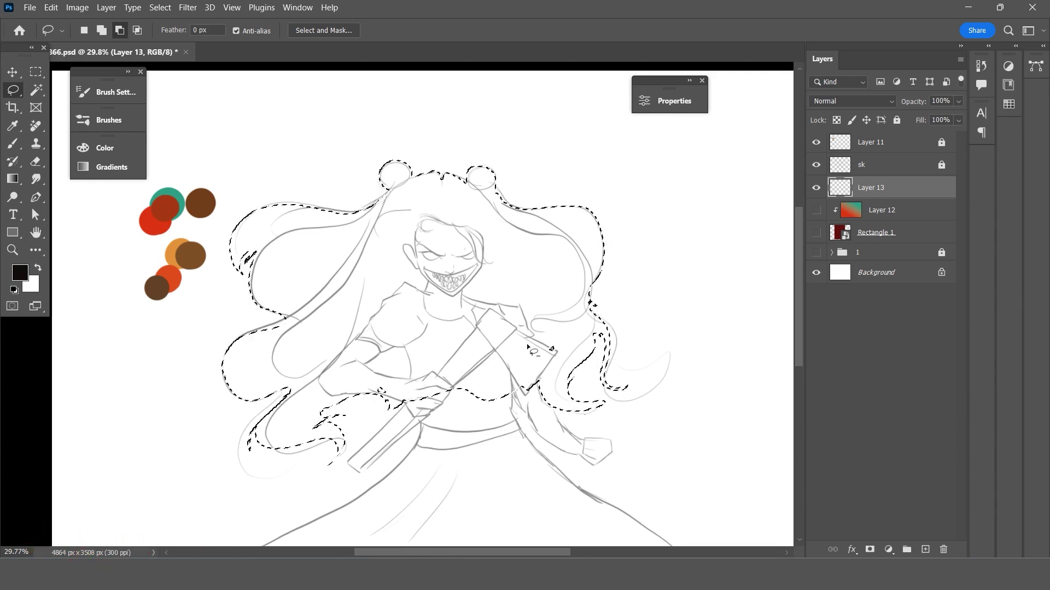
key("ctrl+z")
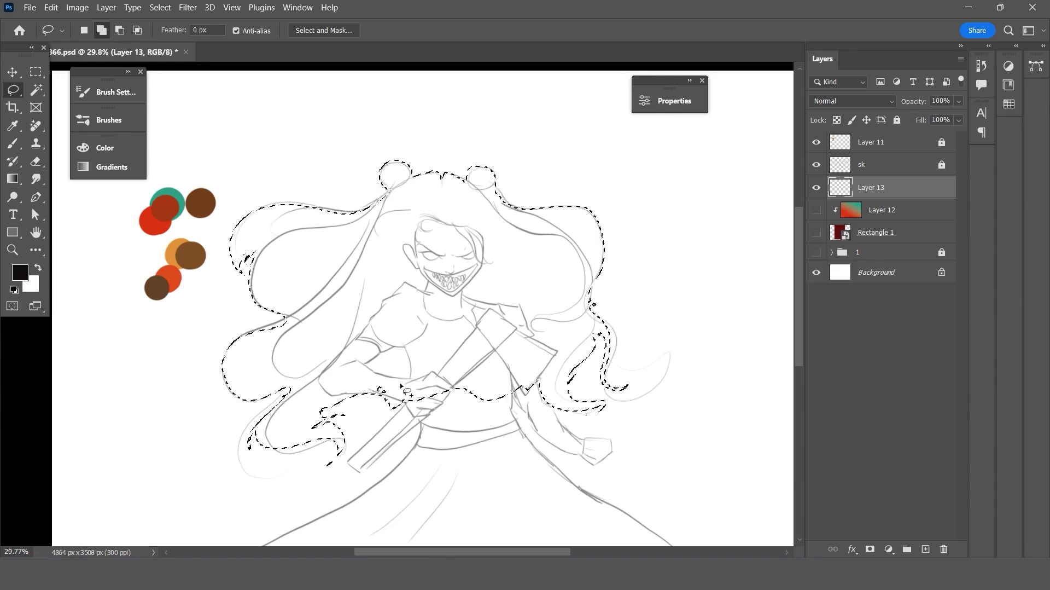
left_click(119, 30)
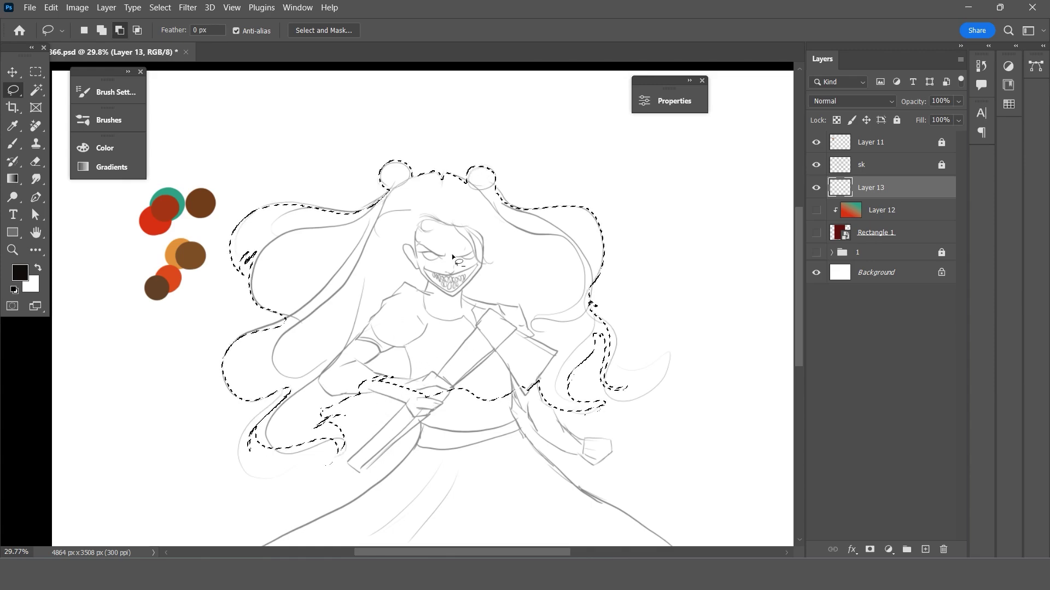
scroll(359, 206, "up", 2)
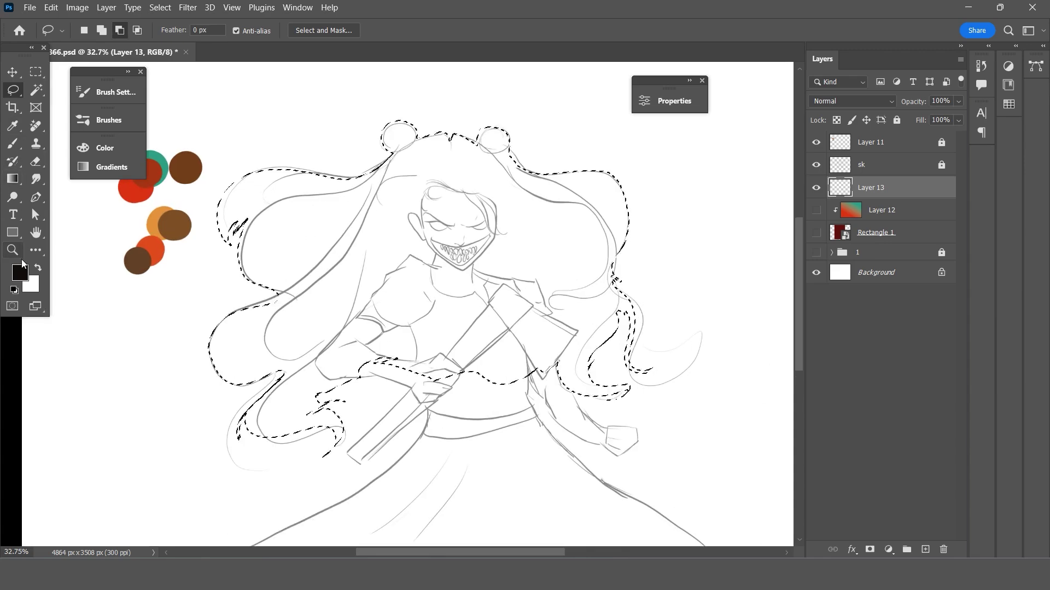
Paint Bucket-fill the hair selection with near-black #110d0d.
left_click(21, 271)
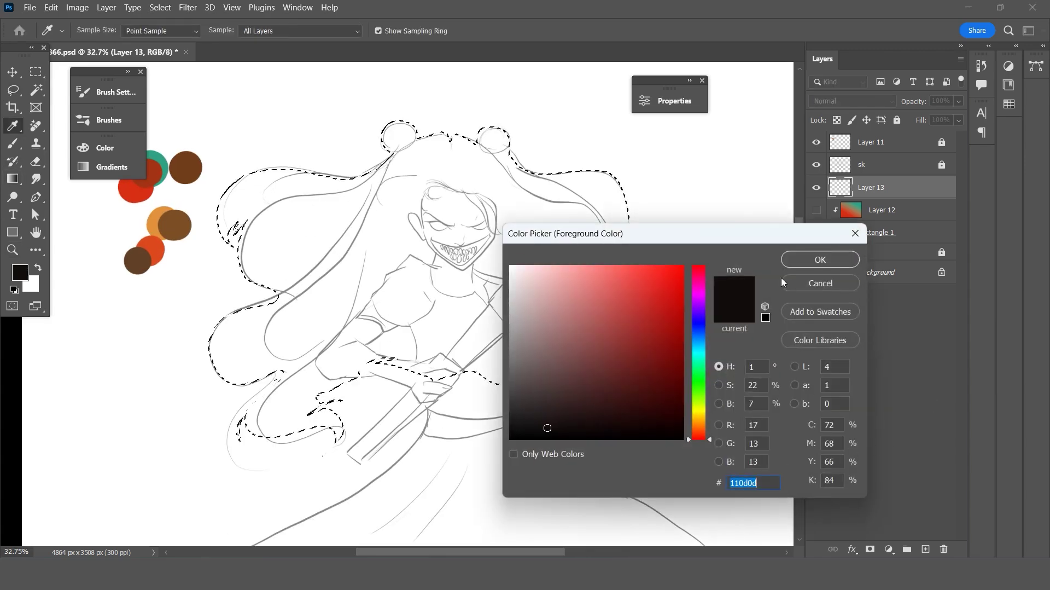
left_click(810, 259)
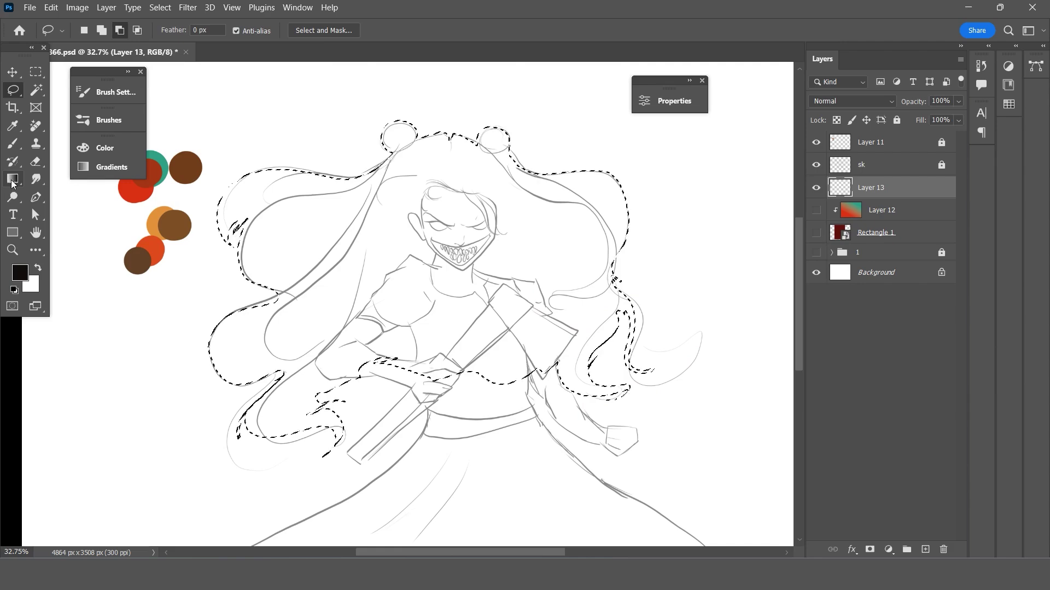
left_click(13, 180)
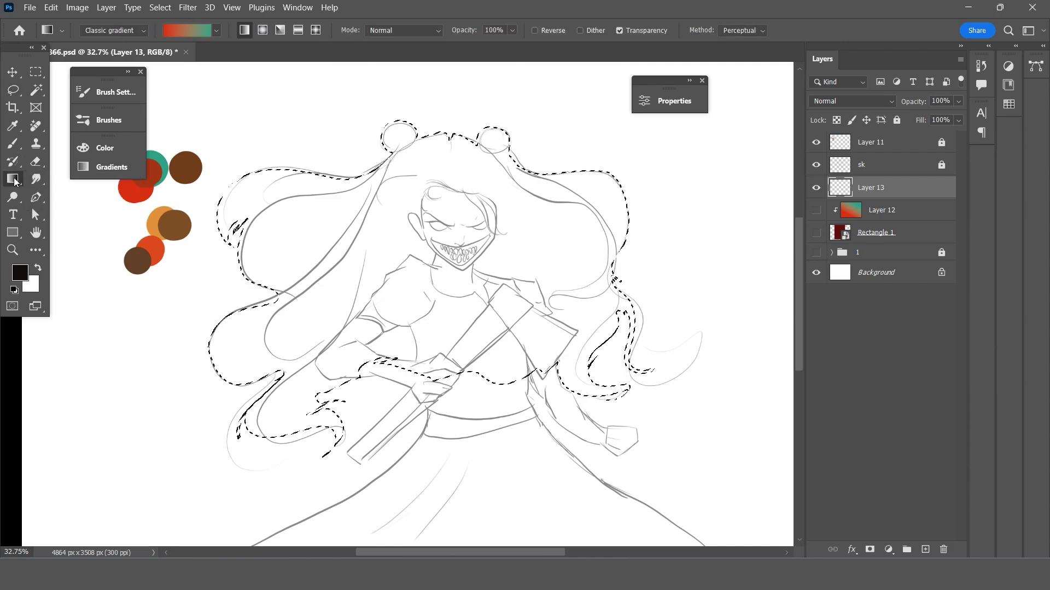
right_click(13, 180)
left_click(80, 191)
left_click(347, 272)
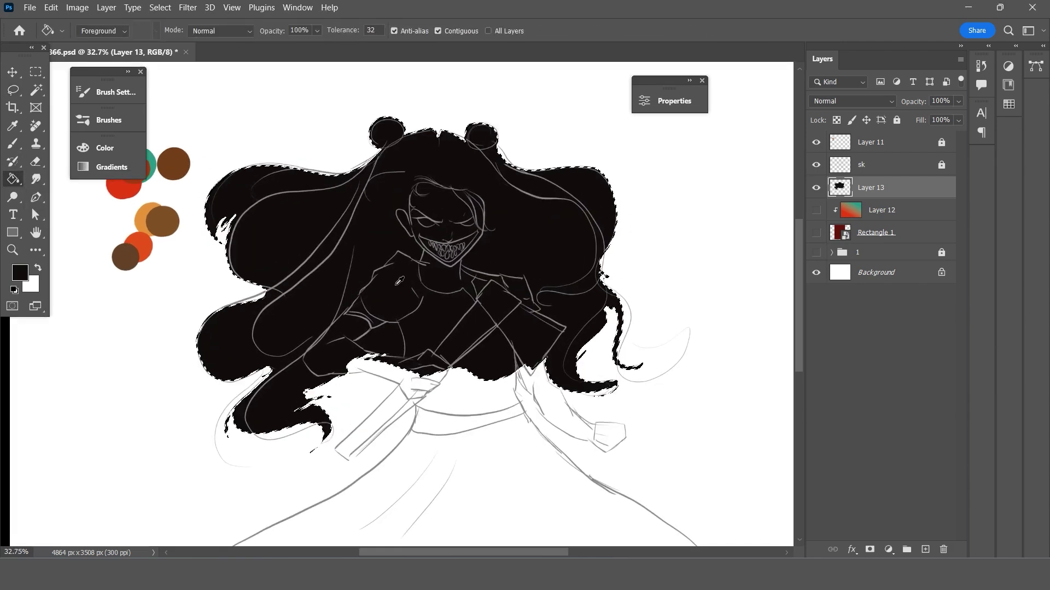
Lower Layer 13's opacity to 59% and deselect.
left_click(14, 71)
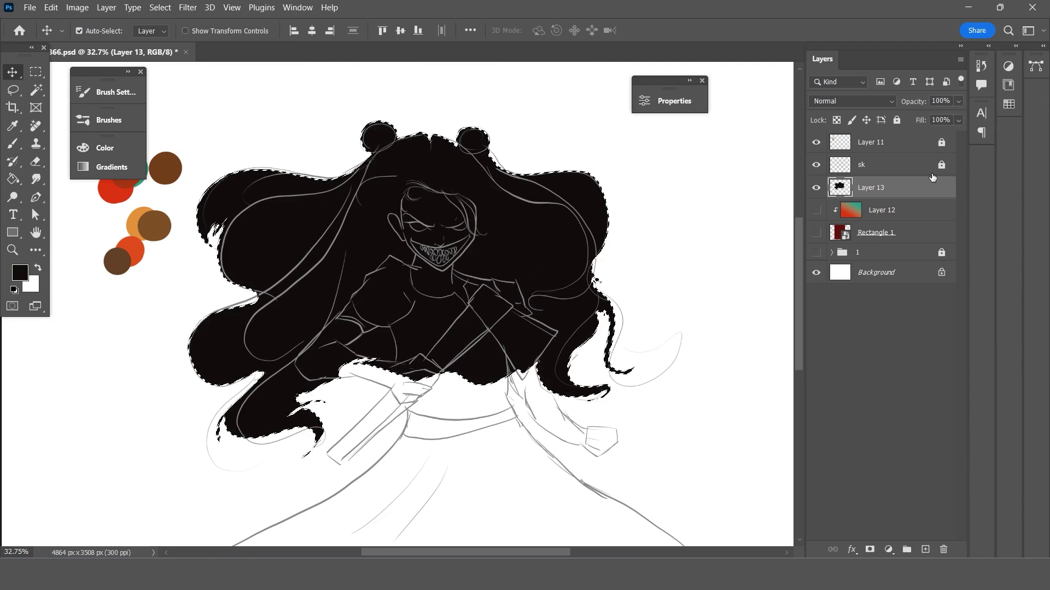
left_click(958, 101)
left_click_drag(938, 122, 929, 119)
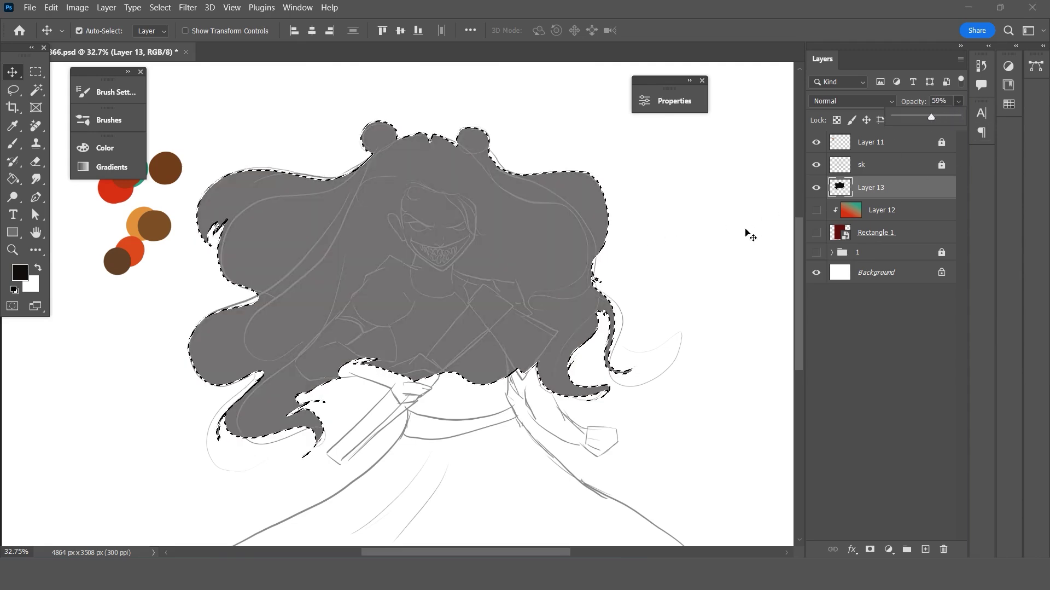
left_click(449, 286)
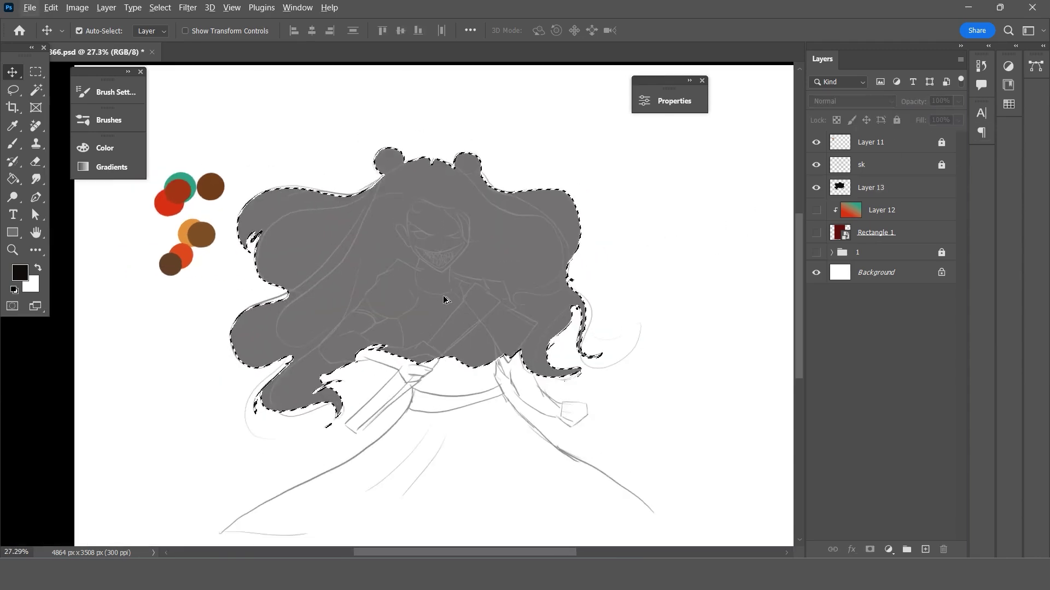
key("ctrl+d")
key("ctrl+minus")
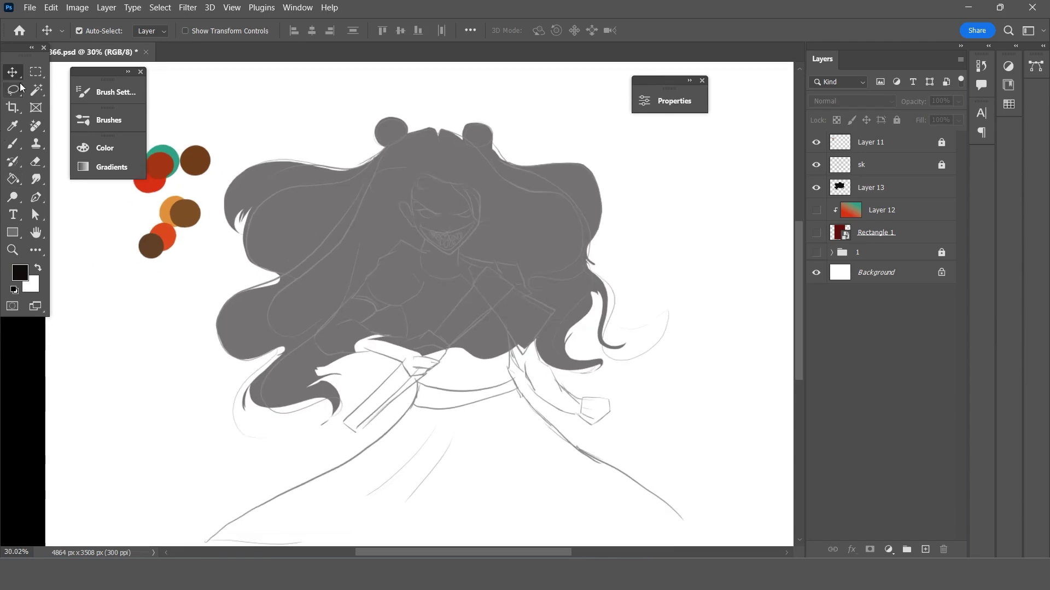
scroll(251, 274, "down", 2)
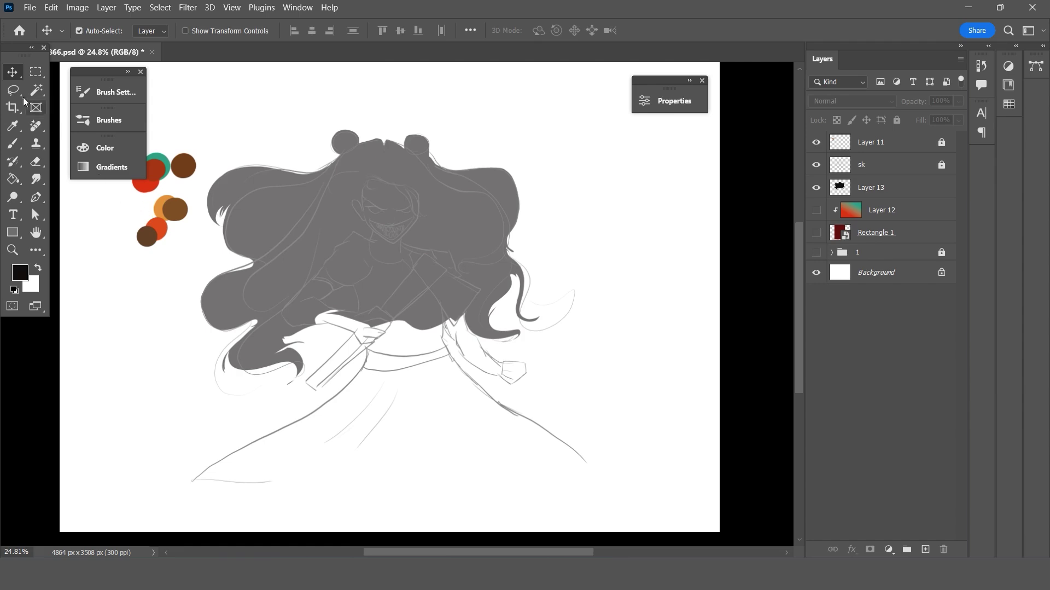
Lasso around the dress, skirt, right arm and cuff.
key("l")
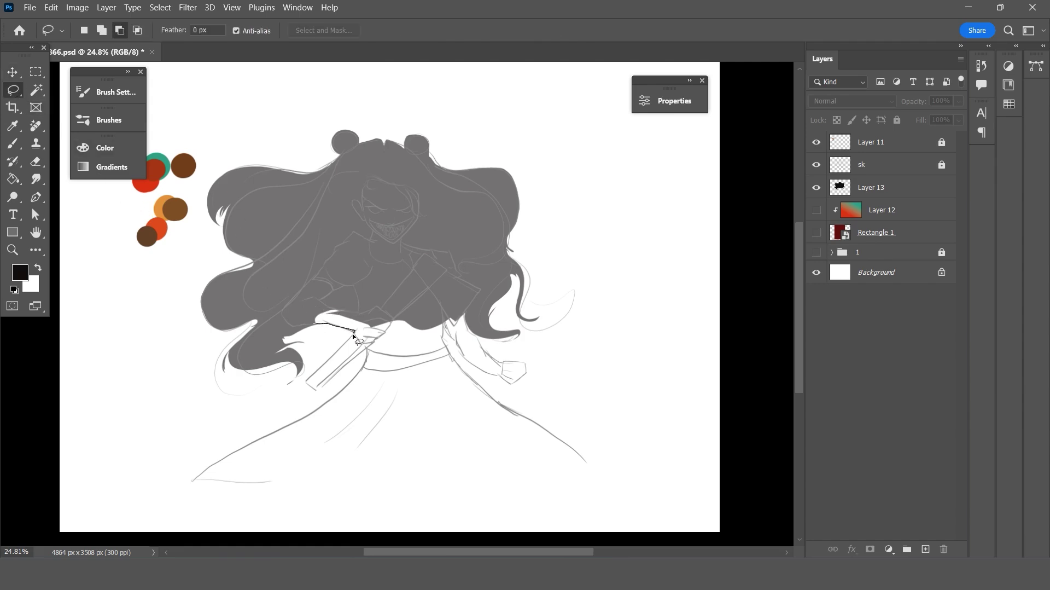
mouse_move(353, 333)
left_mouse_down()
mouse_move(307, 381)
mouse_move(367, 350)
mouse_move(337, 396)
mouse_move(201, 477)
mouse_move(562, 468)
mouse_move(577, 454)
mouse_move(455, 364)
mouse_move(442, 294)
mouse_move(373, 328)
mouse_move(371, 346)
left_mouse_up()
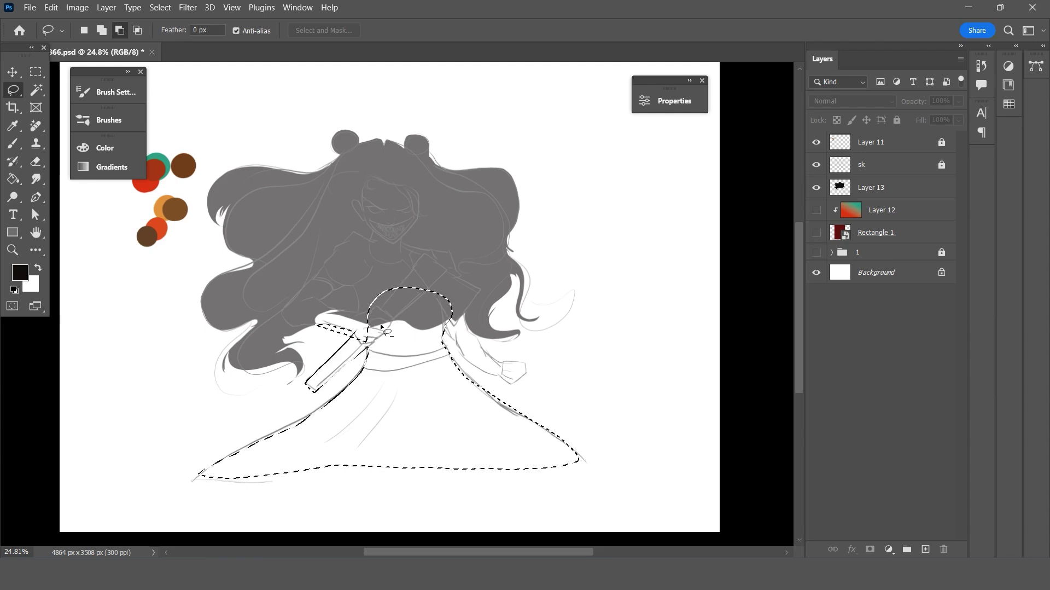
scroll(382, 326, "up", 1)
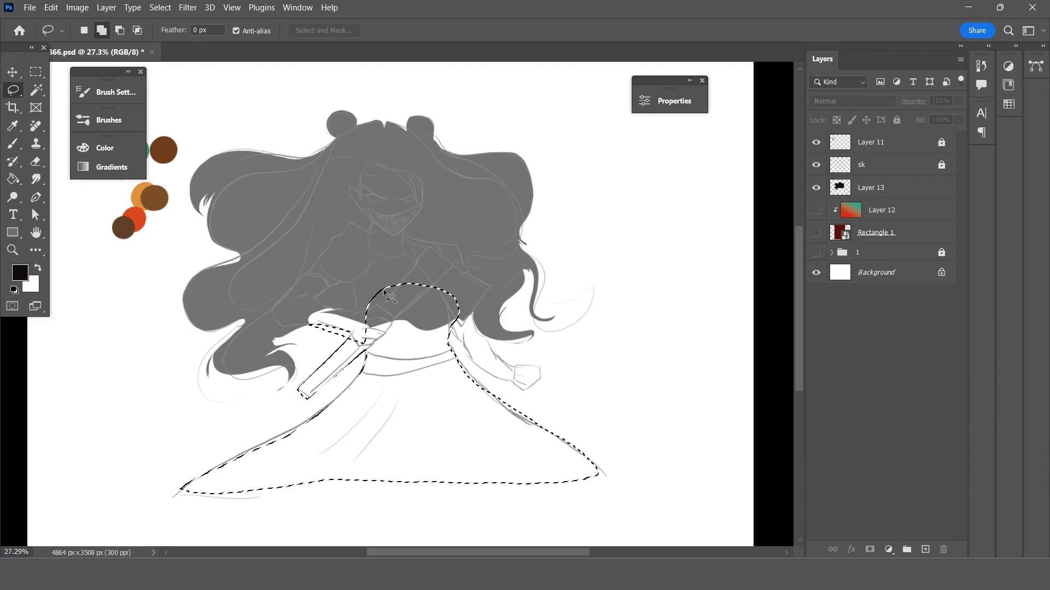
left_click_drag(384, 292, 300, 295)
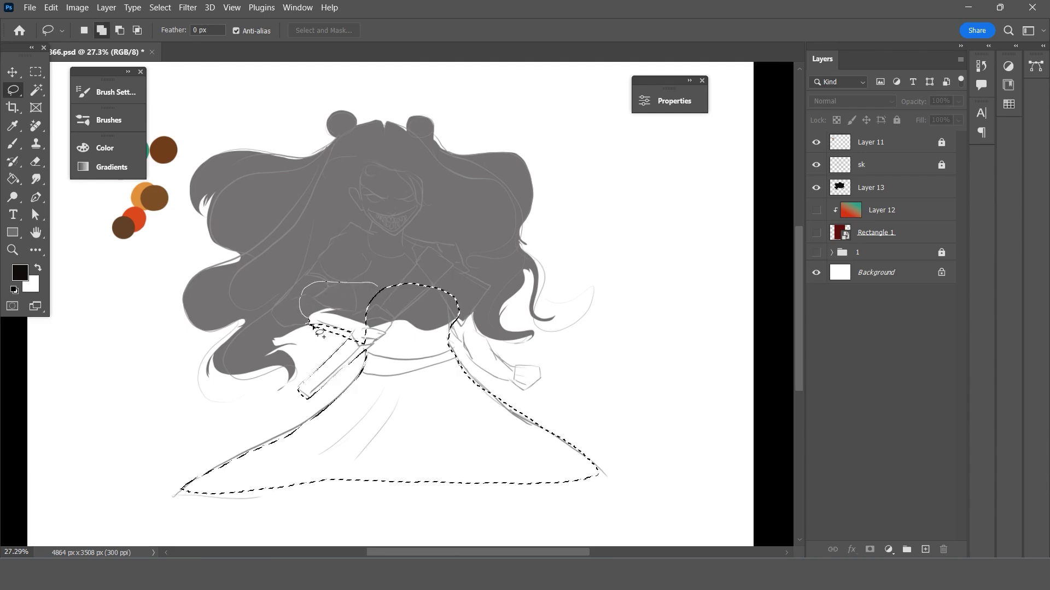
mouse_move(319, 332)
left_mouse_down()
mouse_move(354, 341)
mouse_move(390, 252)
left_mouse_up()
scroll(492, 264, "up", 1)
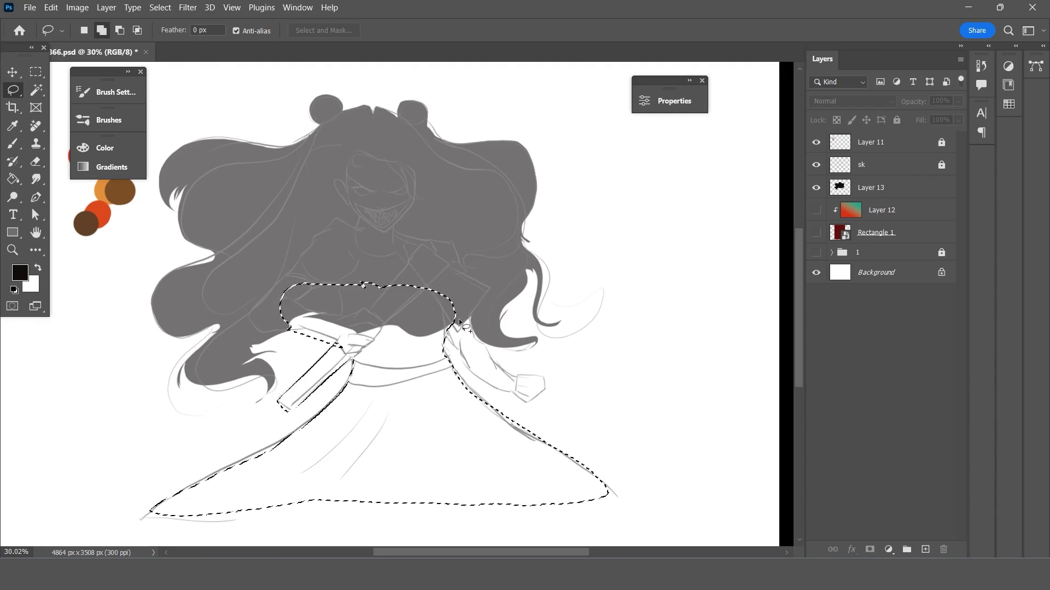
mouse_move(452, 309)
left_mouse_down()
mouse_move(454, 341)
mouse_move(498, 389)
left_mouse_up()
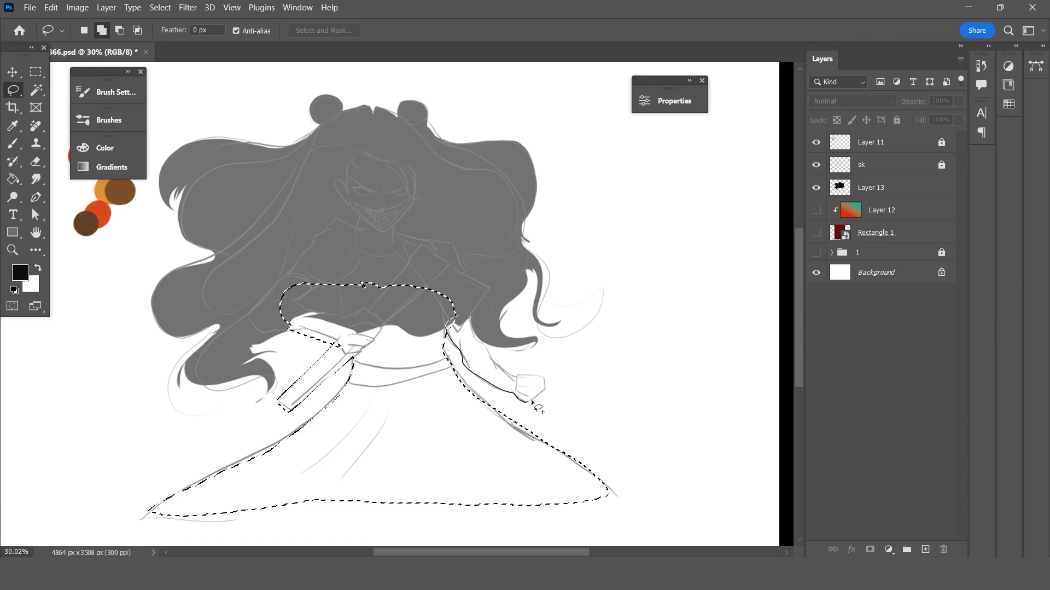
left_click_drag(539, 380, 503, 374)
left_click_drag(392, 287, 392, 288)
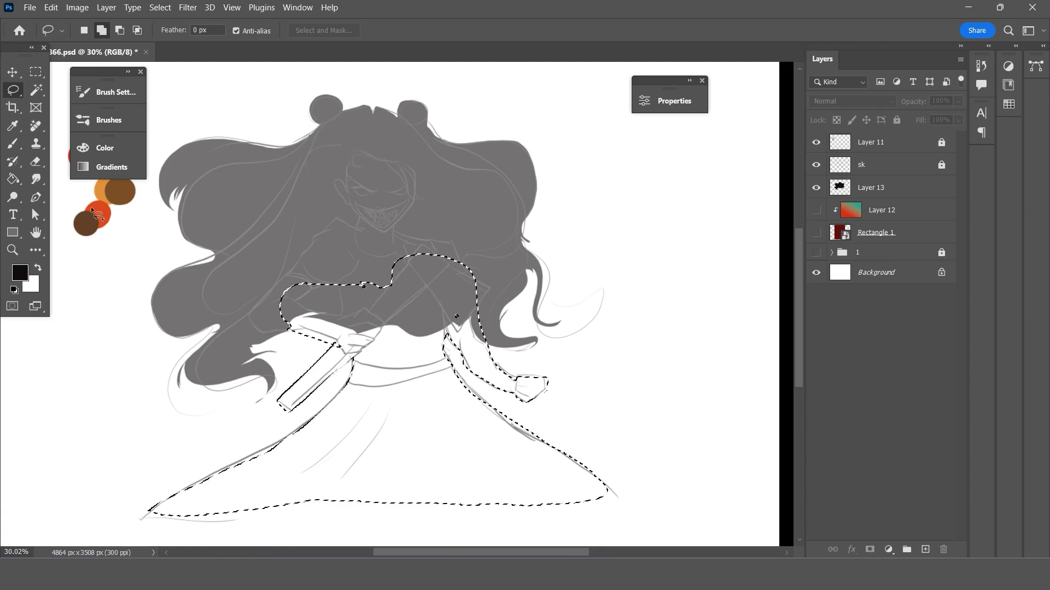
Fill the dress selection on Layer 13 with the translucent dark colour, then deselect.
key("g")
left_click(395, 295)
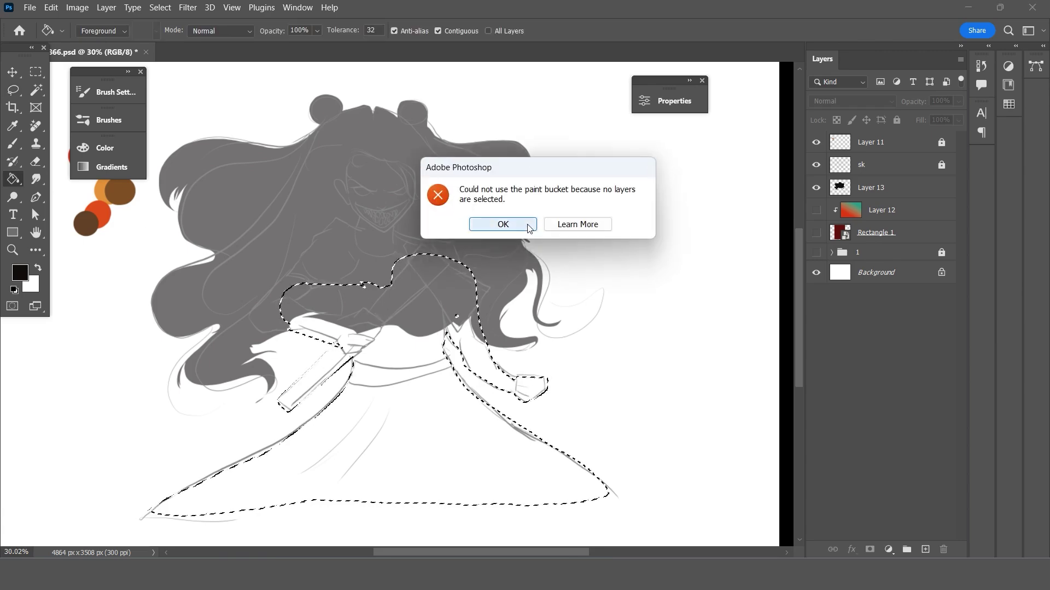
left_click(500, 224)
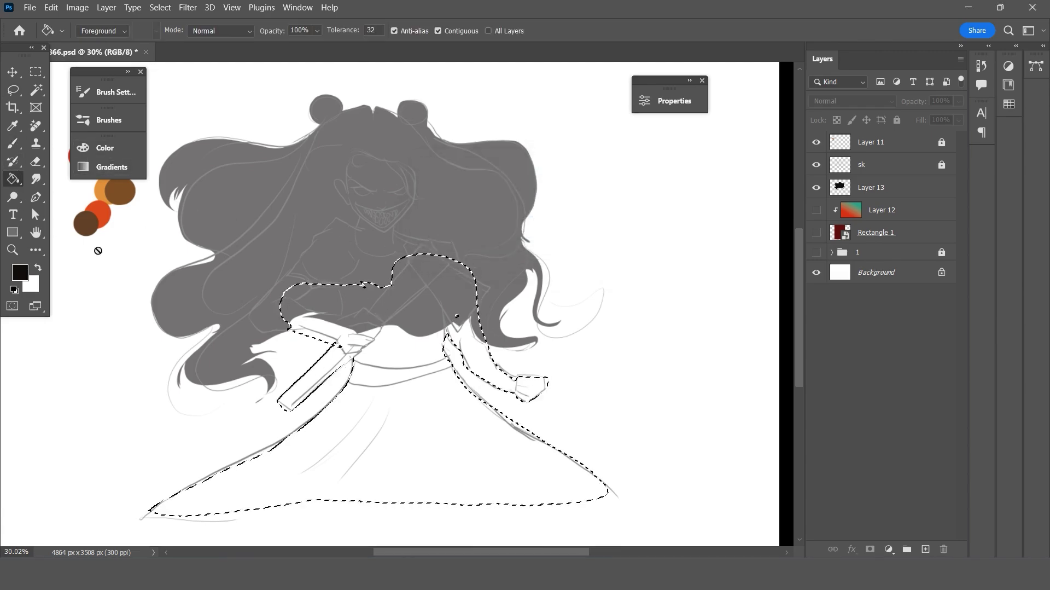
left_click(875, 187)
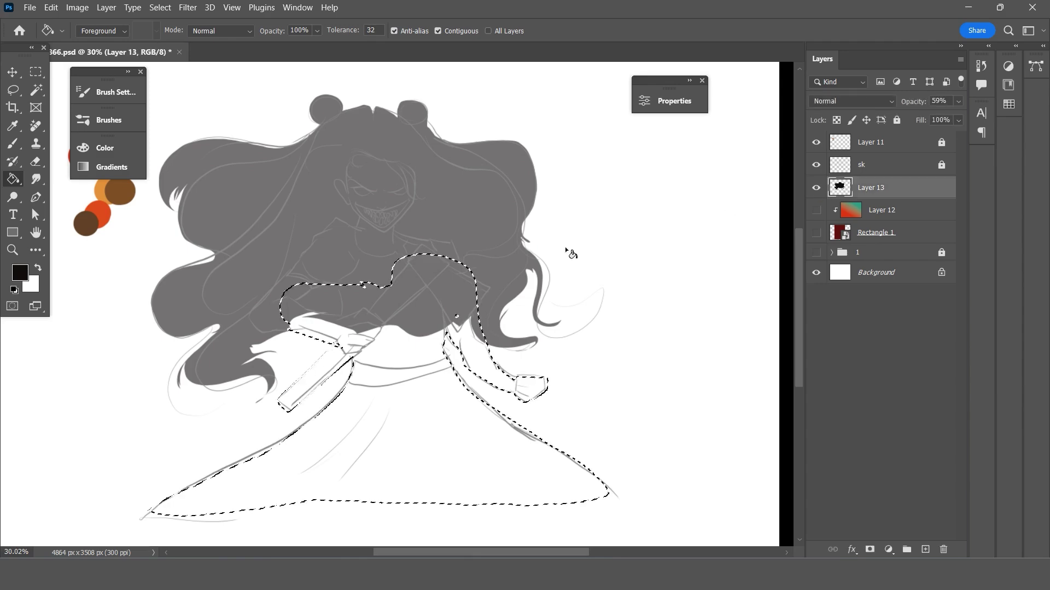
left_click(359, 370)
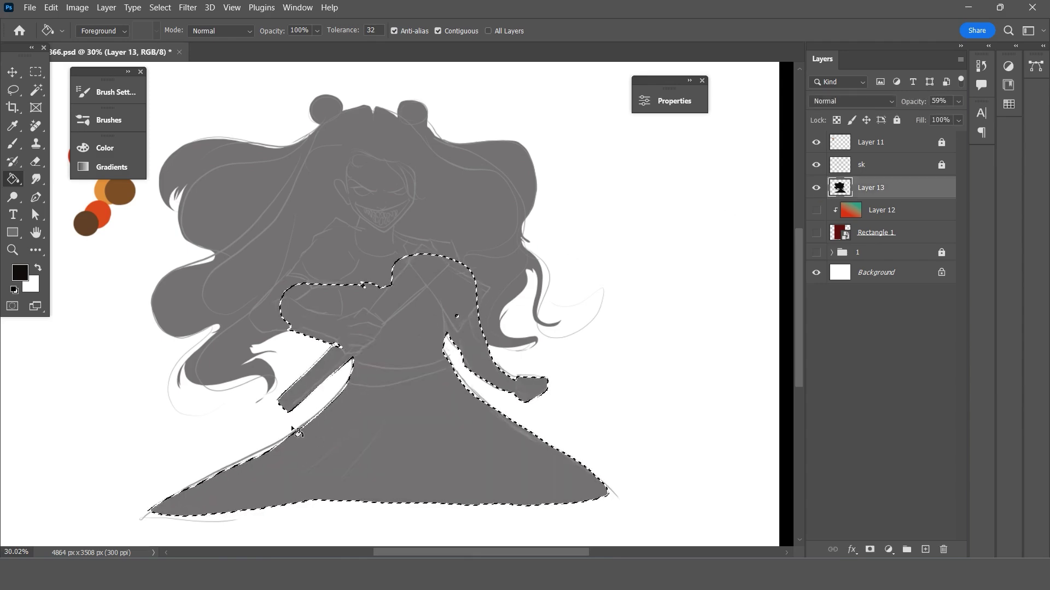
key("l")
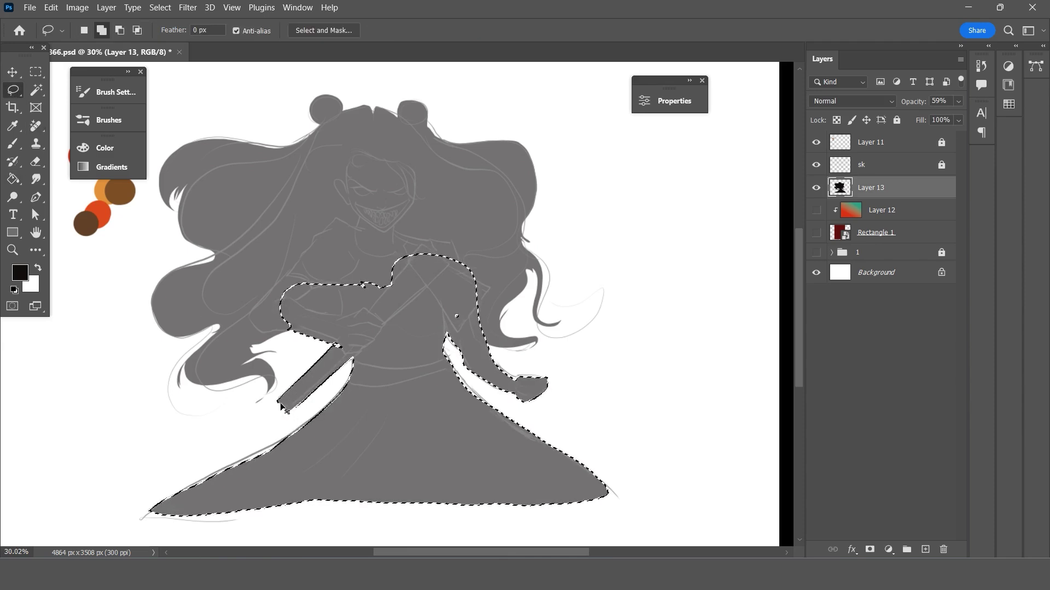
key("ctrl+d")
Brush over the white gap along the skirt's right edge with a size-90 brush.
key("b")
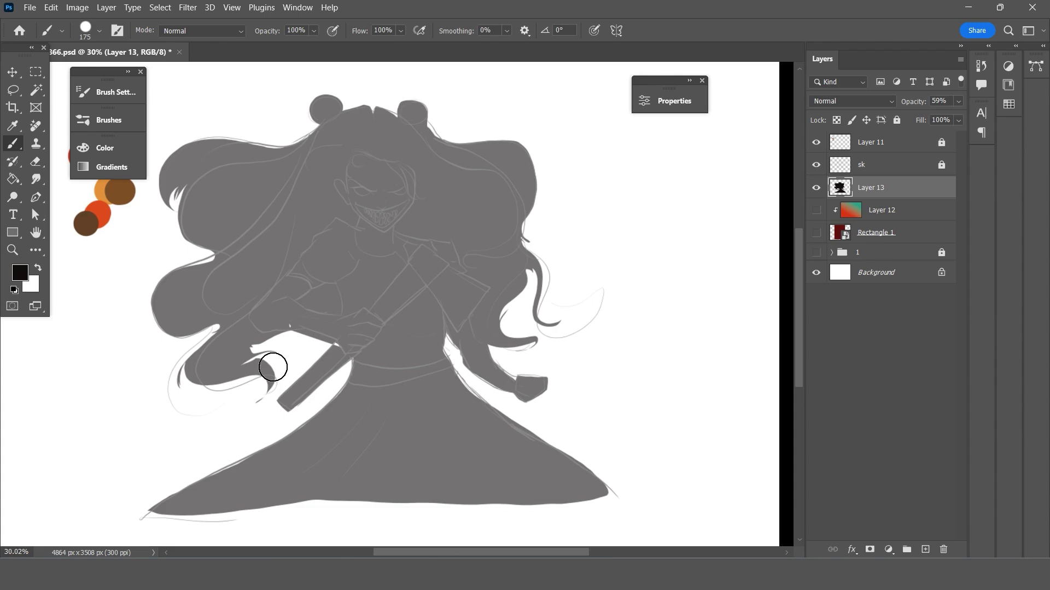
key("bracketleft")
left_click_drag(262, 327, 235, 340)
key("ctrl+z")
key("bracketleft")
key("bracketleft")
key("bracketleft")
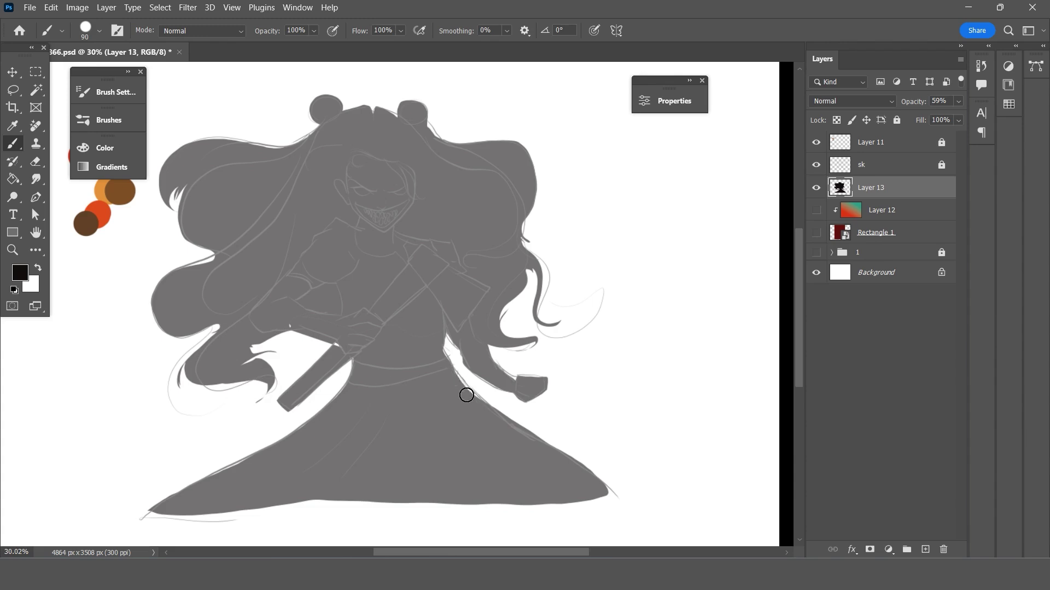
left_click_drag(442, 364, 500, 414)
key("e")
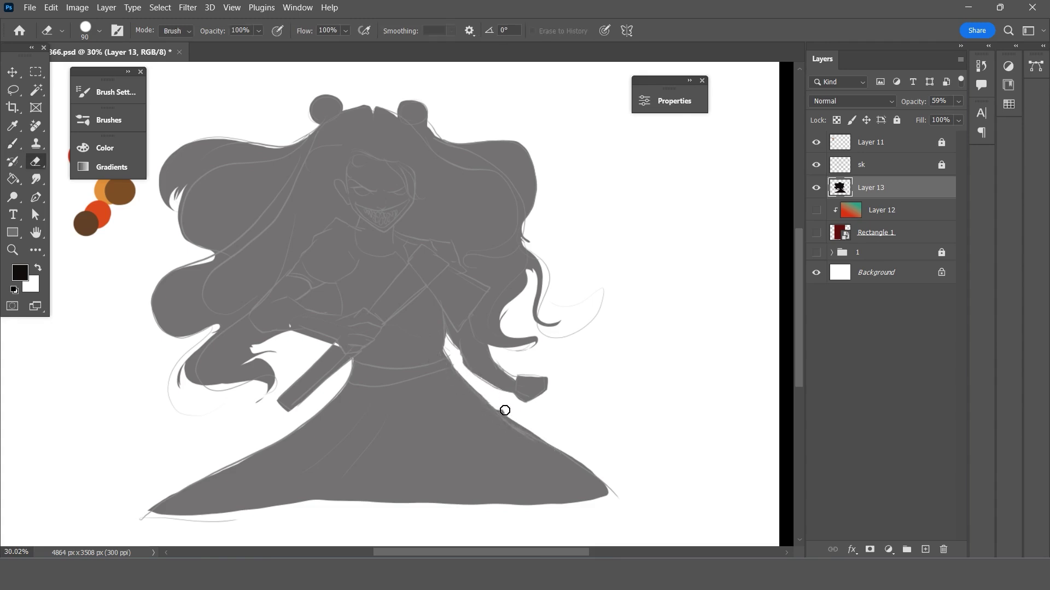
key("b")
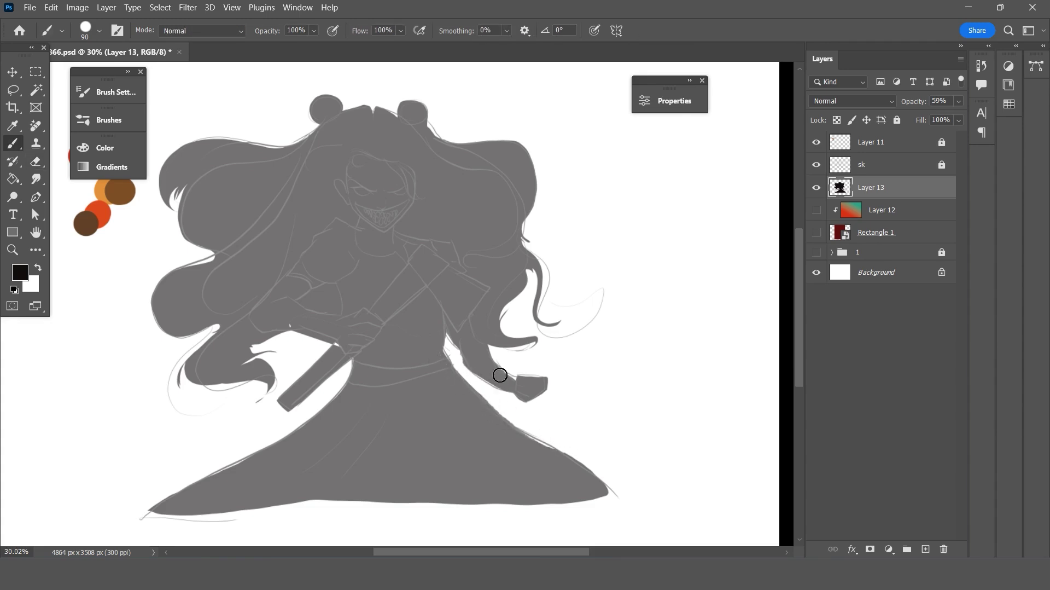
left_click_drag(492, 279, 372, 245)
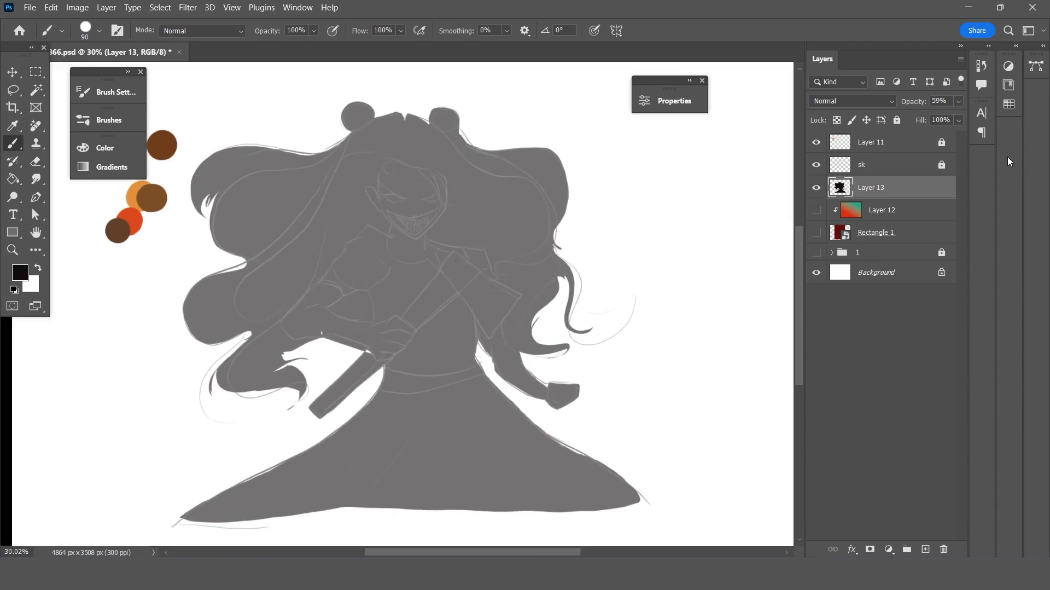
Lower Layer 13's opacity to 21% so the sketch shows through.
left_click(959, 101)
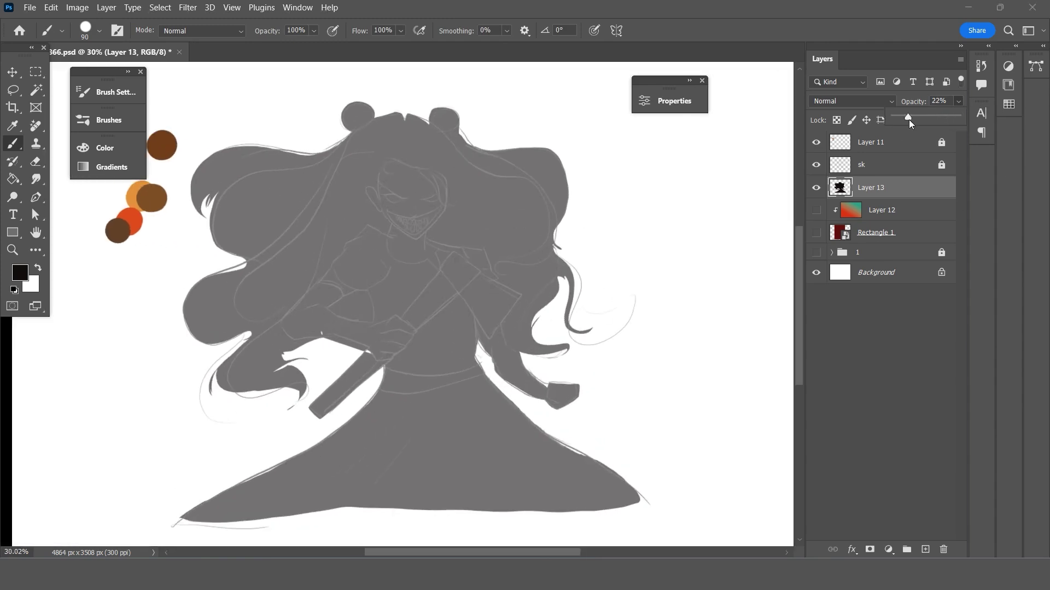
left_click_drag(911, 123, 909, 122)
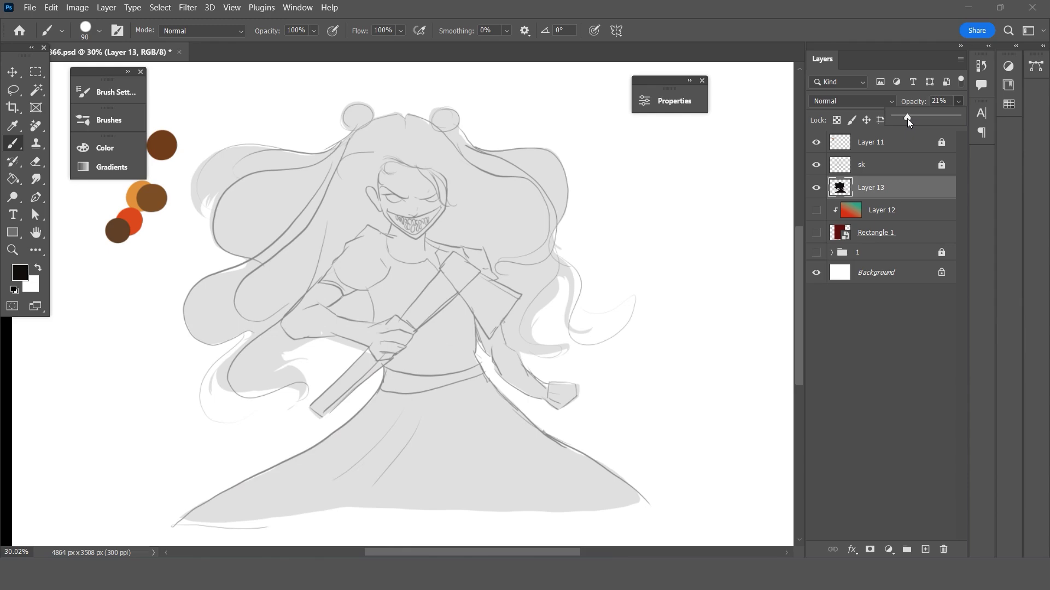
scroll(430, 113, "up", 2)
scroll(429, 115, "up", 2)
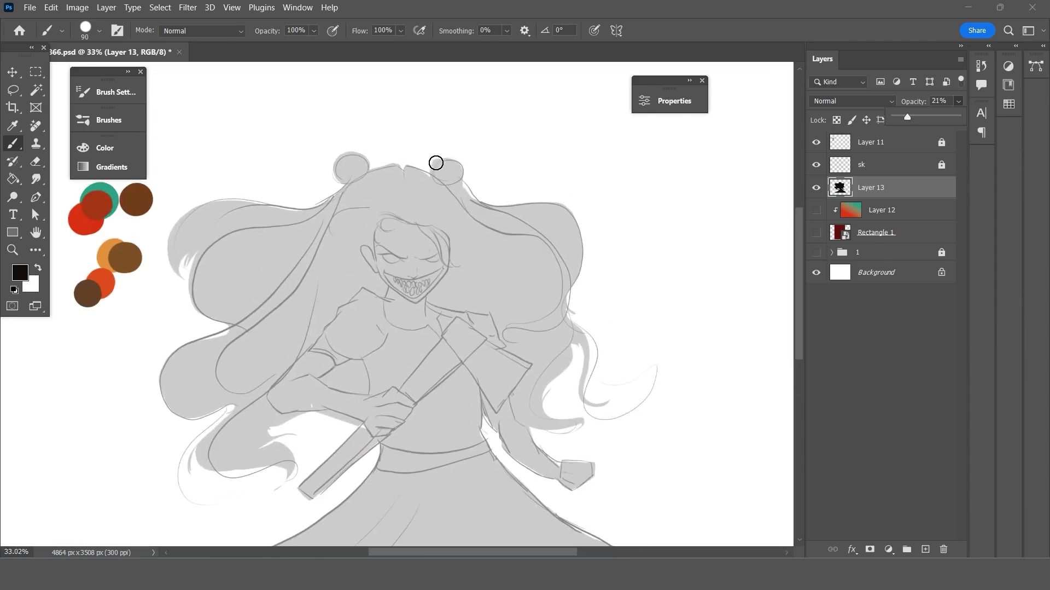
scroll(431, 175, "down", 2)
scroll(403, 244, "up", 2)
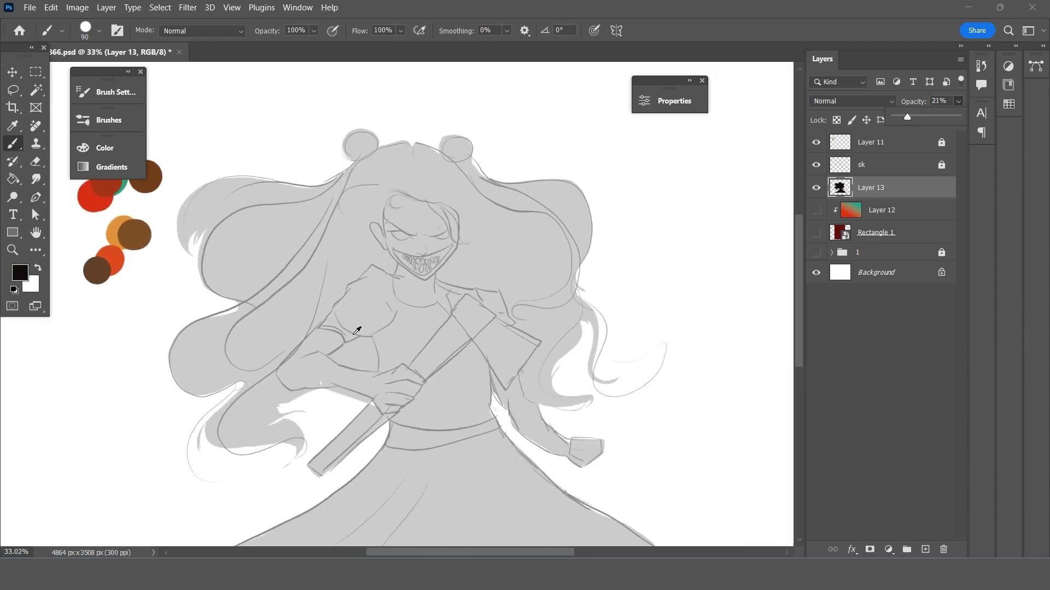
scroll(356, 330, "up", 2)
Erase stray grey fill beside the axe handle and near the hand.
key("e")
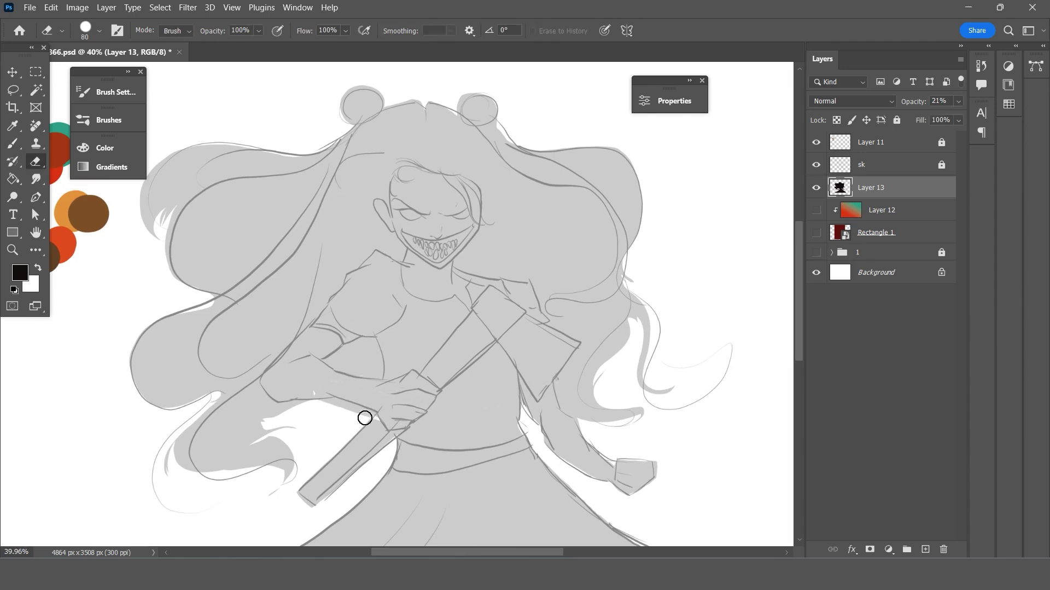
left_click_drag(373, 414, 353, 409)
left_click_drag(304, 407, 263, 426)
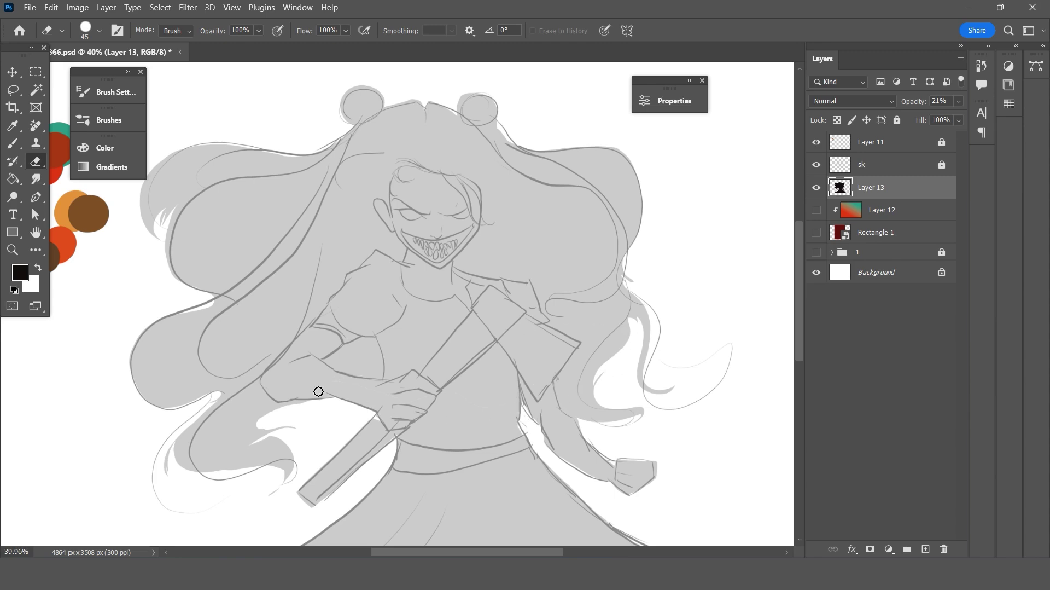
key("b")
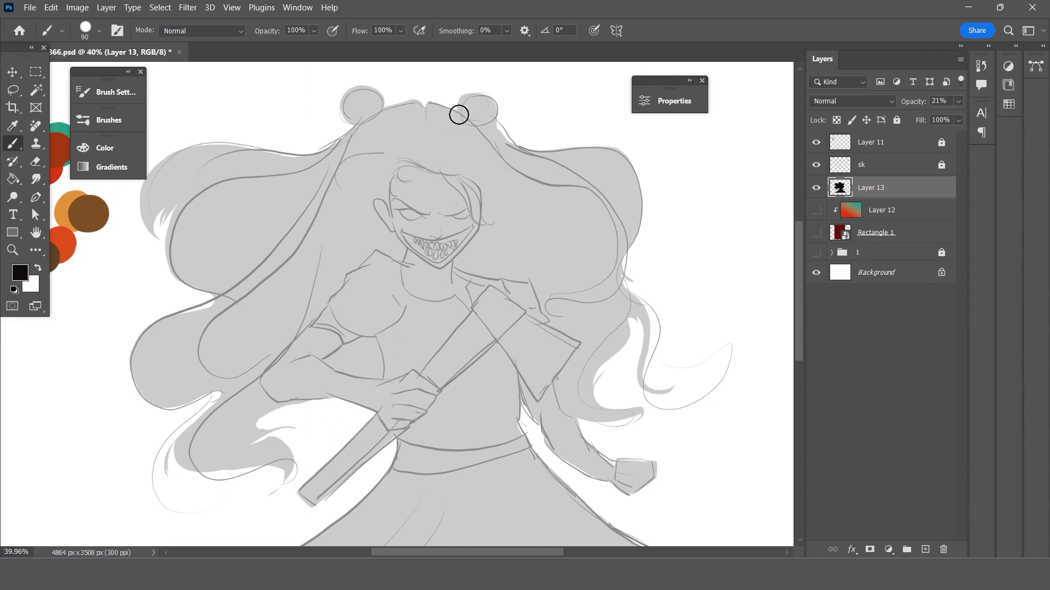
Touch up the grey fill along the top of the hair with the brush.
scroll(426, 118, "down", 2)
scroll(581, 244, "up", 1)
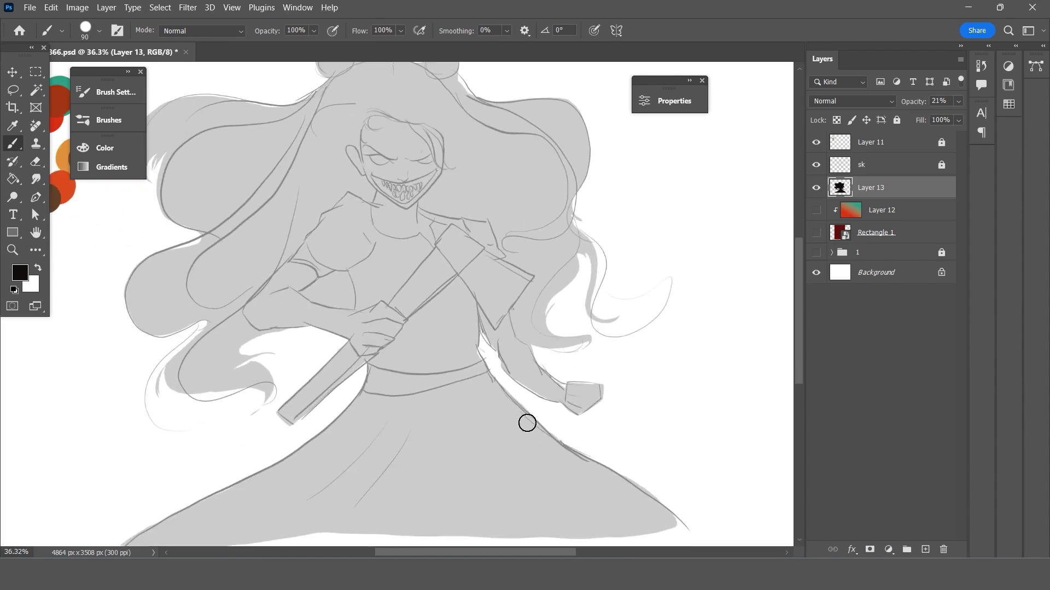
scroll(468, 314, "down", 2)
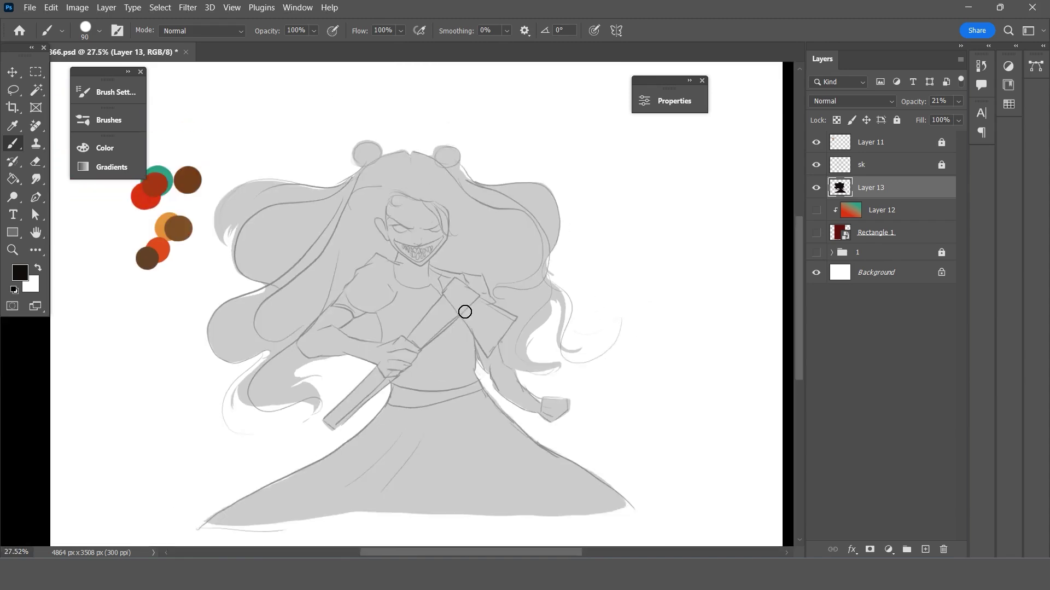
scroll(464, 312, "up", 1)
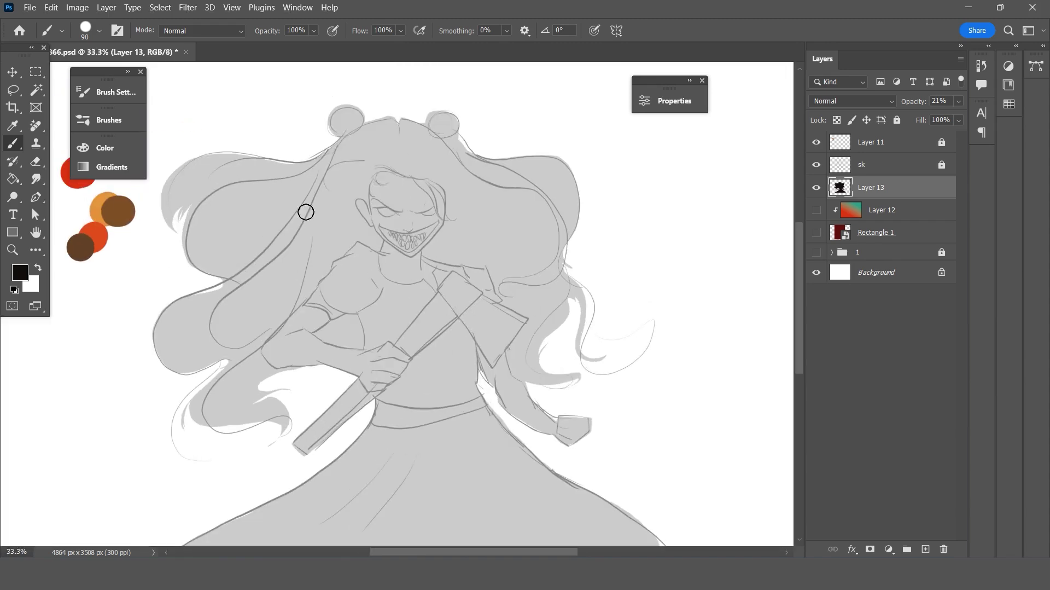
scroll(304, 211, "up", 2)
left_click_drag(303, 280, 226, 262)
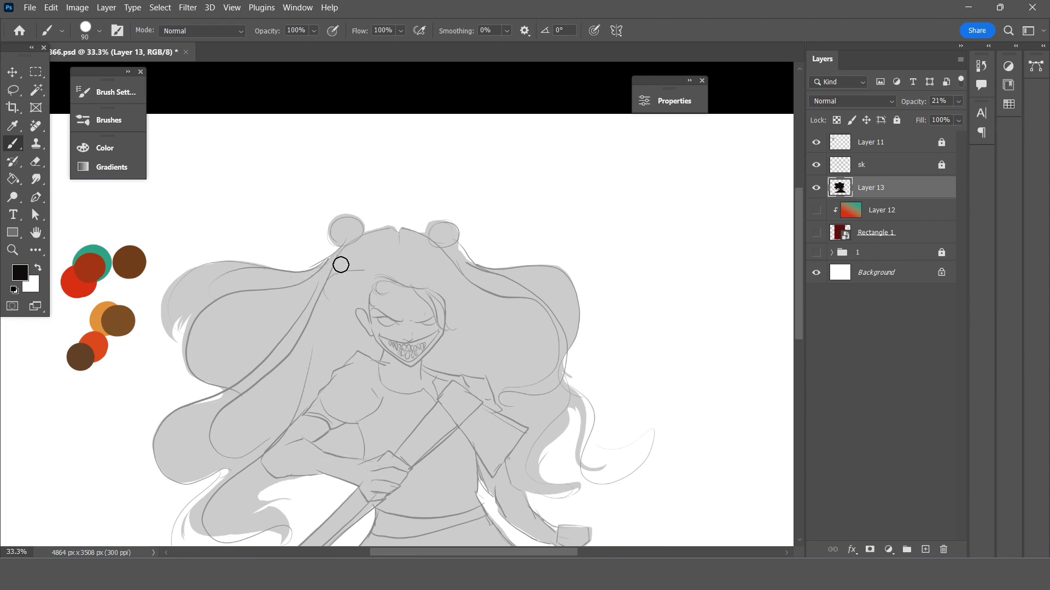
scroll(452, 213, "down", 2)
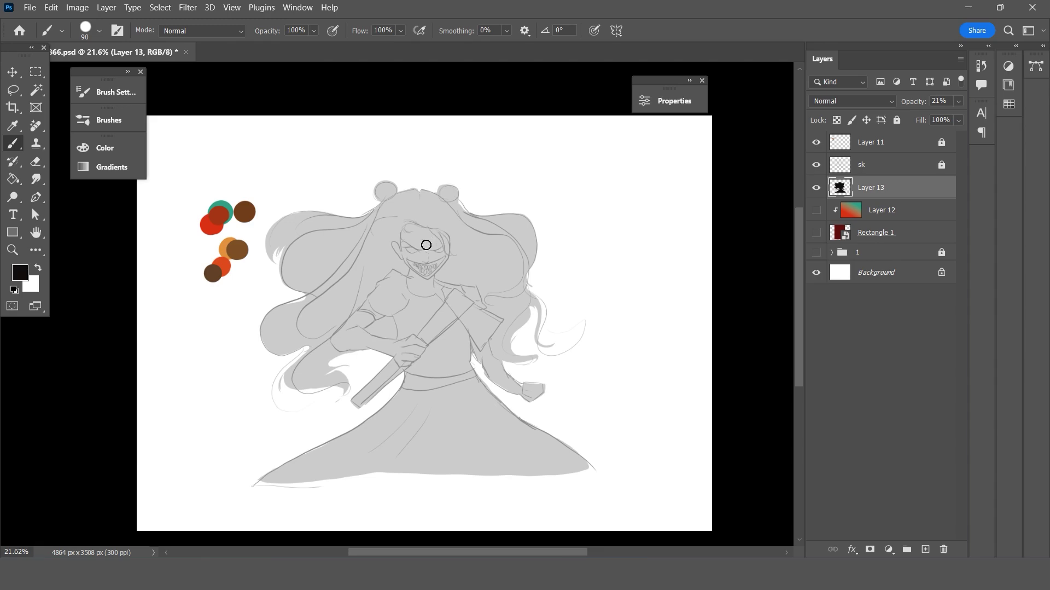
scroll(418, 298, "up", 1)
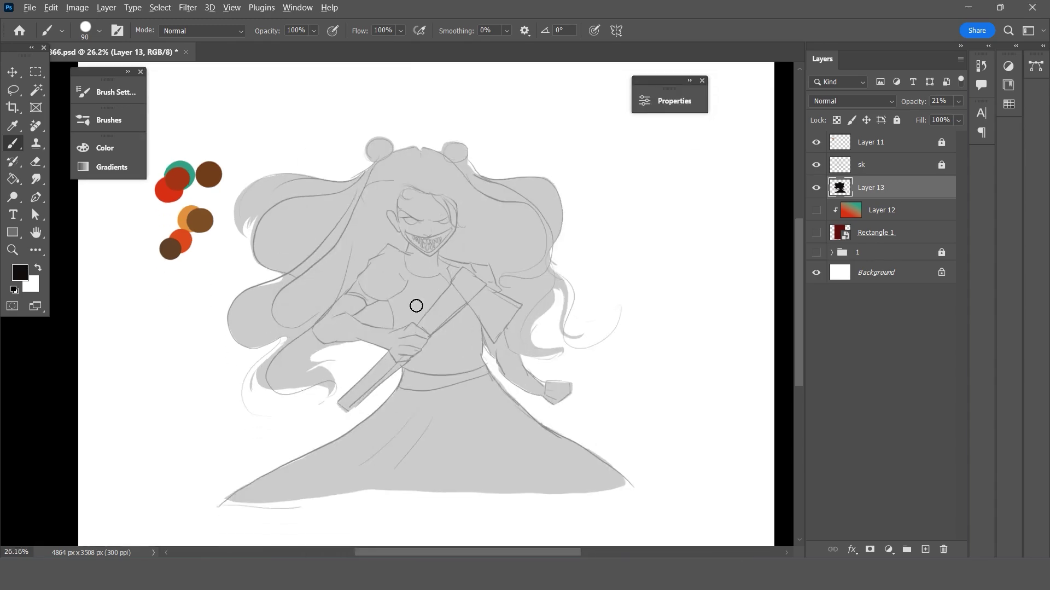
scroll(421, 298, "up", 1)
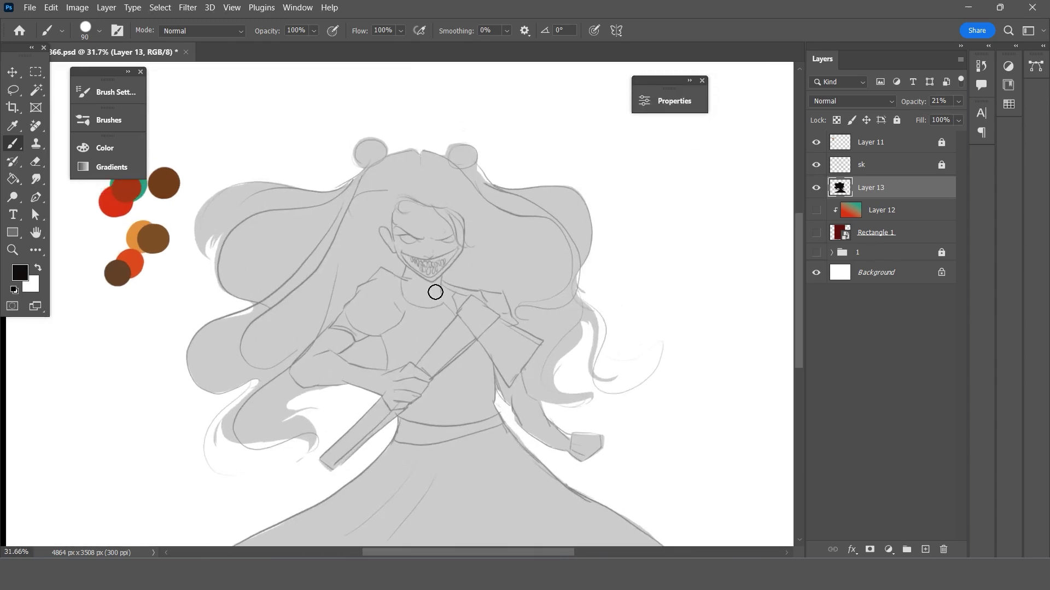
scroll(435, 292, "up", 1)
scroll(470, 269, "down", 2)
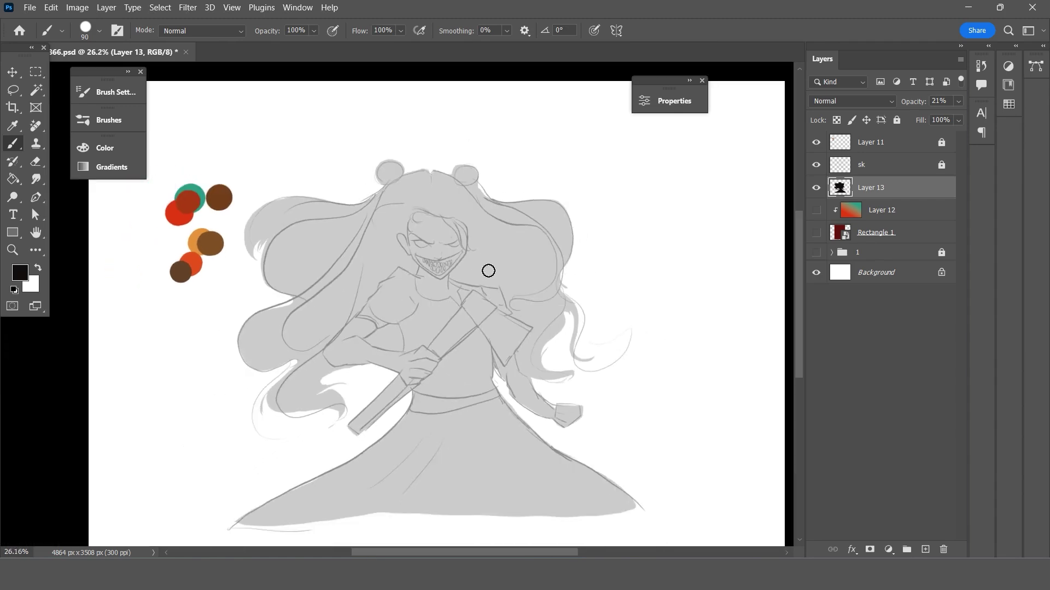
scroll(487, 268, "up", 1)
scroll(425, 208, "up", 1)
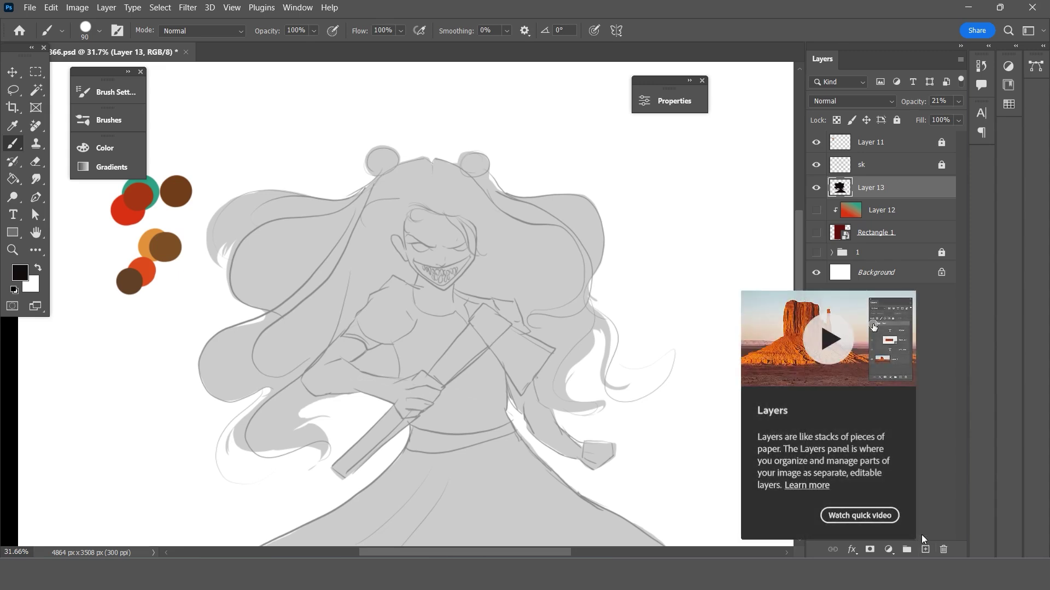
scroll(307, 328, "down", 1)
scroll(314, 331, "down", 1)
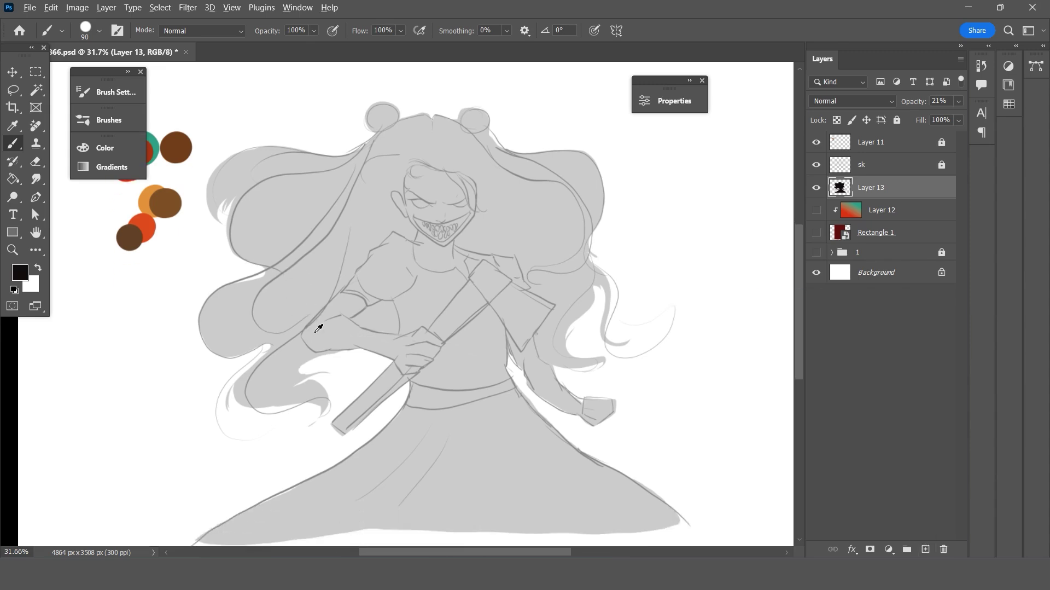
scroll(276, 321, "up", 3)
scroll(344, 315, "up", 2)
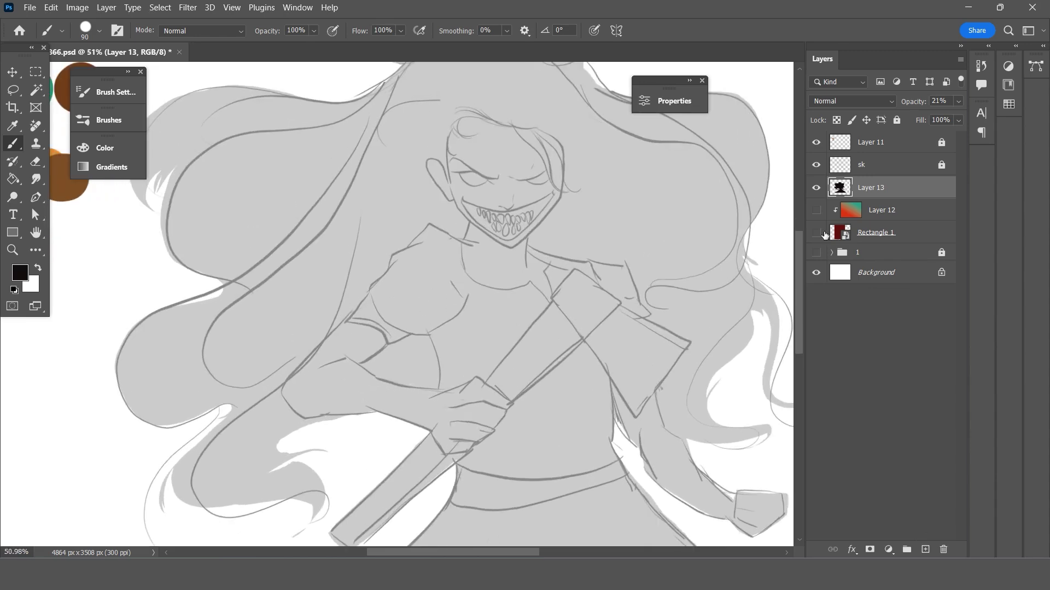
Lasso a closed freehand selection around the forearm and hand gripping the axe handle.
left_click(8, 88)
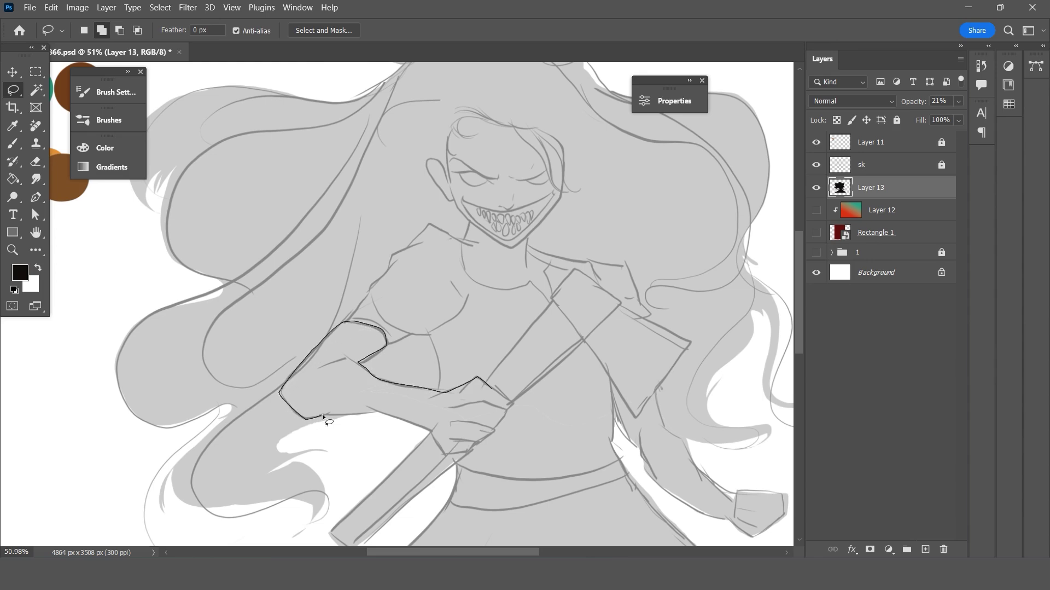
left_click_drag(390, 417, 419, 425)
left_click_drag(436, 393, 437, 391)
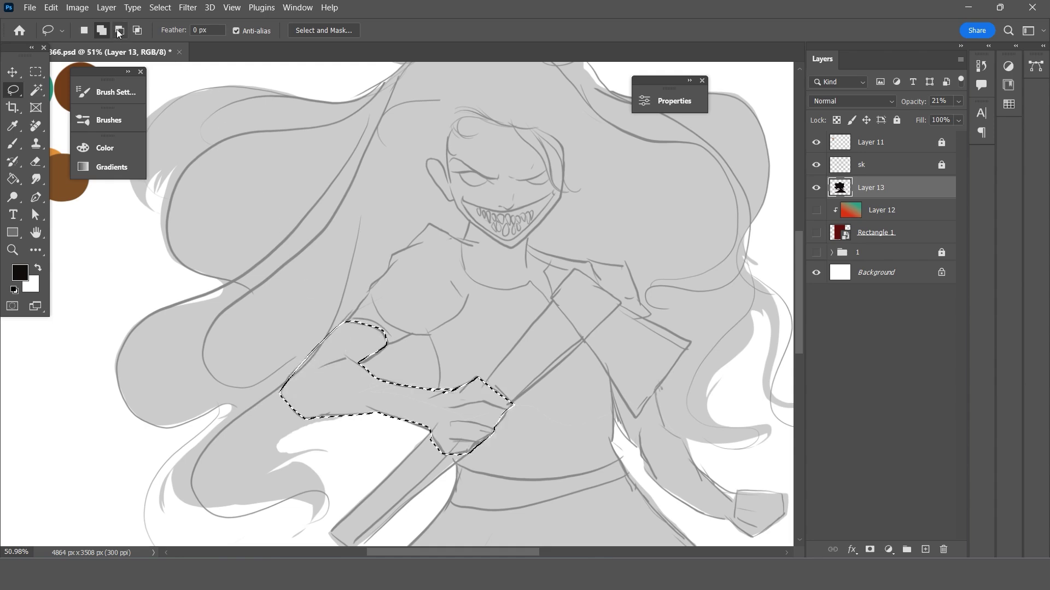
mouse_move(330, 338)
left_mouse_down()
mouse_move(285, 387)
mouse_move(310, 362)
left_mouse_up()
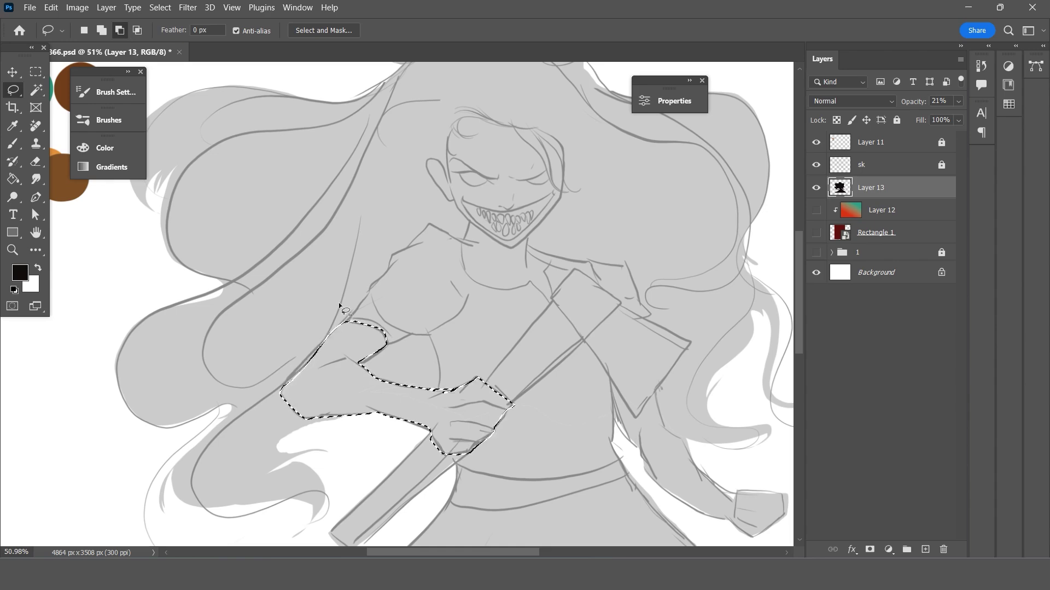
left_click_drag(579, 380, 519, 361)
scroll(518, 361, "down", 3)
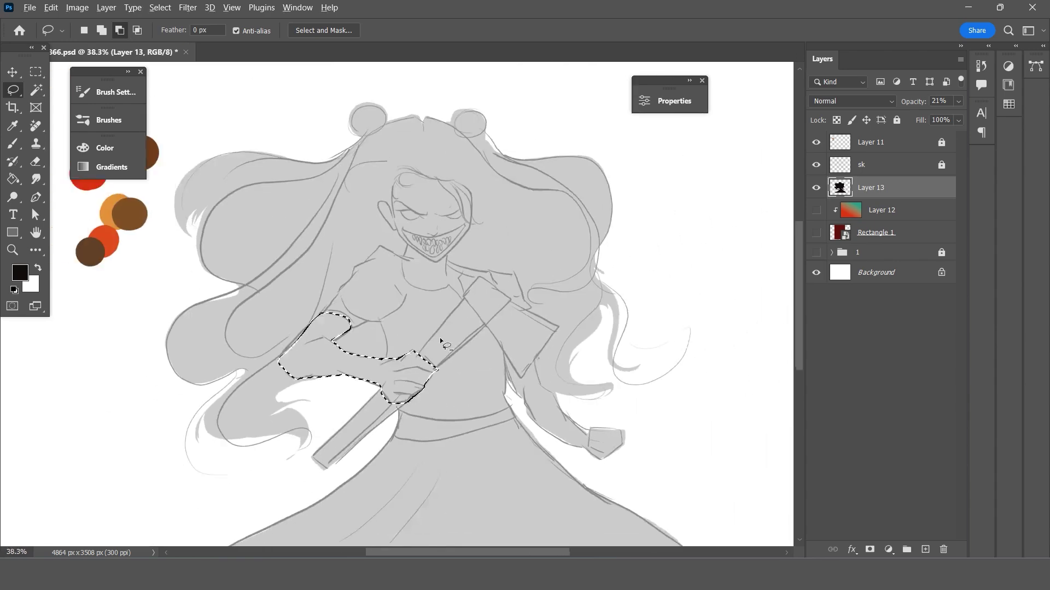
scroll(426, 328, "up", 2)
scroll(427, 328, "down", 2)
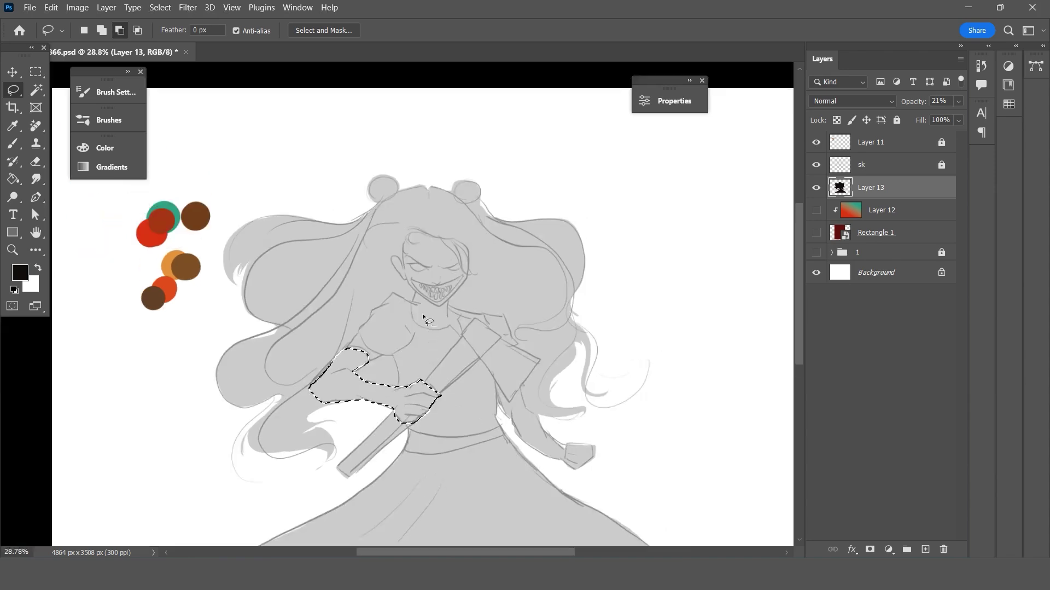
scroll(426, 328, "up", 1)
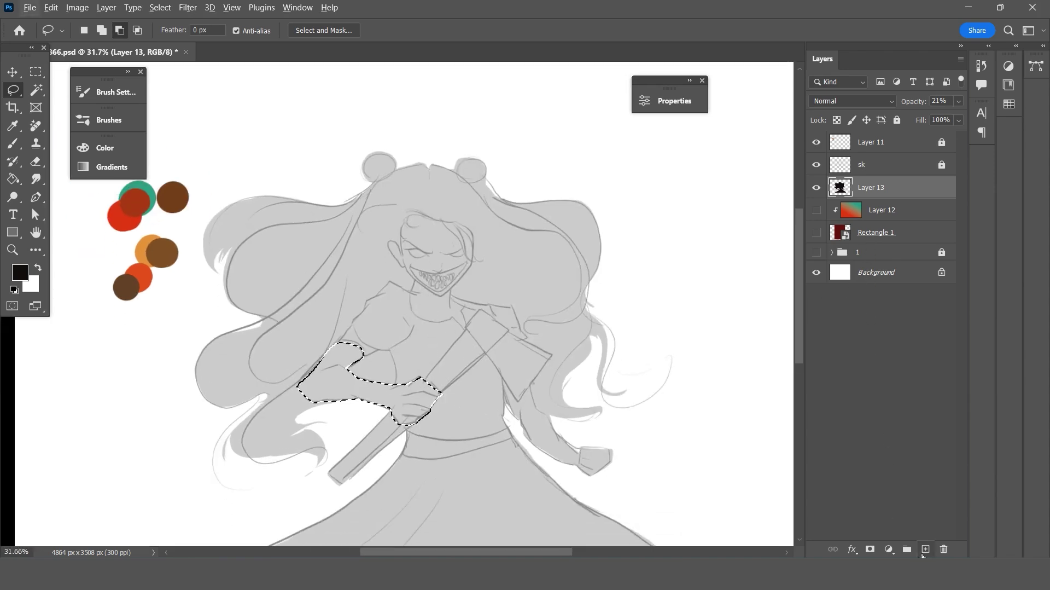
left_click(926, 548)
scroll(469, 334, "up", 1)
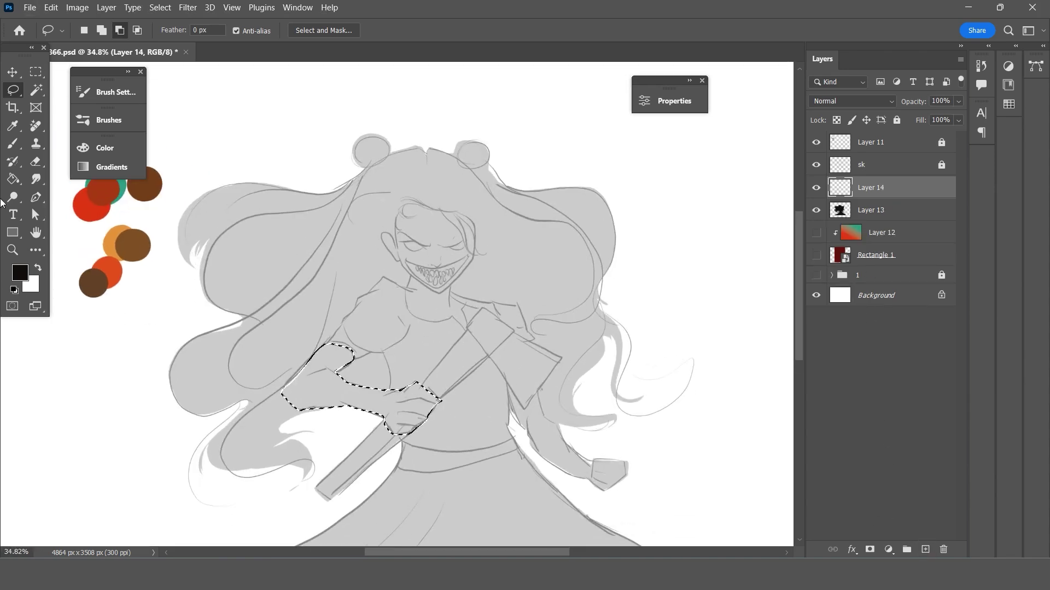
left_click(23, 133)
scroll(117, 259, "up", 1)
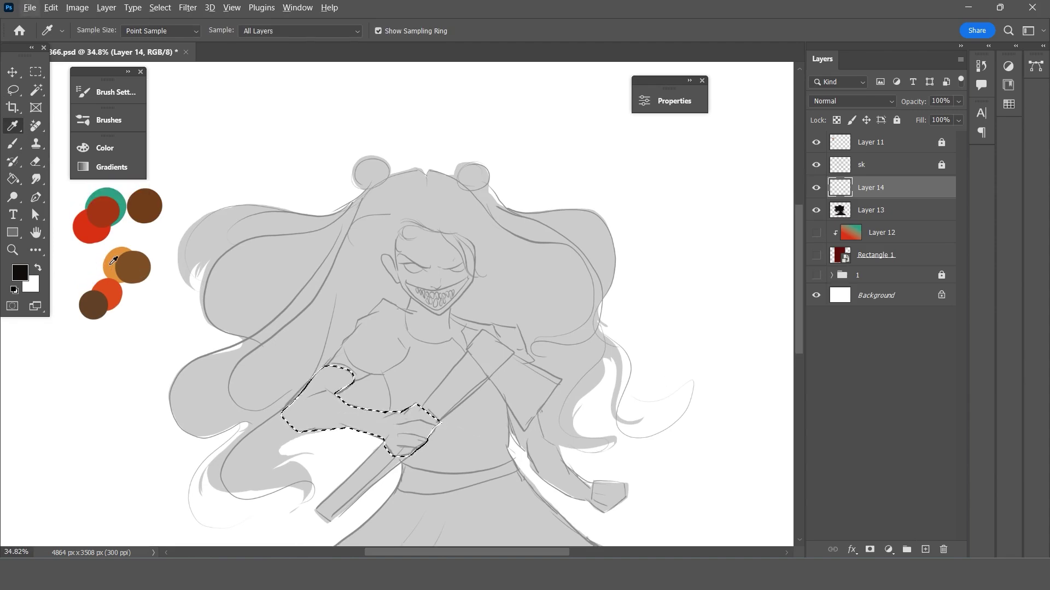
left_click(115, 264)
scroll(174, 307, "up", 1)
scroll(175, 314, "down", 1)
key("b")
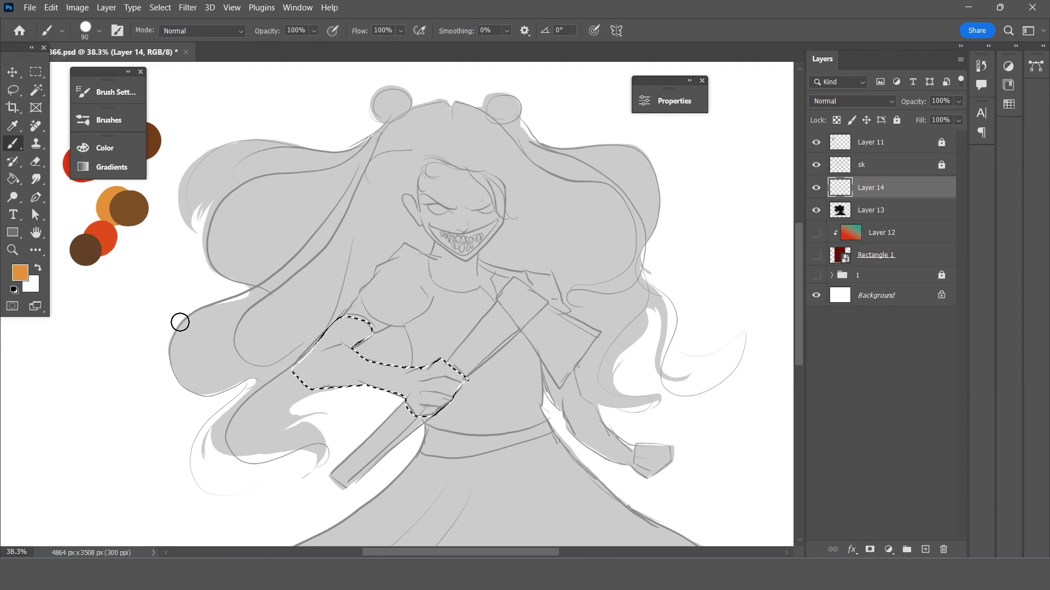
mouse_move(393, 328)
left_mouse_down()
mouse_move(335, 343)
mouse_move(365, 321)
mouse_move(301, 383)
left_mouse_up()
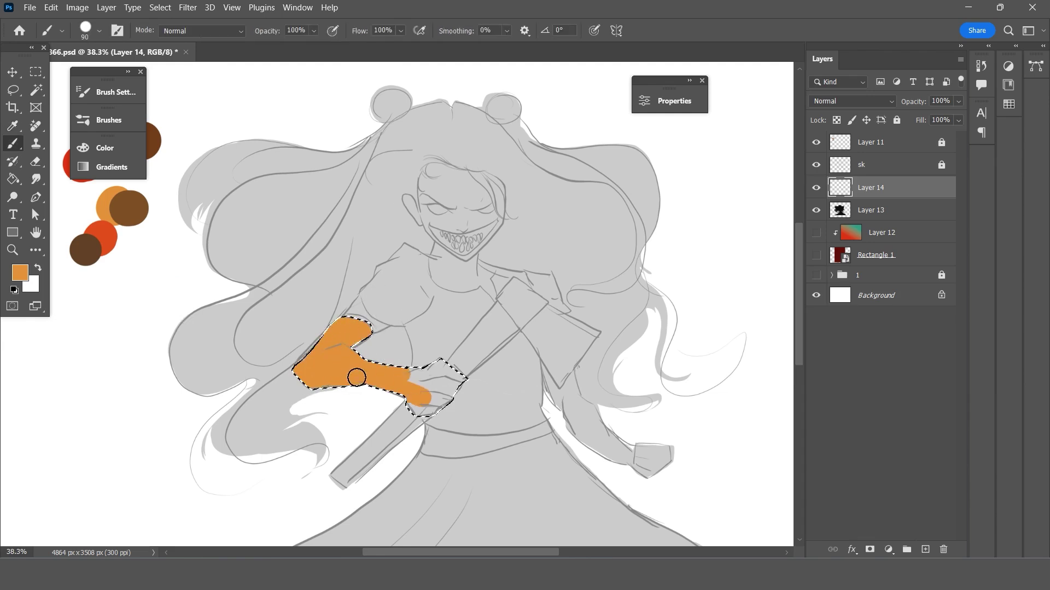
mouse_move(401, 390)
left_mouse_down()
mouse_move(445, 375)
mouse_move(410, 382)
left_mouse_up()
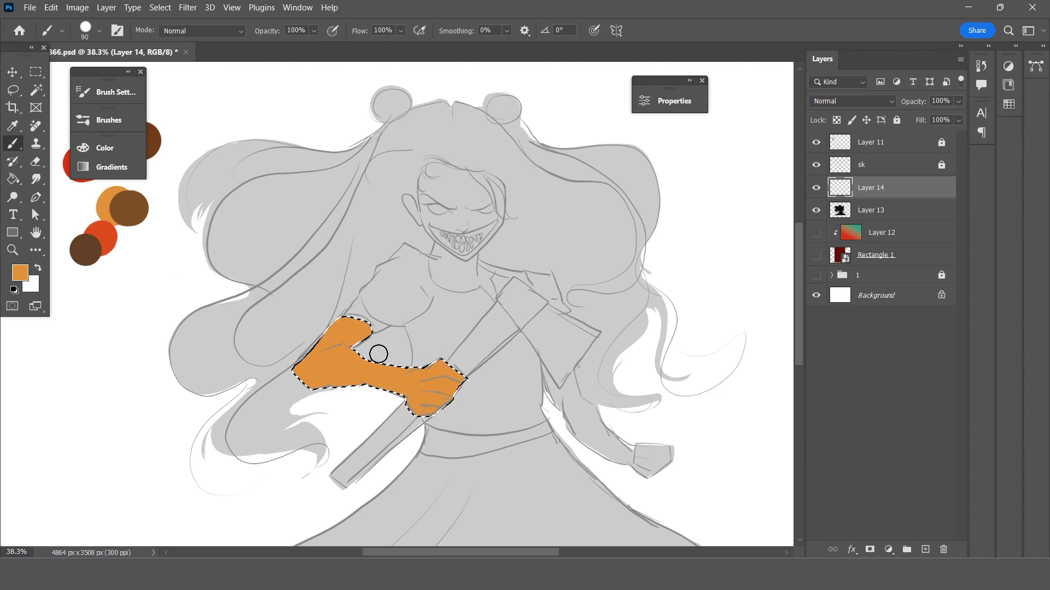
scroll(414, 277, "down", 1)
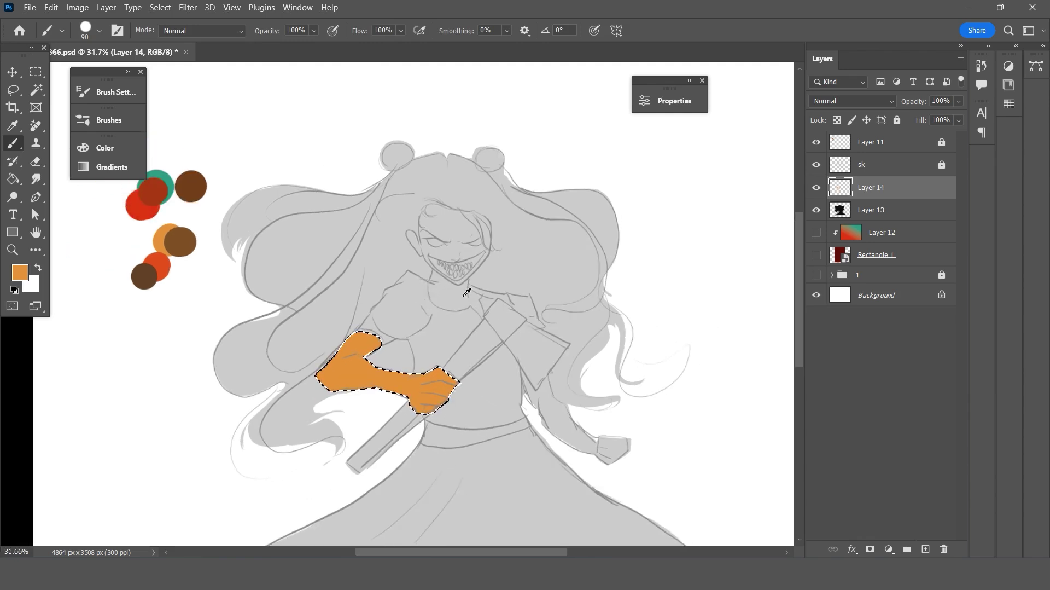
scroll(542, 345, "down", 2)
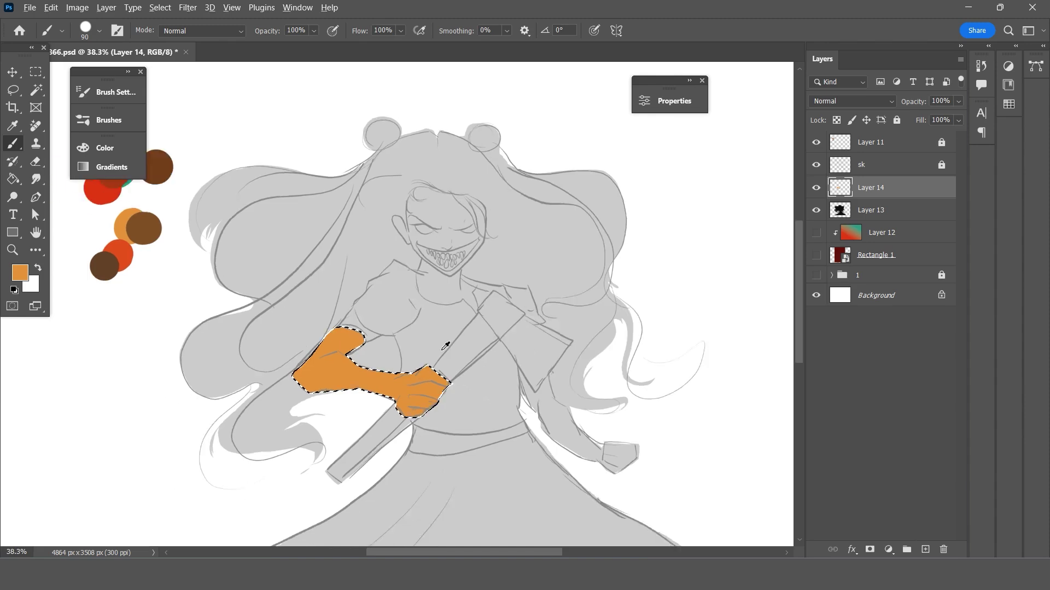
scroll(602, 372, "up", 3, "alt")
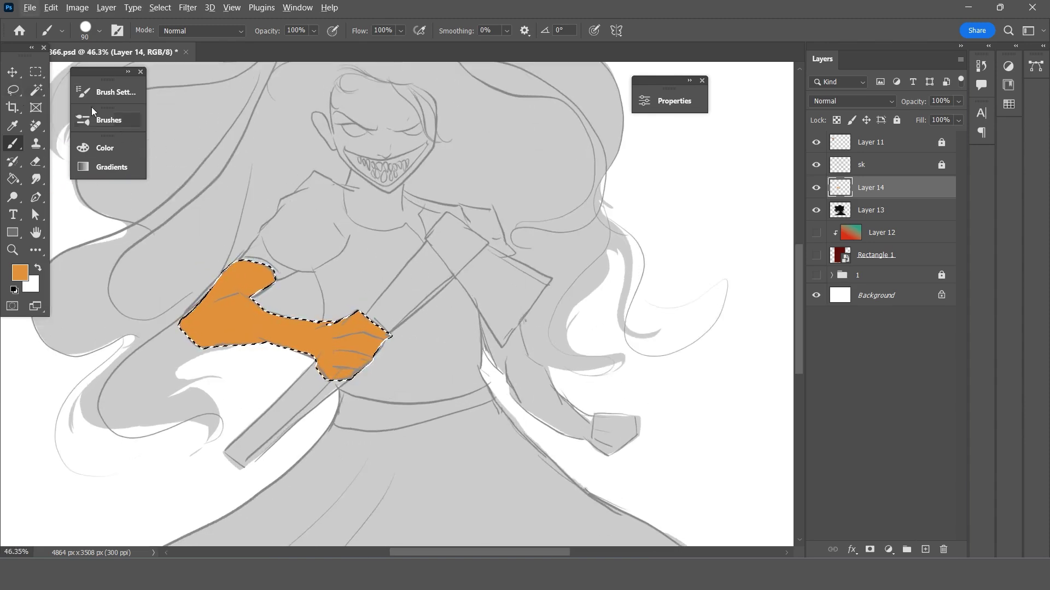
Lasso-select the right arm and fist with the Lasso in Add mode.
left_click(13, 89)
left_click_drag(479, 318, 483, 347)
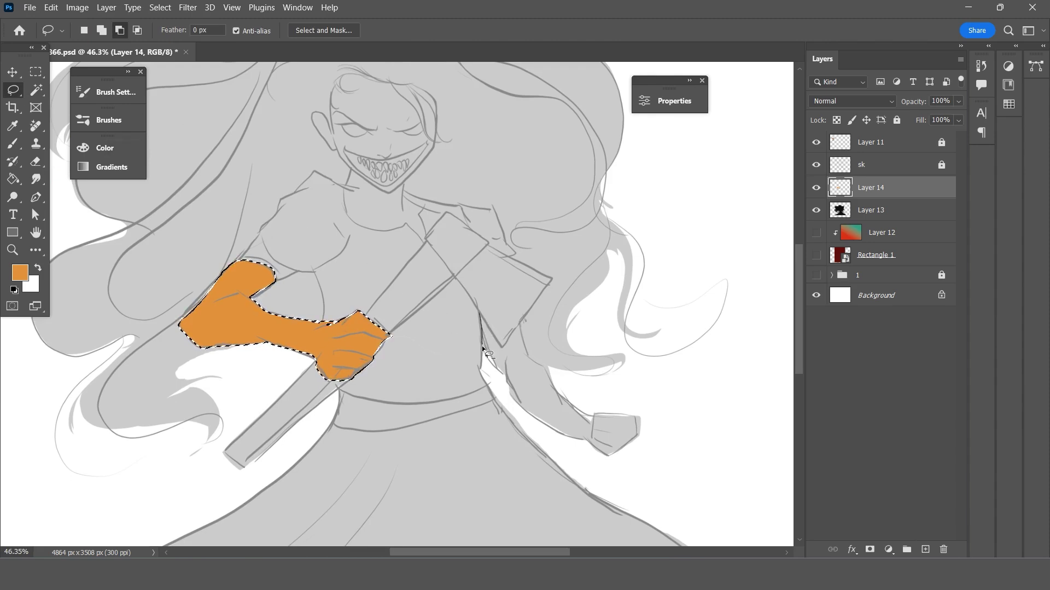
left_click_drag(513, 379, 480, 324)
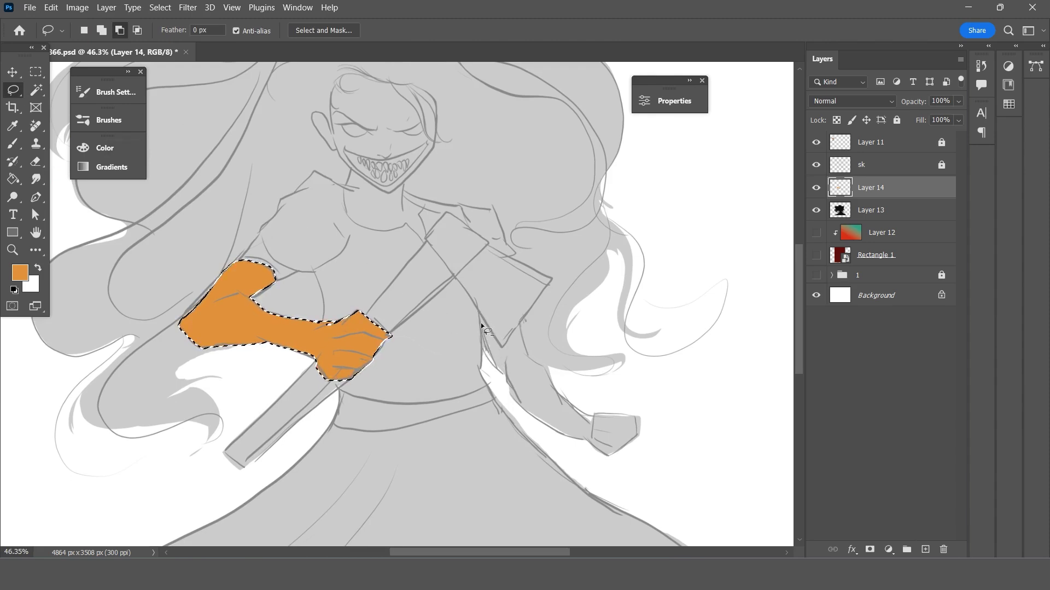
left_click(102, 30)
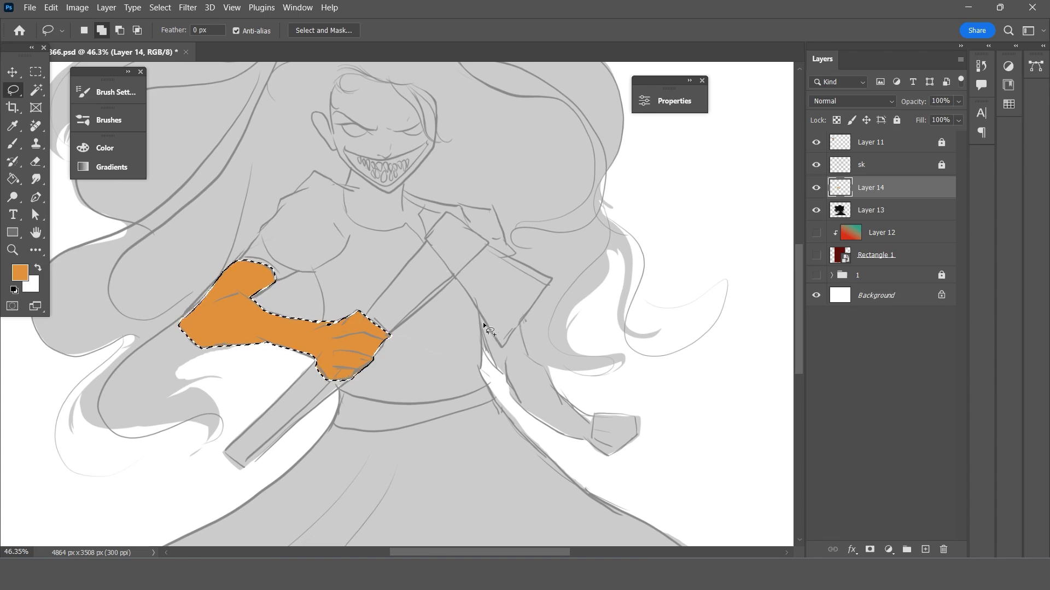
mouse_move(480, 313)
left_mouse_down()
mouse_move(489, 350)
mouse_move(543, 428)
mouse_move(577, 440)
mouse_move(484, 325)
mouse_move(490, 363)
mouse_move(541, 421)
left_mouse_up()
key("ctrl+z")
left_click_drag(604, 454, 638, 436)
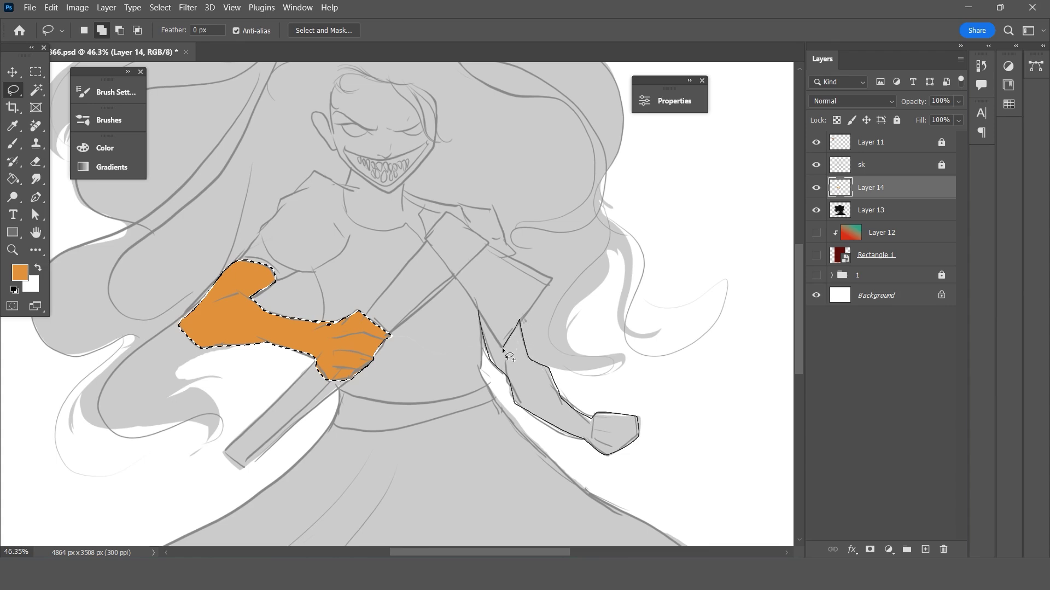
left_click_drag(483, 313, 480, 307)
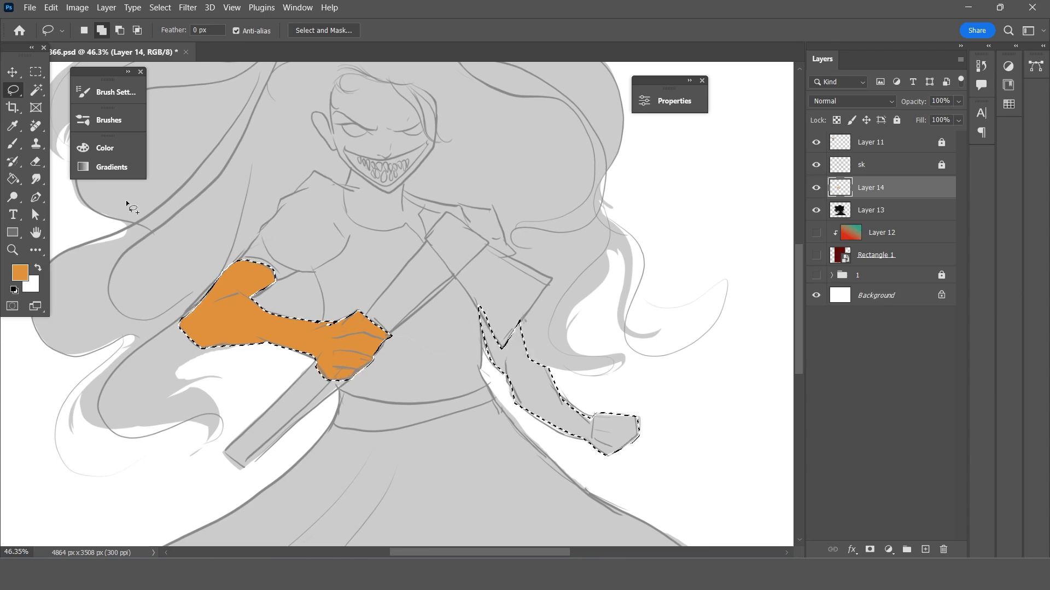
Fill the right arm selection with flat orange and deselect.
key("g")
left_click(555, 374)
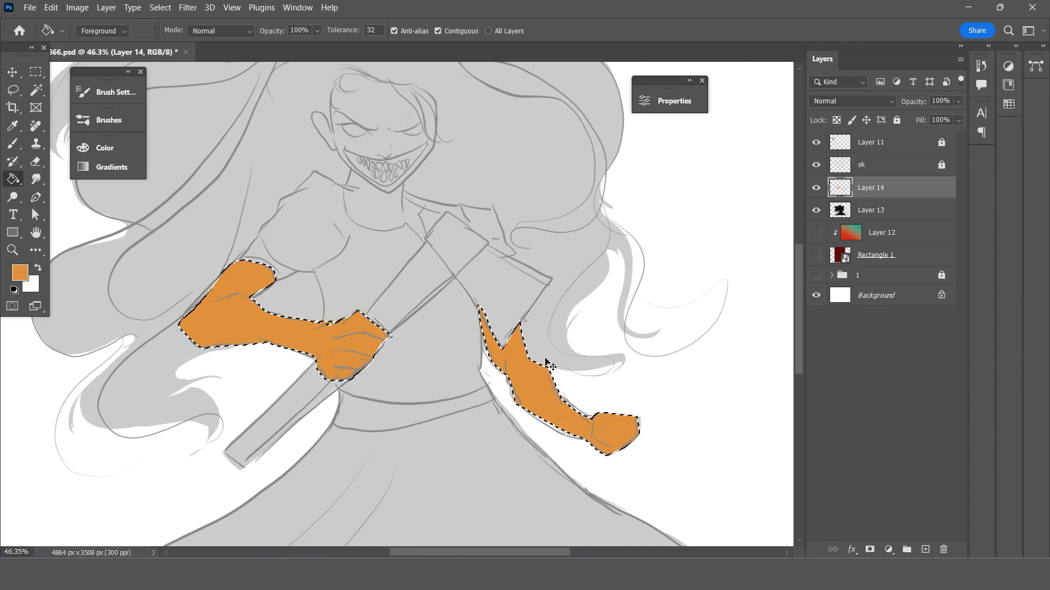
key("ctrl+d")
scroll(571, 374, "down", 2)
scroll(556, 357, "up", 1)
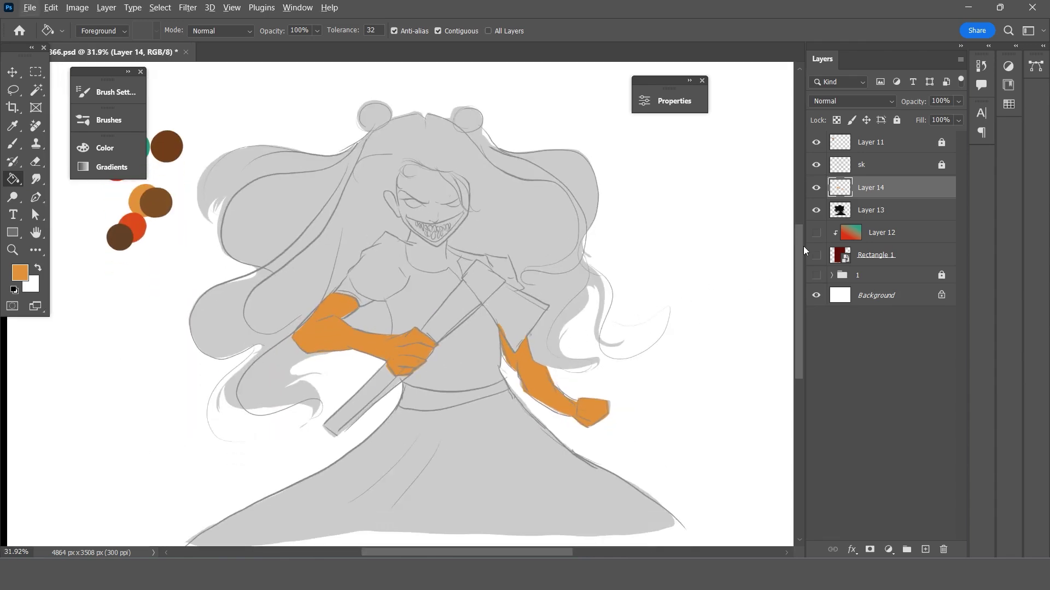
Sample the red-orange swatch as the painting colour.
scroll(469, 290, "up", 2)
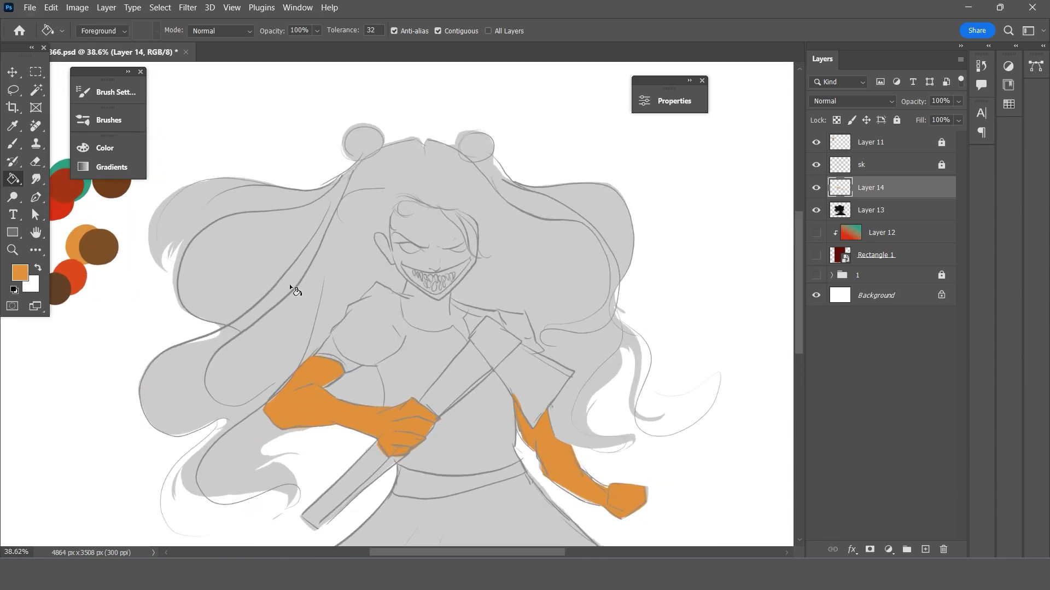
scroll(289, 286, "up", 1)
key("i")
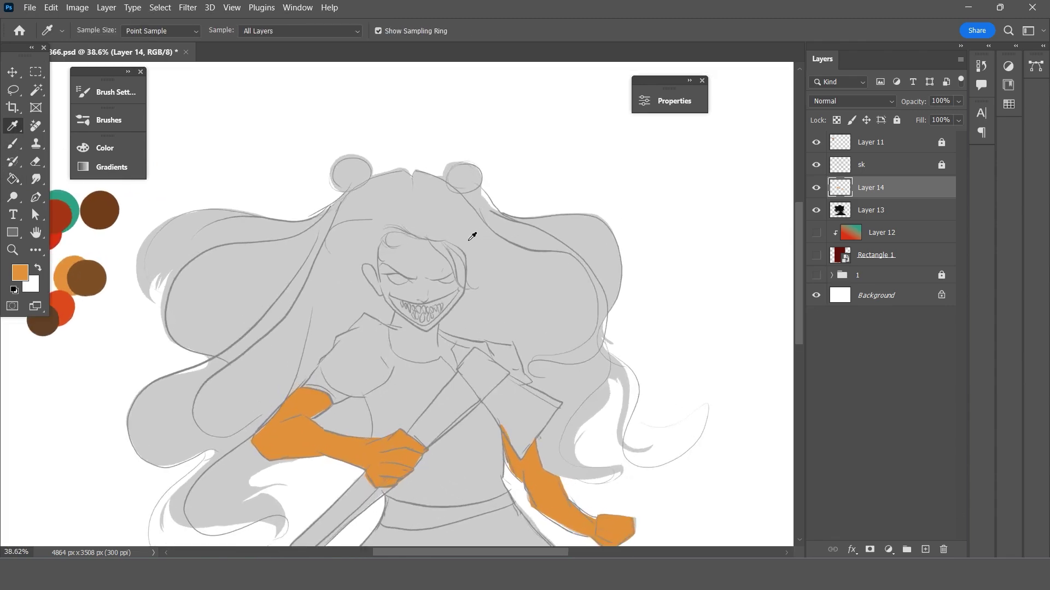
scroll(393, 247, "up", 3)
key("b")
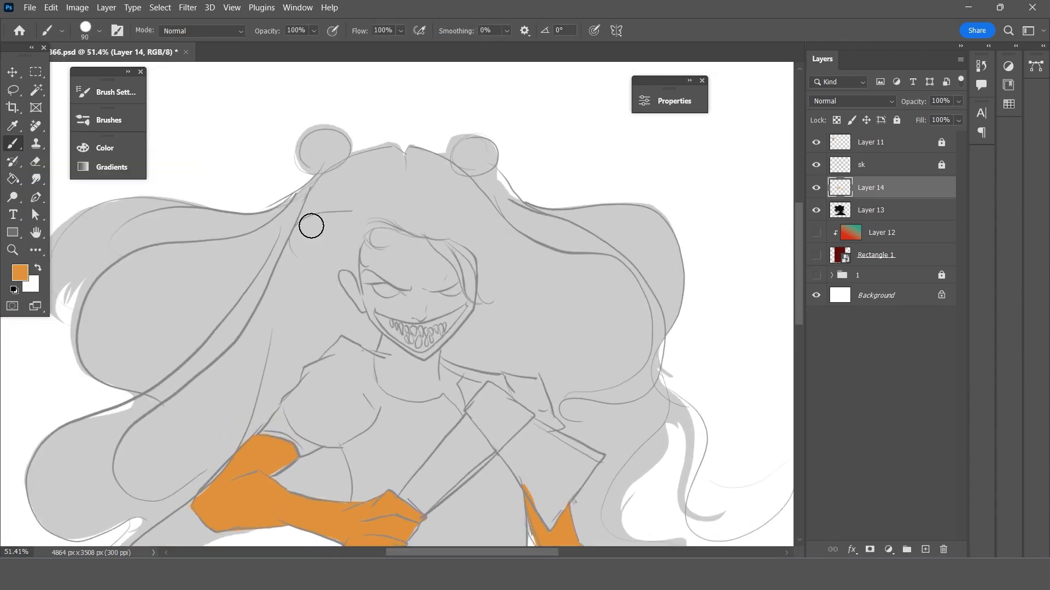
scroll(391, 239, "down", 3)
key("i")
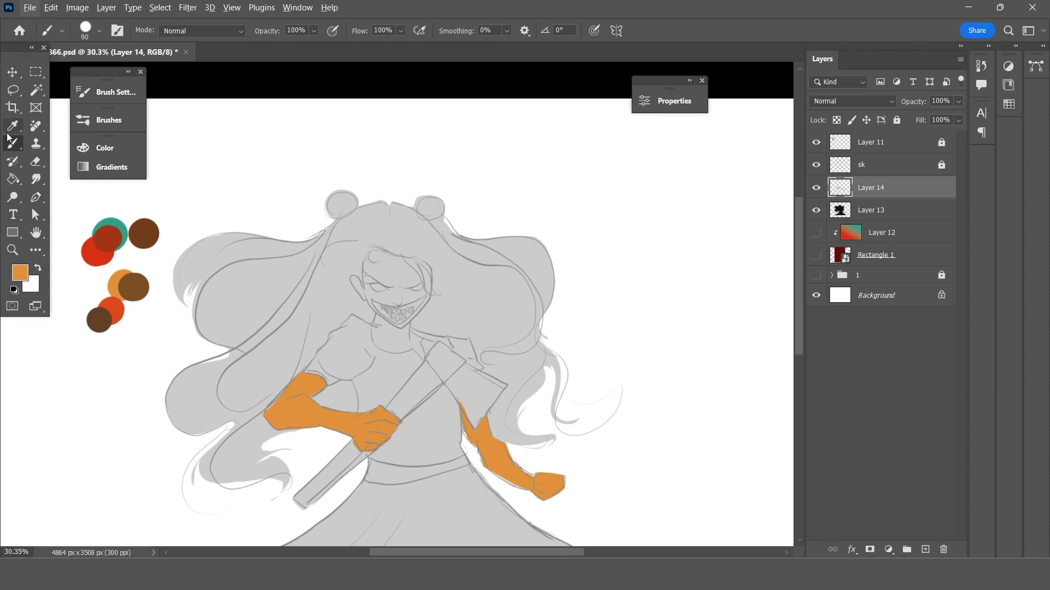
scroll(123, 305, "up", 1)
left_click(118, 314)
Brush red-orange over the face, the ear and the top-left of the head.
scroll(441, 284, "up", 1)
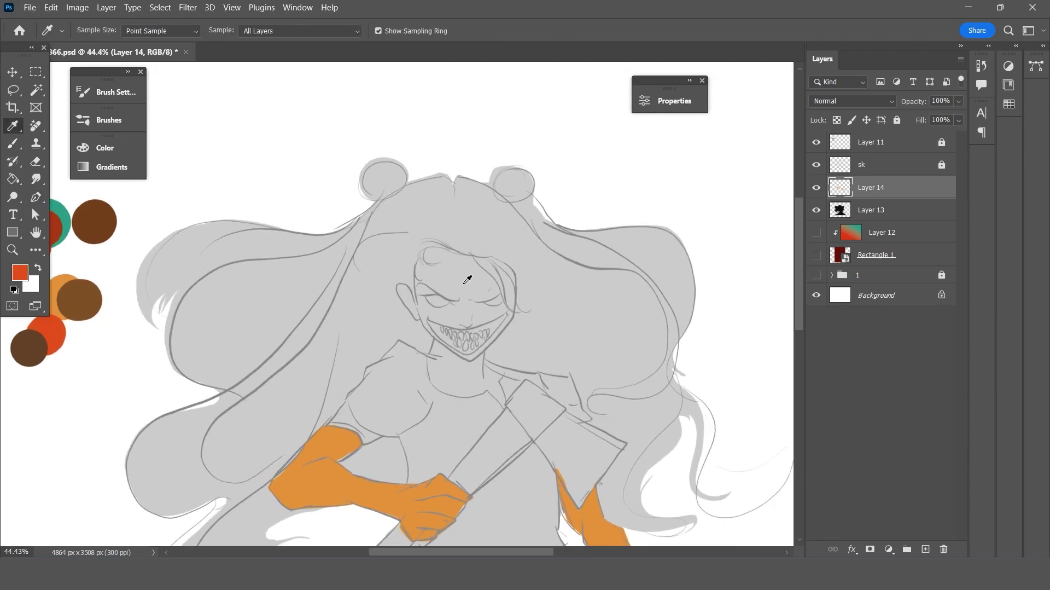
scroll(454, 279, "down", 1)
scroll(464, 274, "up", 1)
scroll(464, 274, "up", 1)
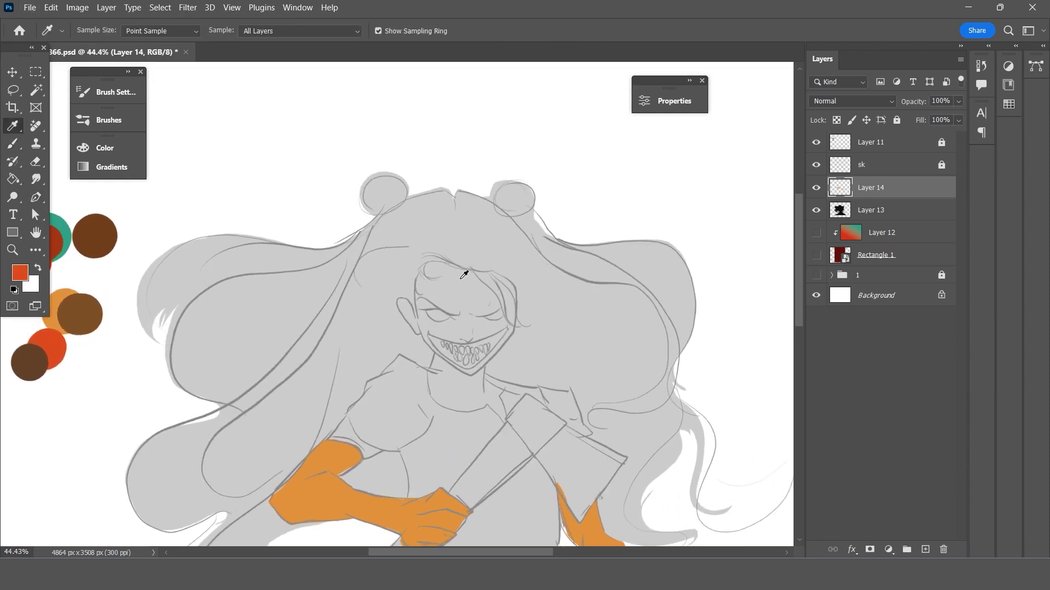
key("b")
mouse_move(457, 300)
left_mouse_down()
mouse_move(461, 282)
mouse_move(438, 276)
mouse_move(454, 272)
mouse_move(422, 234)
mouse_move(417, 304)
mouse_move(436, 281)
mouse_move(429, 312)
mouse_move(443, 327)
mouse_move(469, 346)
mouse_move(483, 328)
mouse_move(446, 352)
mouse_move(442, 337)
mouse_move(434, 380)
mouse_move(474, 395)
mouse_move(490, 383)
mouse_move(511, 412)
mouse_move(504, 383)
mouse_move(467, 366)
mouse_move(497, 311)
mouse_move(516, 306)
mouse_move(524, 259)
mouse_move(464, 238)
mouse_move(507, 285)
mouse_move(509, 270)
left_mouse_up()
scroll(454, 271, "up", 2)
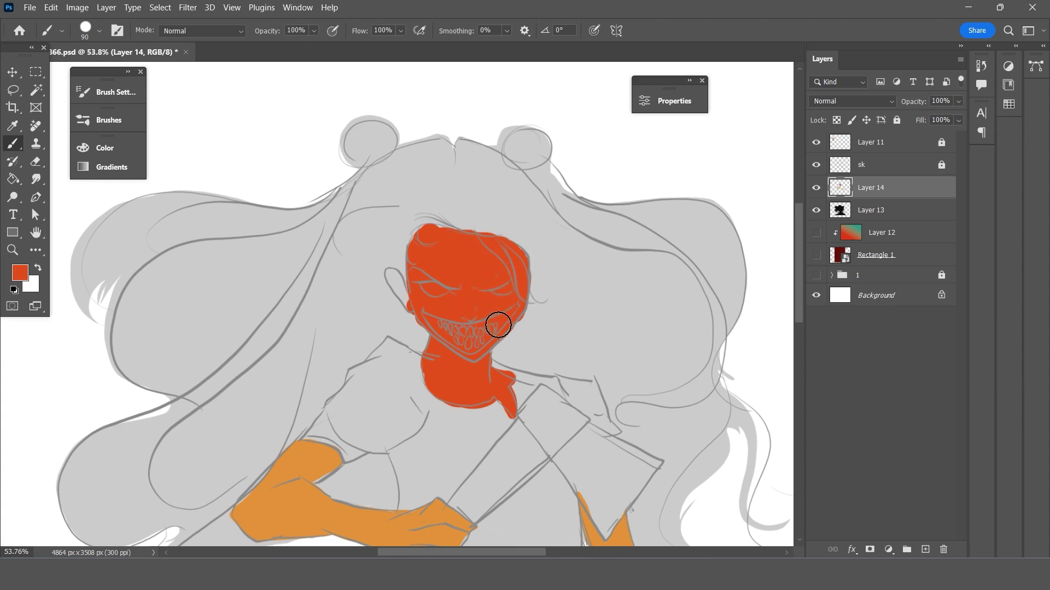
key("bracketleft")
left_click_drag(407, 297, 393, 273)
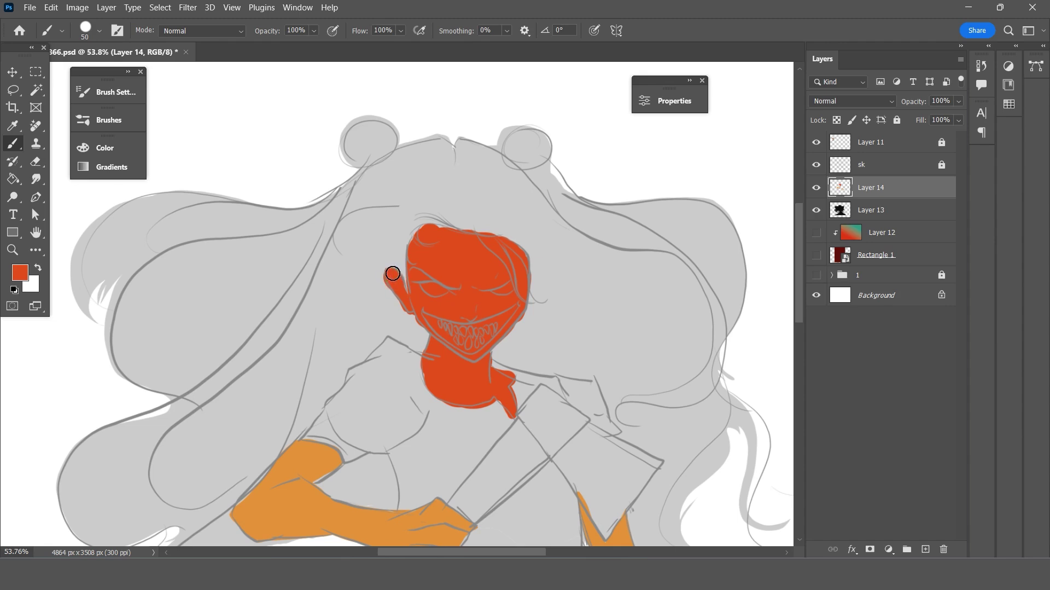
mouse_move(449, 239)
left_mouse_down()
mouse_move(424, 230)
mouse_move(417, 261)
left_mouse_up()
Erase excess red-orange along the neck's lower-left edge, the neck tip and the head top.
key("e")
mouse_move(416, 374)
left_mouse_down()
mouse_move(469, 412)
mouse_move(431, 401)
mouse_move(437, 389)
mouse_move(455, 394)
mouse_move(431, 380)
mouse_move(450, 396)
left_mouse_up()
key("b")
key("e")
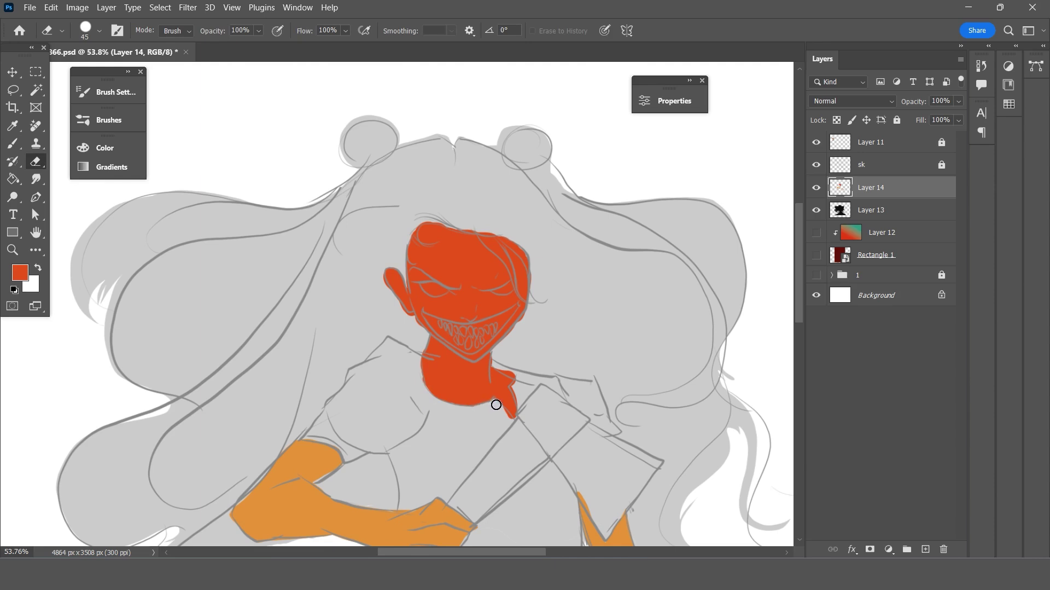
left_click_drag(519, 422, 518, 394)
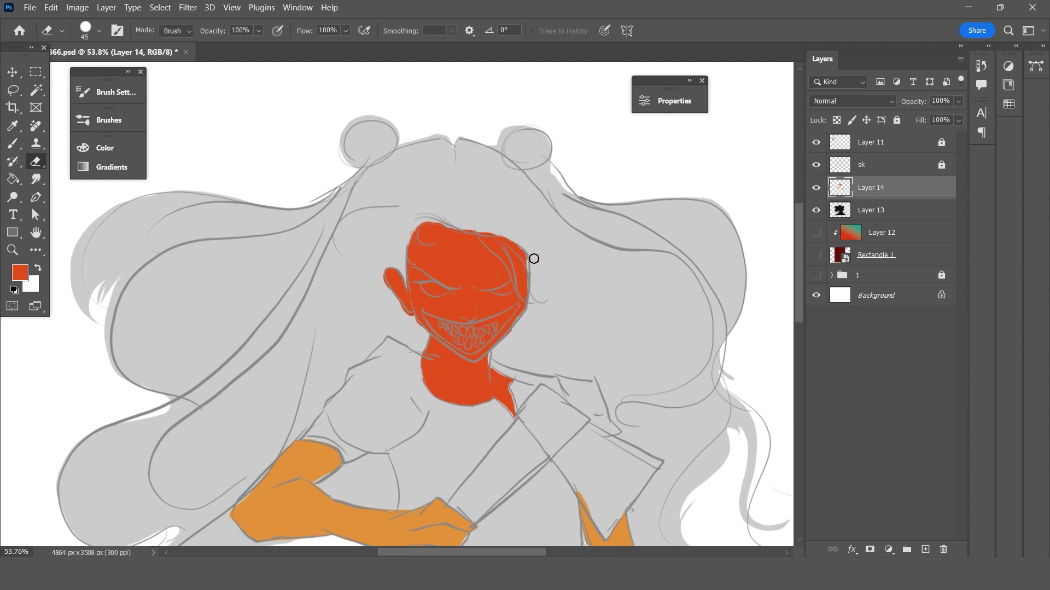
left_click_drag(479, 230, 445, 219)
key("b")
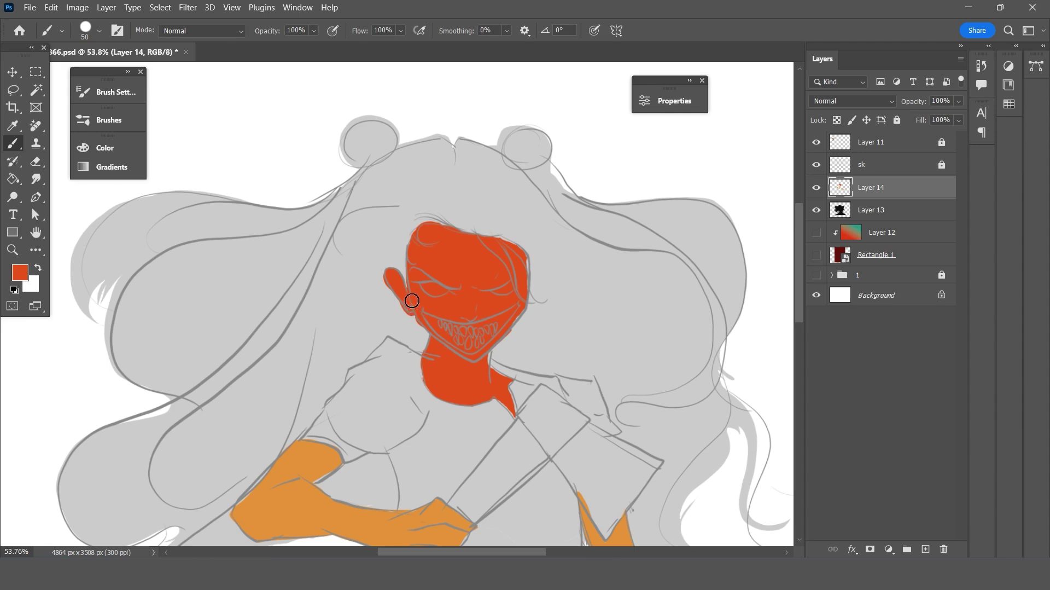
key("e")
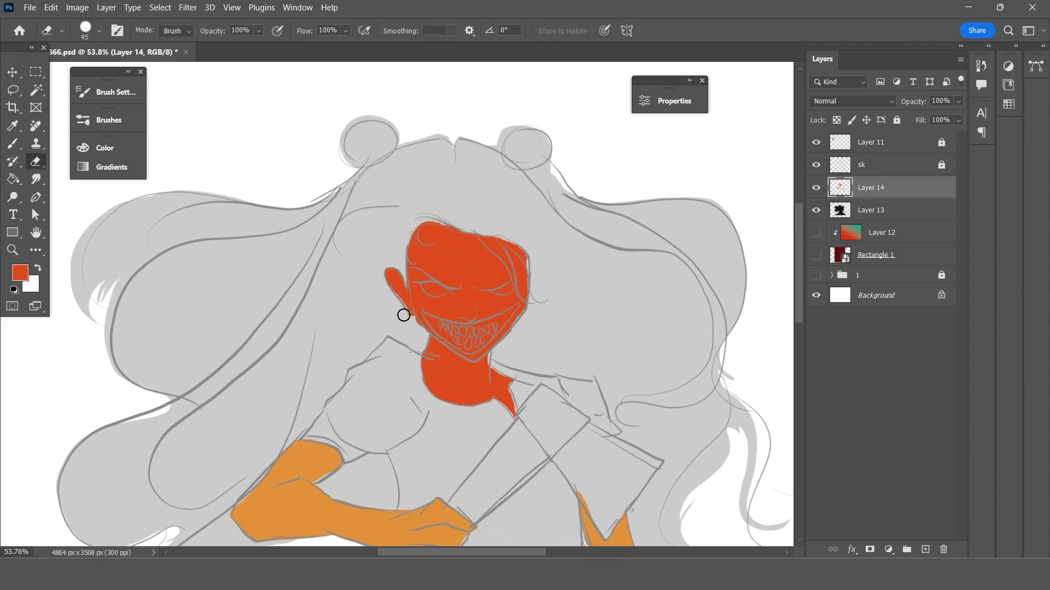
key("b")
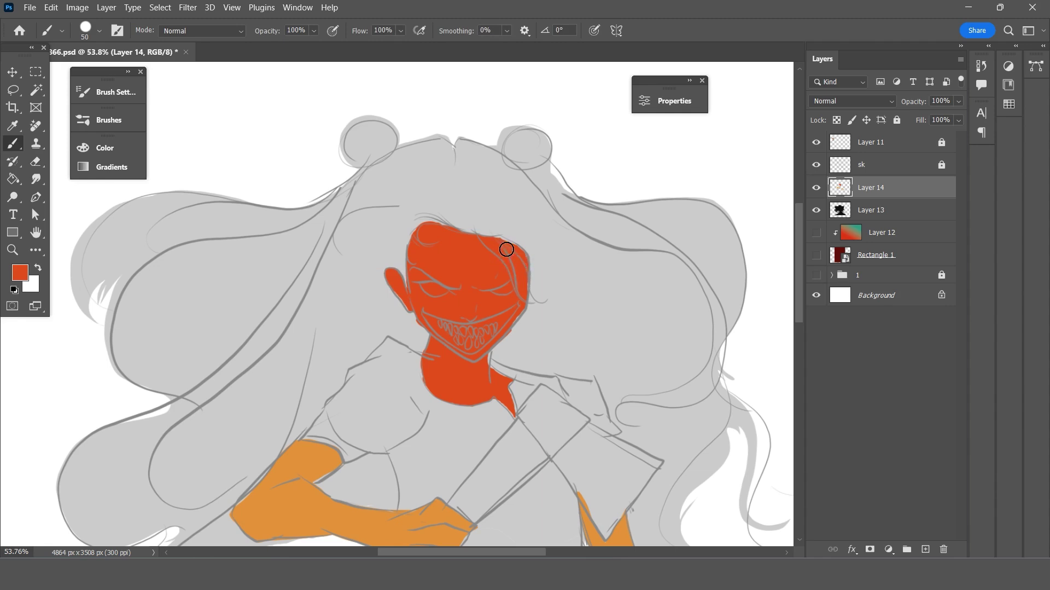
Tidy the head's top edge, fill the ear gap and round the paint tip at the collar.
left_click_drag(520, 260, 515, 251)
key("e")
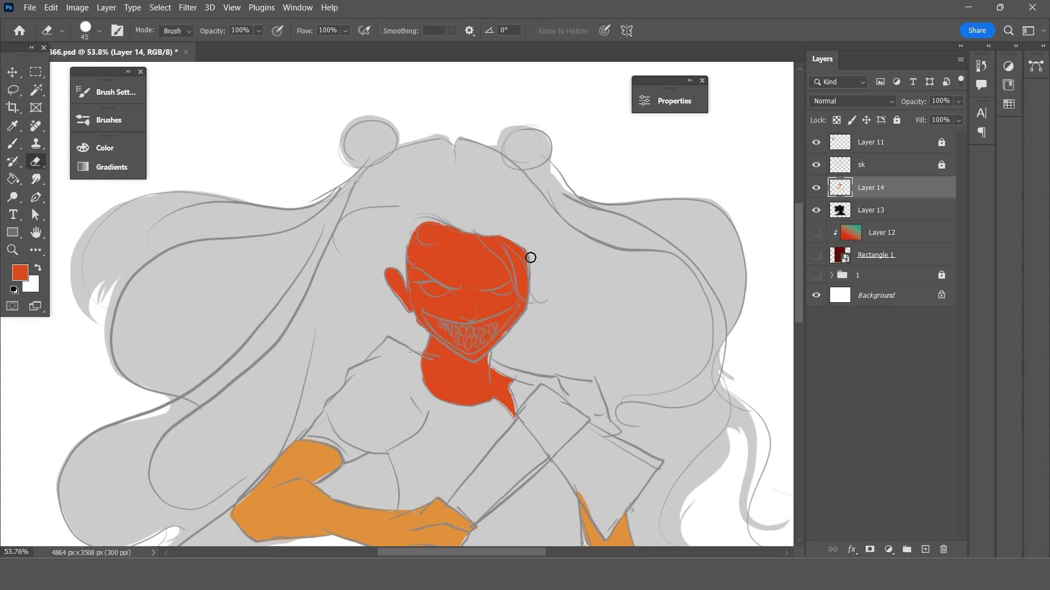
key("b")
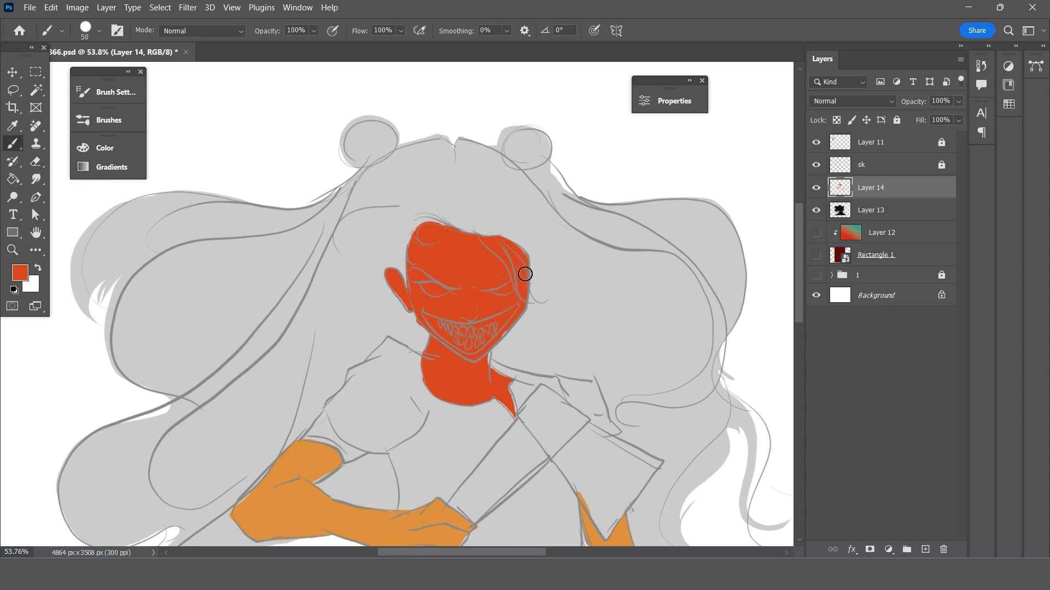
key("e")
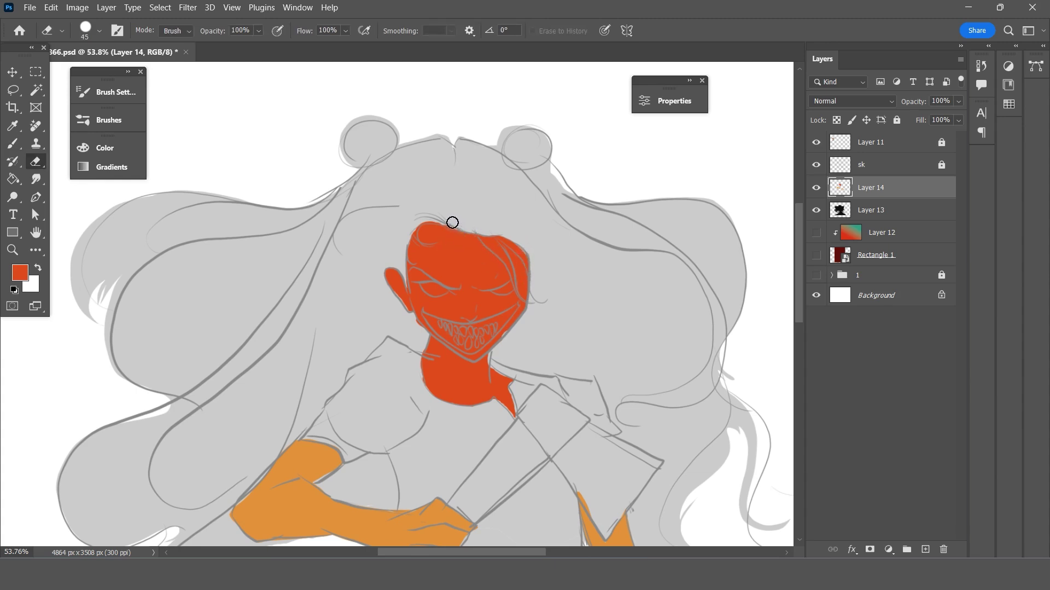
left_click_drag(455, 226, 483, 228)
key("b")
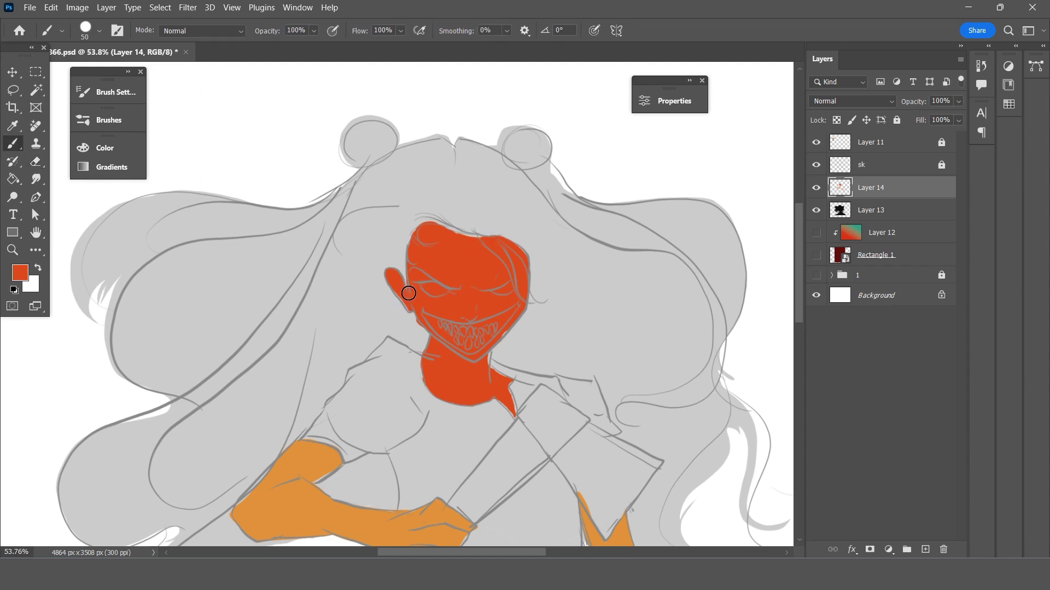
left_click_drag(399, 286, 409, 304)
key("e")
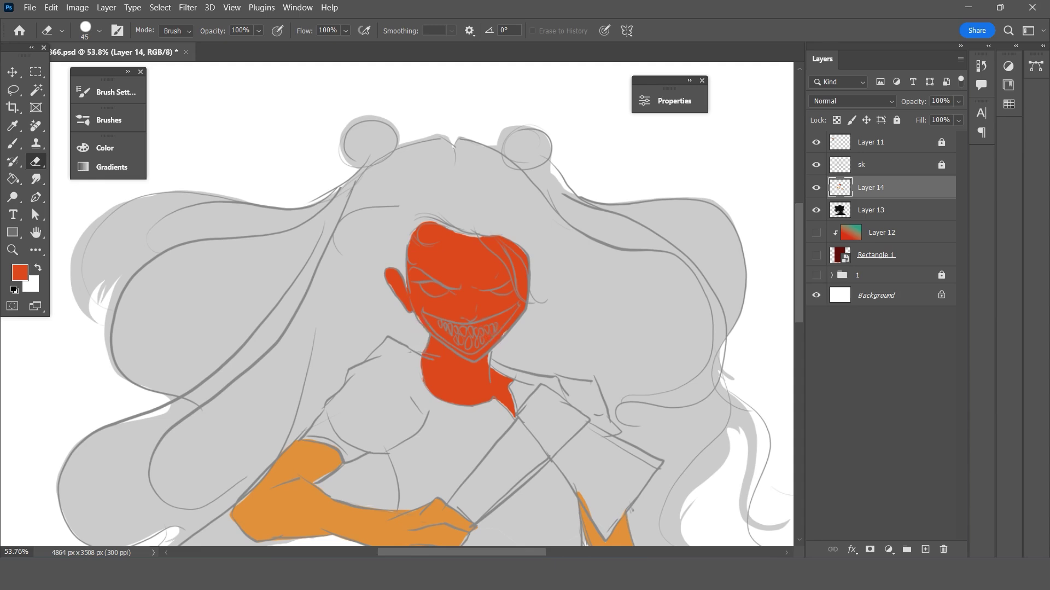
key("b")
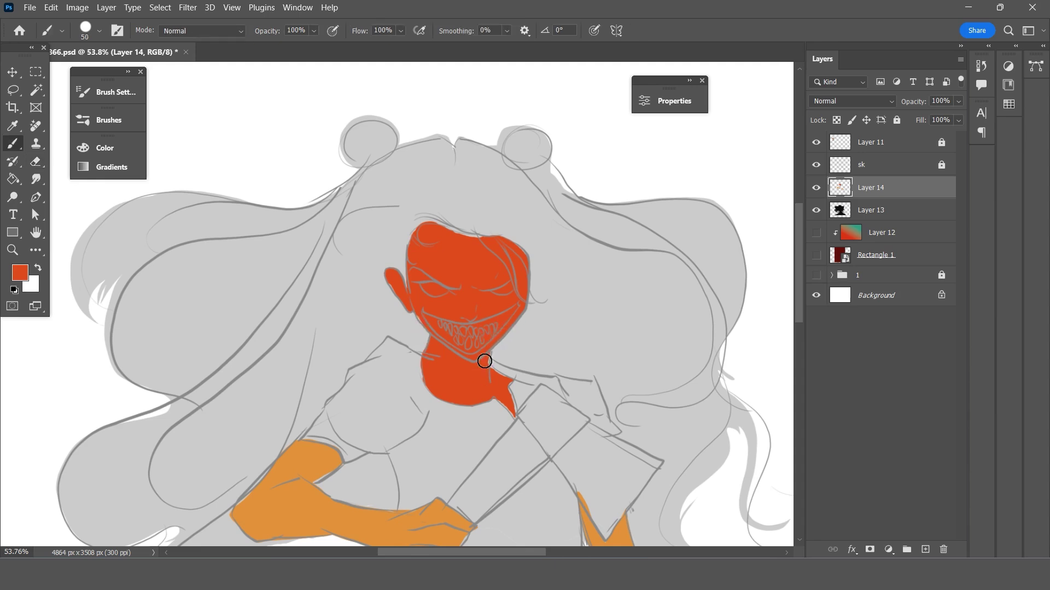
mouse_move(502, 394)
left_mouse_down()
mouse_move(511, 412)
mouse_move(495, 372)
left_mouse_up()
scroll(441, 219, "down", 2)
Sample the orange skin colour from the left arm.
scroll(418, 224, "down", 2)
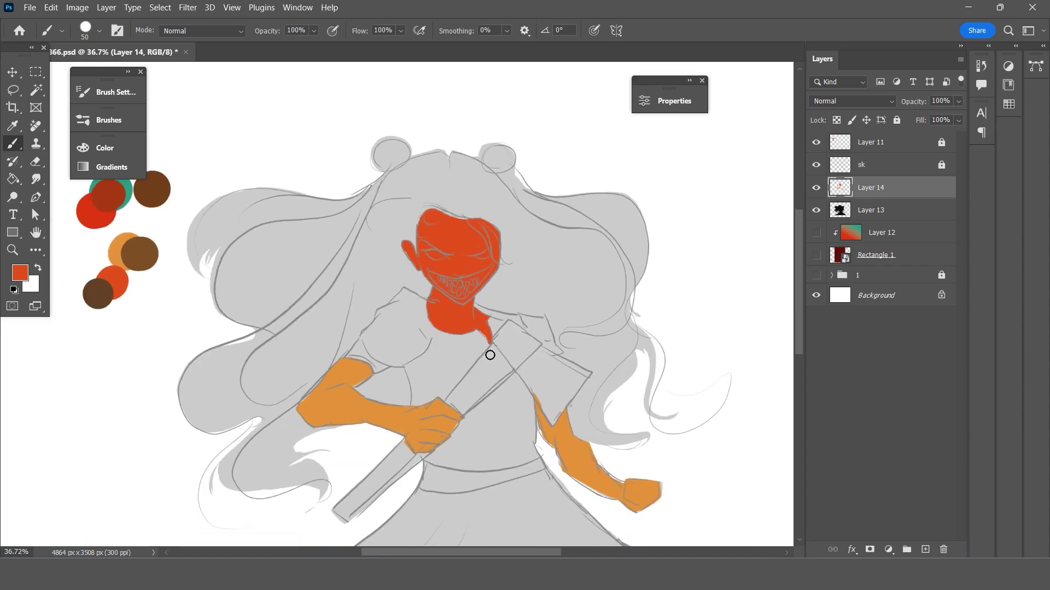
scroll(356, 359, "up", 1)
scroll(393, 333, "up", 1)
scroll(377, 305, "up", 1)
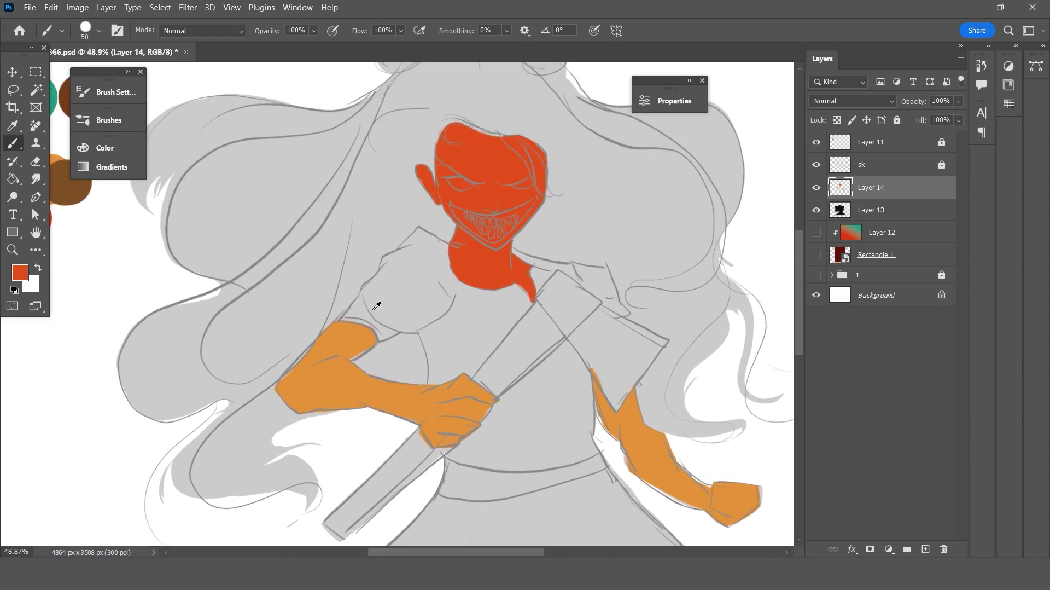
left_click(13, 125)
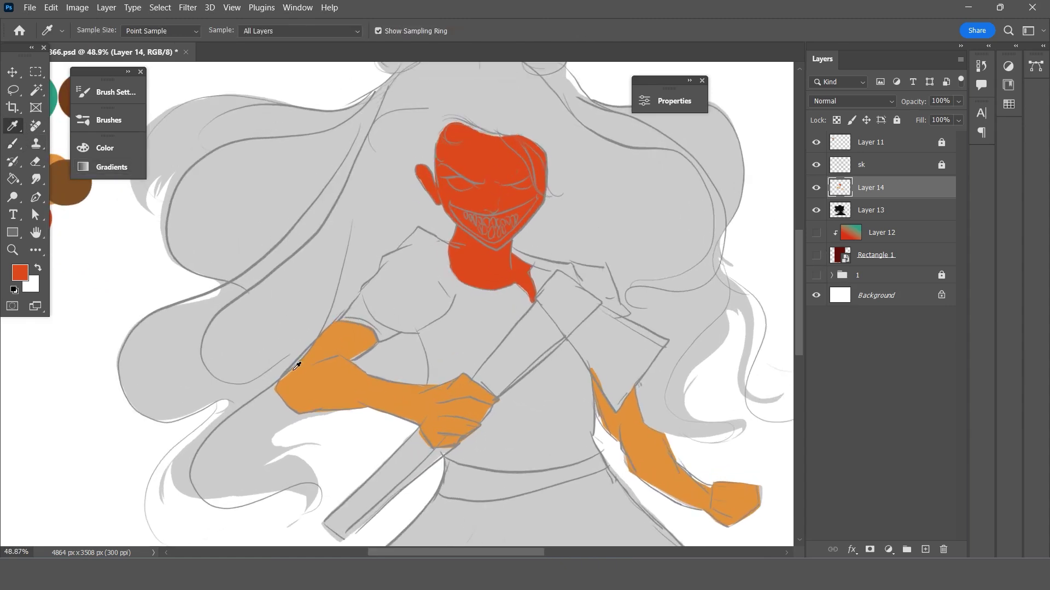
left_click(306, 379)
key("b")
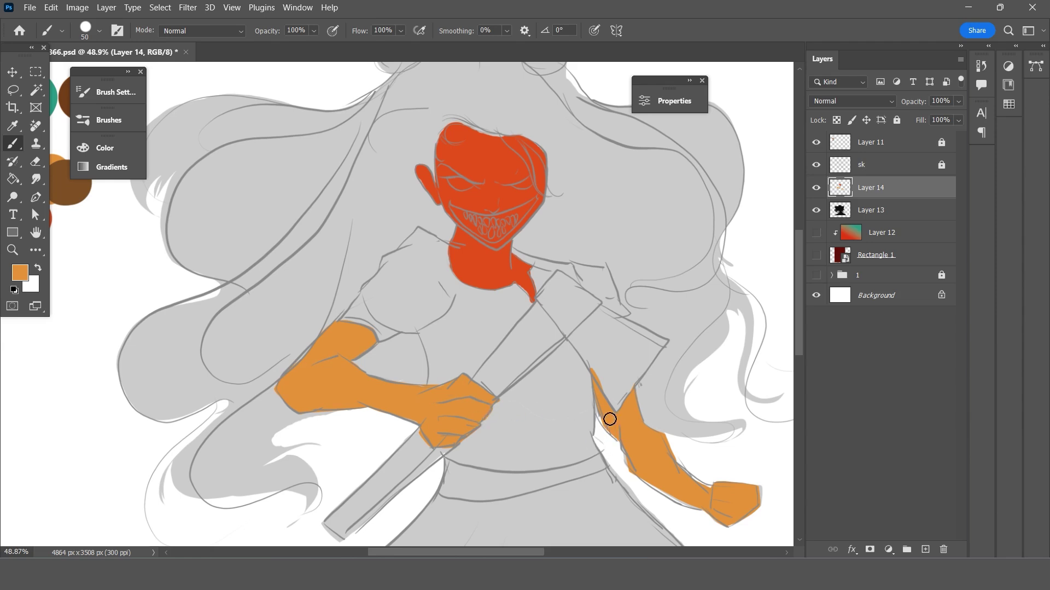
Brush orange along the right arm's inner edge and forearm down to the fist.
mouse_move(610, 418)
left_mouse_down()
mouse_move(700, 504)
mouse_move(650, 476)
mouse_move(599, 405)
left_mouse_up()
left_click_drag(710, 494, 670, 457)
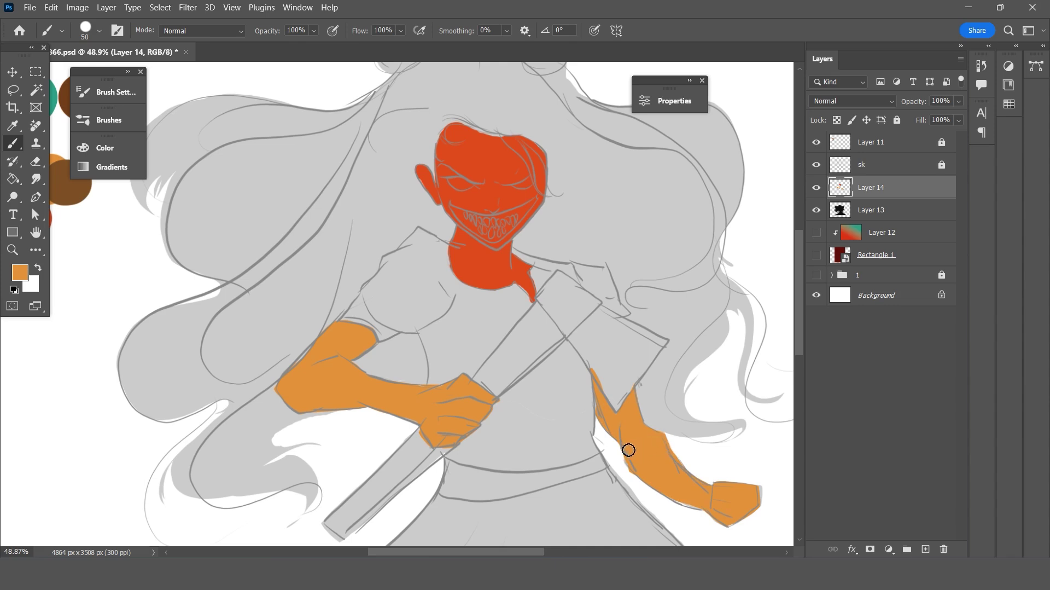
key("e")
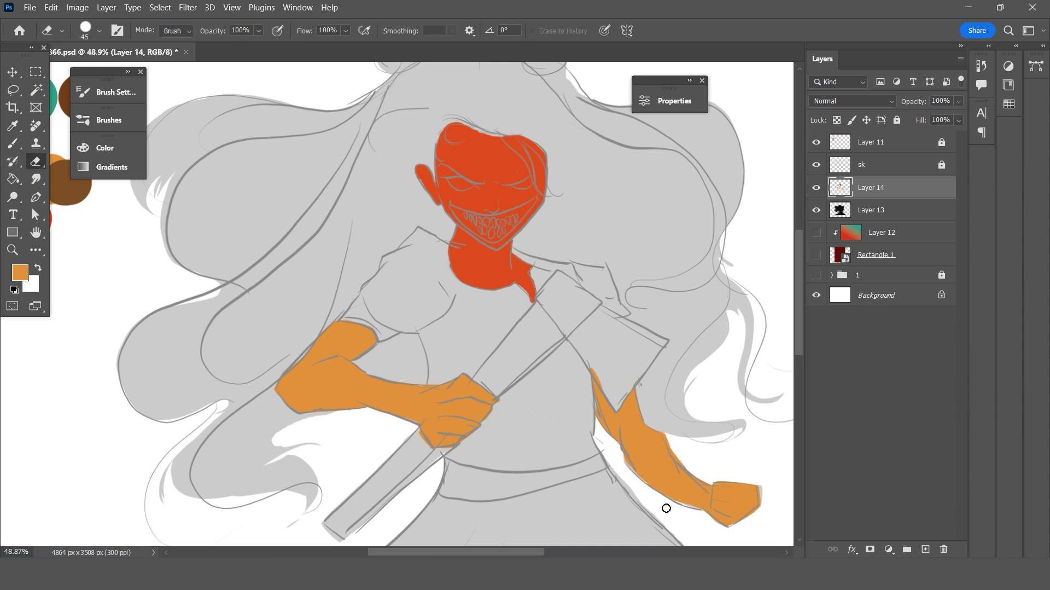
key("b")
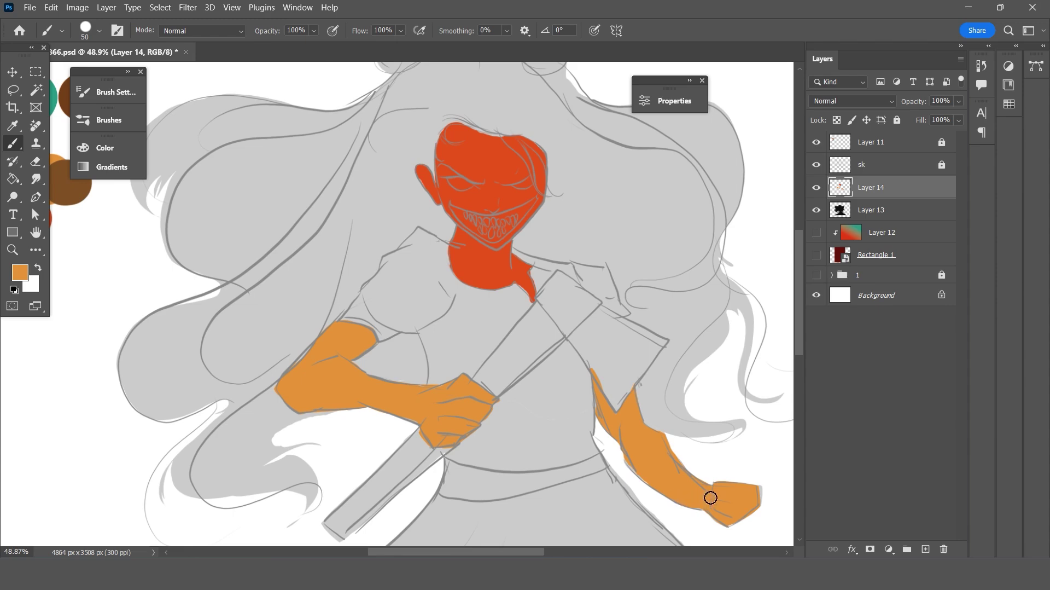
scroll(532, 345, "down", 2, "alt")
scroll(468, 316, "down", 1, "alt")
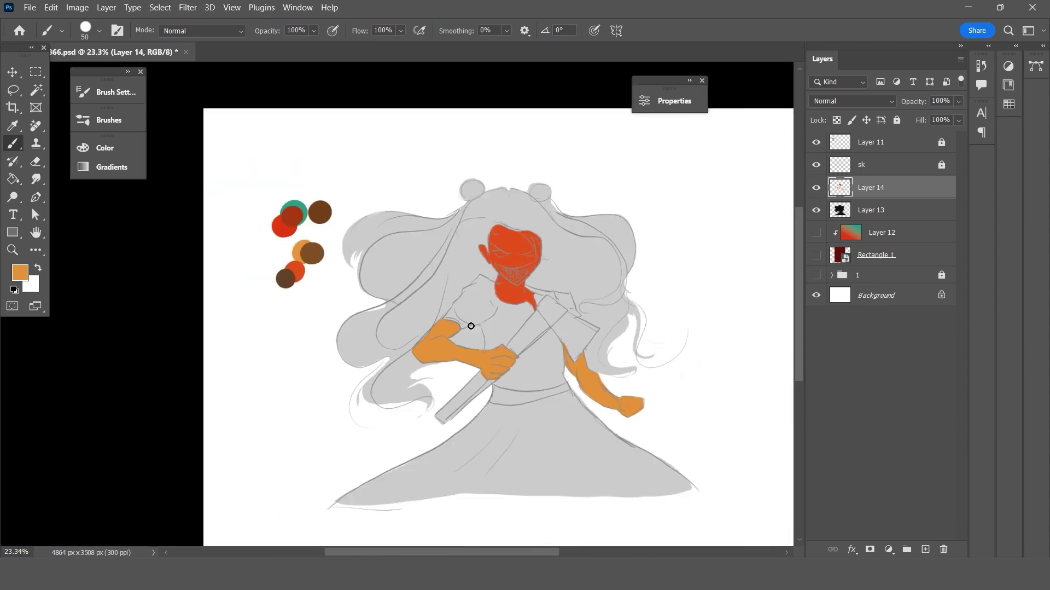
scroll(588, 305, "up", 1, "alt")
scroll(590, 304, "up", 1, "alt")
scroll(591, 298, "up", 1, "alt")
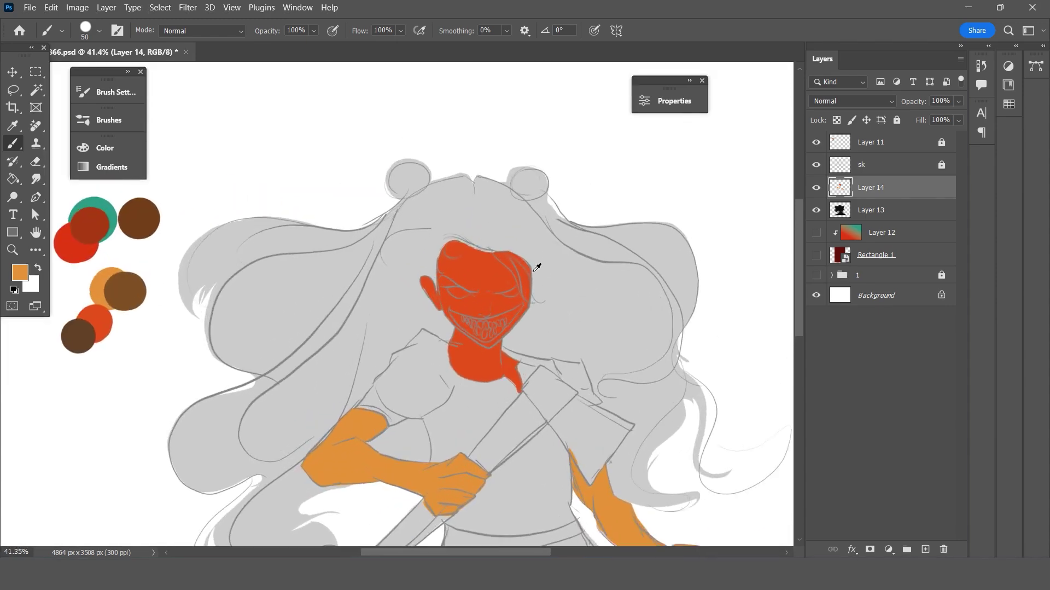
scroll(532, 272, "down", 2, "alt")
scroll(484, 230, "up", 1, "alt")
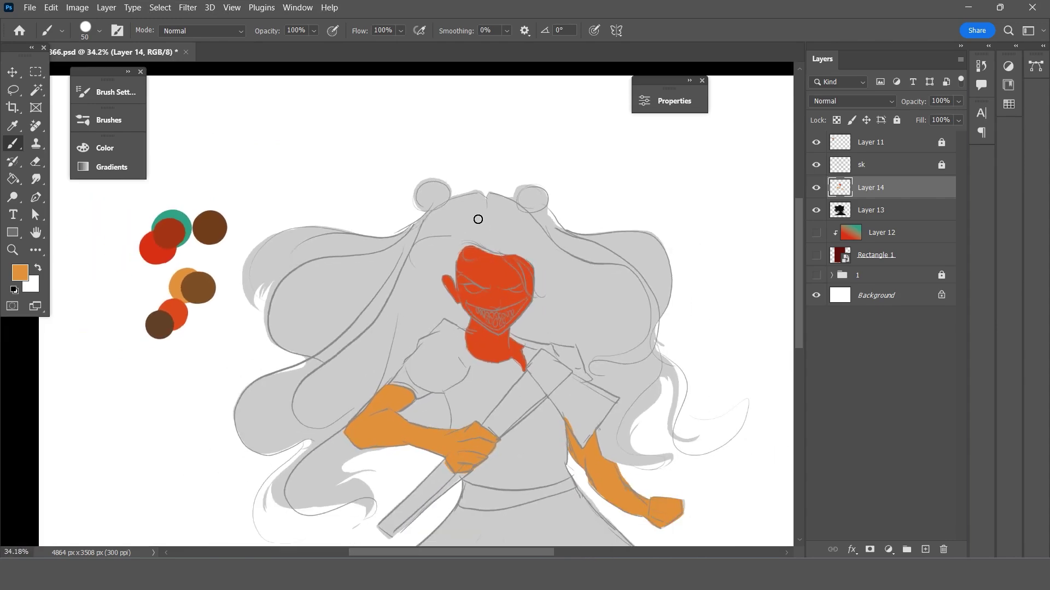
scroll(481, 218, "down", 2)
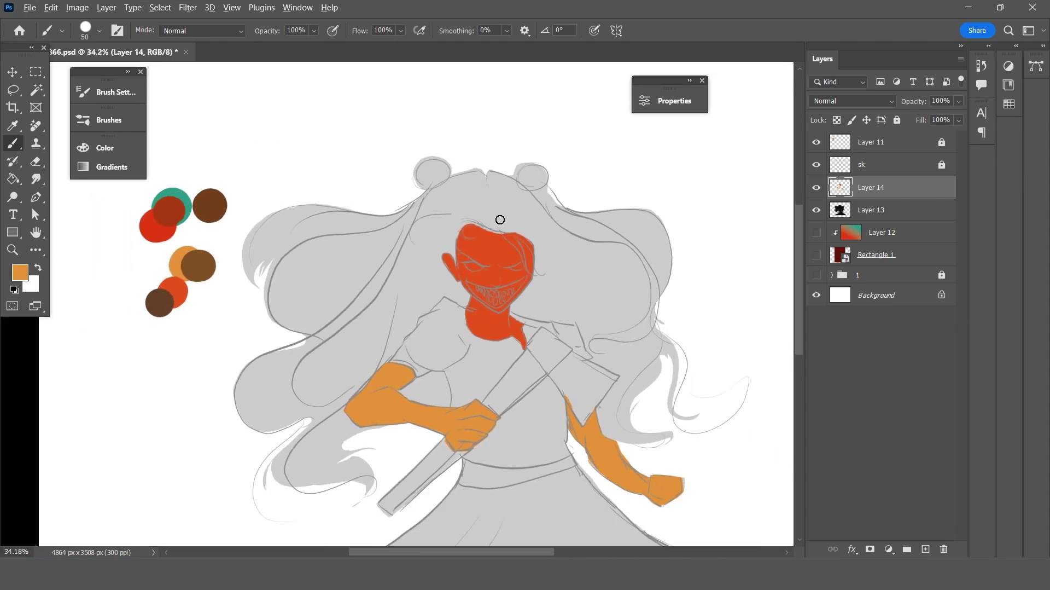
scroll(500, 220, "up", 1, "alt")
scroll(462, 244, "down", 1, "alt")
scroll(453, 328, "down", 1, "alt")
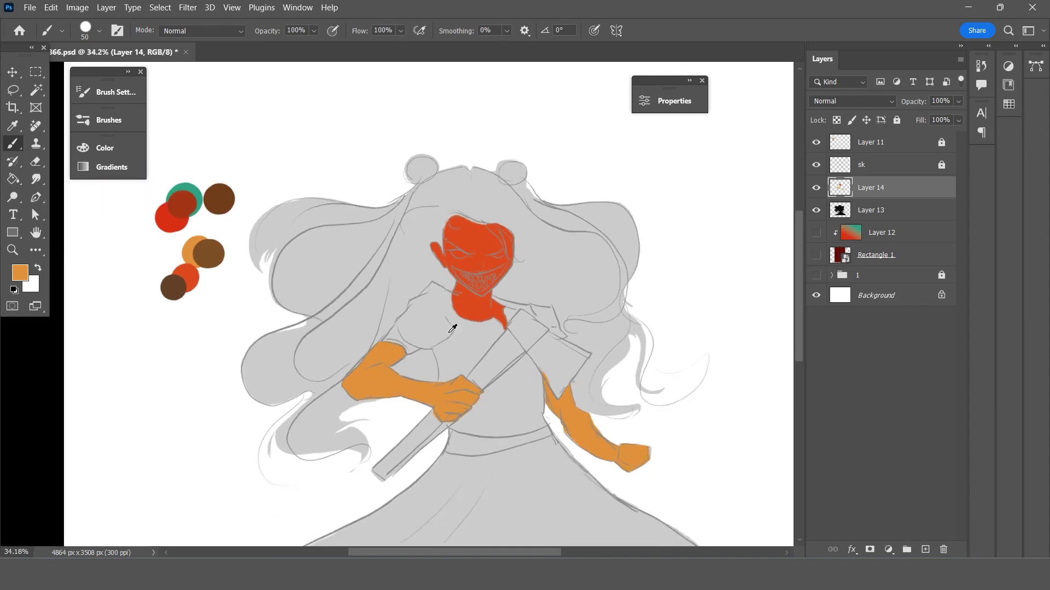
scroll(460, 332, "down", 1, "alt")
scroll(471, 334, "up", 1, "alt")
scroll(480, 332, "down", 1, "alt")
scroll(486, 330, "down", 1, "alt")
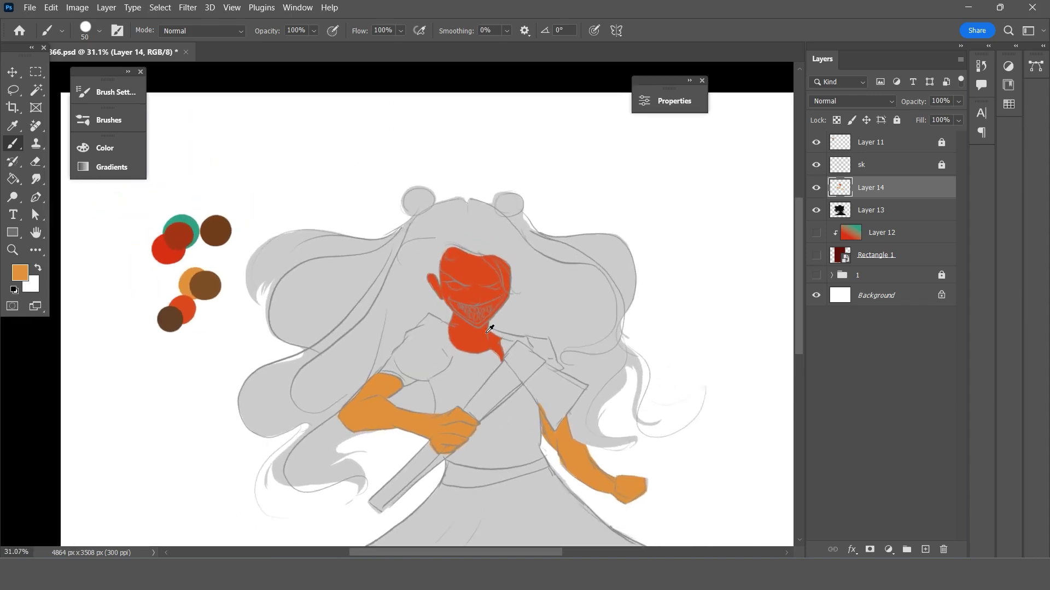
scroll(487, 329, "down", 2)
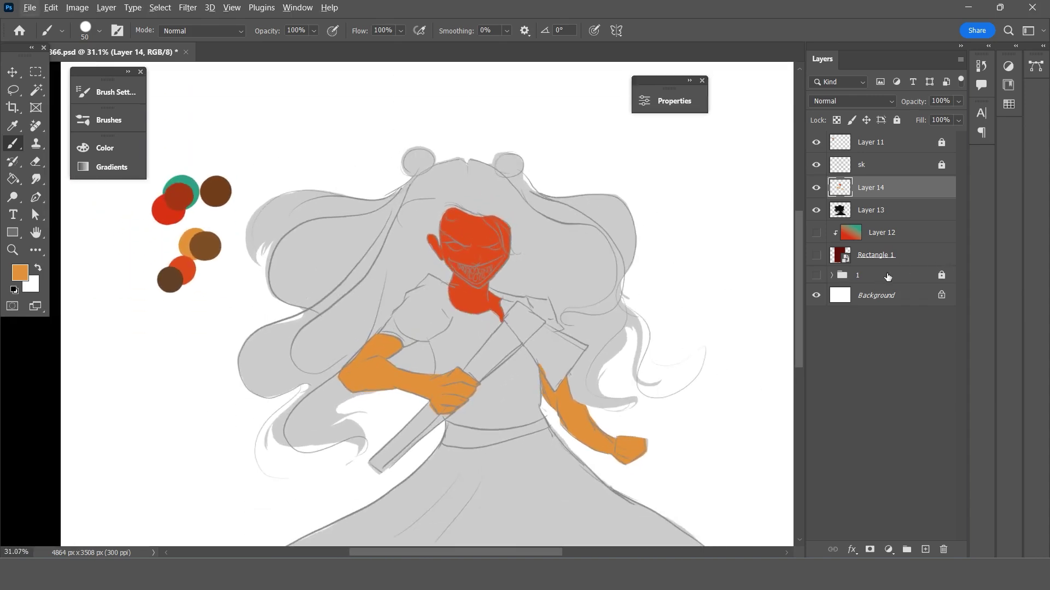
left_click(880, 213)
scroll(554, 283, "up", 1, "alt")
scroll(554, 284, "down", 1)
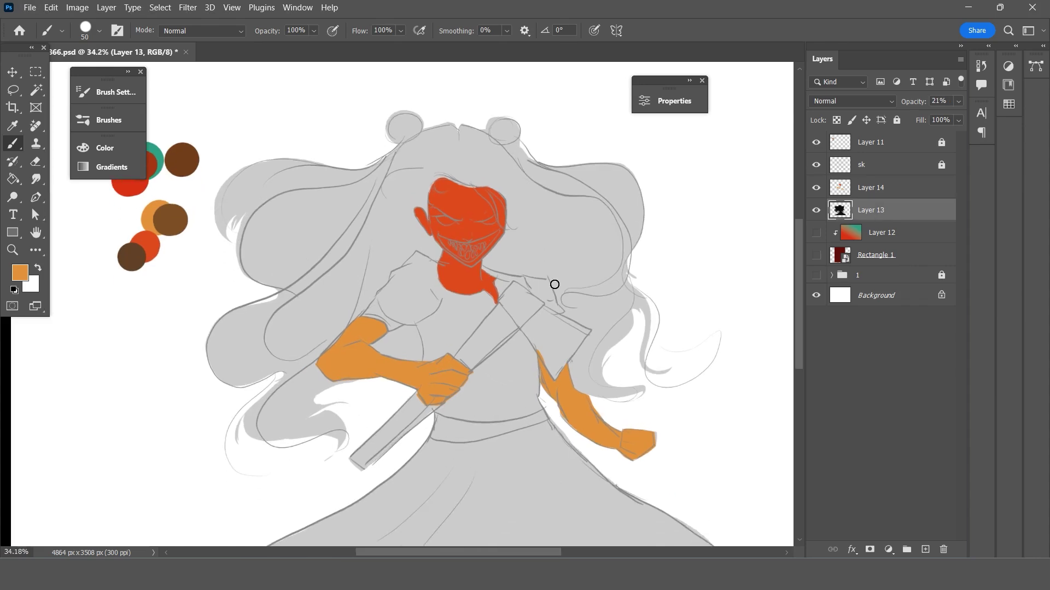
scroll(441, 266, "up", 1, "alt")
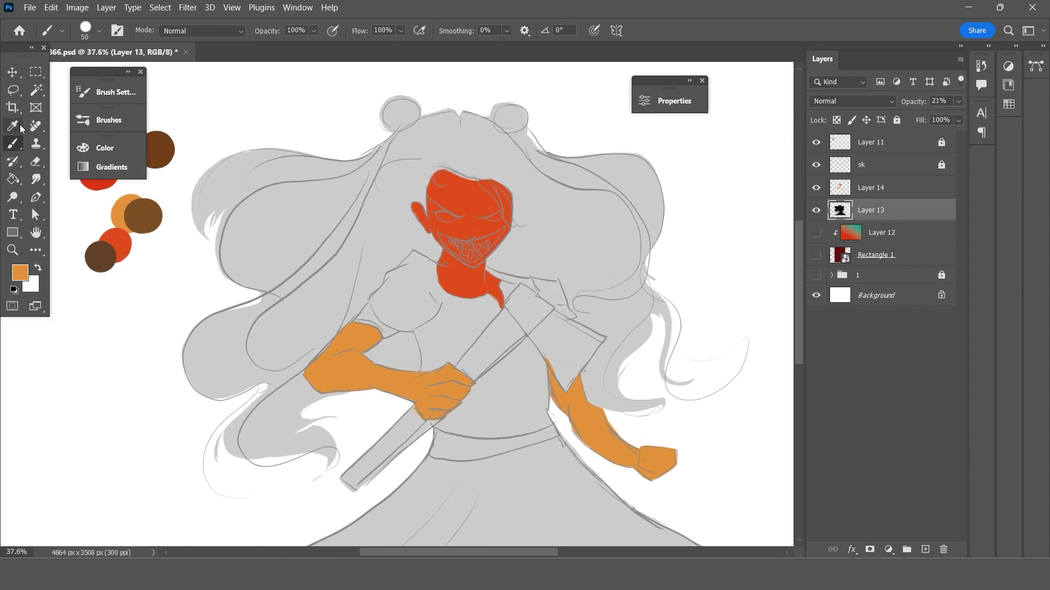
scroll(323, 241, "down", 2, "alt")
scroll(375, 276, "up", 1)
scroll(358, 286, "left", 1)
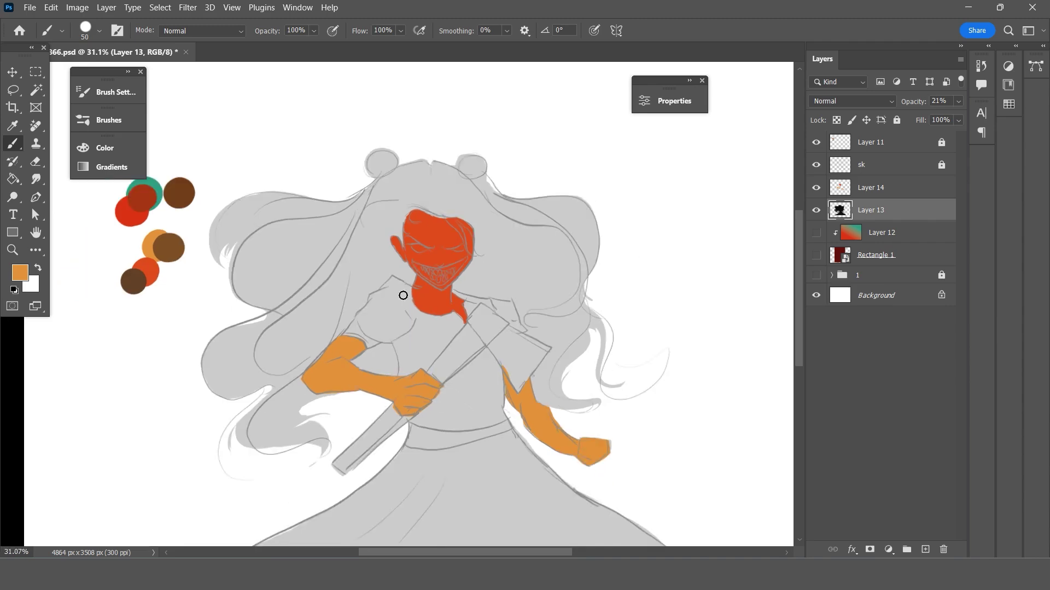
scroll(403, 295, "left", 1)
key("i")
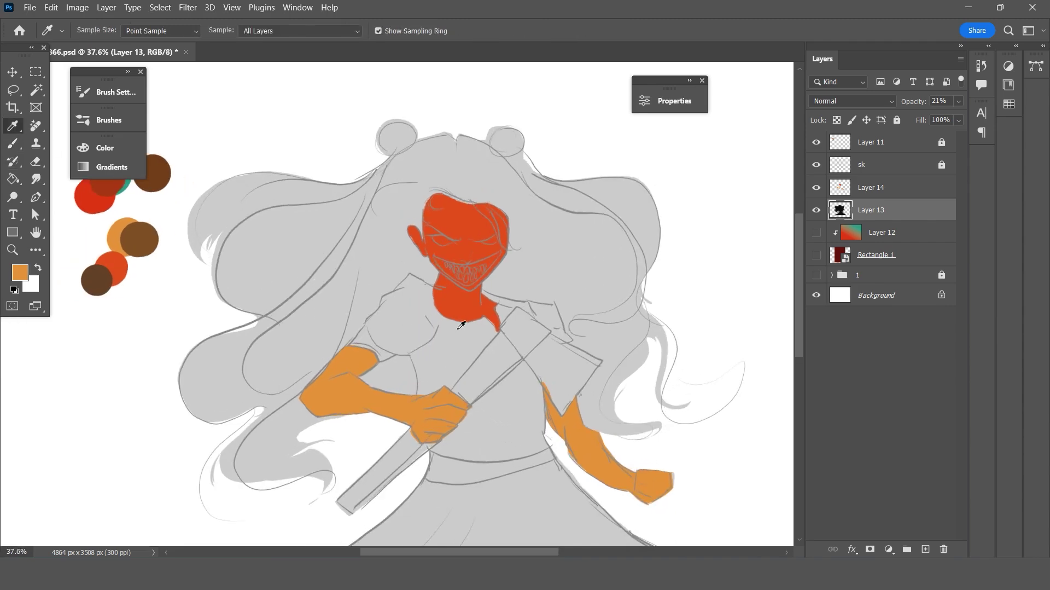
Set the foreground colour to a mid green in the Color Picker.
left_click(376, 319)
left_click(20, 271)
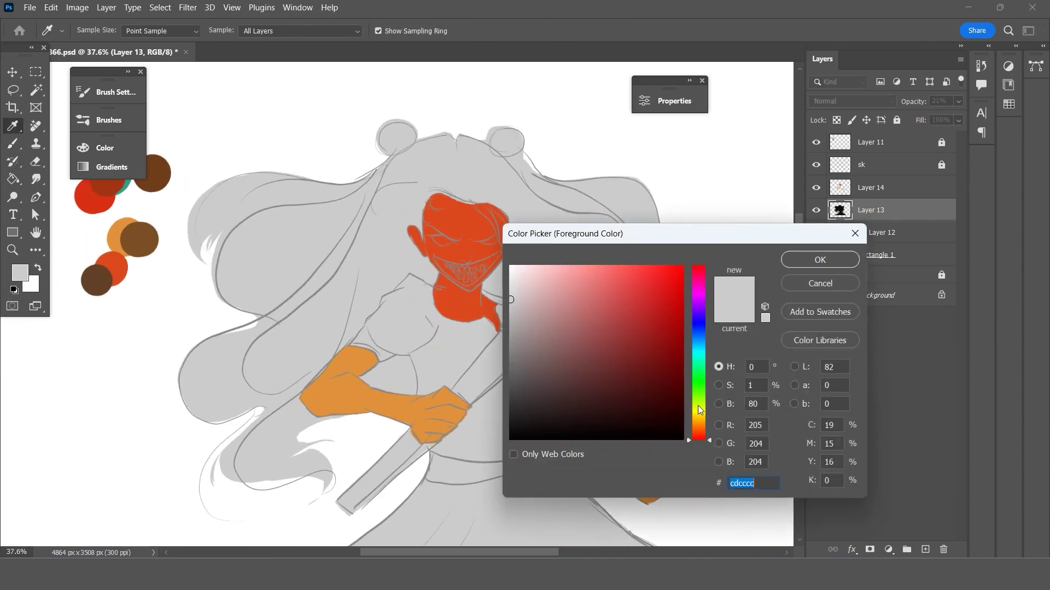
left_click_drag(700, 409, 707, 390)
left_click_drag(626, 346, 616, 361)
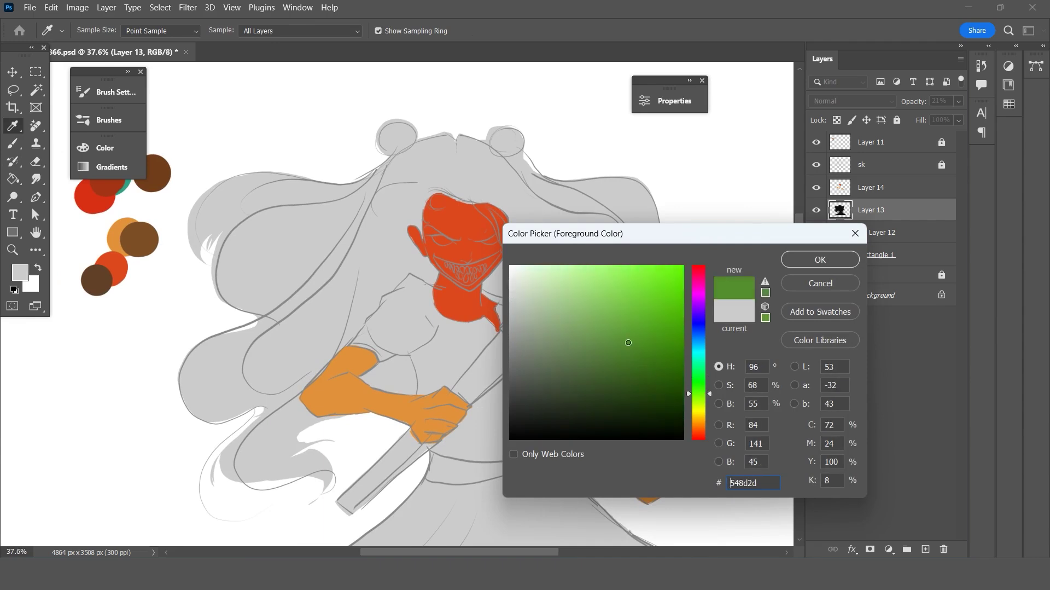
left_click(791, 260)
scroll(183, 227, "up", 2)
key("b")
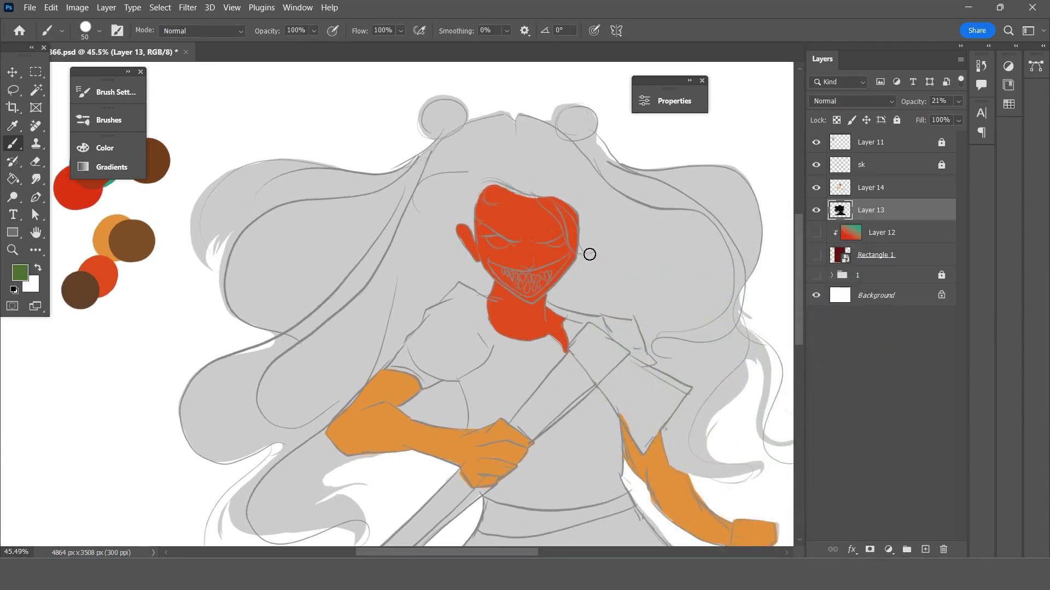
Add Layer 15 above Layer 13 and paint green over the shoulder beside the neck.
left_click(916, 550)
scroll(267, 314, "up", 1)
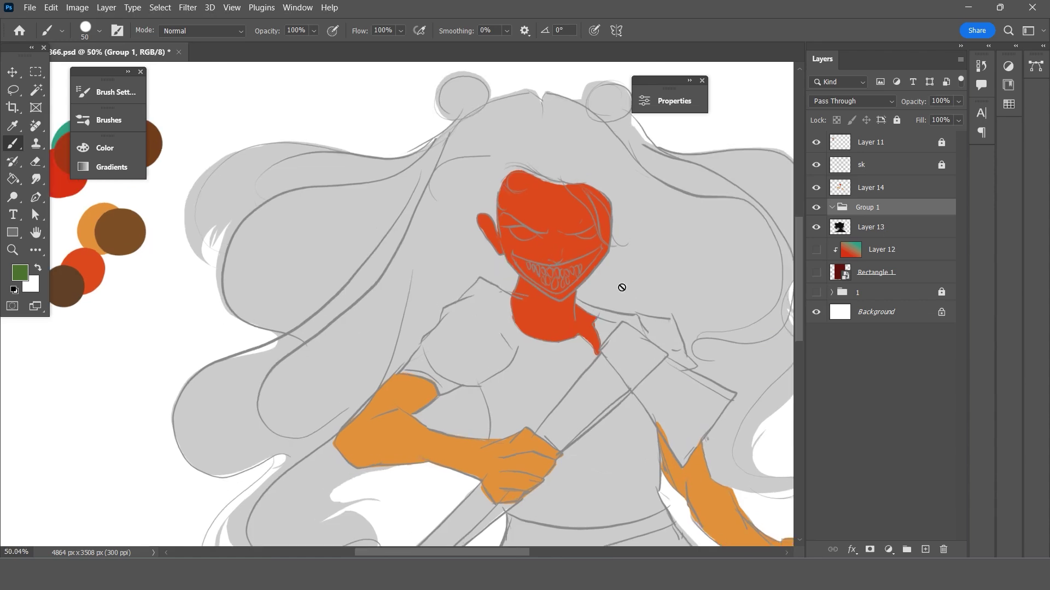
scroll(492, 277, "down", 1)
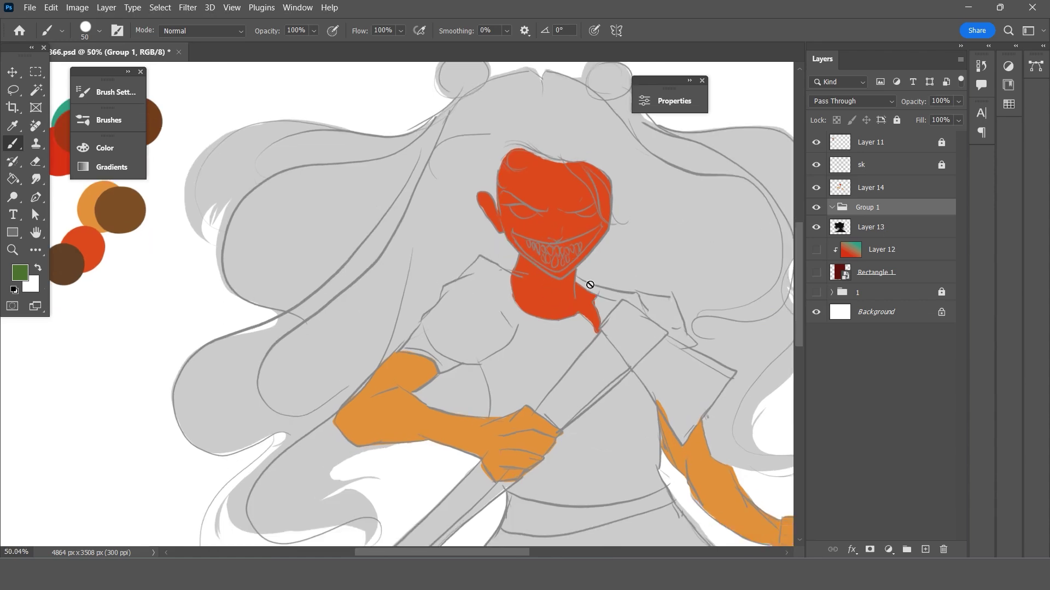
key("ctrl+shift+g")
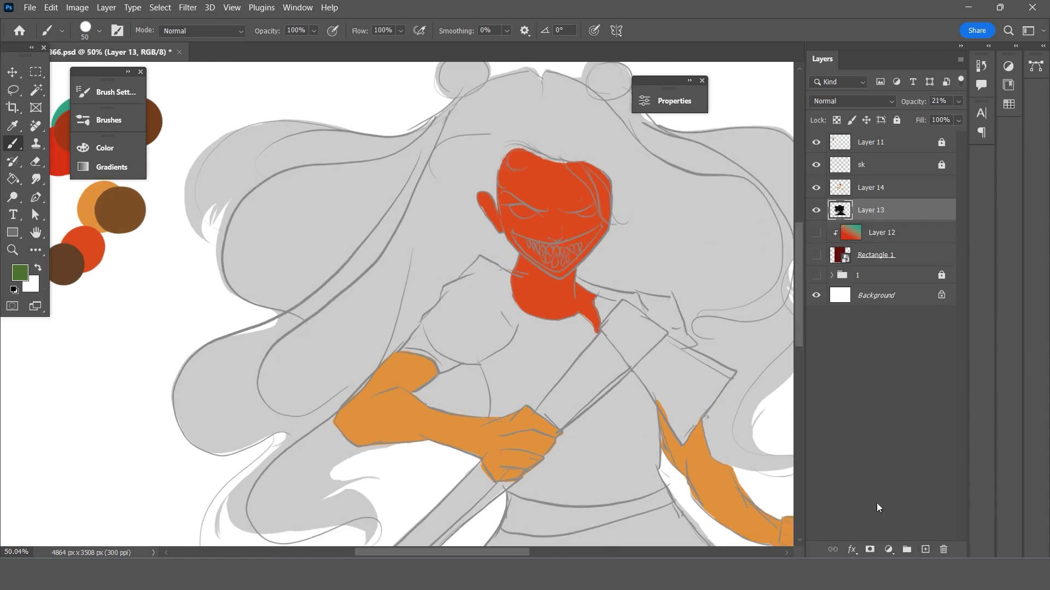
left_click(926, 548)
mouse_move(467, 306)
left_mouse_down()
mouse_move(451, 315)
mouse_move(471, 290)
mouse_move(462, 298)
mouse_move(455, 288)
mouse_move(432, 329)
mouse_move(465, 360)
mouse_move(510, 335)
mouse_move(484, 286)
left_mouse_up()
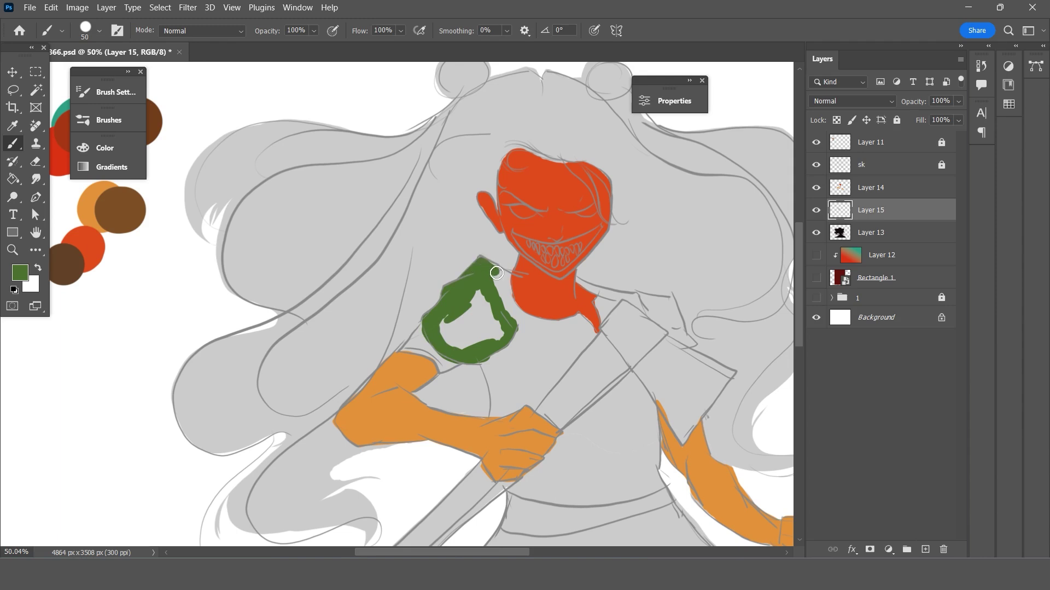
mouse_move(507, 287)
left_mouse_down()
mouse_move(508, 302)
mouse_move(459, 309)
mouse_move(445, 325)
mouse_move(467, 339)
mouse_move(480, 319)
left_mouse_up()
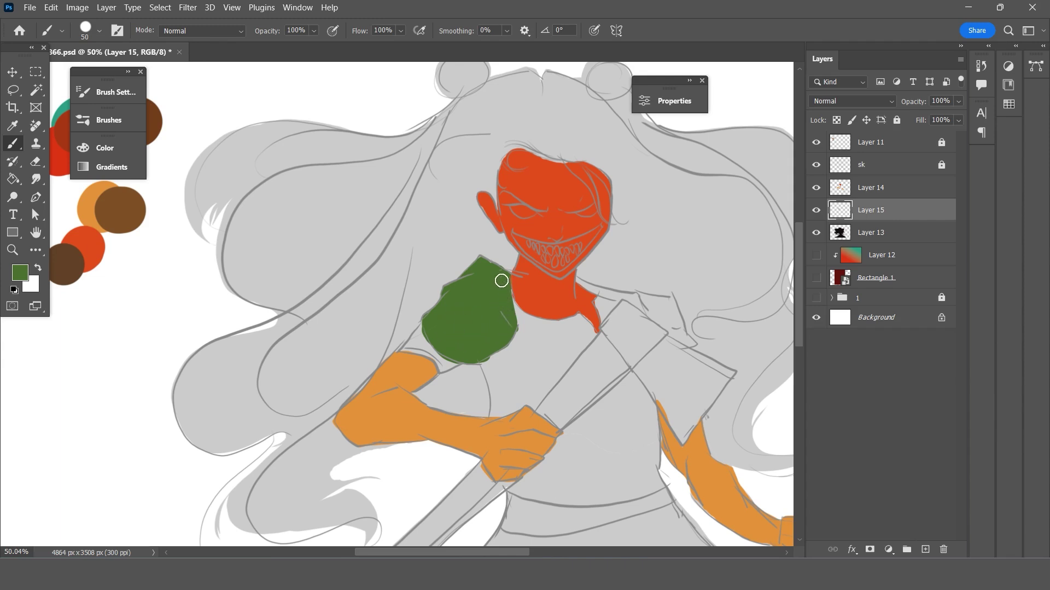
key("e")
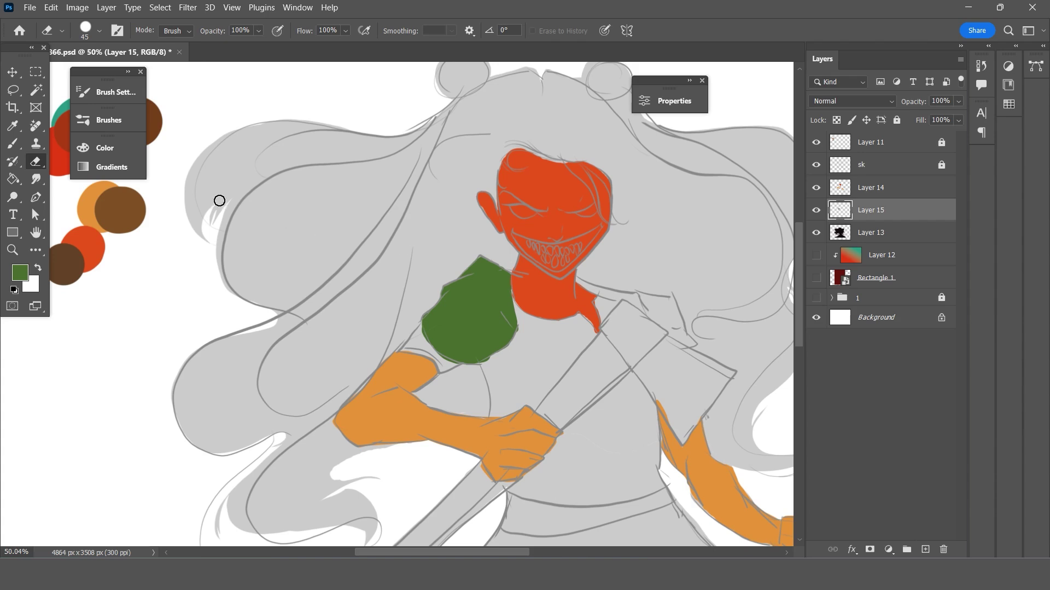
Paint a neutral grey sleeve band into the gap above the orange arm.
left_click(21, 273)
mouse_move(632, 354)
left_mouse_down()
mouse_move(490, 341)
mouse_move(509, 325)
left_mouse_up()
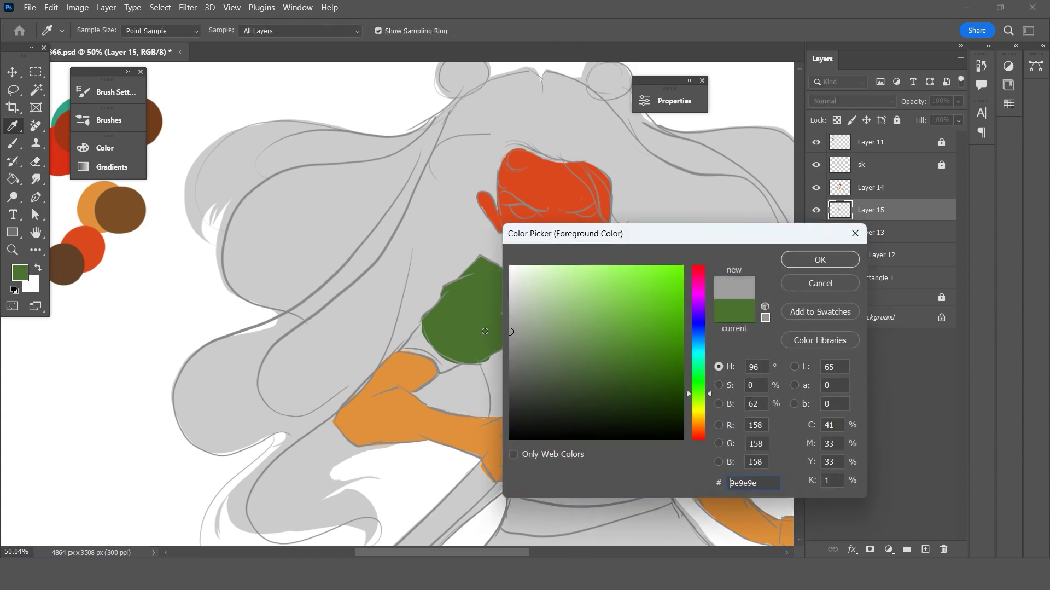
left_click(794, 267)
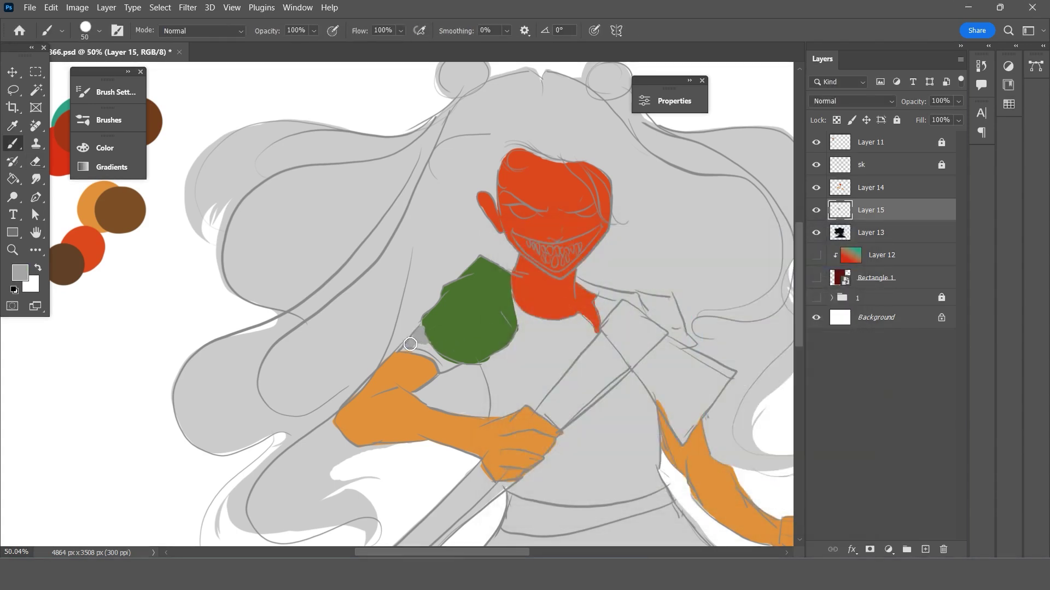
left_click_drag(416, 340, 439, 356)
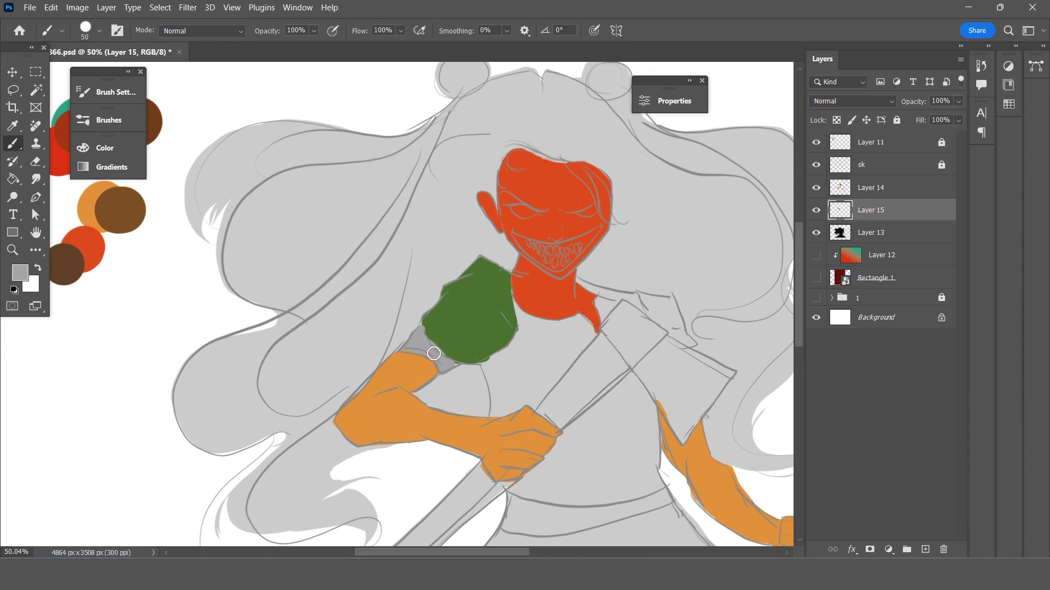
Resample the shoulder green, then the sleeve grey, as the painting colour.
key("i")
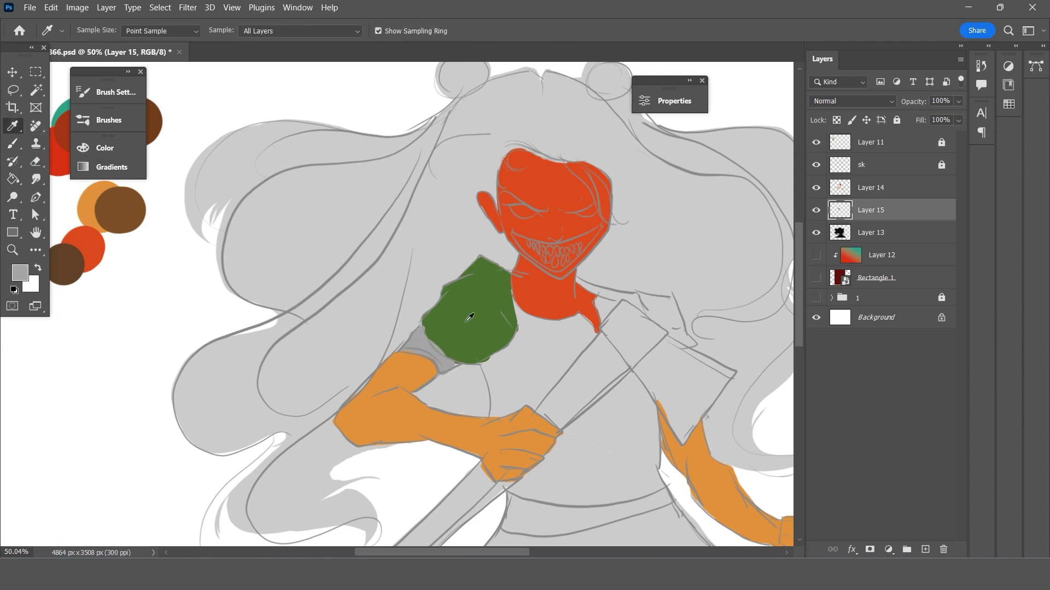
left_click(469, 319)
key("b")
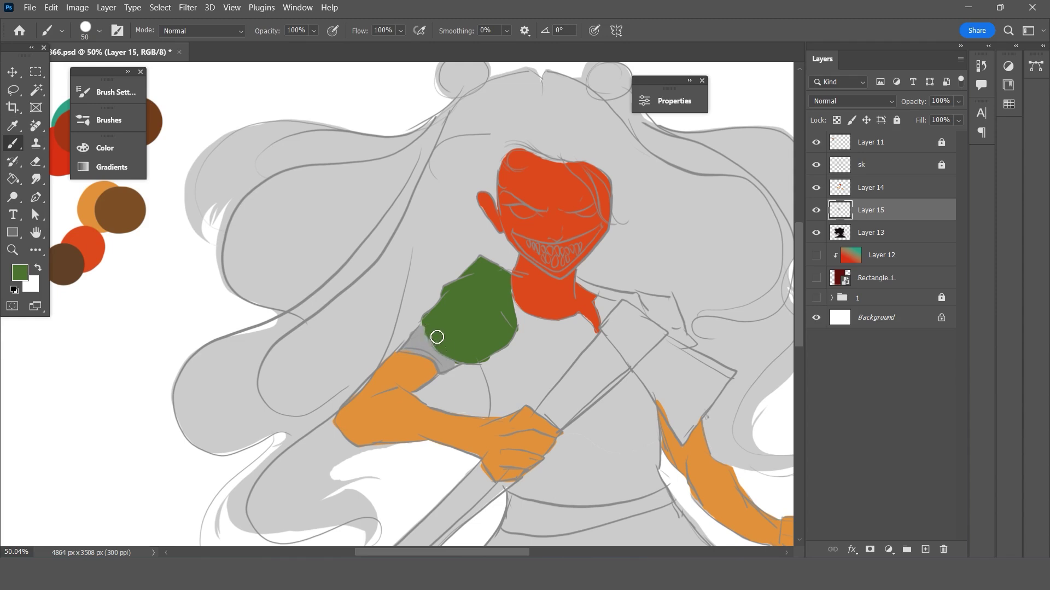
key("i")
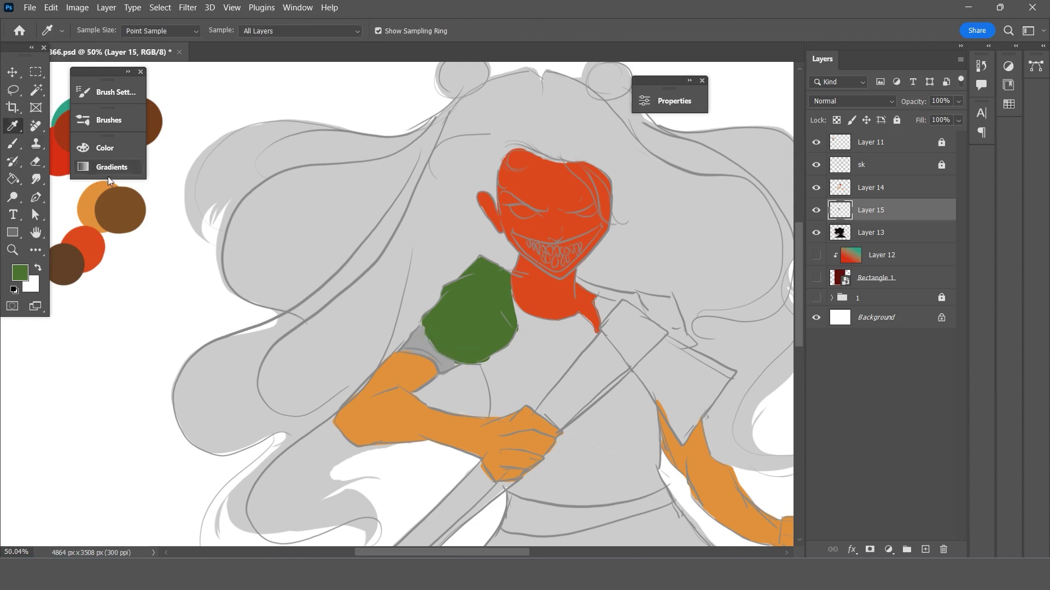
left_click(448, 361)
key("b")
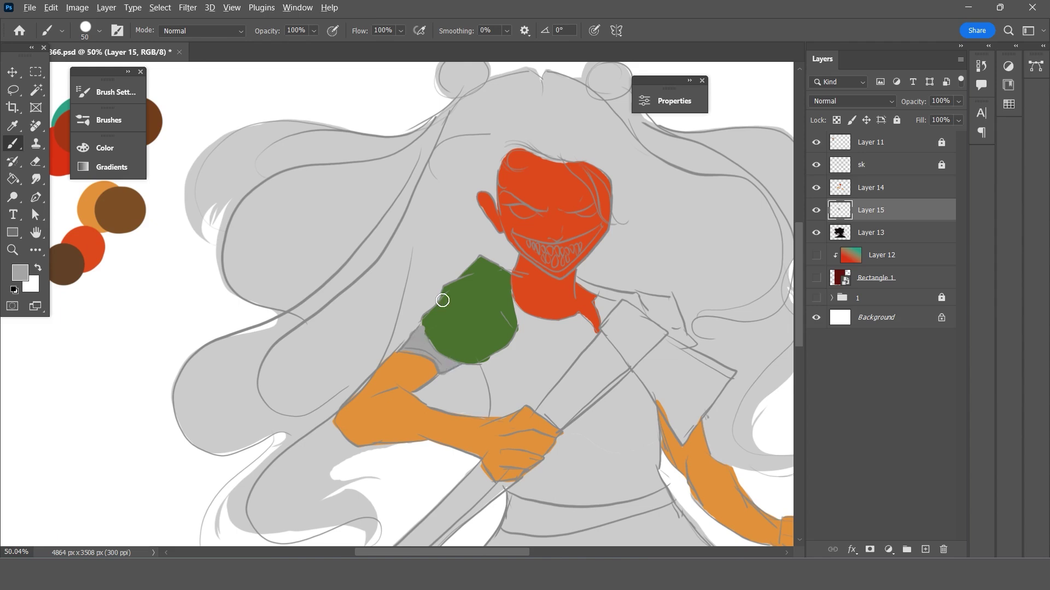
scroll(443, 299, "down", 2)
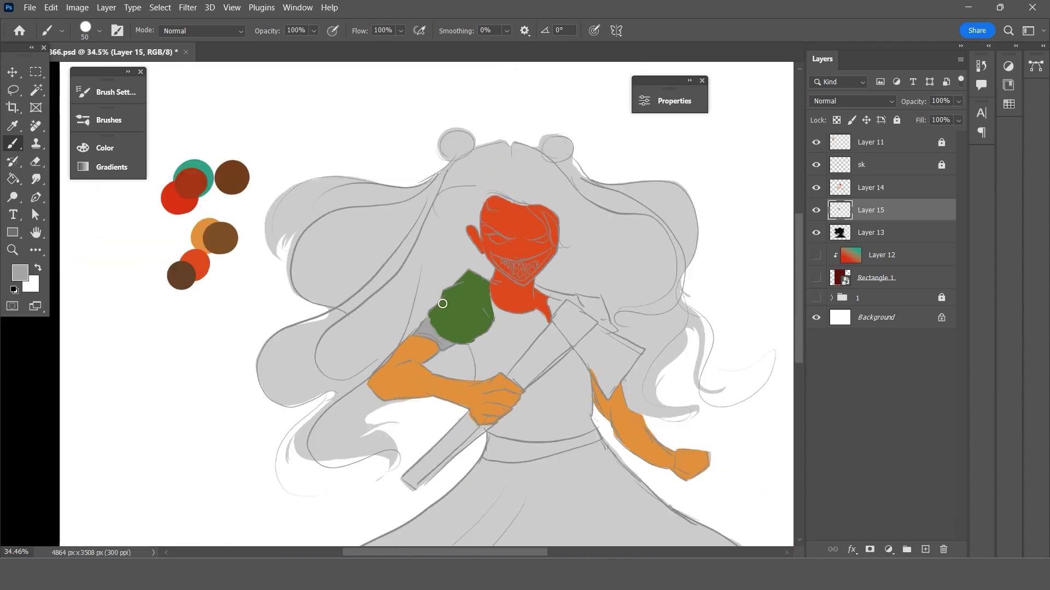
scroll(460, 328, "up", 2)
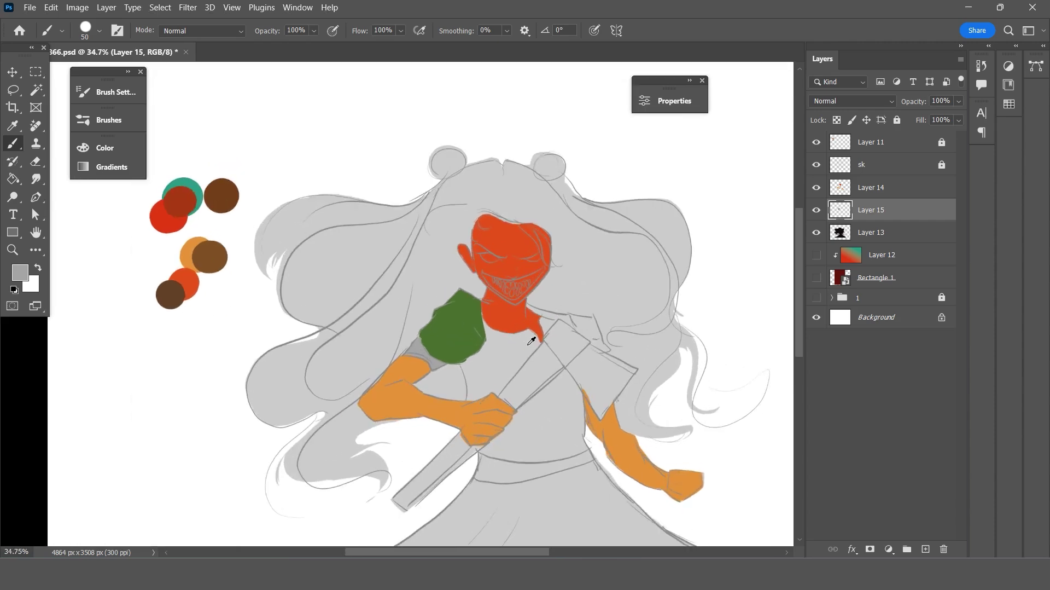
Add Layer 16 clipped to Layer 13 and try a skirt shading stroke, then undo it.
scroll(481, 355, "down", 2)
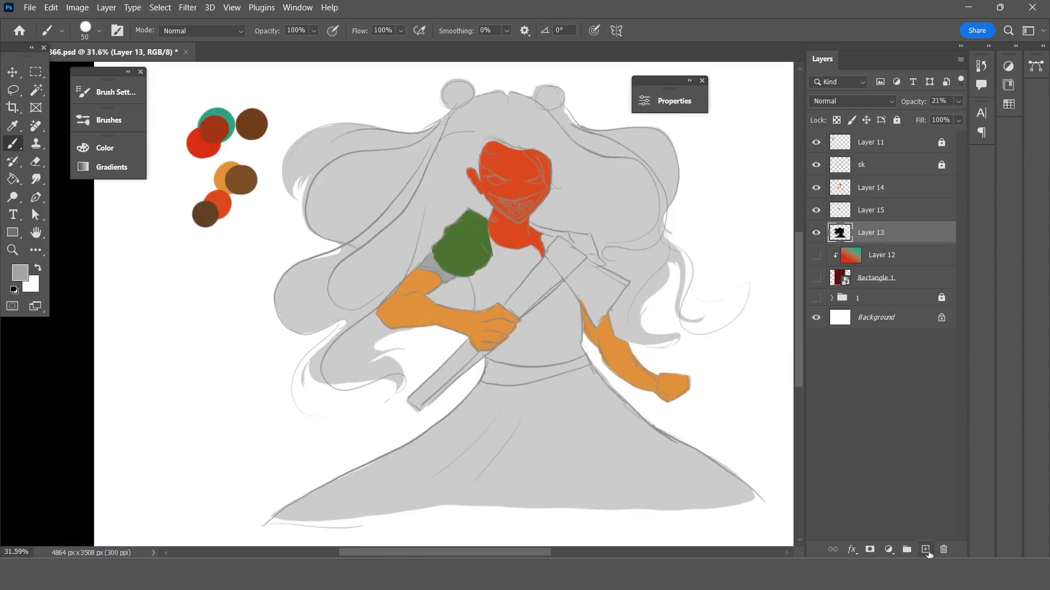
left_click(926, 549)
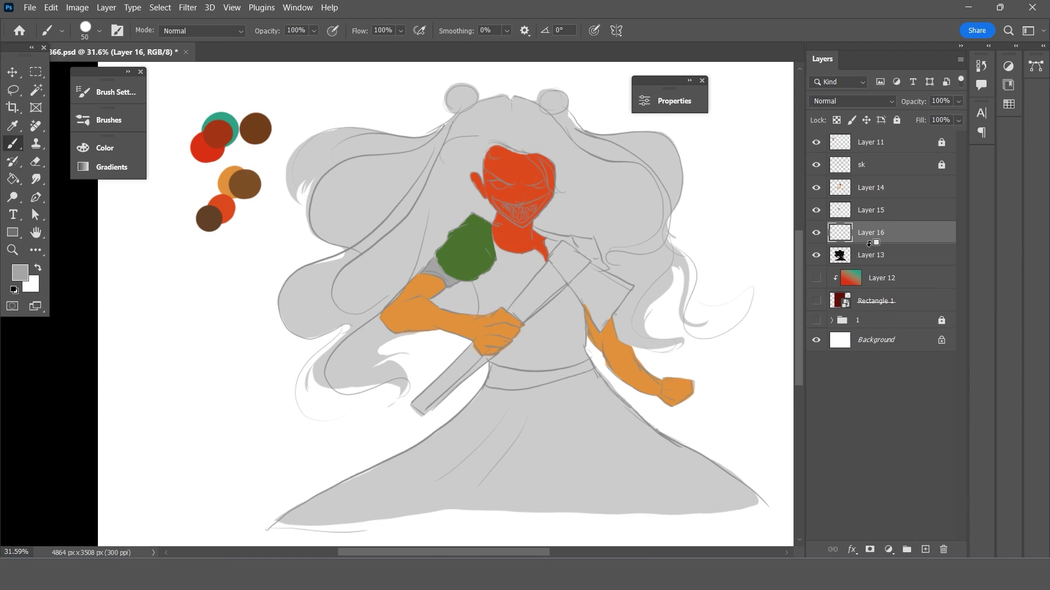
left_click(870, 243, "alt")
left_click(13, 126)
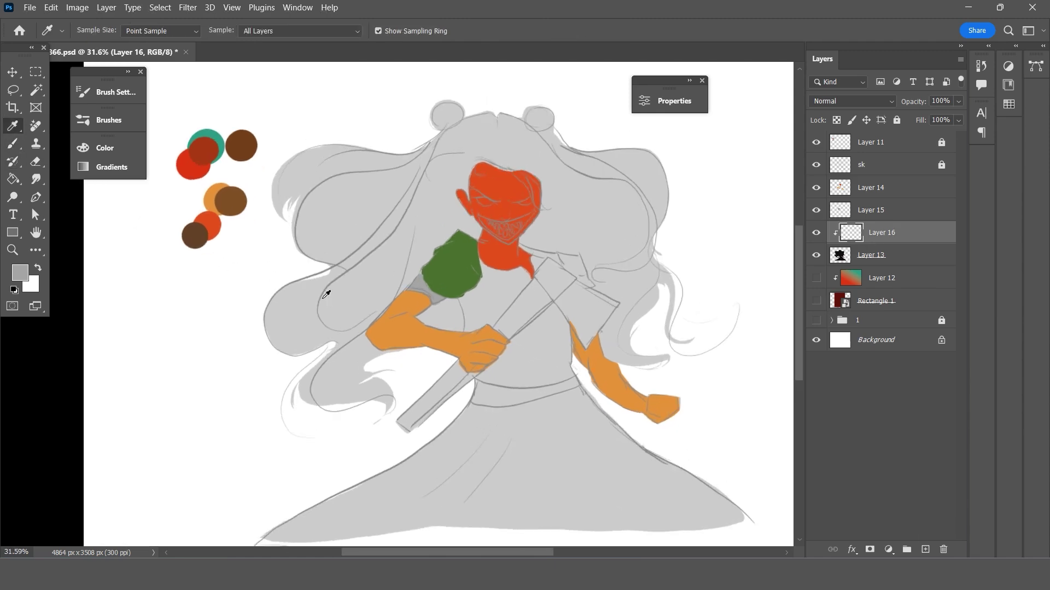
left_click(199, 241)
scroll(200, 241, "down", 1)
key("b")
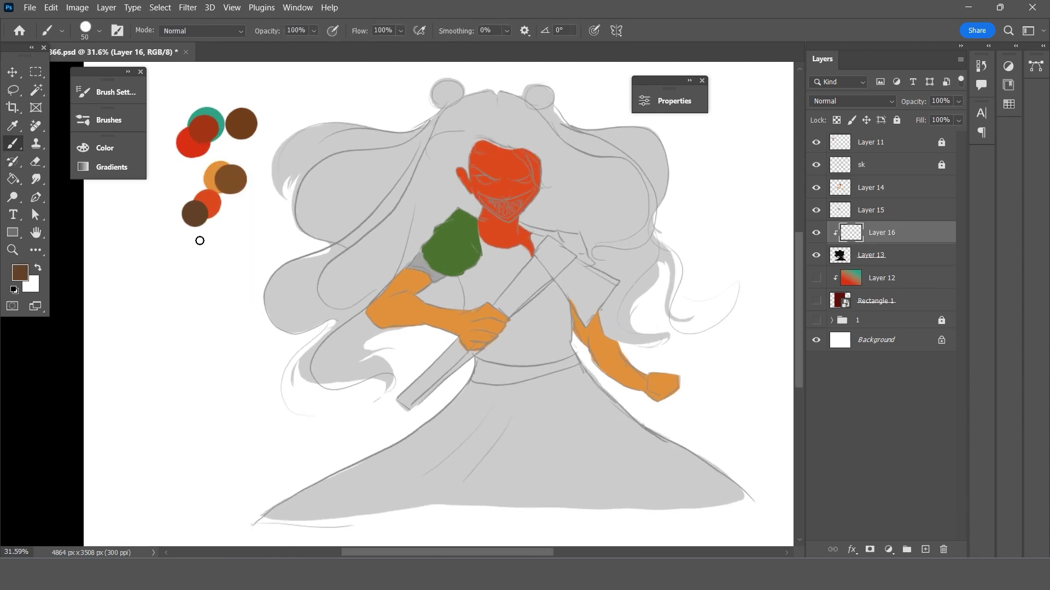
left_click_drag(318, 497, 301, 492)
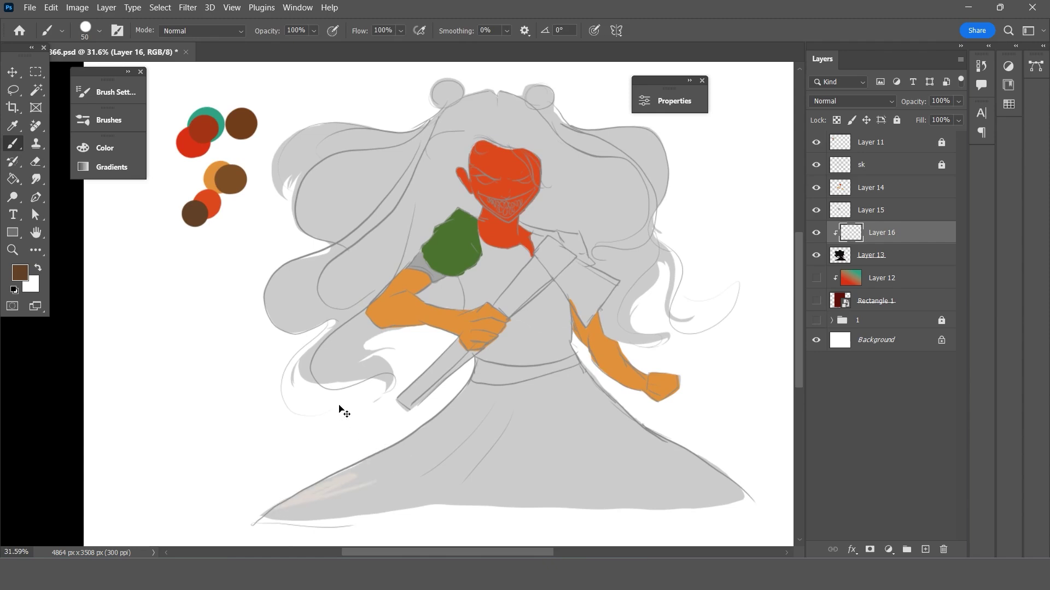
key("ctrl+z")
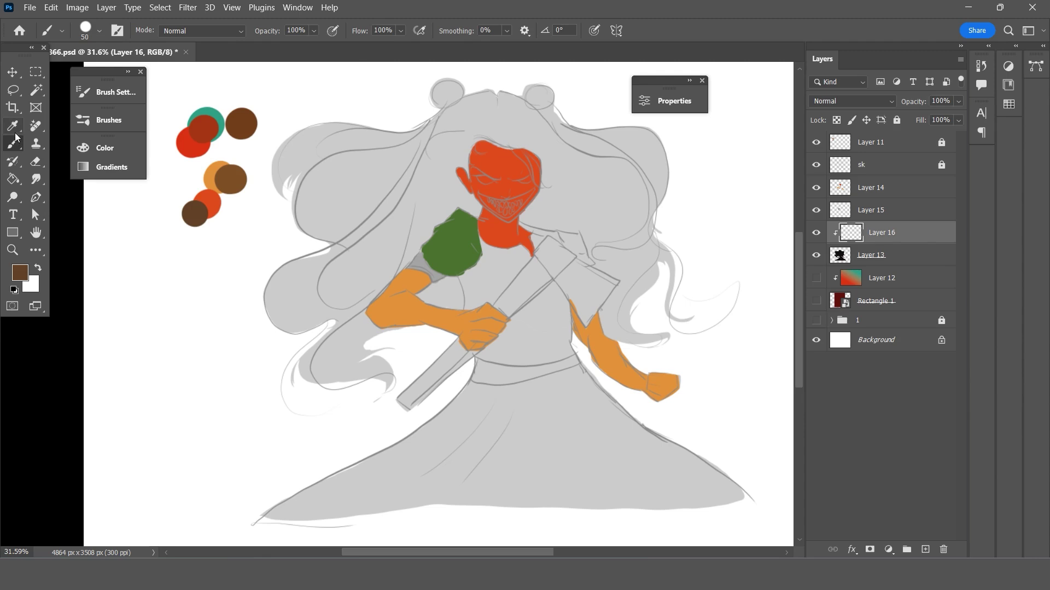
Resample the palette swatch and paint pale beige shading across the lower-left skirt at size 200.
left_click(13, 126)
left_click(197, 210)
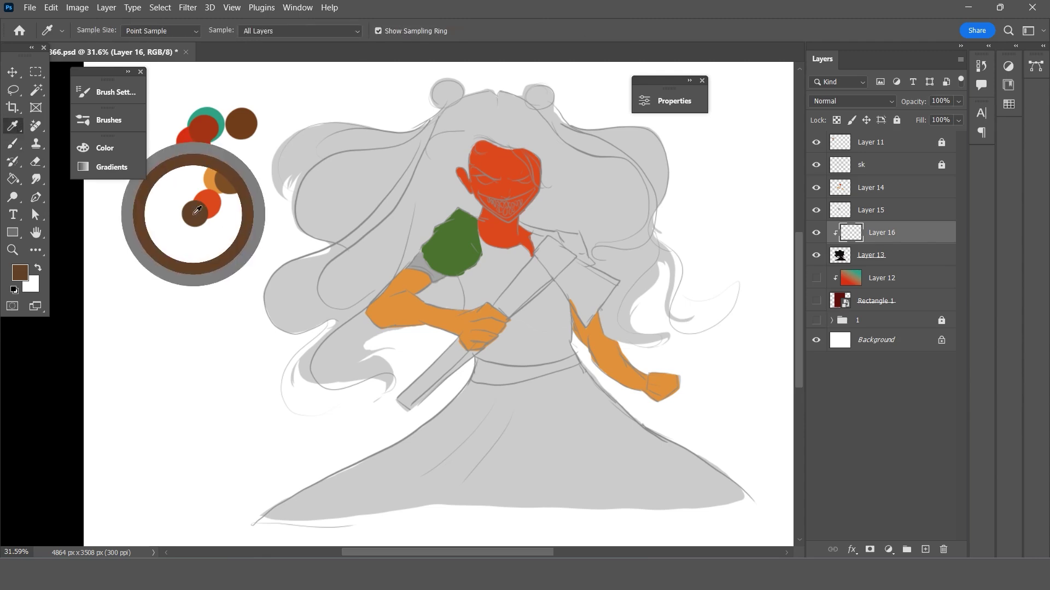
key("b")
mouse_move(262, 512)
left_mouse_down()
mouse_move(350, 489)
mouse_move(471, 378)
mouse_move(373, 508)
mouse_move(460, 459)
mouse_move(429, 500)
mouse_move(453, 438)
left_mouse_up()
key("bracketright")
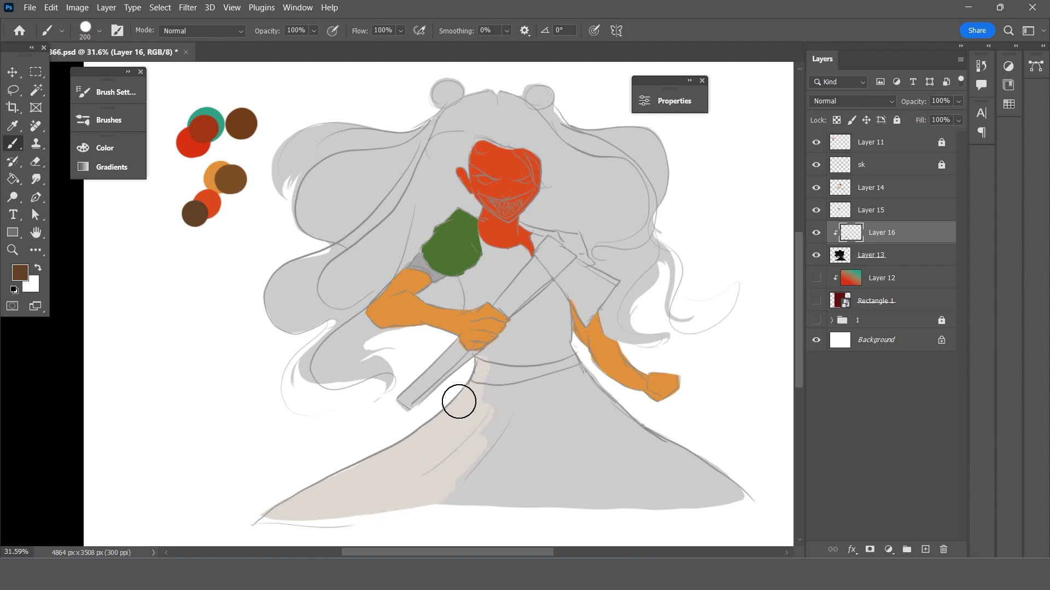
scroll(481, 311, "up", 1)
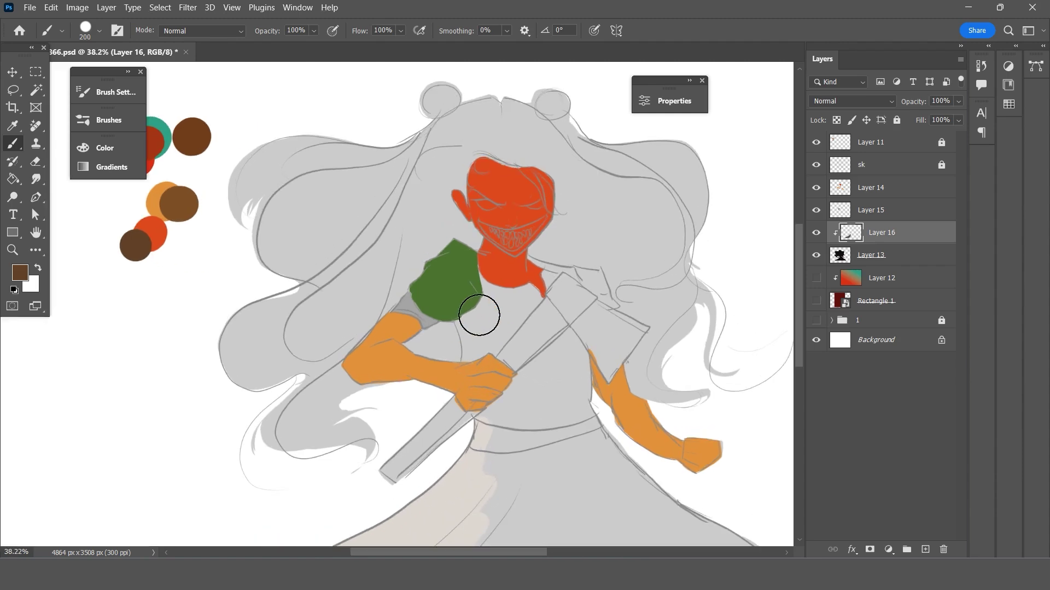
scroll(476, 311, "up", 1)
Add a new Layer 17 above Layer 14 and clip it to Layer 14.
left_click(868, 215)
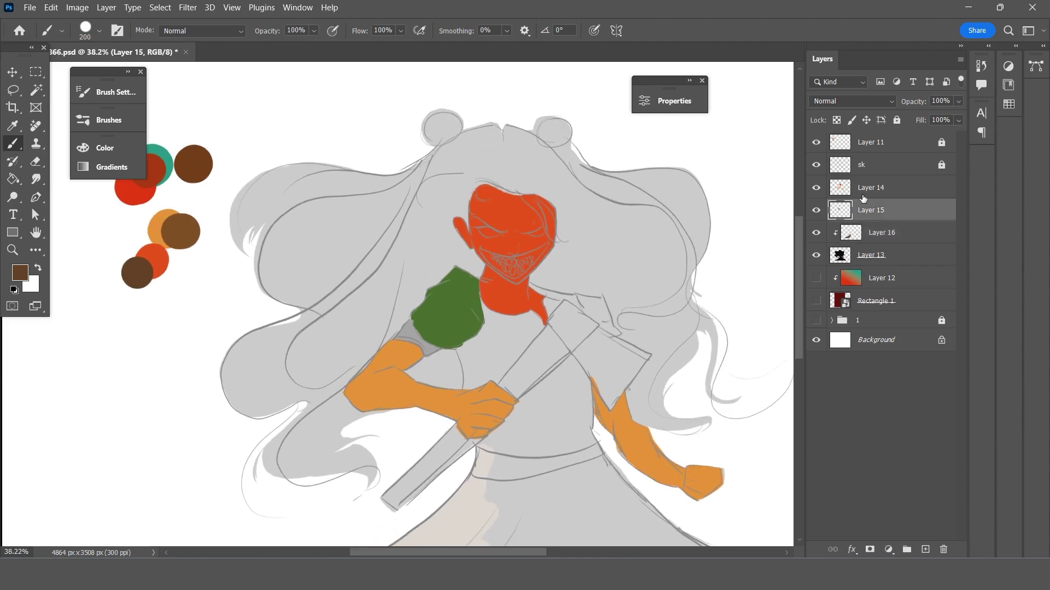
left_click(859, 197)
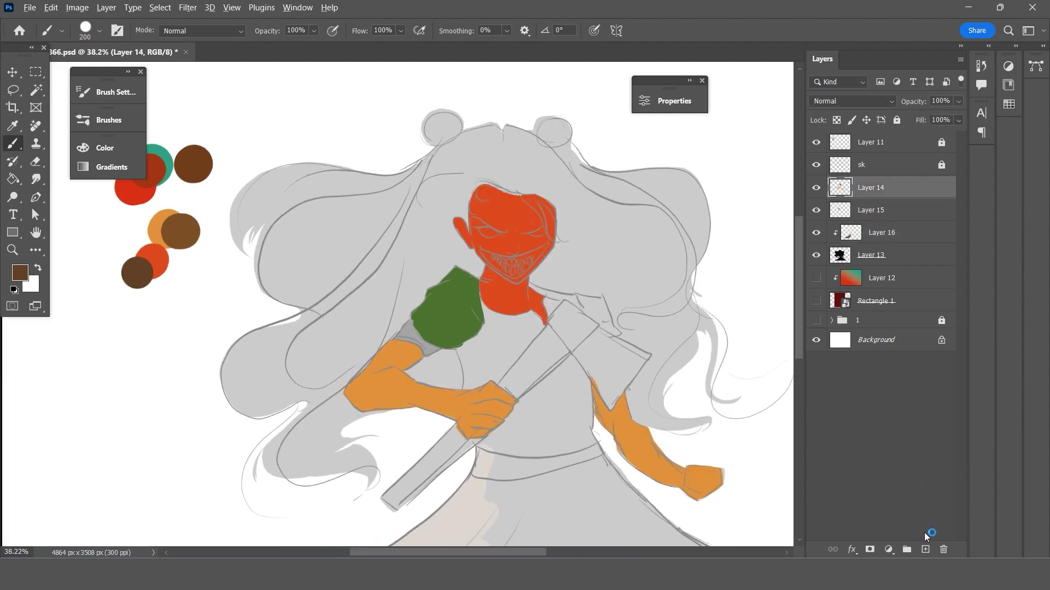
left_click(925, 549, "alt")
left_click(636, 181)
left_click(925, 548, "alt")
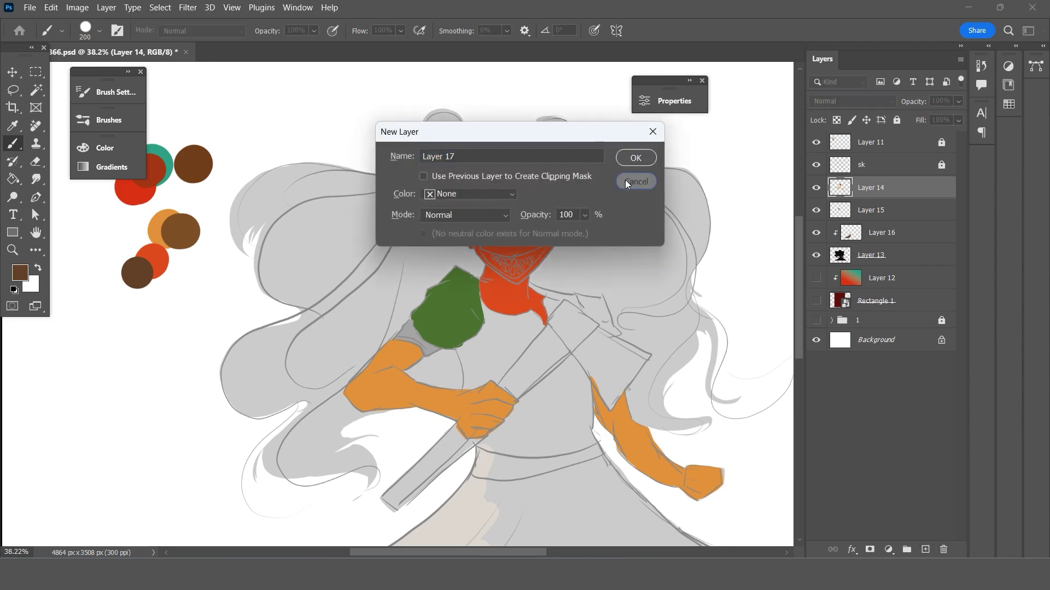
left_click(632, 183)
left_click(927, 549)
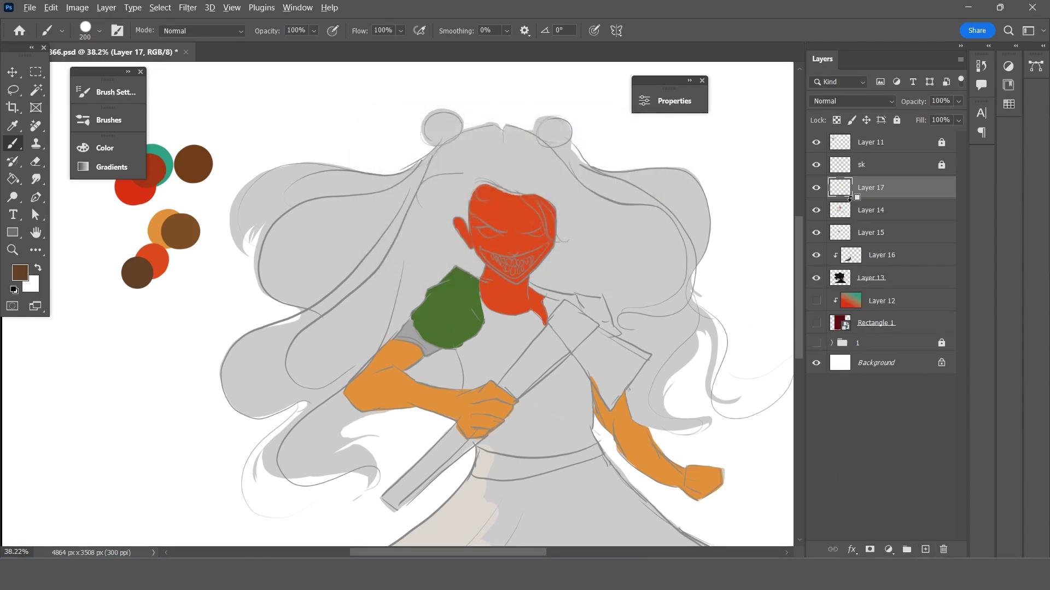
left_click(851, 198, "alt")
Sample the medium brown palette swatch as the painting colour.
left_click(12, 125)
scroll(153, 288, "up", 2)
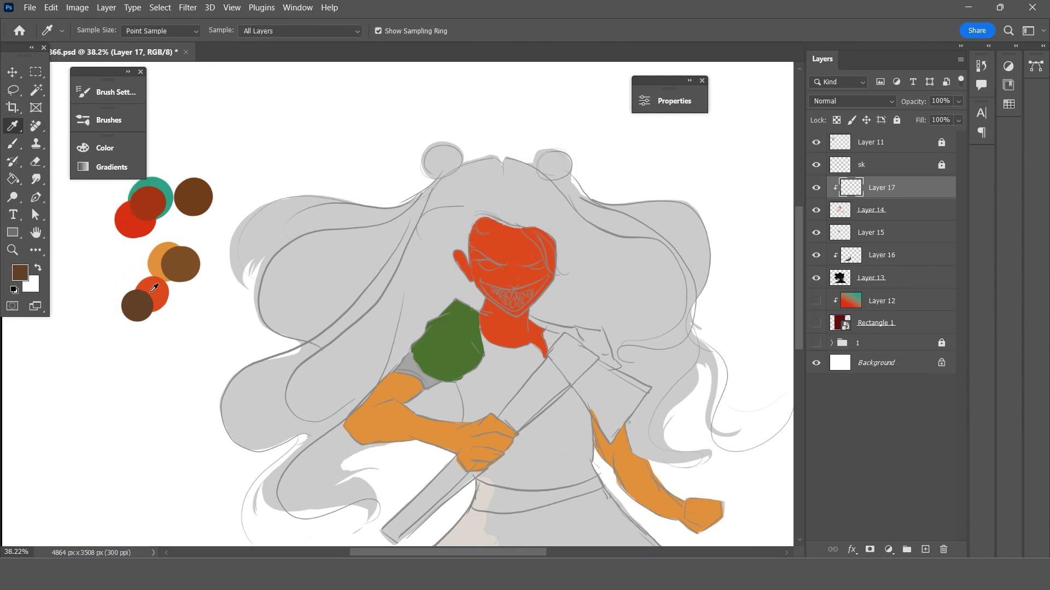
left_click(153, 288)
scroll(156, 284, "up", 1)
left_click(180, 273)
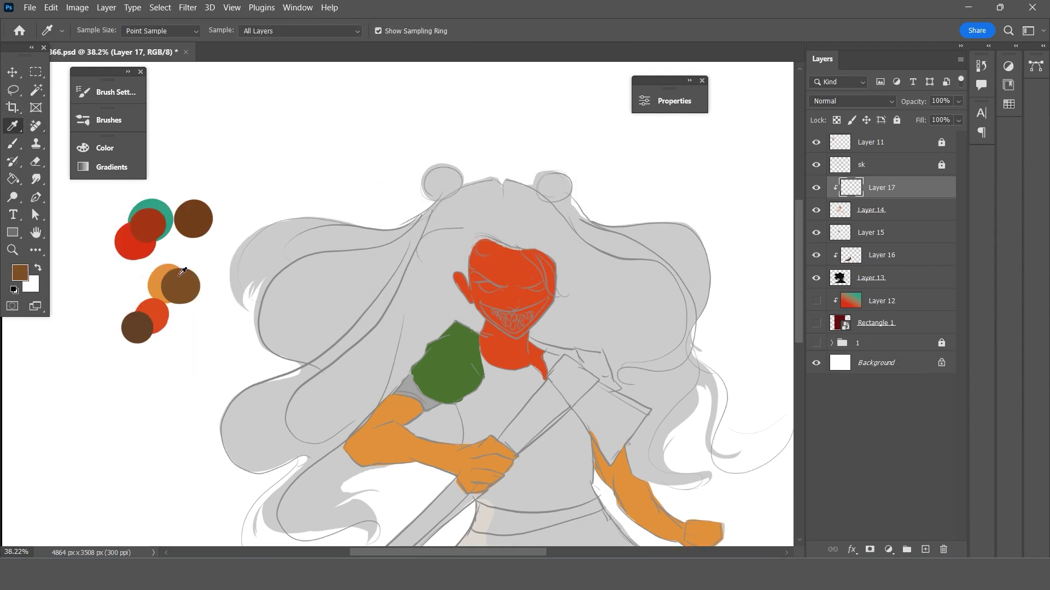
Paint brown shadows along the left and right orange arms on Layer 17 with a 200 px brush.
scroll(182, 272, "down", 2)
key("b")
mouse_move(417, 379)
left_mouse_down()
mouse_move(387, 389)
mouse_move(520, 424)
mouse_move(484, 461)
mouse_move(435, 437)
left_mouse_up()
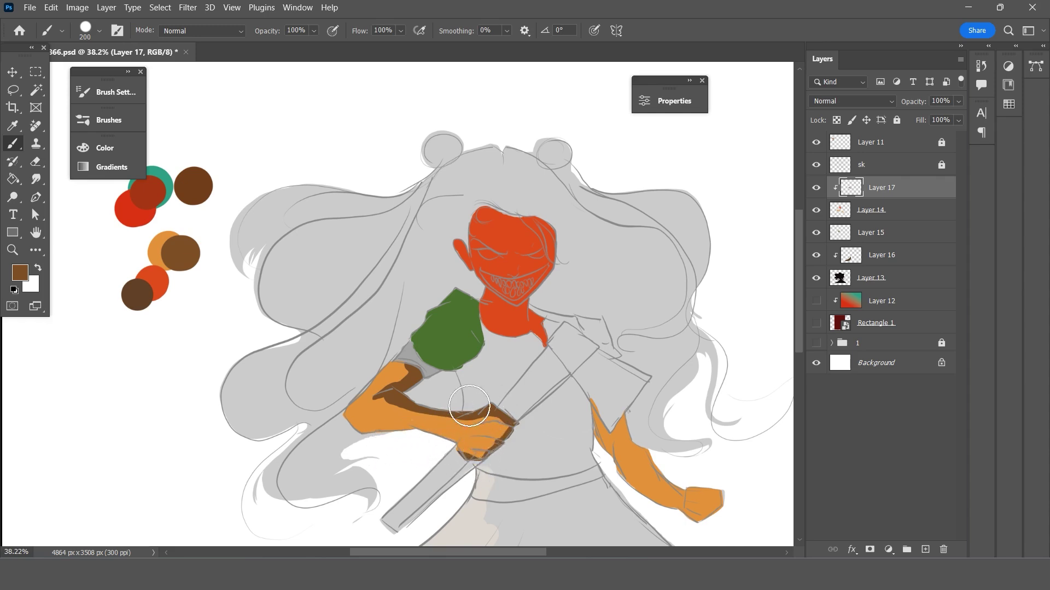
mouse_move(469, 405)
left_mouse_down()
mouse_move(377, 402)
mouse_move(399, 365)
mouse_move(387, 403)
mouse_move(446, 410)
mouse_move(380, 398)
mouse_move(410, 383)
mouse_move(410, 356)
left_mouse_up()
key("ctrl+z")
key("ctrl+z")
mouse_move(585, 403)
left_mouse_down()
mouse_move(666, 481)
mouse_move(591, 399)
mouse_move(671, 483)
mouse_move(694, 483)
mouse_move(722, 509)
mouse_move(727, 501)
mouse_move(684, 487)
mouse_move(706, 525)
mouse_move(658, 520)
mouse_move(609, 480)
mouse_move(600, 452)
mouse_move(661, 519)
mouse_move(691, 531)
left_mouse_up()
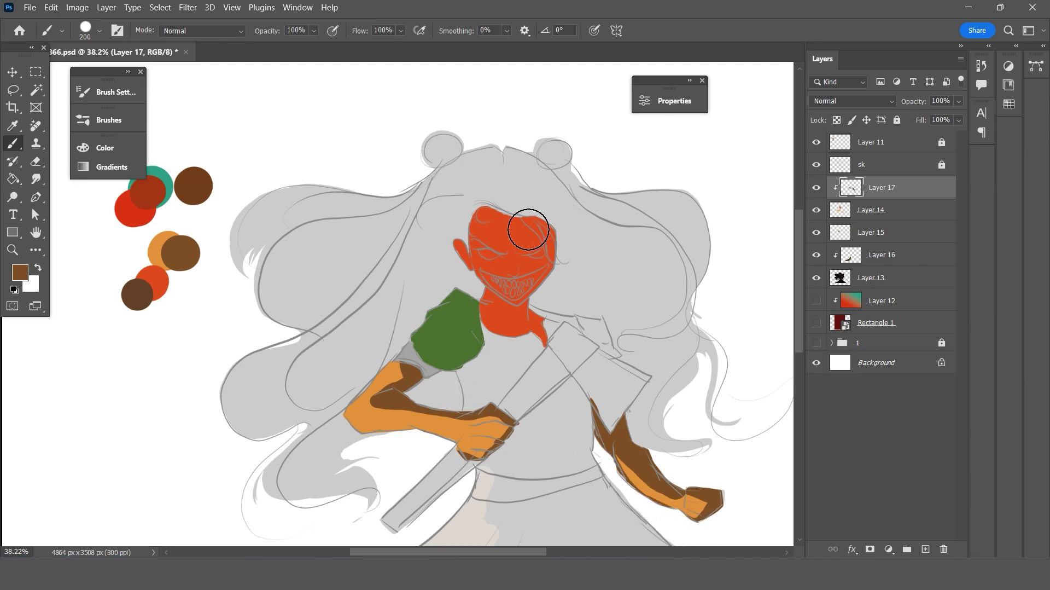
Sample the dark brown palette swatch with the Eyedropper.
scroll(433, 253, "up", 2)
scroll(434, 281, "down", 3)
scroll(442, 273, "down", 1)
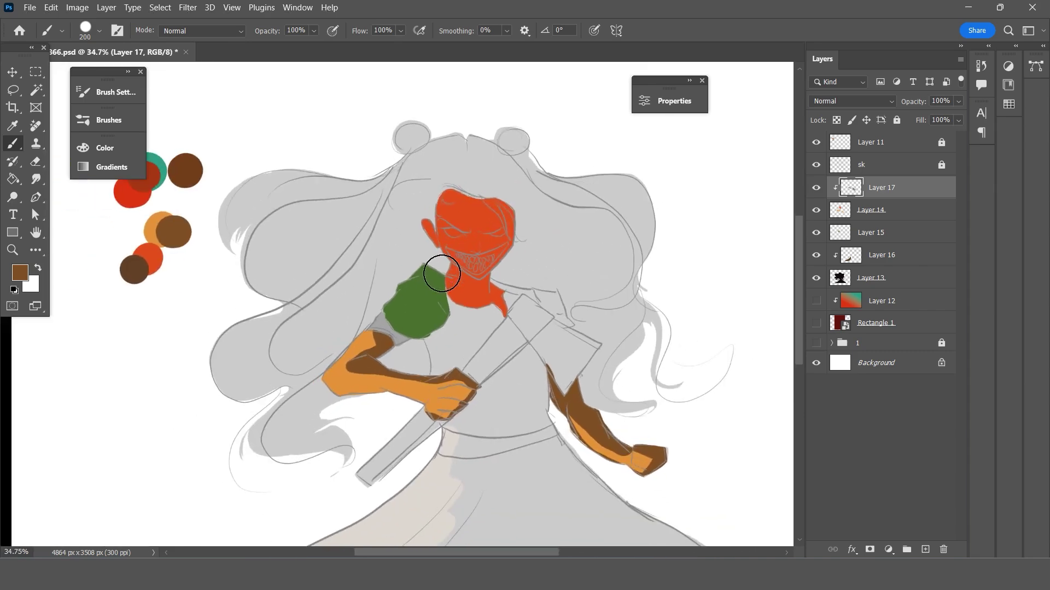
scroll(442, 273, "up", 1)
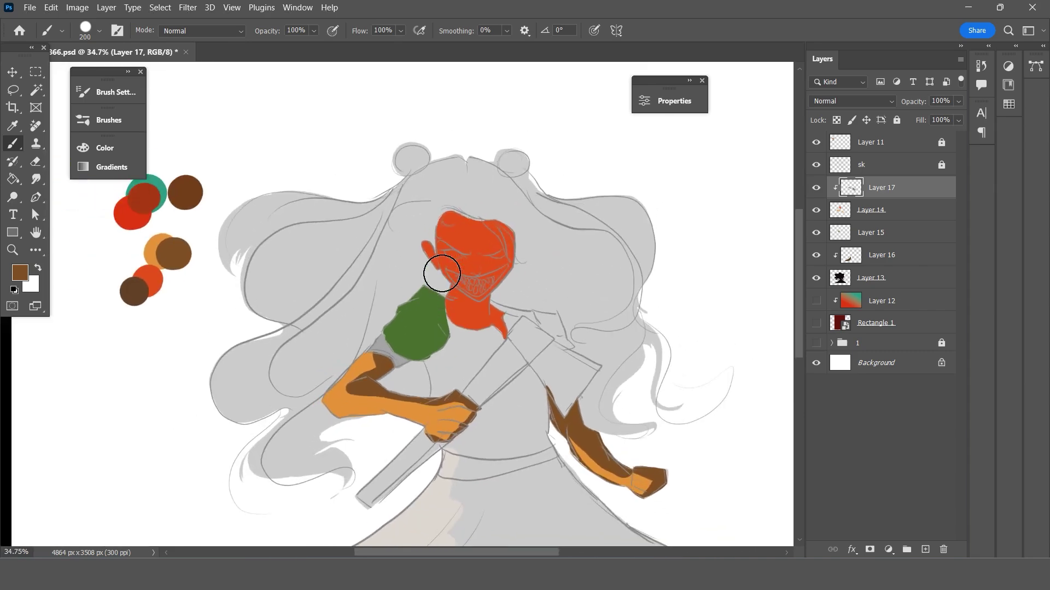
left_click(10, 125)
scroll(158, 276, "up", 1)
left_click(158, 276)
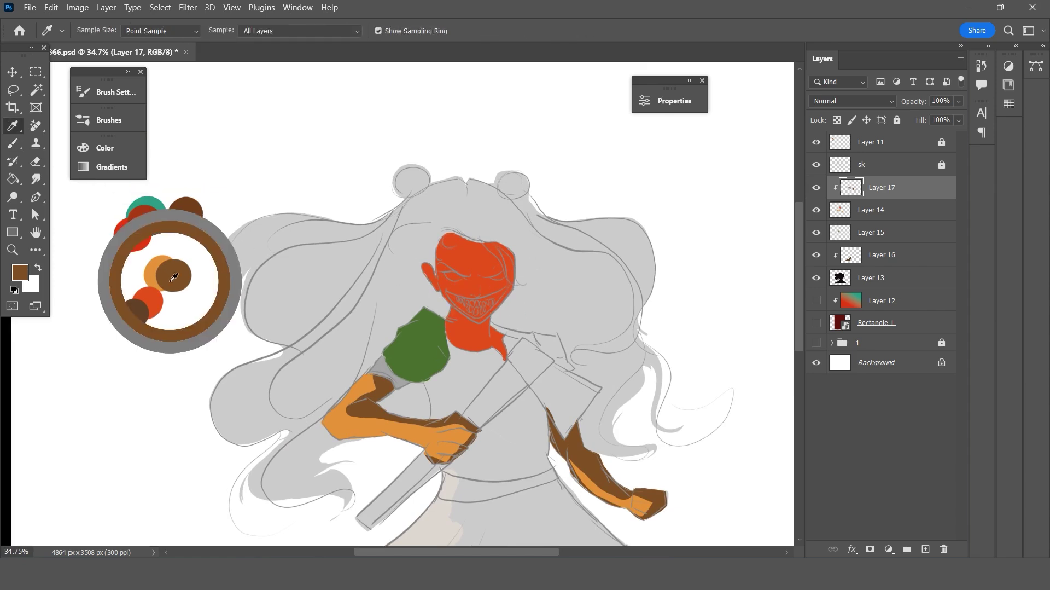
scroll(158, 276, "up", 1)
left_click(192, 238)
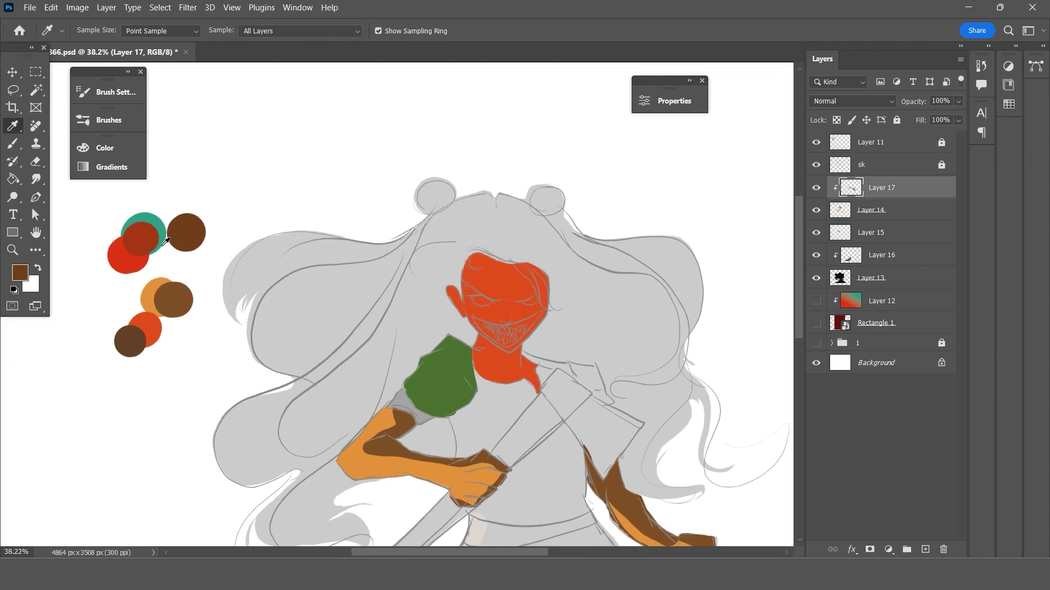
Pick dark red from the palette and shade the top of the head and the ear area.
left_click(145, 235)
scroll(526, 291, "up", 2)
key("b")
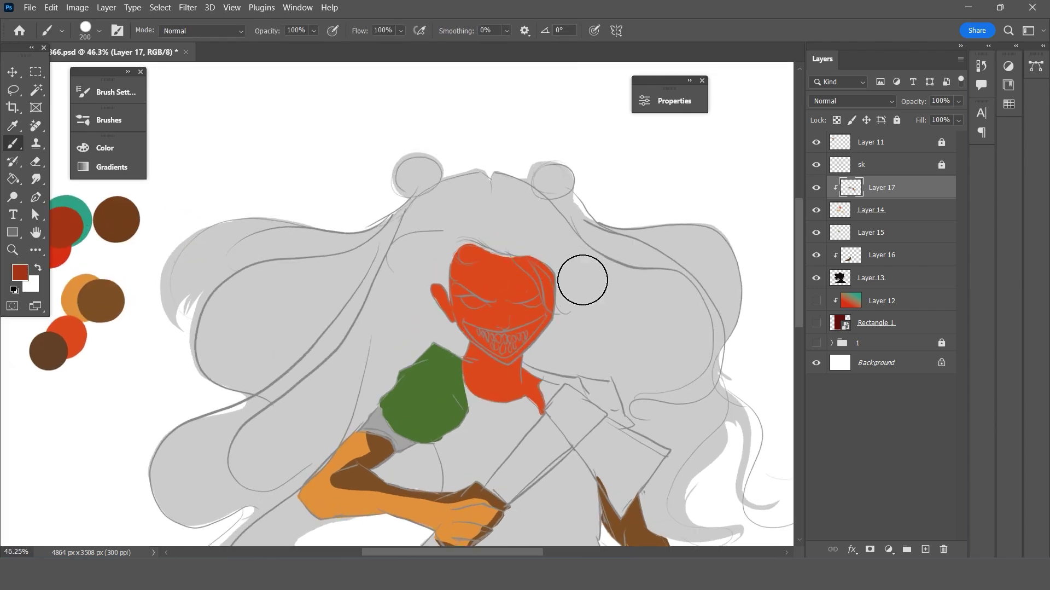
left_click_drag(552, 311, 537, 319)
key("ctrl+z")
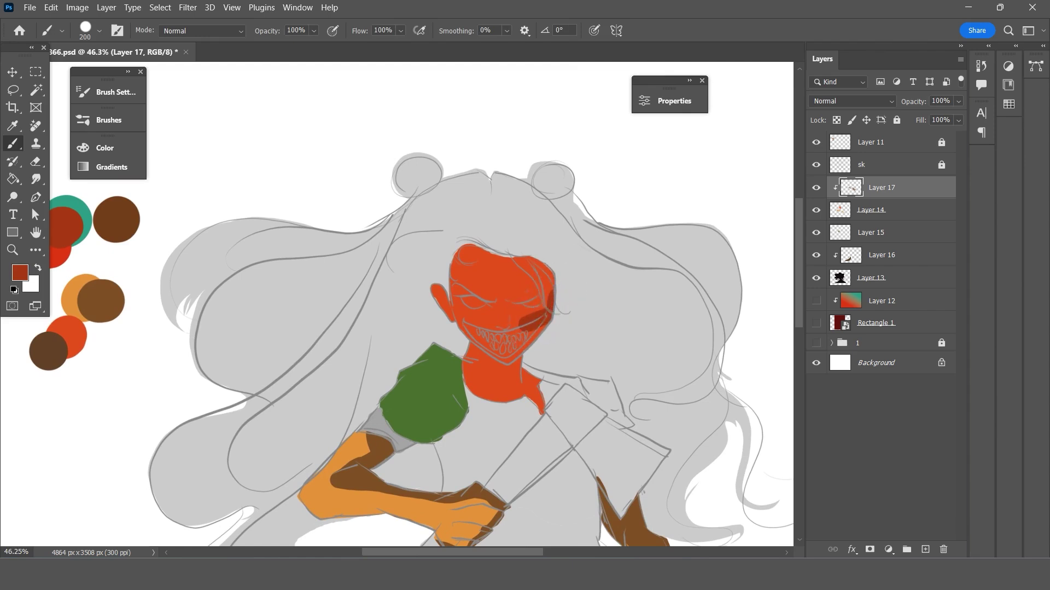
left_click_drag(539, 262, 462, 252)
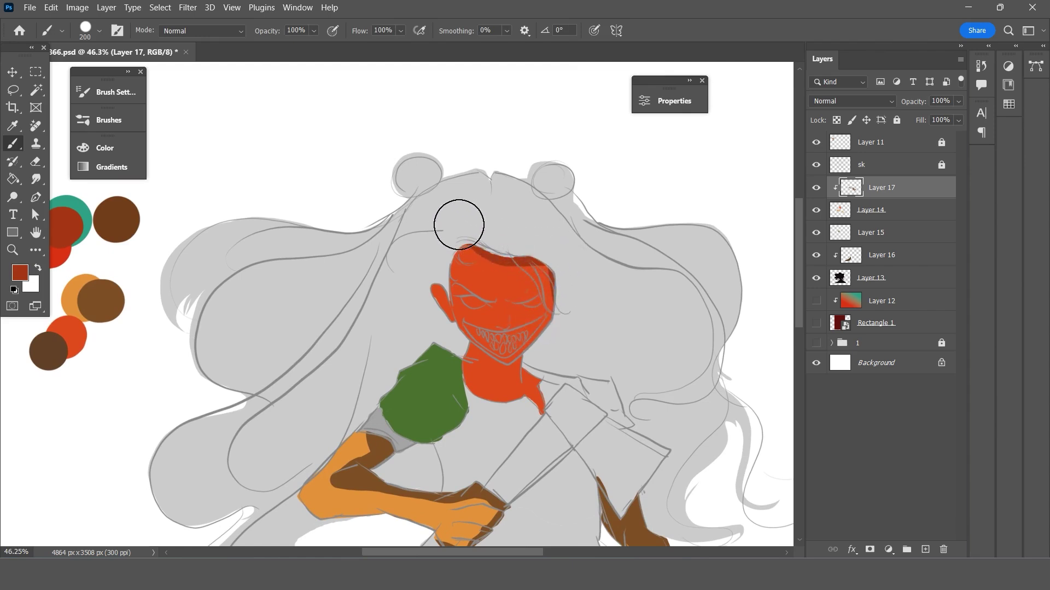
left_click_drag(441, 294, 534, 300)
key("ctrl+z")
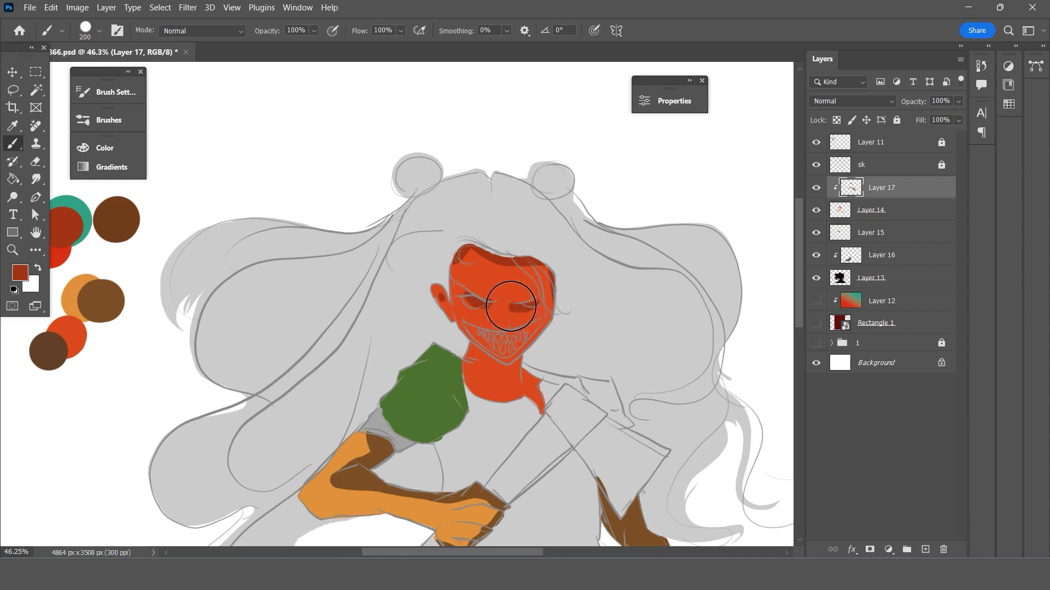
Shrink the brush size to 175 px.
key("bracketleft")
key("bracketleft")
key("bracketleft")
key("bracketleft")
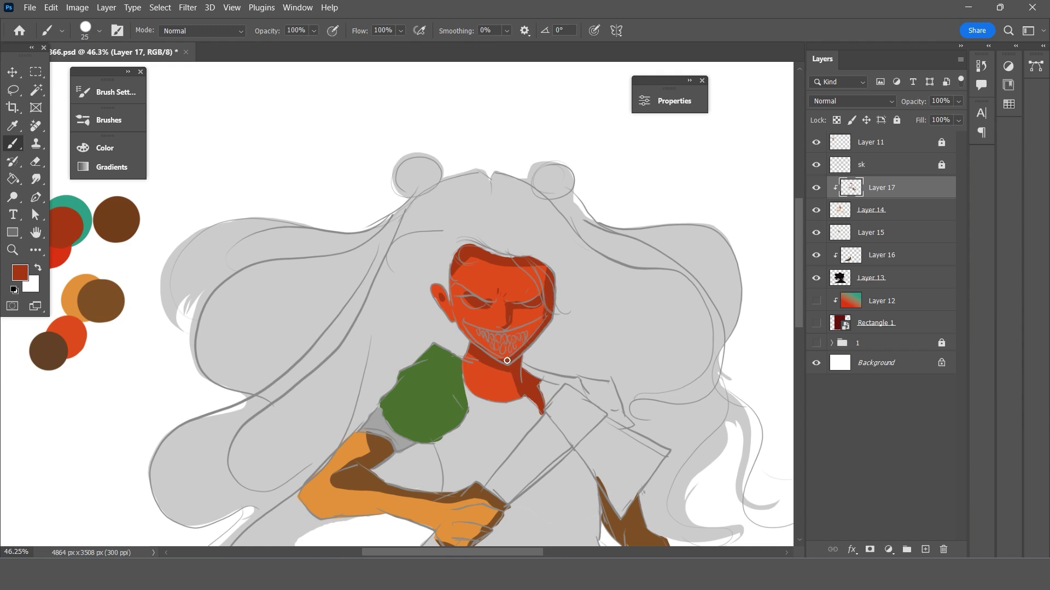
scroll(539, 359, "down", 2)
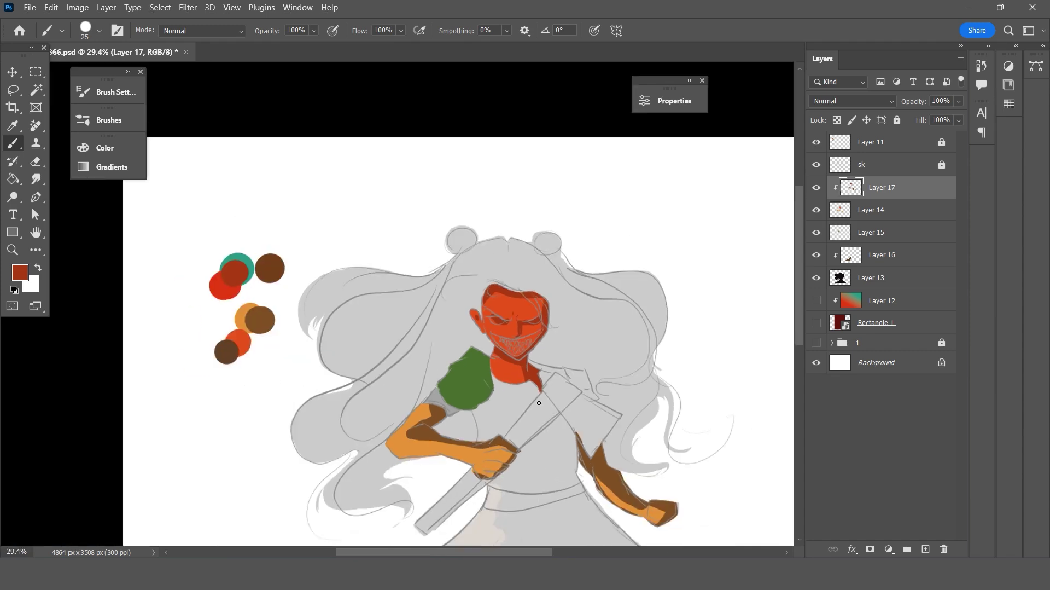
scroll(536, 355, "up", 2)
scroll(535, 352, "down", 2)
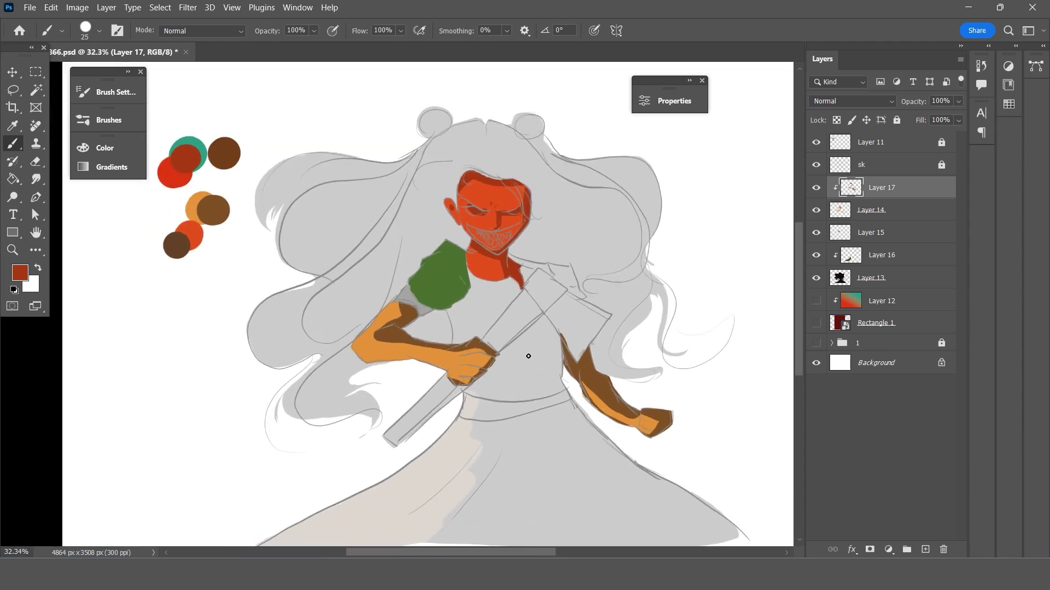
scroll(377, 362, "up", 1)
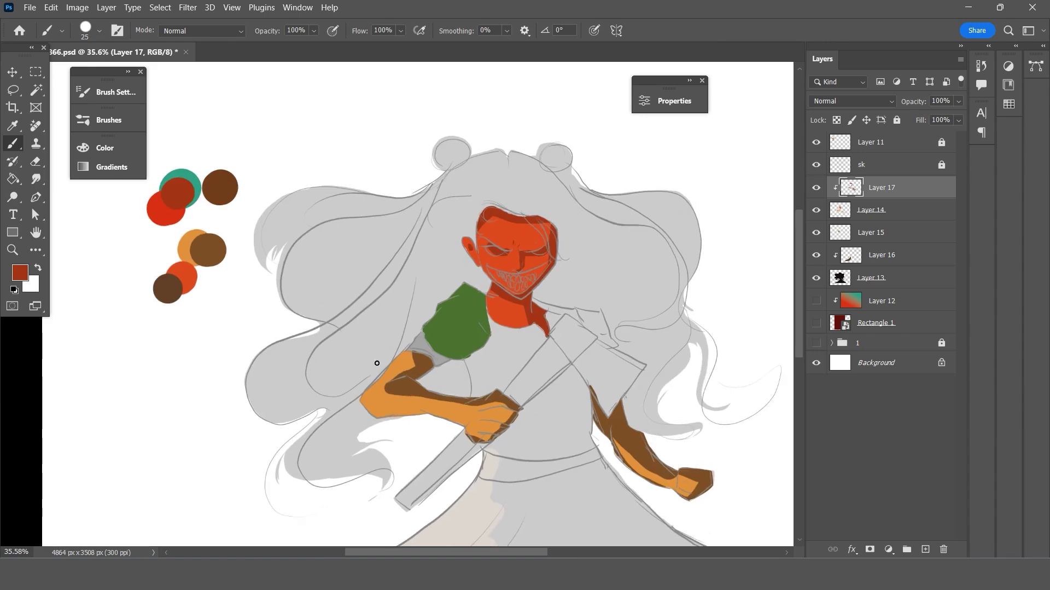
scroll(355, 331, "up", 1)
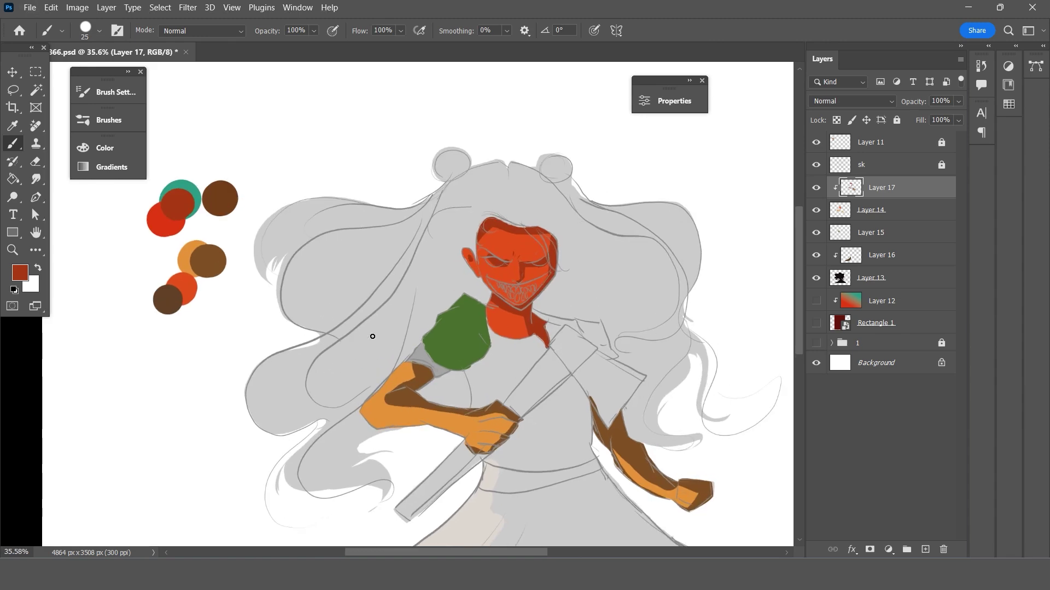
Sample a new colour from the palette circles and make Layer 16 active.
left_click(13, 127)
scroll(273, 243, "up", 1)
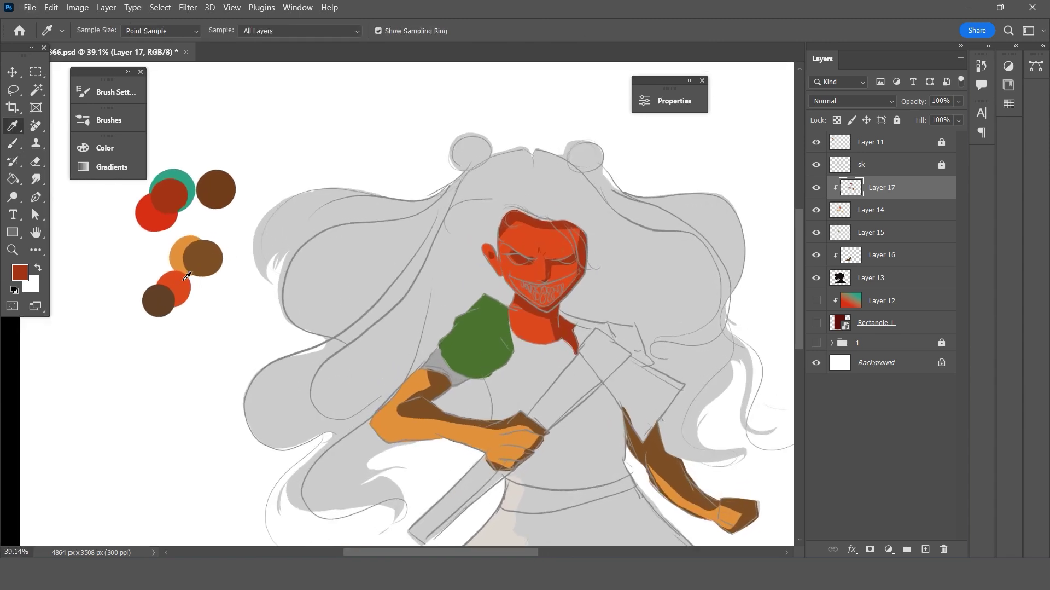
scroll(187, 276, "up", 2)
left_click(169, 242)
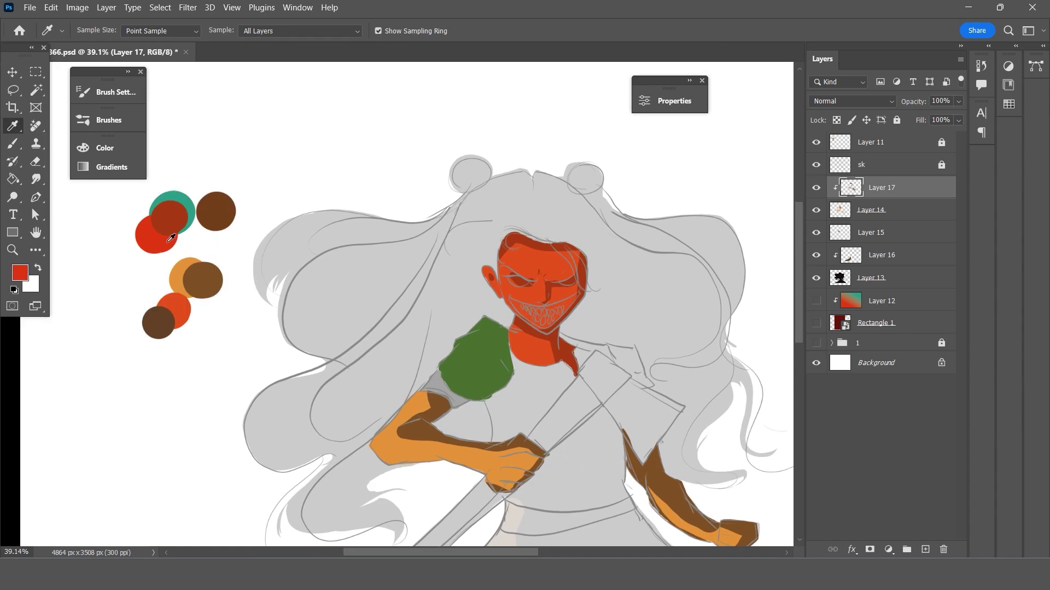
scroll(168, 245, "down", 1)
left_click(882, 255)
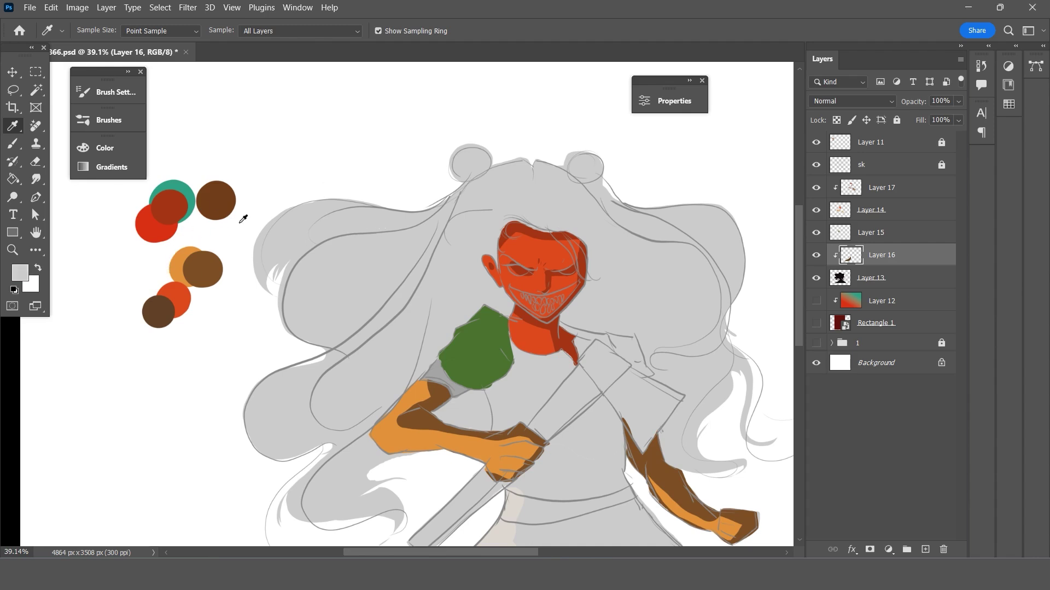
Paint pale pink over the top-left, upper-left and left-bun hair on Layer 16 with a 125 px brush.
left_click(172, 199)
key("b")
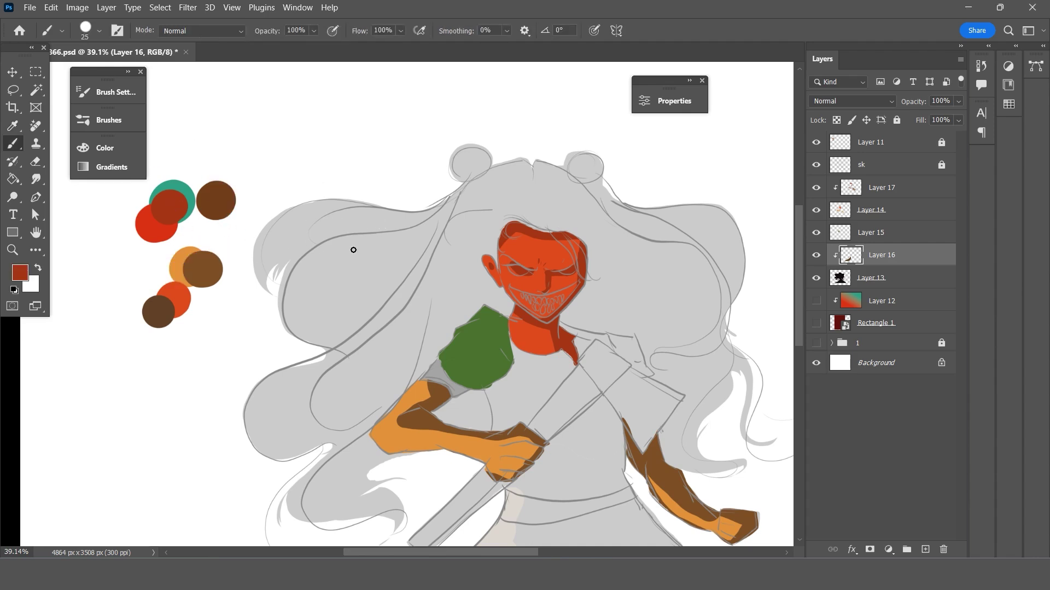
key("bracketright")
key("bracketright")
key("bracketright")
left_click_drag(412, 204, 237, 274)
mouse_move(237, 315)
left_mouse_down()
mouse_move(410, 199)
mouse_move(270, 333)
mouse_move(349, 294)
mouse_move(290, 325)
mouse_move(436, 208)
mouse_move(281, 362)
mouse_move(265, 445)
mouse_move(417, 264)
mouse_move(297, 437)
mouse_move(487, 224)
mouse_move(359, 415)
mouse_move(361, 501)
mouse_move(376, 395)
left_mouse_up()
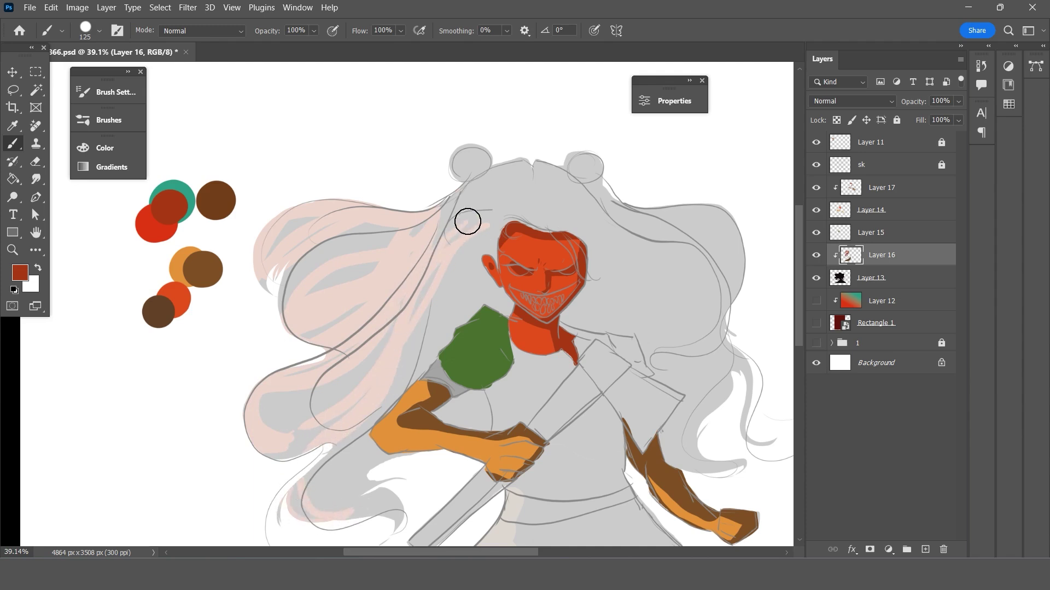
mouse_move(468, 195)
left_mouse_down()
mouse_move(486, 168)
mouse_move(401, 249)
left_mouse_up()
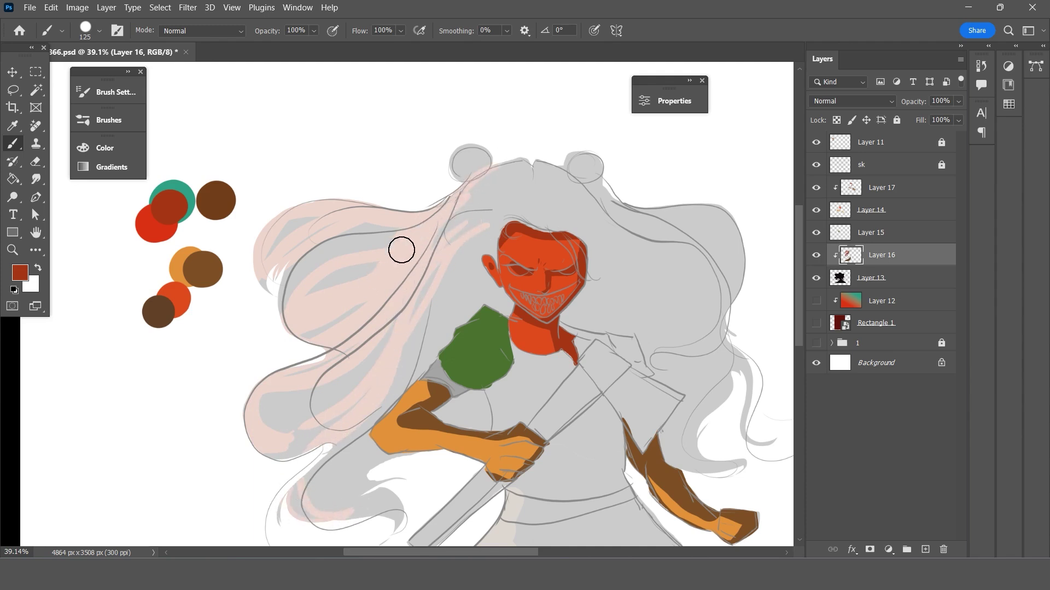
scroll(447, 276, "down", 3)
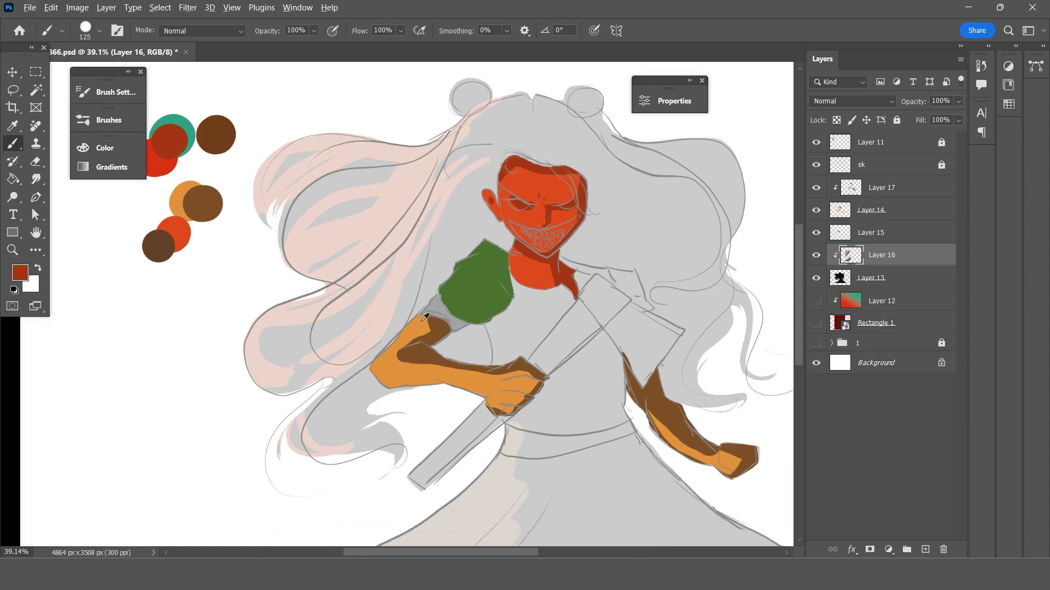
scroll(565, 307, "down", 2)
scroll(558, 304, "down", 2)
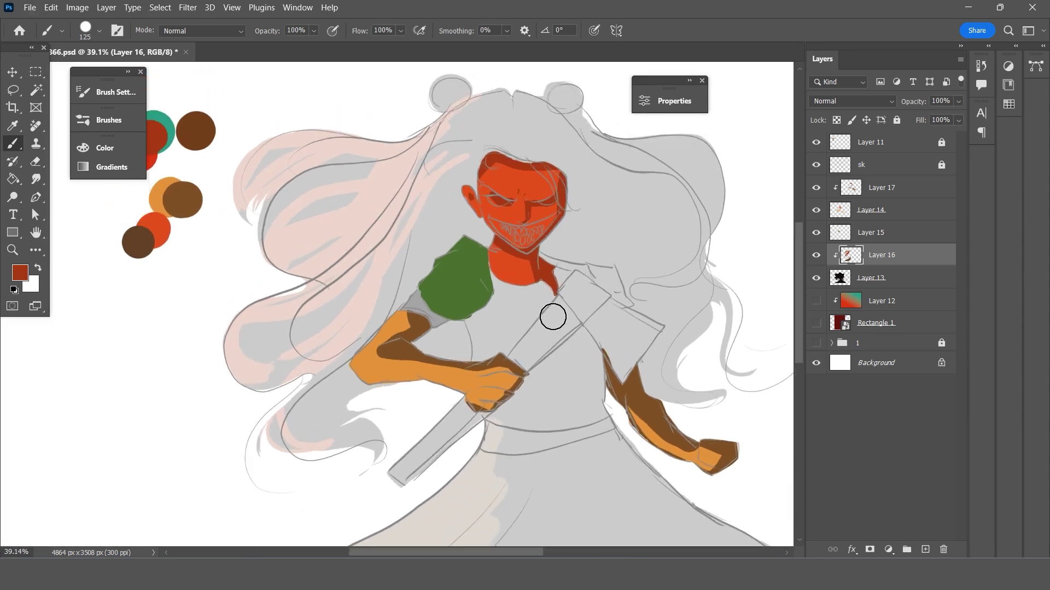
scroll(553, 316, "up", 2)
scroll(553, 320, "down", 2)
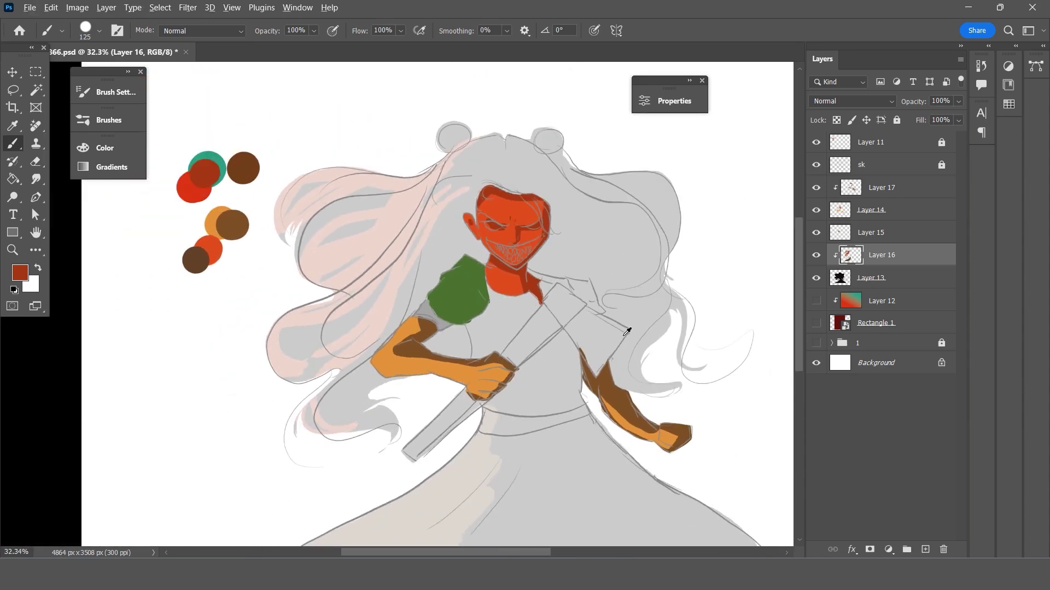
scroll(523, 307, "up", 1)
scroll(553, 306, "down", 2)
scroll(553, 311, "up", 2)
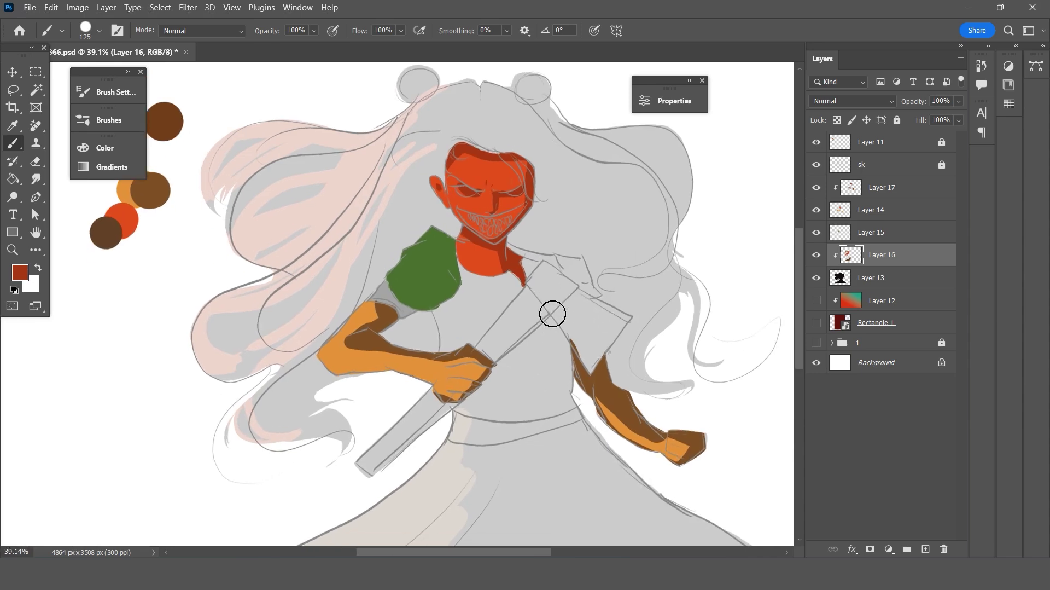
scroll(562, 316, "down", 2)
Raise Layer 13's opacity to 100% so the hair and dress show solid black.
left_click(900, 280)
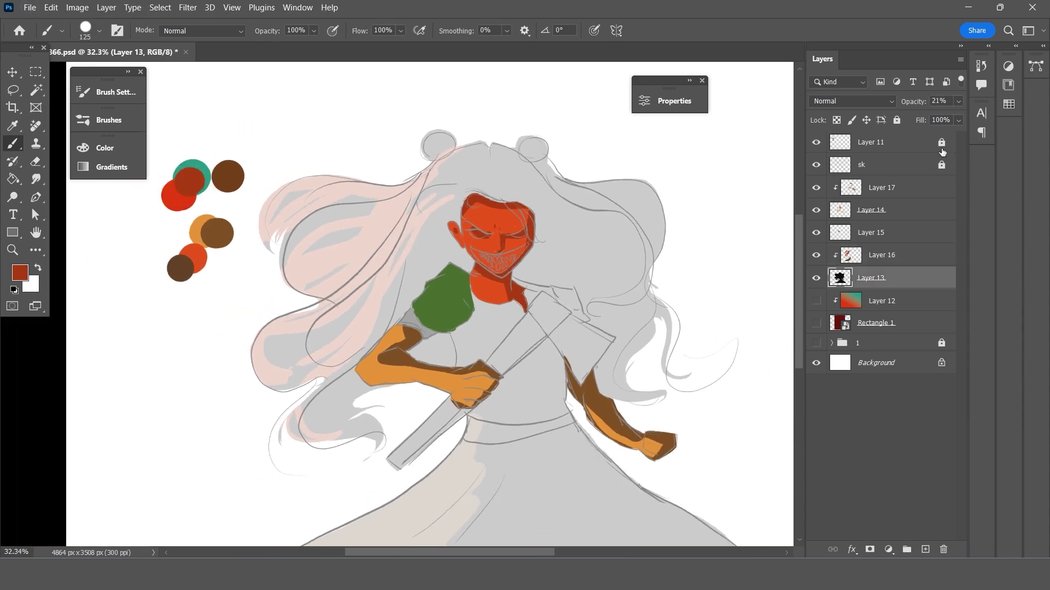
left_click(959, 101)
left_click_drag(908, 116, 961, 121)
scroll(593, 311, "down", 2)
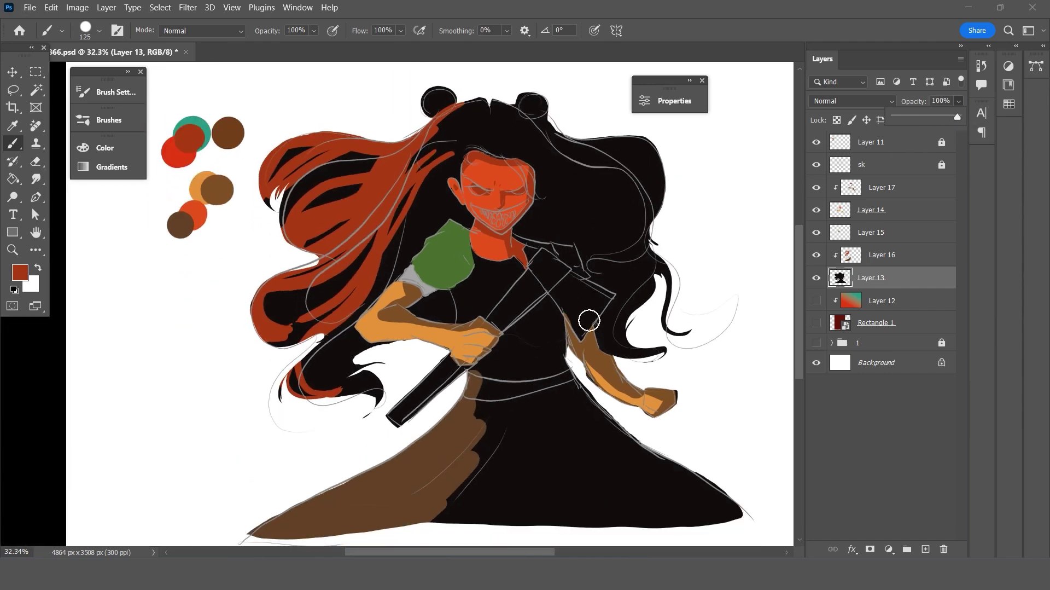
Make Rectangle 1 and the gradient Layer 12 visible, then select Layer 16.
left_click(816, 322)
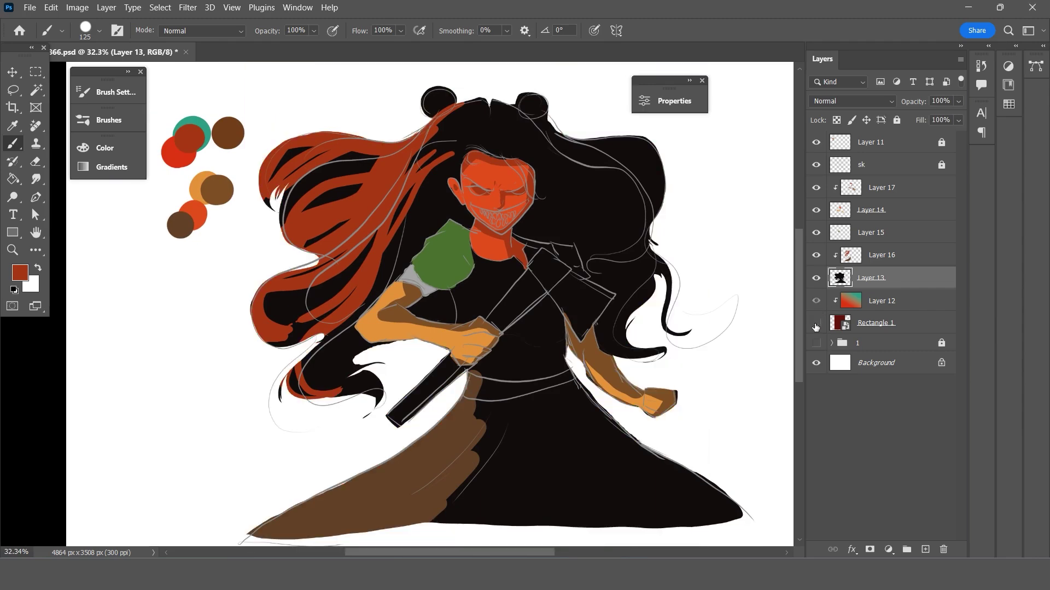
left_click(816, 300)
scroll(613, 336, "up", 2)
scroll(618, 334, "up", 1)
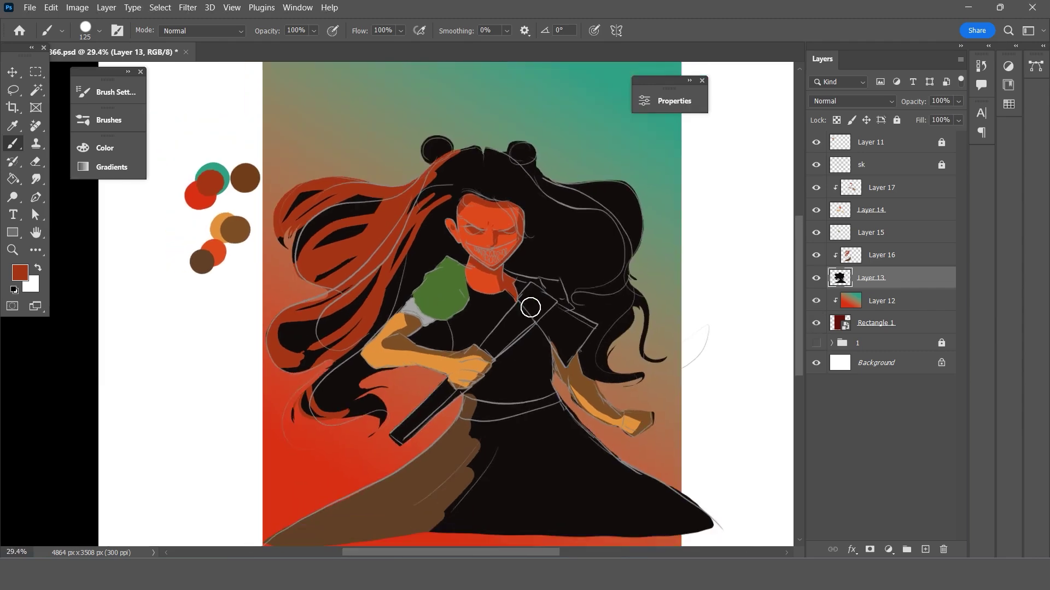
scroll(539, 251, "up", 2)
scroll(470, 240, "up", 1)
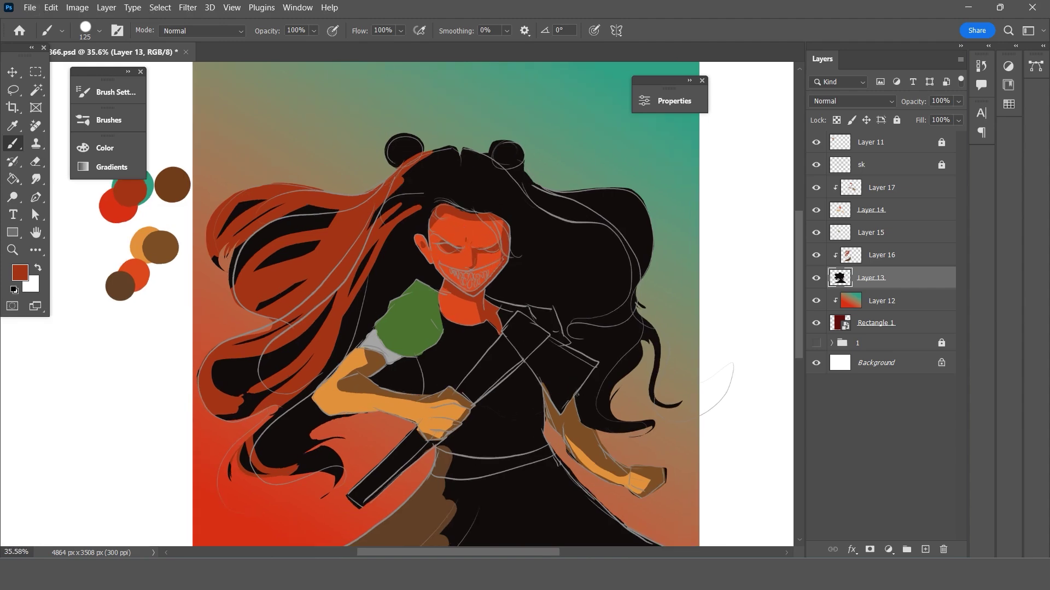
left_click(903, 265)
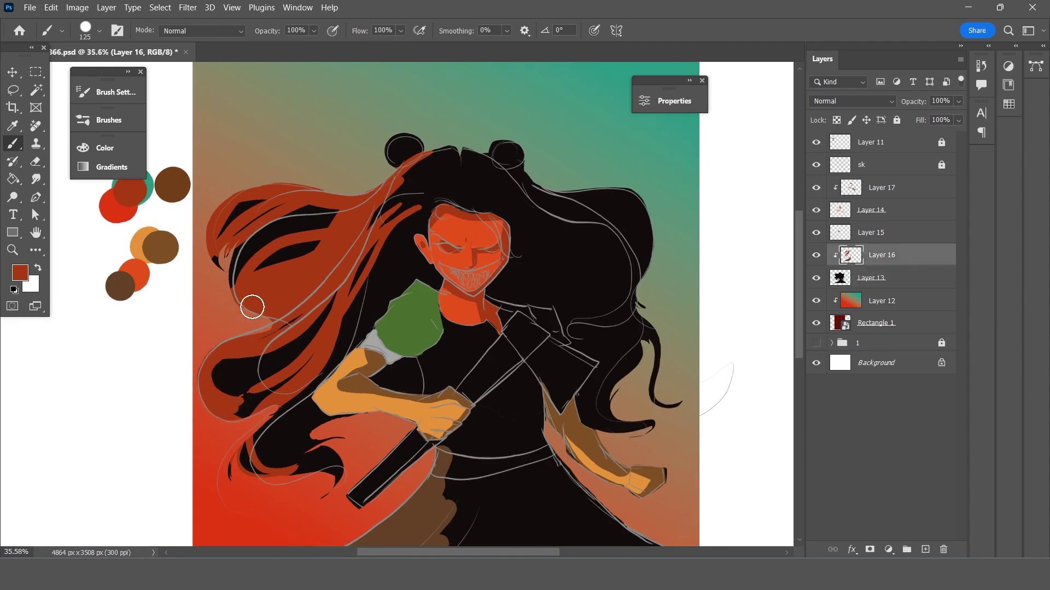
Paint red over the left hair streaks up to the left bun.
left_click_drag(251, 302, 227, 207)
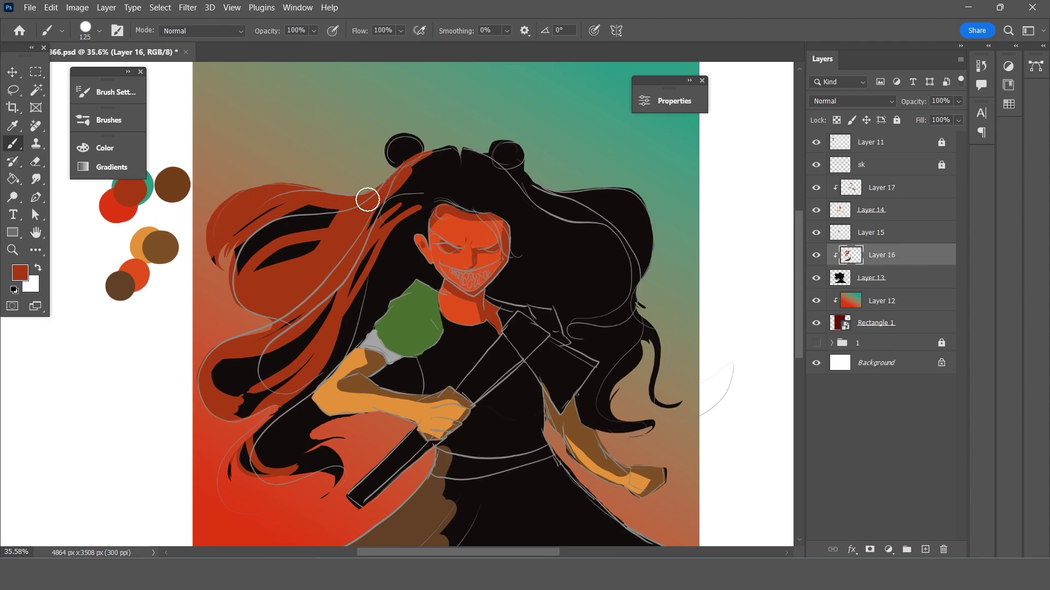
mouse_move(377, 200)
left_mouse_down()
mouse_move(387, 149)
mouse_move(433, 129)
mouse_move(500, 143)
left_mouse_up()
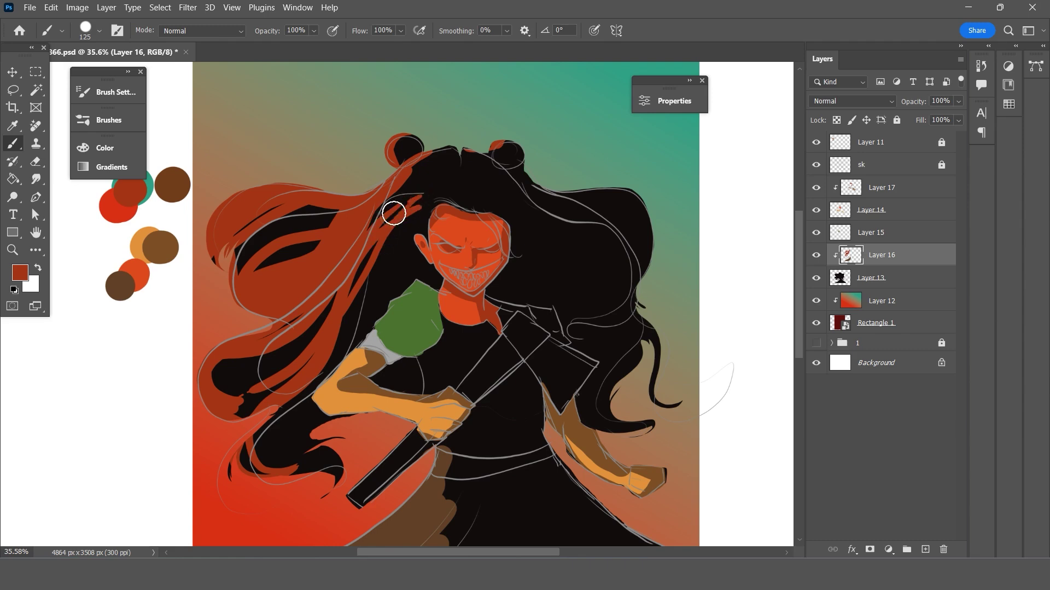
key("z")
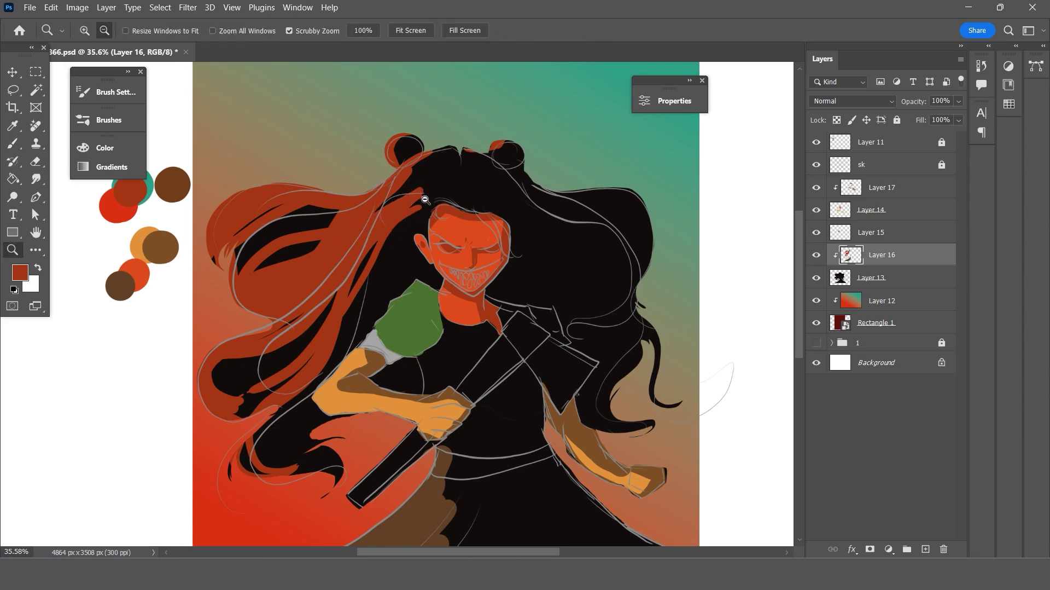
key("b")
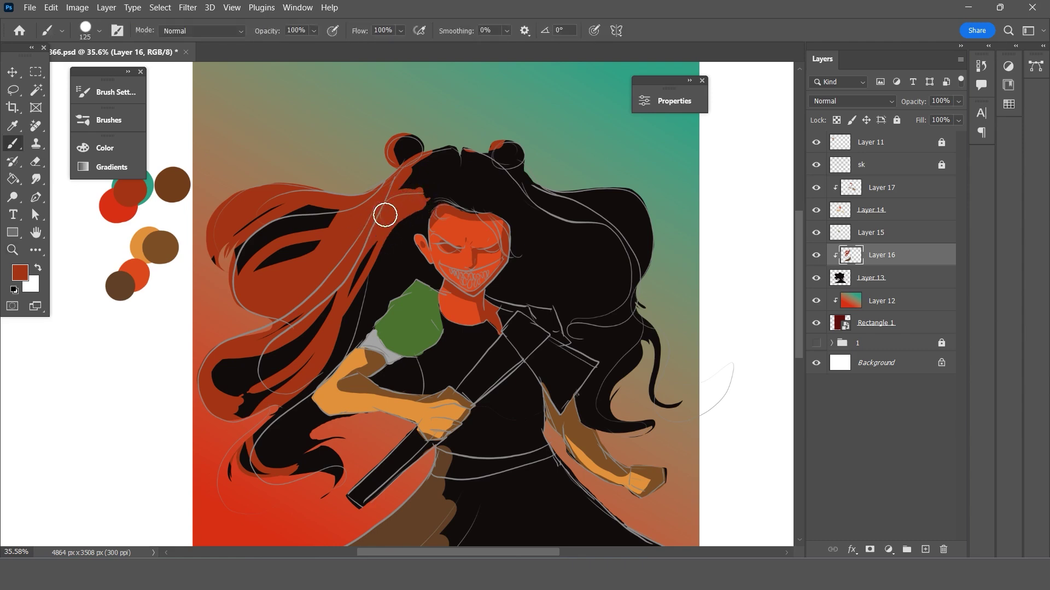
Erase strands of red to reveal black hair, then touch up the lower-left strands in red.
key("e")
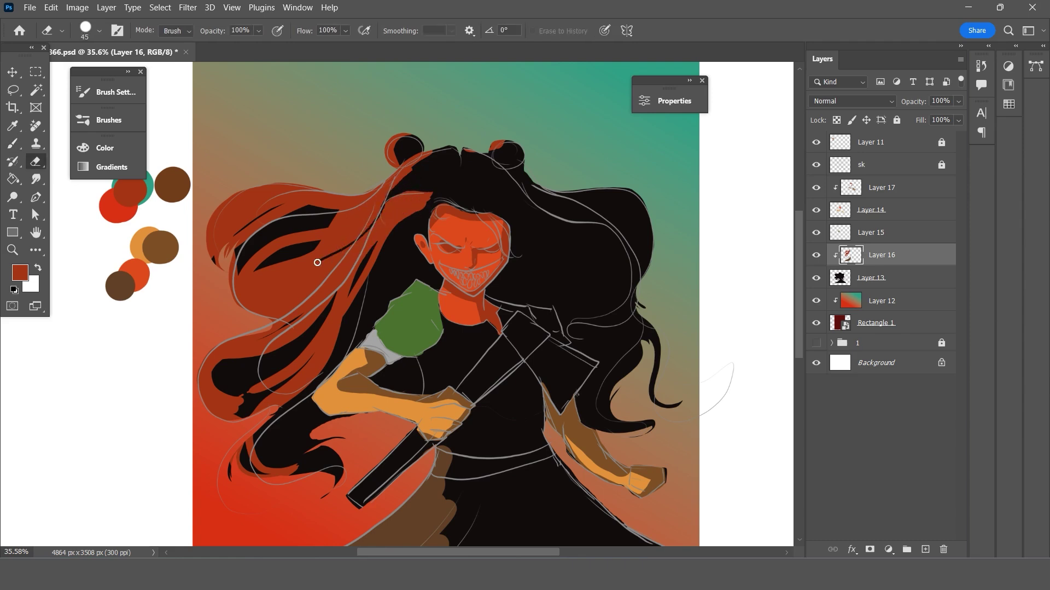
mouse_move(379, 212)
left_mouse_down()
mouse_move(311, 266)
mouse_move(451, 187)
left_mouse_up()
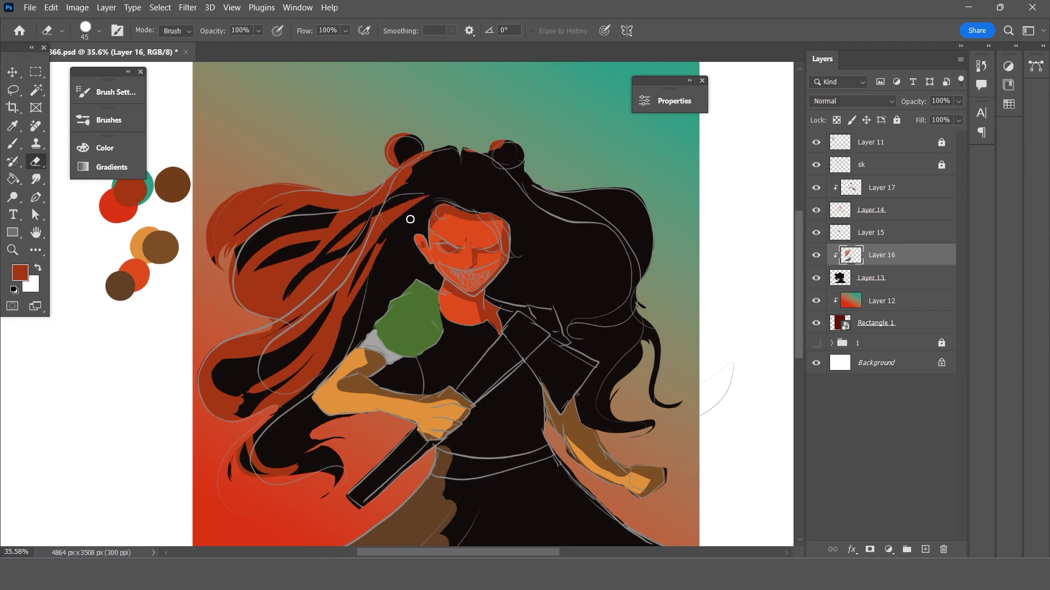
left_click_drag(336, 353, 250, 414)
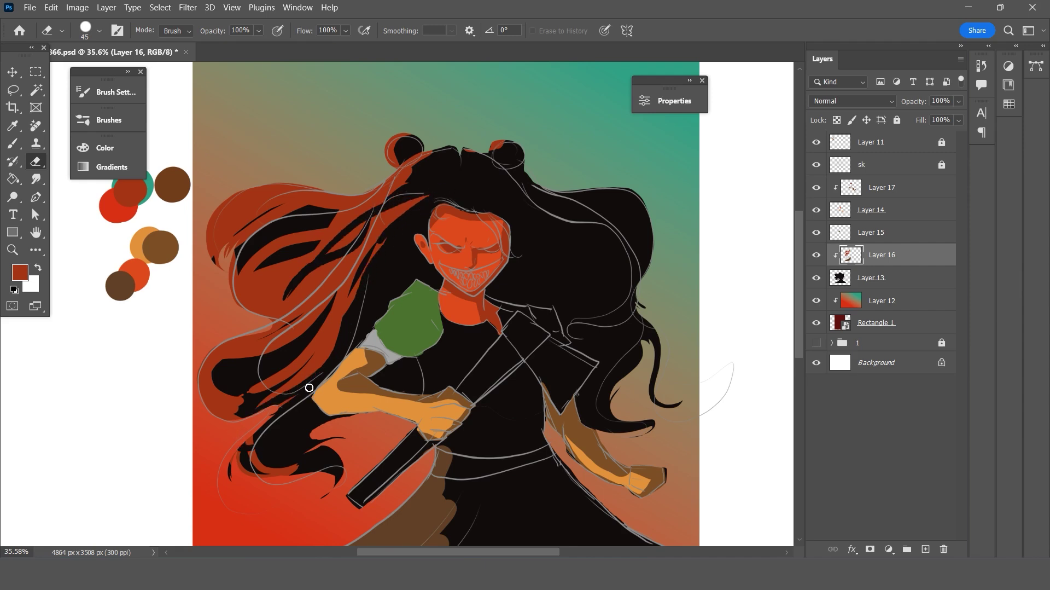
mouse_move(290, 472)
left_mouse_down()
mouse_move(251, 432)
mouse_move(277, 475)
left_mouse_up()
key("b")
left_click_drag(282, 439, 218, 368)
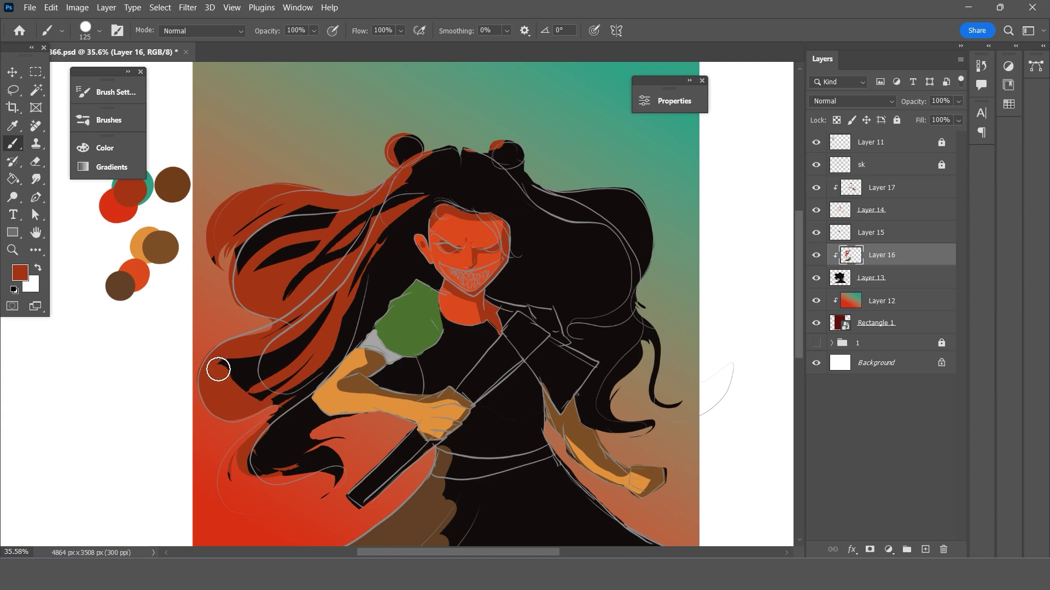
left_click_drag(300, 326, 230, 388)
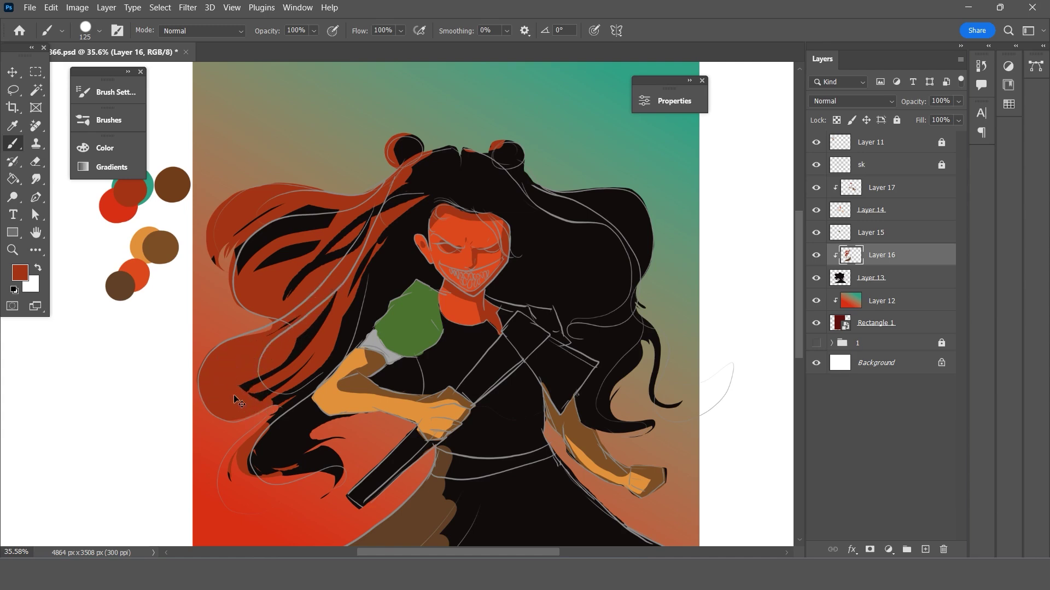
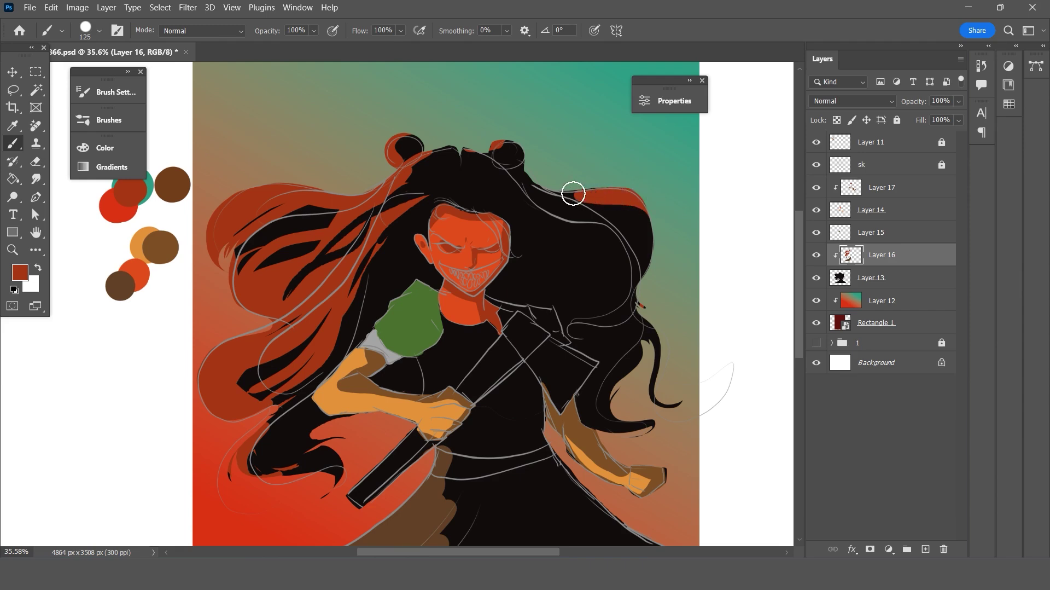
Paint a red rim light down the right edge of the dark hair.
mouse_move(572, 187)
left_mouse_down()
mouse_move(660, 208)
mouse_move(640, 289)
left_mouse_up()
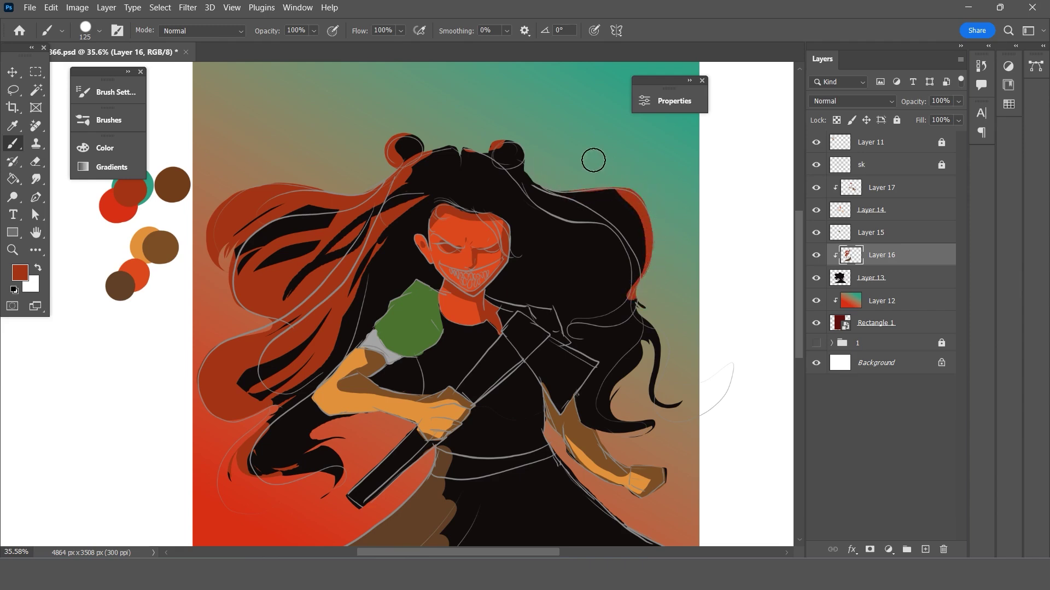
mouse_move(574, 183)
left_mouse_down()
mouse_move(648, 252)
mouse_move(659, 333)
left_mouse_up()
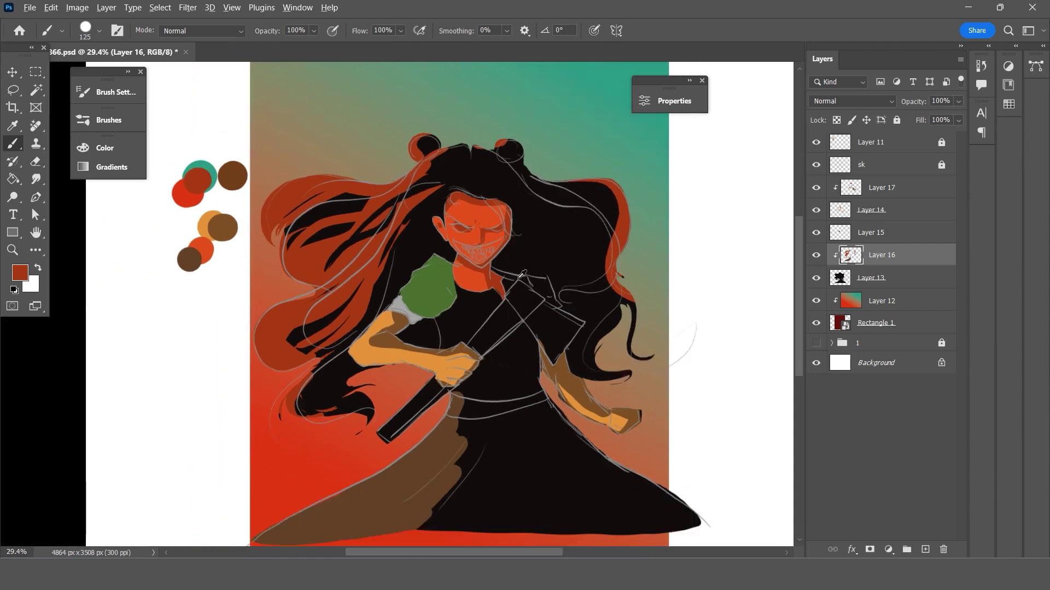
scroll(518, 277, "down", 5)
Eyedrop the brown and extend the skirt upward, filling the black notch.
left_click(13, 73)
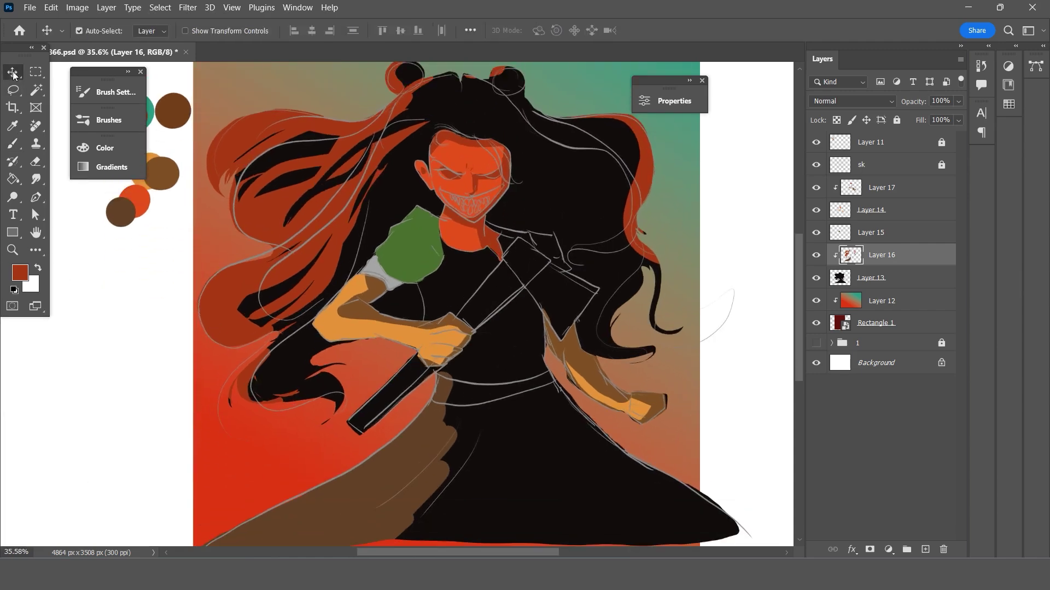
left_click(12, 125)
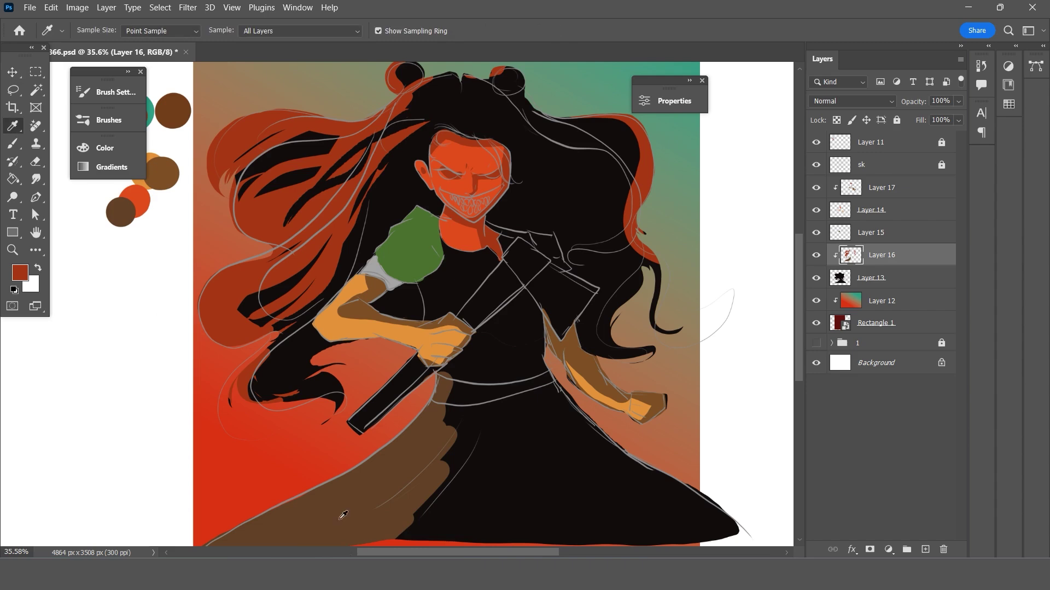
key("b")
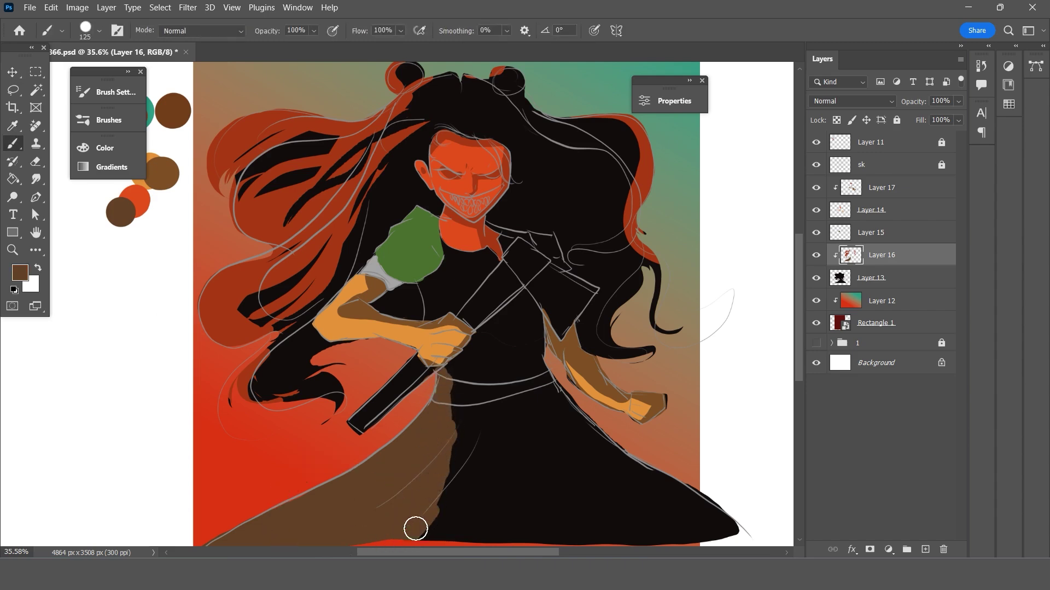
left_click_drag(417, 525, 470, 444)
left_click_drag(436, 506, 464, 438)
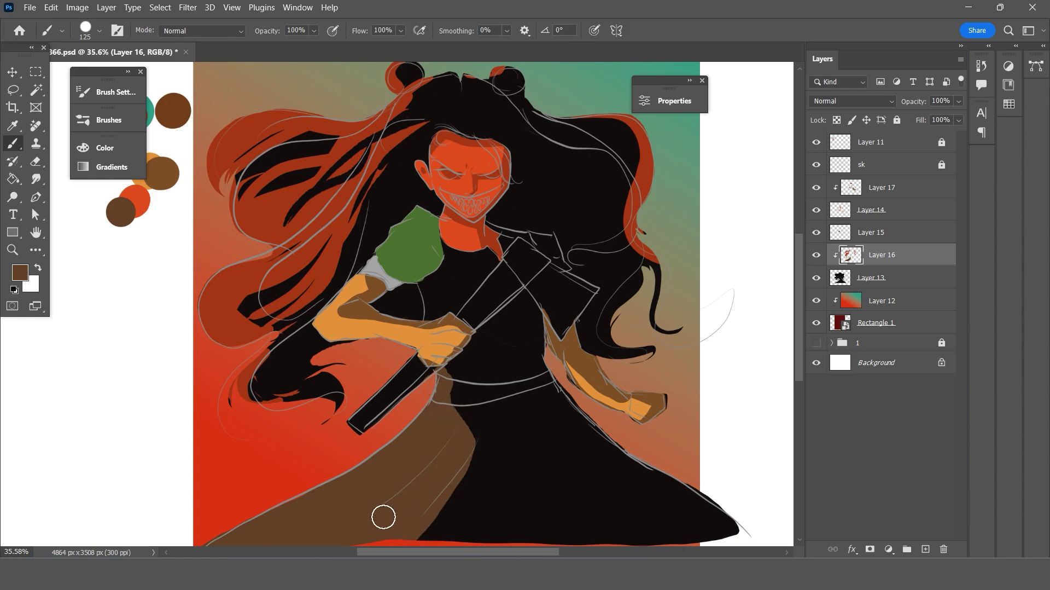
Push the brown skirt further up into the black dress area.
scroll(383, 438, "down", 2)
scroll(393, 394, "up", 2)
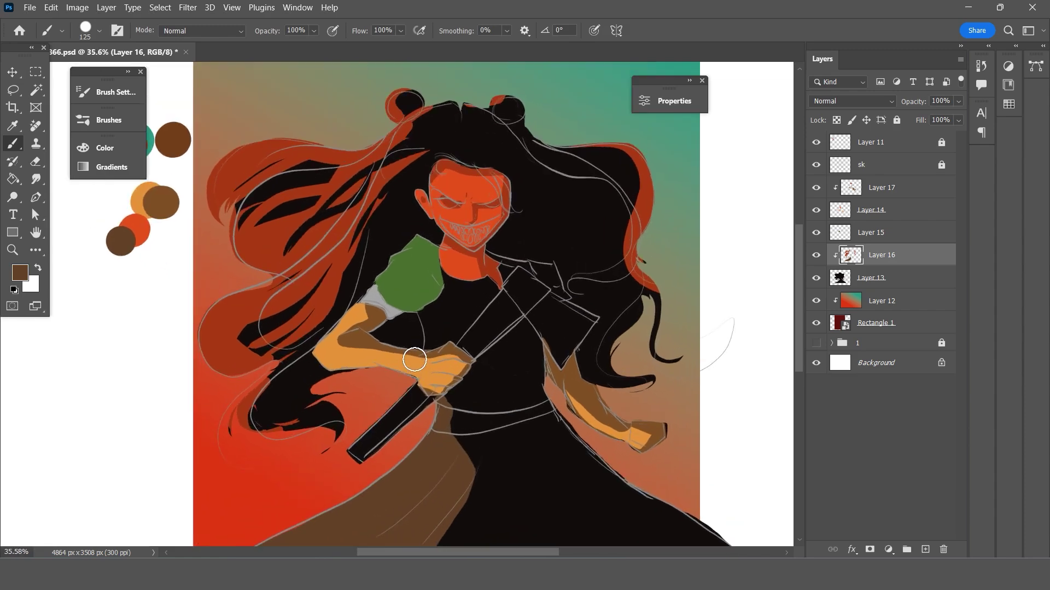
scroll(414, 360, "up", 1)
scroll(413, 357, "down", 2)
scroll(416, 356, "up", 2)
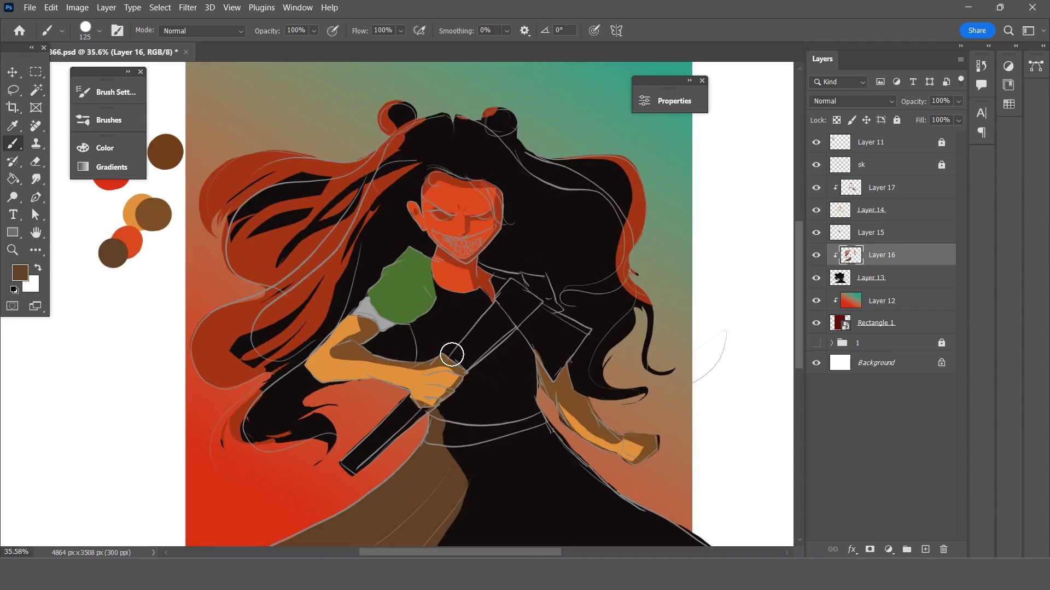
scroll(446, 356, "down", 1)
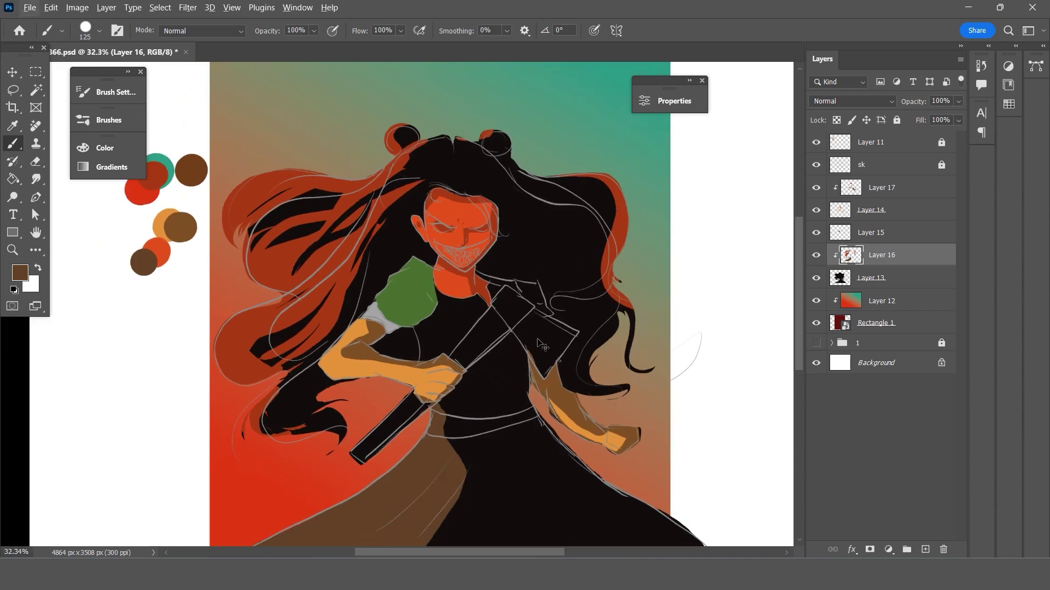
scroll(531, 346, "up", 1)
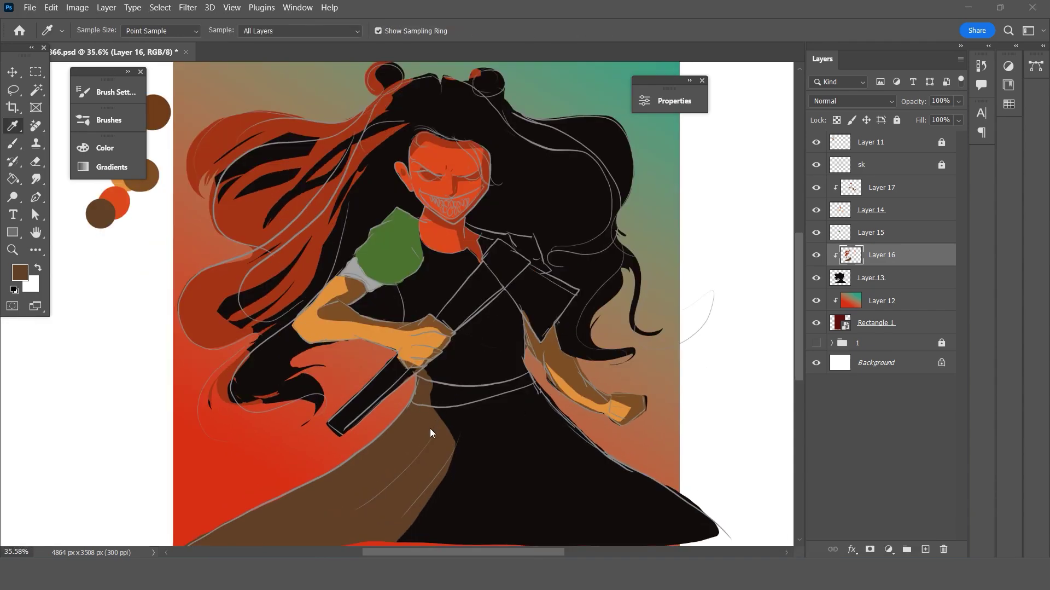
left_click_drag(457, 438, 418, 495)
mouse_move(445, 462)
left_mouse_down()
mouse_move(428, 510)
mouse_move(441, 419)
mouse_move(451, 521)
mouse_move(417, 499)
mouse_move(457, 467)
mouse_move(424, 375)
mouse_move(461, 456)
mouse_move(481, 548)
mouse_move(458, 418)
left_mouse_up()
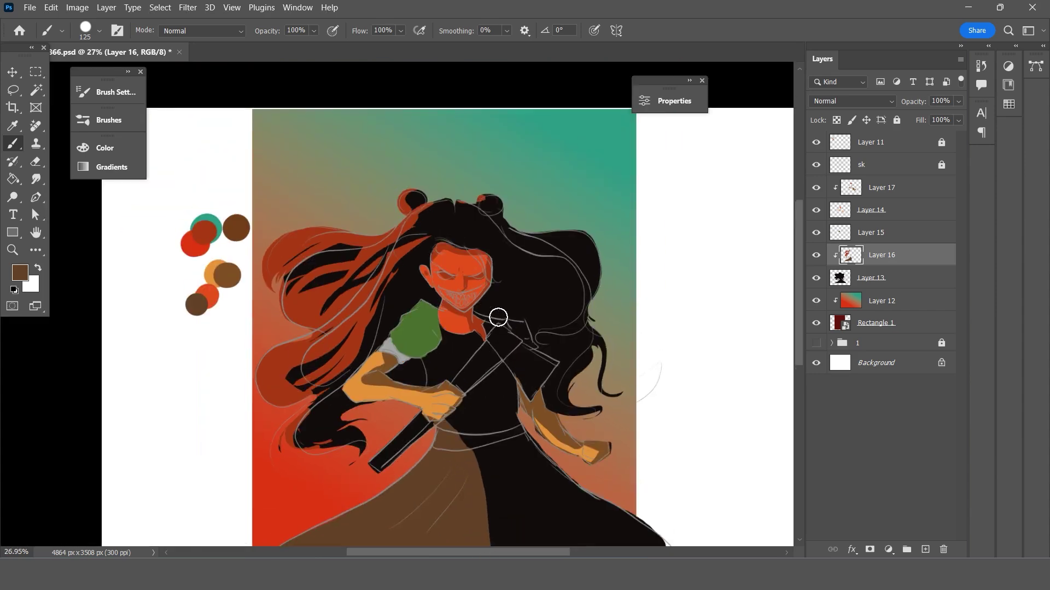
scroll(498, 316, "down", 2, "alt")
scroll(500, 330, "down", 3)
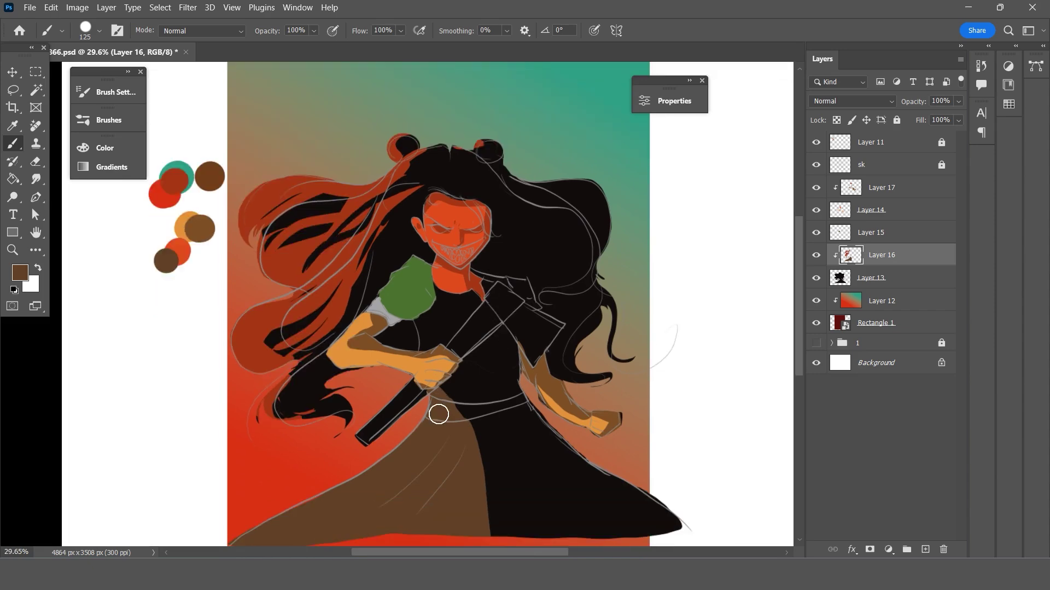
scroll(479, 362, "up", 2, "alt")
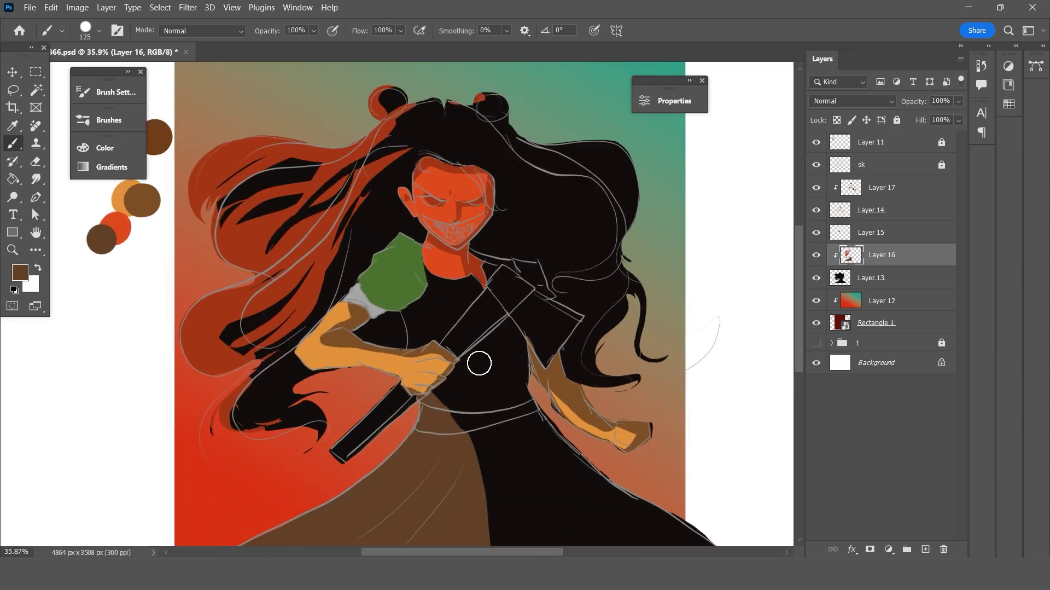
Erase along the brown skirt edge to reshape its boundary with the black dress.
key("e")
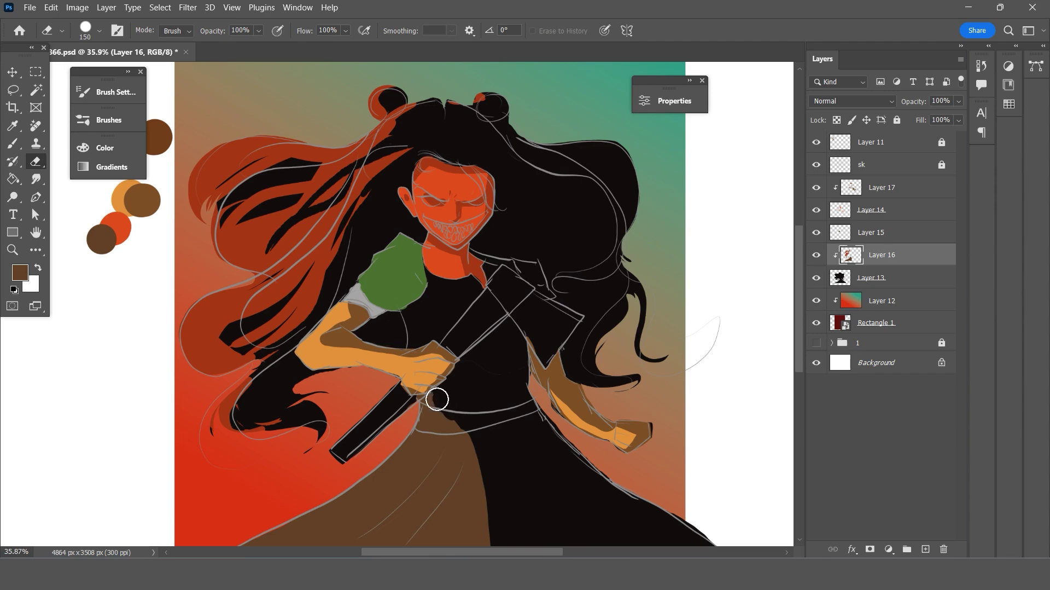
left_click_drag(437, 399, 506, 511)
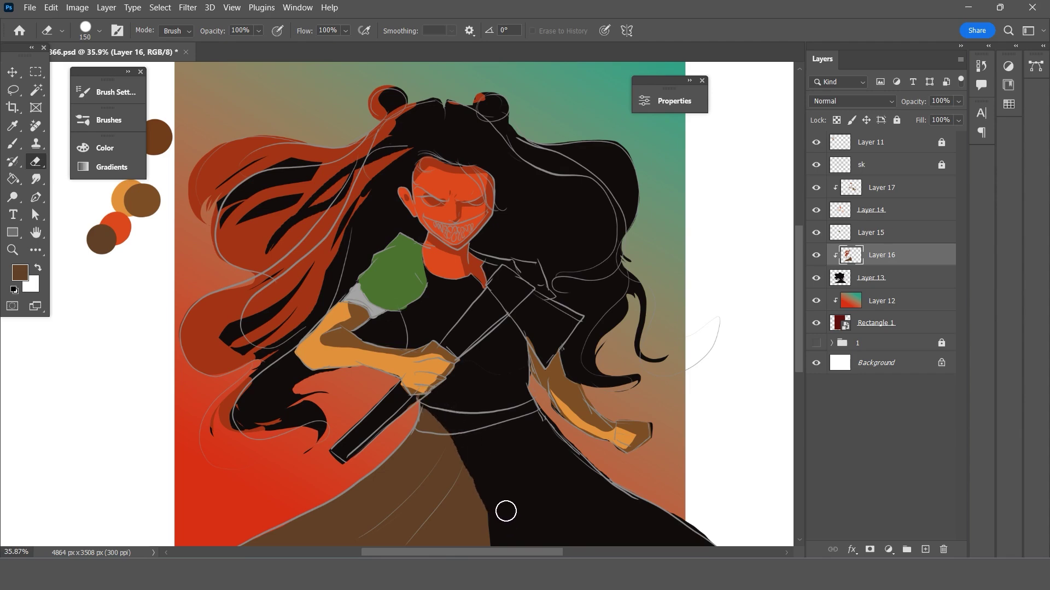
mouse_move(438, 400)
left_mouse_down()
mouse_move(505, 510)
mouse_move(462, 502)
left_mouse_up()
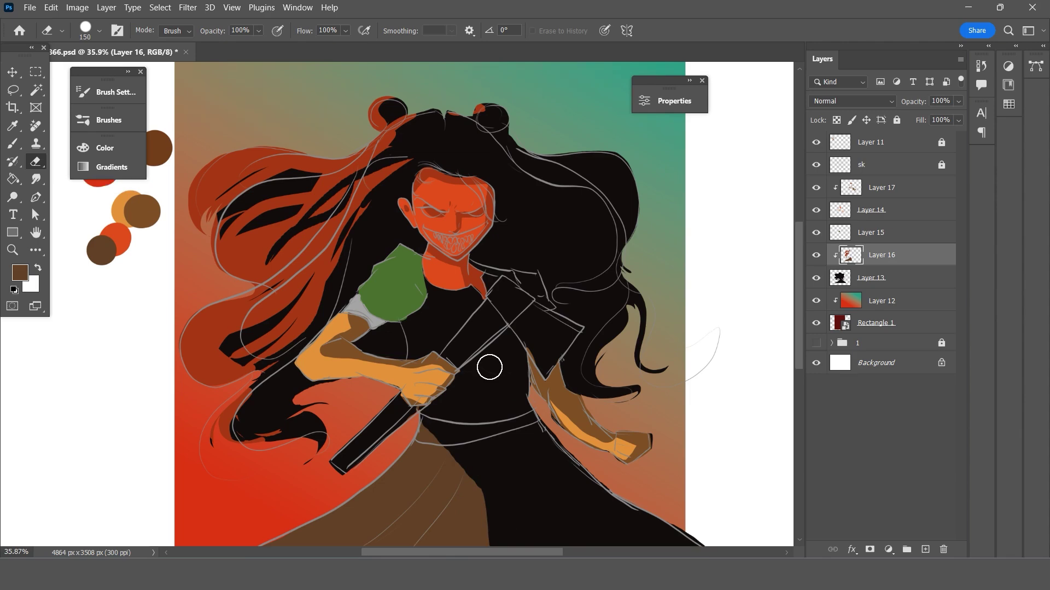
scroll(521, 408, "up", 1)
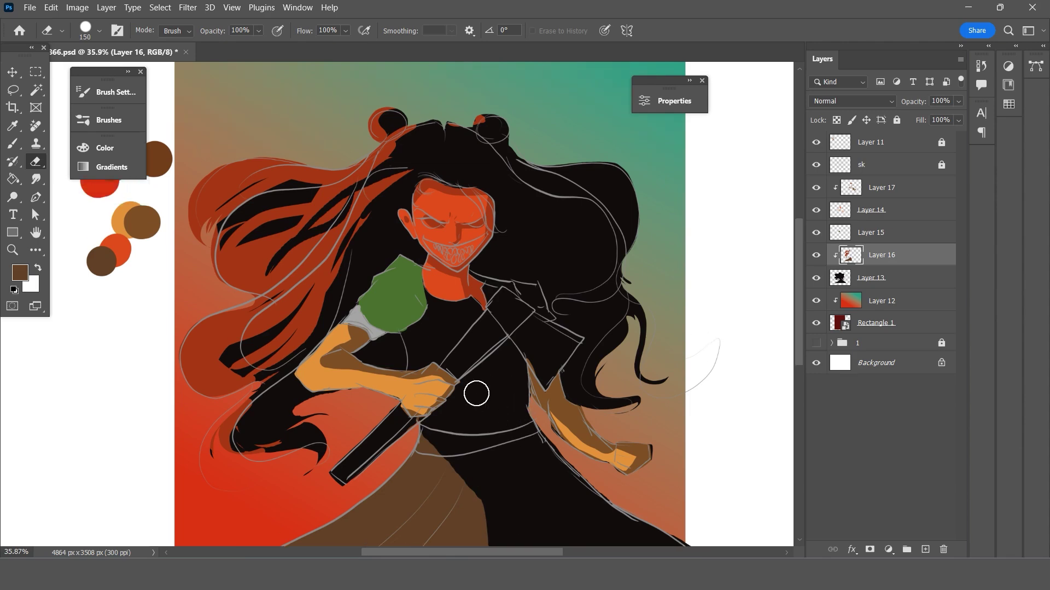
scroll(480, 347, "up", 2)
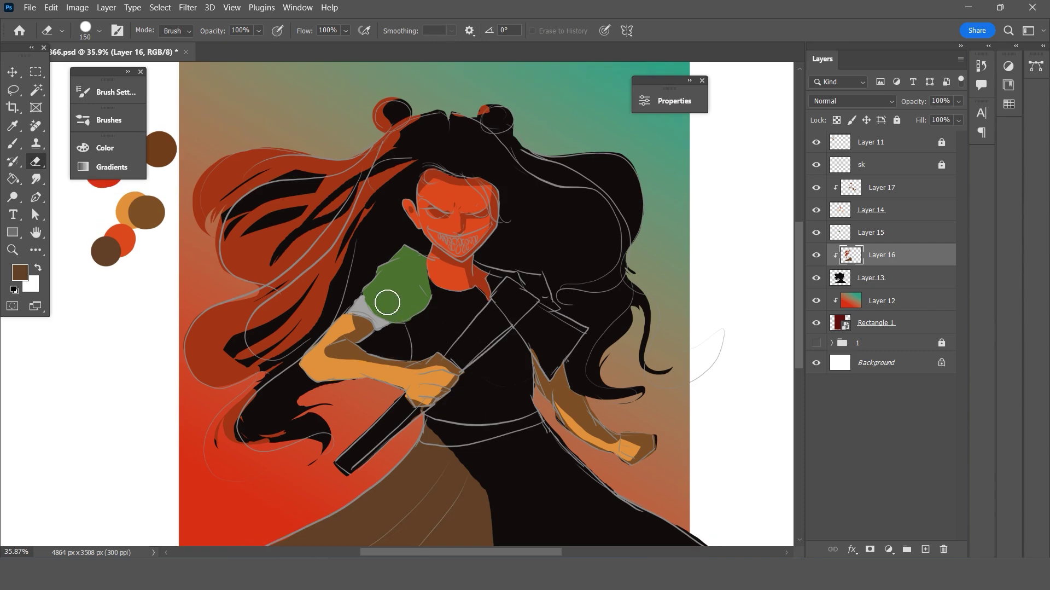
scroll(405, 273, "up", 2)
scroll(372, 287, "down", 2)
scroll(406, 273, "up", 1)
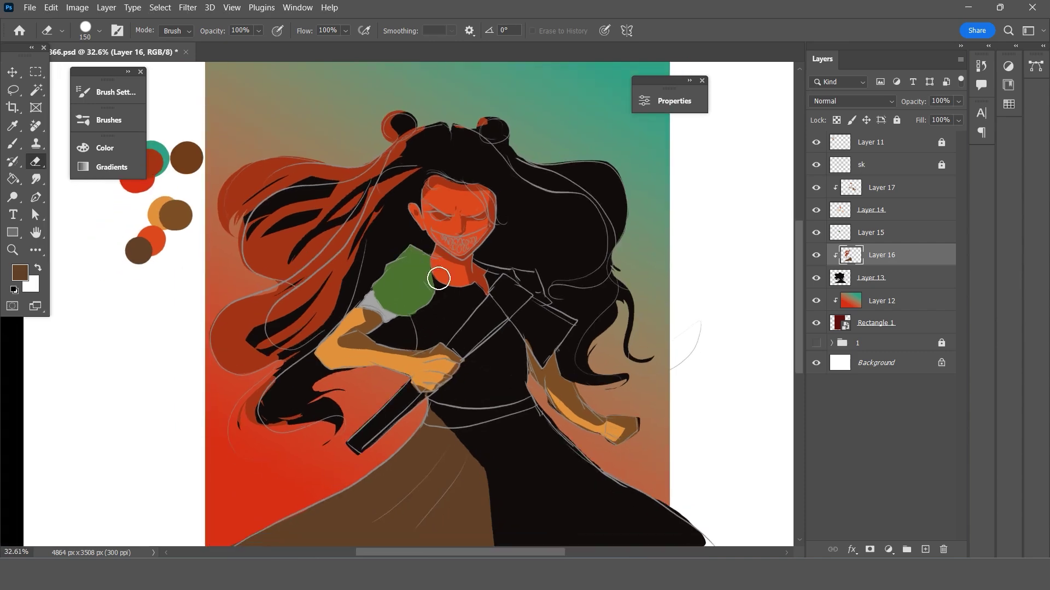
scroll(437, 276, "down", 1)
scroll(421, 269, "up", 1)
Select Layer 13 in the Layers panel.
left_click(856, 277)
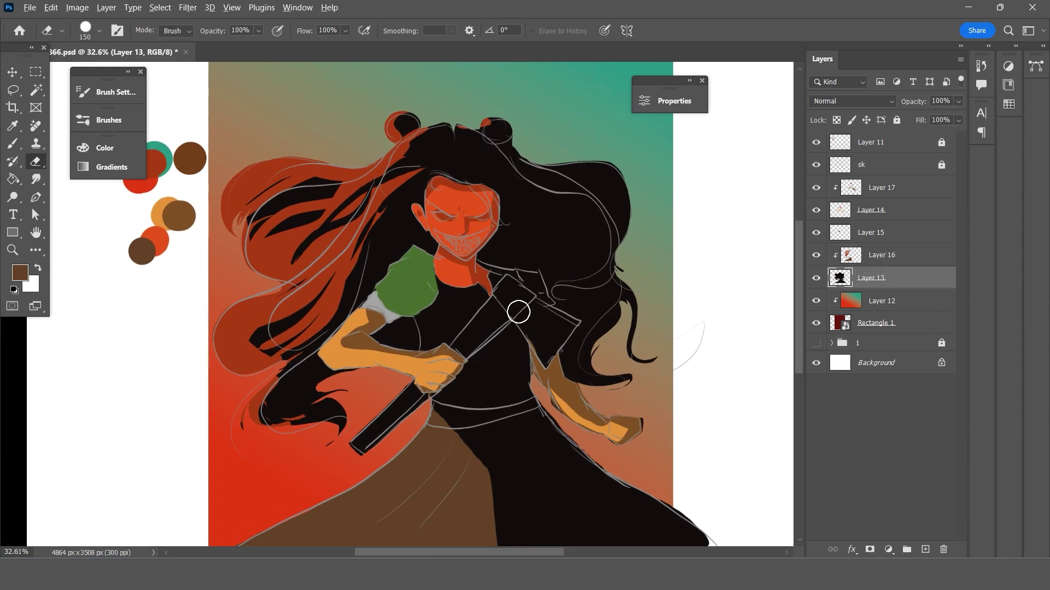
scroll(429, 300, "down", 1)
scroll(417, 310, "up", 1)
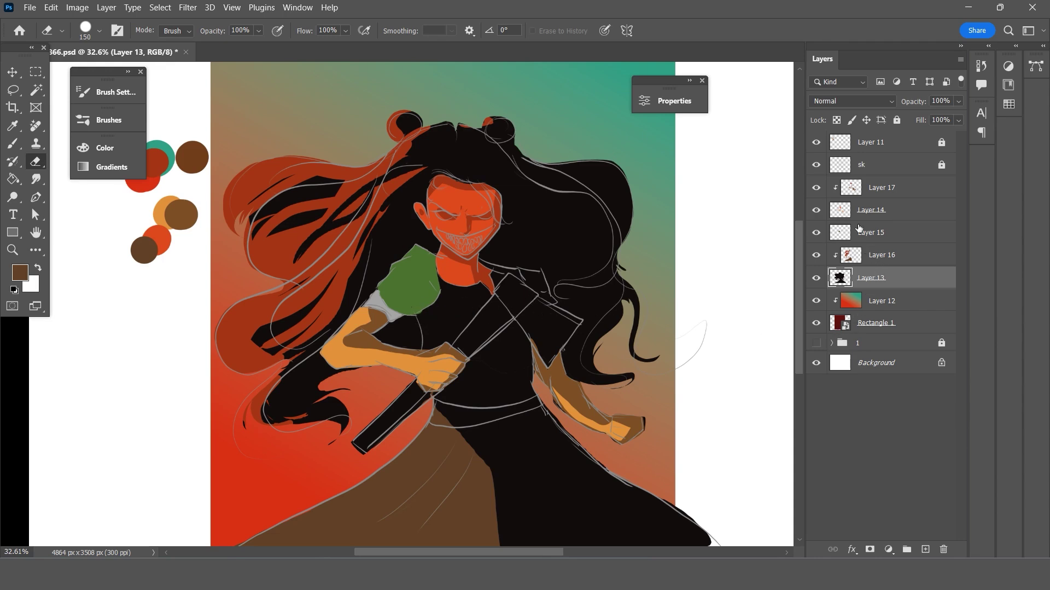
Group Layers 13–17, hide Group 1, and clip its merged copy to the gradient.
left_click(875, 192, "shift")
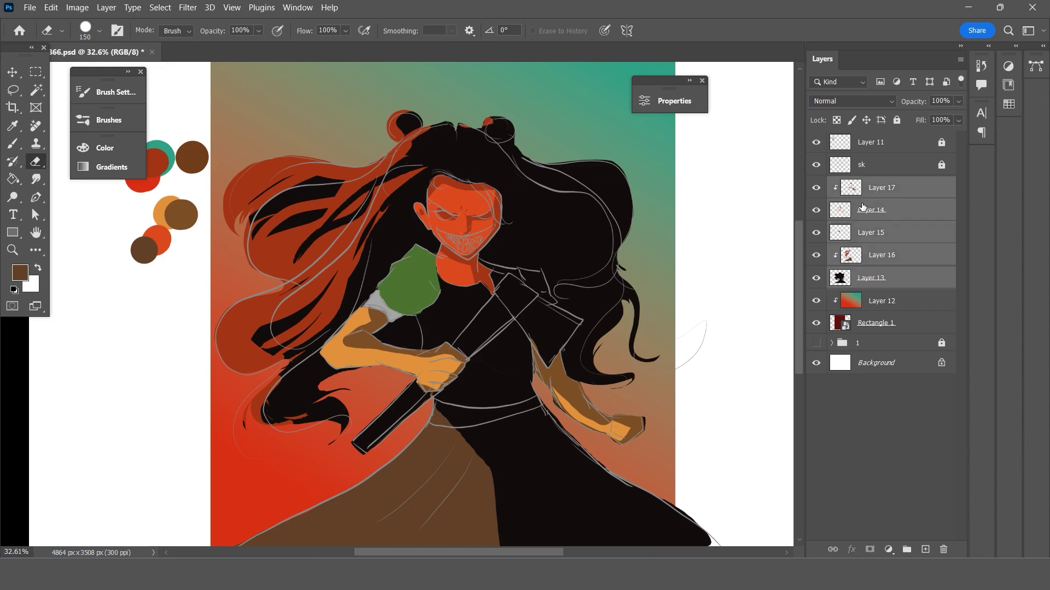
key("ctrl+g")
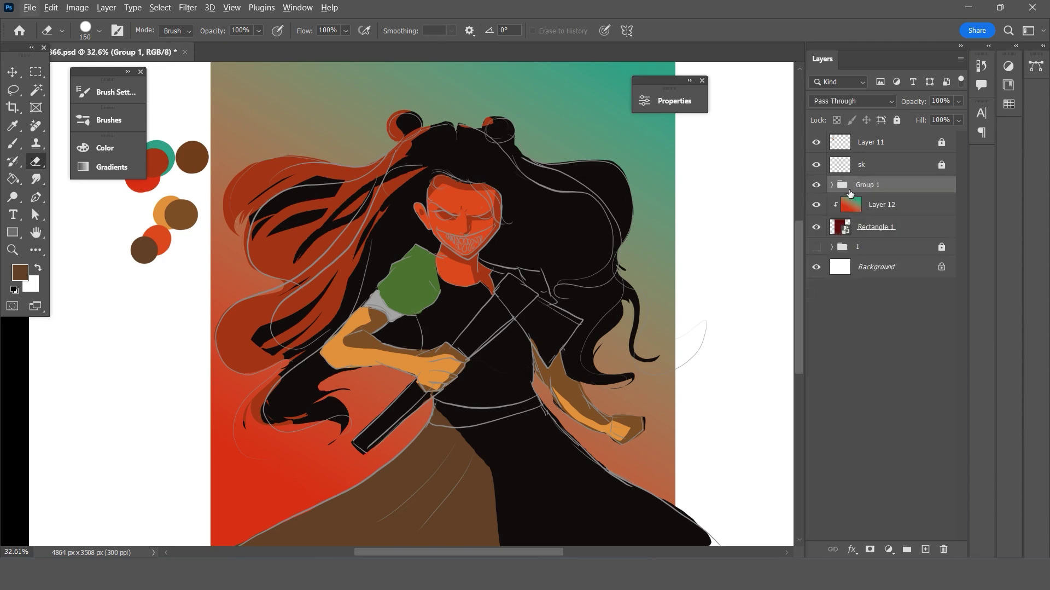
key("ctrl+j")
left_click(816, 202)
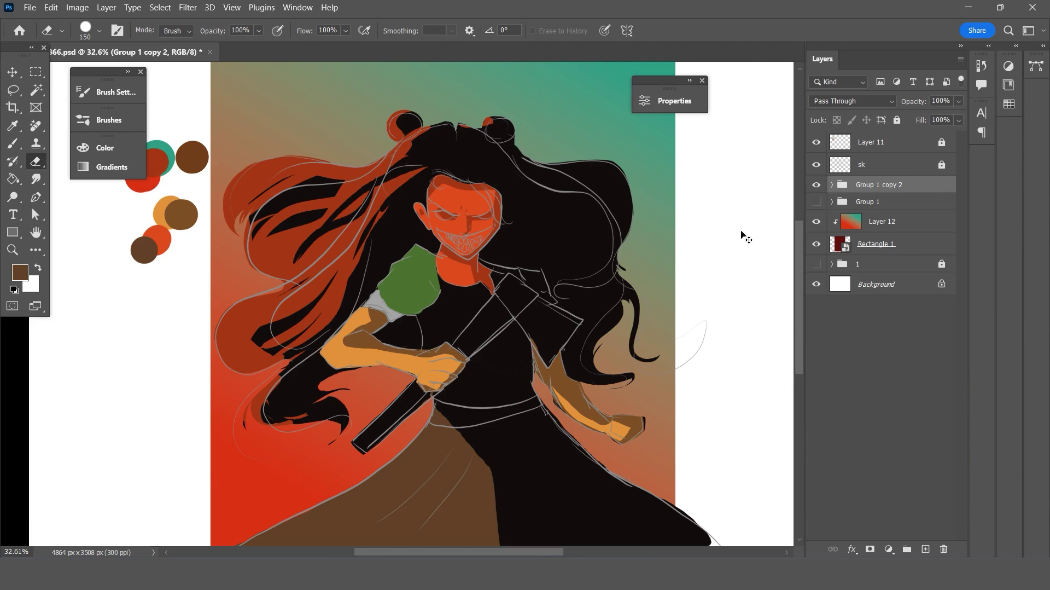
left_click_drag(875, 184, 872, 213)
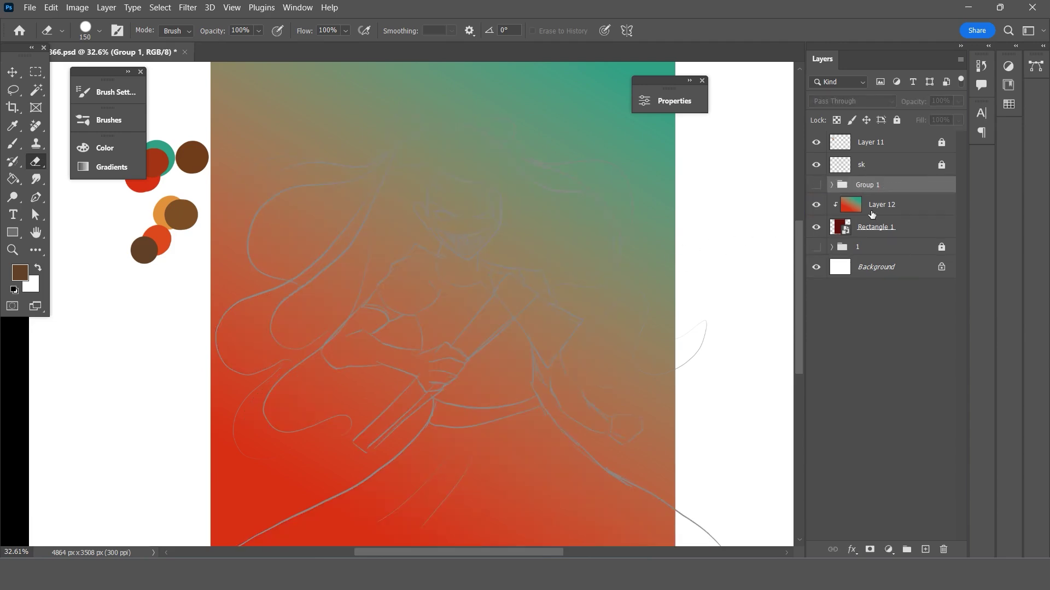
key("ctrl+z")
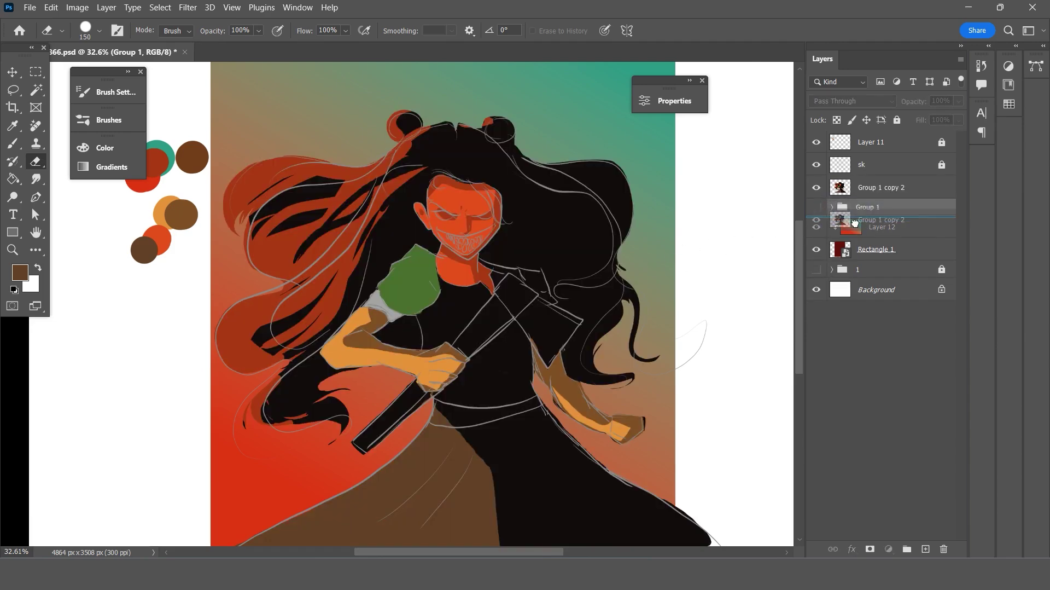
left_click(851, 211, "alt")
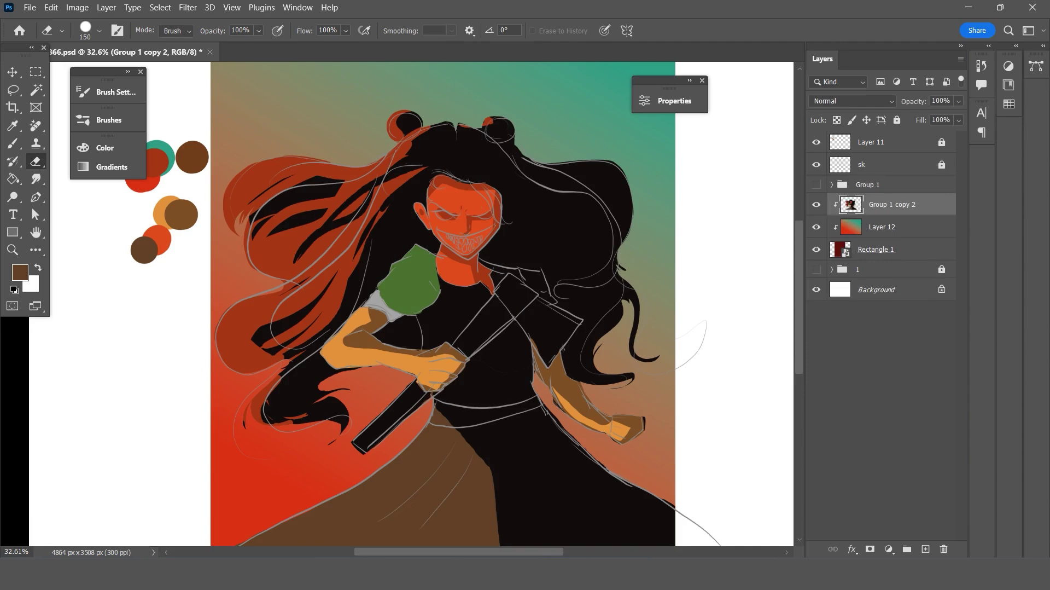
Nudge the merged Group 1 copy 2 slightly down-right with Free Transform.
key("ctrl+t")
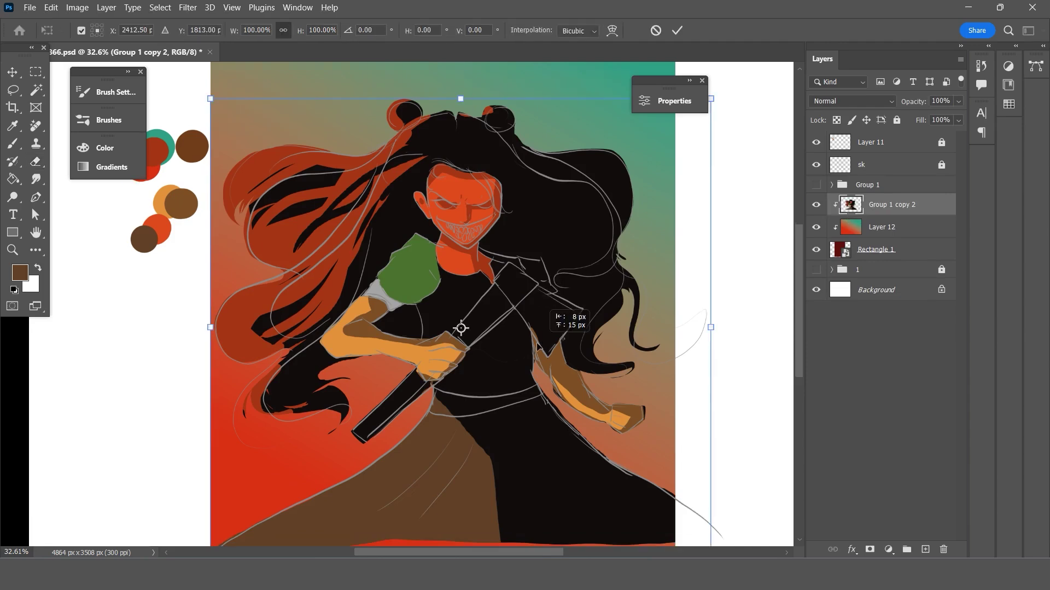
left_click_drag(562, 313, 528, 361)
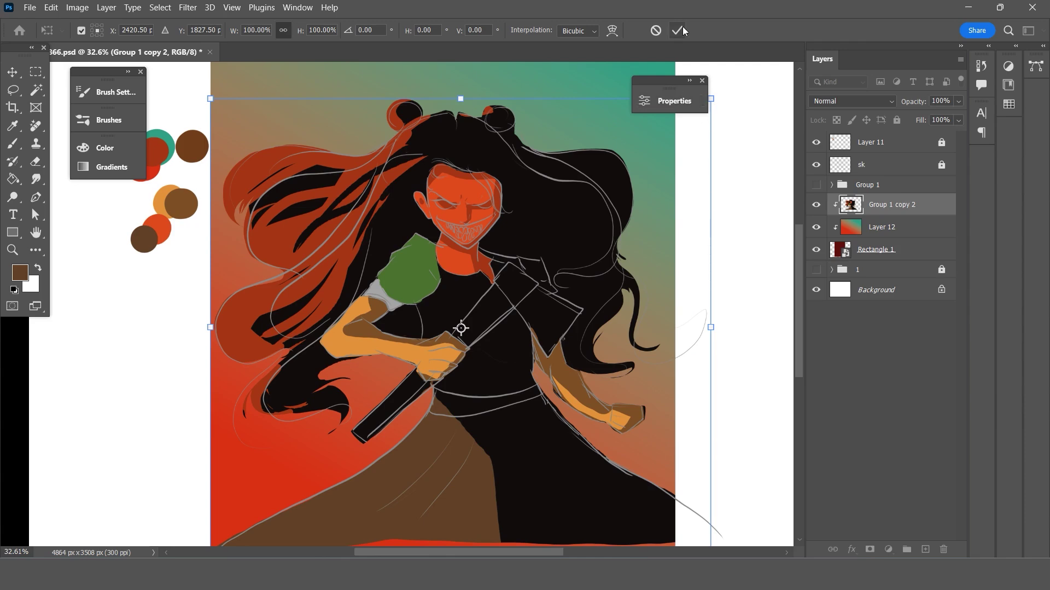
left_click(678, 30)
key("e")
scroll(485, 171, "up", 1, "alt")
scroll(474, 213, "up", 2)
scroll(474, 213, "down", 1)
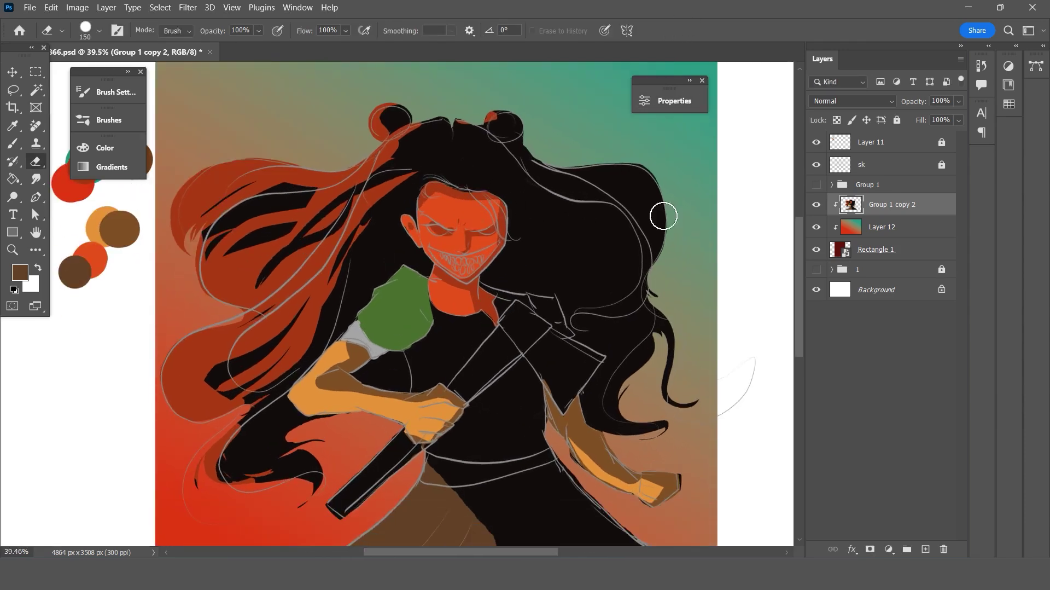
Add a new clipped Layer 18 above the merged copy.
left_click(926, 549)
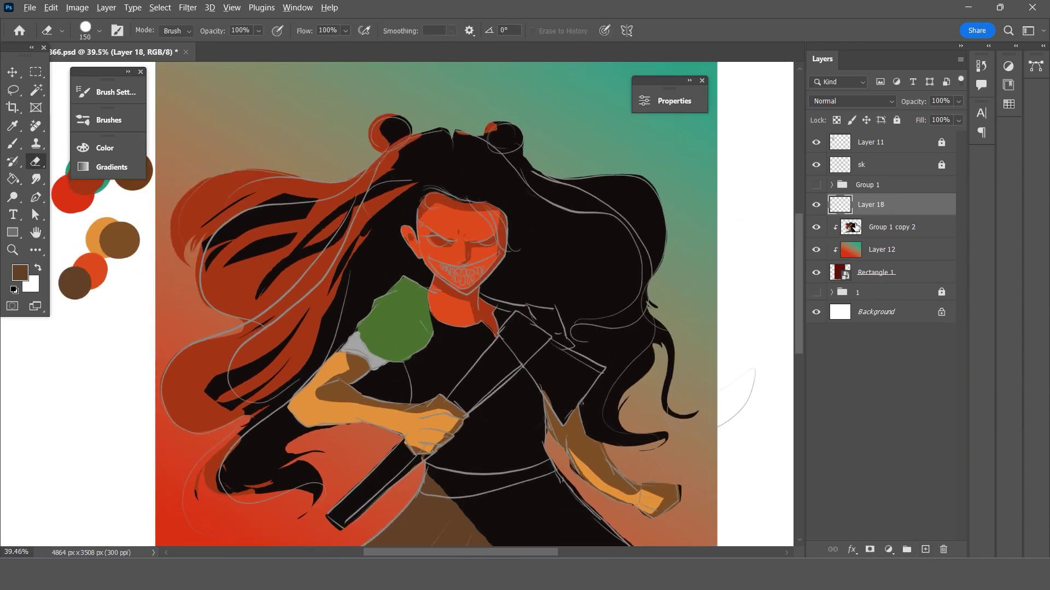
scroll(415, 260, "up", 1)
scroll(415, 259, "up", 1)
scroll(415, 259, "down", 1)
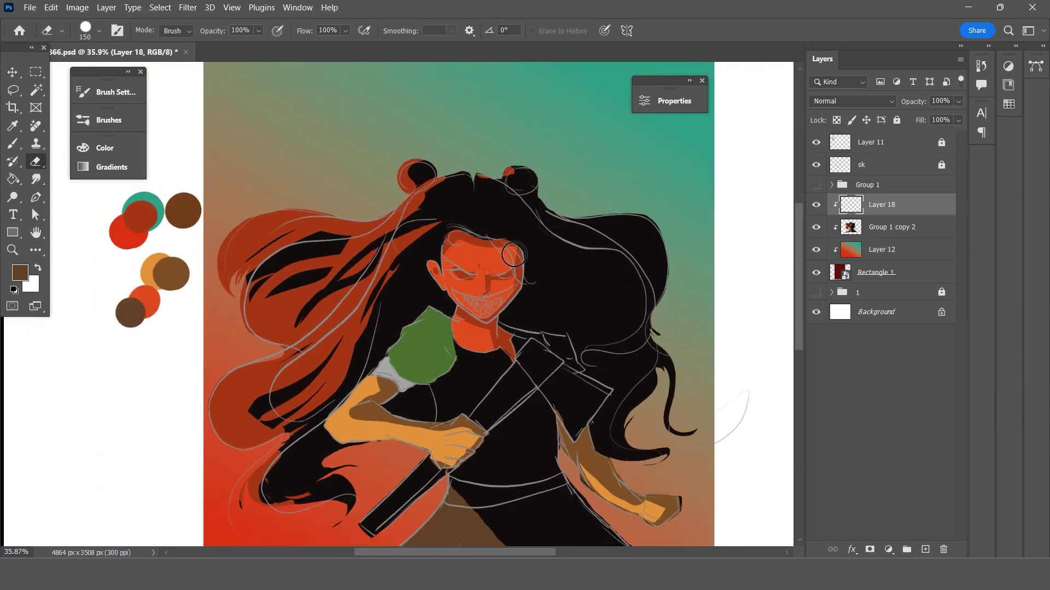
scroll(415, 259, "up", 1)
Sample black from the hair and set a fine size 3 brush.
left_click(12, 125)
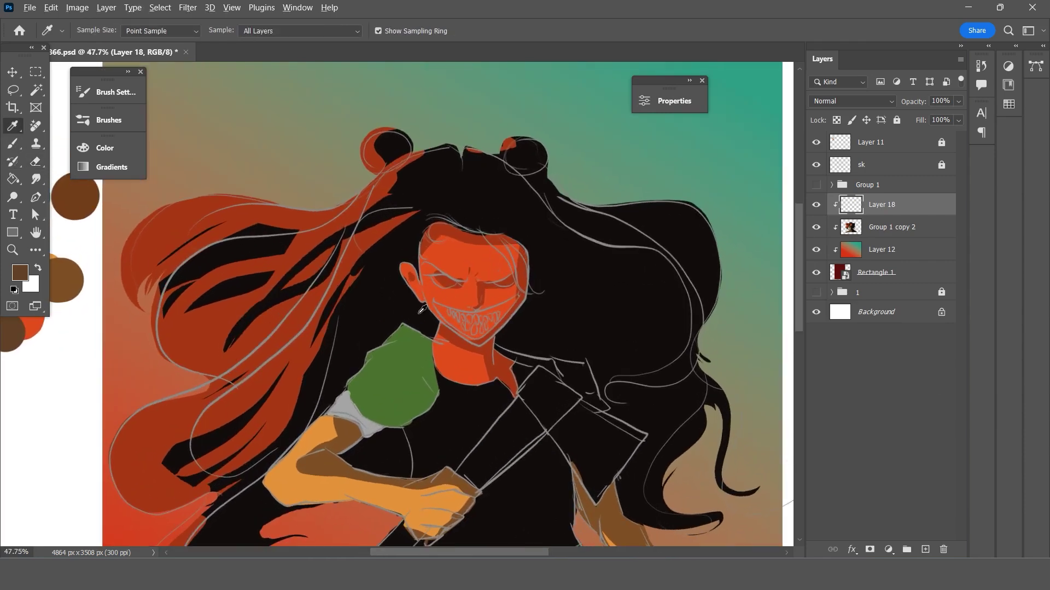
scroll(490, 197, "up", 2)
scroll(495, 198, "up", 3)
left_click(495, 198)
key("b")
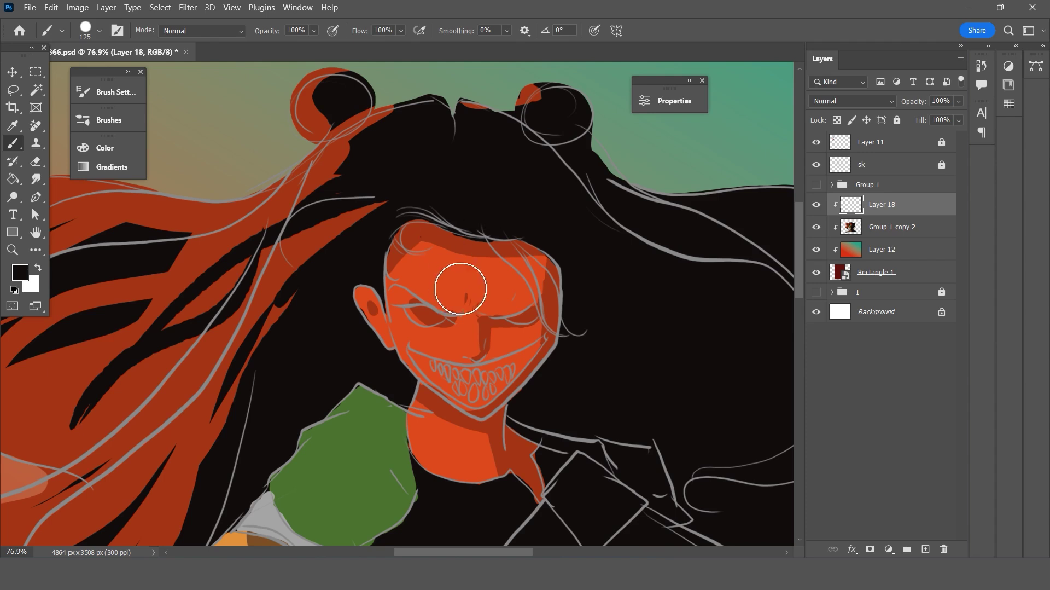
key("bracketleft")
key("bracketleft")
key("bracketleft")
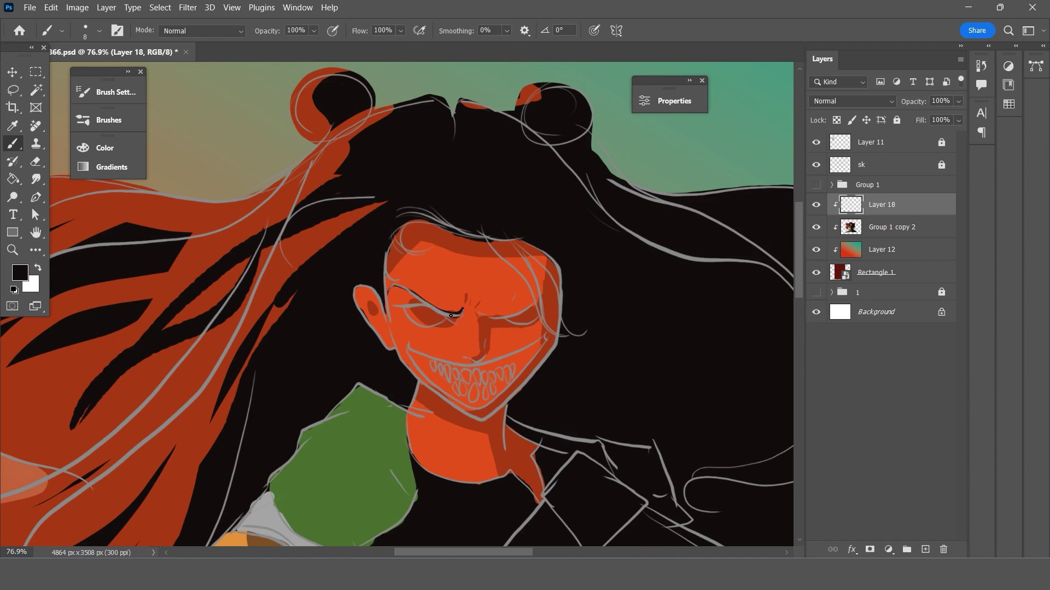
Ink thin black lines along both closed eyelids, undoing stray strokes.
key("ctrl+z")
key("ctrl+z")
left_click_drag(446, 321, 405, 312)
key("ctrl+z")
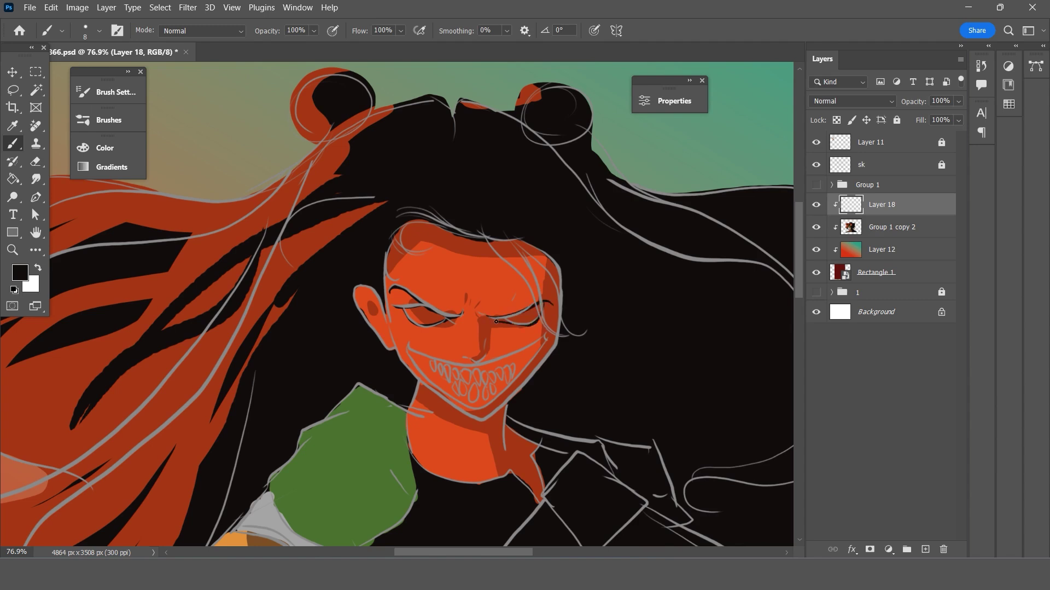
key("ctrl+z")
scroll(518, 336, "down", 1)
scroll(514, 321, "up", 1)
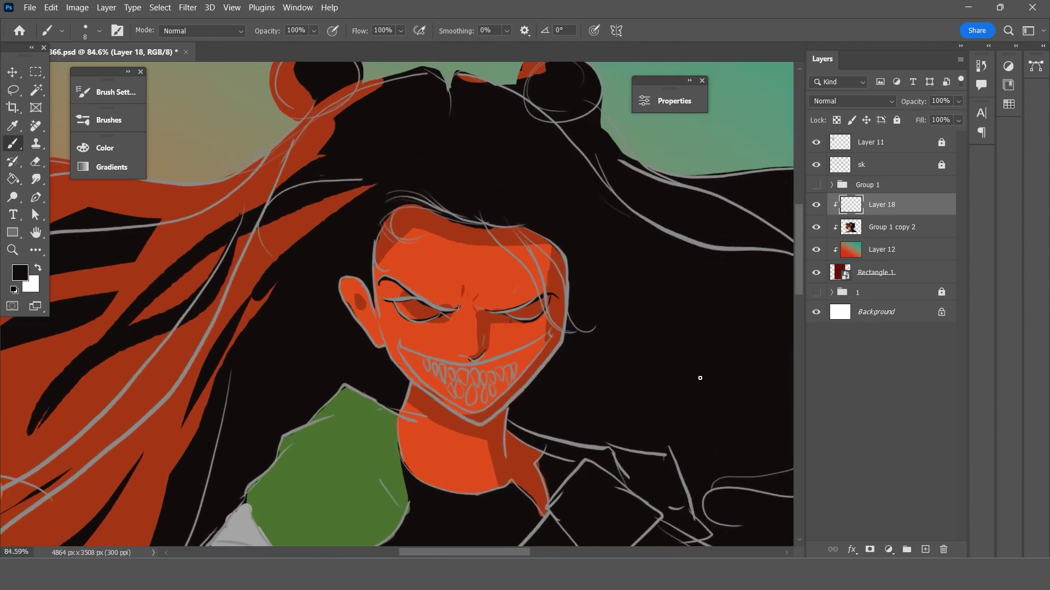
Set the foreground colour to a warm light grey, #cfc4c0.
key("i")
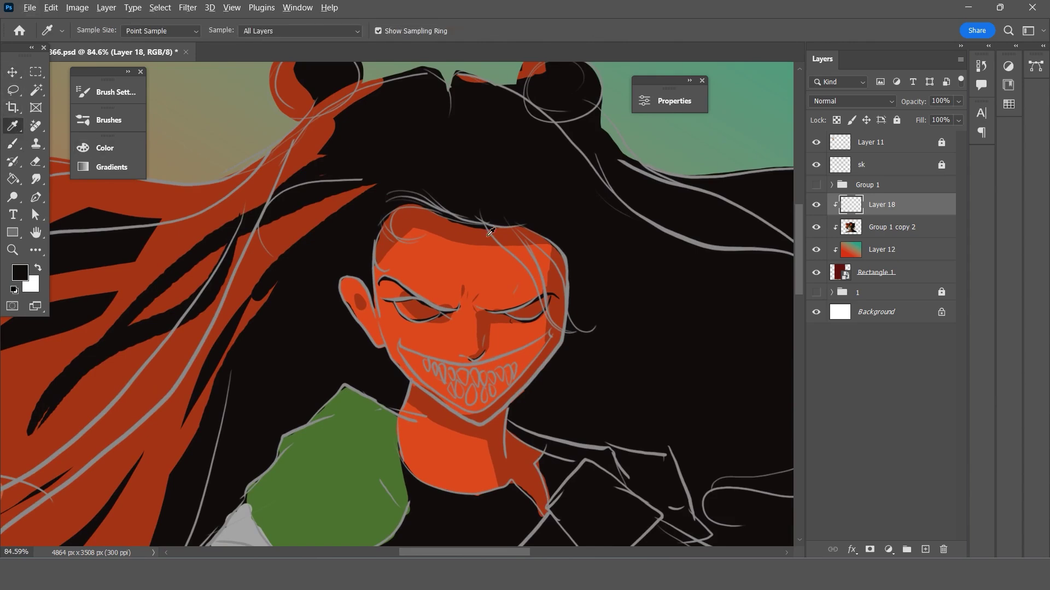
scroll(421, 310, "down", 1)
left_click(421, 309)
left_click(19, 272)
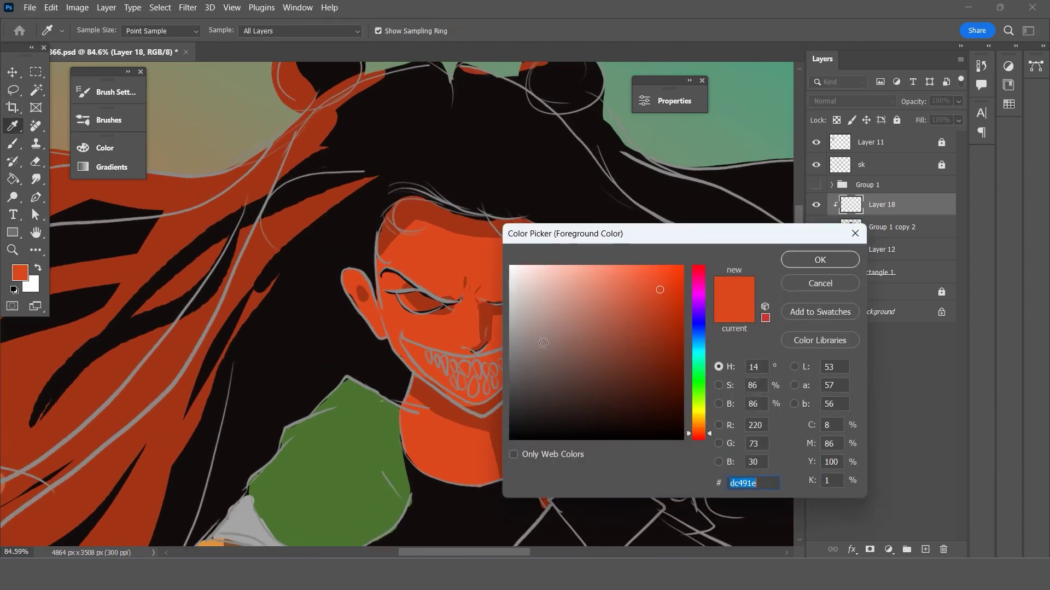
left_click(490, 301)
left_click(522, 297)
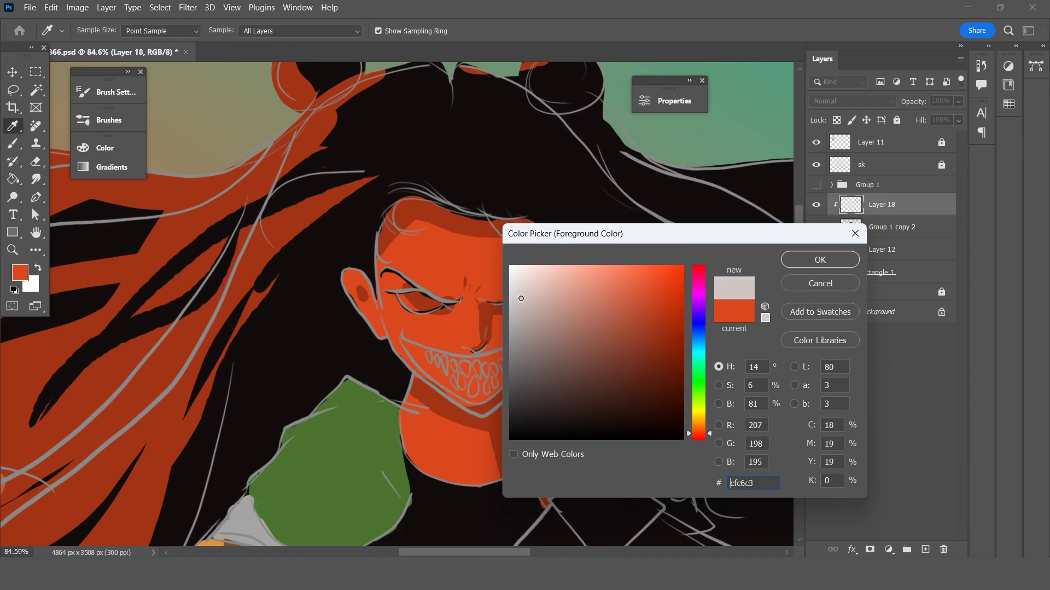
left_click(820, 259)
Paint a light grey highlight along the upper lip and the left mouth corner.
key("b")
scroll(189, 302, "up", 1)
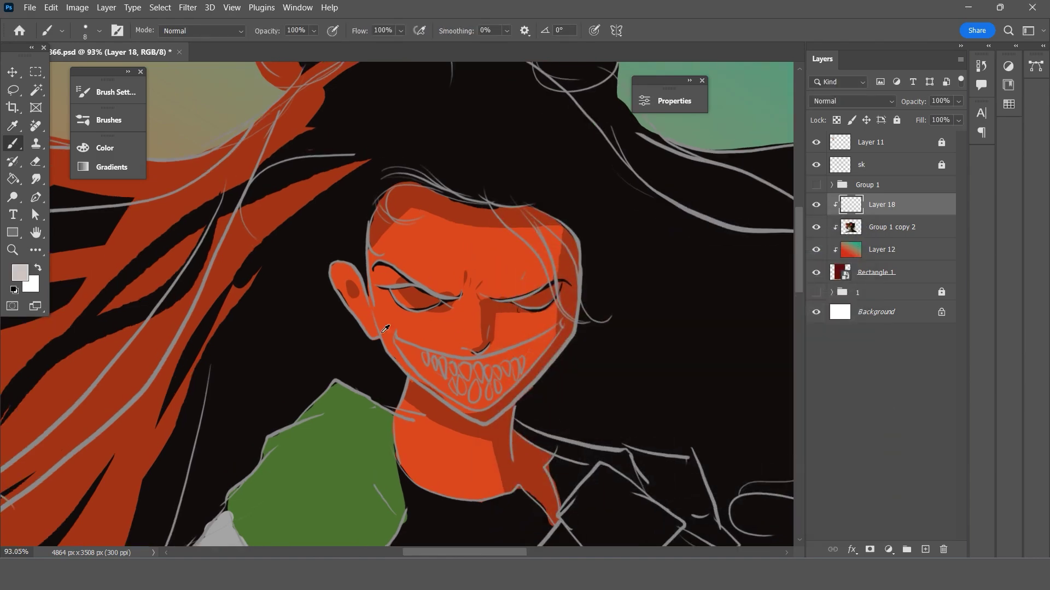
scroll(405, 336, "up", 1)
scroll(402, 350, "up", 1)
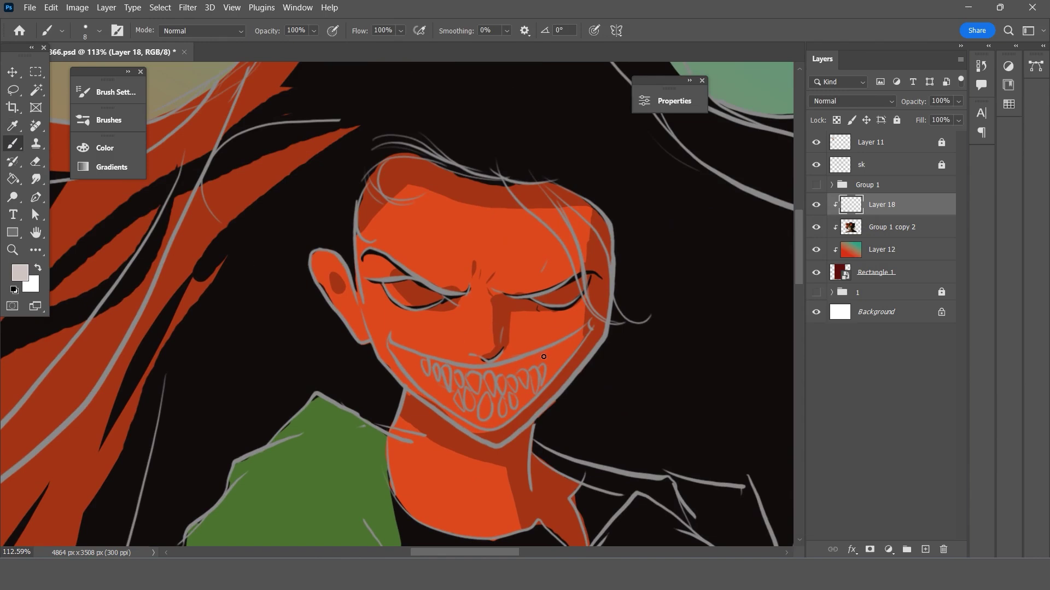
left_click_drag(528, 369, 588, 327)
mouse_move(534, 363)
left_mouse_down()
mouse_move(418, 359)
mouse_move(395, 345)
mouse_move(446, 401)
left_mouse_up()
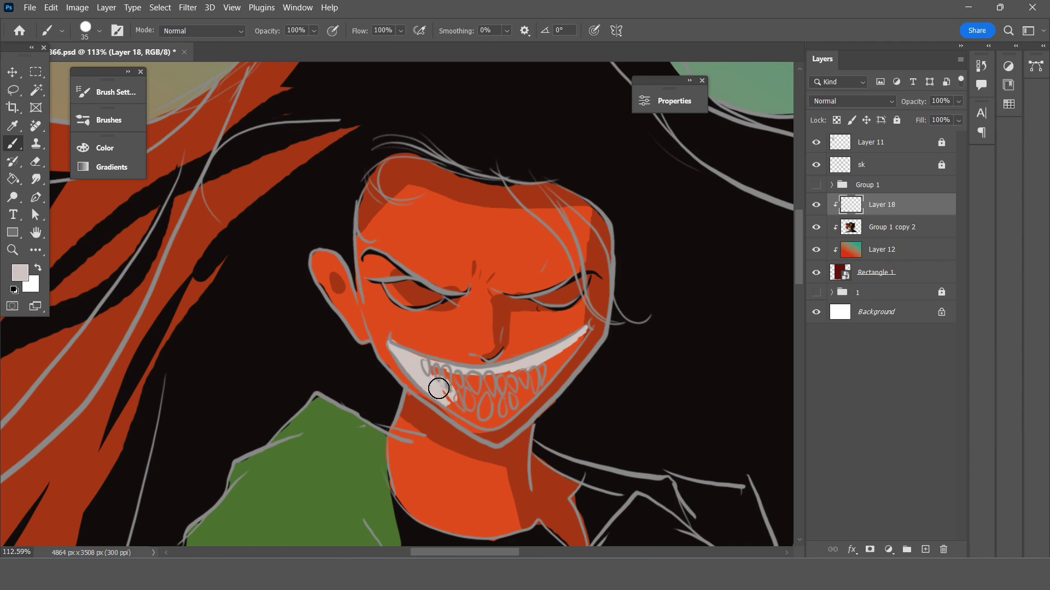
mouse_move(441, 382)
left_mouse_down()
mouse_move(485, 417)
mouse_move(525, 387)
mouse_move(446, 387)
mouse_move(482, 393)
mouse_move(422, 371)
mouse_move(471, 399)
left_mouse_up()
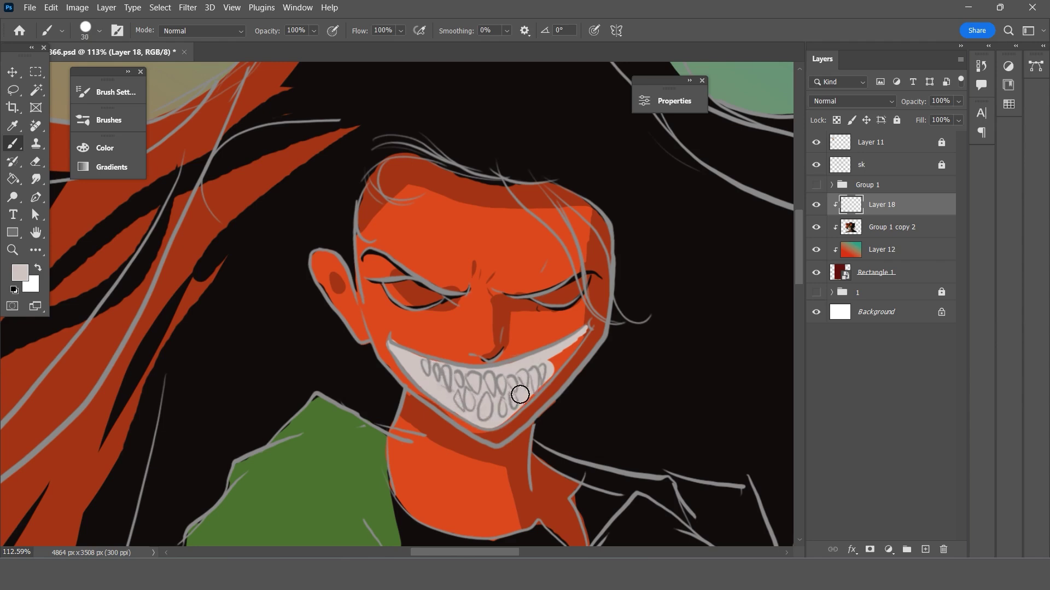
With a smaller brush, paint the lower-right teeth and mouth edge light grey.
key("bracketleft")
key("bracketleft")
key("bracketleft")
left_click_drag(507, 415, 552, 379)
left_click_drag(545, 382, 572, 343)
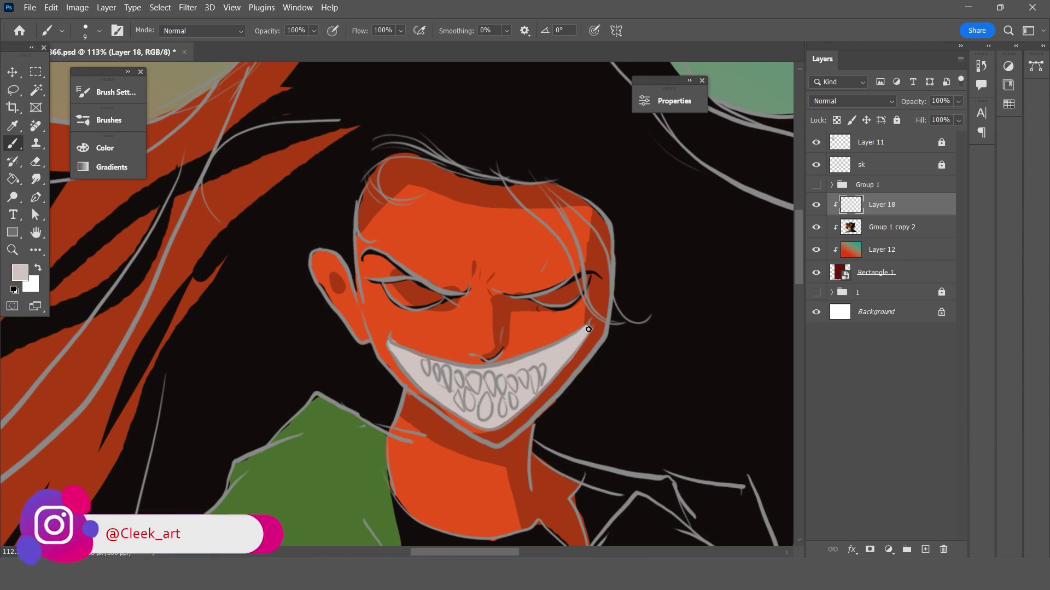
key("e")
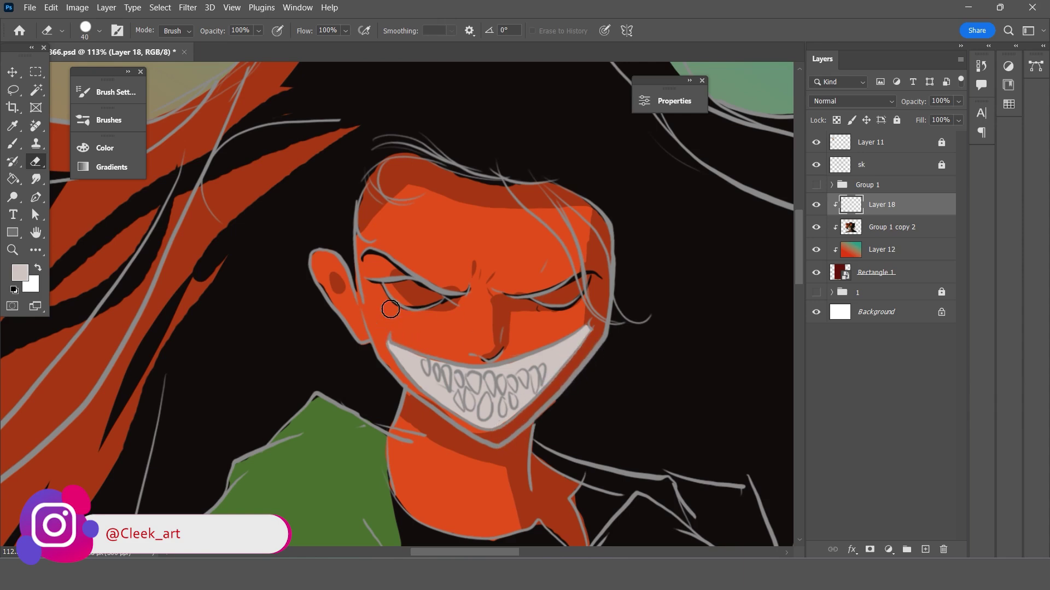
key("b")
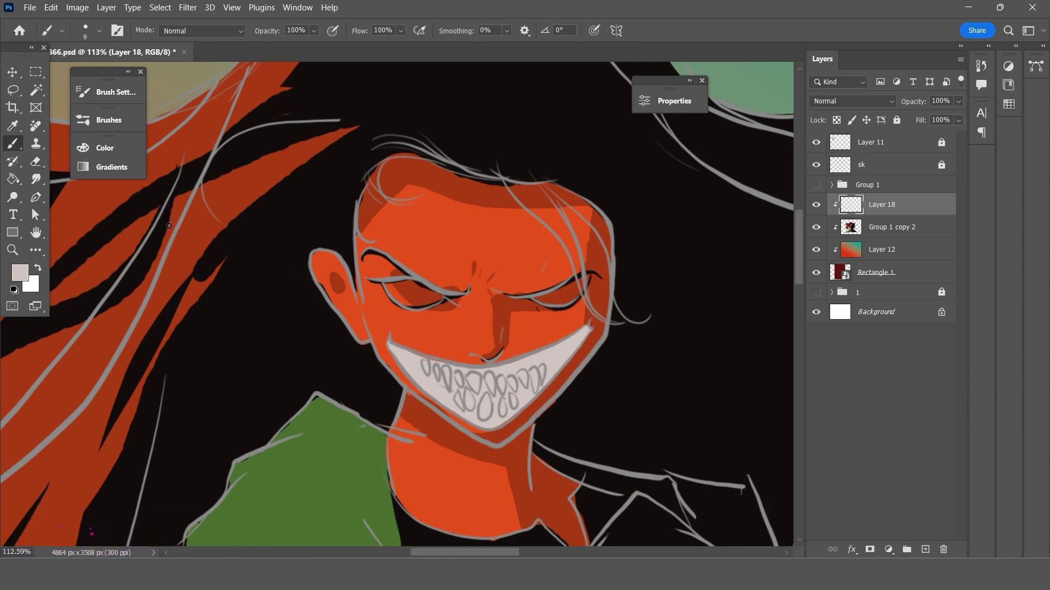
left_click(19, 272)
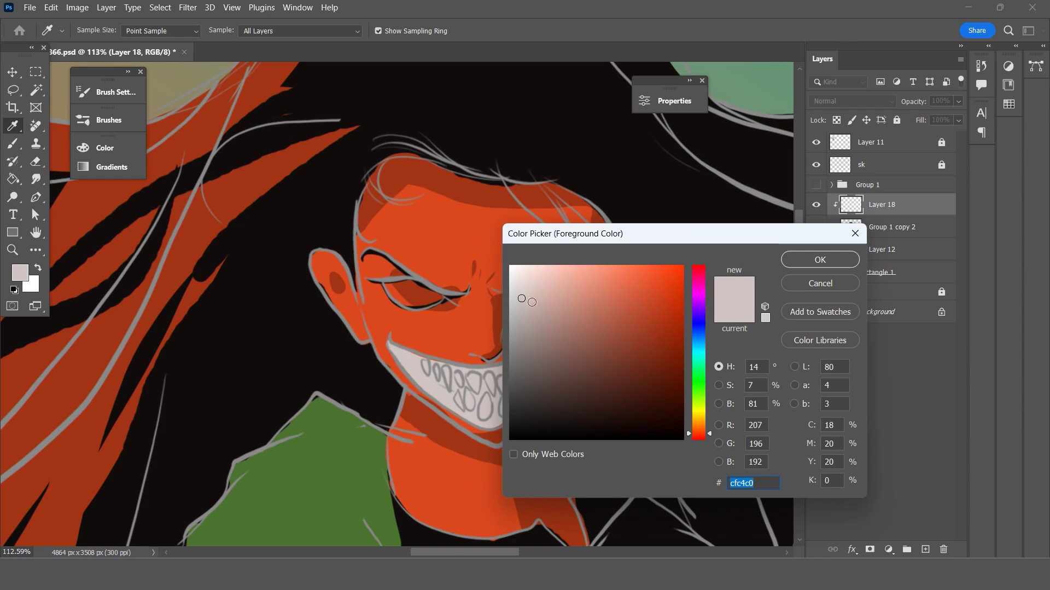
Pick muted pink #da947f and paint it over the upper and lower gums.
left_click_drag(532, 301, 582, 291)
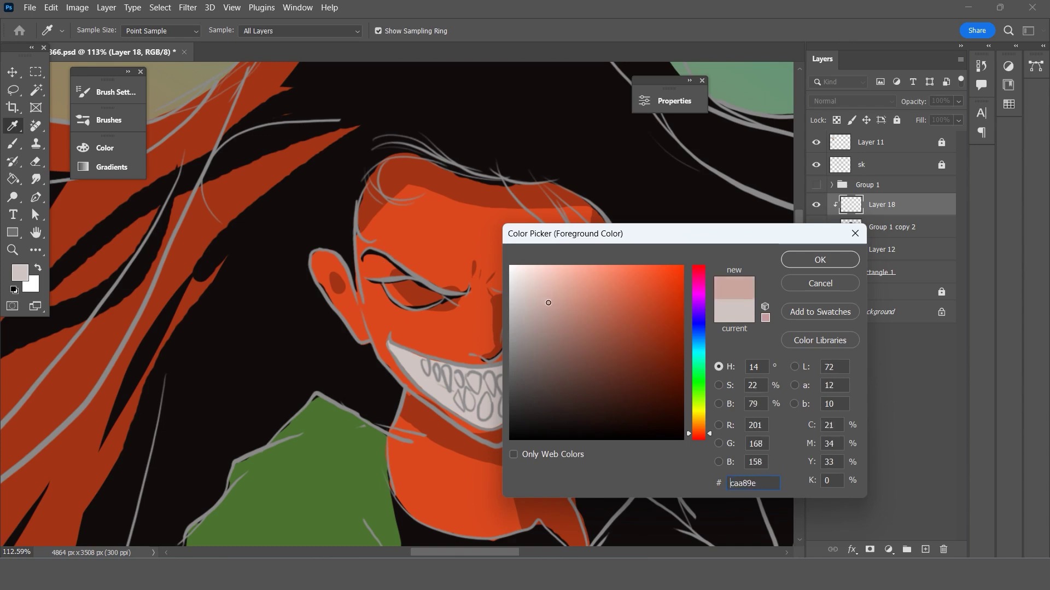
left_click(800, 268)
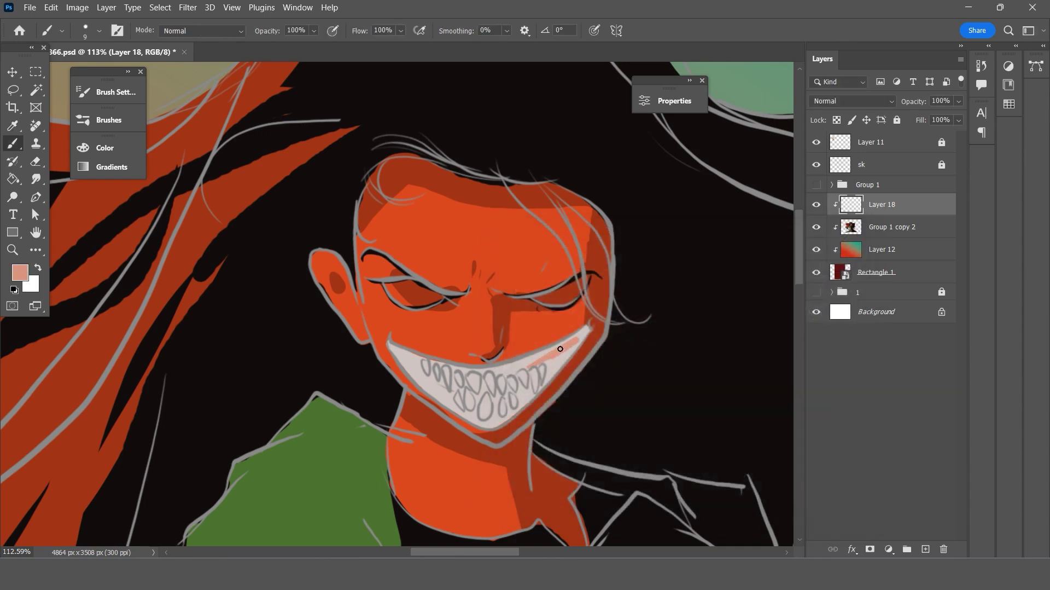
mouse_move(544, 356)
left_mouse_down()
mouse_move(473, 371)
mouse_move(460, 390)
left_mouse_up()
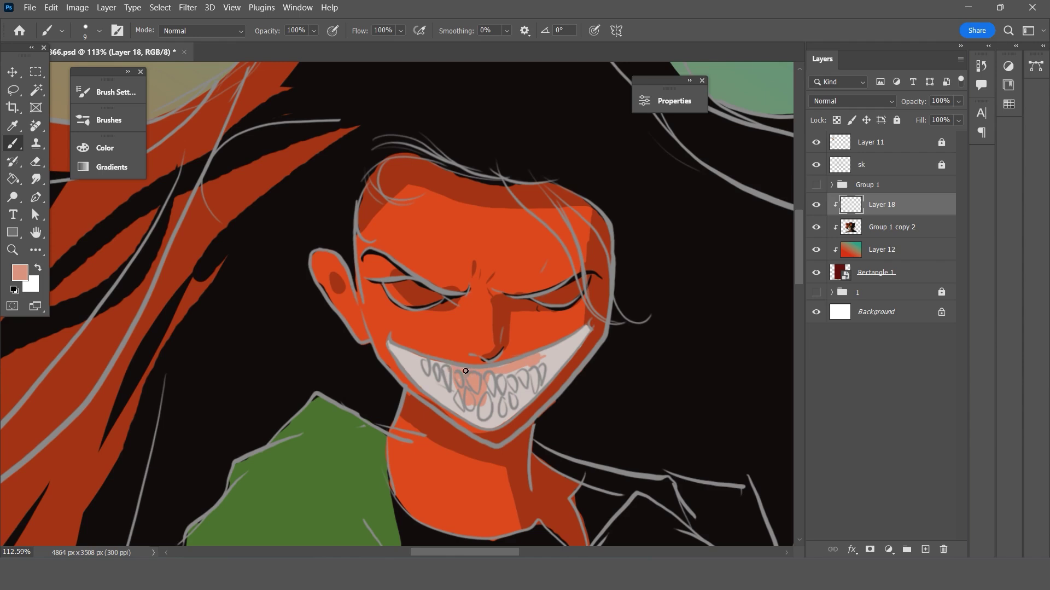
mouse_move(465, 371)
left_mouse_down()
mouse_move(432, 366)
mouse_move(462, 386)
left_mouse_up()
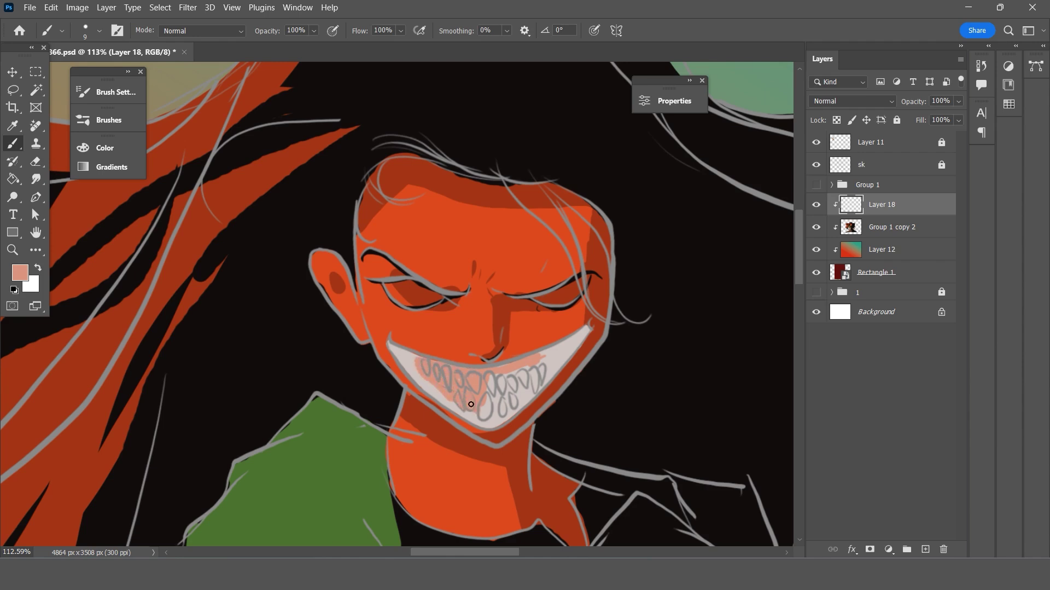
mouse_move(463, 407)
left_mouse_down()
mouse_move(493, 423)
mouse_move(548, 381)
mouse_move(496, 407)
mouse_move(519, 373)
mouse_move(548, 373)
left_mouse_up()
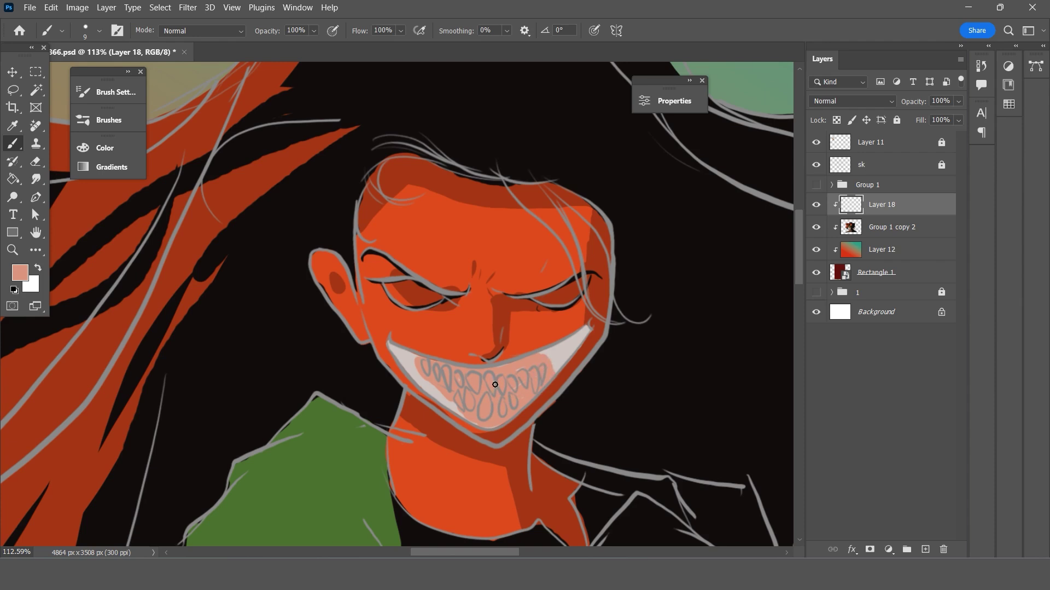
left_click_drag(457, 400, 465, 415)
left_click_drag(433, 384, 464, 409)
key("i")
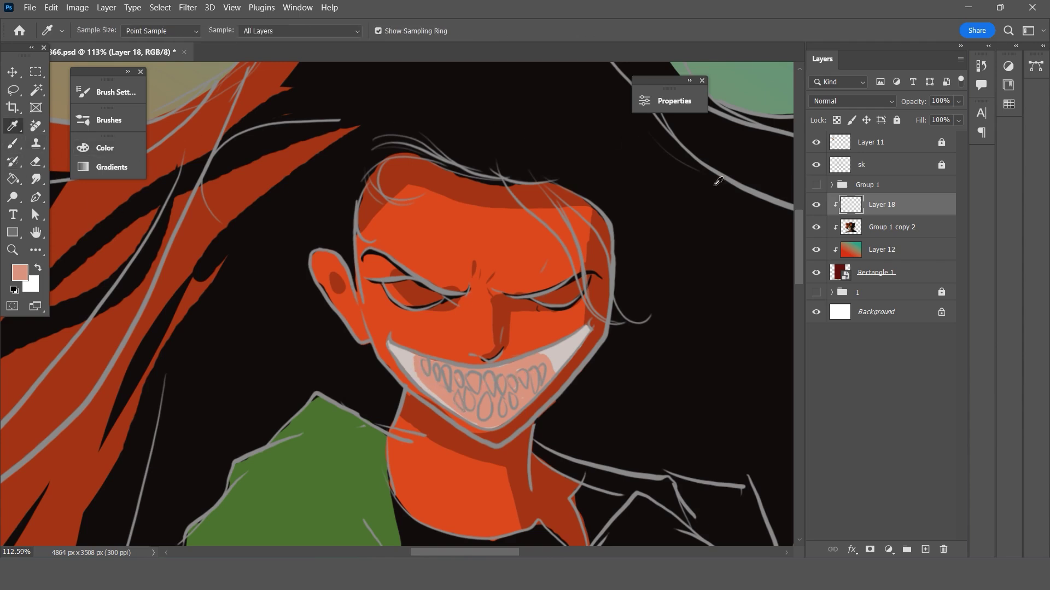
Sample black and lock transparent pixels on Layer 18.
left_click(689, 281)
key("b")
mouse_move(403, 362)
left_mouse_down()
mouse_move(408, 371)
mouse_move(394, 347)
left_mouse_up()
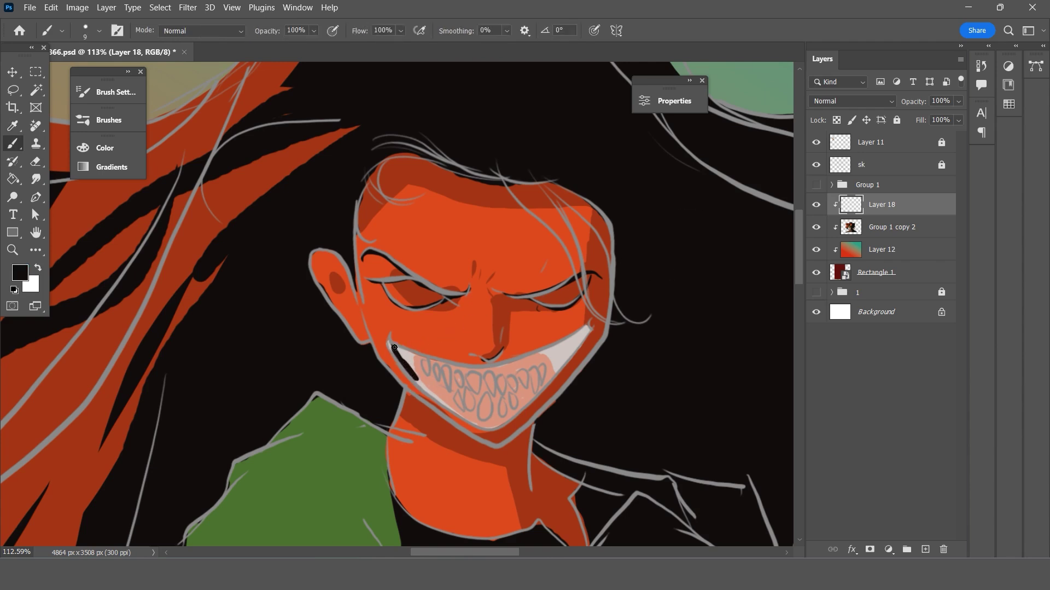
key("ctrl+z")
key("ctrl+z")
key("ctrl+z")
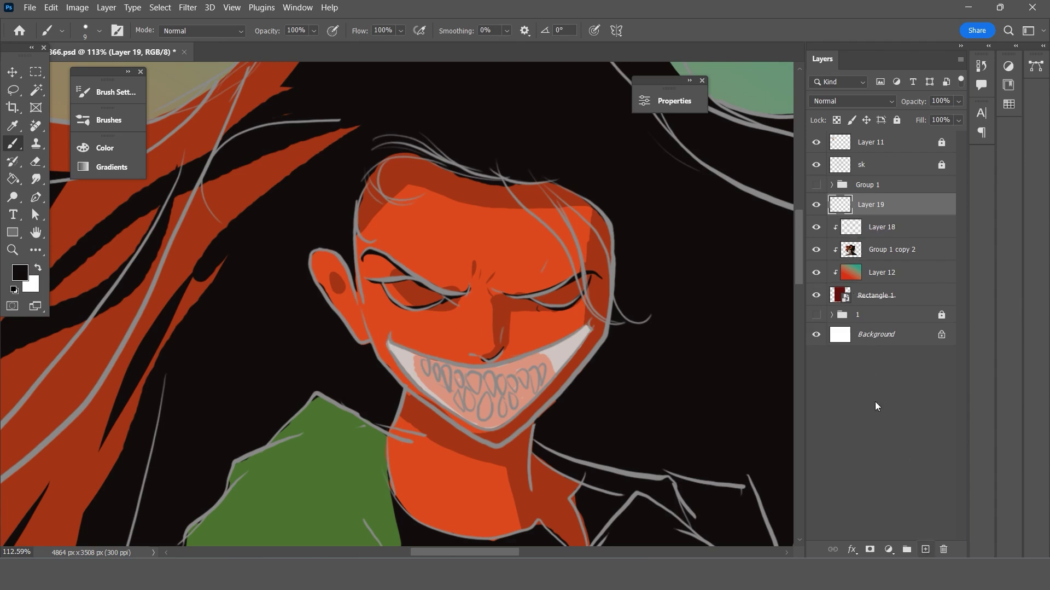
left_click(873, 220)
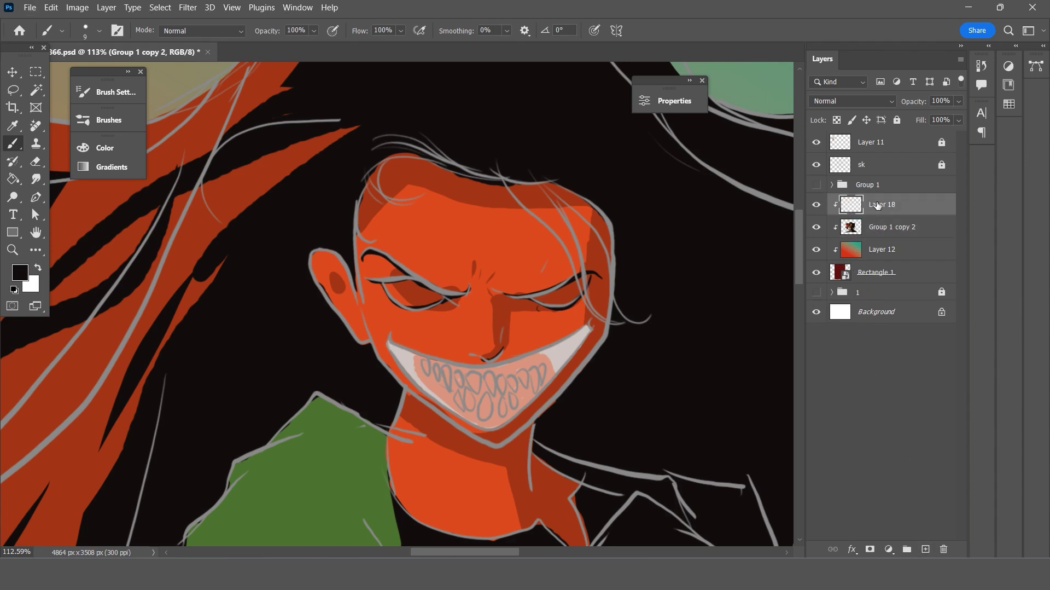
left_click(837, 119)
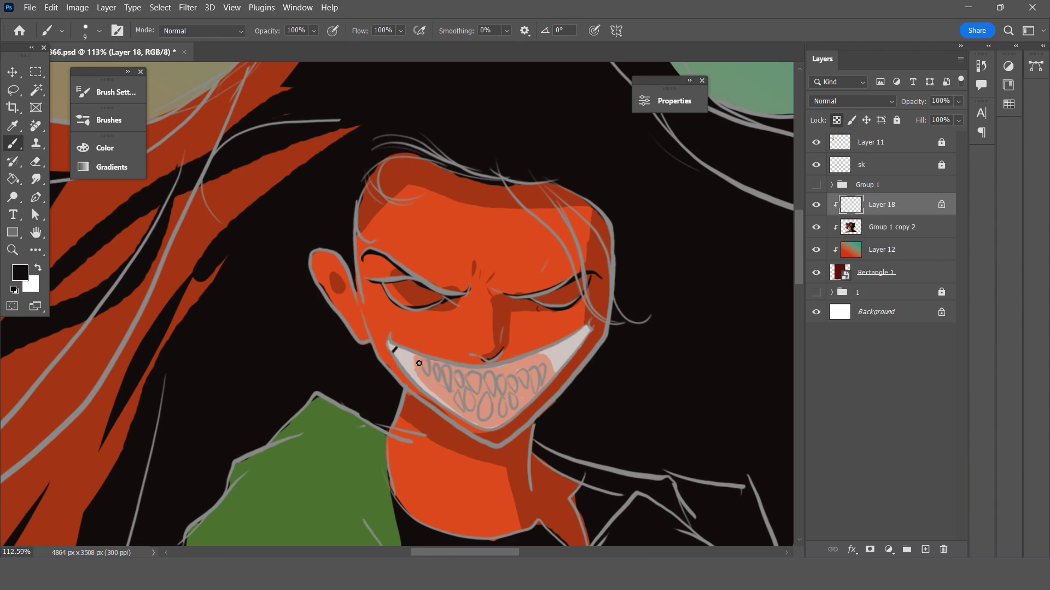
Paint dark edges along the lips, mouth corners and lower teeth.
left_click_drag(388, 341, 407, 354)
mouse_move(416, 379)
left_mouse_down()
mouse_move(474, 424)
mouse_move(389, 335)
left_mouse_up()
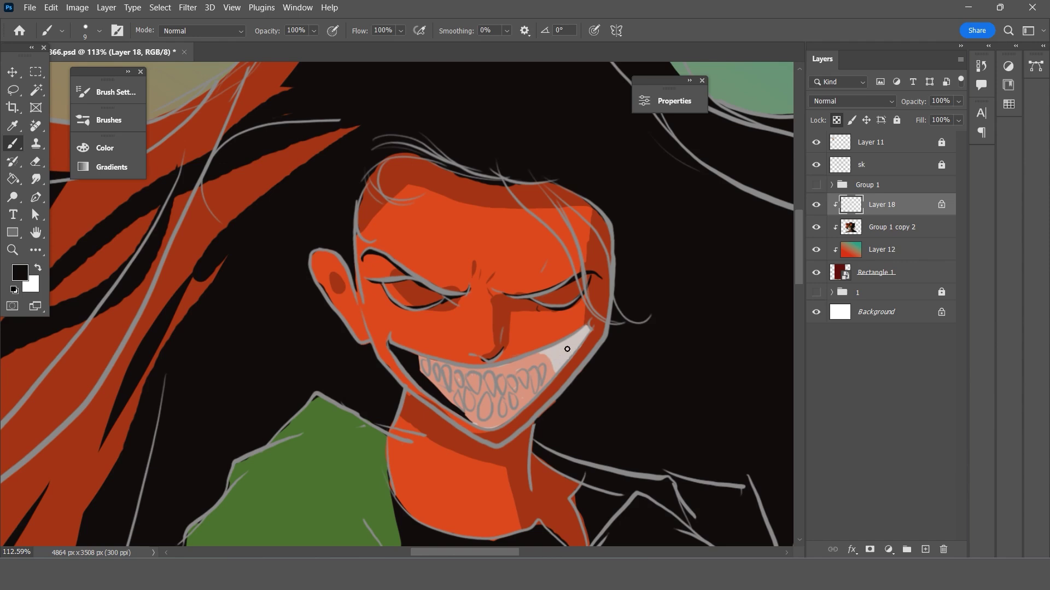
mouse_move(579, 335)
left_mouse_down()
mouse_move(528, 359)
mouse_move(591, 327)
mouse_move(561, 366)
mouse_move(564, 350)
mouse_move(552, 367)
mouse_move(551, 356)
mouse_move(548, 388)
mouse_move(430, 366)
left_mouse_up()
key("ctrl+z")
key("ctrl+z")
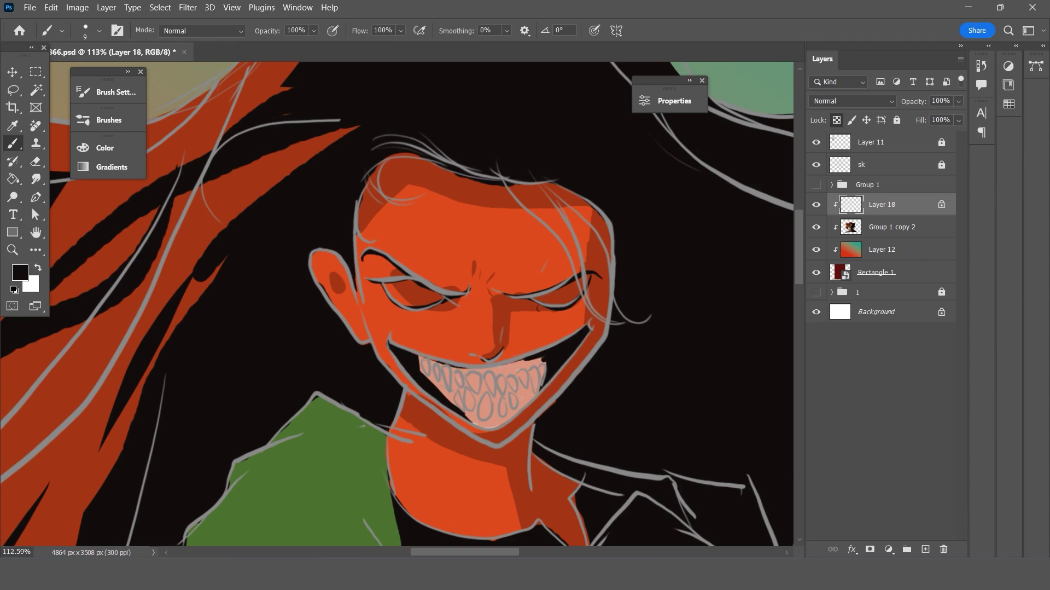
left_click_drag(536, 393, 495, 430)
left_click_drag(448, 402, 496, 428)
left_click(21, 271)
Sample light grey from the canvas and paint each tooth shape over the pink.
left_click(494, 298)
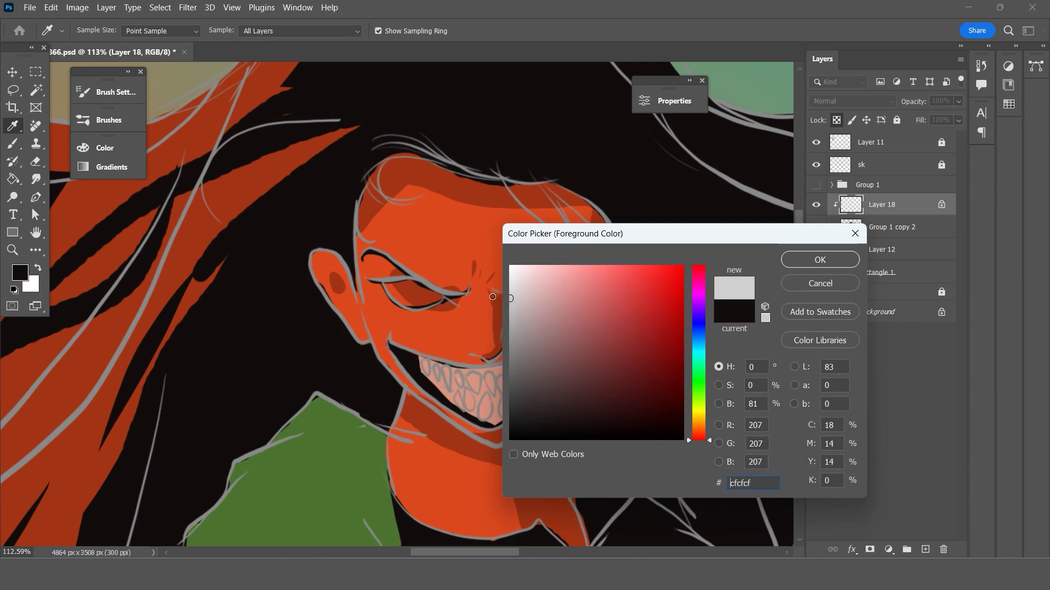
left_click(785, 257)
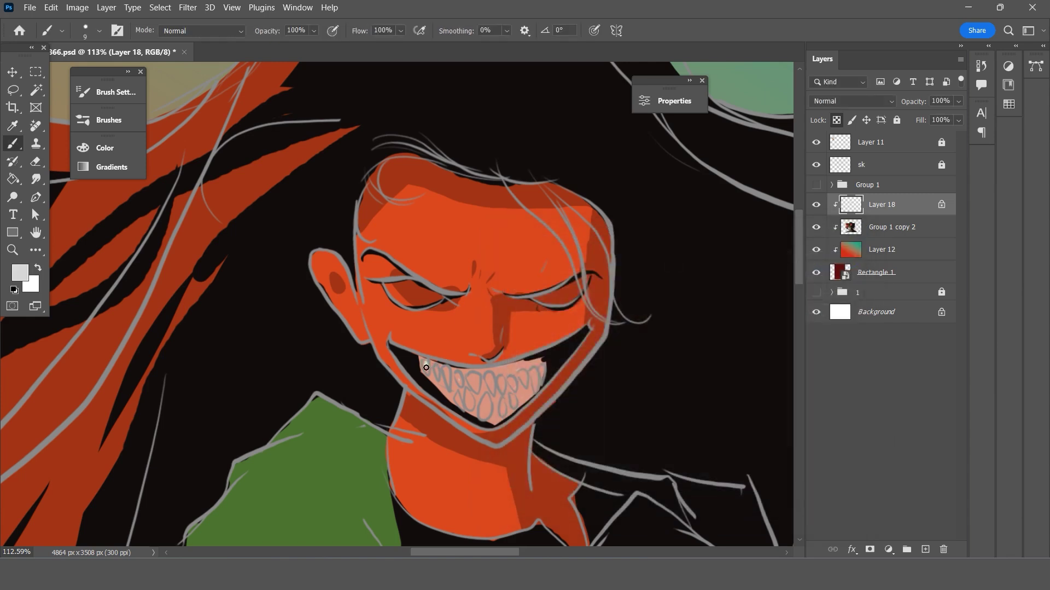
key("ctrl+z")
left_click_drag(475, 384, 474, 383)
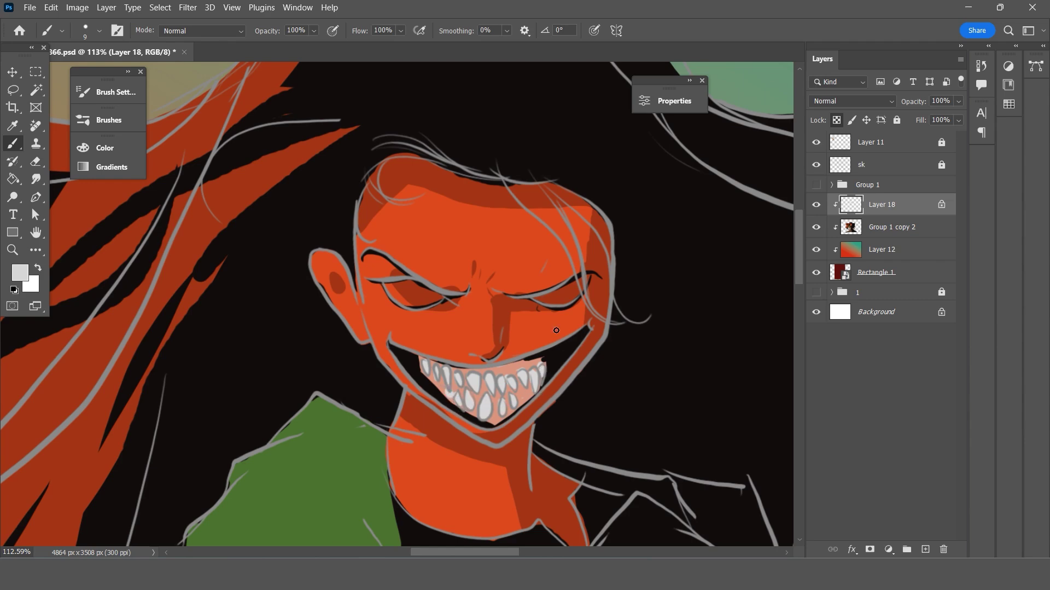
scroll(556, 330, "down", 5)
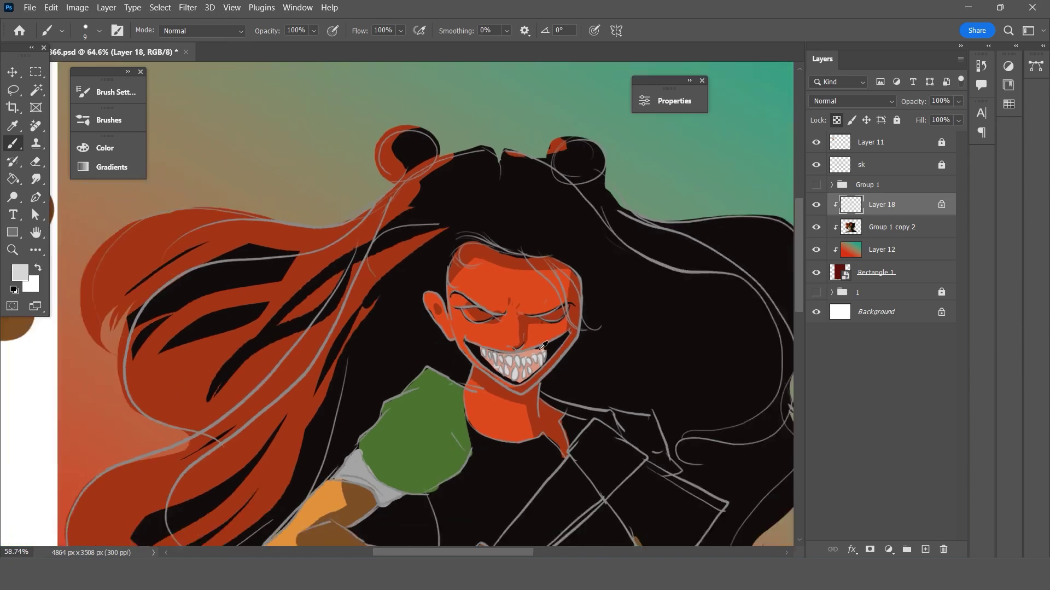
Eyedrop the orange-red skin colour from the face.
scroll(550, 334, "up", 4)
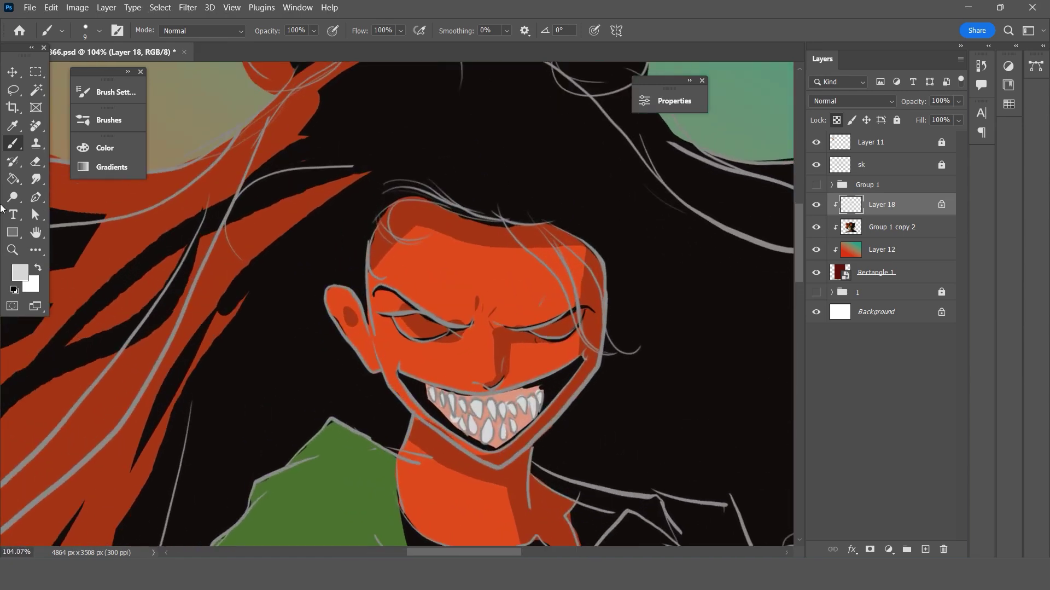
key("i")
left_click(416, 263)
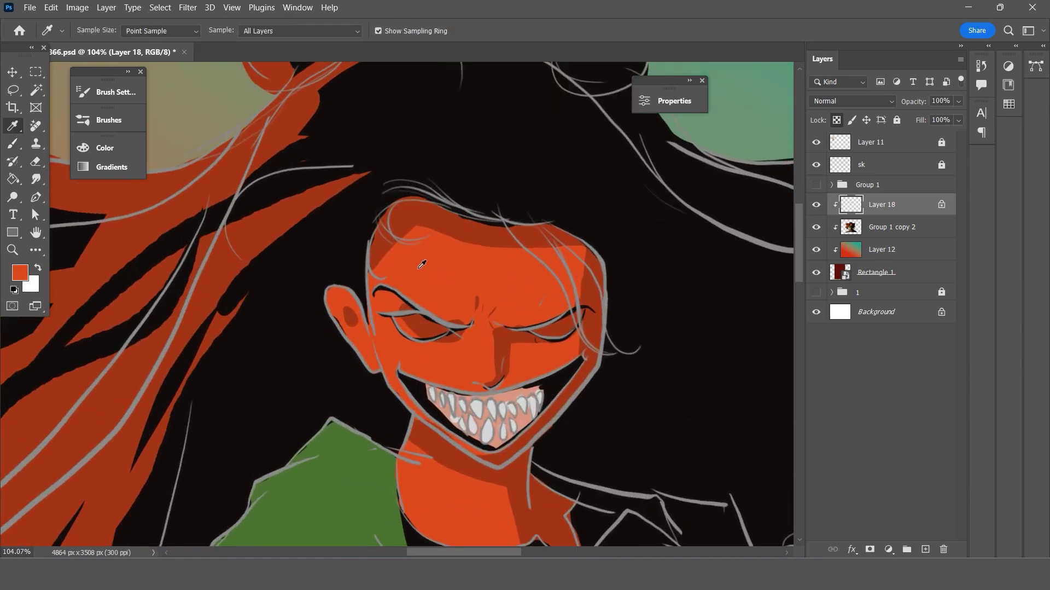
scroll(422, 264, "down", 3)
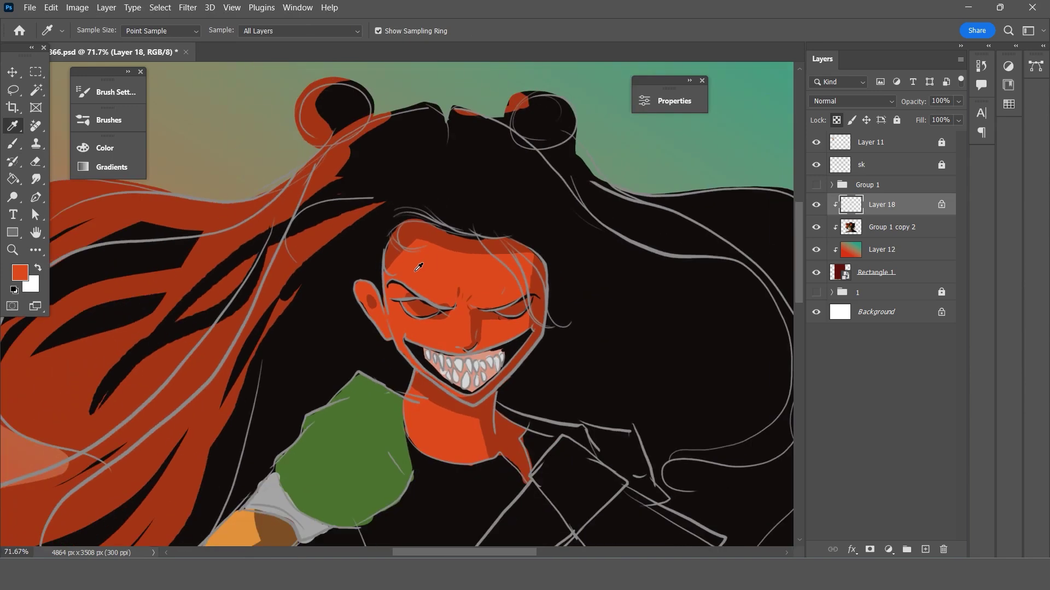
scroll(459, 317, "down", 5)
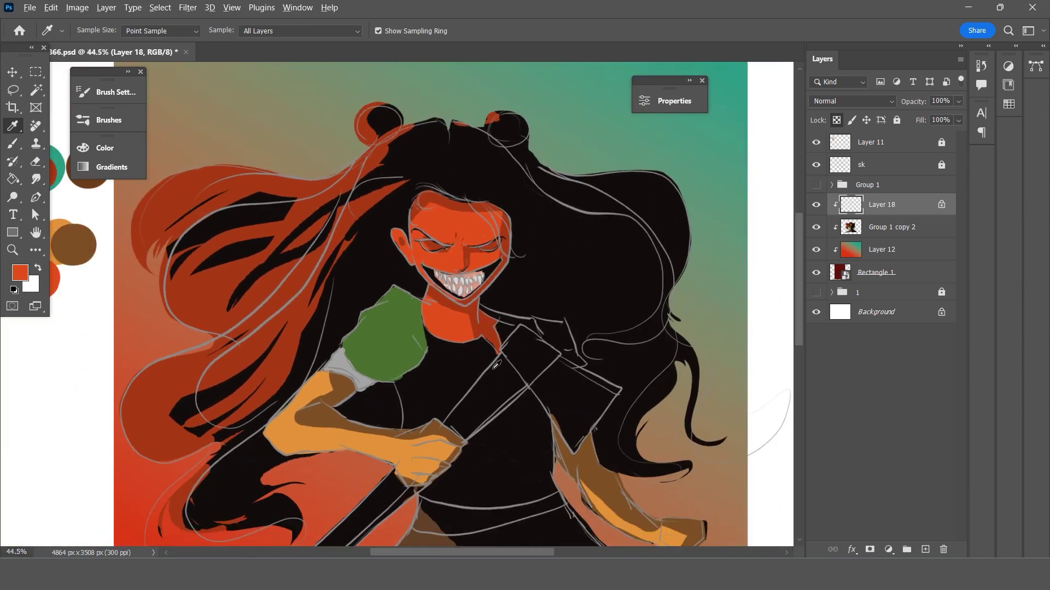
scroll(760, 290, "down", 1)
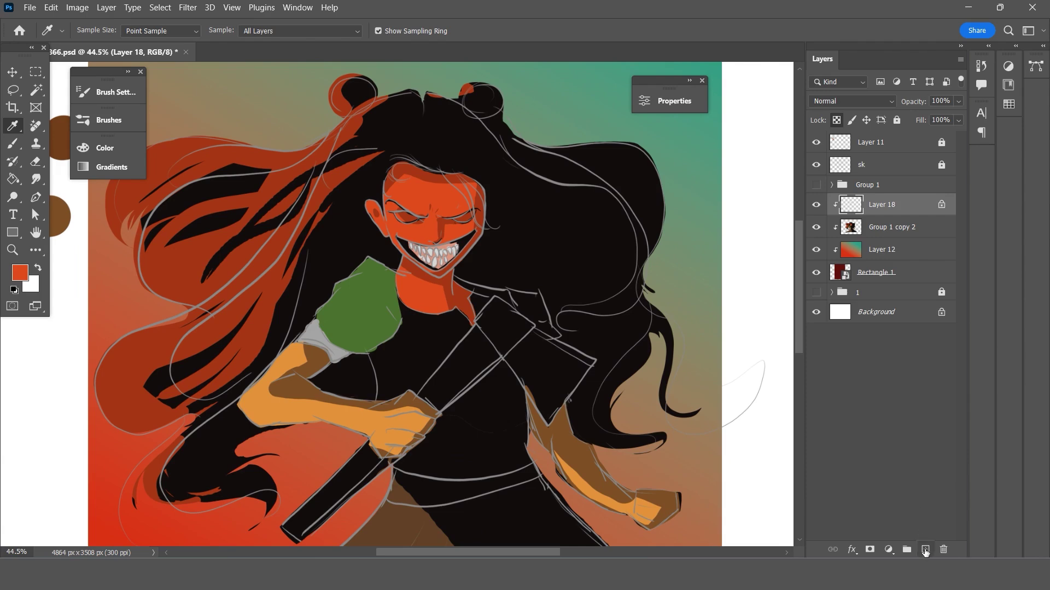
Add a new Layer 19 clipped to Layer 18.
left_click(926, 549)
left_click(870, 210, "alt")
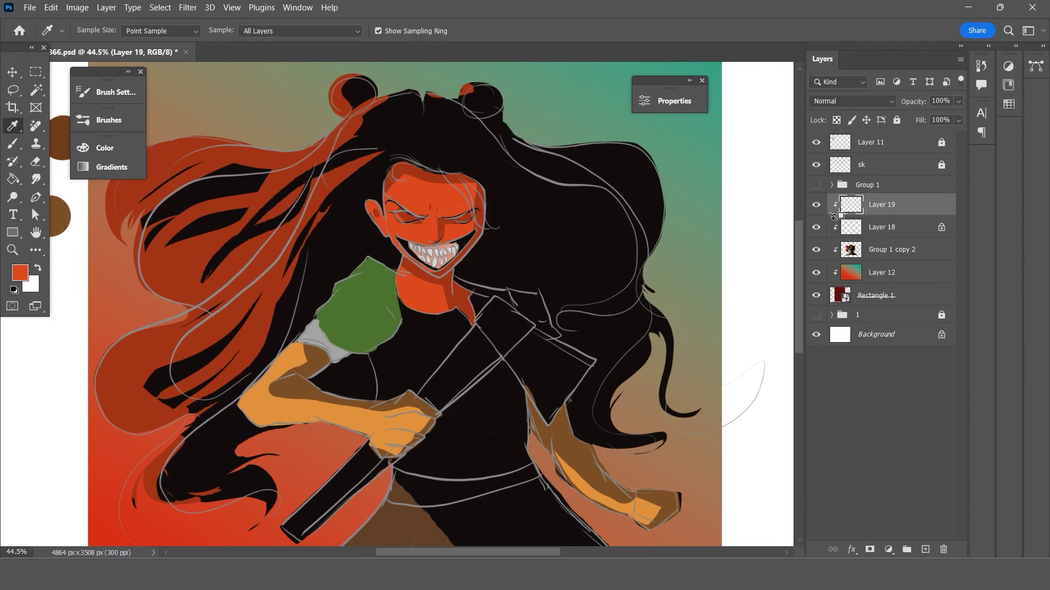
scroll(487, 317, "up", 1)
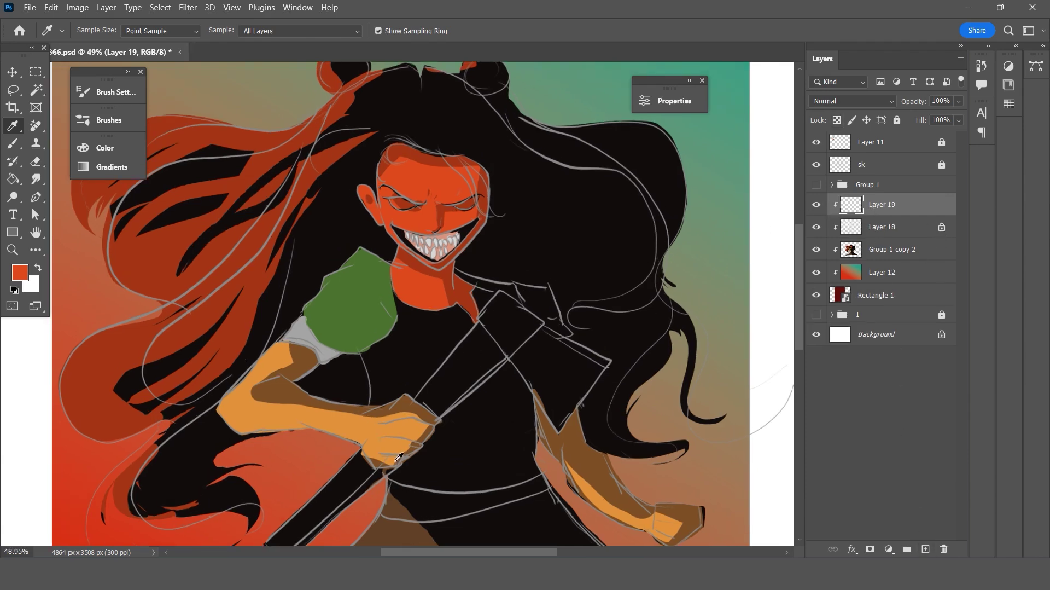
scroll(377, 432, "down", 2)
scroll(359, 411, "up", 1)
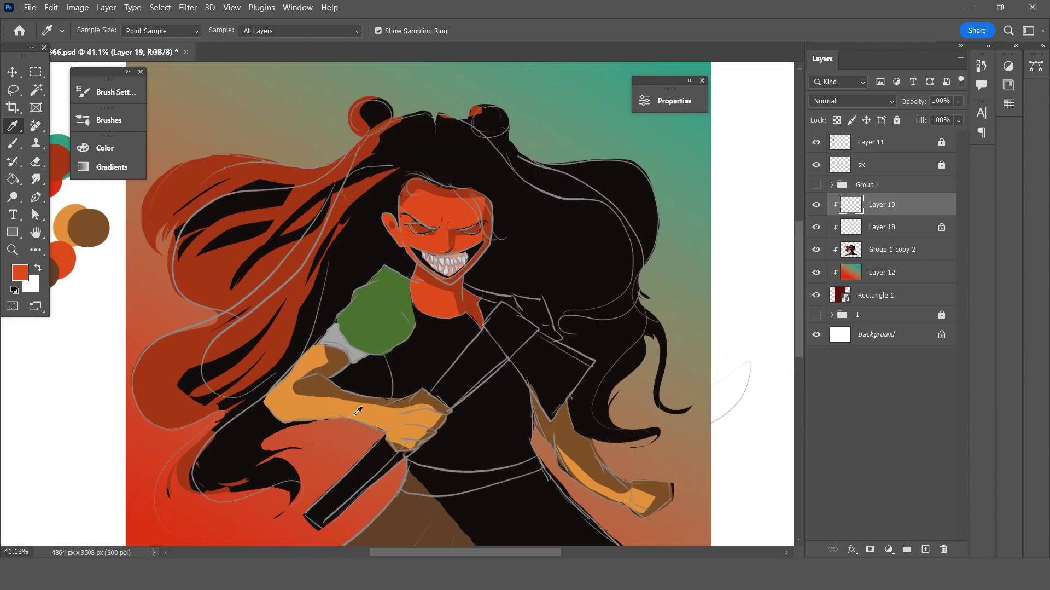
scroll(359, 411, "up", 1)
scroll(230, 344, "down", 2)
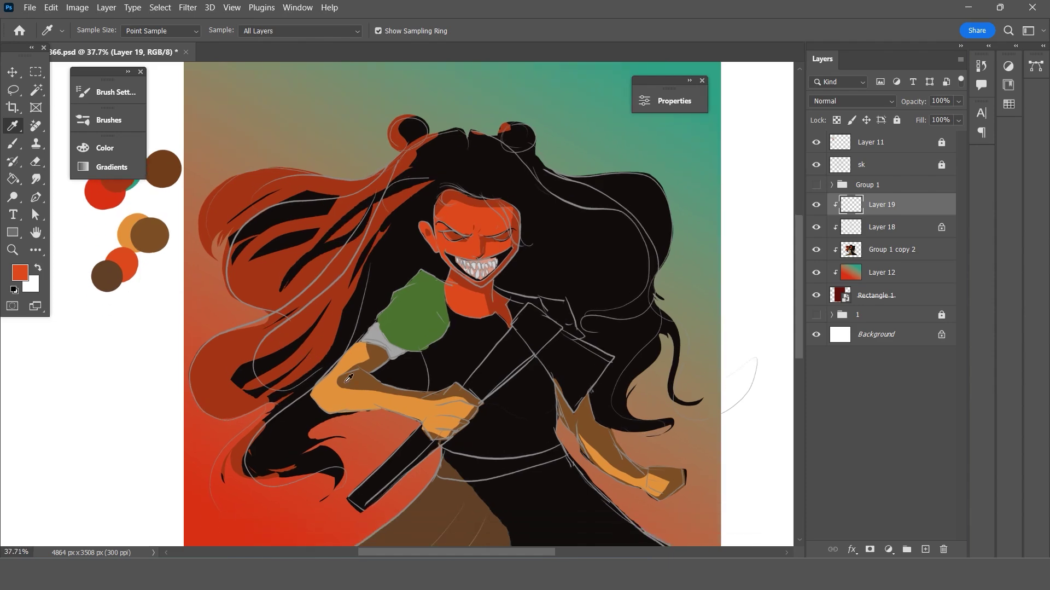
scroll(260, 487, "up", 1)
scroll(408, 419, "up", 1)
Sample the arm's orange, then pick muted tan #b48149 as foreground colour.
left_click(371, 355)
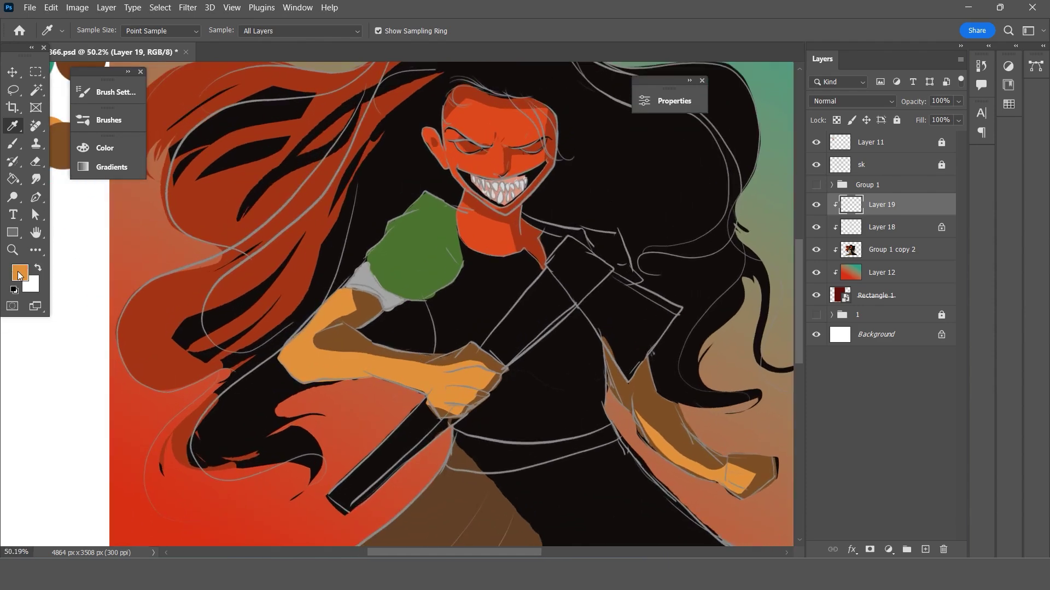
left_click(19, 273)
mouse_move(648, 305)
left_mouse_down()
mouse_move(585, 315)
mouse_move(618, 324)
left_mouse_up()
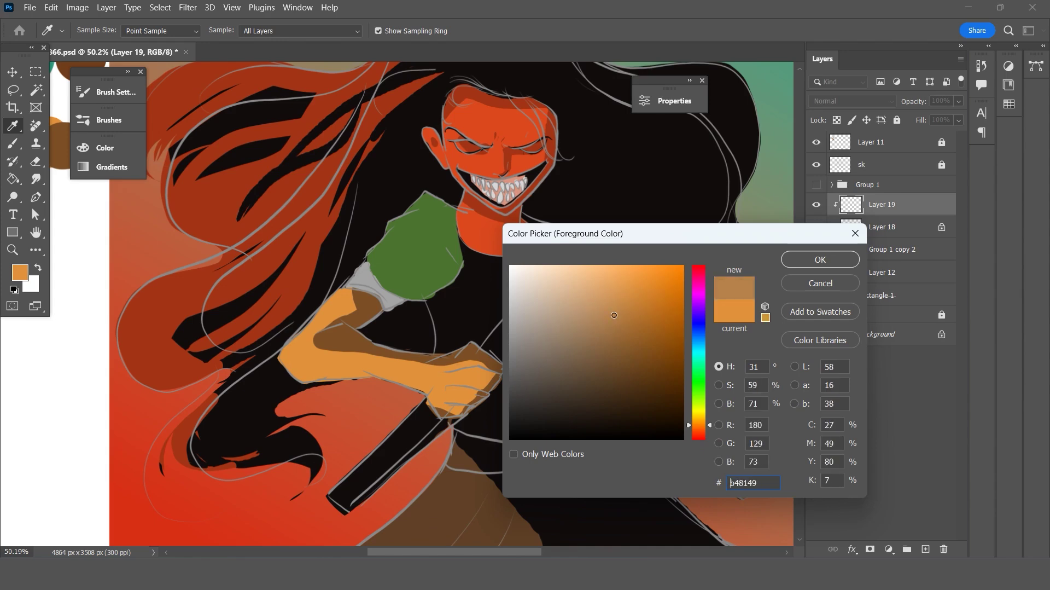
Apply the new tan-brown colour and test-paint the axe handle with an 80 px brush, then undo it.
left_click(819, 259)
key("b")
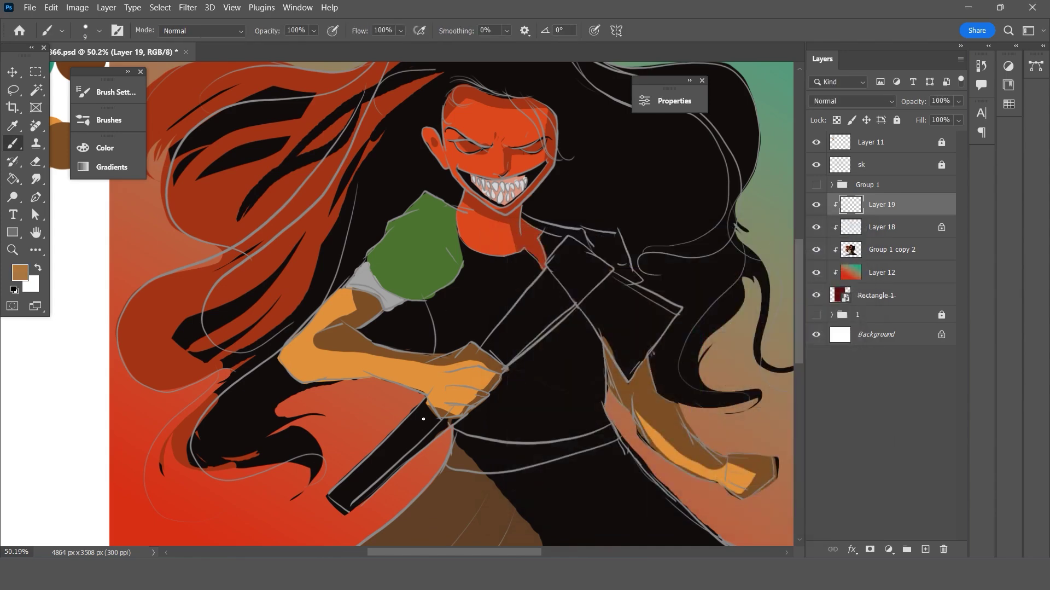
left_click_drag(392, 454, 434, 414)
left_click_drag(432, 410, 382, 458)
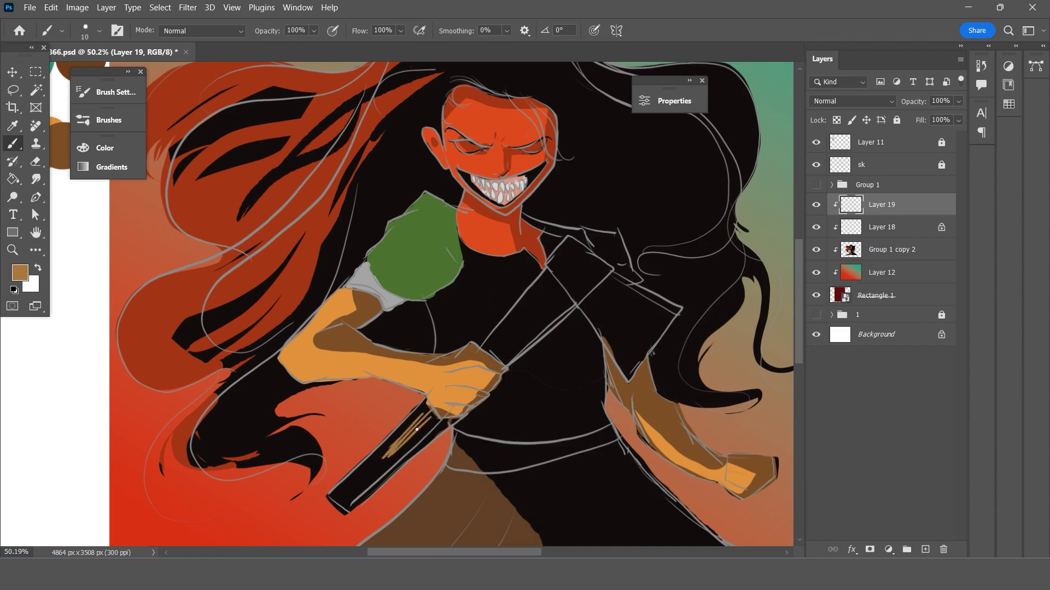
key("bracketright")
key("bracketright")
key("bracketright")
mouse_move(424, 420)
left_mouse_down()
mouse_move(432, 410)
mouse_move(343, 507)
left_mouse_up()
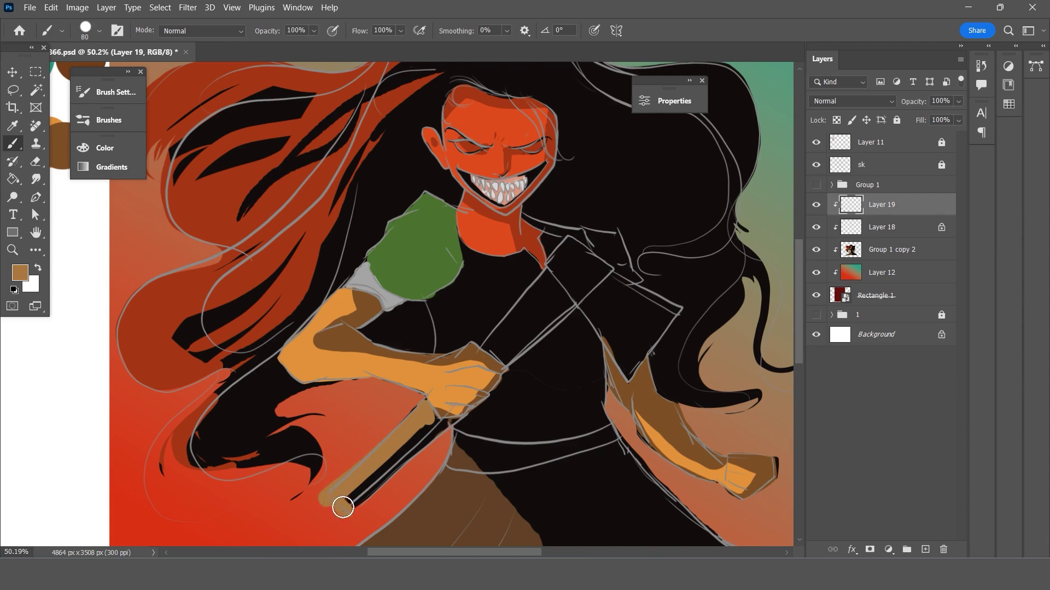
key("ctrl+z")
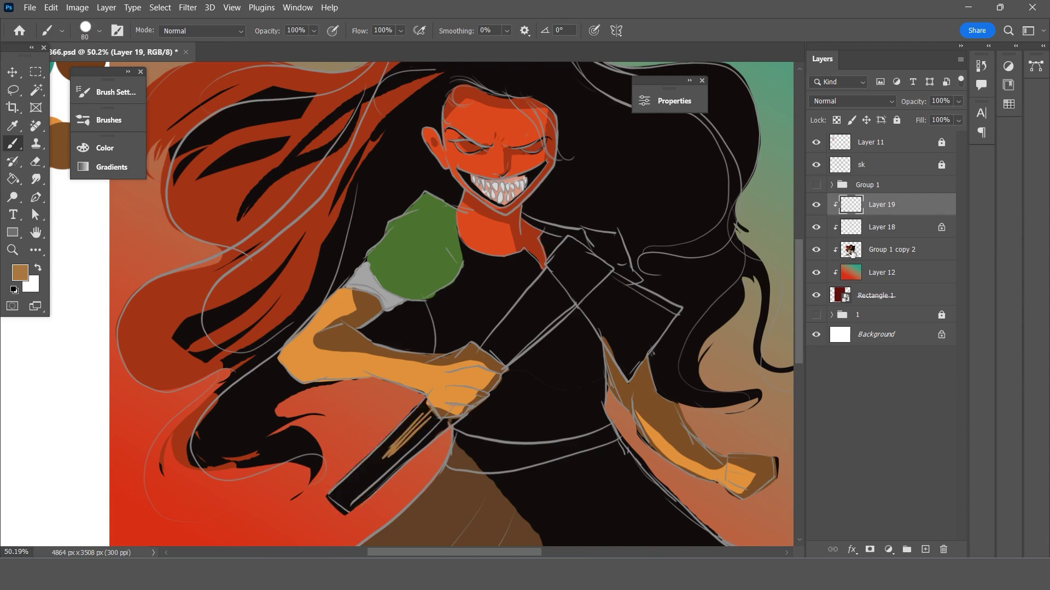
Remove the leftover tan streaks and try painting the handle on a new layer above Group 1 copy 2.
left_click(869, 254)
key("ctrl+z")
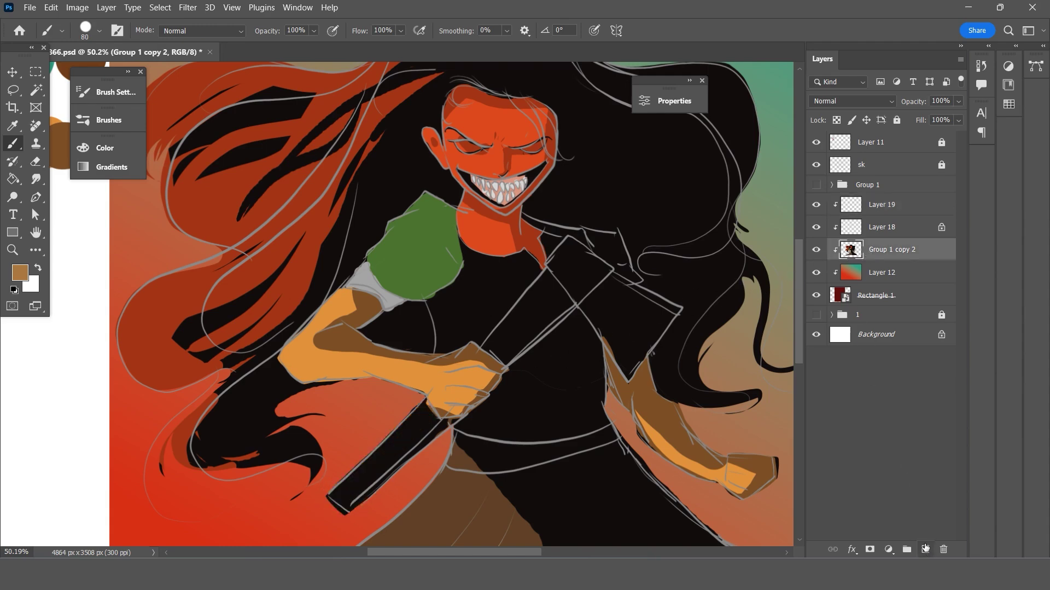
left_click(924, 547)
mouse_move(391, 452)
left_mouse_down()
mouse_move(334, 489)
mouse_move(342, 483)
left_mouse_up()
key("ctrl+z")
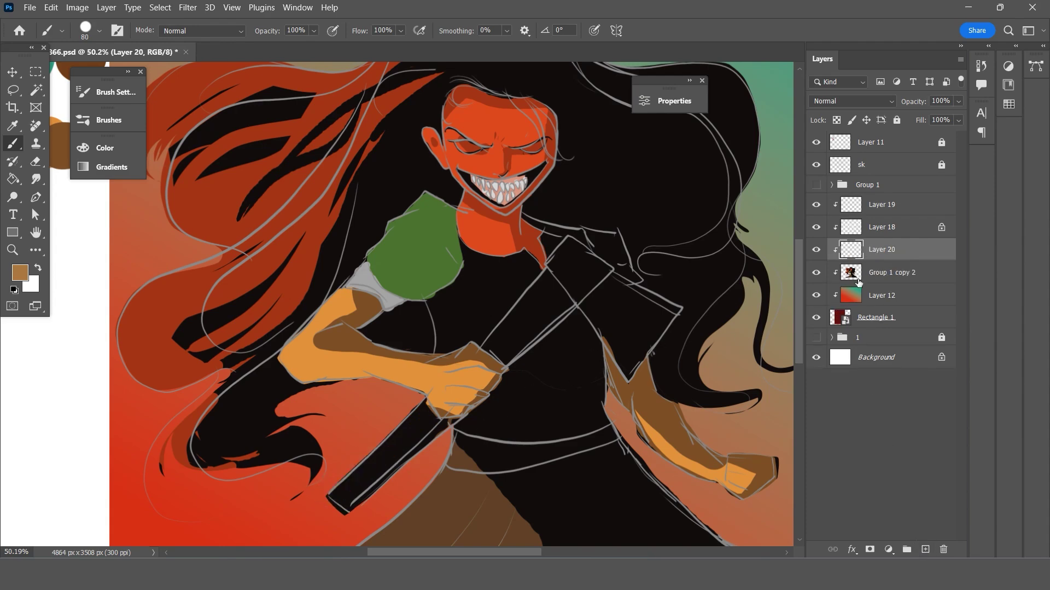
left_click(858, 282)
left_click(816, 274)
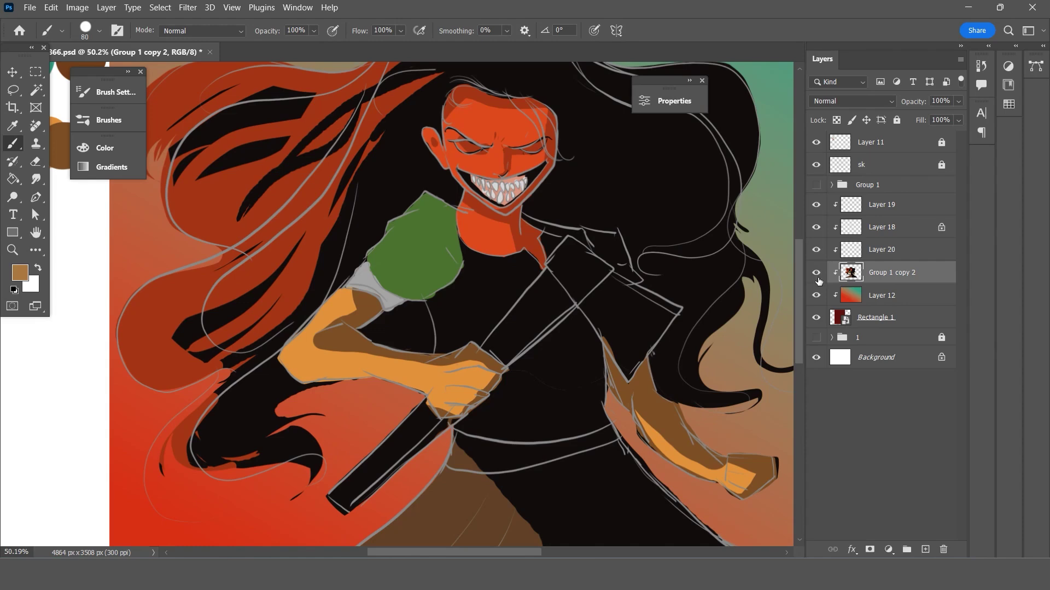
Paint the axe handle tan-brown on new Layer 21, rounding out its top.
left_click(926, 548)
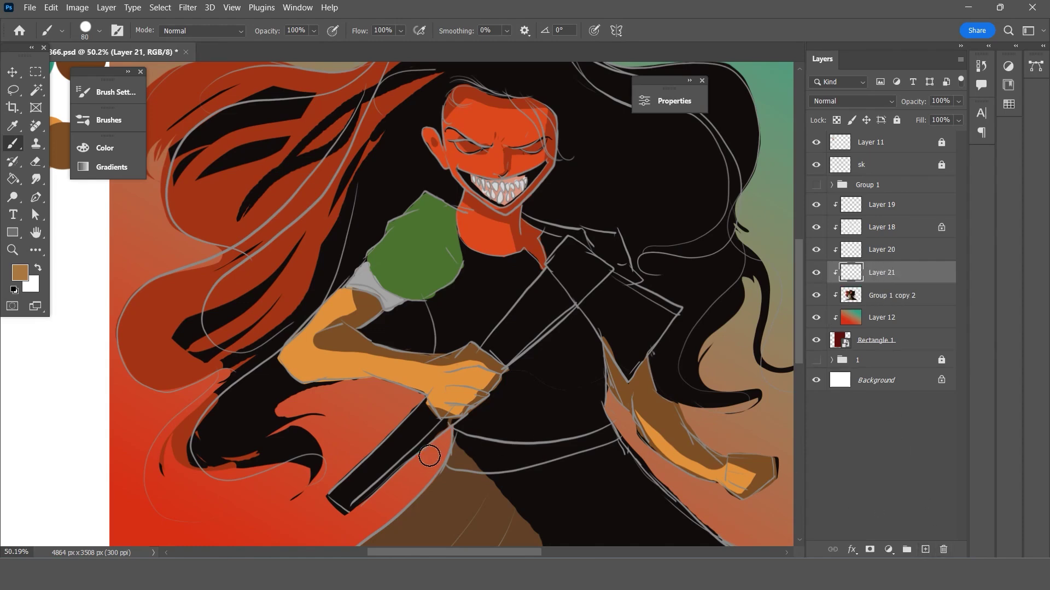
mouse_move(384, 452)
left_mouse_down()
mouse_move(339, 501)
mouse_move(371, 481)
mouse_move(342, 492)
mouse_move(357, 496)
mouse_move(394, 437)
mouse_move(335, 494)
mouse_move(389, 457)
mouse_move(354, 479)
mouse_move(424, 411)
mouse_move(417, 436)
mouse_move(436, 425)
left_mouse_up()
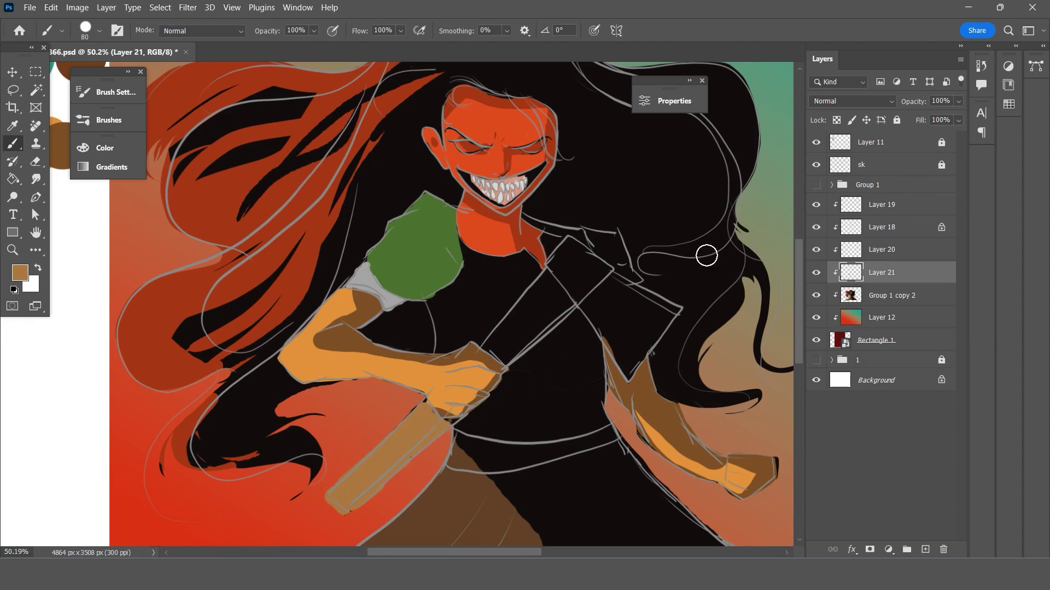
mouse_move(563, 283)
left_mouse_down()
mouse_move(488, 347)
mouse_move(506, 359)
mouse_move(565, 305)
mouse_move(547, 274)
mouse_move(506, 340)
mouse_move(505, 330)
left_mouse_up()
key("ctrl+z")
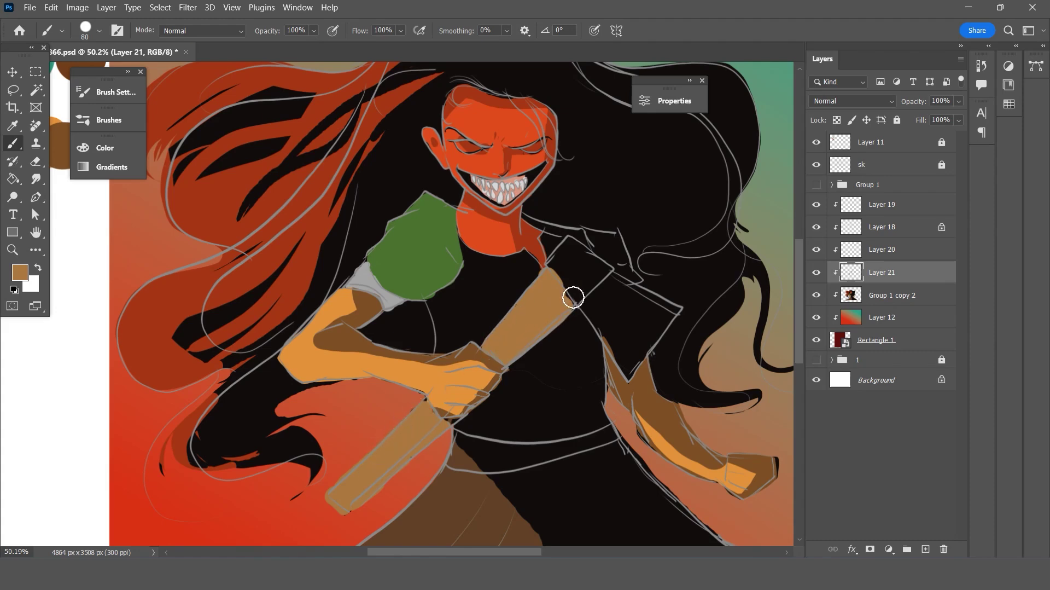
left_click_drag(571, 295, 551, 276)
Pick a light grey and start painting it over the axe head.
left_click(19, 275)
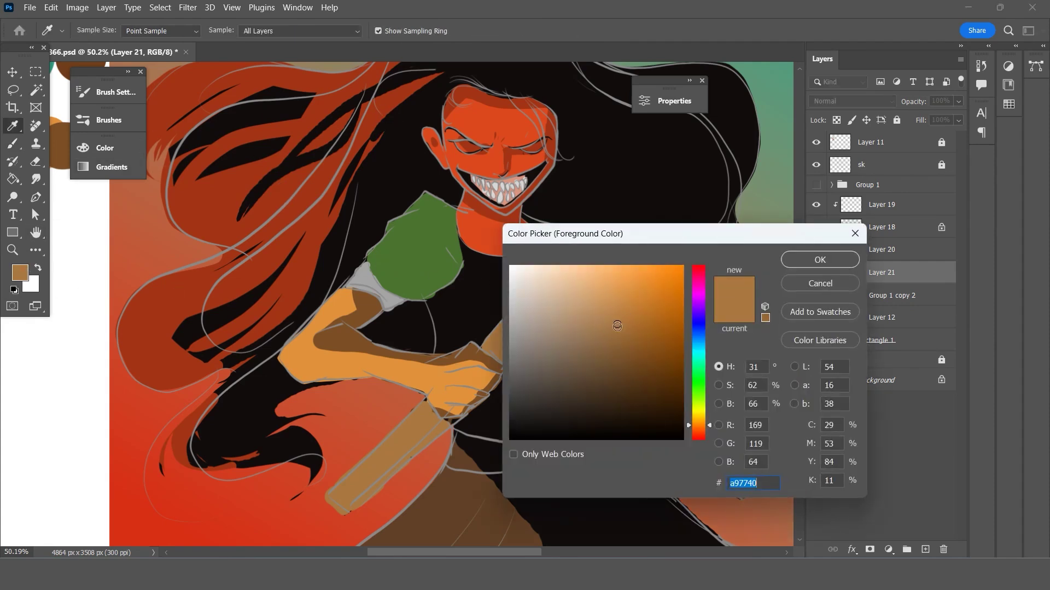
left_click_drag(617, 326, 514, 305)
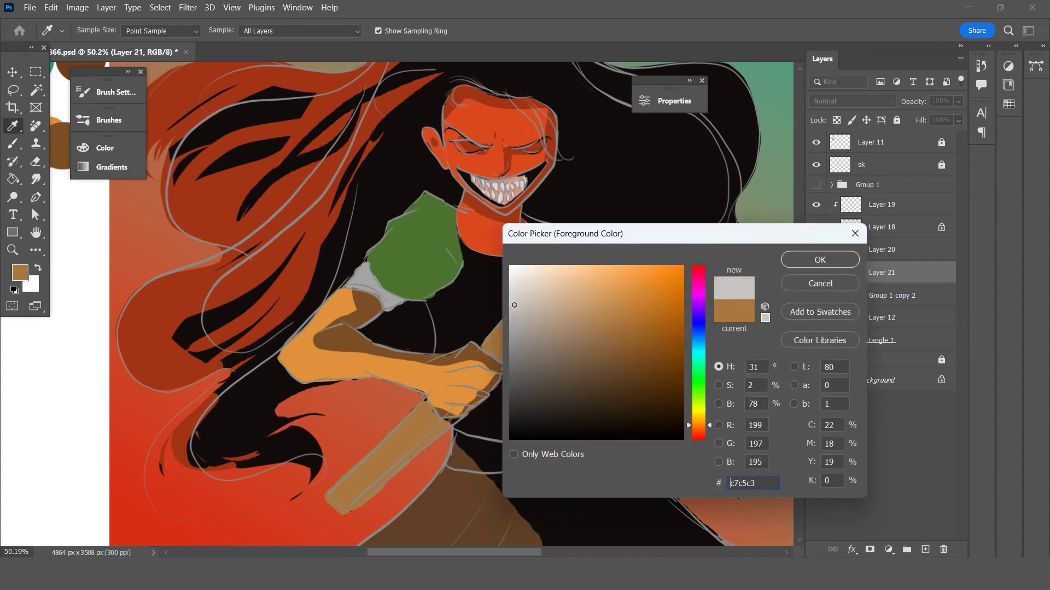
left_click(820, 260)
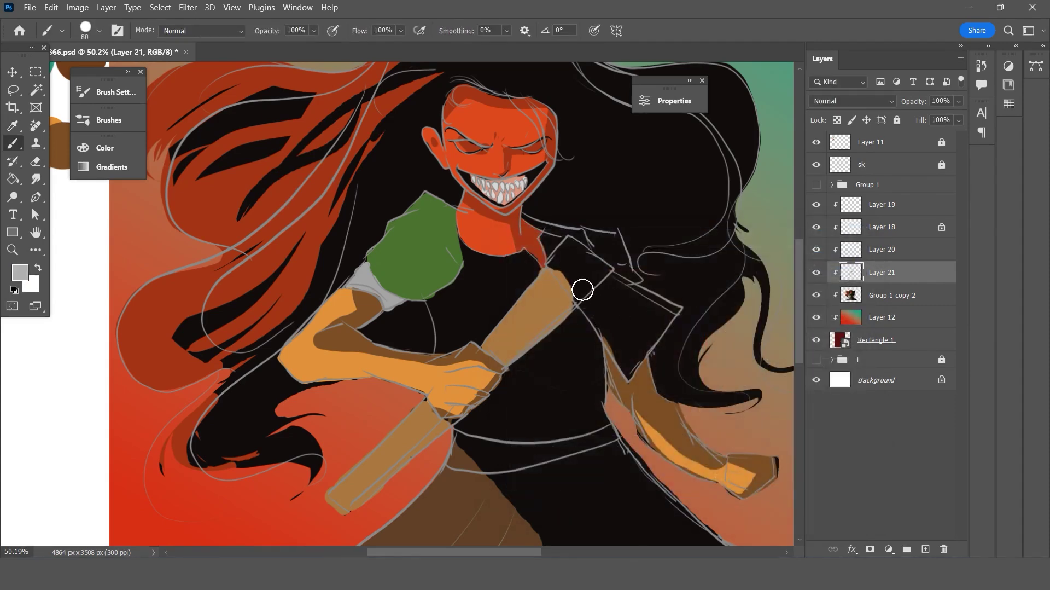
mouse_move(582, 290)
left_mouse_down()
mouse_move(569, 256)
mouse_move(561, 272)
mouse_move(569, 246)
mouse_move(576, 291)
mouse_move(599, 257)
mouse_move(577, 254)
mouse_move(587, 243)
left_mouse_up()
scroll(587, 244, "down", 3)
scroll(586, 244, "up", 3)
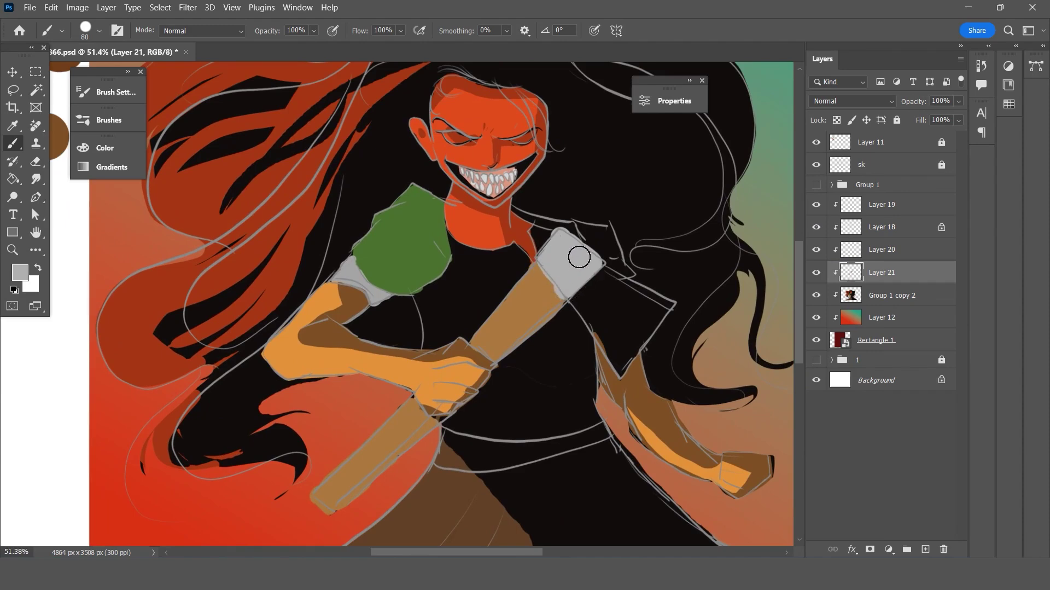
Outline the blade's lower edge and fill the axe blade grey with a 50–60 px brush.
mouse_move(574, 300)
left_mouse_down()
mouse_move(623, 372)
mouse_move(586, 306)
mouse_move(608, 351)
mouse_move(656, 305)
left_mouse_up()
key("ctrl+z")
key("ctrl+z")
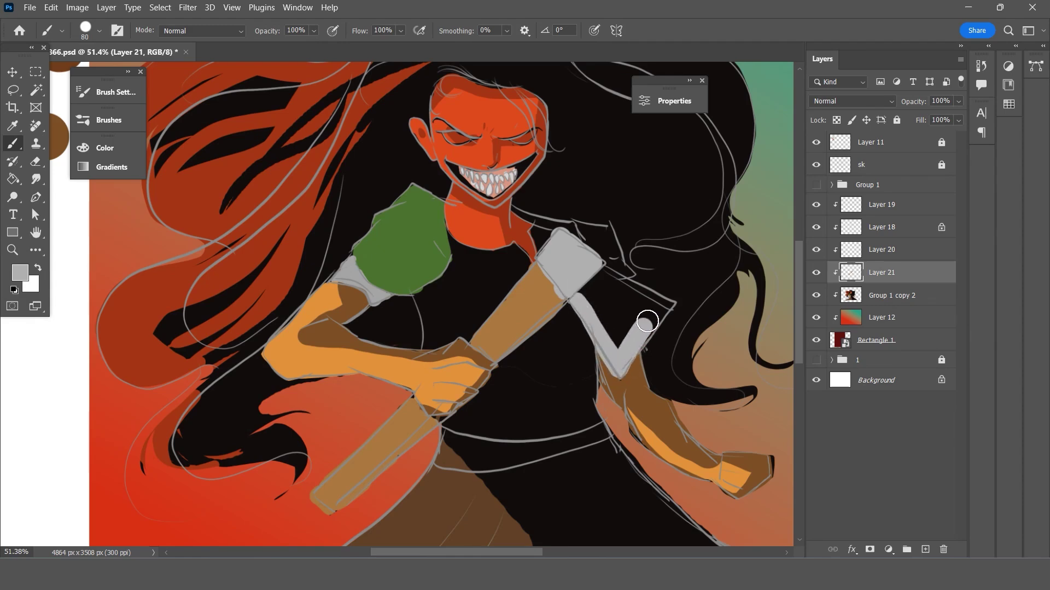
key("ctrl+z")
left_click_drag(572, 295, 607, 350)
key("ctrl+z")
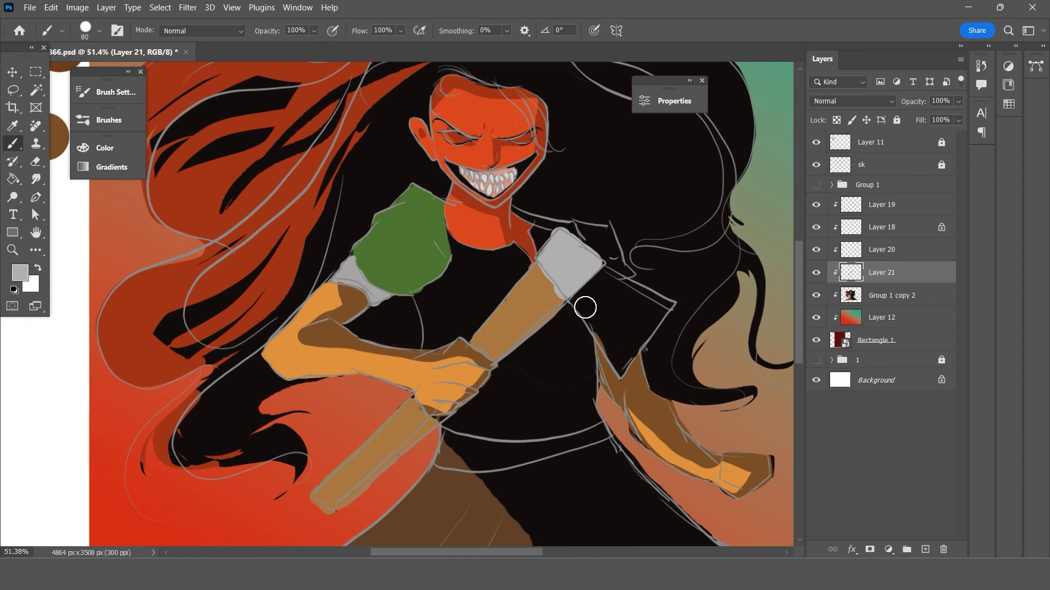
key("bracketright")
key("bracketright")
key("bracketright")
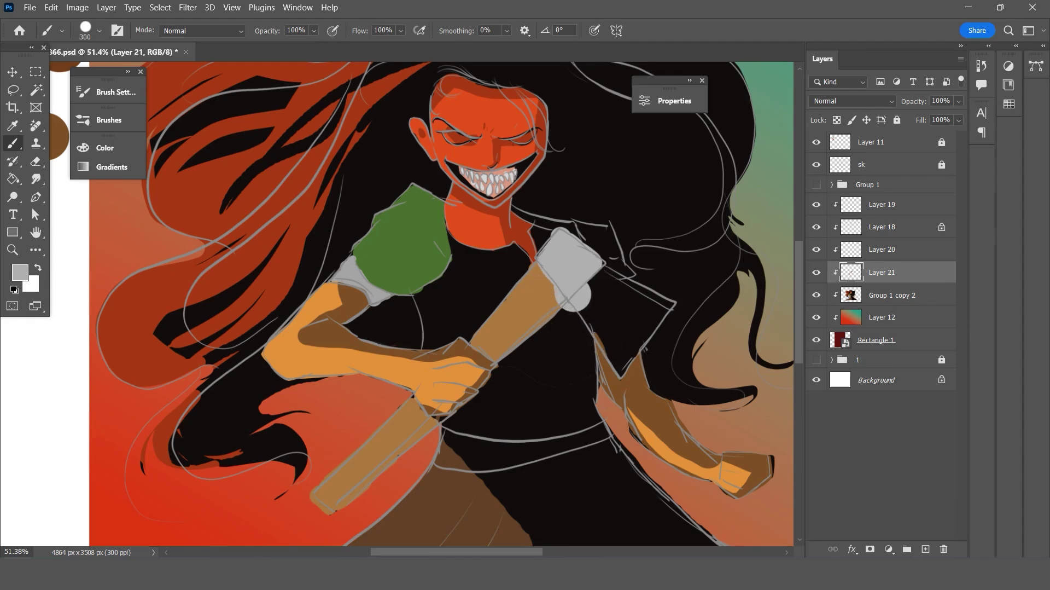
key("bracketright")
key("bracketleft")
key("bracketleft")
key("bracketleft")
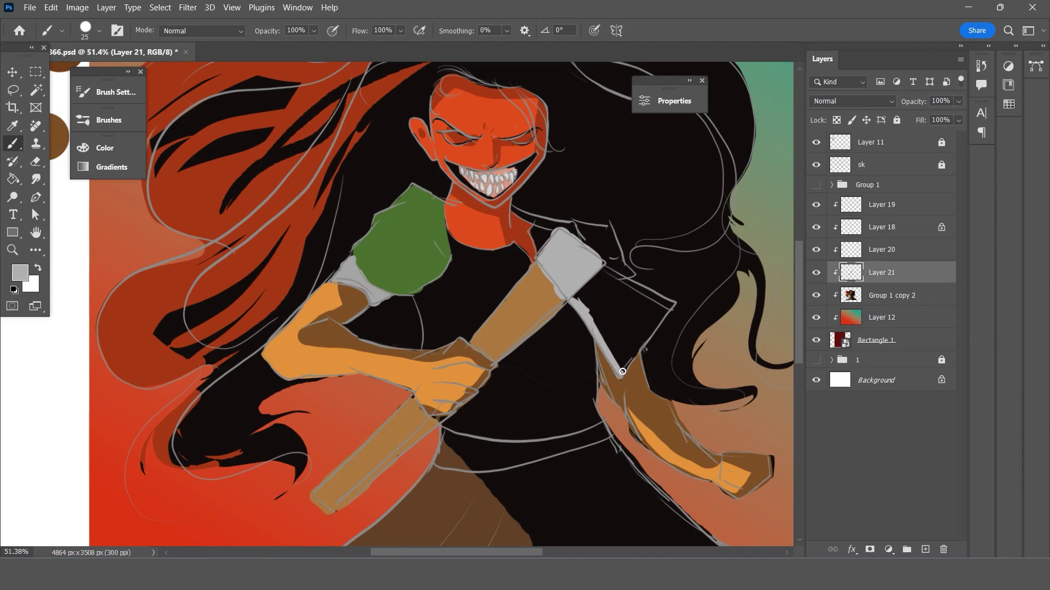
mouse_move(623, 371)
left_mouse_down()
mouse_move(652, 335)
mouse_move(634, 284)
mouse_move(611, 276)
left_mouse_up()
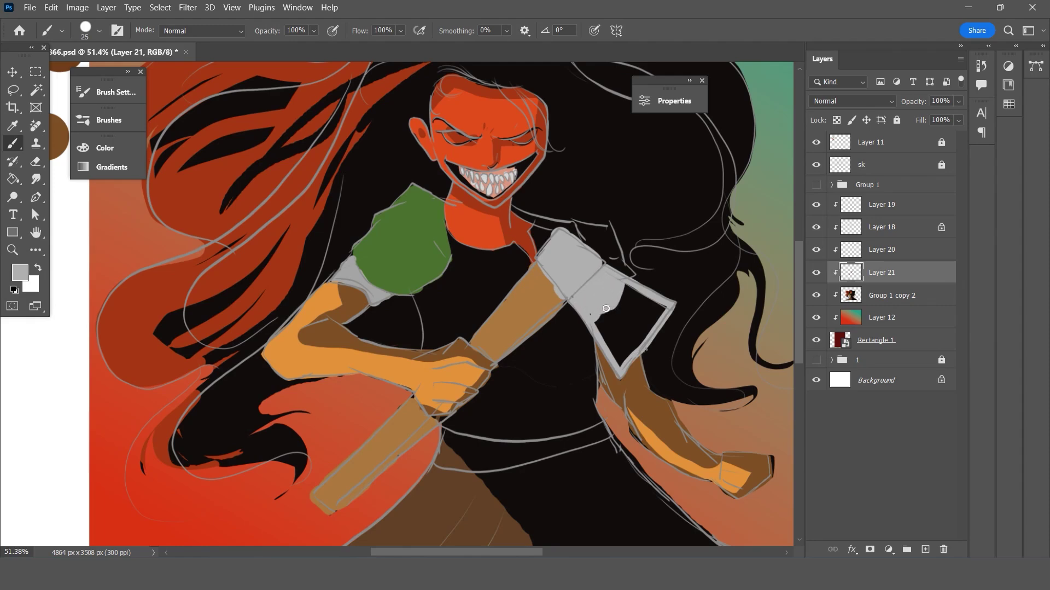
key("bracketright")
key("bracketright")
key("bracketright")
mouse_move(615, 345)
left_mouse_down()
mouse_move(607, 320)
mouse_move(613, 343)
mouse_move(642, 326)
mouse_move(586, 253)
left_mouse_up()
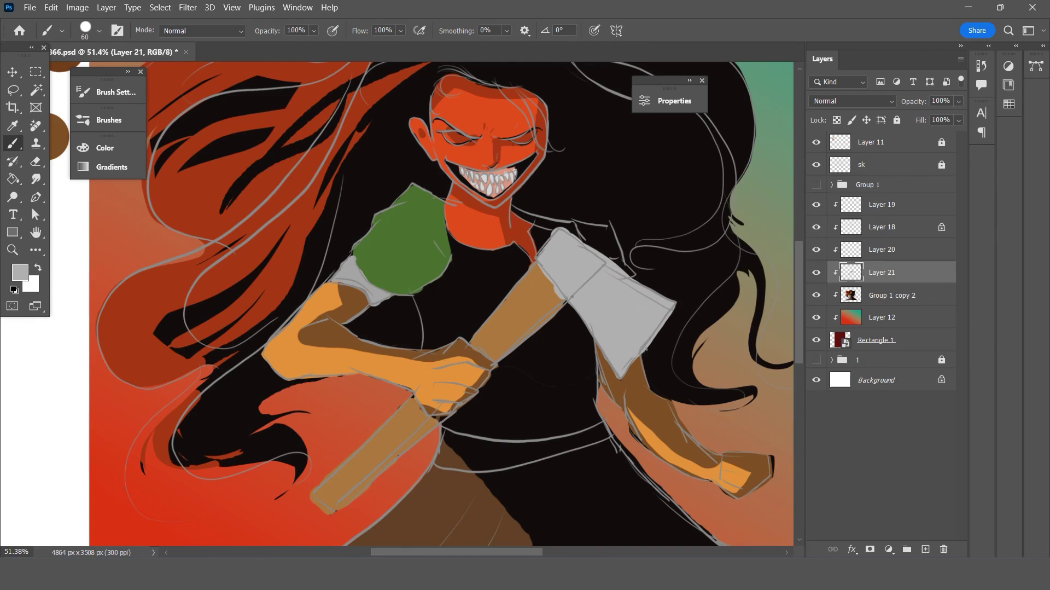
Erase stray grey along the blade's right edge, upper corner and top edge.
key("e")
left_click_drag(681, 307, 652, 346)
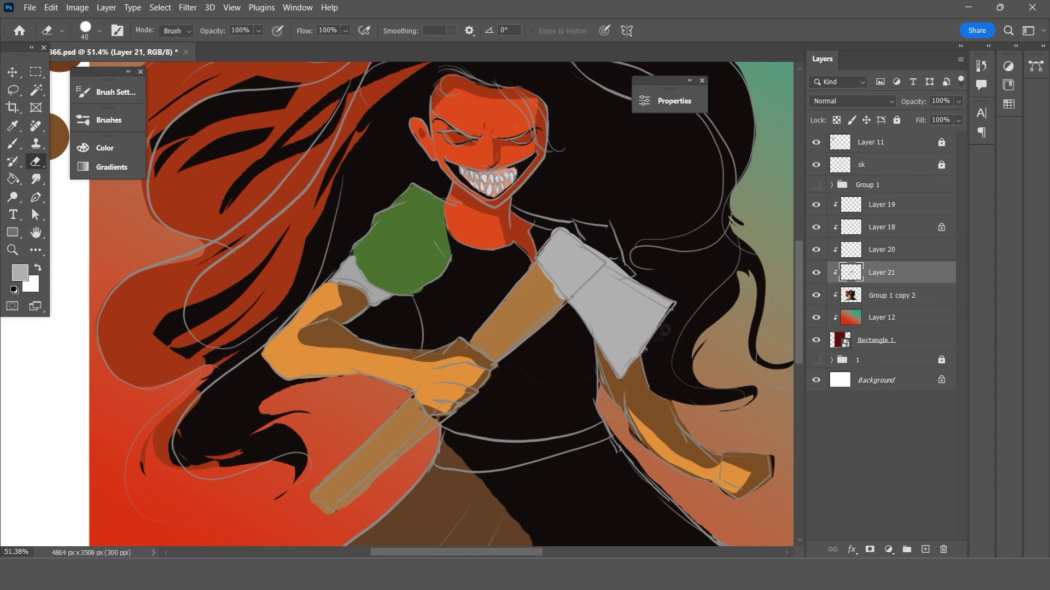
left_click_drag(675, 304, 659, 339)
left_click_drag(634, 273, 676, 297)
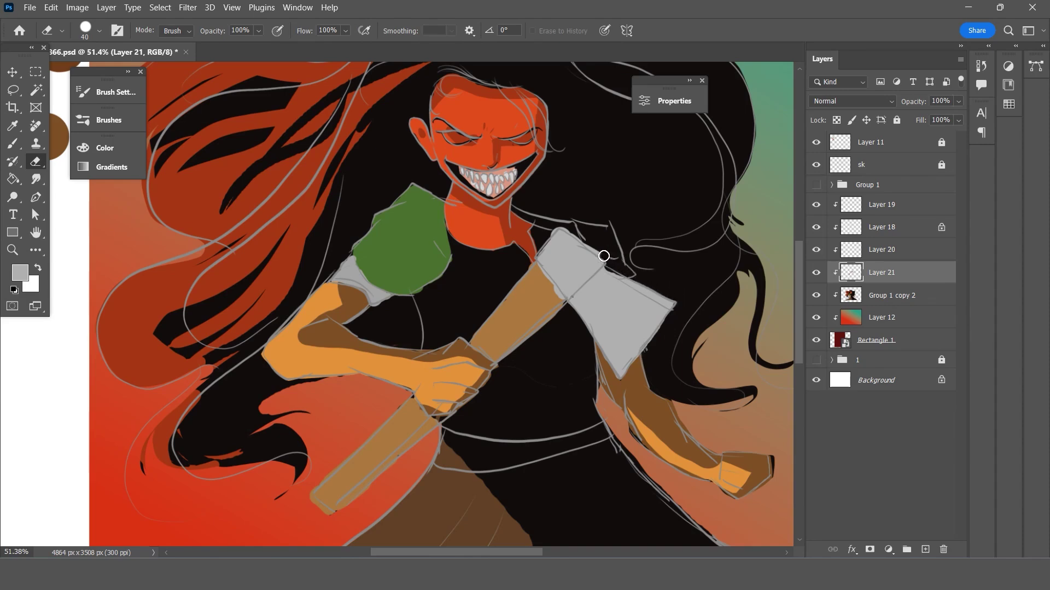
left_click_drag(604, 255, 565, 227)
Shade the axe handle's lower edge with a darker brown, up to the axe head.
key("b")
left_click(523, 303, "alt")
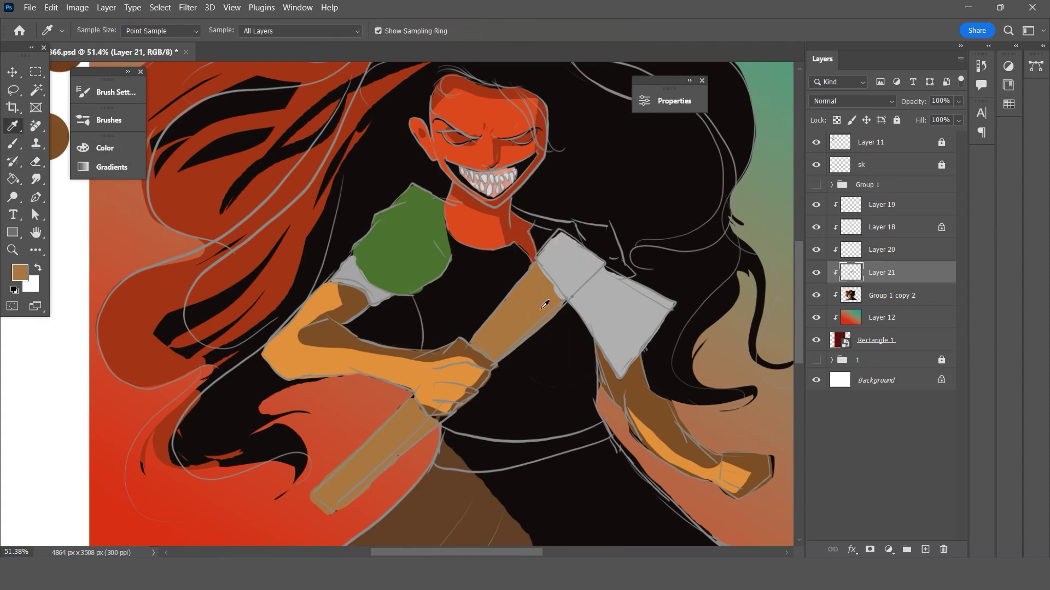
left_click_drag(557, 298, 538, 273)
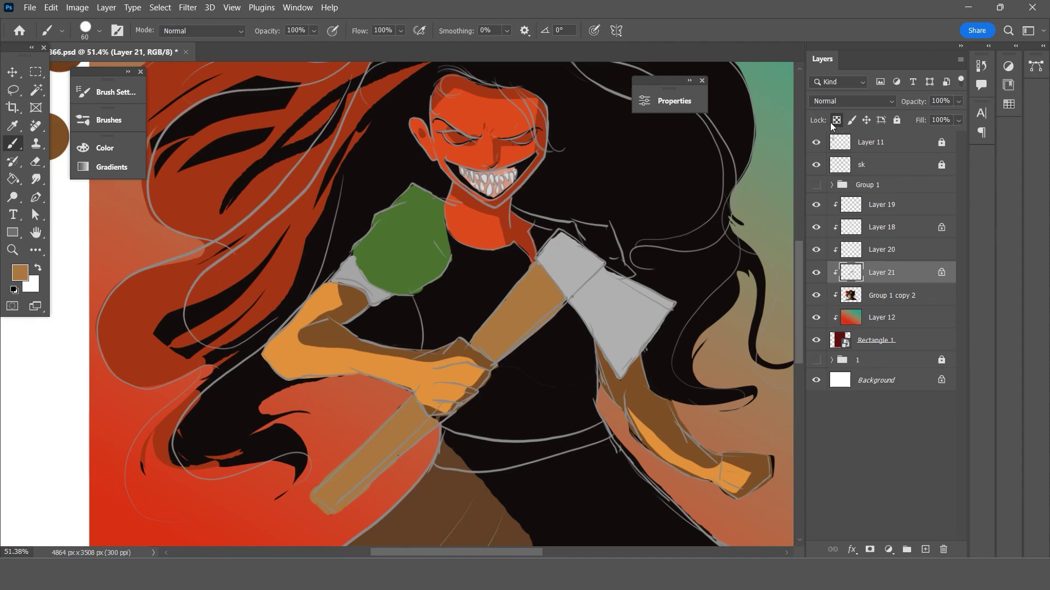
key("i")
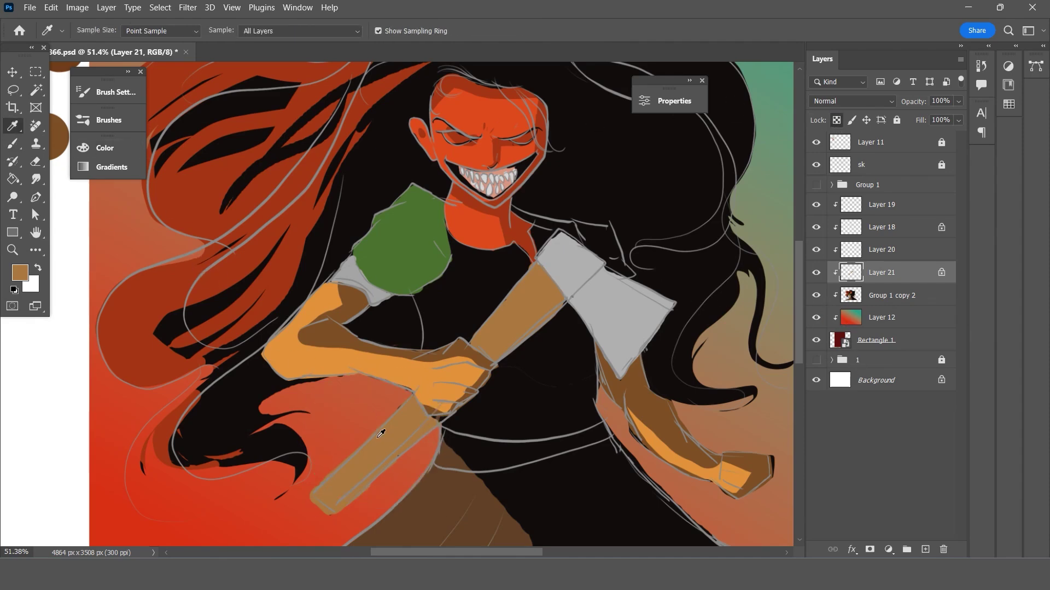
left_click(25, 277)
left_click_drag(626, 325, 622, 364)
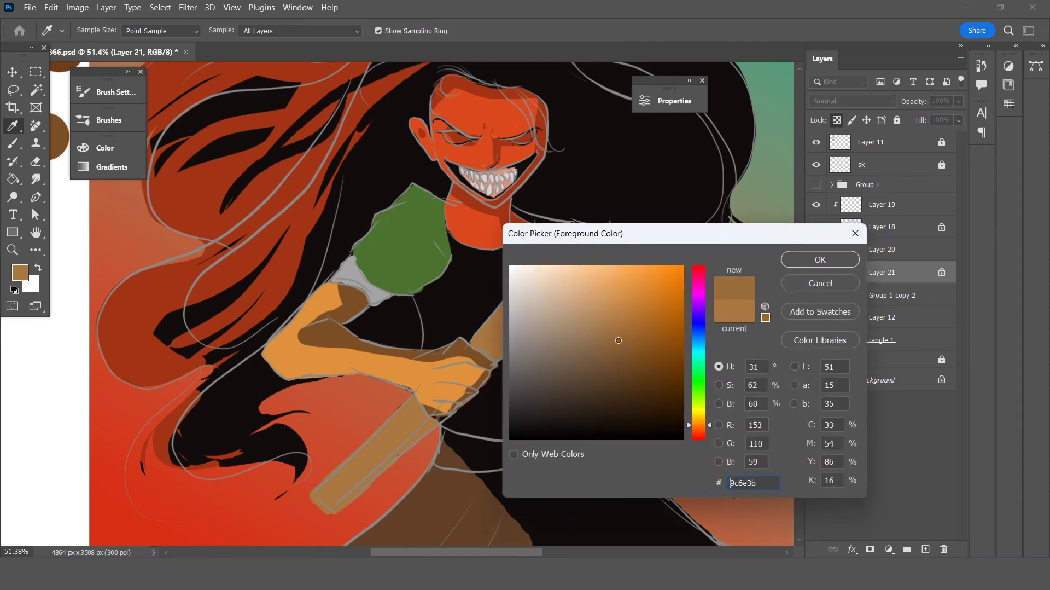
left_click(793, 265)
key("b")
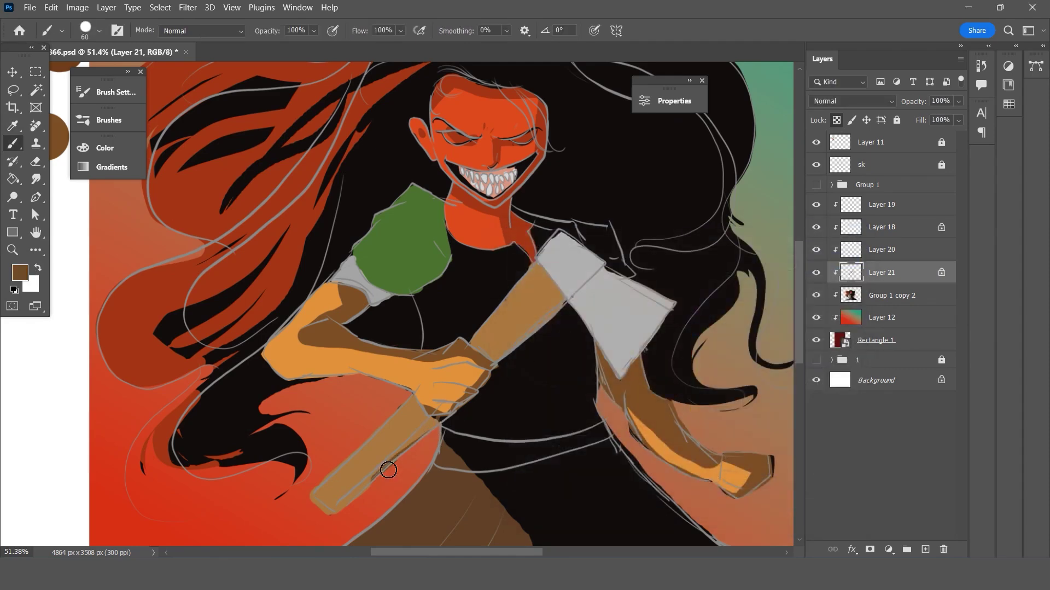
left_click_drag(431, 426, 331, 518)
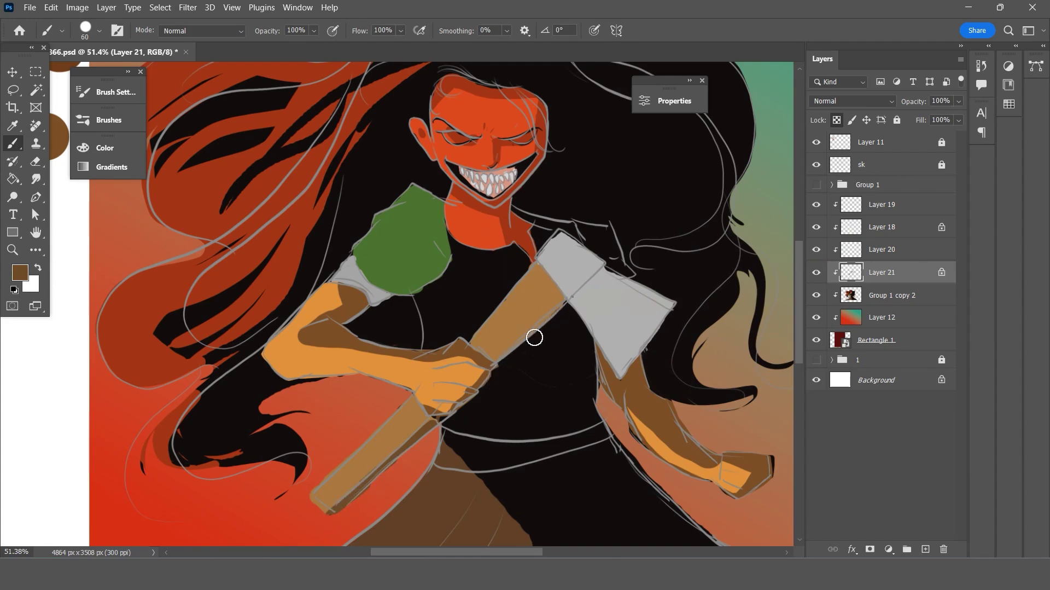
left_click_drag(525, 335, 551, 321)
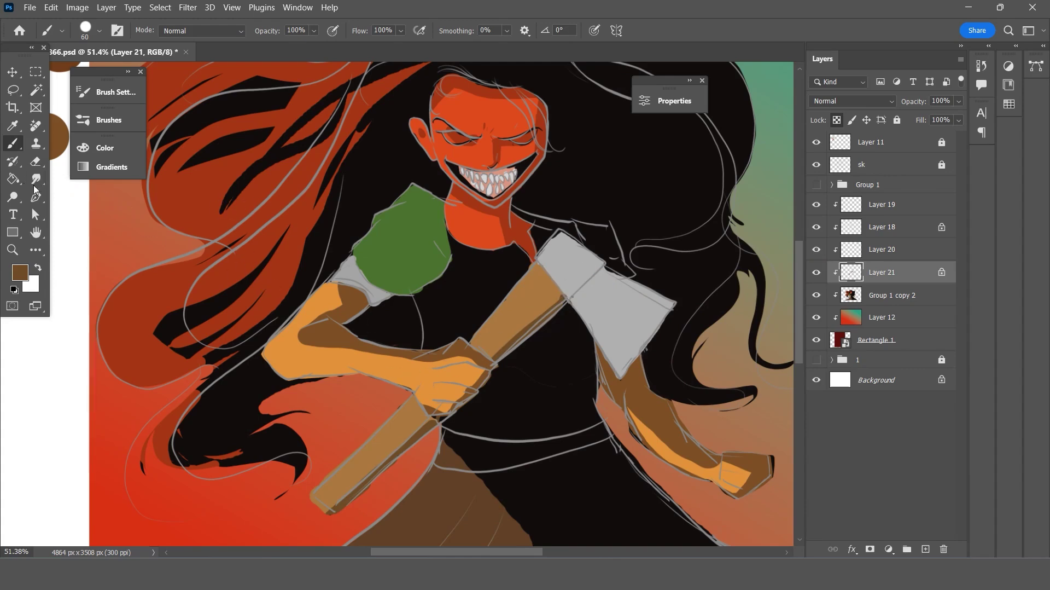
Shade the axe head's top, left and right edges with darker grey 7d7a7a.
left_click(13, 125)
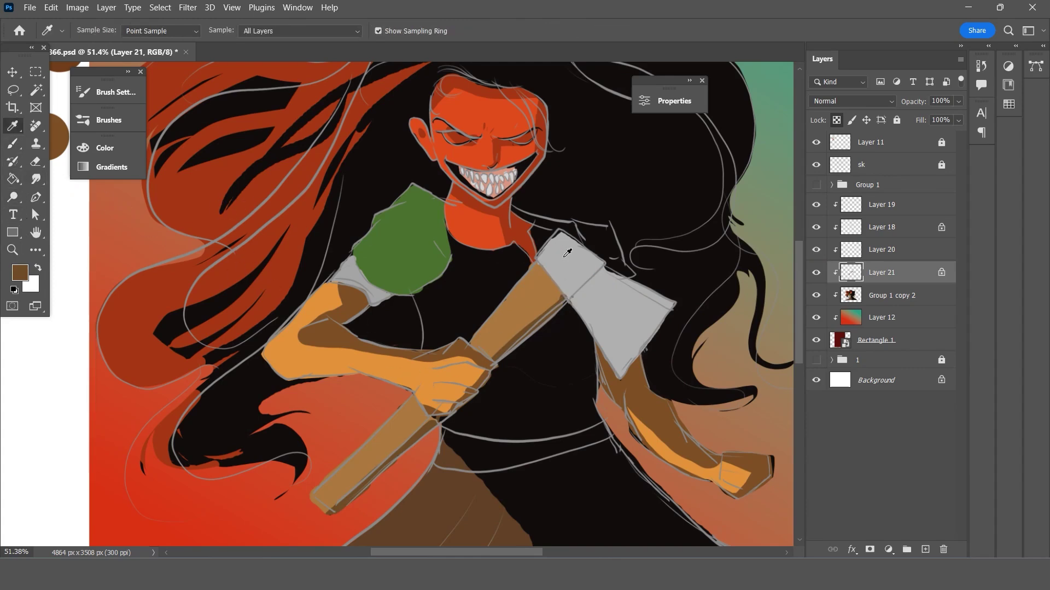
left_click(568, 253)
left_click(20, 271)
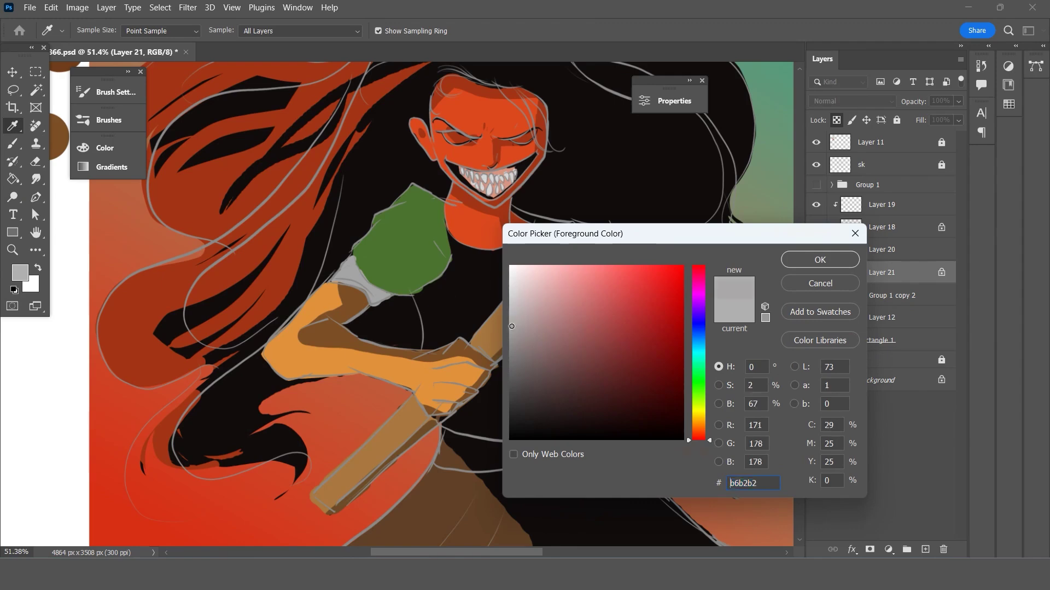
type("7d7a7a")
key("Return")
key("b")
mouse_move(563, 236)
left_mouse_down()
mouse_move(542, 257)
mouse_move(555, 234)
left_mouse_up()
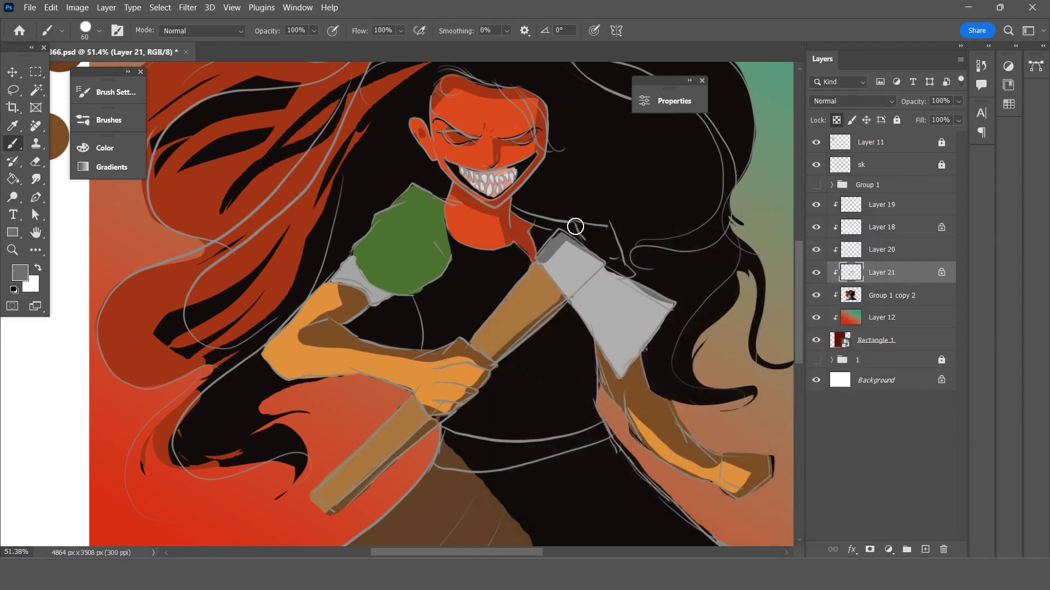
left_click_drag(681, 302, 606, 394)
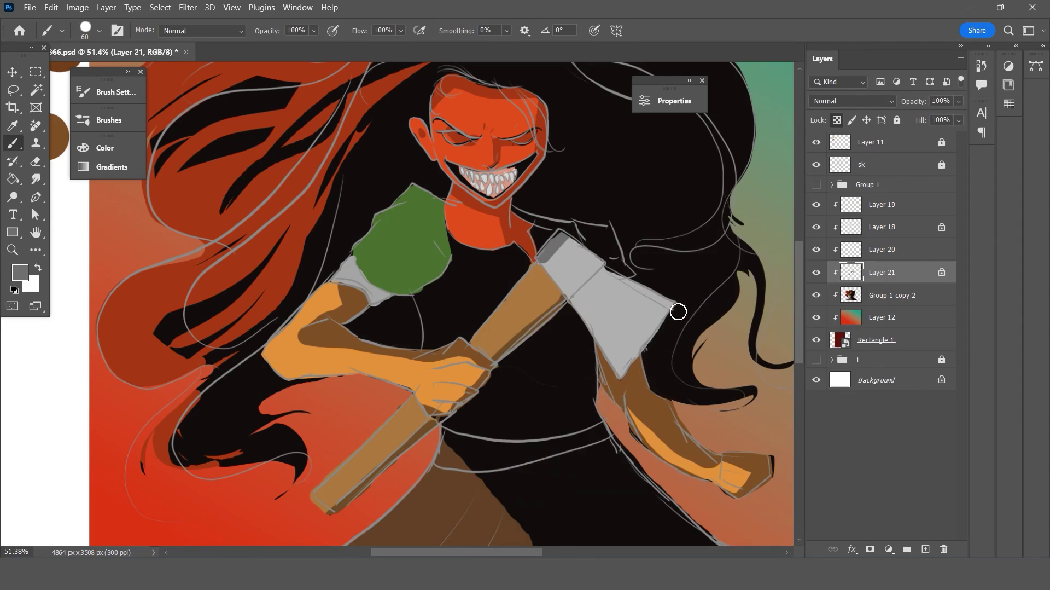
left_click_drag(678, 311, 587, 331)
mouse_move(619, 386)
left_mouse_down()
mouse_move(572, 298)
mouse_move(611, 256)
left_mouse_up()
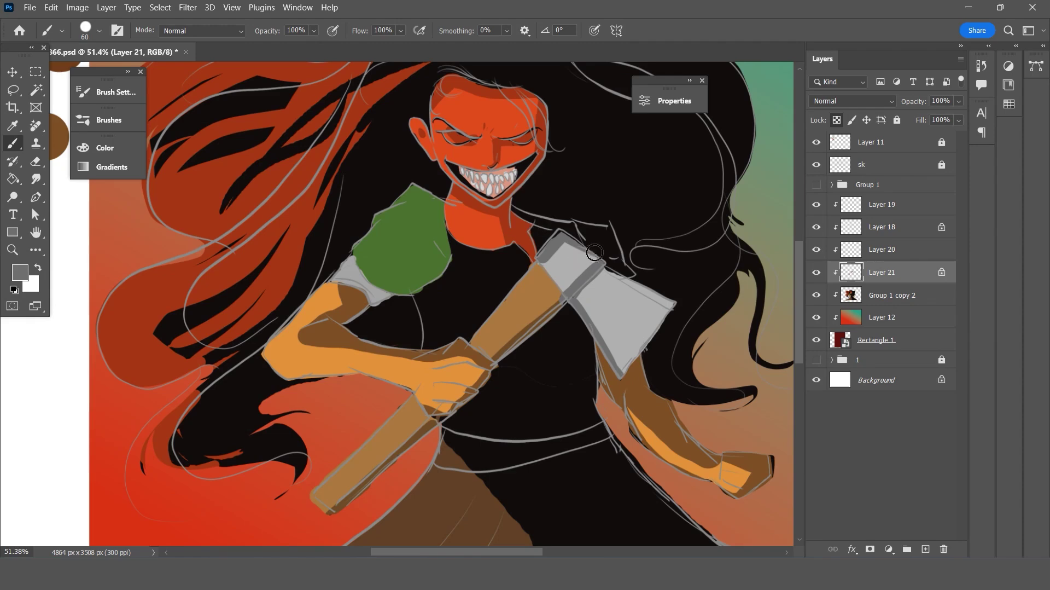
left_click_drag(561, 245, 599, 263)
Add light grey cfcfcf highlights along the blade's lower and top edges.
left_click(16, 130)
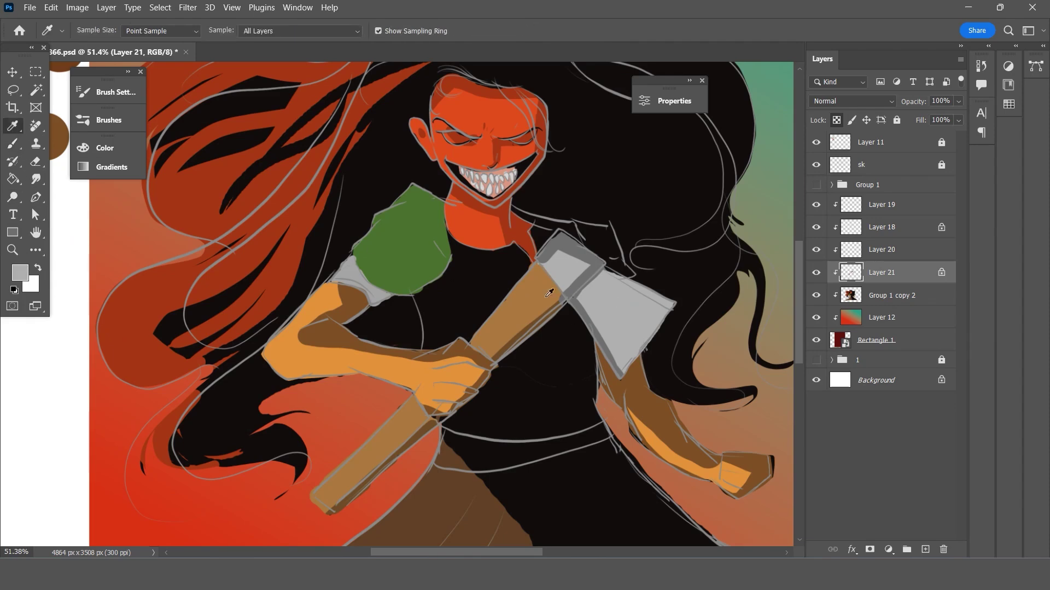
left_click(21, 273)
left_click(524, 312)
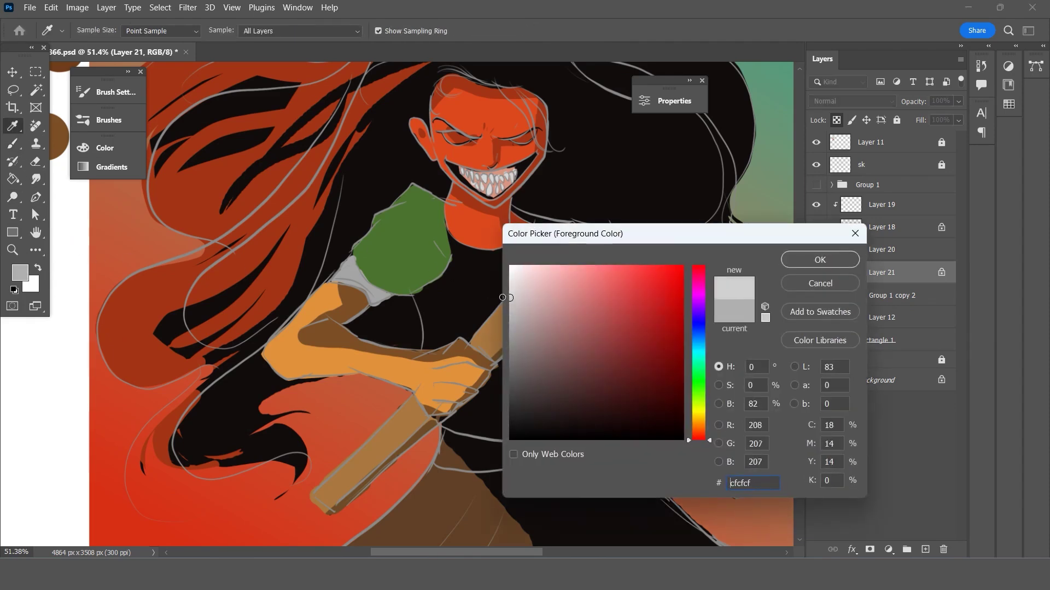
left_click(820, 259)
key("b")
left_click_drag(670, 305, 645, 340)
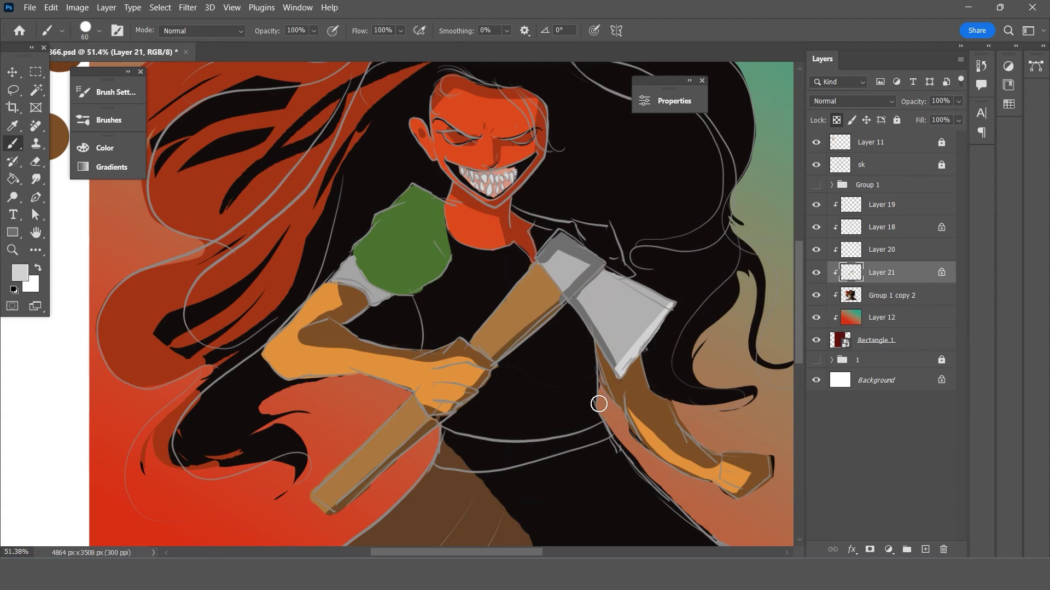
left_click_drag(674, 305, 634, 277)
Move up and scale Layer 19 through Group 1 copy 2 to about 105%.
scroll(509, 337, "down", 2)
scroll(509, 339, "down", 2)
scroll(509, 344, "up", 2)
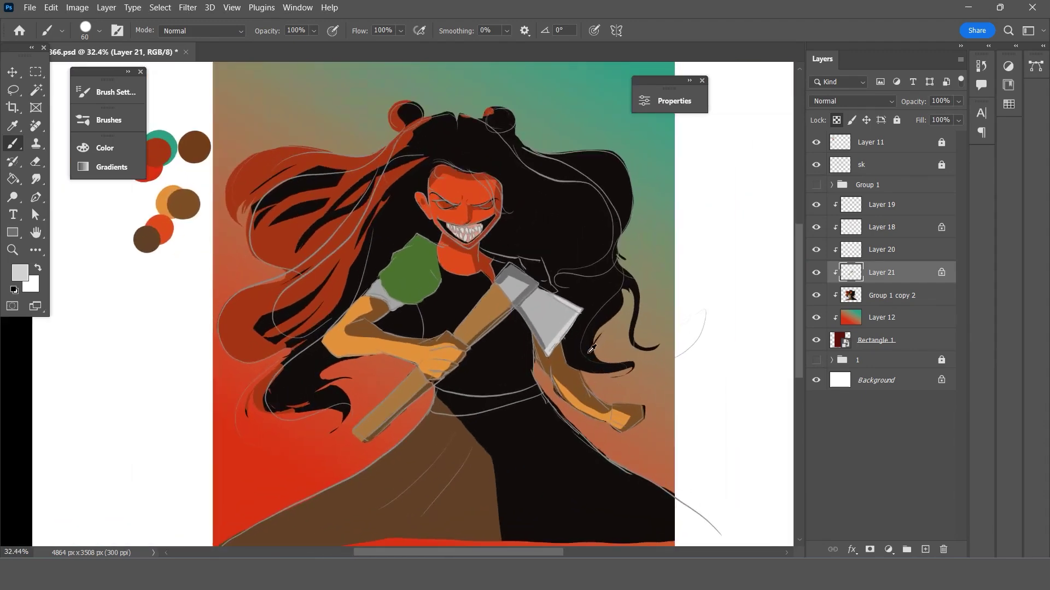
scroll(507, 351, "down", 1)
scroll(504, 362, "up", 1)
scroll(504, 363, "down", 2)
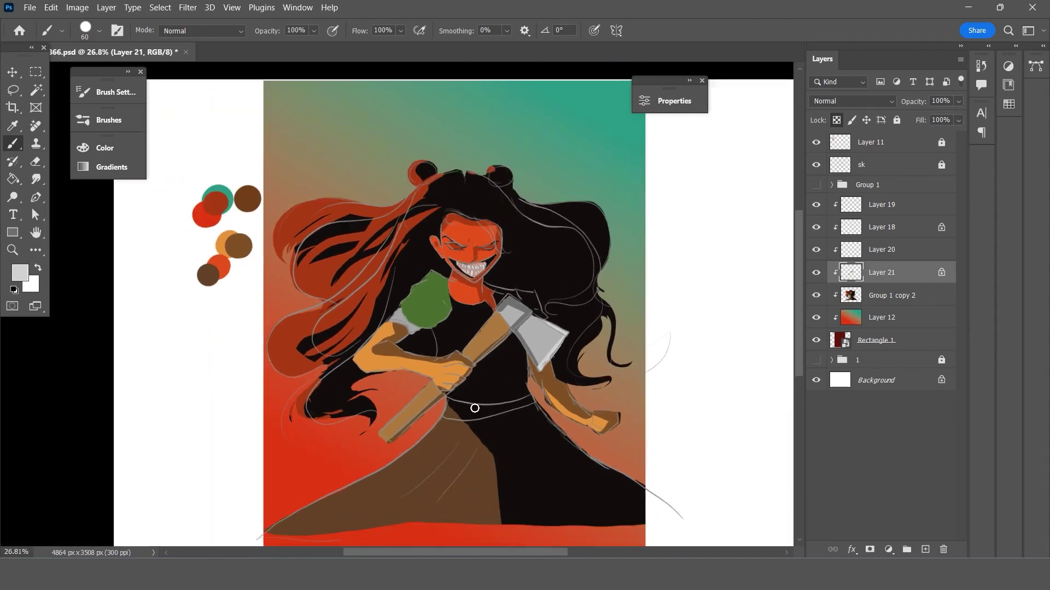
scroll(504, 363, "up", 1)
left_click(860, 296)
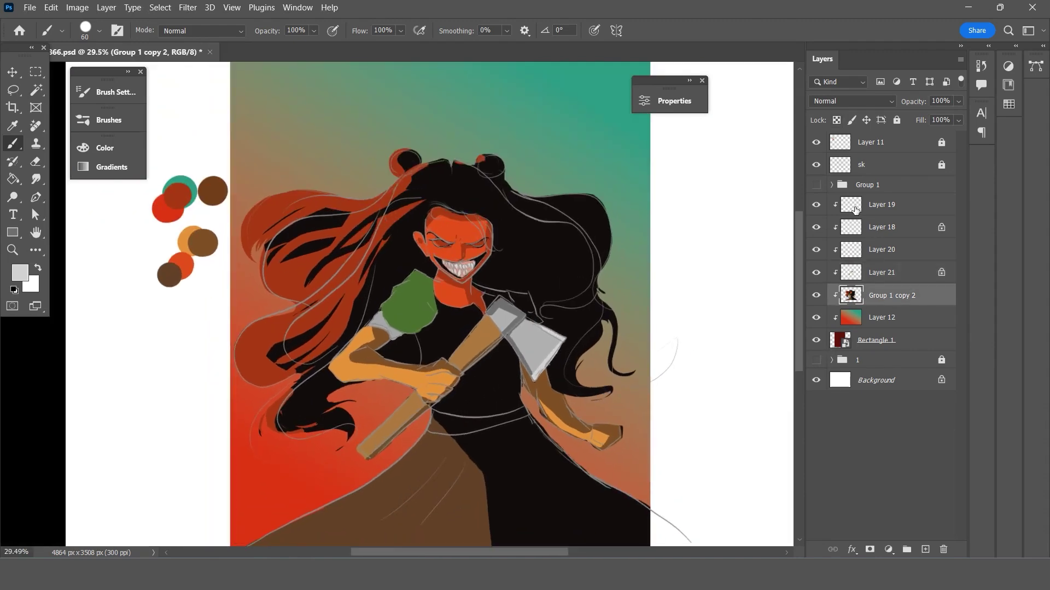
left_click(857, 205, "shift")
key("ctrl+t")
left_click_drag(559, 399, 559, 313)
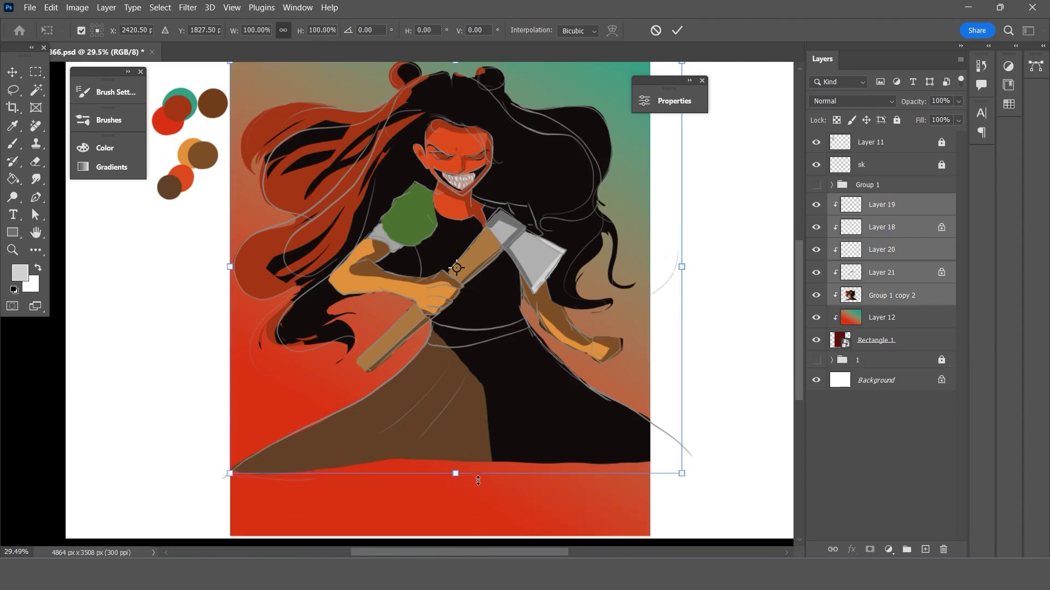
left_click_drag(456, 479, 458, 493)
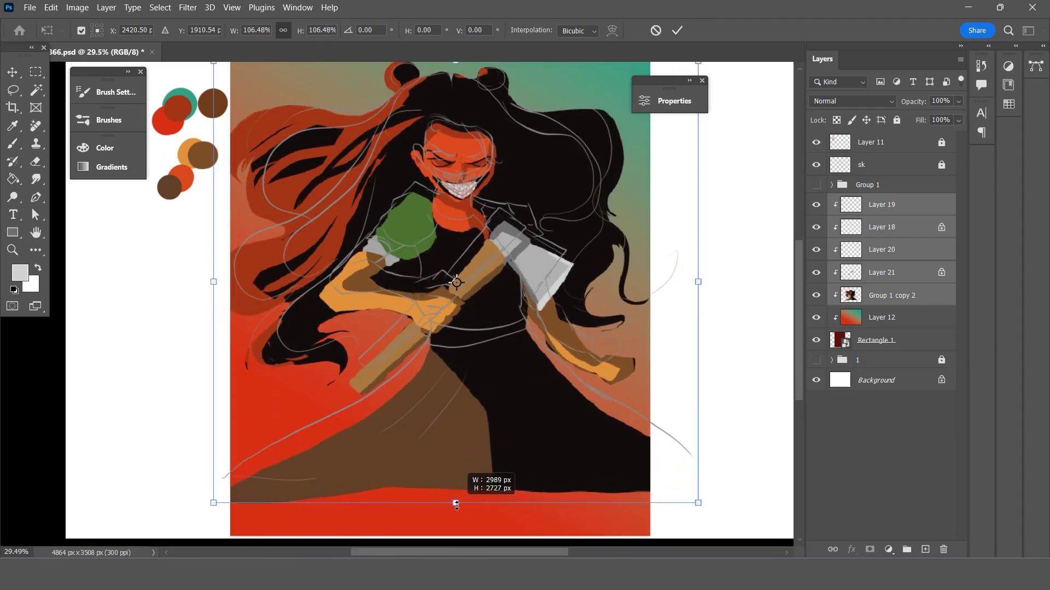
left_click(655, 31)
Check Layers 20, 21 and Group 1 copy 2 with the Move tool, and show Layer 18.
key("b")
scroll(527, 270, "up", 3)
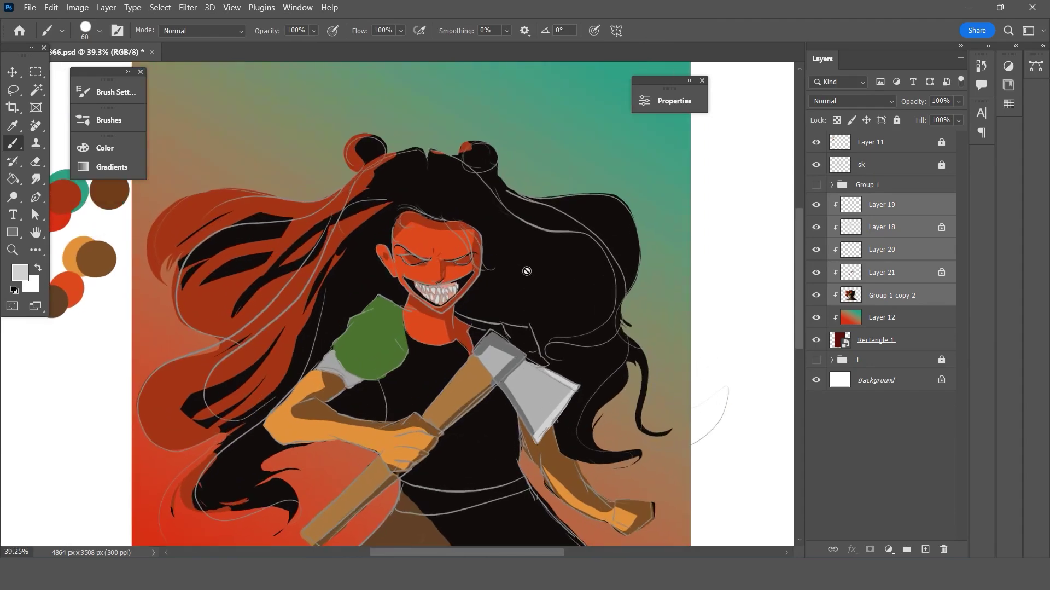
left_click(8, 71)
scroll(366, 250, "down", 3)
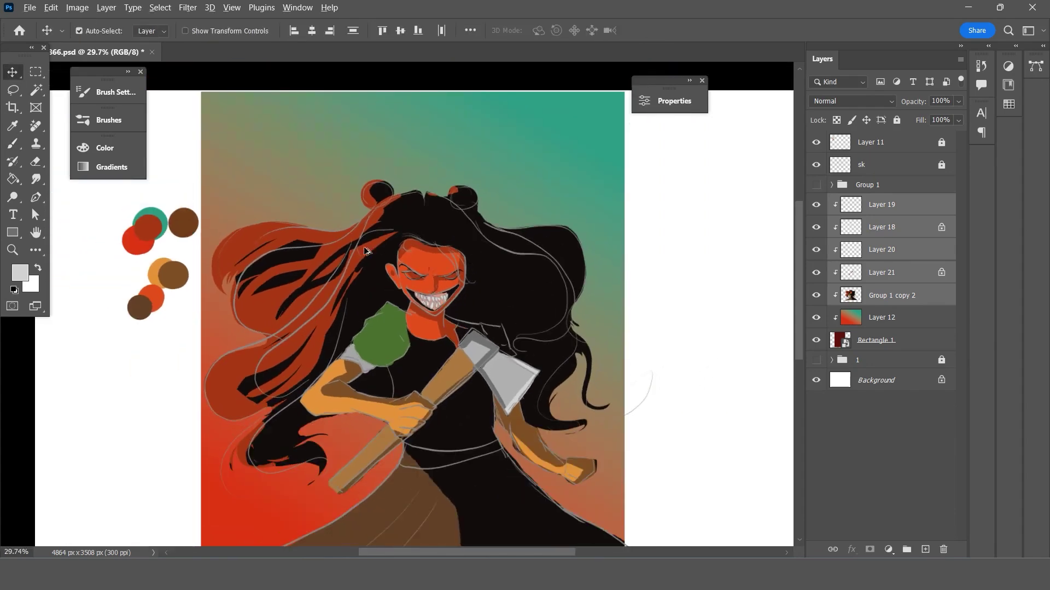
scroll(310, 259, "up", 1)
left_click(845, 253)
left_click(870, 295)
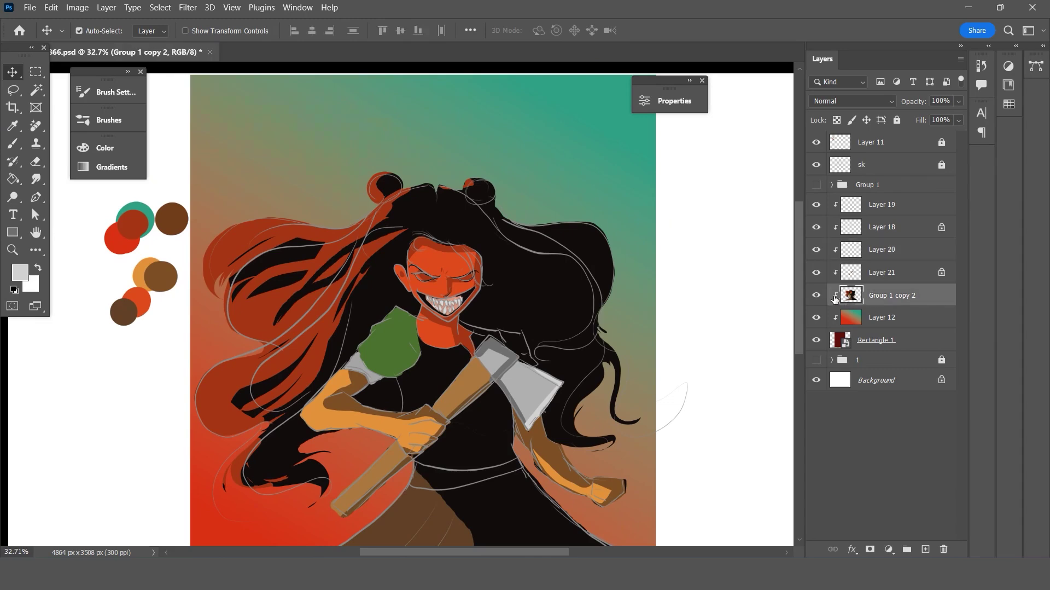
left_click(869, 276)
left_click(861, 304)
left_click(817, 226)
Add a new layer, sample the background teal, and undo trial teal strokes on the hair.
left_click(925, 549)
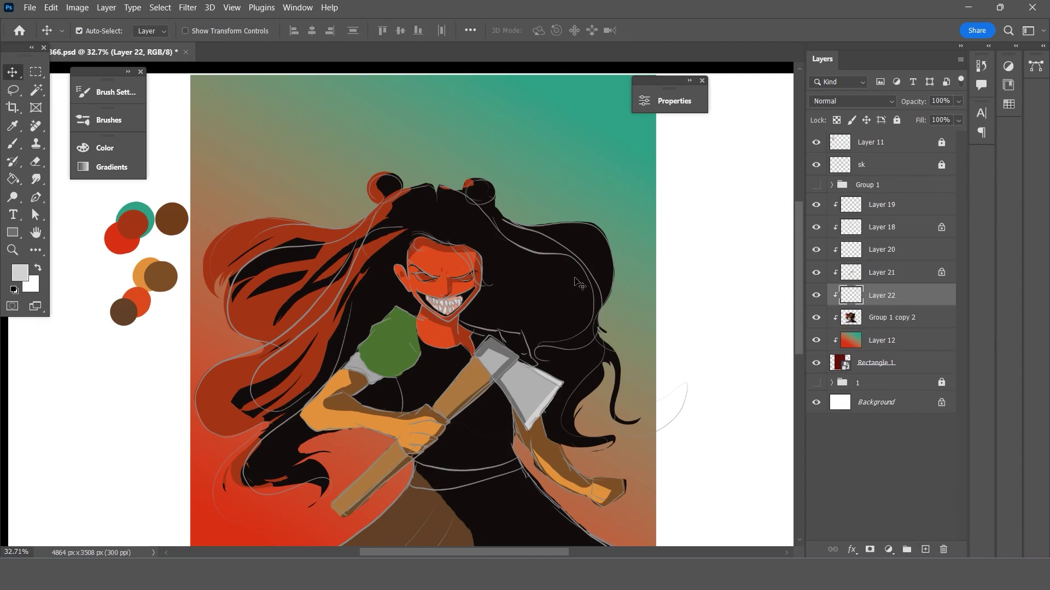
scroll(383, 273, "up", 1)
left_click(12, 125)
scroll(600, 175, "up", 1)
left_click(599, 178)
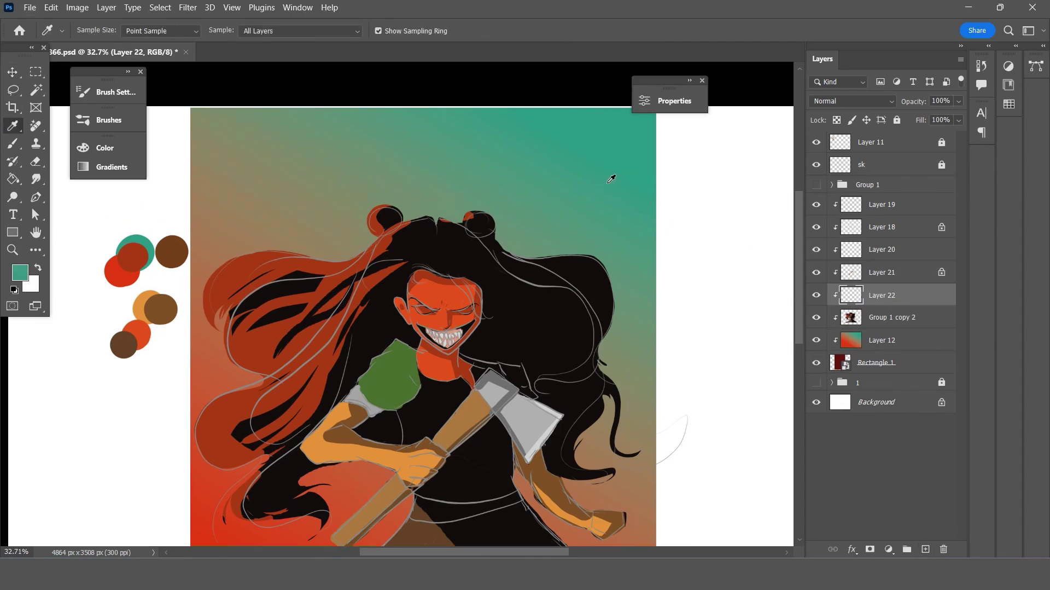
key("b")
left_click_drag(590, 264, 599, 358)
key("ctrl+z")
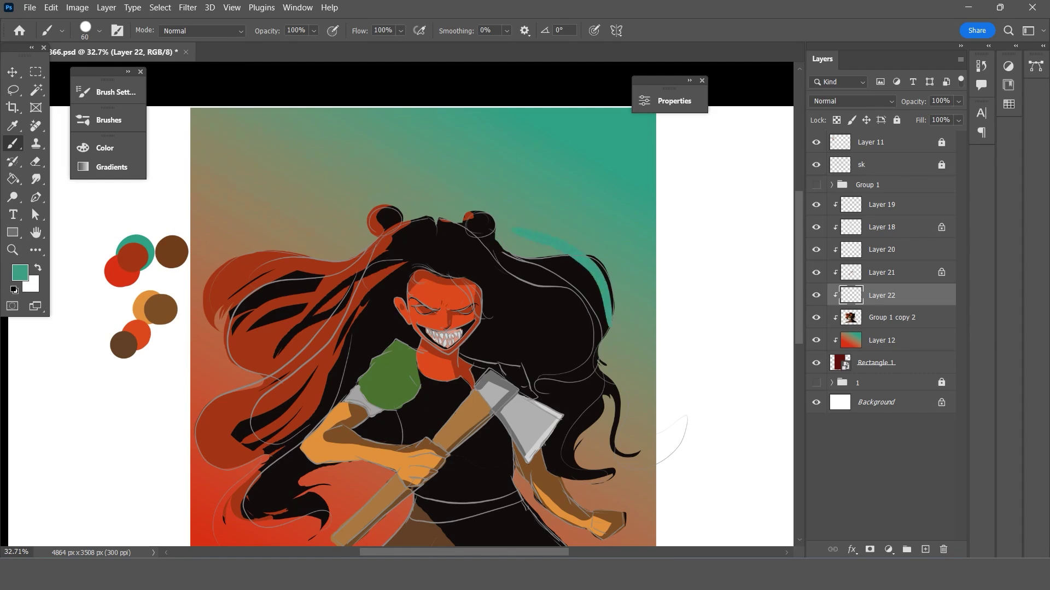
key("bracketright")
key("bracketright")
key("bracketright")
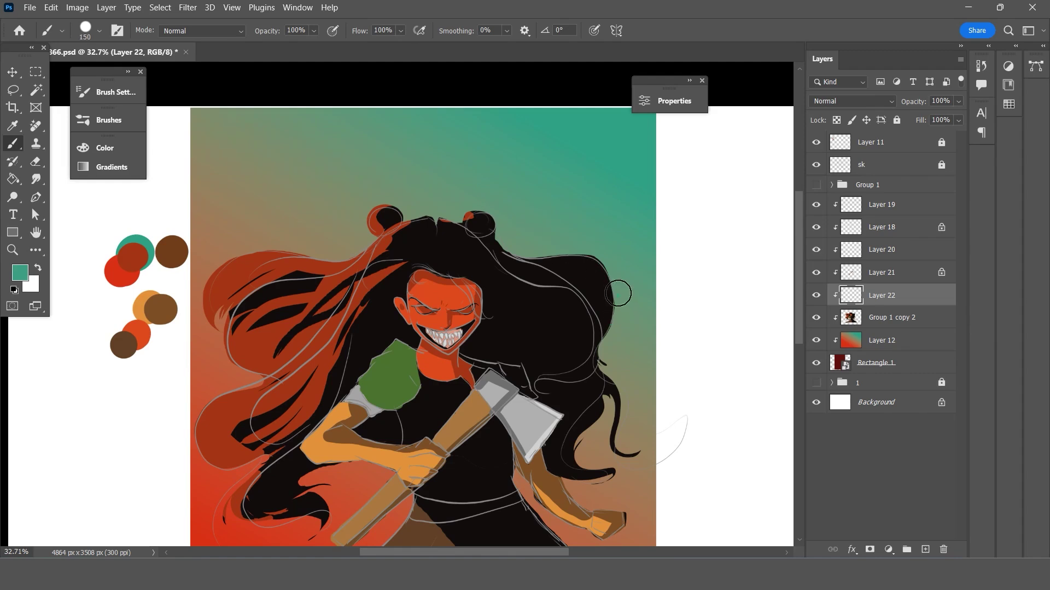
left_click_drag(617, 297, 519, 255)
scroll(712, 197, "down", 3)
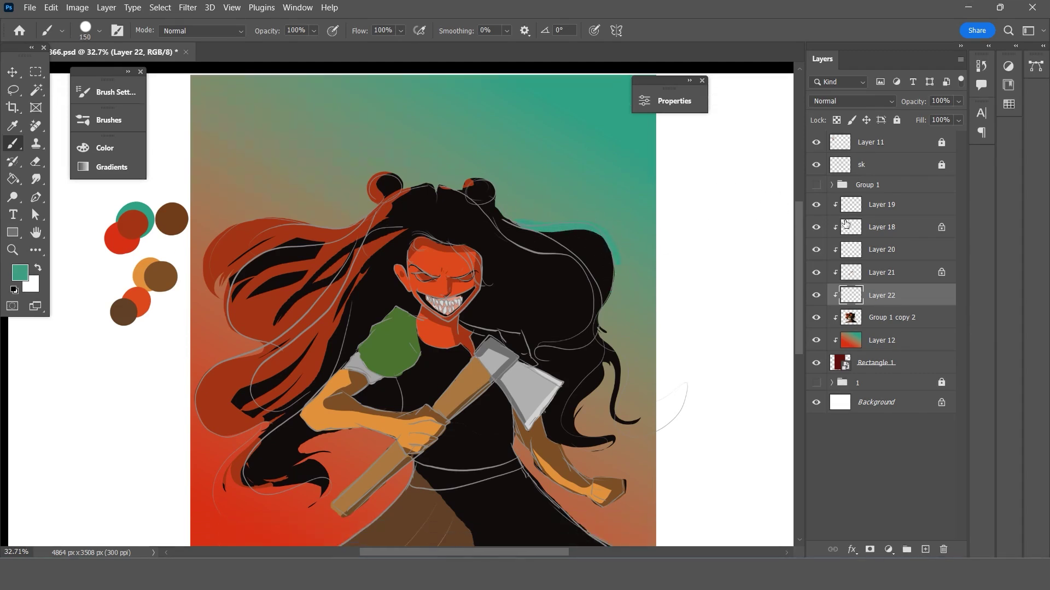
key("ctrl+z")
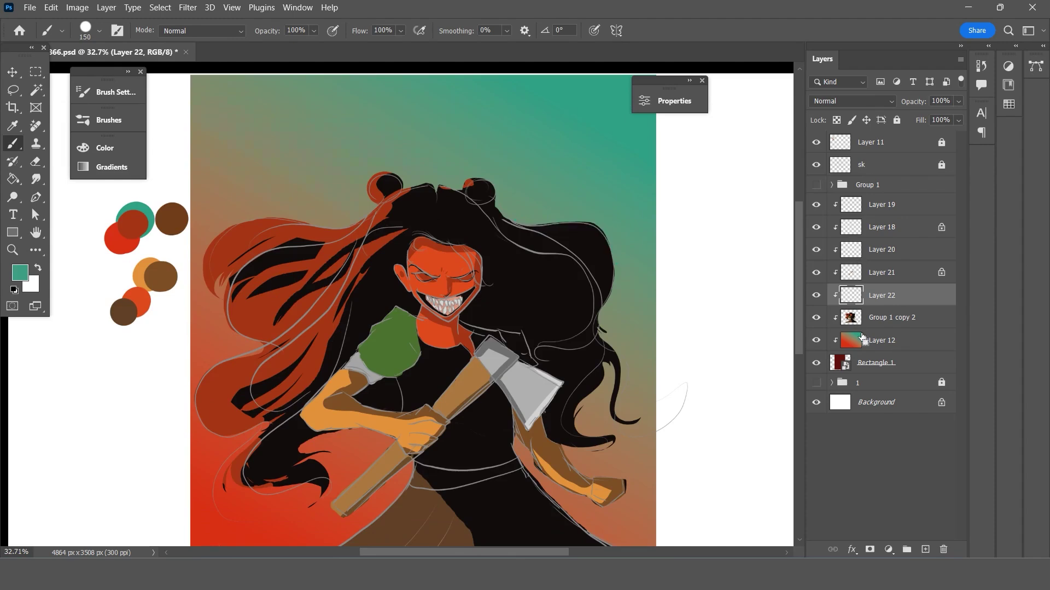
Clip Layer 22 to the Group 1 copy 2 character layer.
left_click(870, 324)
scroll(747, 316, "down", 1)
scroll(748, 315, "down", 1)
scroll(671, 296, "up", 1)
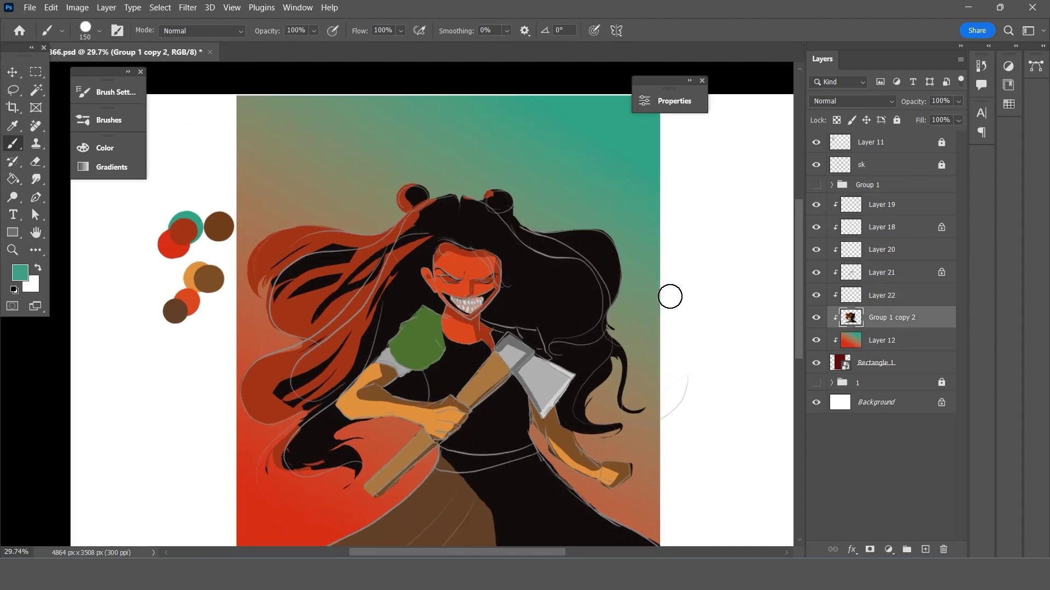
scroll(551, 295, "down", 2)
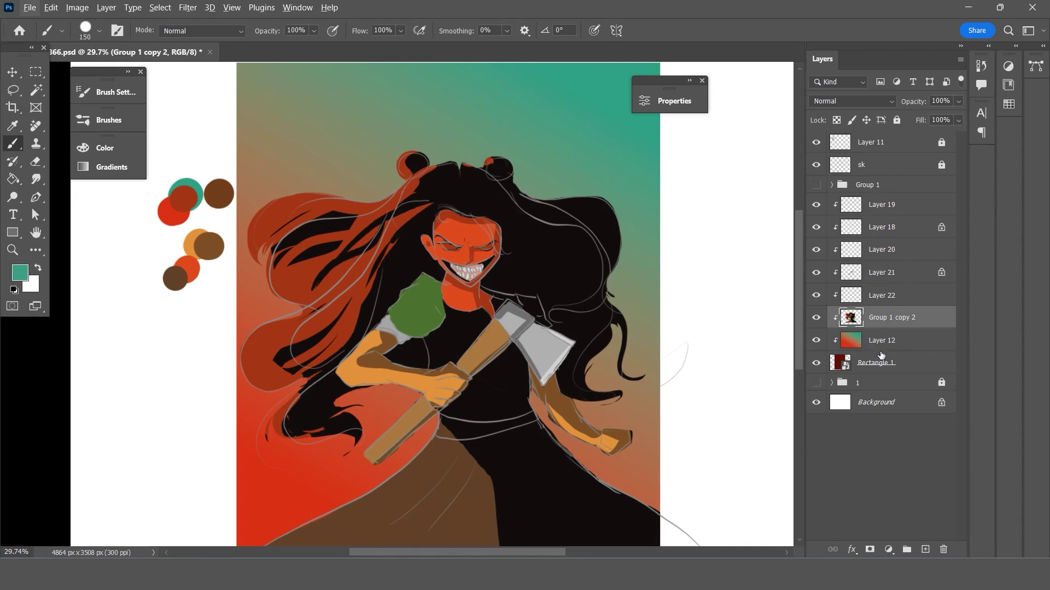
scroll(707, 357, "down", 1)
scroll(389, 380, "up", 2)
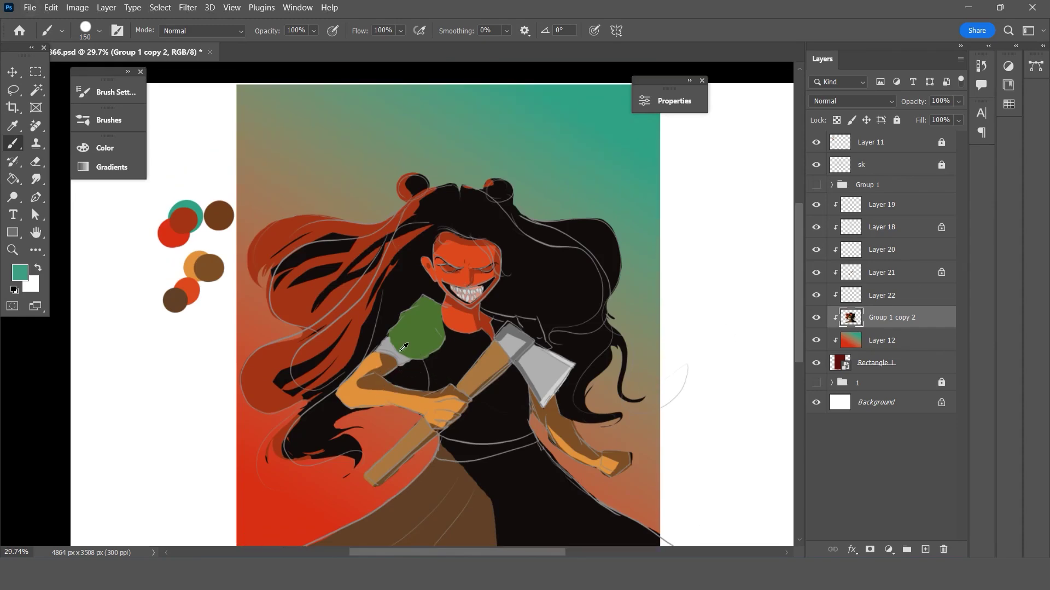
scroll(417, 350, "up", 1)
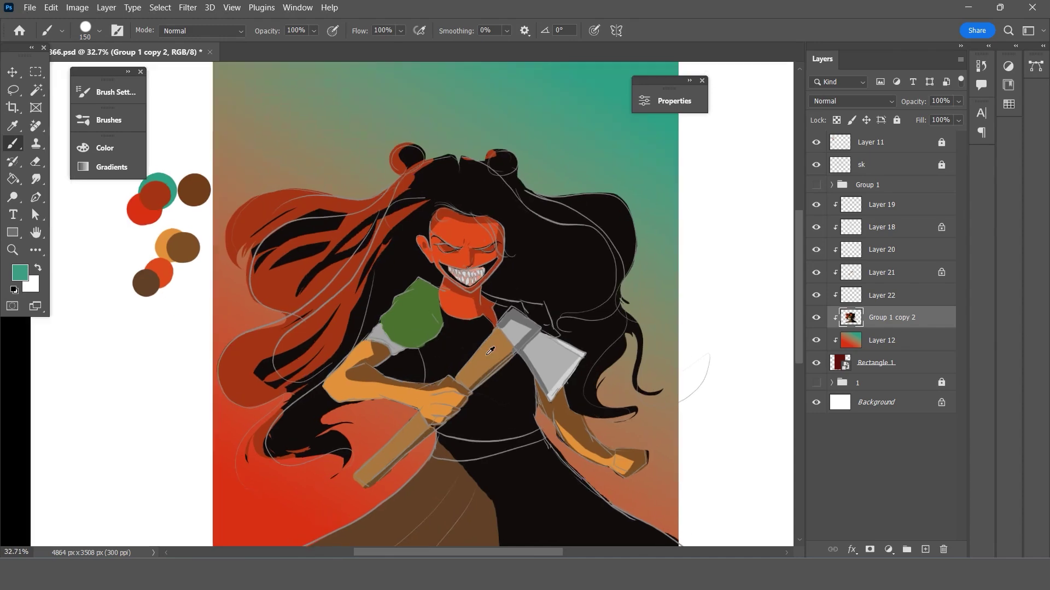
left_click_drag(852, 343, 861, 327)
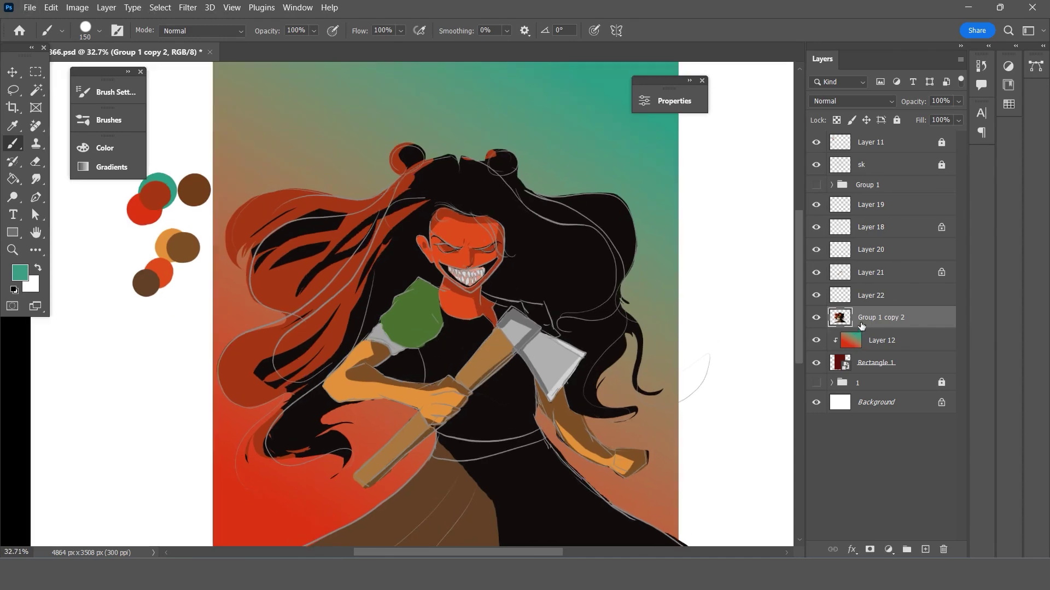
scroll(629, 344, "up", 1)
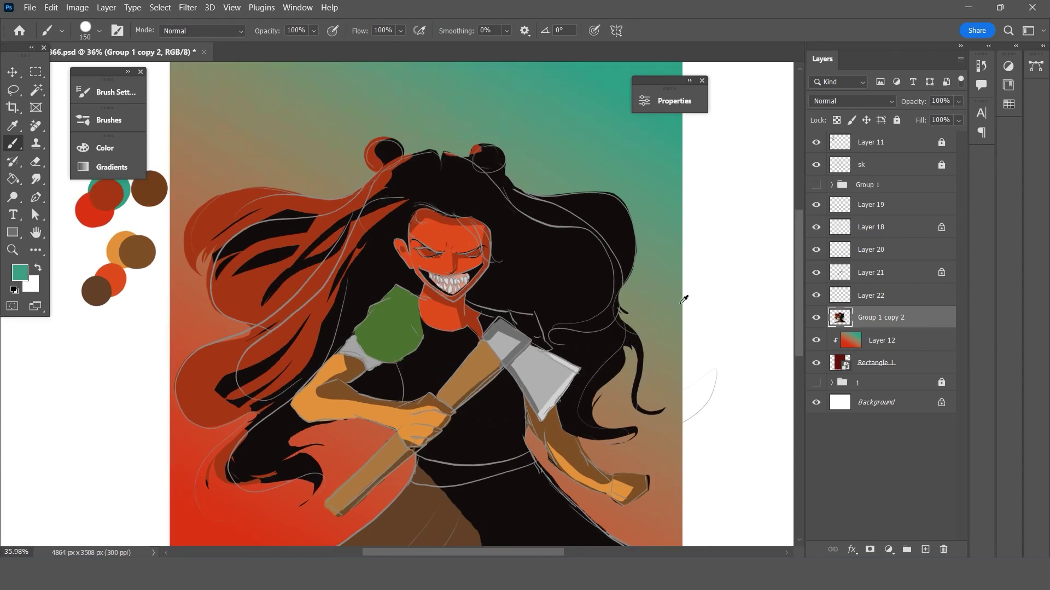
left_click(874, 299)
left_click(873, 305, "alt")
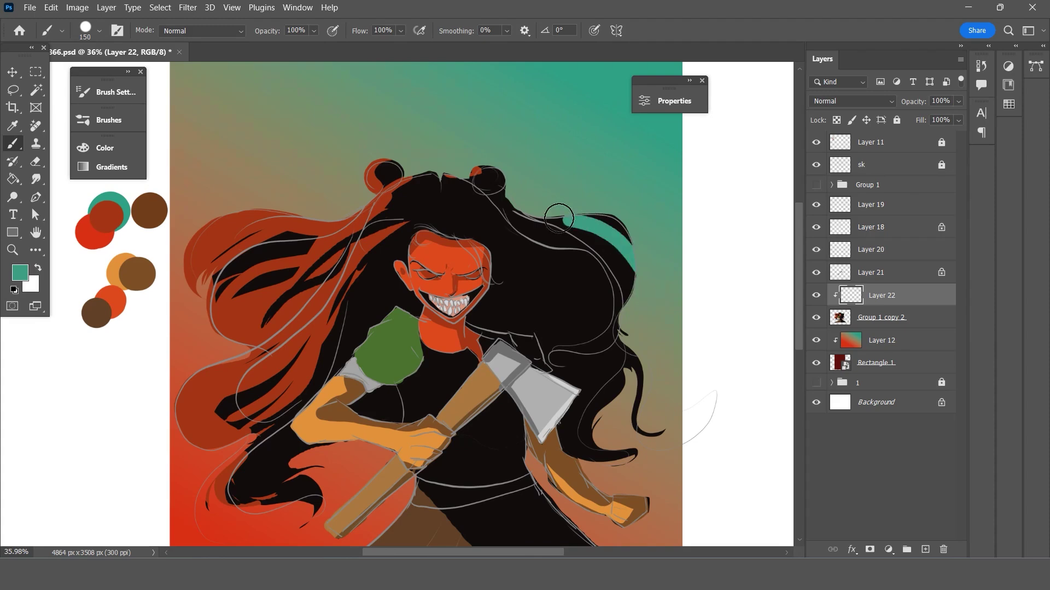
Paint a teal rim along the hair's top-right edge, then undo it.
mouse_move(547, 211)
left_mouse_down()
mouse_move(646, 284)
mouse_move(505, 167)
left_mouse_up()
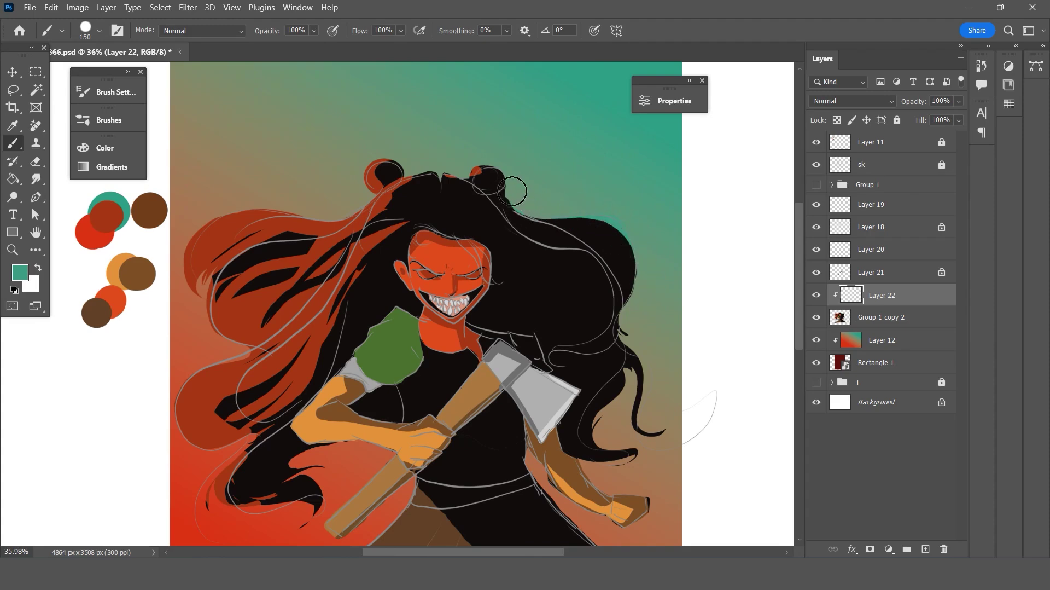
key("ctrl+z")
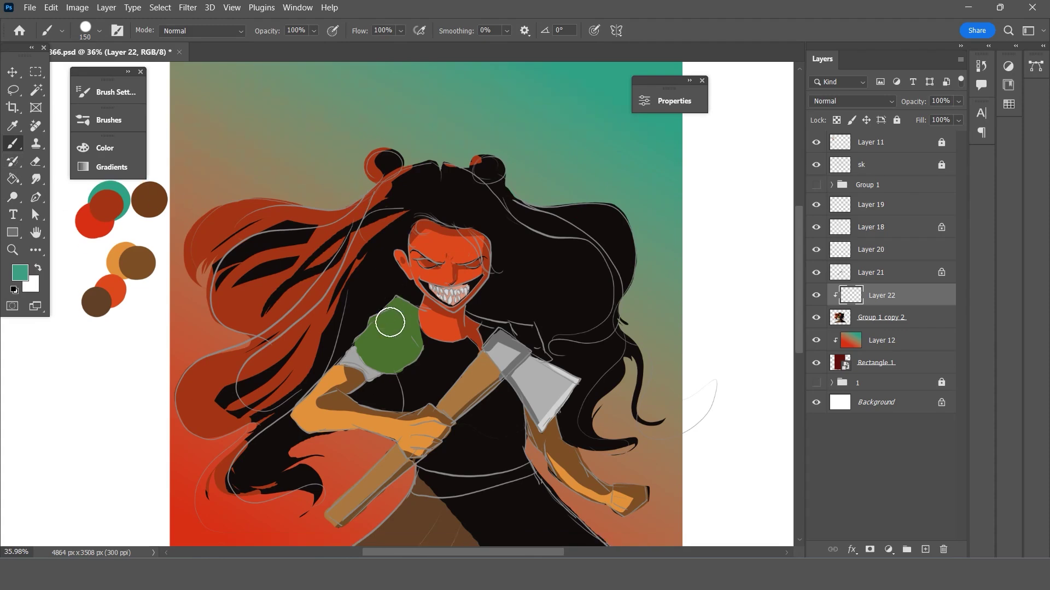
scroll(375, 317, "up", 2)
scroll(473, 323, "down", 2)
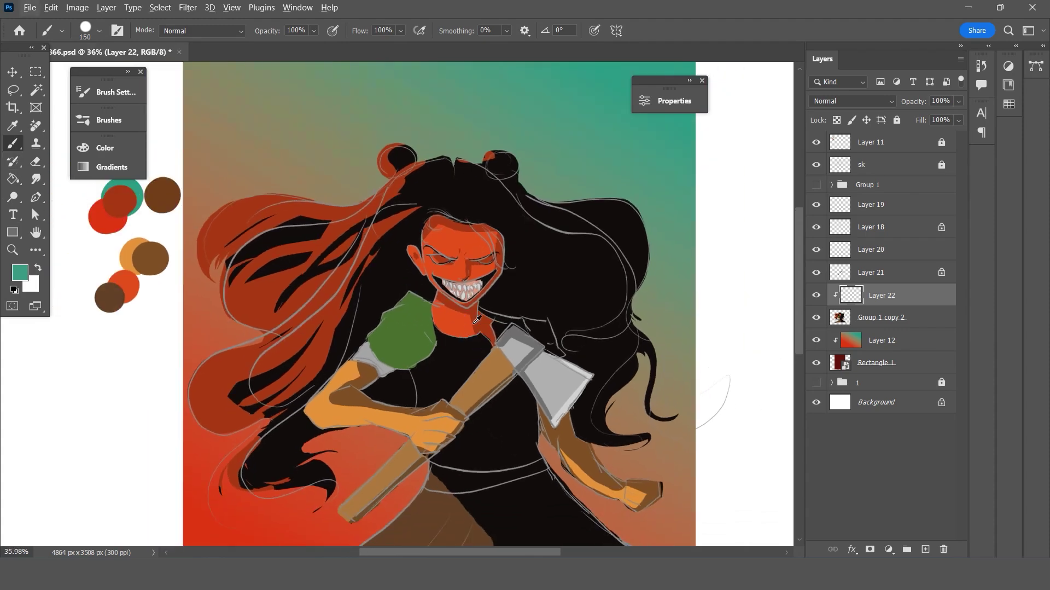
scroll(477, 318, "down", 2)
Hide the grey sketch layer after toggling it to compare the art.
left_click(816, 165)
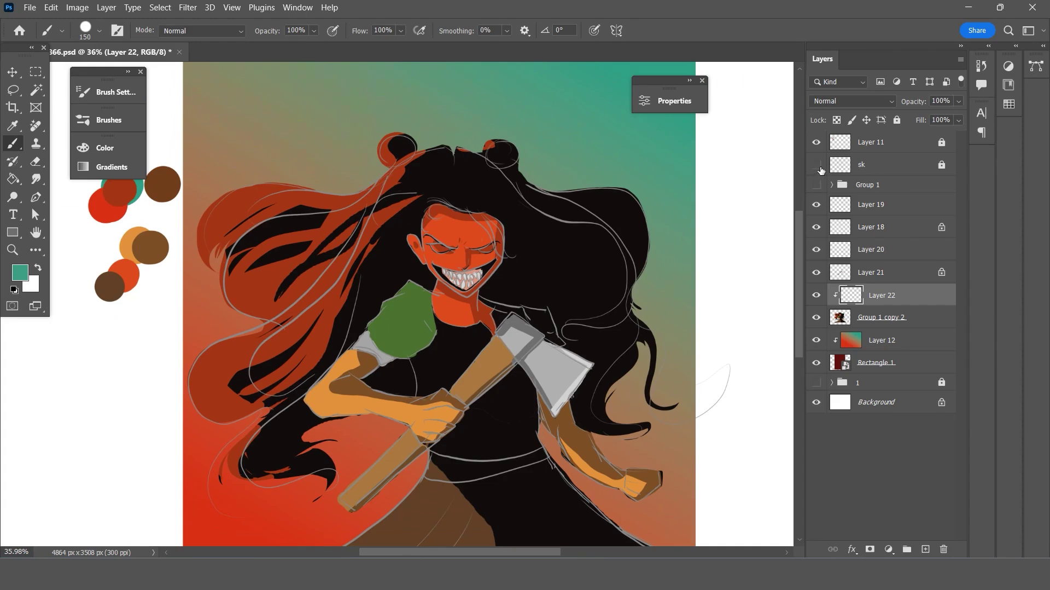
left_click(819, 167)
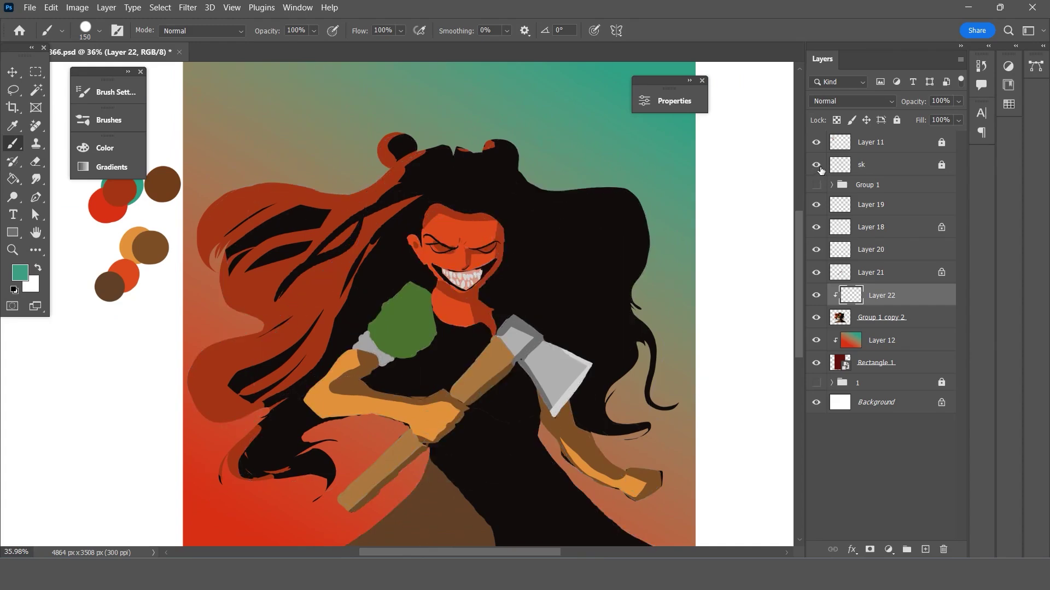
left_click(819, 166)
left_click(819, 166)
left_click(820, 168)
scroll(331, 263, "down", 1)
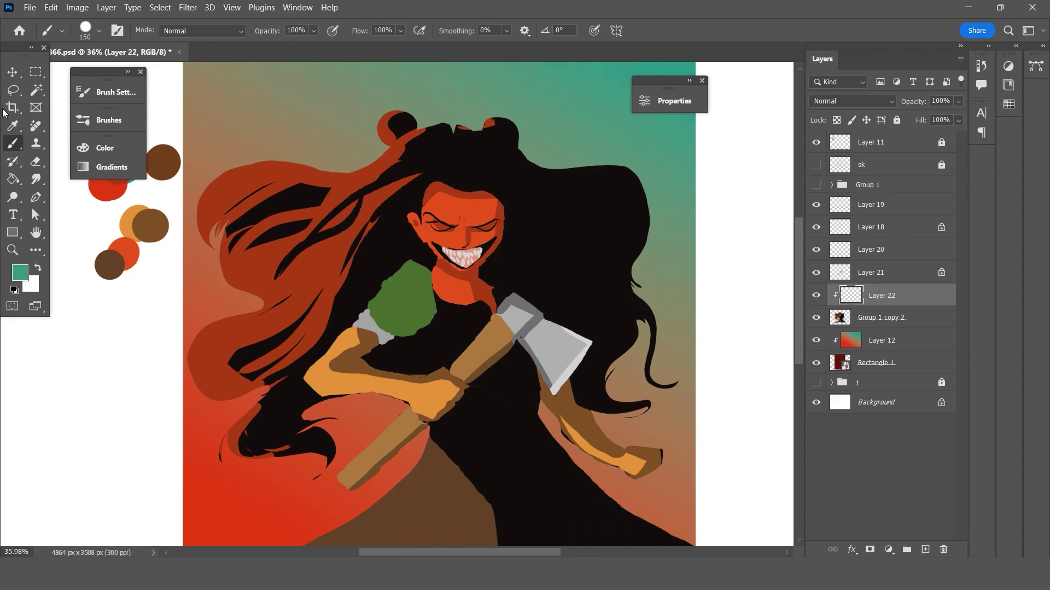
On Group 1 copy 2, sample the hair black and fill the lower-left hair.
key("v")
left_click(245, 453)
scroll(456, 246, "up", 1)
key("i")
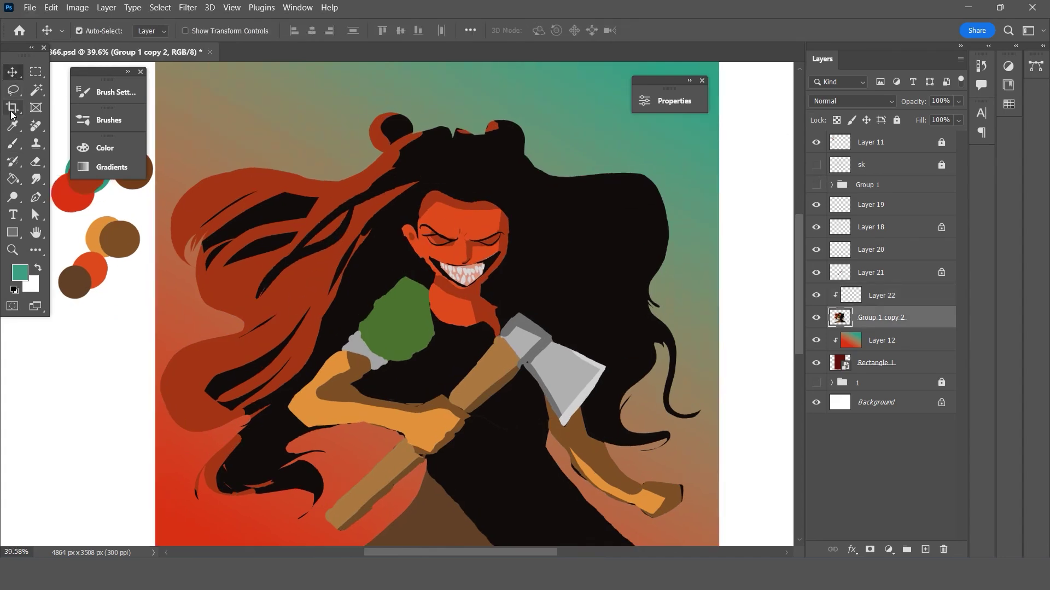
scroll(245, 453, "down", 1)
left_click(263, 424)
key("b")
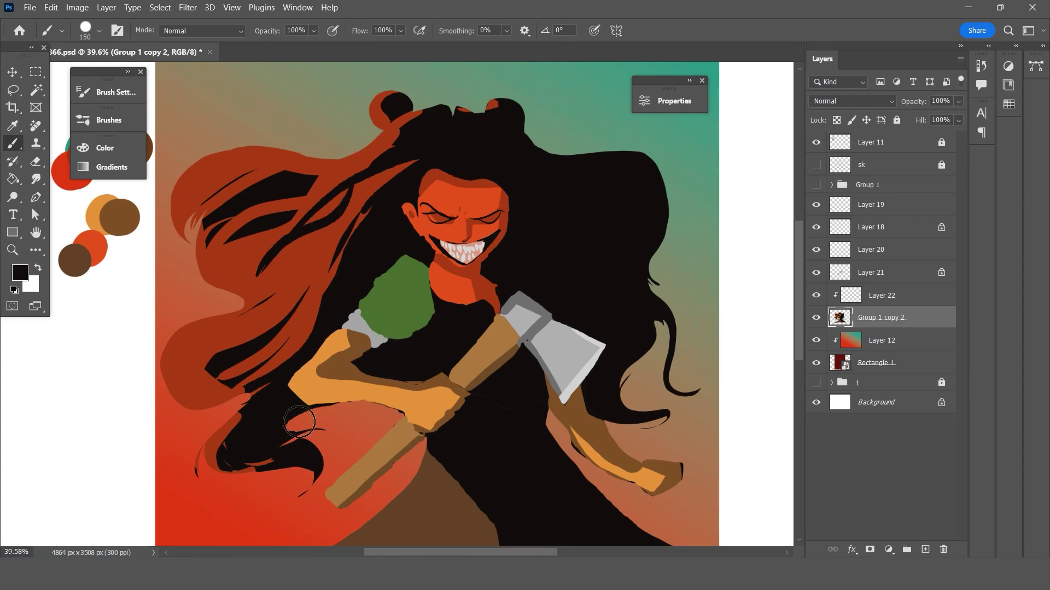
left_click_drag(295, 462, 247, 426)
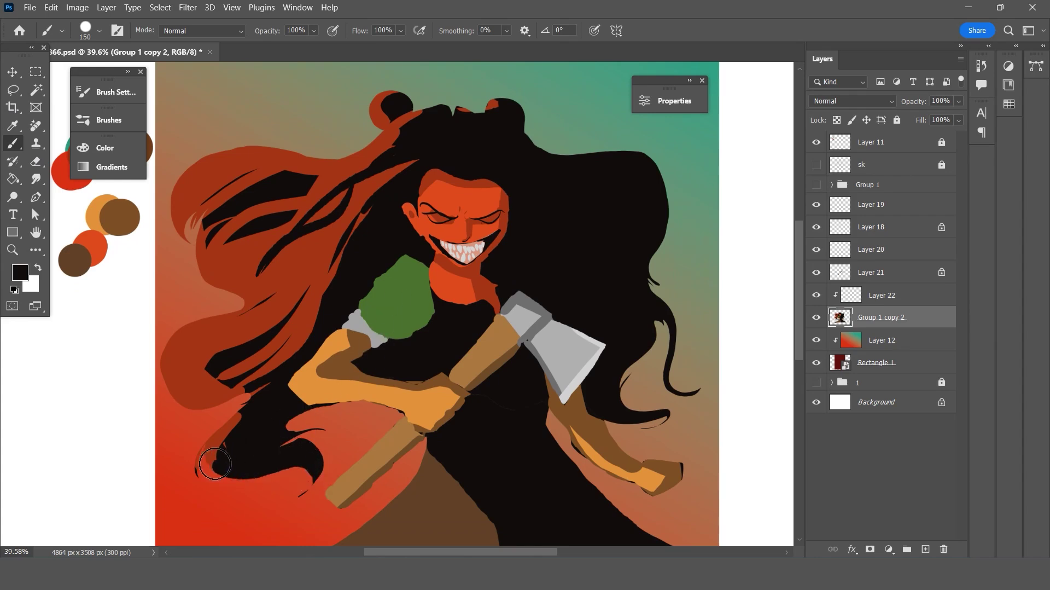
With a smaller brush, extend the black hair downward and add thin strand outlines.
key("bracketleft")
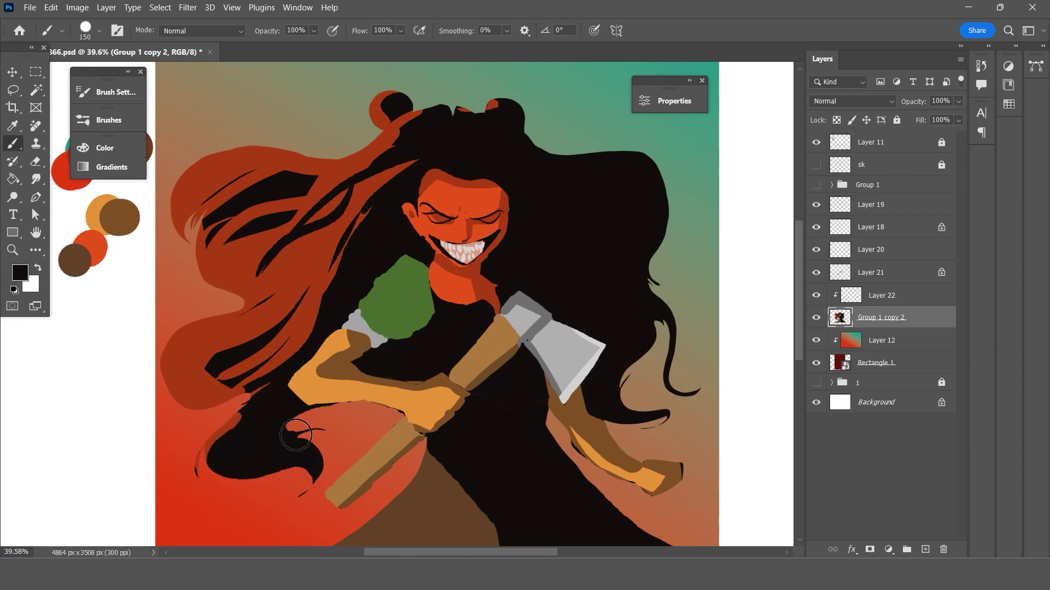
key("bracketleft")
key("bracketleft")
left_click_drag(292, 431, 330, 464)
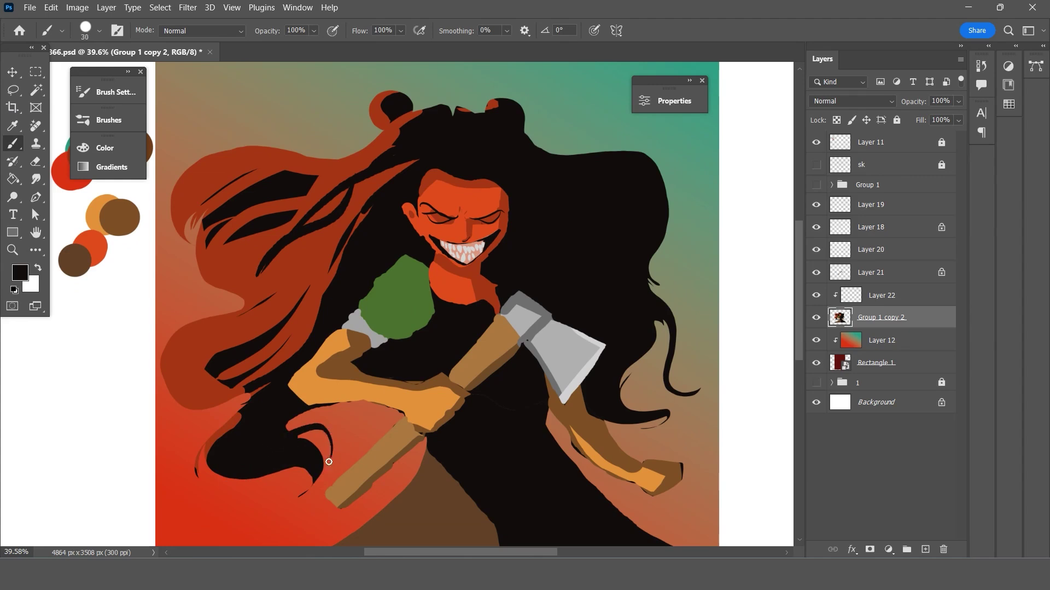
mouse_move(301, 432)
left_mouse_down()
mouse_move(292, 413)
mouse_move(244, 399)
mouse_move(180, 411)
mouse_move(208, 325)
left_mouse_up()
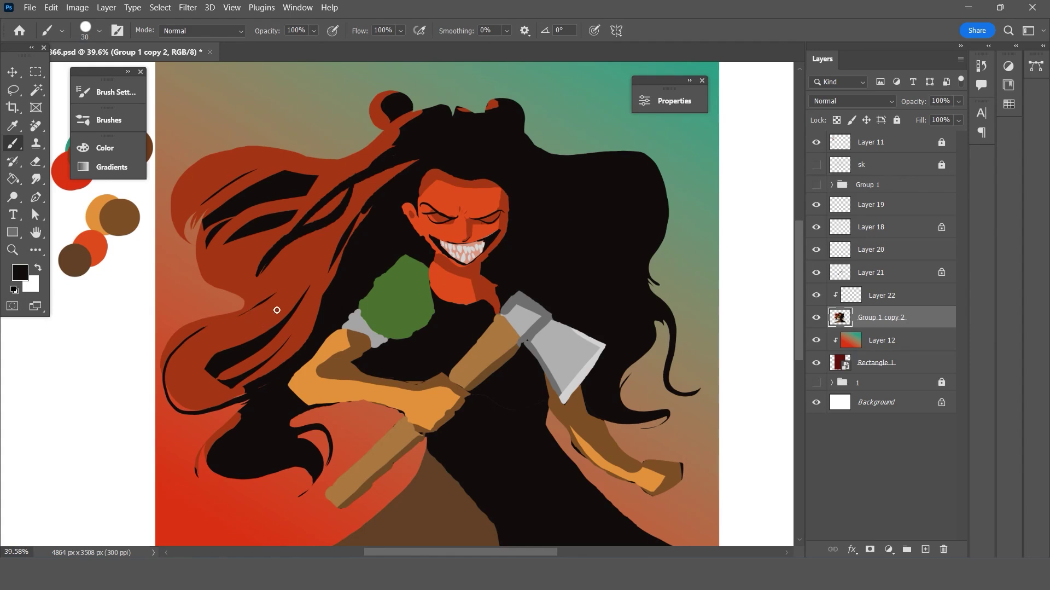
left_click_drag(293, 294, 187, 407)
mouse_move(245, 331)
left_mouse_down()
mouse_move(391, 186)
mouse_move(318, 299)
mouse_move(373, 208)
left_mouse_up()
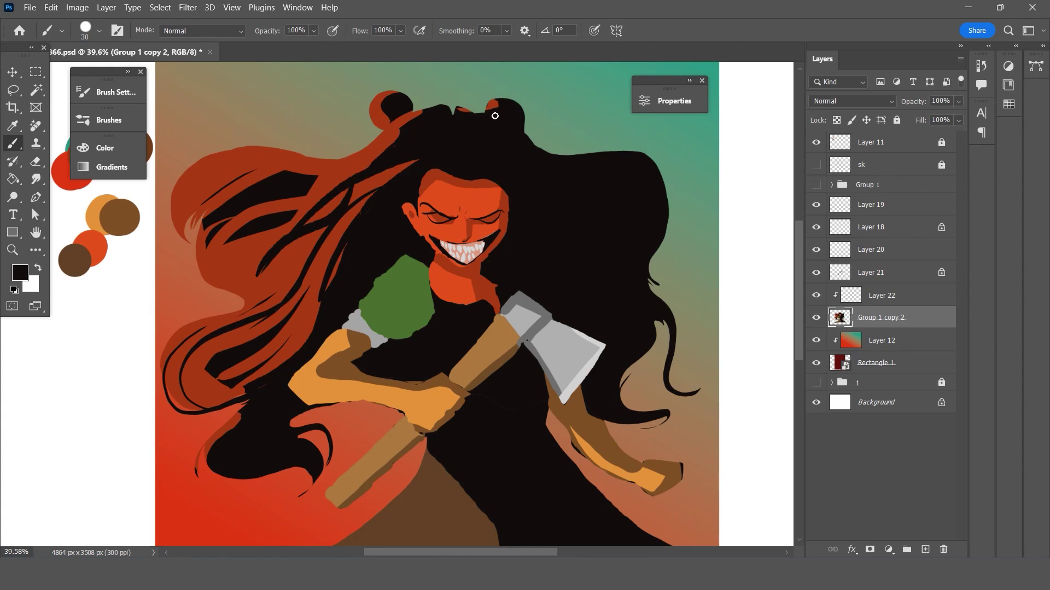
Blacken the right hair bun, add right-side strands, and smooth the green sleeve notch.
mouse_move(495, 115)
left_mouse_down()
mouse_move(503, 99)
mouse_move(524, 139)
left_mouse_up()
left_click_drag(623, 151, 647, 146)
mouse_move(637, 258)
left_mouse_down()
mouse_move(673, 216)
mouse_move(666, 187)
left_mouse_up()
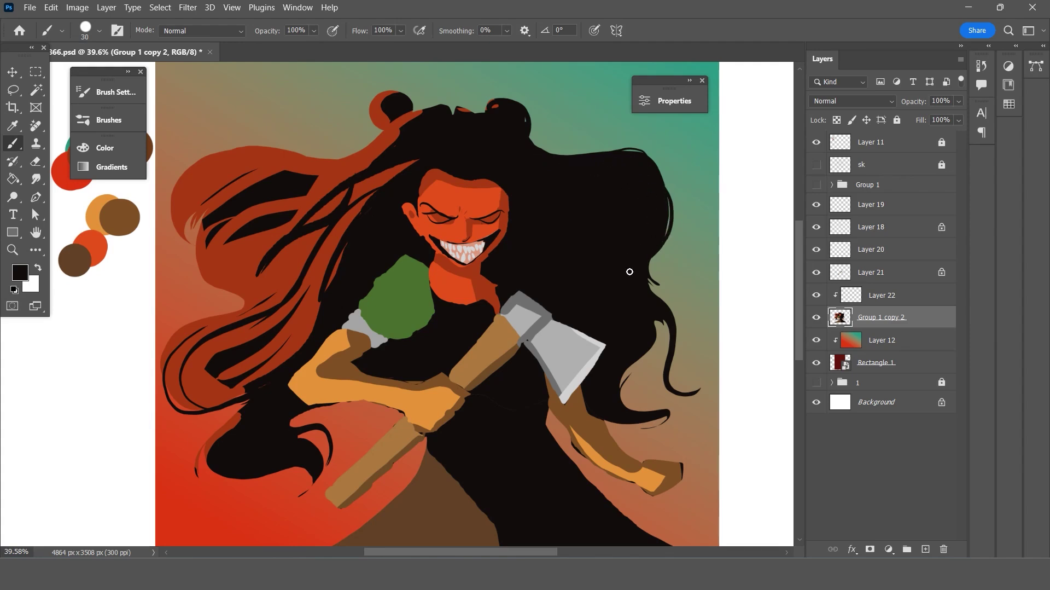
mouse_move(663, 317)
left_mouse_down()
mouse_move(656, 425)
mouse_move(630, 374)
mouse_move(651, 308)
mouse_move(620, 377)
left_mouse_up()
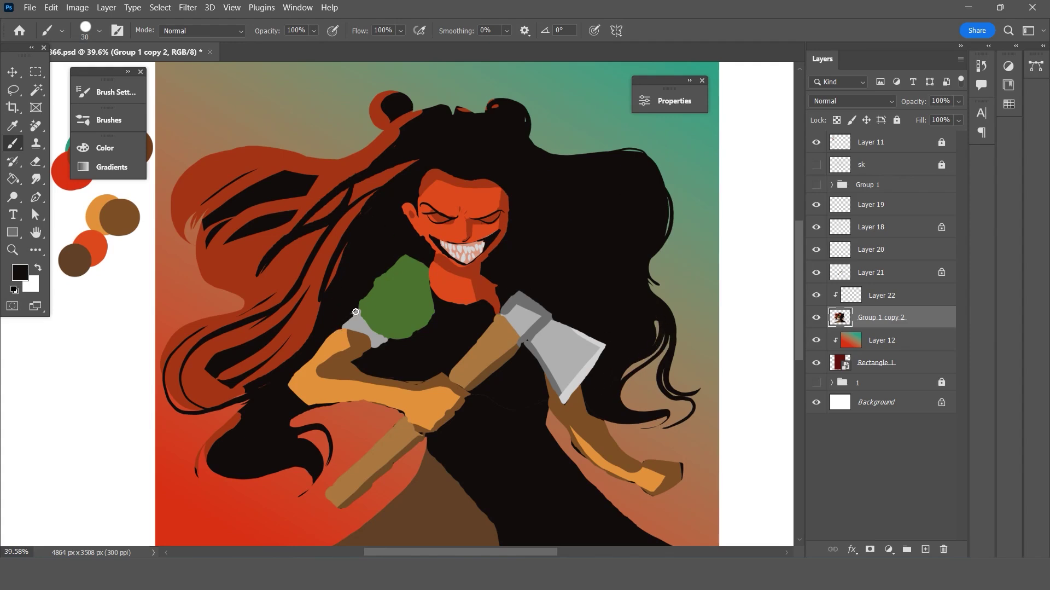
left_click_drag(355, 311, 367, 295)
key("ctrl+z")
left_click_drag(394, 262, 341, 327)
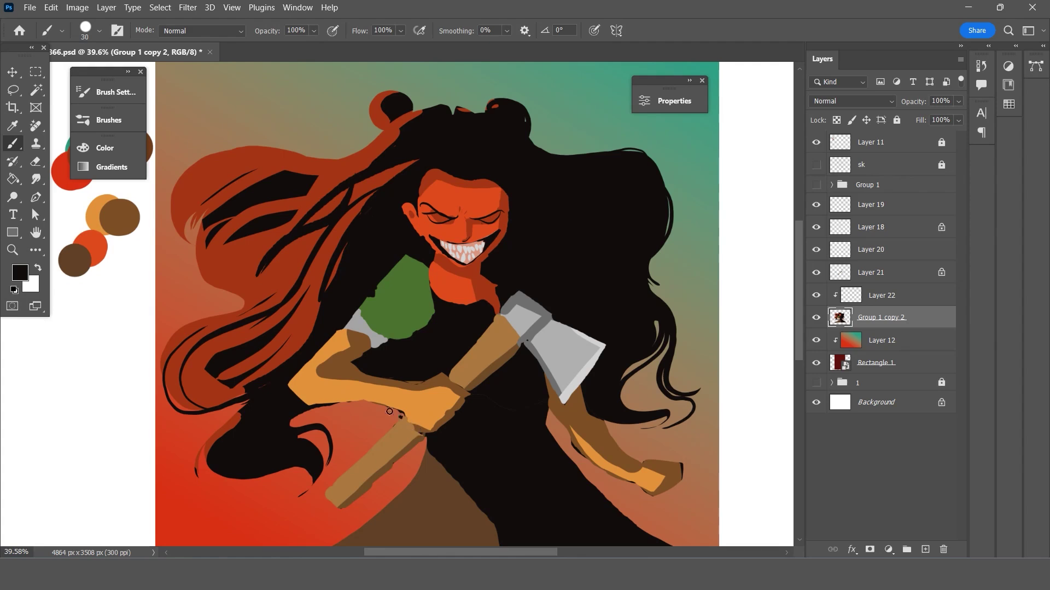
Sample the arm's orange and fill the forearm's lower edge with it.
key("i")
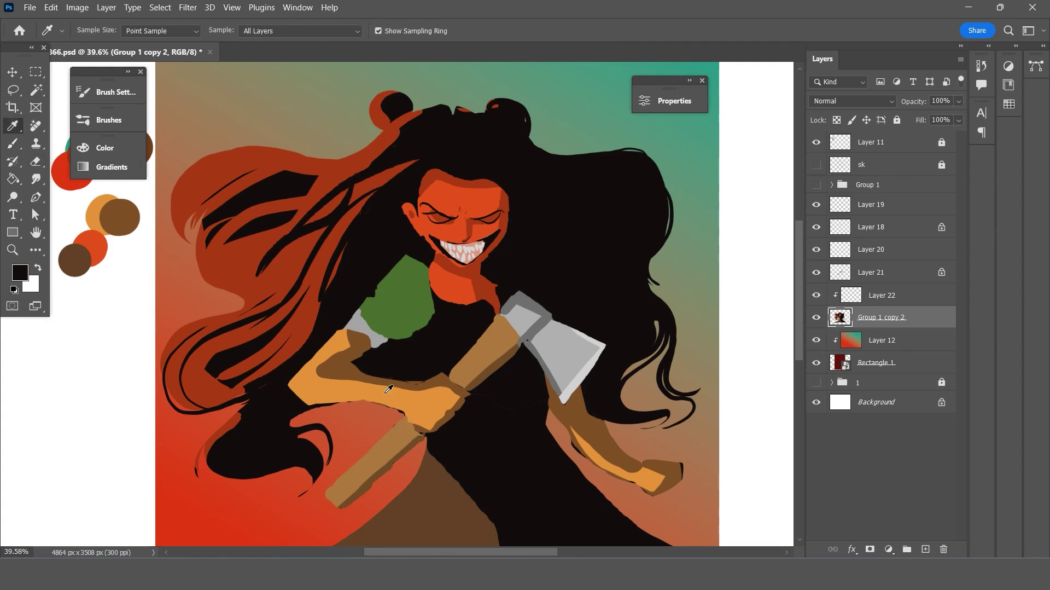
left_click(389, 388)
key("b")
left_click_drag(406, 411, 309, 404)
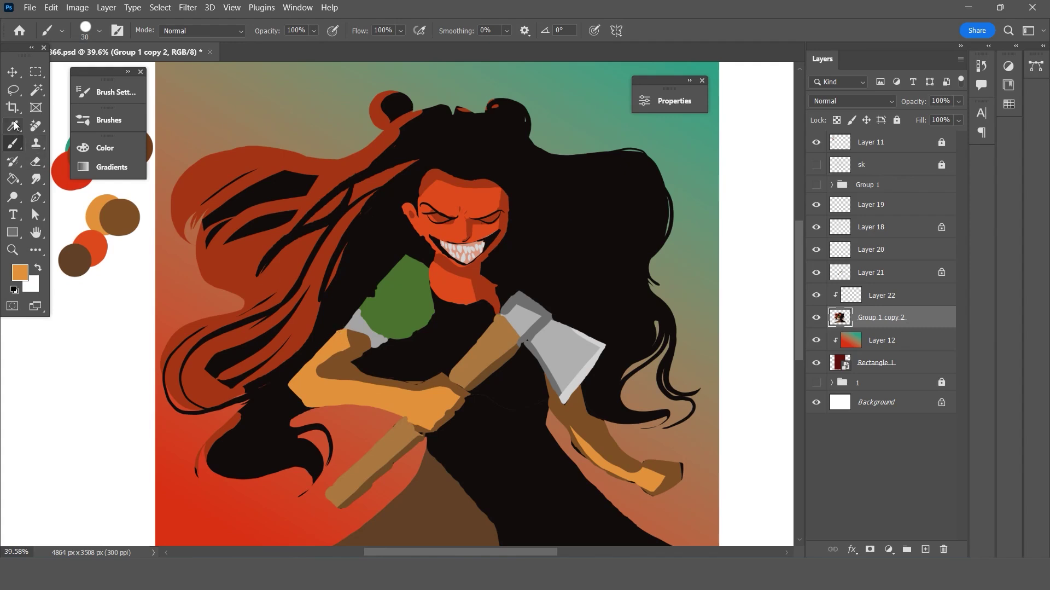
Extend the grey and green sleeves to close gaps near the arm and neck.
left_click(365, 325, "alt")
left_click_drag(348, 322, 352, 327)
left_click(403, 291, "alt")
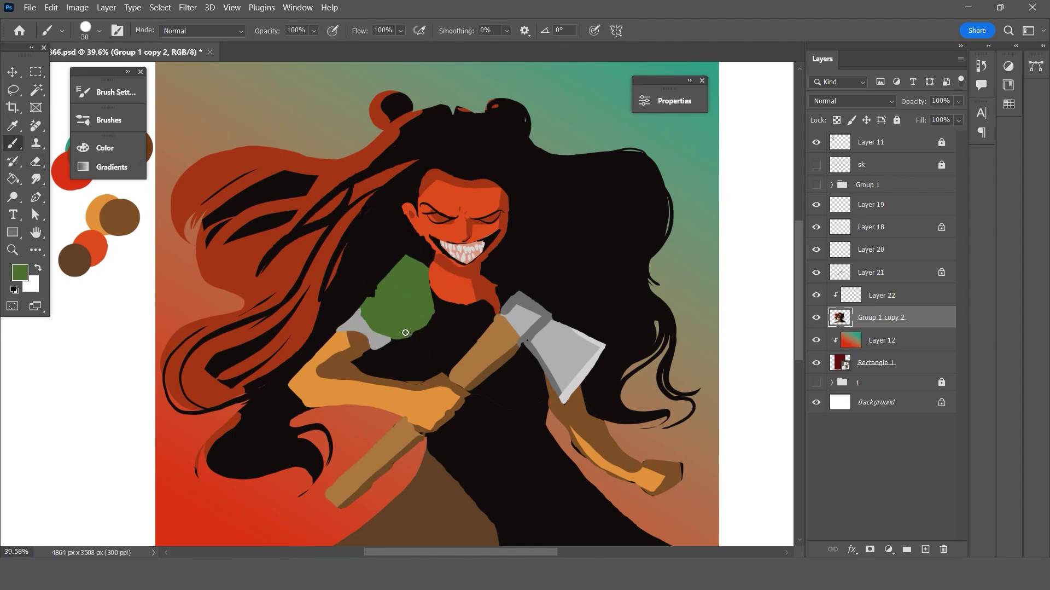
left_click_drag(405, 332, 431, 308)
left_click_drag(424, 268, 425, 262)
left_click_drag(505, 298, 505, 290)
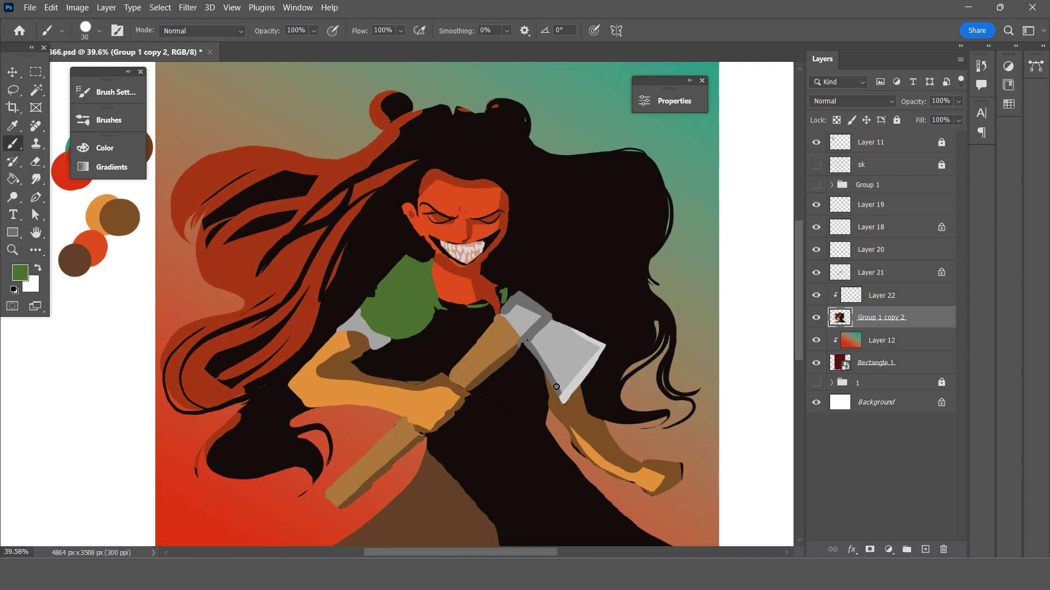
Narrow the arm's orange highlight with brown shadow, then repaint light orange along it.
key("i")
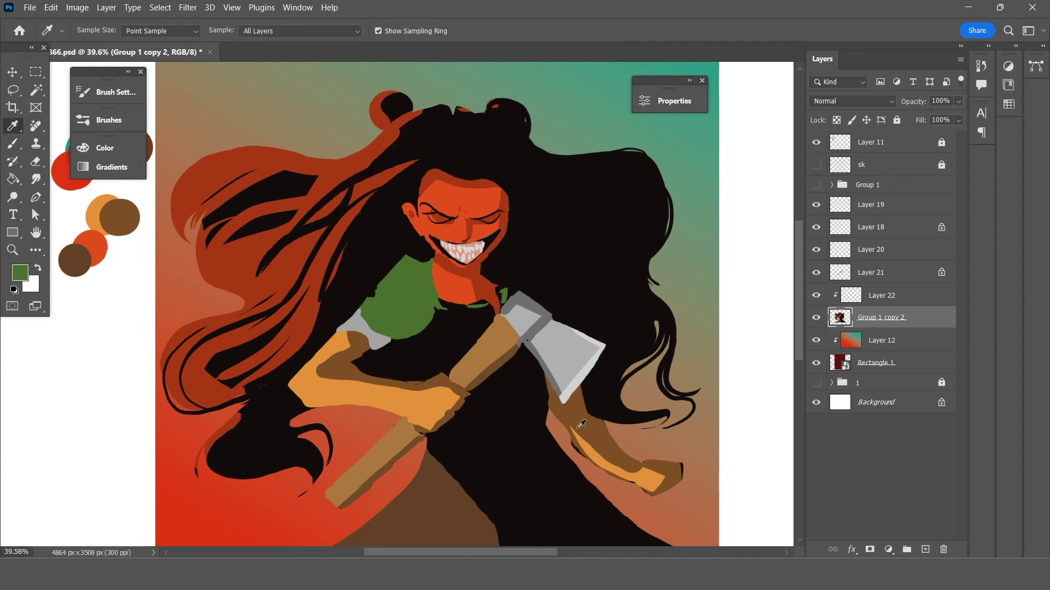
left_click(579, 444)
key("b")
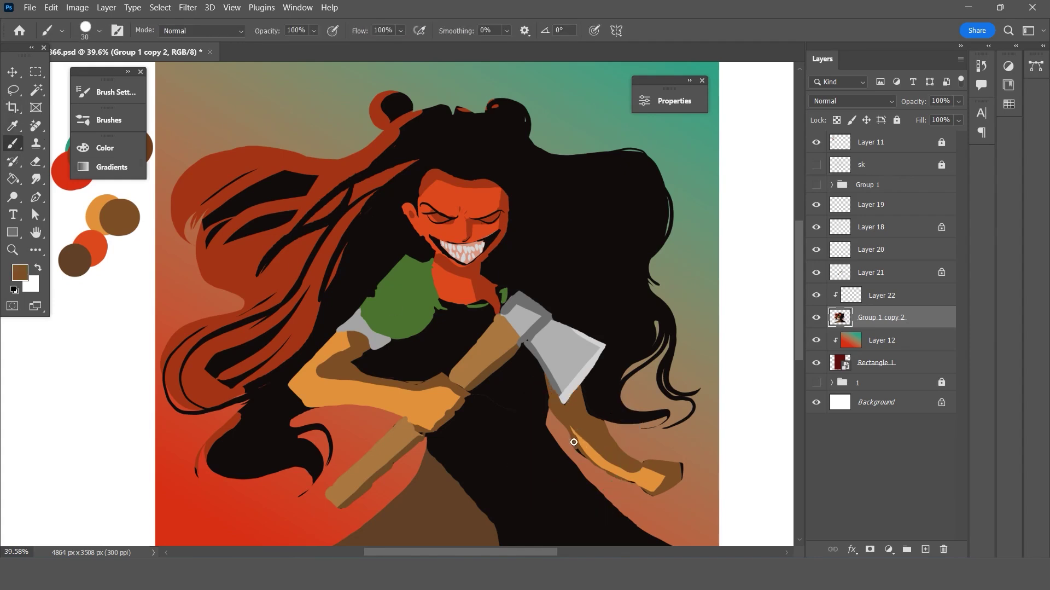
left_click_drag(571, 434, 623, 479)
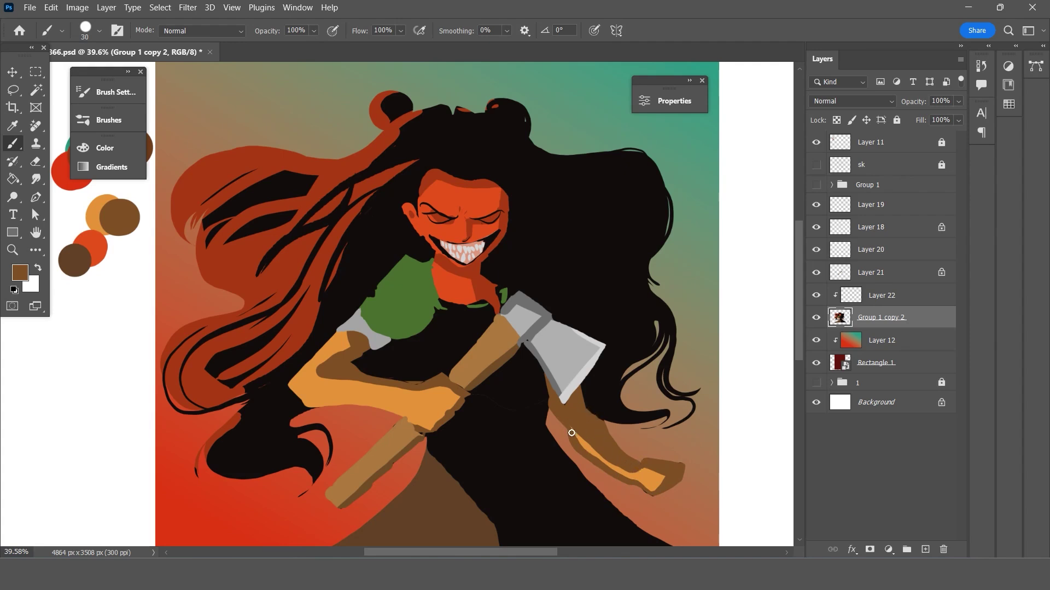
left_click(13, 125)
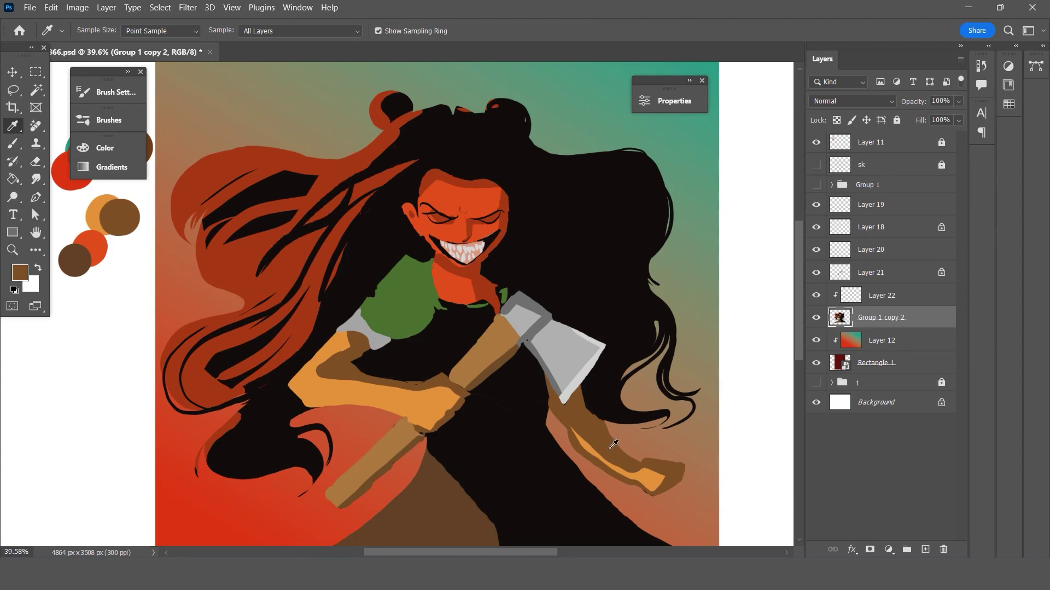
left_click(626, 466)
key("b")
mouse_move(615, 464)
left_mouse_down()
mouse_move(602, 454)
mouse_move(615, 470)
mouse_move(655, 465)
left_mouse_up()
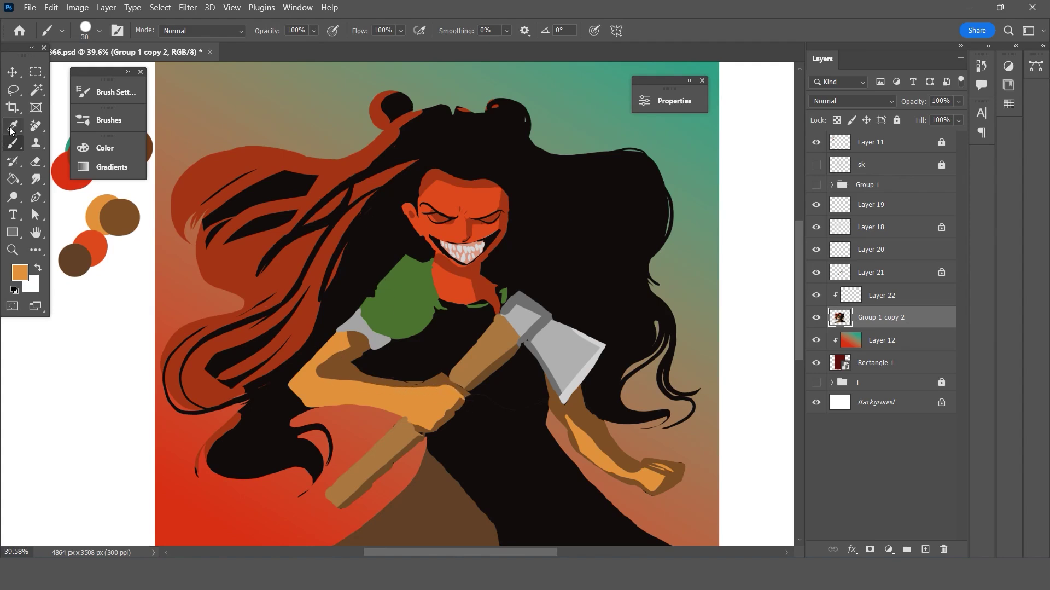
Reshape the upper arm's orange edge against the brown shadow.
left_click(342, 351, "alt")
left_click(13, 126)
left_click(333, 336)
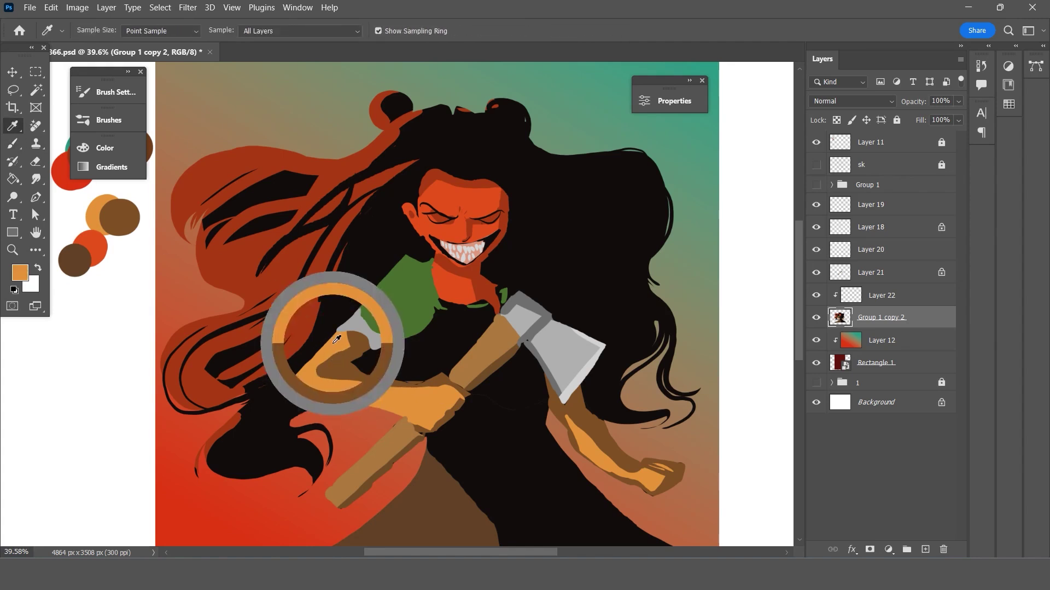
key("b")
left_click_drag(345, 346, 313, 373)
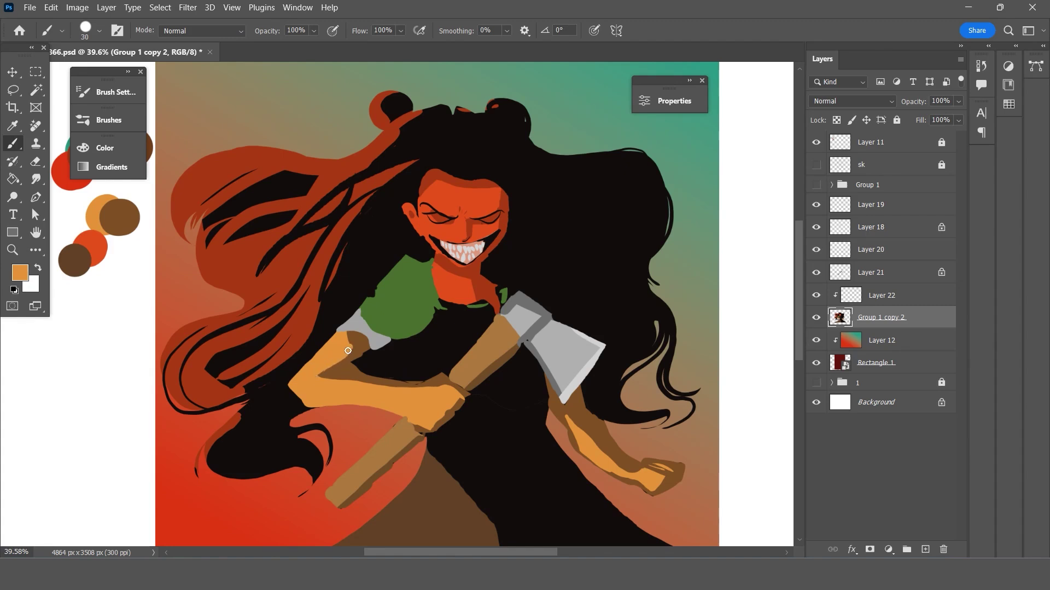
left_click_drag(314, 373, 322, 369)
scroll(488, 223, "down", 3)
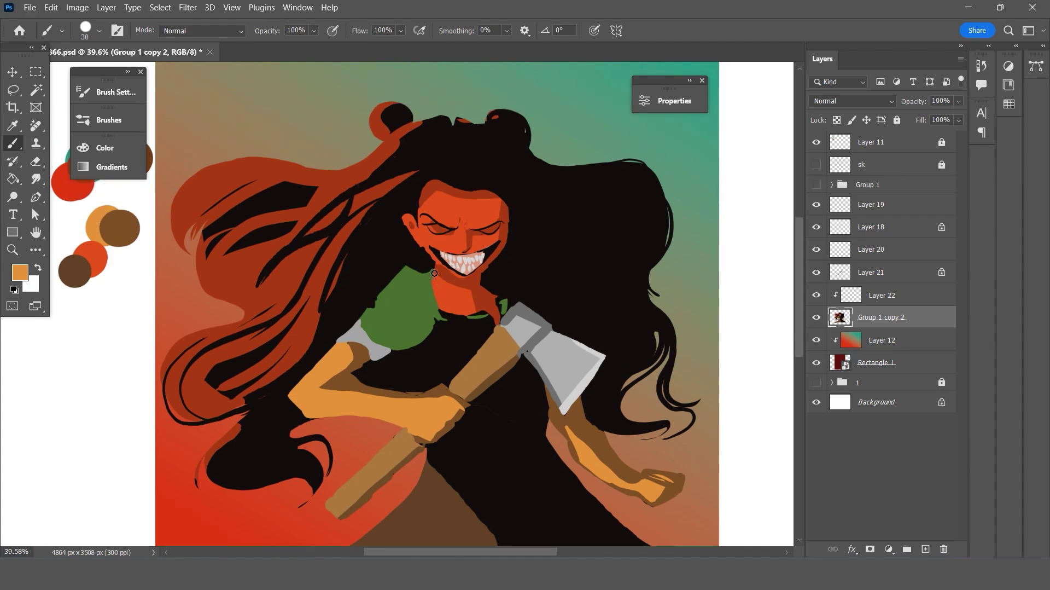
scroll(487, 223, "up", 2)
scroll(487, 223, "up", 1)
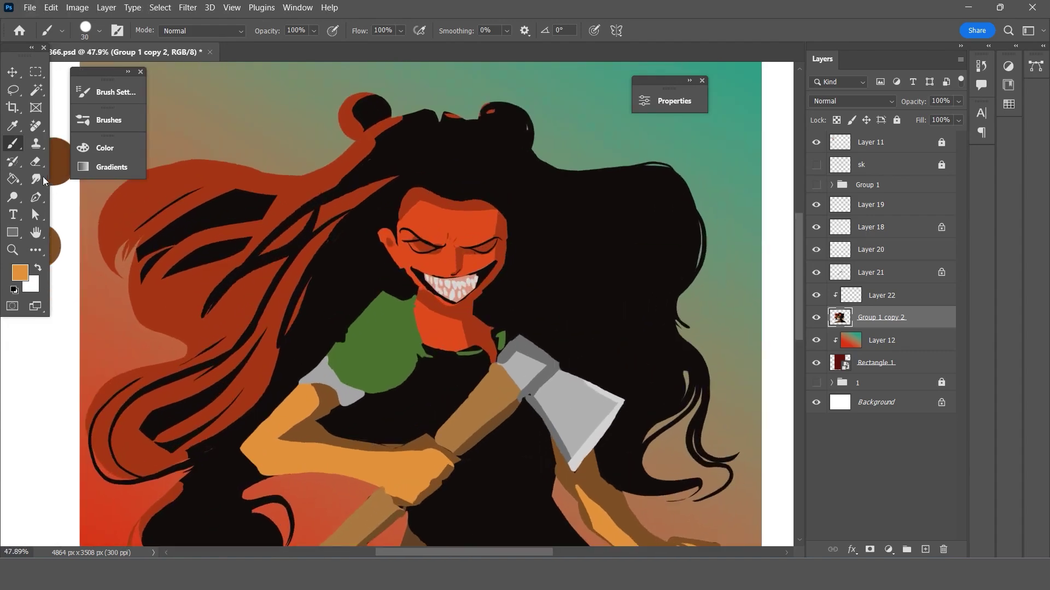
left_click(12, 127)
left_click(411, 261)
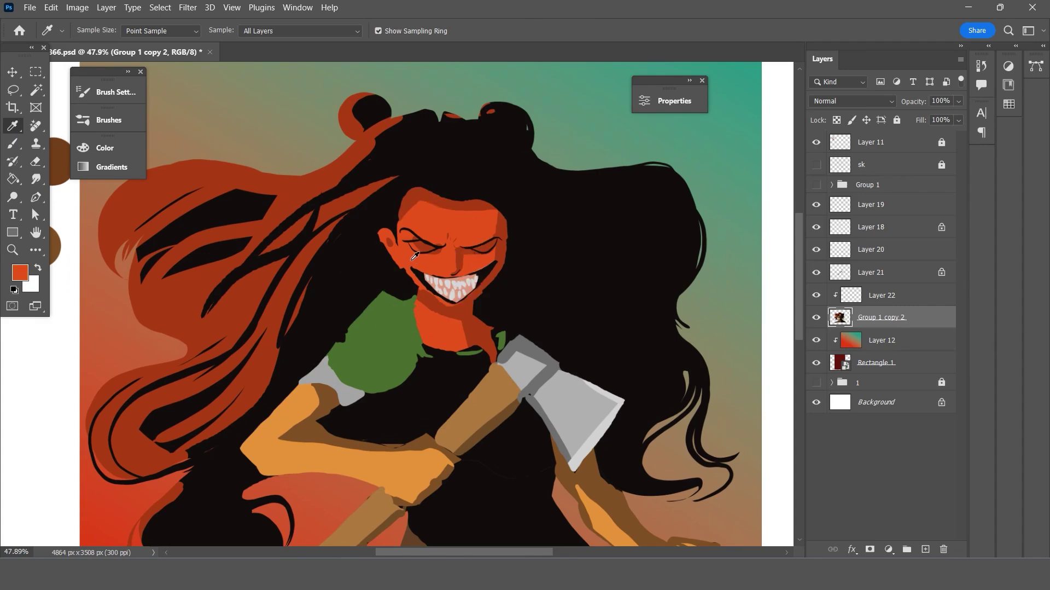
key("b")
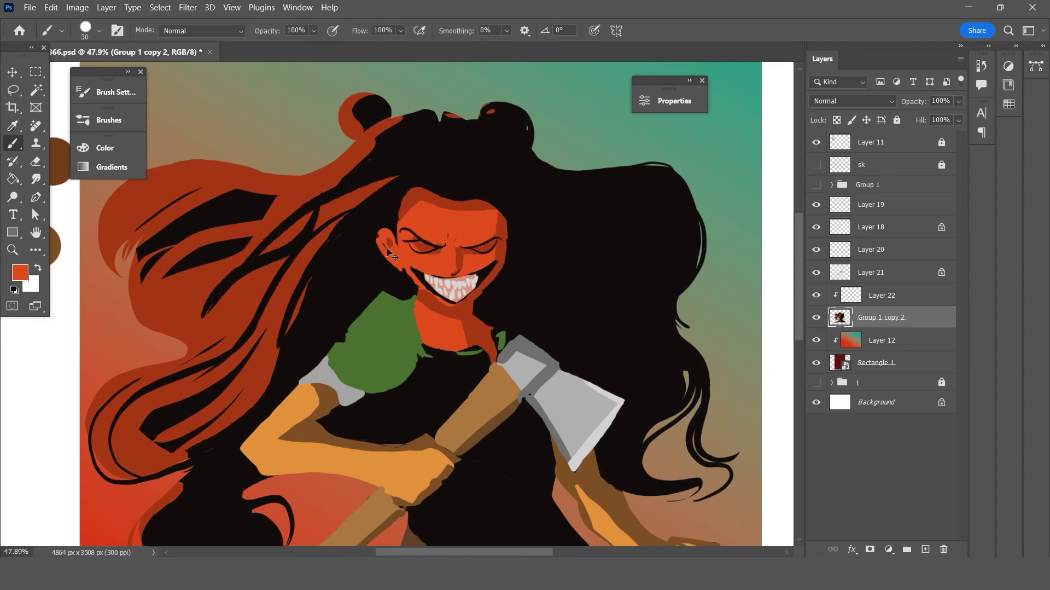
key("bracketleft")
key("bracketleft")
key("bracketleft")
key("bracketleft")
key("bracketleft")
key("bracketright")
key("bracketright")
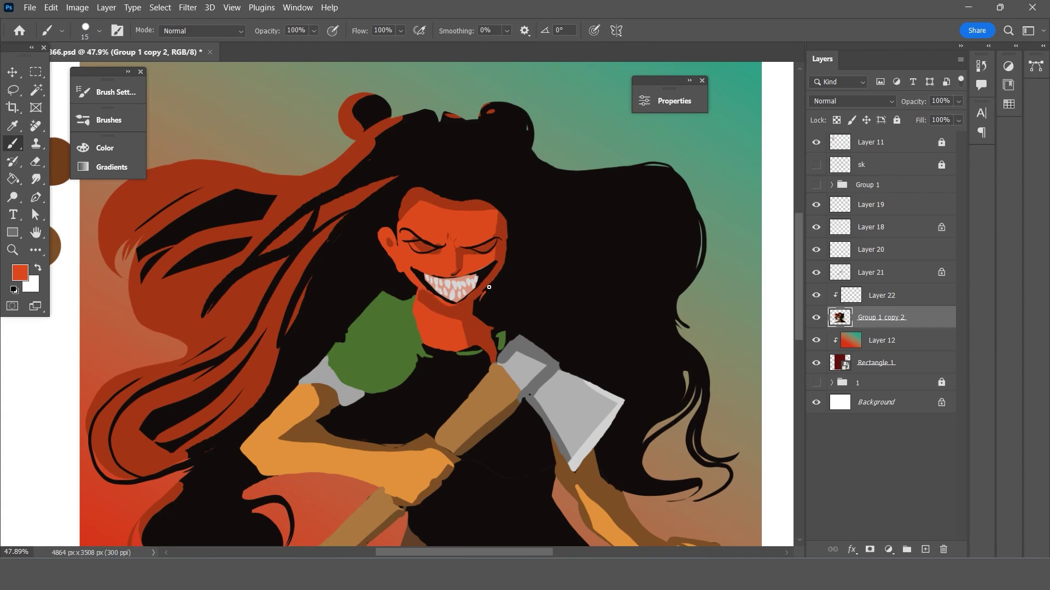
left_click(17, 123)
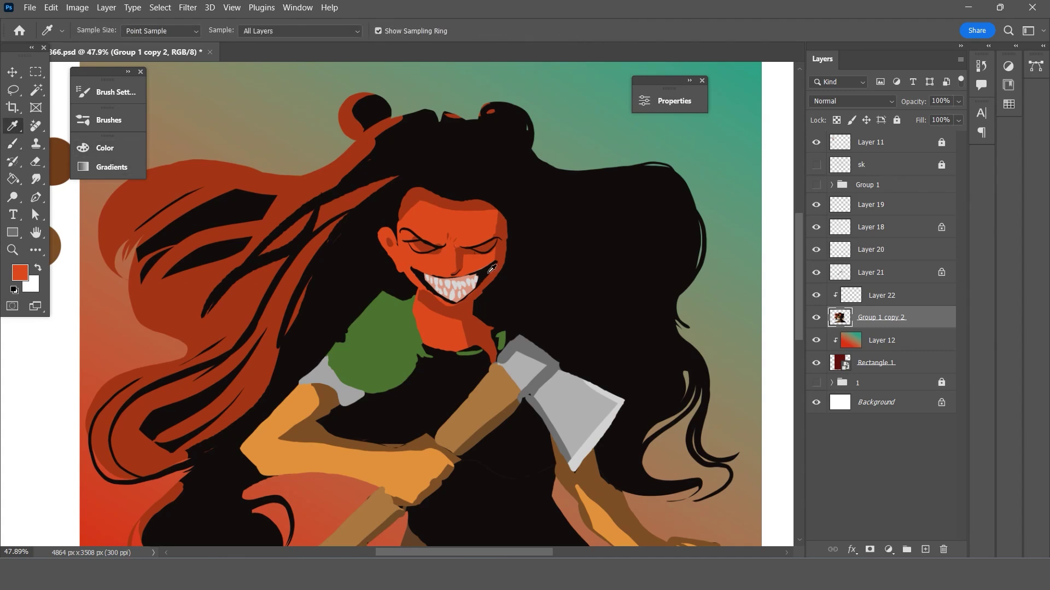
left_click(514, 289)
Darken the face's right edge black and add a curved strand on the forehead.
key("b")
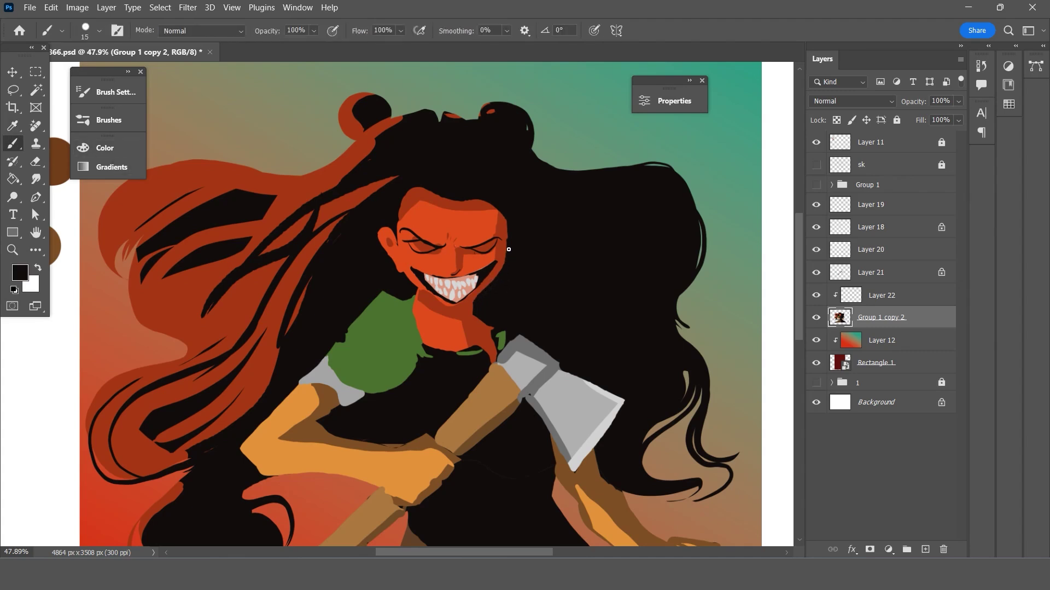
mouse_move(507, 237)
left_mouse_down()
mouse_move(510, 218)
mouse_move(483, 193)
left_mouse_up()
left_click_drag(507, 227, 496, 206)
mouse_move(433, 191)
left_mouse_down()
mouse_move(503, 225)
mouse_move(426, 189)
mouse_move(502, 228)
mouse_move(465, 232)
mouse_move(446, 200)
mouse_move(503, 254)
mouse_move(465, 240)
mouse_move(445, 203)
mouse_move(465, 243)
mouse_move(511, 251)
mouse_move(457, 217)
mouse_move(506, 229)
left_mouse_up()
key("ctrl+z")
key("ctrl+z")
key("ctrl+z")
key("ctrl+z")
key("ctrl+z")
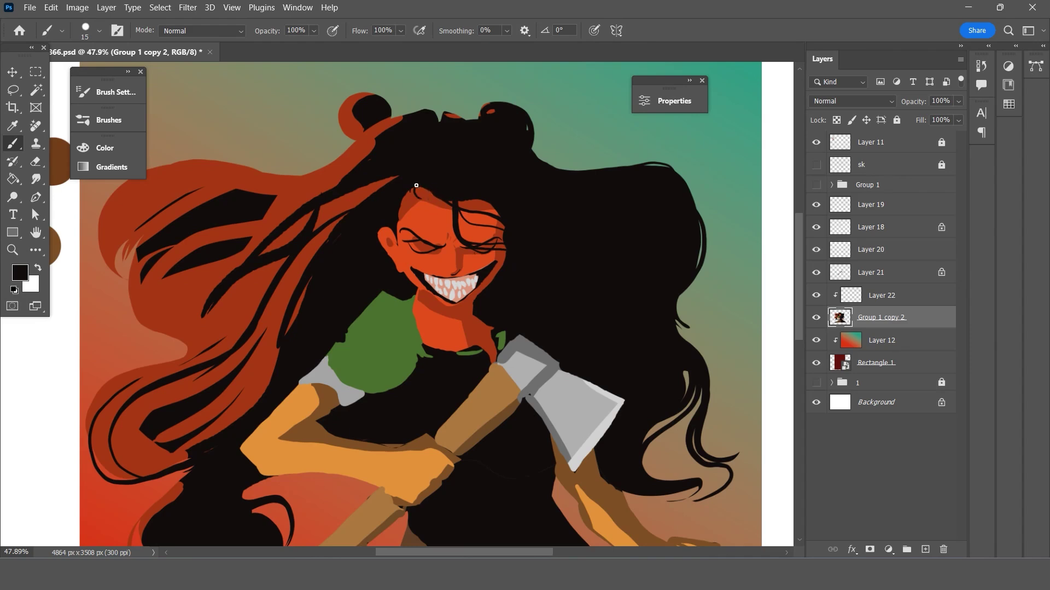
mouse_move(415, 187)
left_mouse_down()
mouse_move(402, 215)
mouse_move(426, 193)
mouse_move(502, 226)
mouse_move(430, 199)
left_mouse_up()
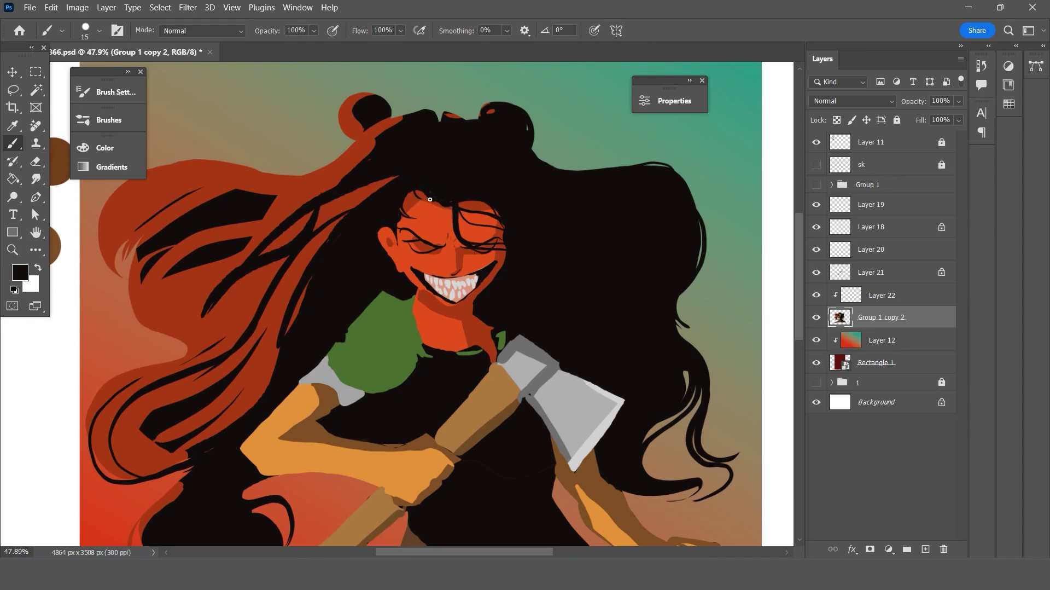
Paint over the top bun's red patch and add thin black strands across the red hair.
left_click_drag(496, 113, 534, 135)
mouse_move(374, 149)
left_mouse_down()
mouse_move(309, 203)
mouse_move(354, 163)
mouse_move(263, 223)
left_mouse_up()
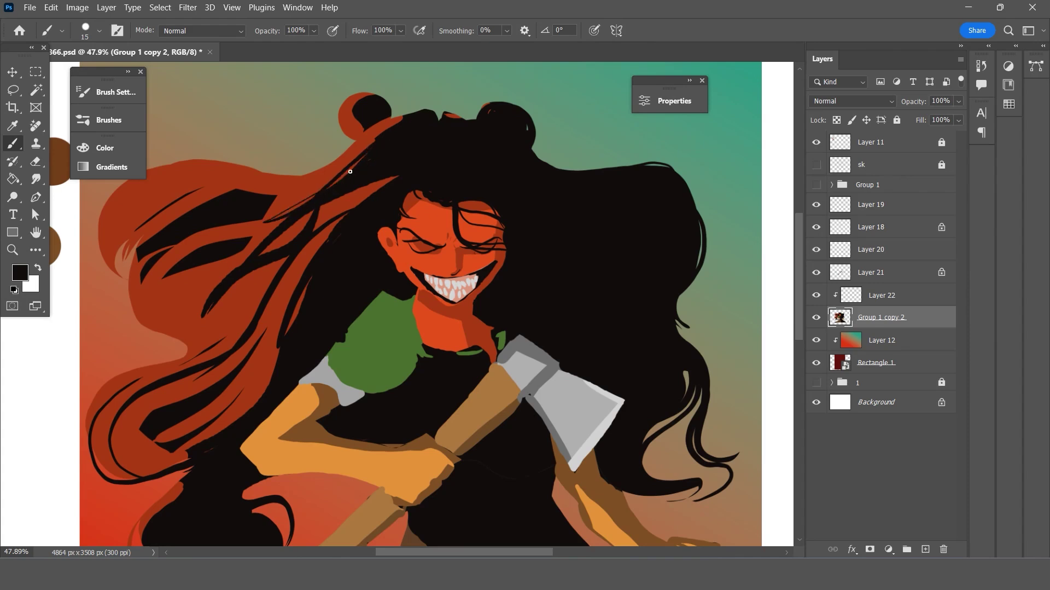
mouse_move(350, 172)
left_mouse_down()
mouse_move(271, 198)
mouse_move(159, 182)
left_mouse_up()
left_click_drag(230, 188, 167, 189)
left_click_drag(274, 191, 342, 171)
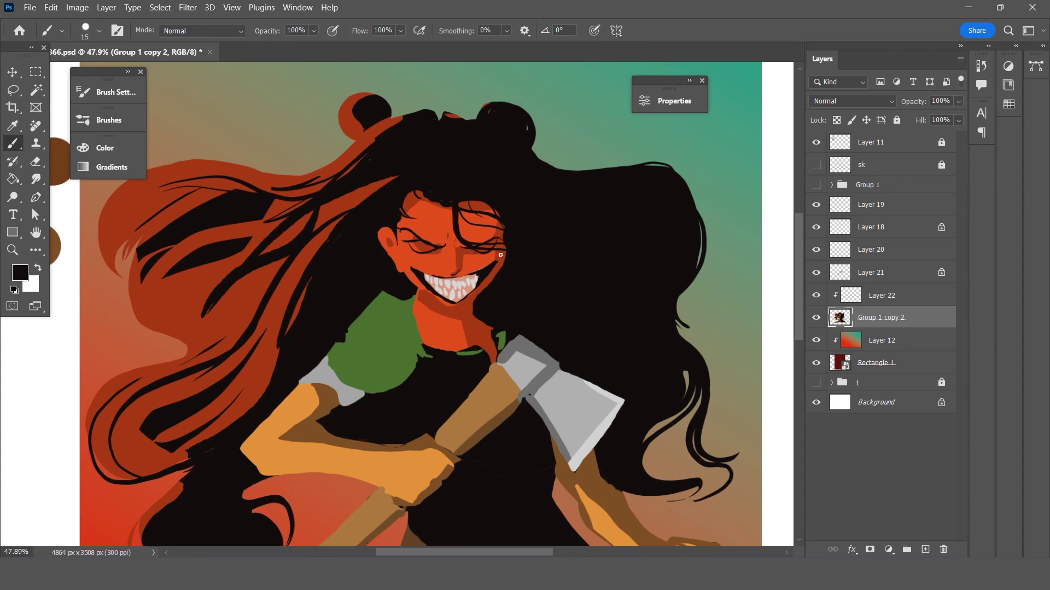
scroll(500, 254, "down", 2)
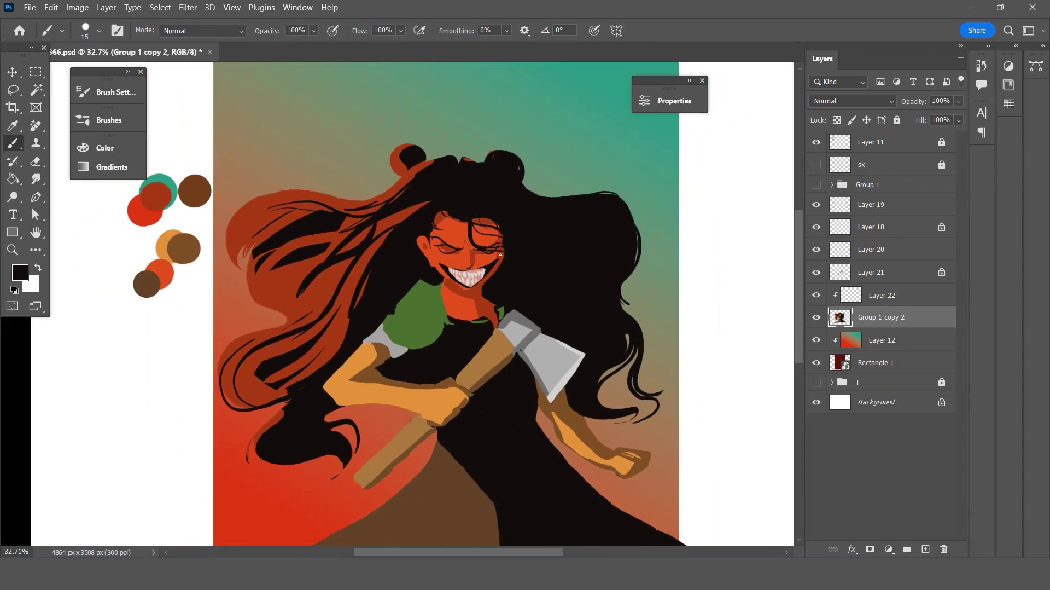
Fill the lower-left hair's red notch and add thin black strands along its edge.
scroll(394, 353, "up", 1)
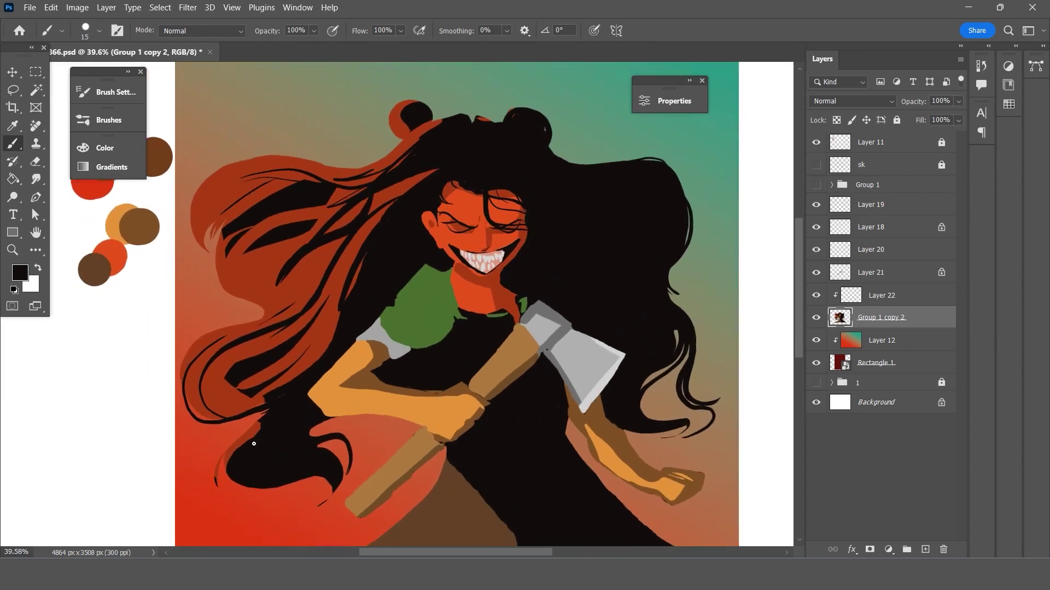
mouse_move(254, 443)
left_mouse_down()
mouse_move(253, 428)
mouse_move(234, 468)
left_mouse_up()
mouse_move(268, 411)
left_mouse_down()
mouse_move(215, 454)
mouse_move(232, 482)
mouse_move(274, 492)
left_mouse_up()
mouse_move(338, 487)
left_mouse_down()
mouse_move(300, 511)
mouse_move(332, 486)
mouse_move(334, 497)
left_mouse_up()
mouse_move(344, 454)
left_mouse_down()
mouse_move(326, 459)
mouse_move(358, 438)
left_mouse_up()
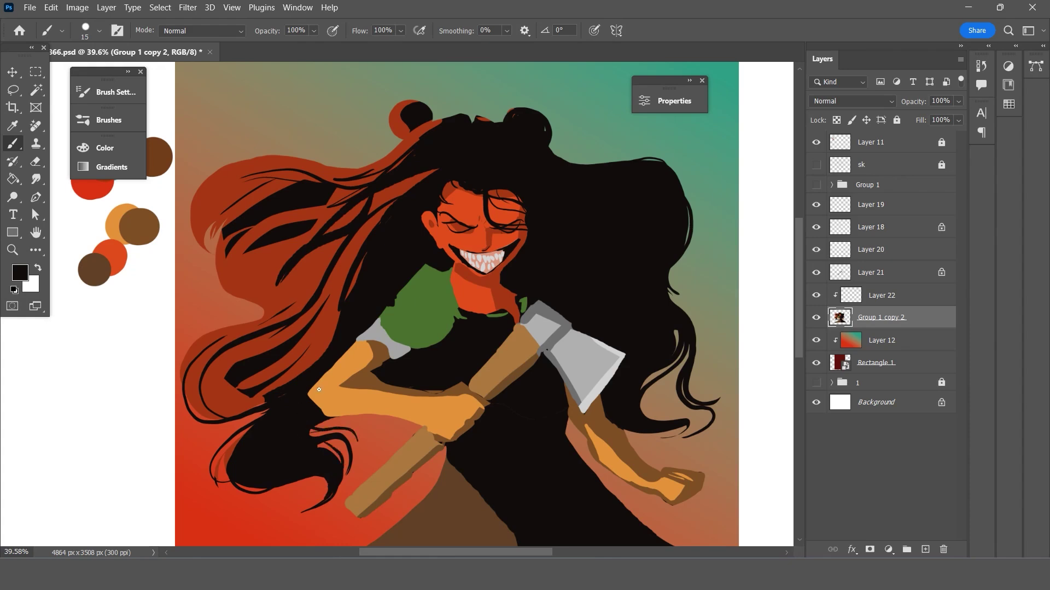
Break the right hair edge into strands and redraw a long curling strand across the upper hair.
mouse_move(644, 393)
left_mouse_down()
mouse_move(683, 417)
mouse_move(678, 430)
mouse_move(672, 406)
left_mouse_up()
left_click_drag(667, 288, 687, 314)
mouse_move(688, 216)
left_mouse_down()
mouse_move(666, 162)
mouse_move(603, 162)
left_mouse_up()
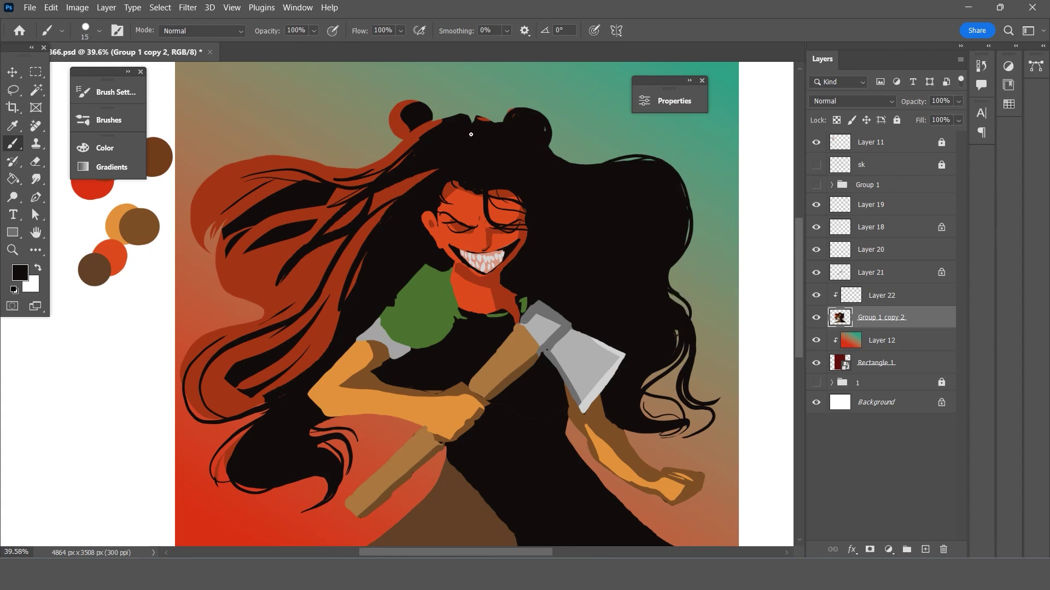
left_click_drag(405, 150, 285, 185)
key("ctrl+z")
mouse_move(381, 179)
left_mouse_down()
mouse_move(301, 164)
mouse_move(202, 224)
mouse_move(258, 181)
left_mouse_up()
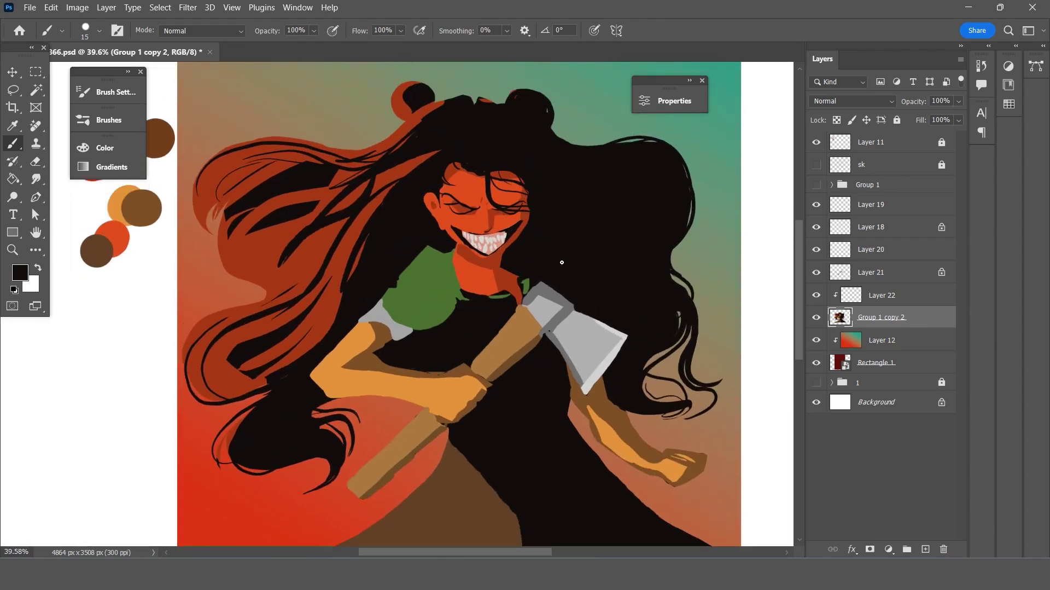
scroll(542, 273, "up", 1)
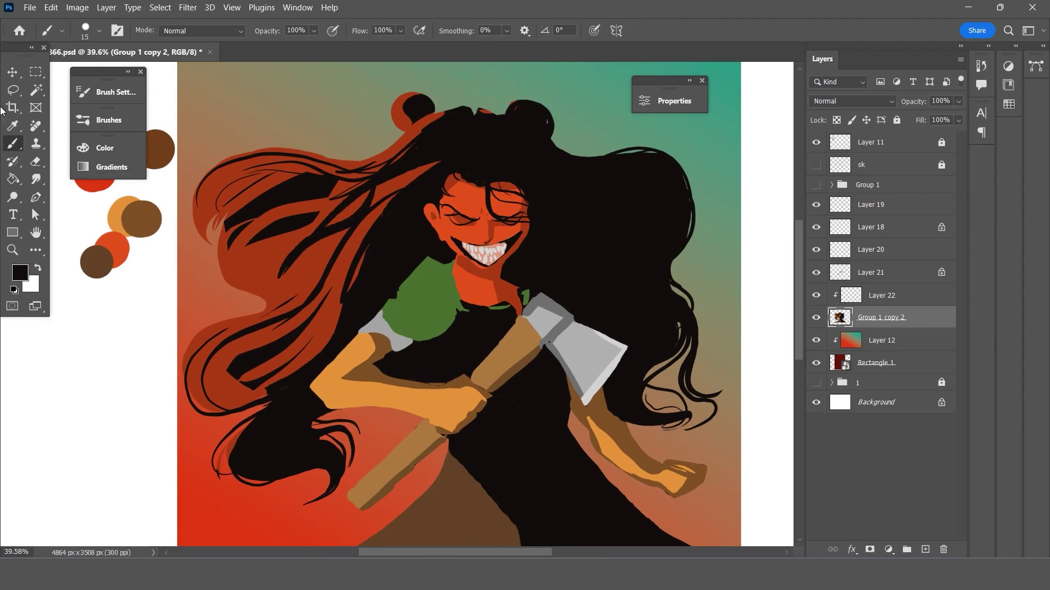
key("v")
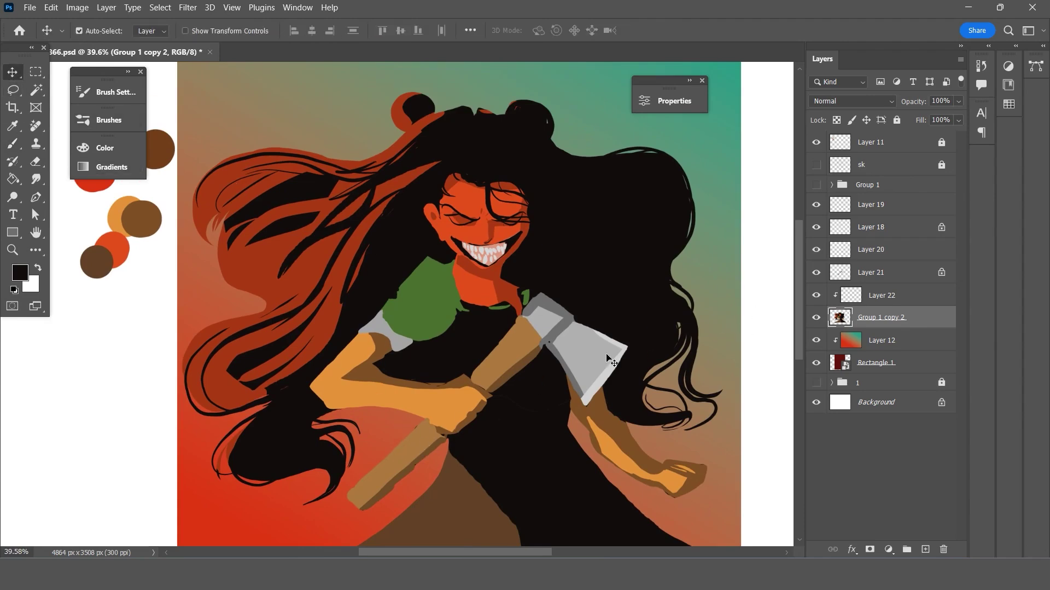
Select Layer 21, unlock transparent pixels, and fill the handle edge by the hand in brown.
left_click(815, 317)
left_click(424, 444)
key("i")
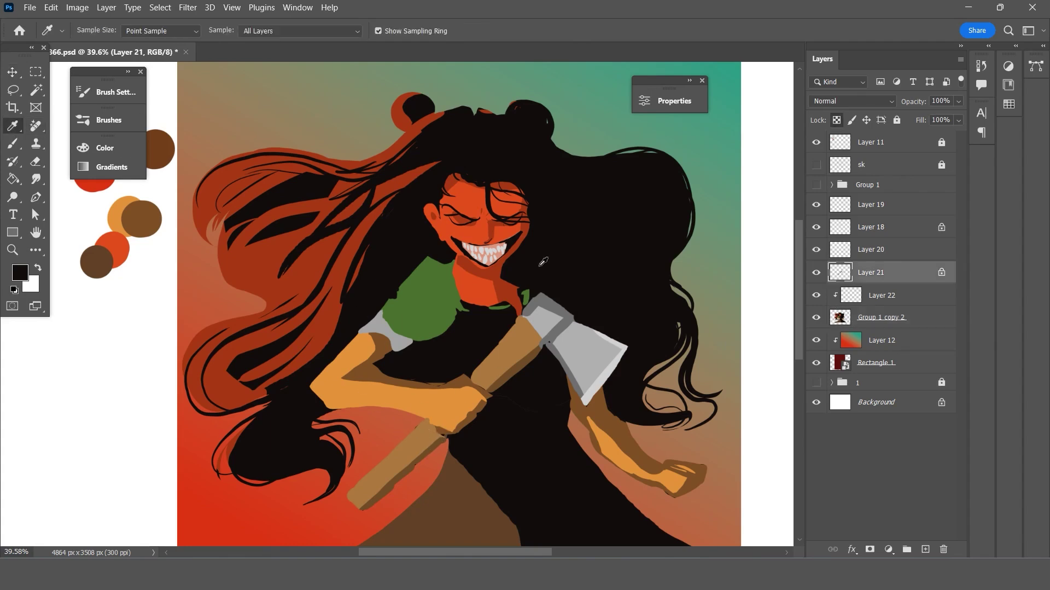
left_click(837, 120)
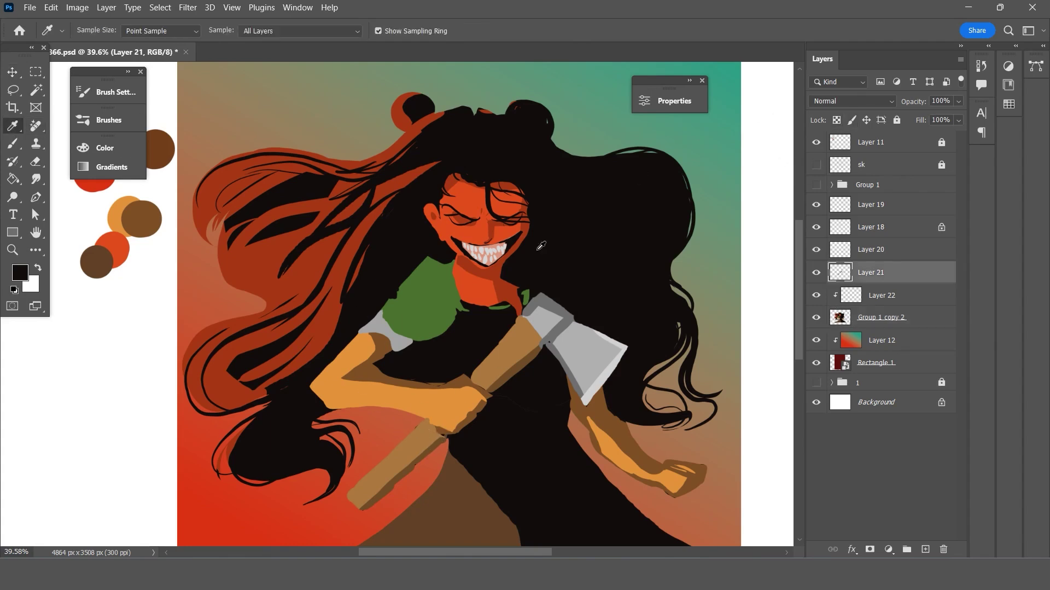
left_click(388, 480)
key("b")
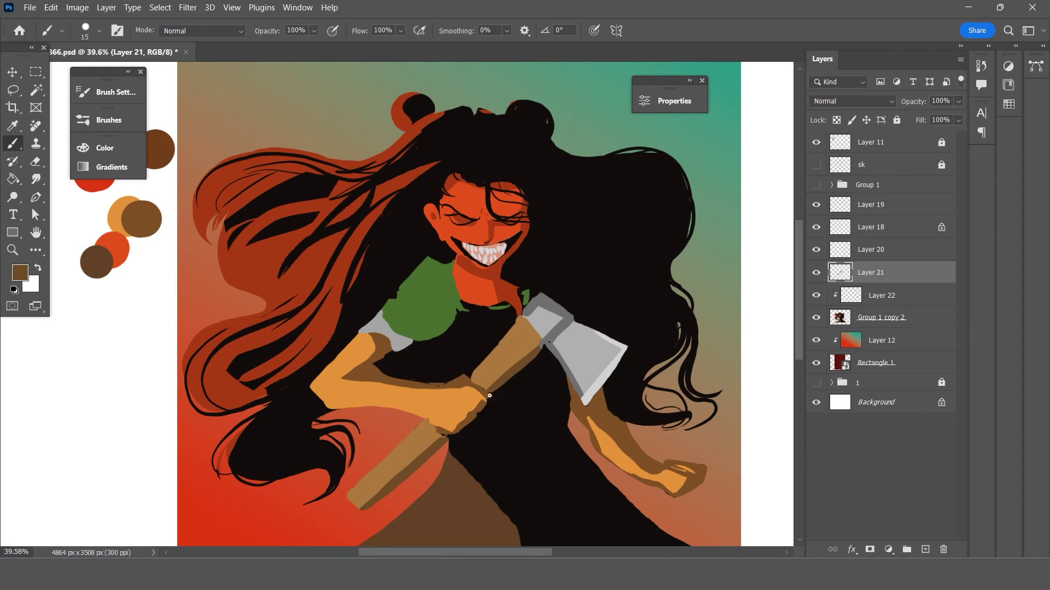
left_click_drag(490, 394, 514, 373)
Extend the handle's left edge in lighter brown and the axe head's top-left corner in grey.
key("i")
left_click(478, 371)
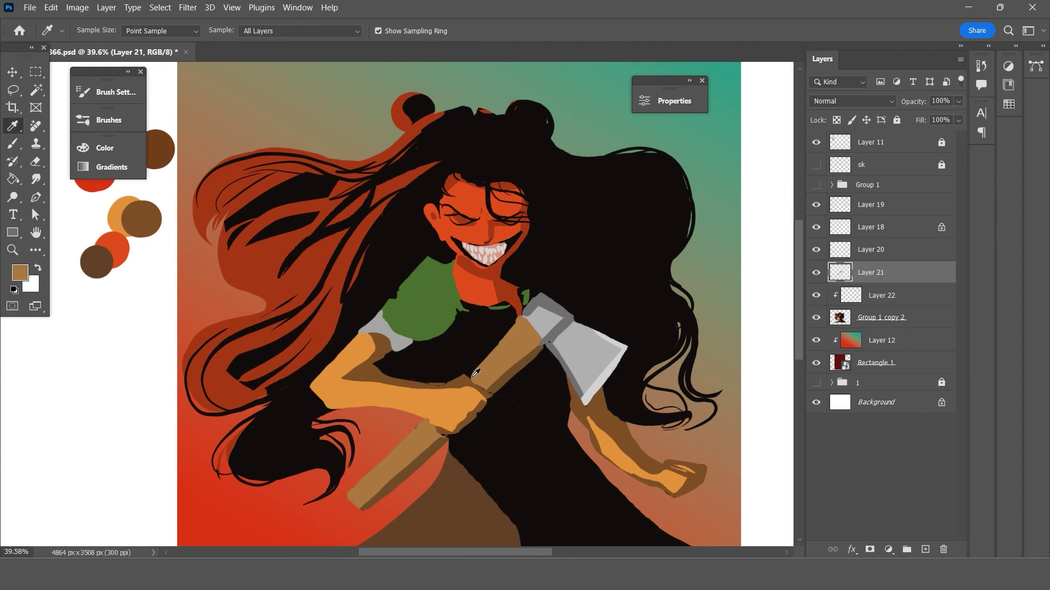
key("b")
left_click_drag(476, 371, 513, 326)
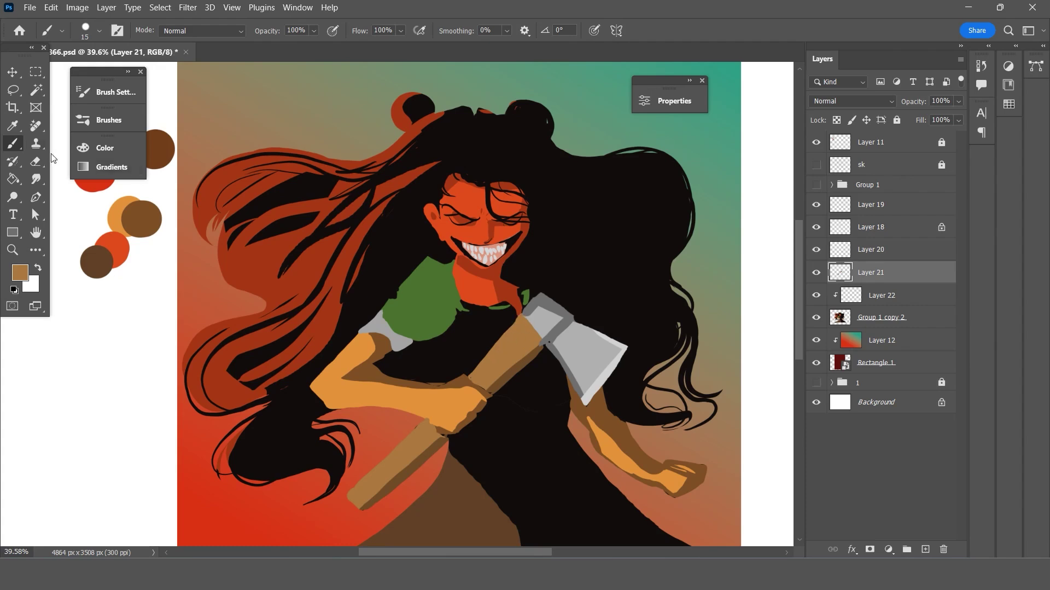
key("i")
left_click(531, 310)
key("b")
left_click_drag(541, 294, 528, 319)
Paint grey along the axe head's lower-left edge and touch up the hand-handle edge in brown.
key("i")
left_click(559, 350)
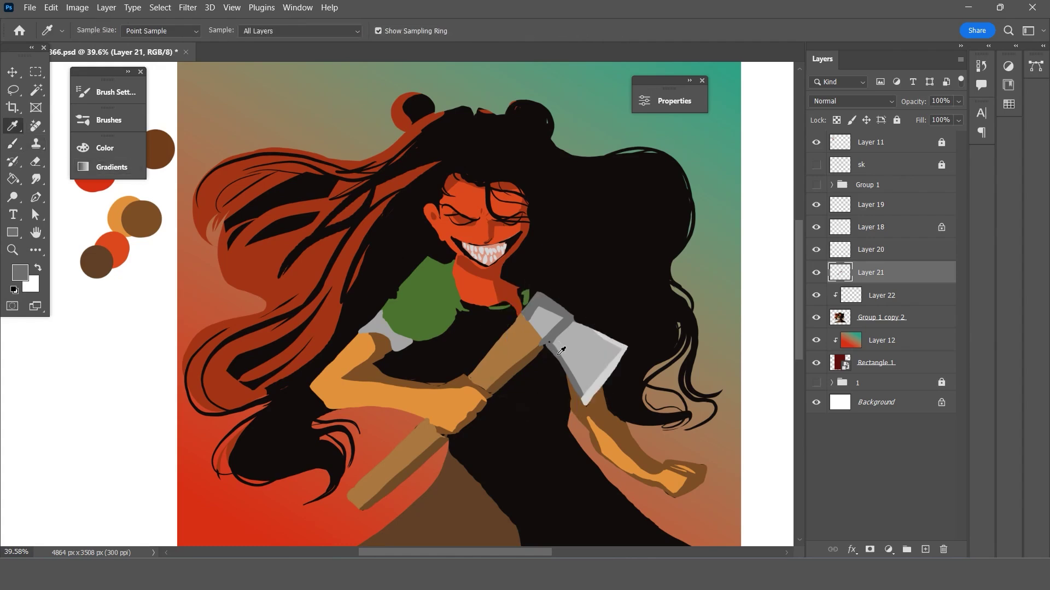
key("b")
left_click_drag(553, 350, 583, 405)
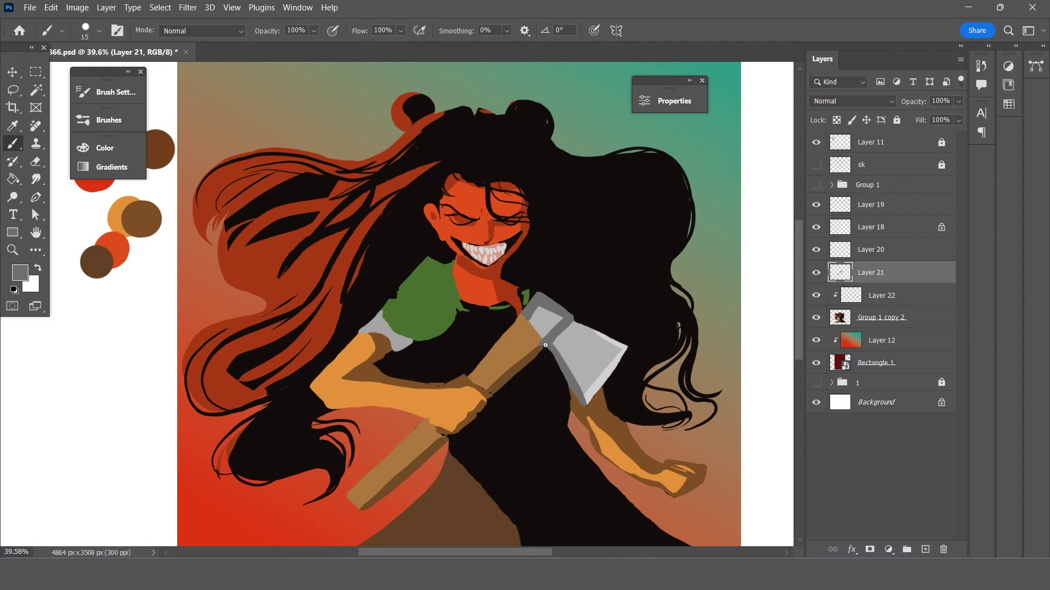
key("i")
left_click(491, 385)
key("b")
left_click_drag(429, 425, 439, 433)
Try a size-20 dark brown shading stroke along the axe handle, then undo it.
scroll(461, 327, "up", 1)
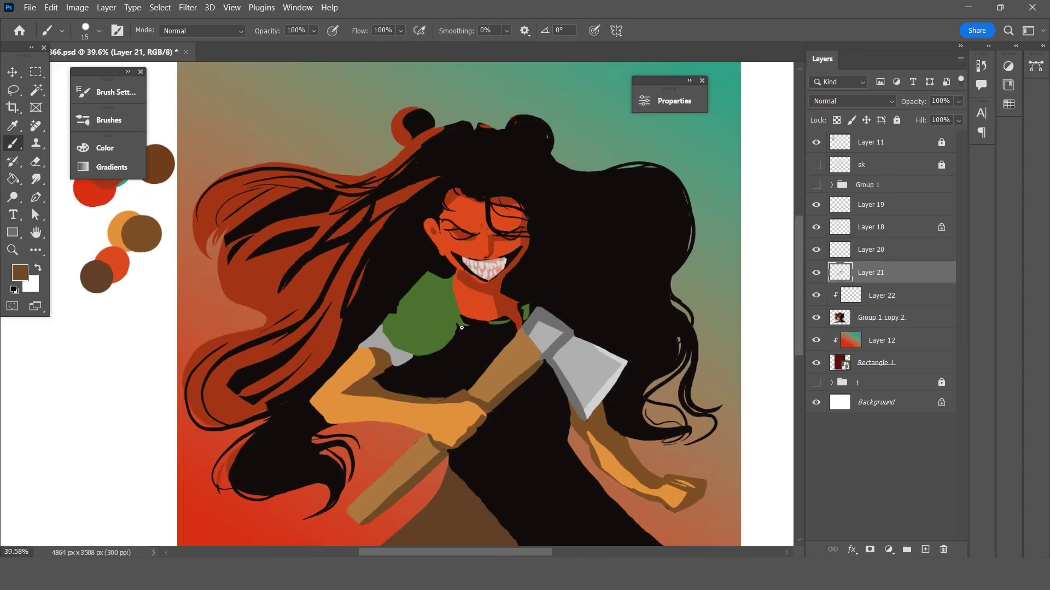
key("bracketright")
left_click_drag(489, 398, 539, 350)
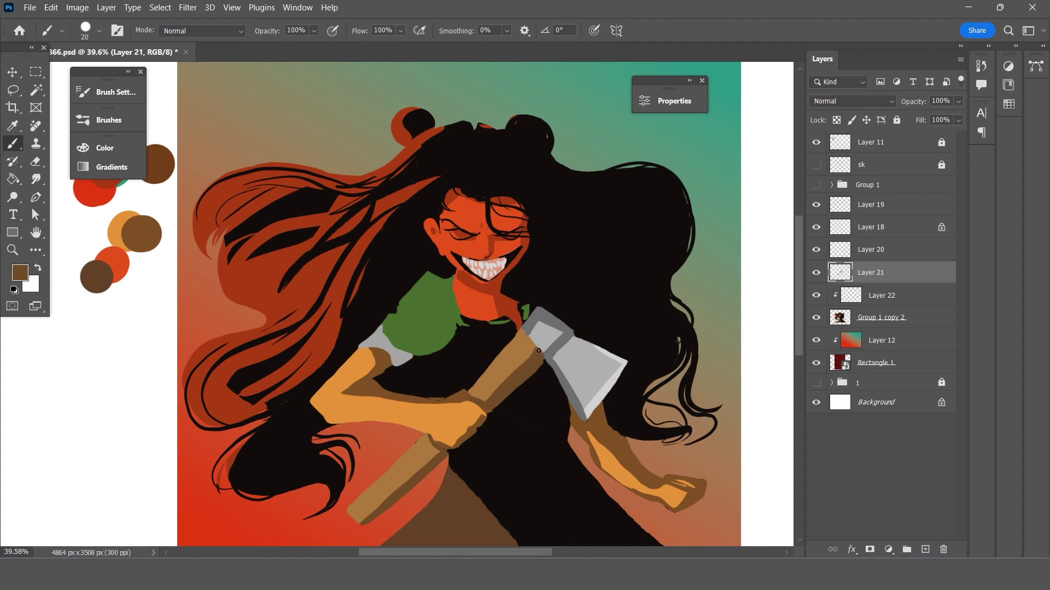
key("ctrl+z")
scroll(523, 342, "down", 3)
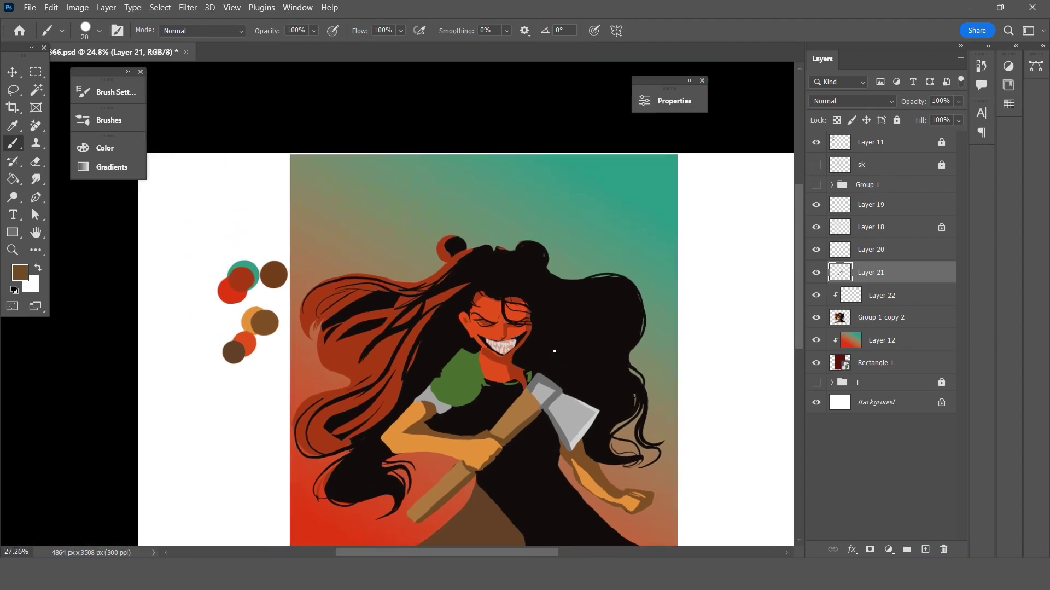
On Group 1 copy 2, sample the arm's orange and smooth the arm's upper-left edge.
scroll(536, 468, "up", 3)
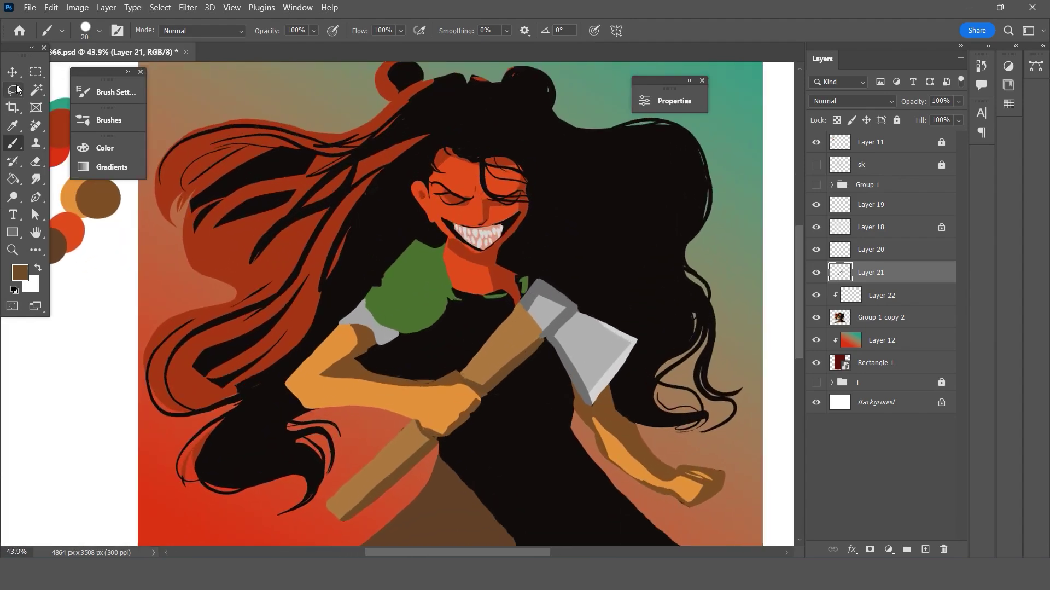
key("v")
left_click(386, 382)
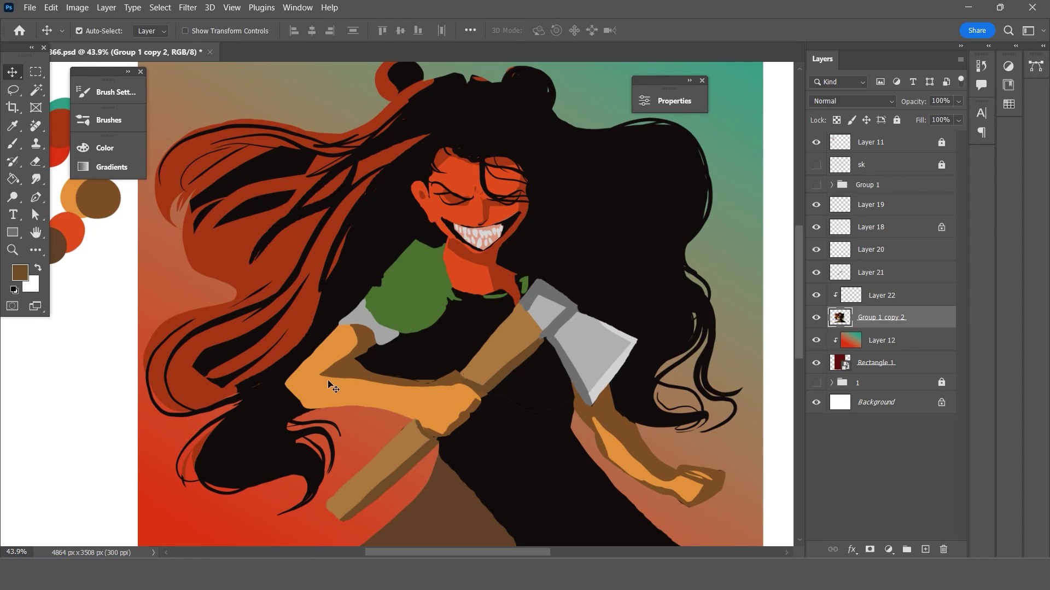
scroll(333, 392, "up", 1)
key("i")
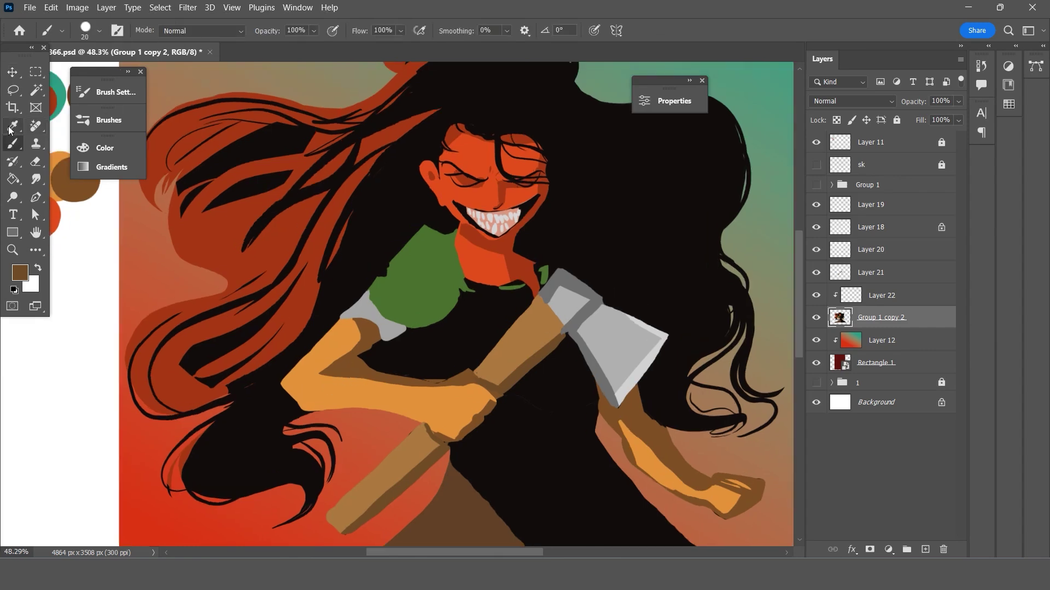
left_click(303, 367)
key("b")
left_click_drag(314, 347, 293, 370)
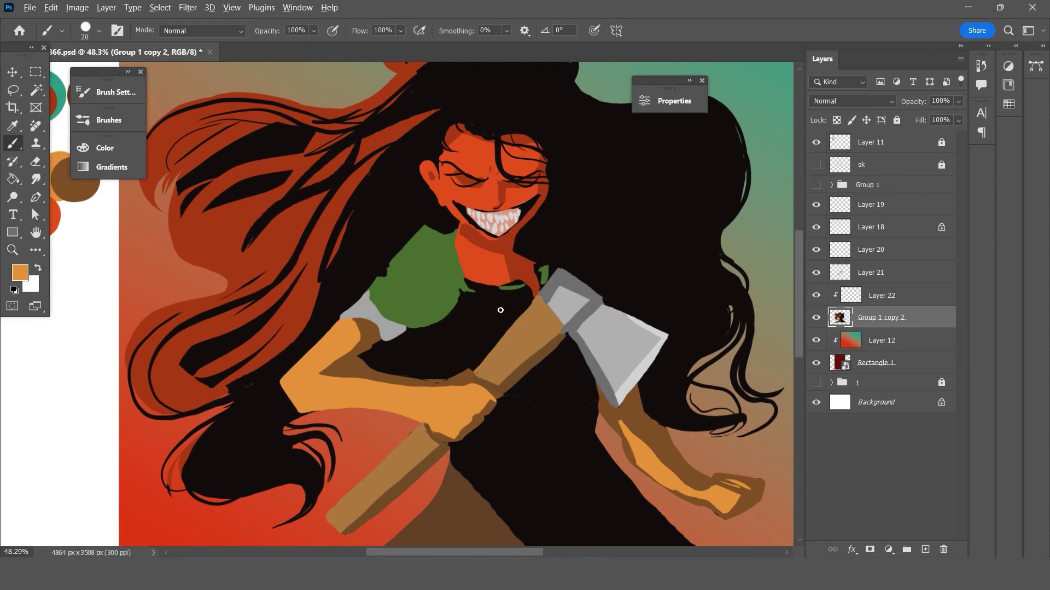
Sample black from the hair, darken the collar along the neckline, and draw a thin black line into the shirt.
scroll(500, 310, "down", 3)
scroll(520, 317, "up", 1)
key("i")
scroll(591, 336, "up", 1)
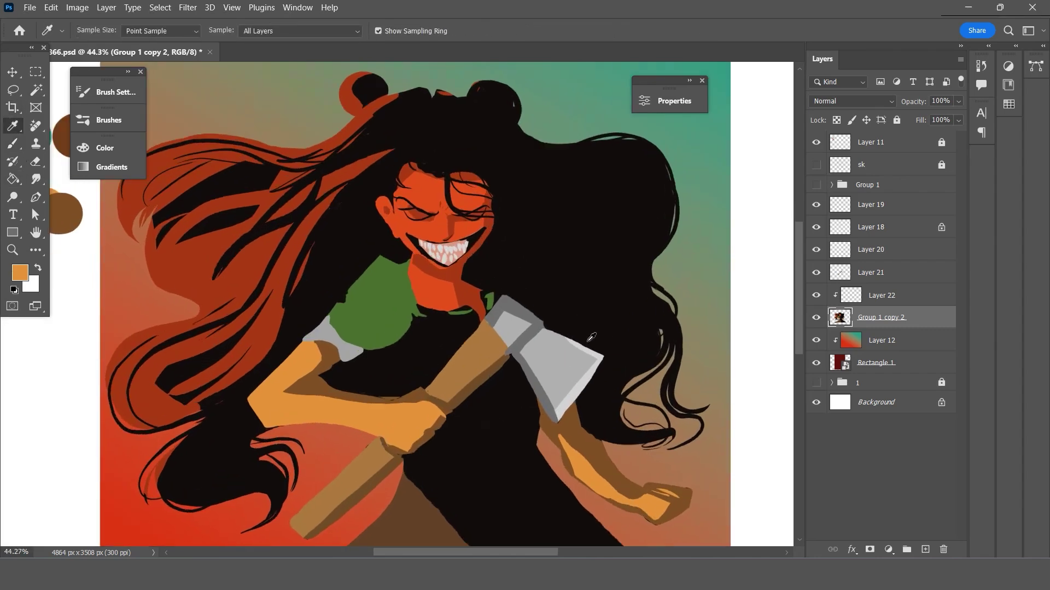
left_click(602, 395)
key("b")
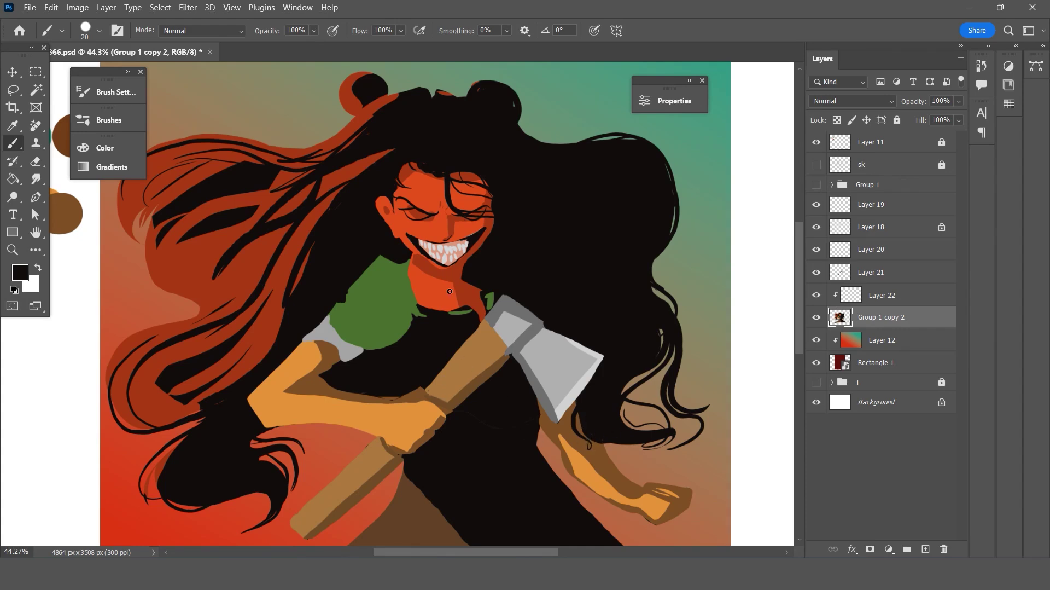
scroll(449, 290, "down", 1)
scroll(441, 284, "up", 2)
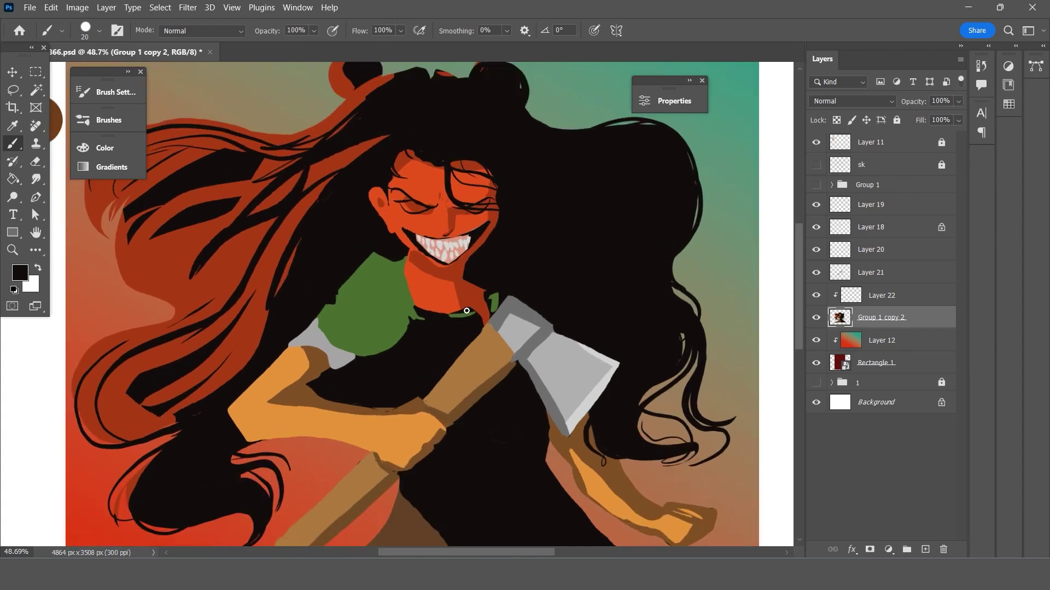
left_click_drag(466, 310, 434, 313)
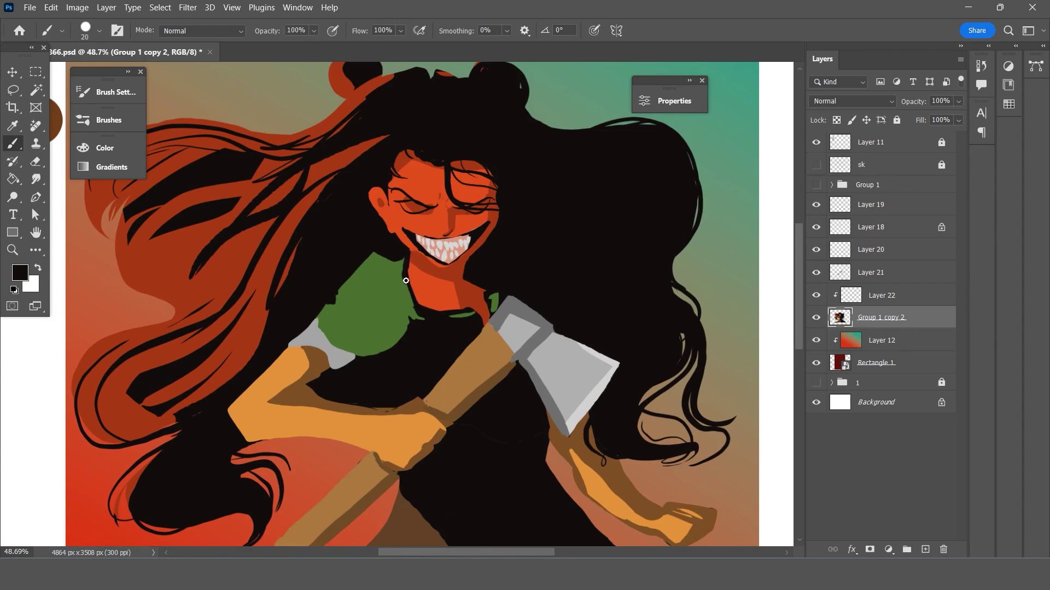
mouse_move(406, 281)
left_mouse_down()
mouse_move(418, 305)
mouse_move(376, 283)
left_mouse_up()
Sample the skirt's brown and paint a short diagonal brown stroke on the skirt.
scroll(412, 304, "down", 3)
scroll(449, 269, "up", 1)
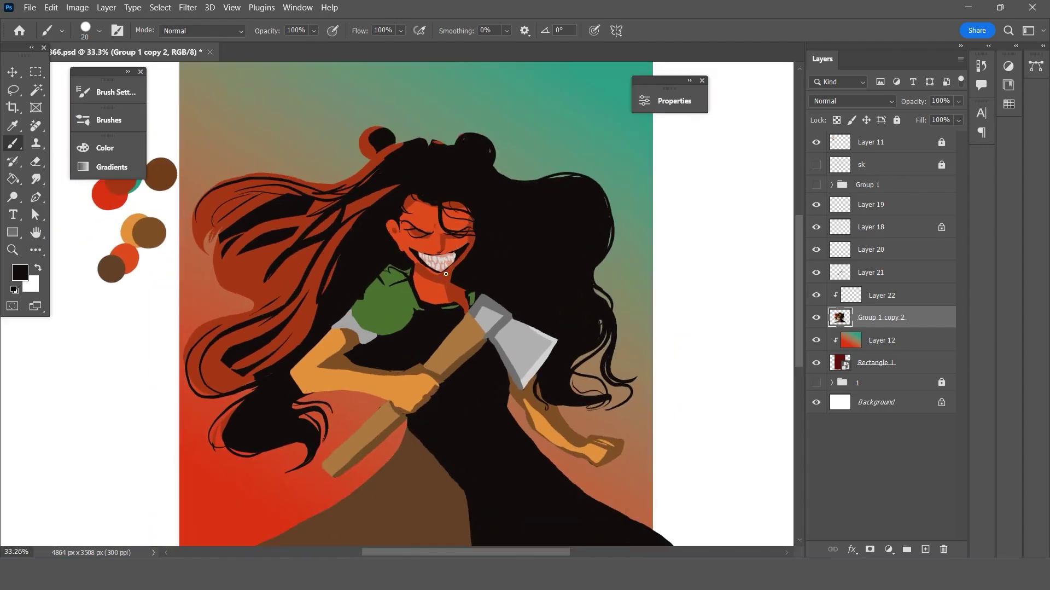
scroll(445, 273, "down", 1)
key("i")
left_click(440, 438)
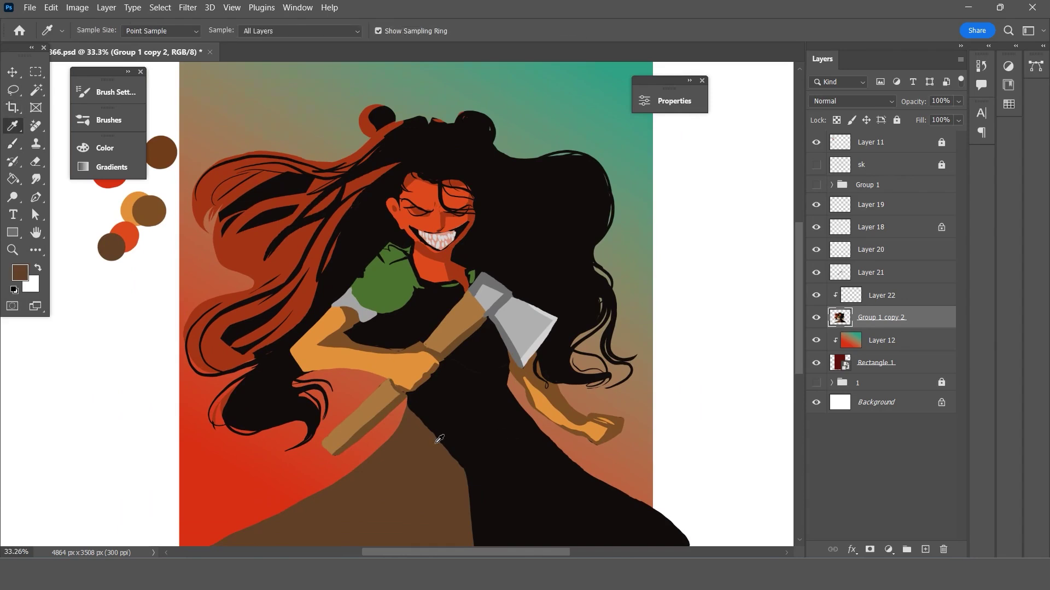
key("b")
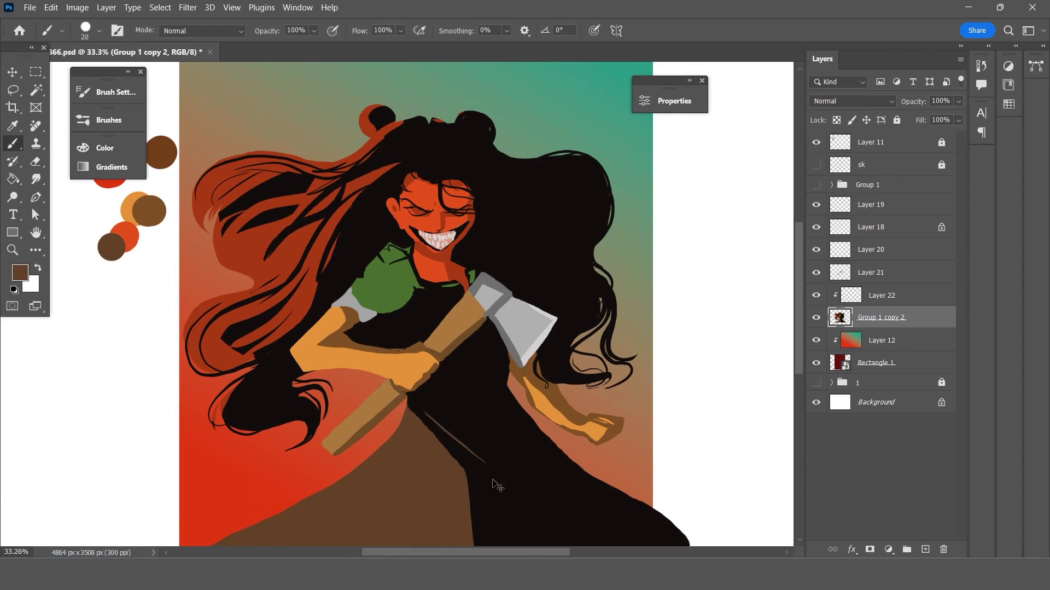
key("ctrl+z")
mouse_move(479, 473)
left_mouse_down()
mouse_move(466, 455)
mouse_move(474, 533)
left_mouse_up()
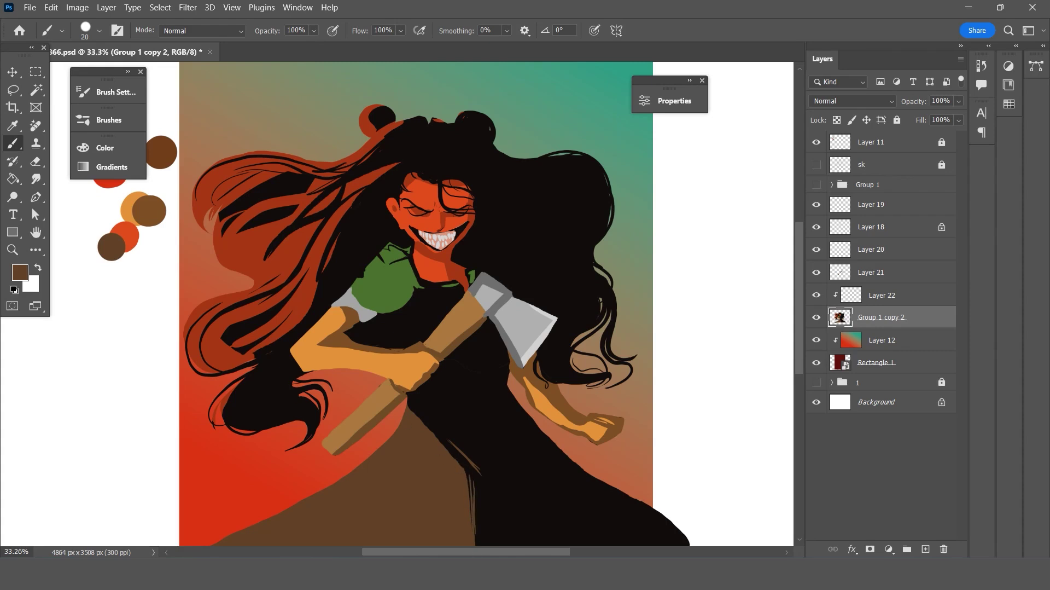
Sample near-black and draw curved fold lines down the skirt, redrawing until they look right.
left_click(432, 415, "alt")
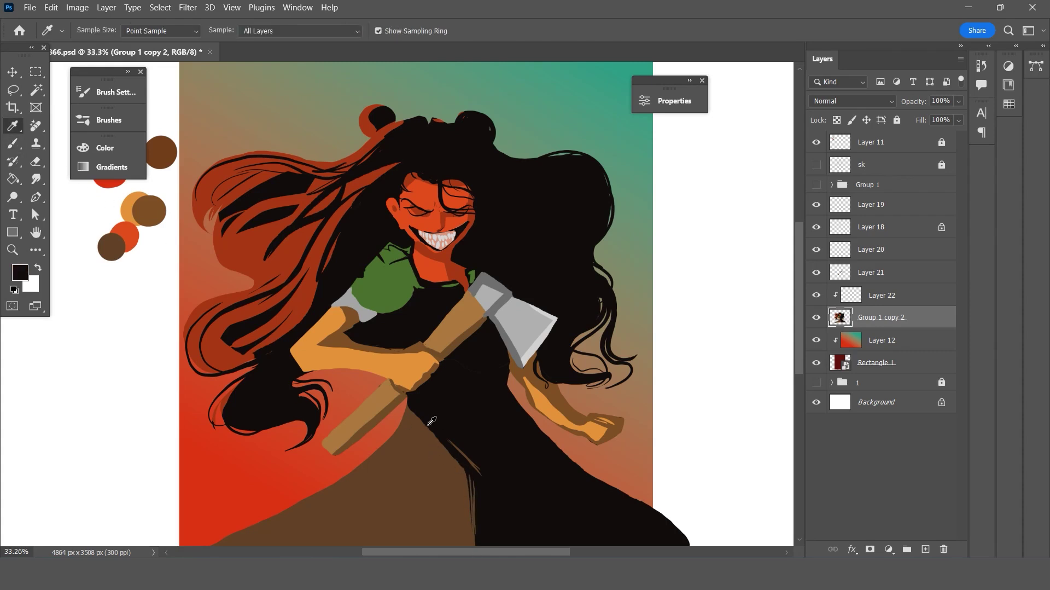
left_click_drag(421, 420, 304, 513)
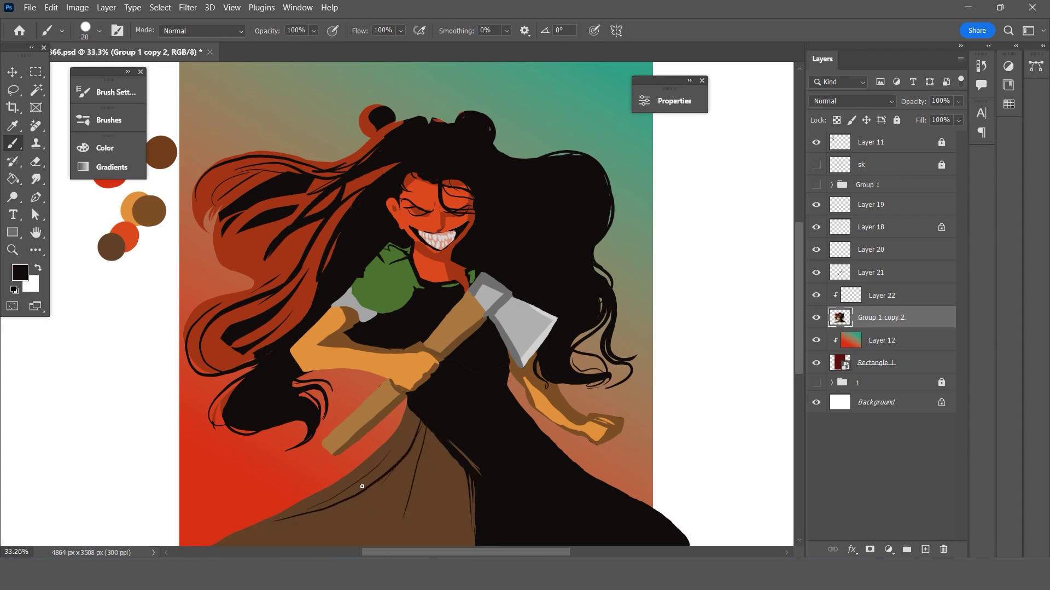
key("ctrl+z")
left_click_drag(431, 433, 391, 516)
key("ctrl+z")
left_click_drag(427, 425, 336, 546)
key("ctrl+z")
Add more dark curved fold lines across the skirt, undoing the unwanted strokes.
left_click_drag(425, 485, 404, 538)
left_click_drag(401, 464, 287, 539)
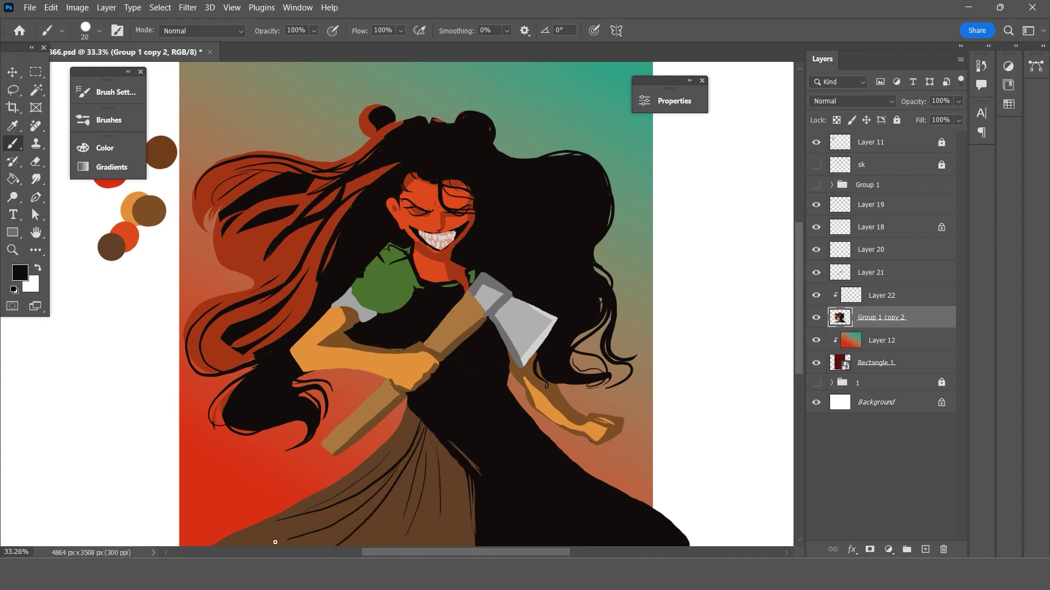
key("ctrl+z")
mouse_move(451, 485)
left_mouse_down()
mouse_move(331, 498)
mouse_move(458, 472)
left_mouse_up()
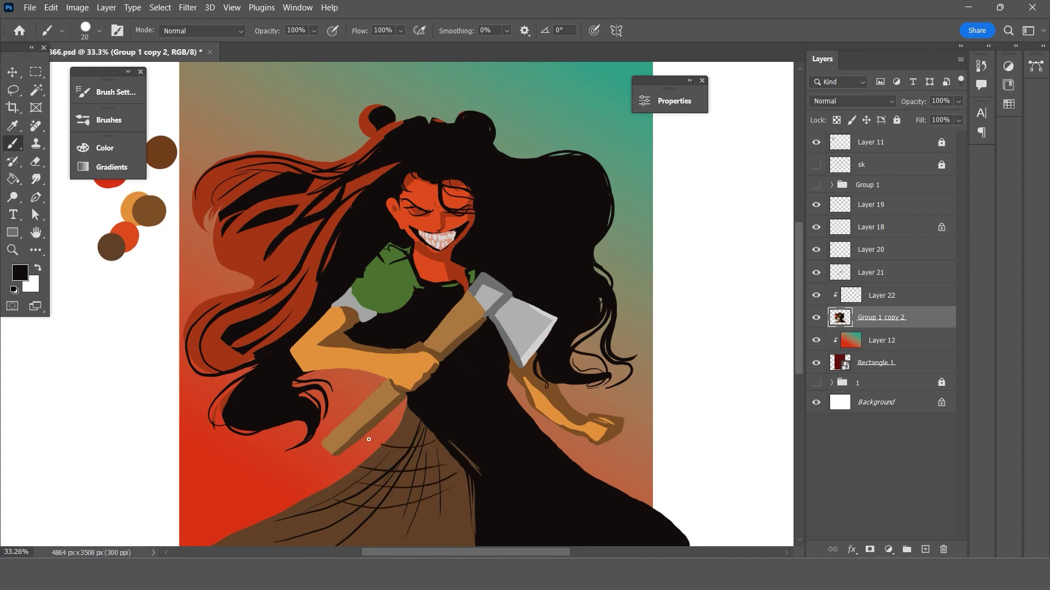
key("ctrl+z")
scroll(467, 338, "up", 2)
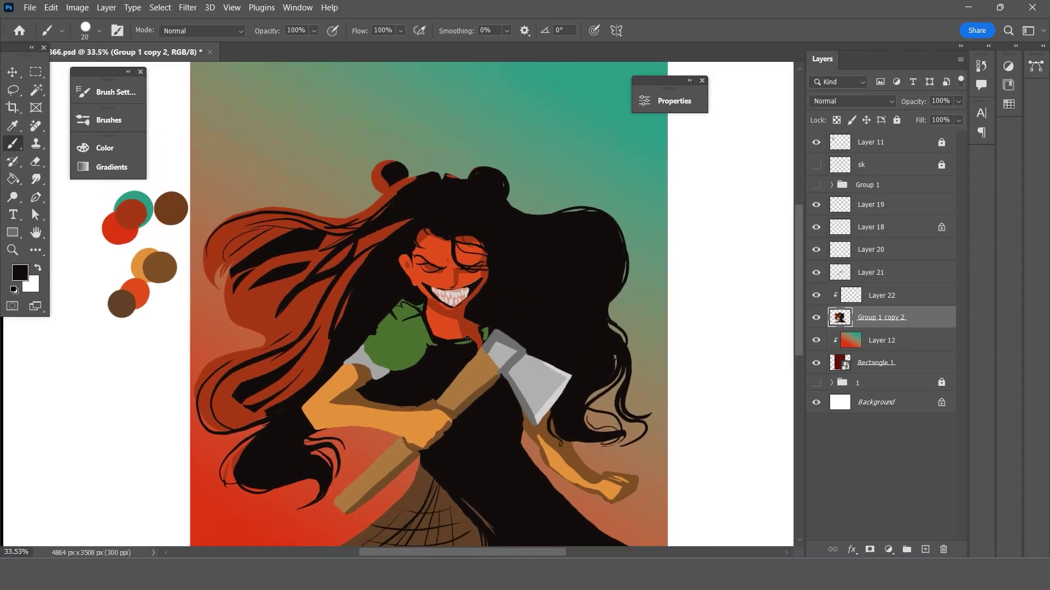
scroll(437, 325, "up", 2)
key("v")
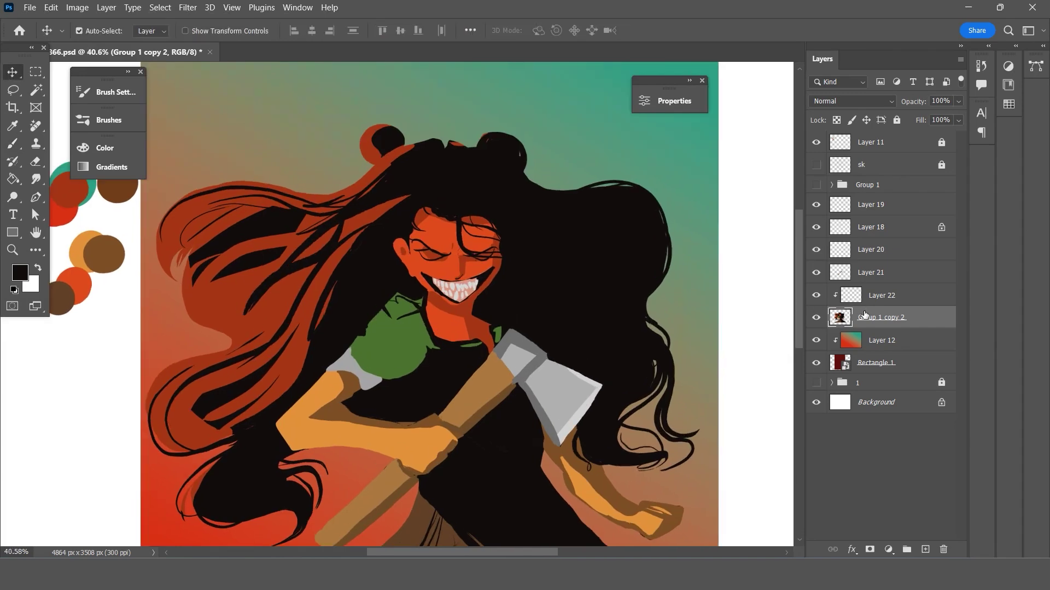
Add a new Layer 23 above Layer 22 and clip it onto Layer 22.
key("alt+bracketright")
left_click(925, 548)
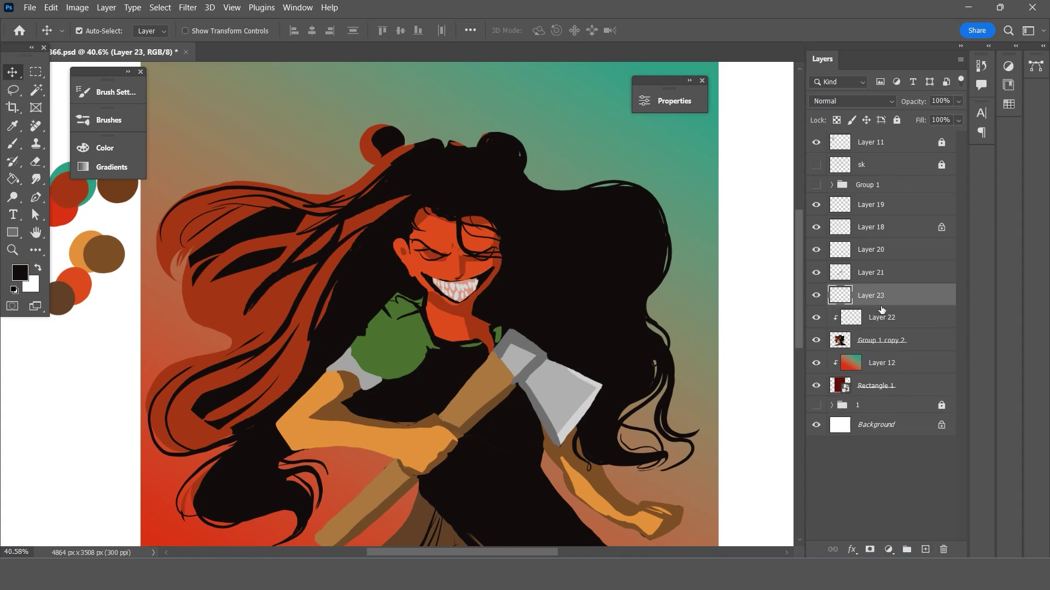
left_click(872, 305, "alt")
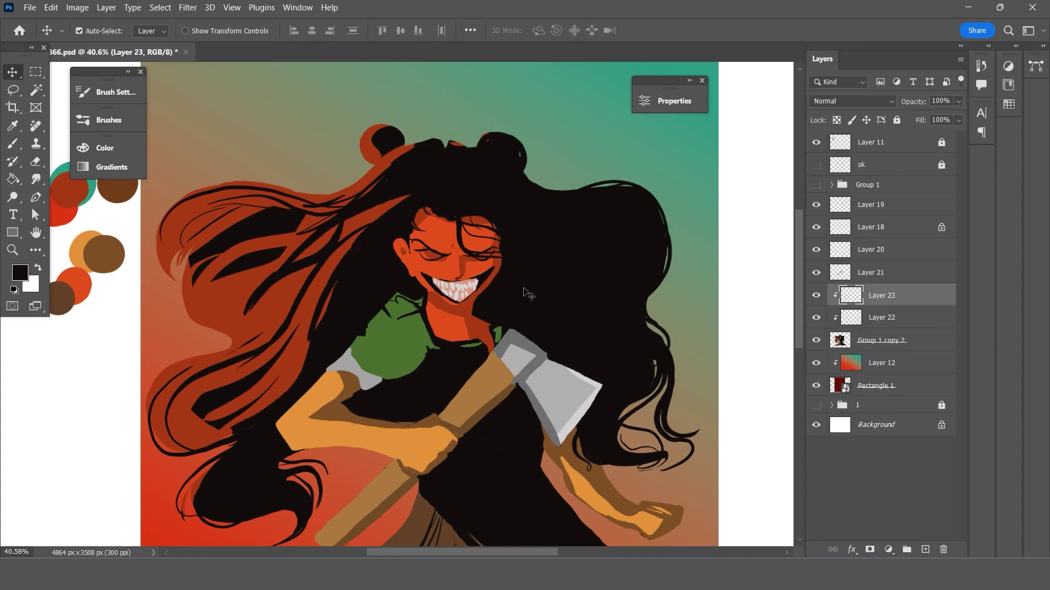
Sample the shirt's green, lighten it to 55% brightness, and enlarge the brush to 125.
left_click(12, 126)
left_click(382, 329)
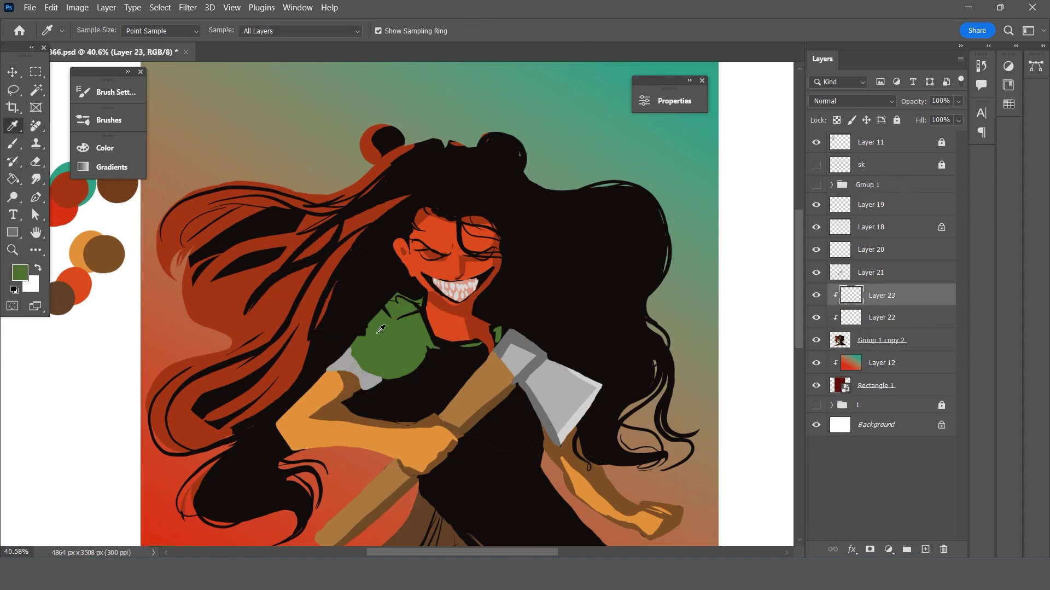
left_click(119, 150)
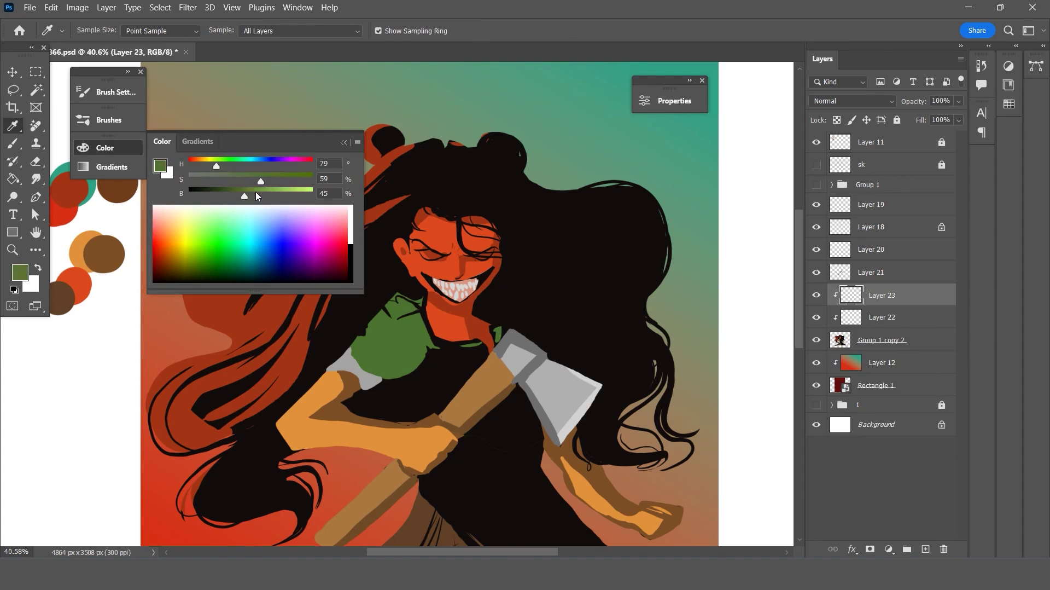
left_click(258, 196)
left_click(342, 144)
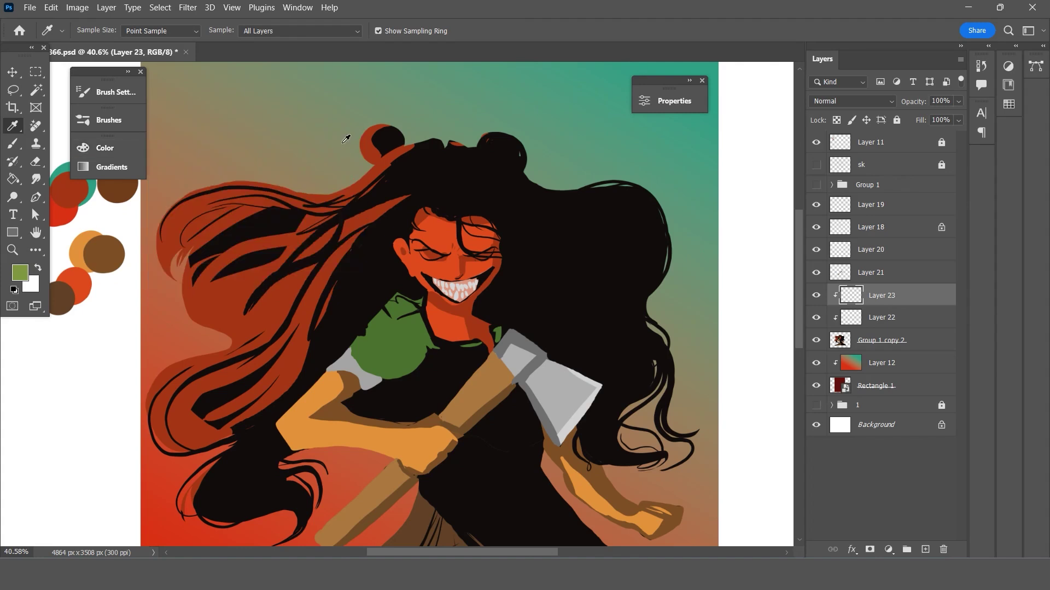
key("b")
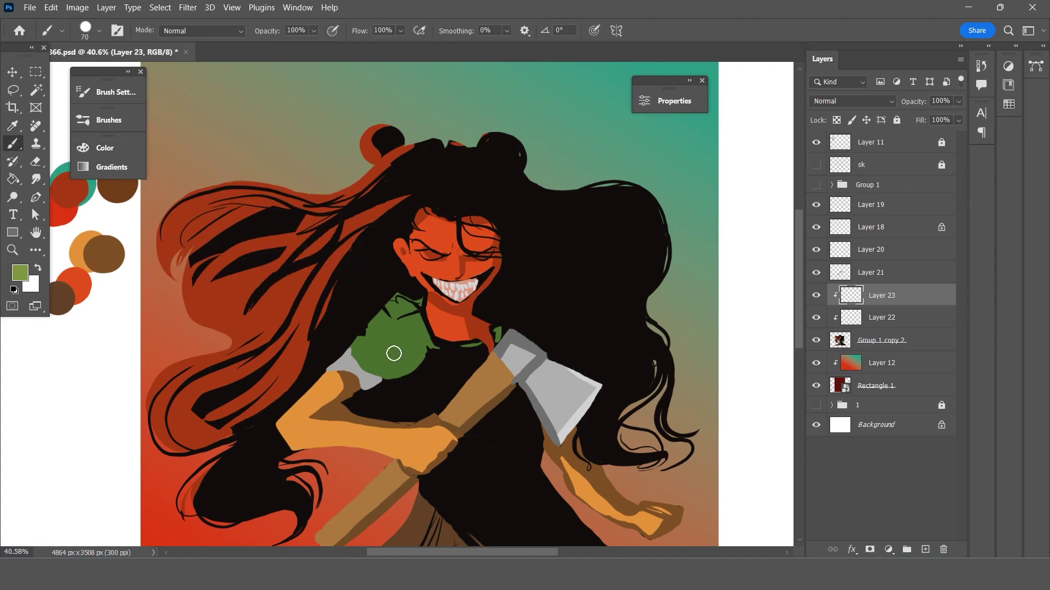
key("bracketright")
key("bracketright")
key("bracketright")
Paint faint lighter-green shading on the shirt sleeve with pen pressure controlling opacity.
mouse_move(384, 328)
left_mouse_down()
mouse_move(360, 357)
mouse_move(410, 363)
mouse_move(399, 352)
mouse_move(371, 357)
left_mouse_up()
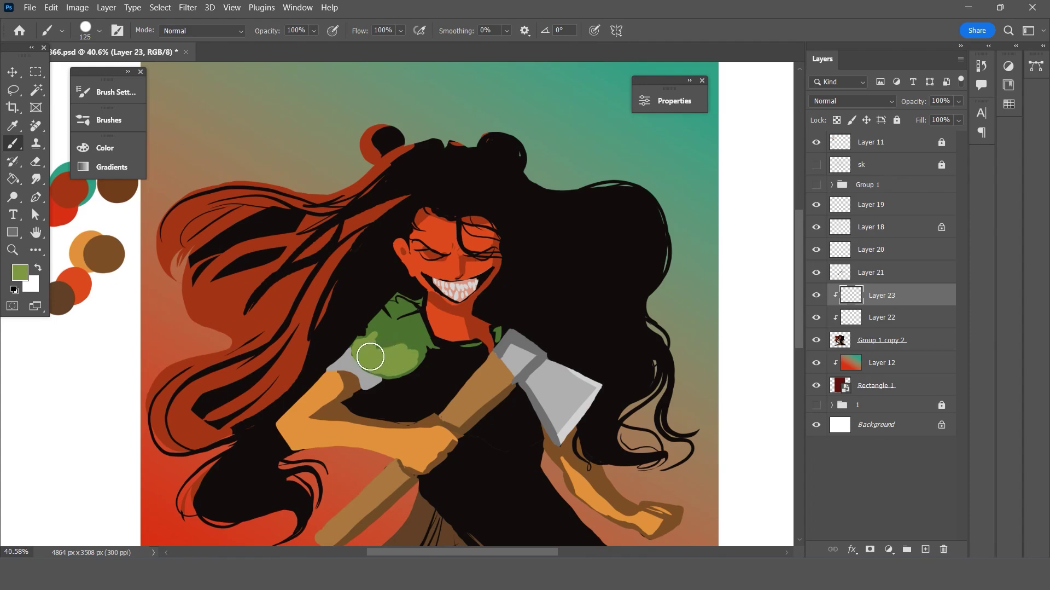
key("ctrl+z")
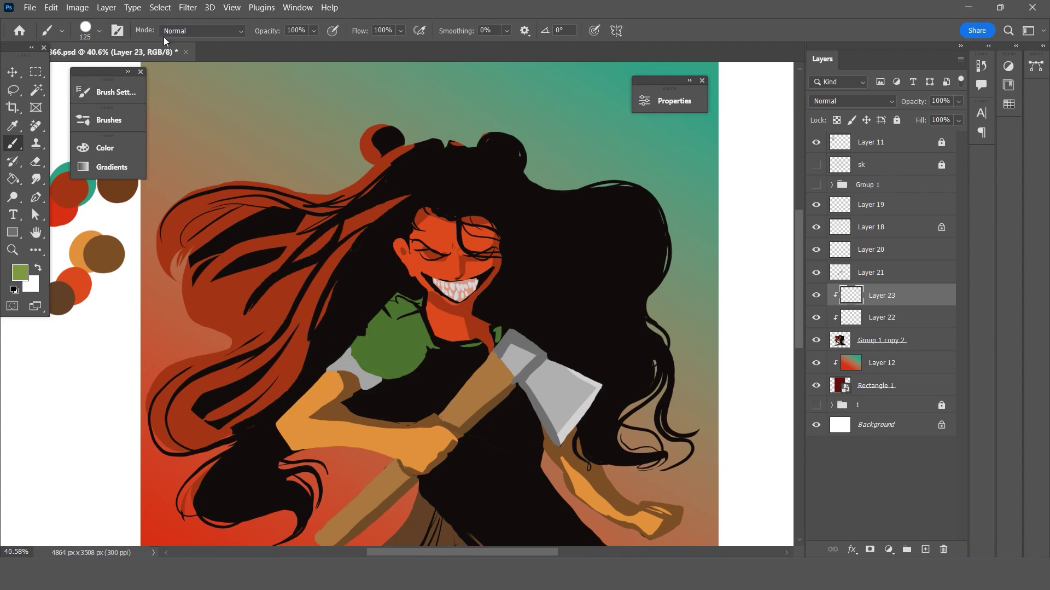
left_click(333, 30)
mouse_move(368, 335)
left_mouse_down()
mouse_move(373, 347)
mouse_move(354, 350)
mouse_move(377, 362)
mouse_move(353, 353)
mouse_move(396, 361)
mouse_move(383, 368)
mouse_move(399, 363)
mouse_move(375, 337)
mouse_move(380, 326)
mouse_move(392, 345)
mouse_move(382, 325)
mouse_move(399, 342)
mouse_move(389, 325)
mouse_move(403, 310)
mouse_move(381, 349)
left_mouse_up()
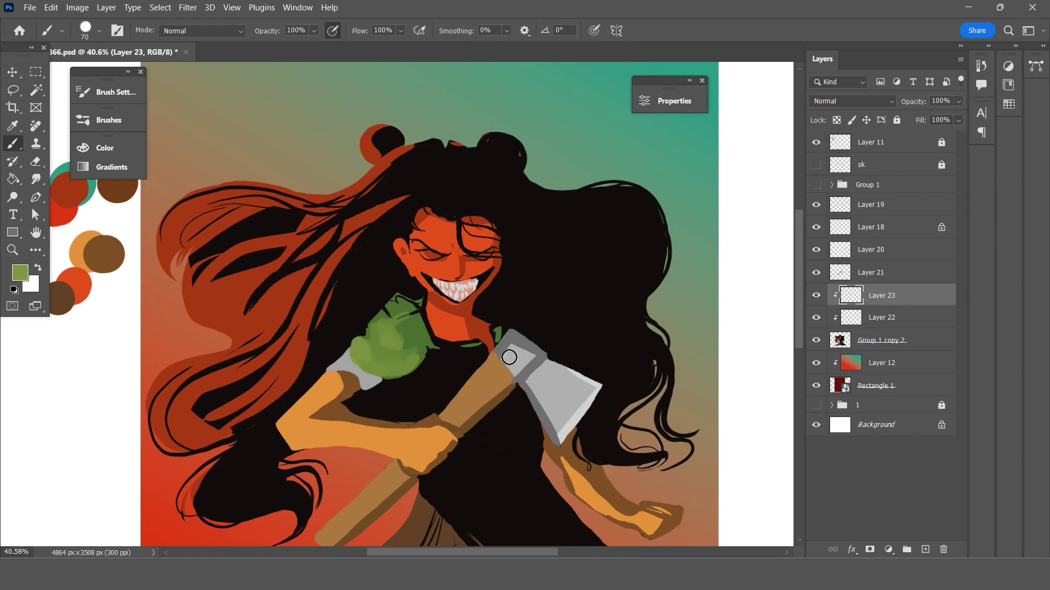
left_click(13, 125)
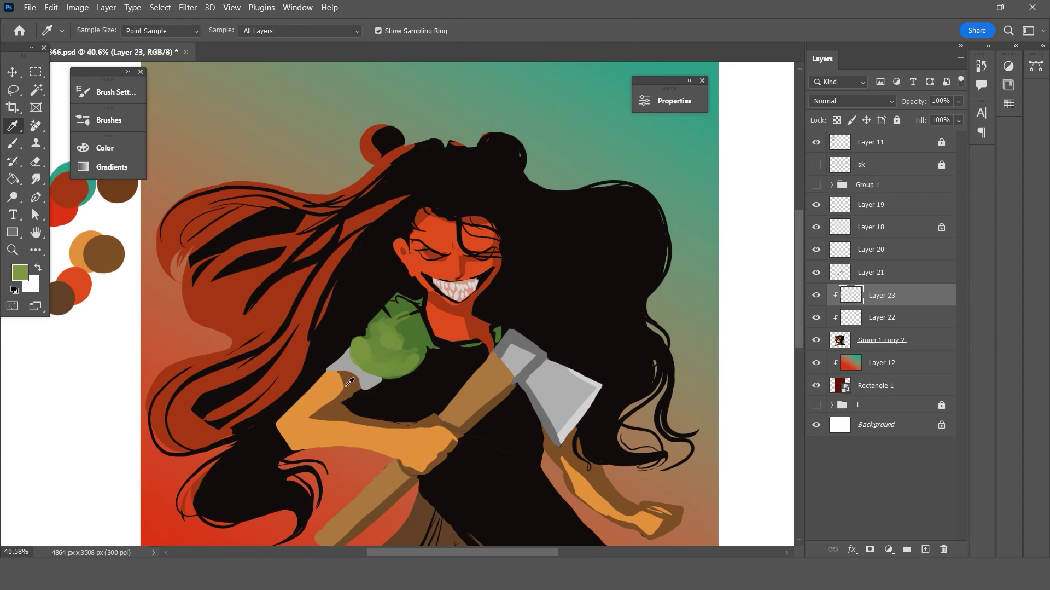
Magic Wand-select the orange arm on the figure layer and add a new clipped shading layer.
left_click(35, 89)
left_click(322, 395)
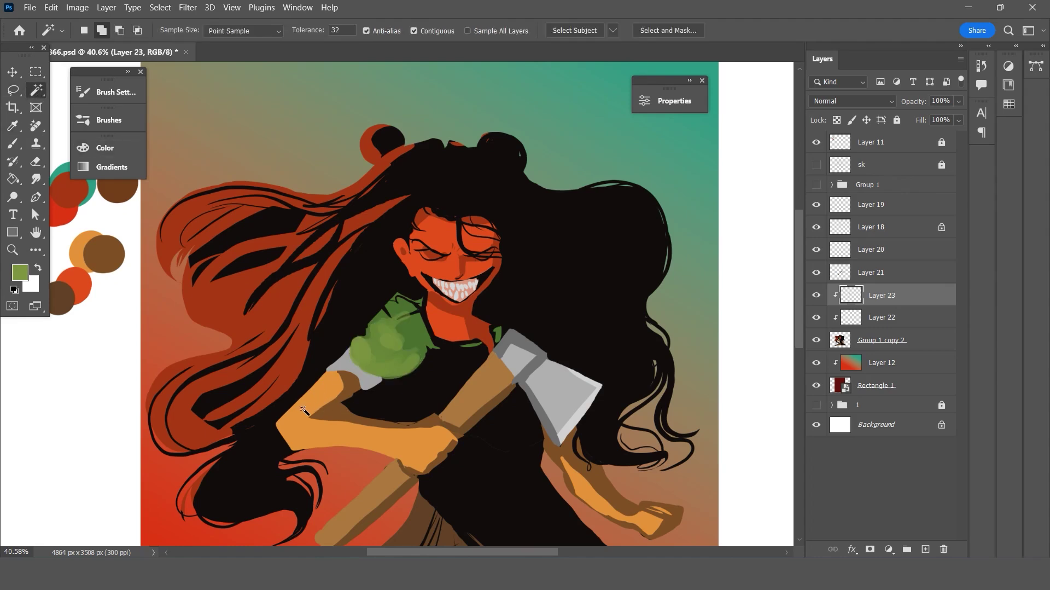
key("ctrl+d")
left_click(875, 342)
left_click(295, 405)
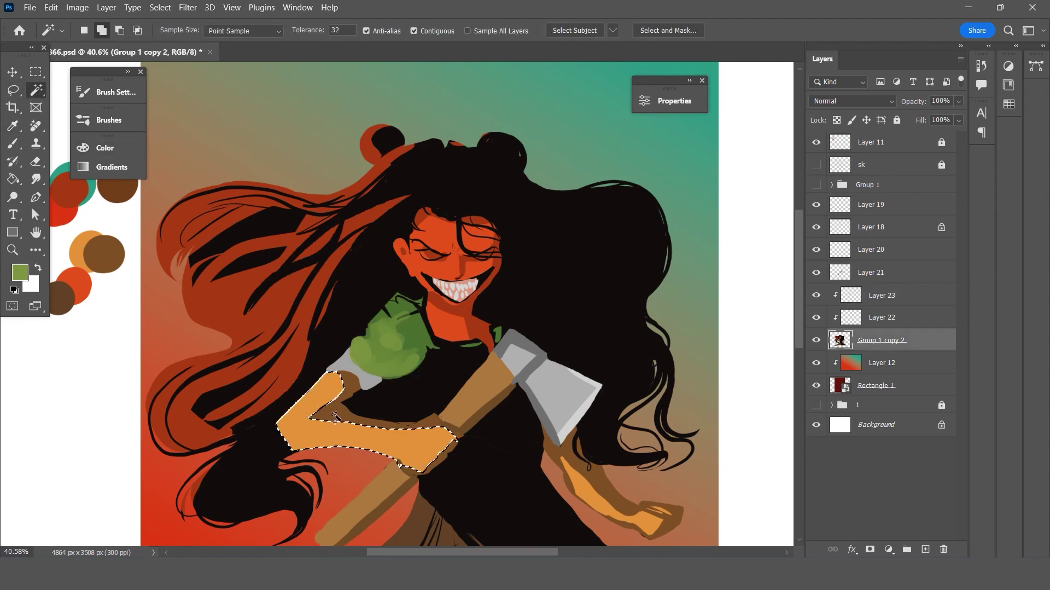
left_click(926, 548)
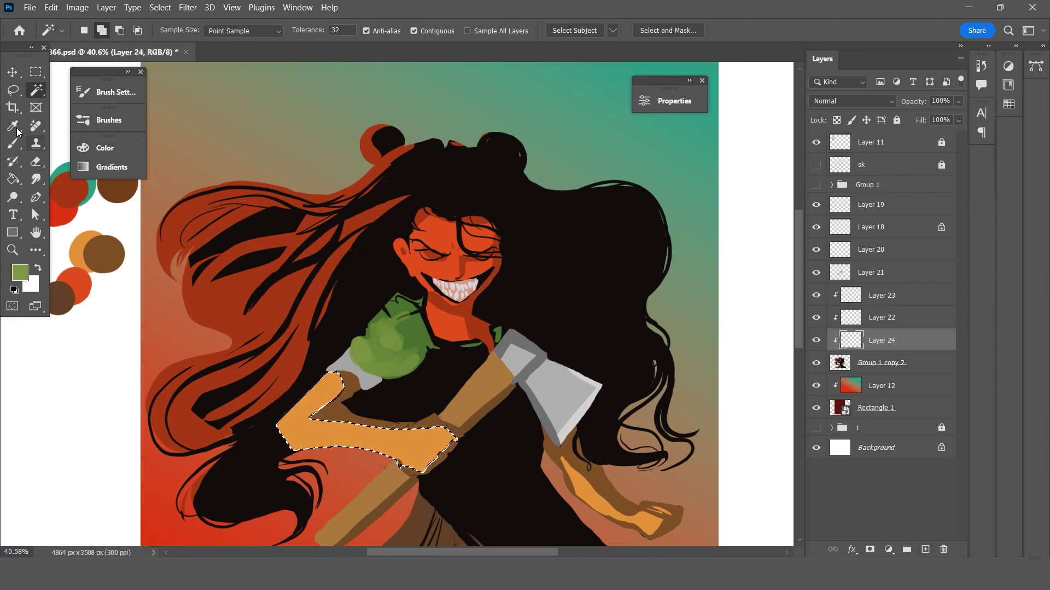
Sample brown and try a shading band on the left arm, then undo it and deselect.
key("i")
left_click(338, 403)
key("b")
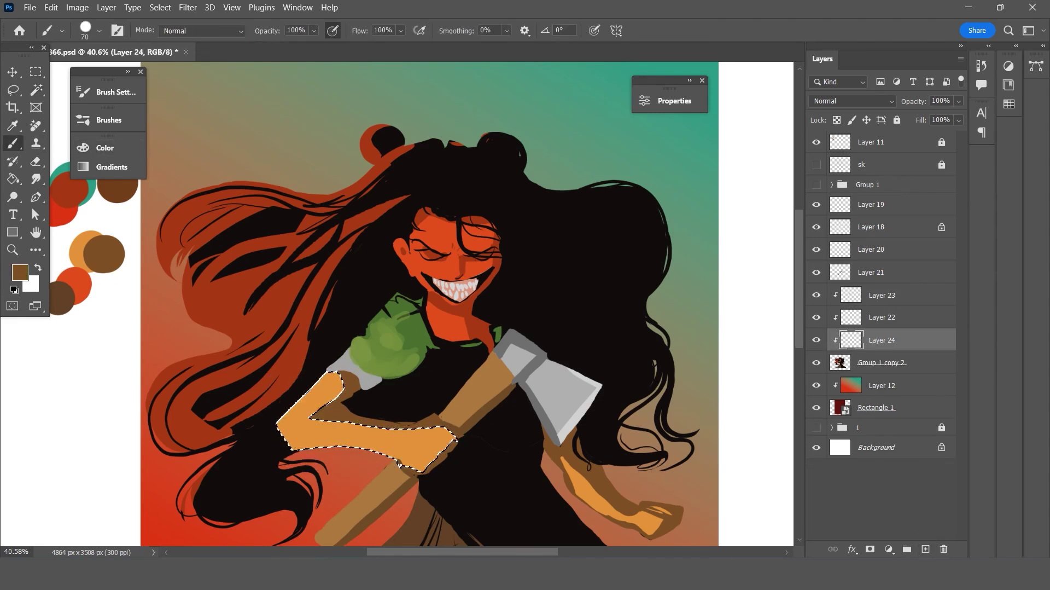
left_click_drag(397, 430, 306, 418)
key("ctrl+z")
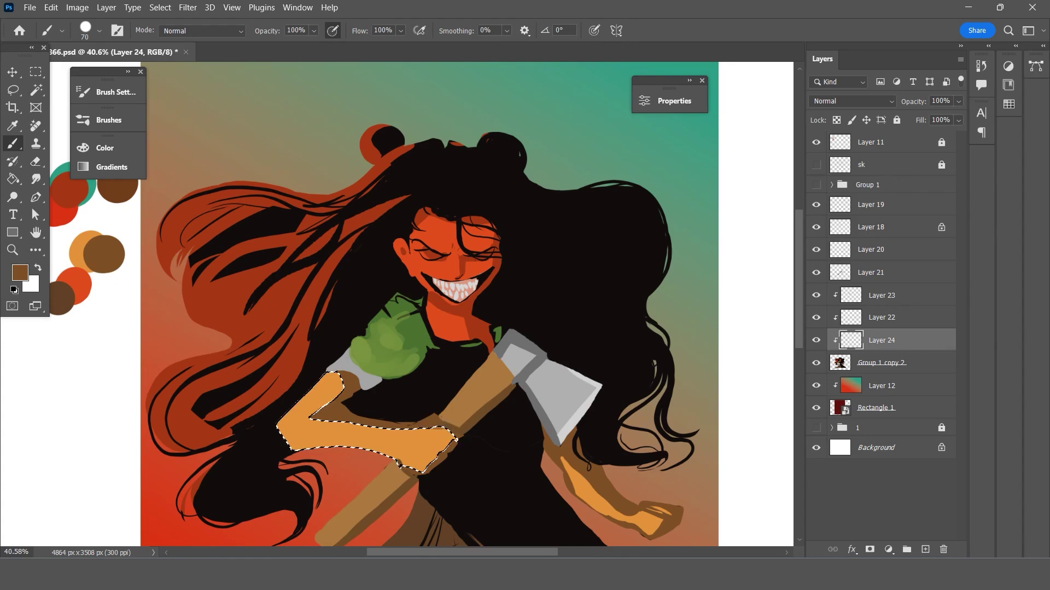
left_click_drag(434, 428, 315, 423)
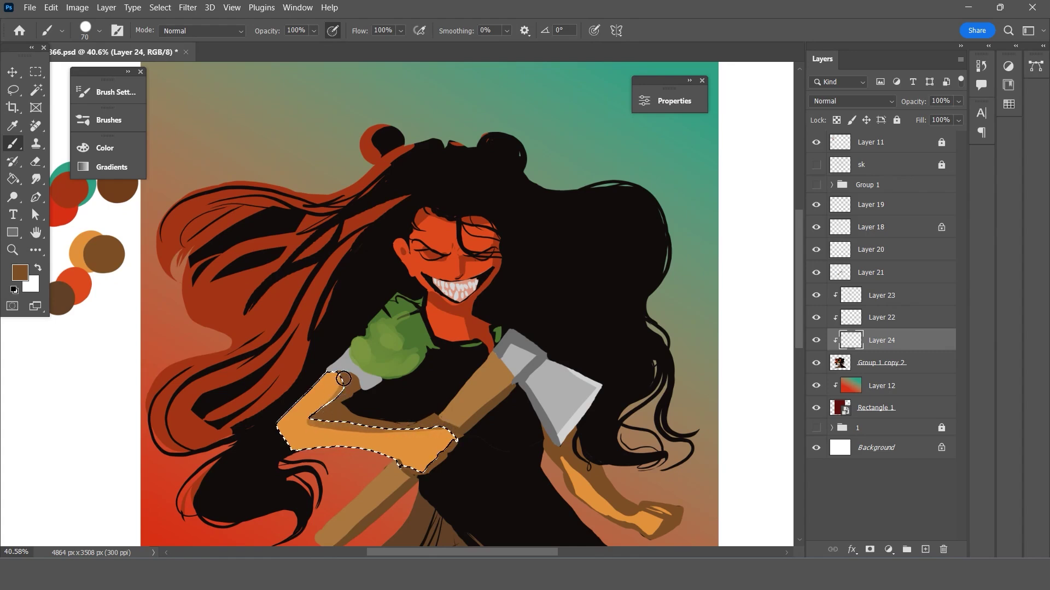
key("ctrl+z")
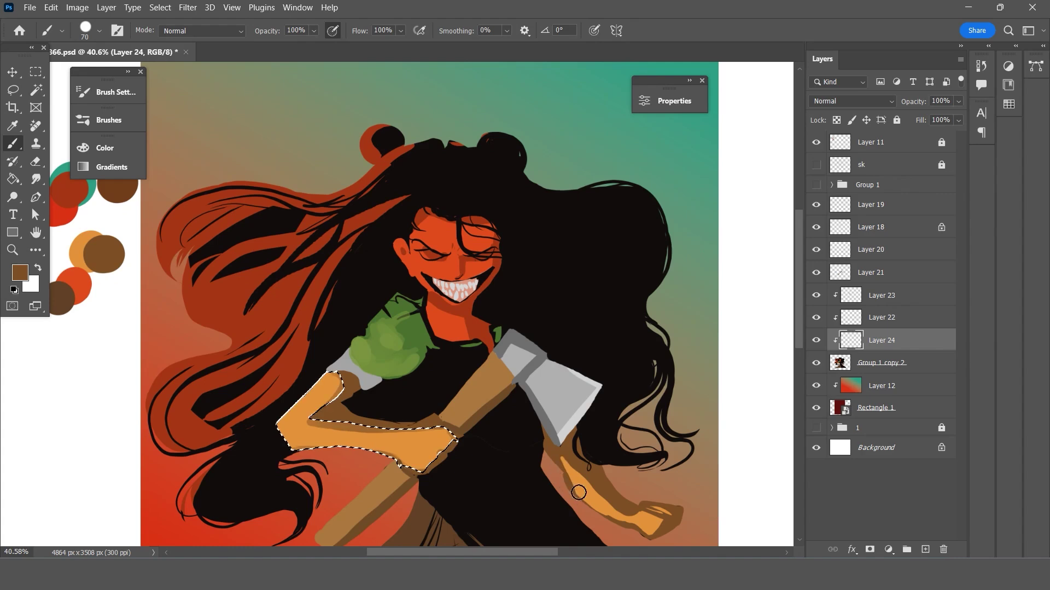
key("ctrl+d")
Try selecting the orange arm on the right from Group 1 copy 2, then clear the selection.
left_click(36, 90)
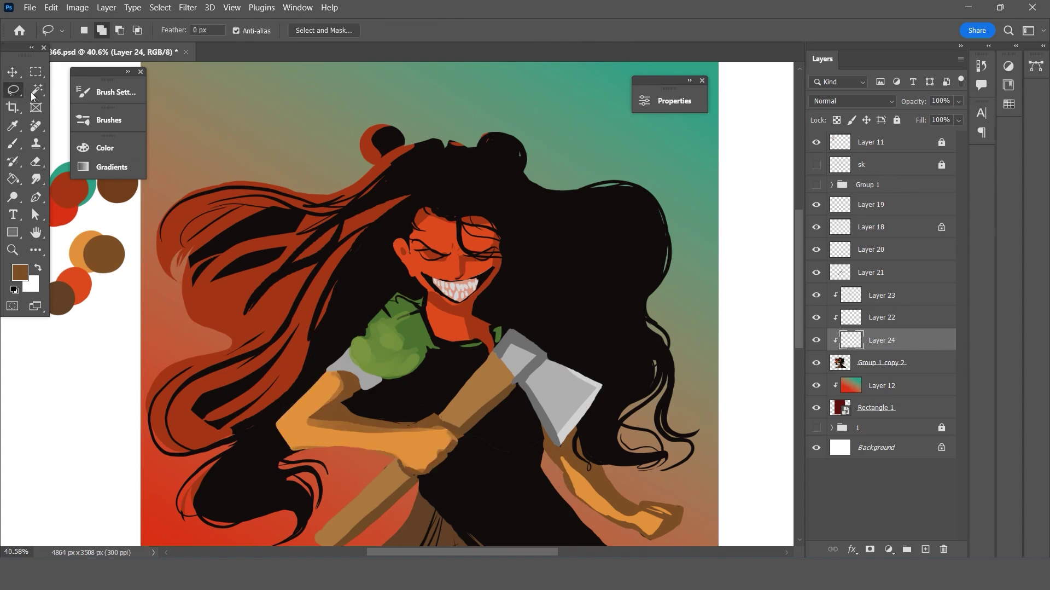
key("ctrl+shift+d")
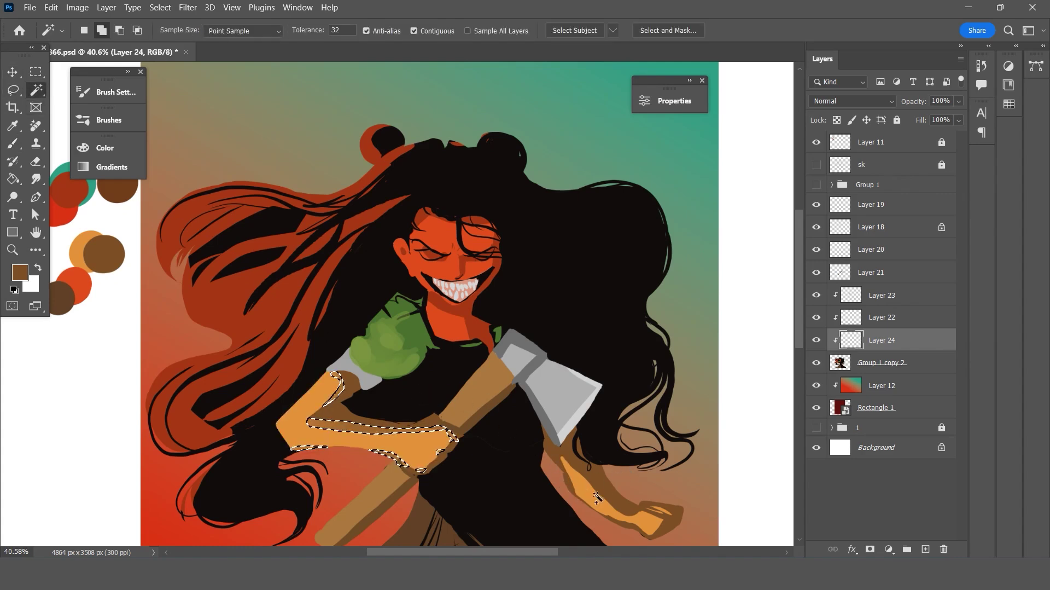
key("ctrl+d")
left_click(843, 362)
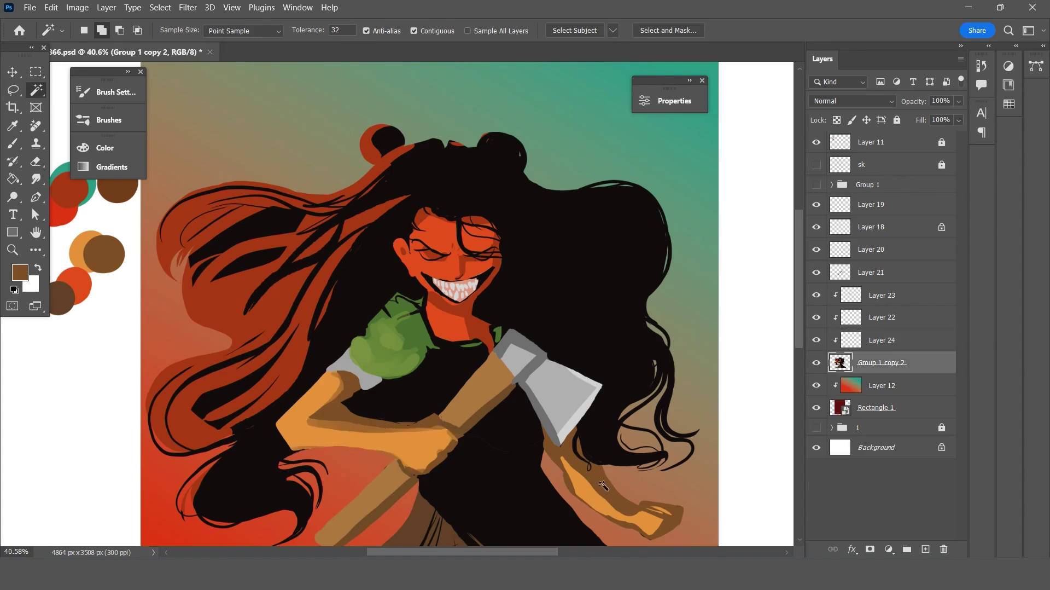
left_click(596, 489)
key("i")
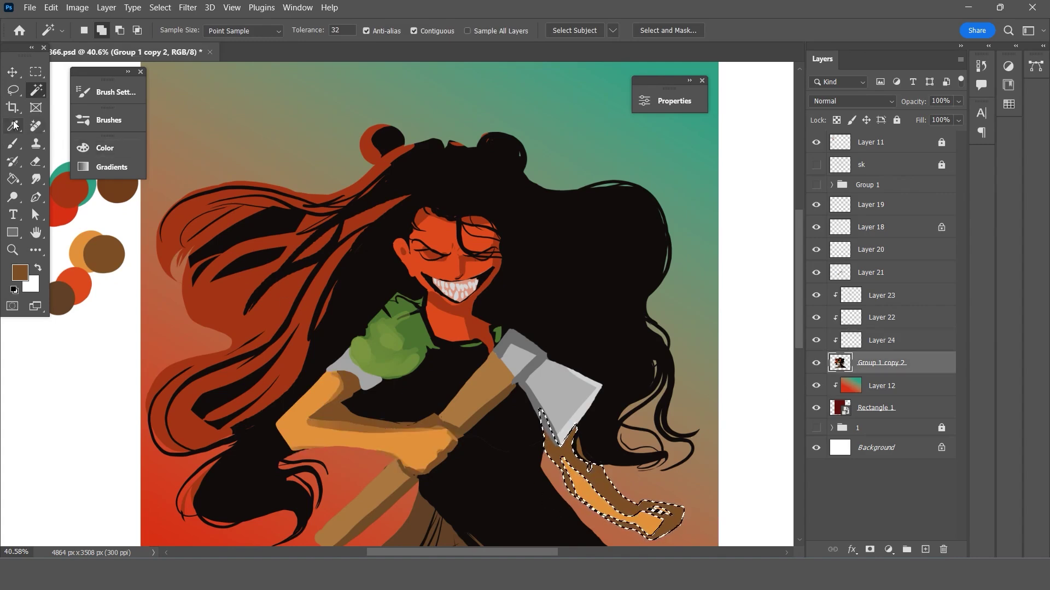
left_click(851, 339)
key("b")
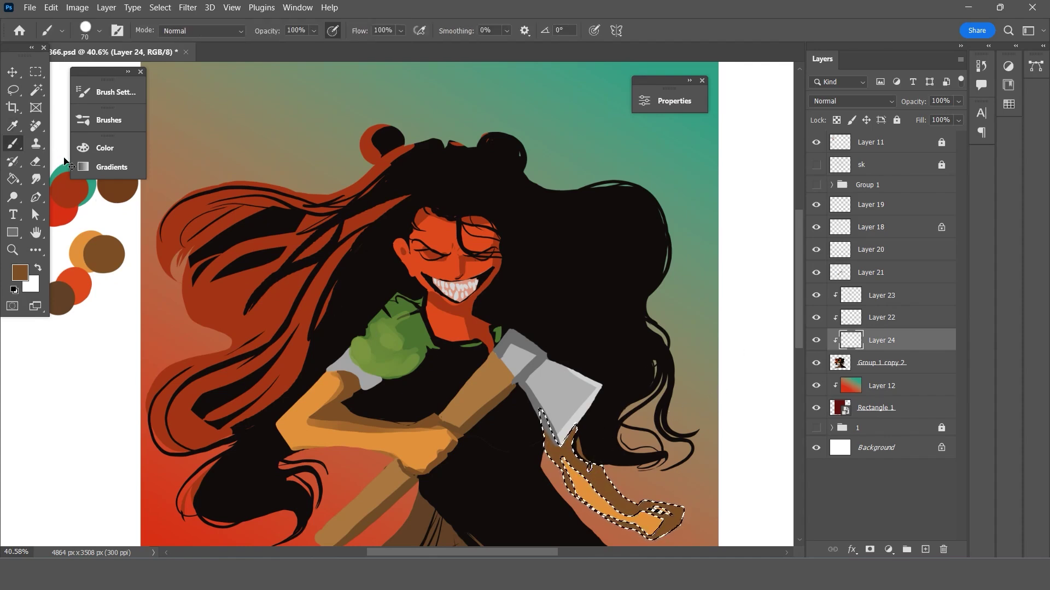
key("ctrl+d")
Select the right arm and paint dark brown shading along its upper edge on Layer 24.
key("w")
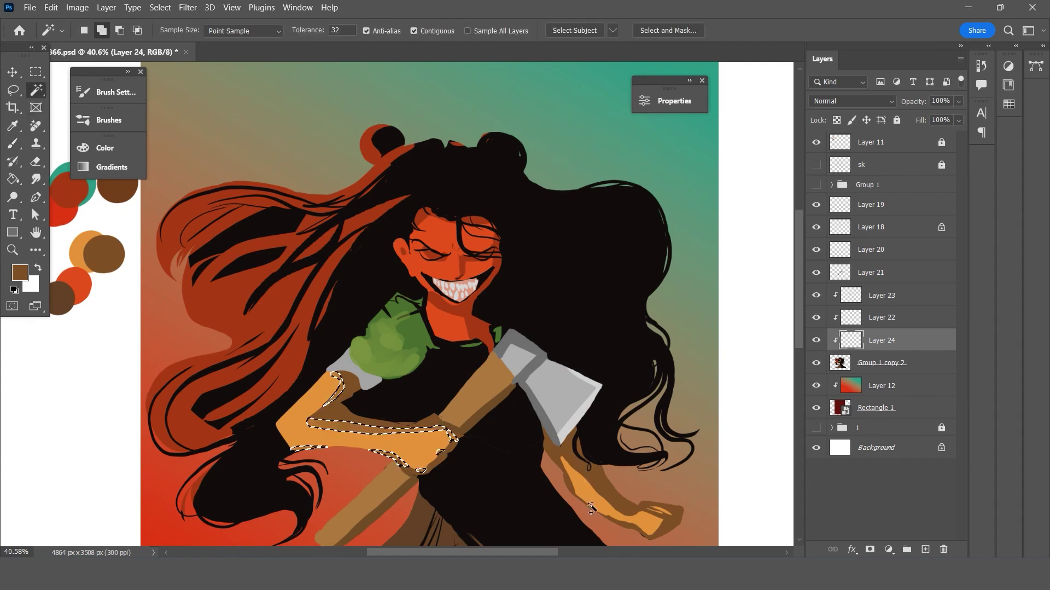
left_click(875, 362)
left_click(620, 509)
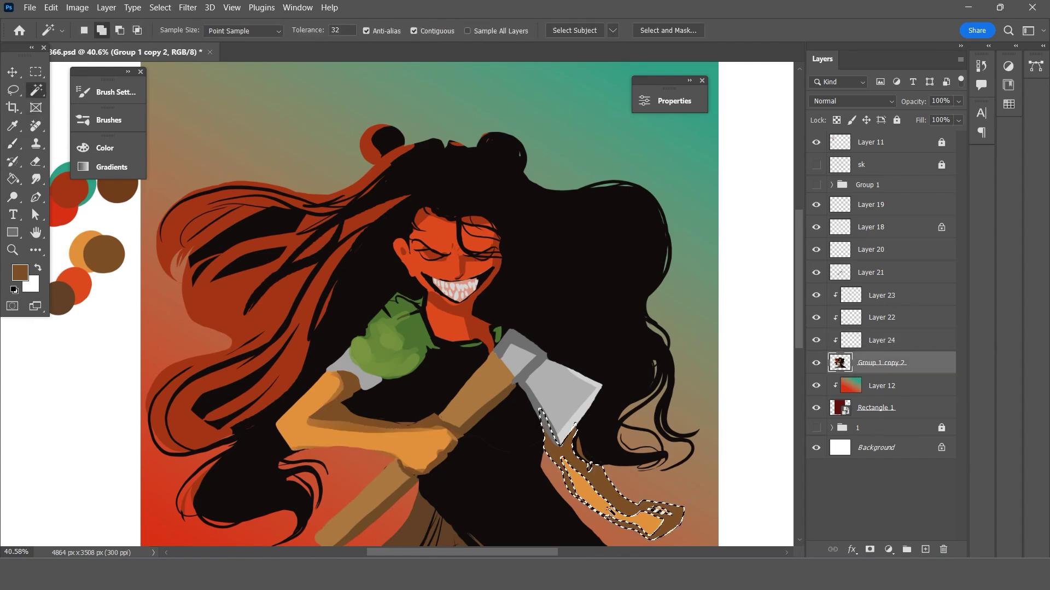
left_click(847, 343)
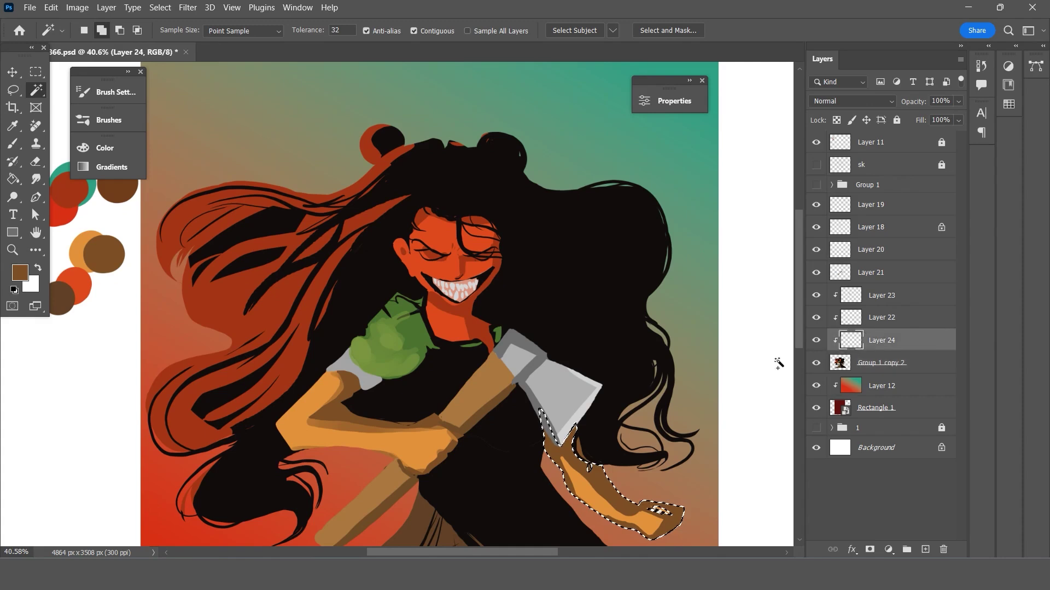
key("b")
mouse_move(564, 459)
left_mouse_down()
mouse_move(650, 511)
mouse_move(550, 458)
left_mouse_up()
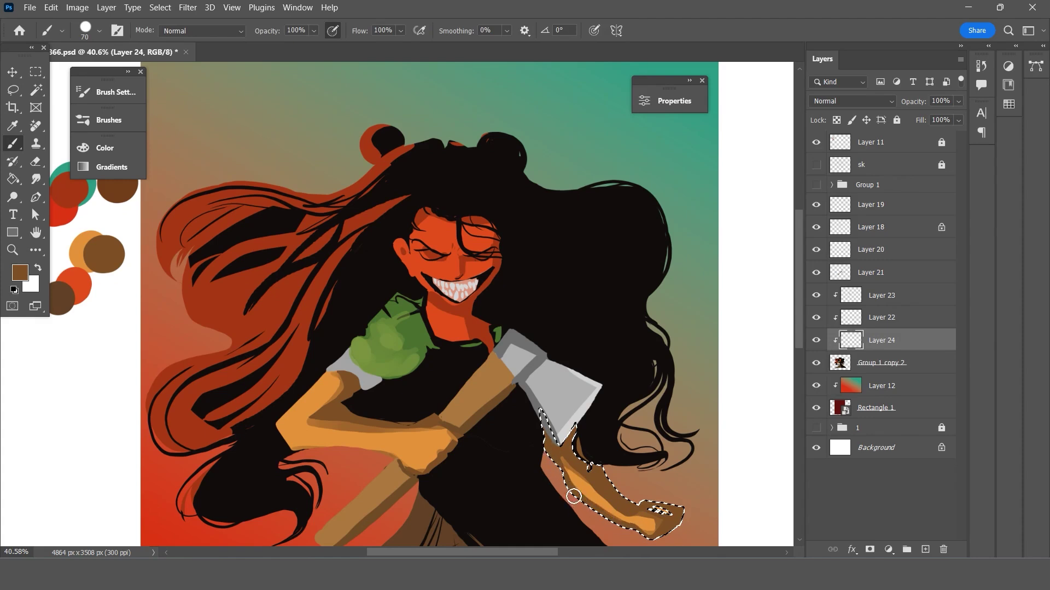
key("ctrl+d")
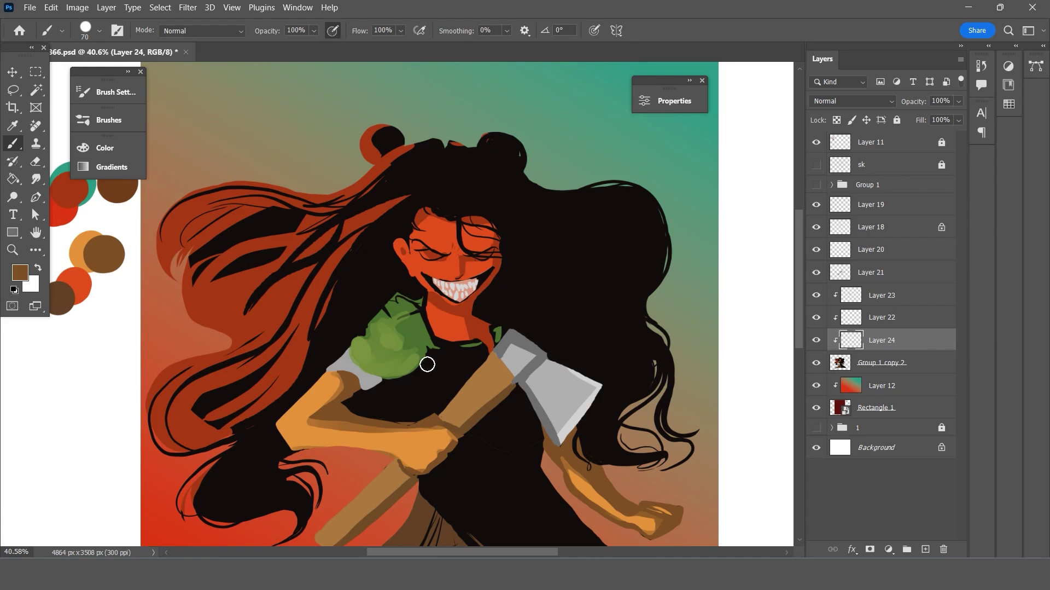
key("i")
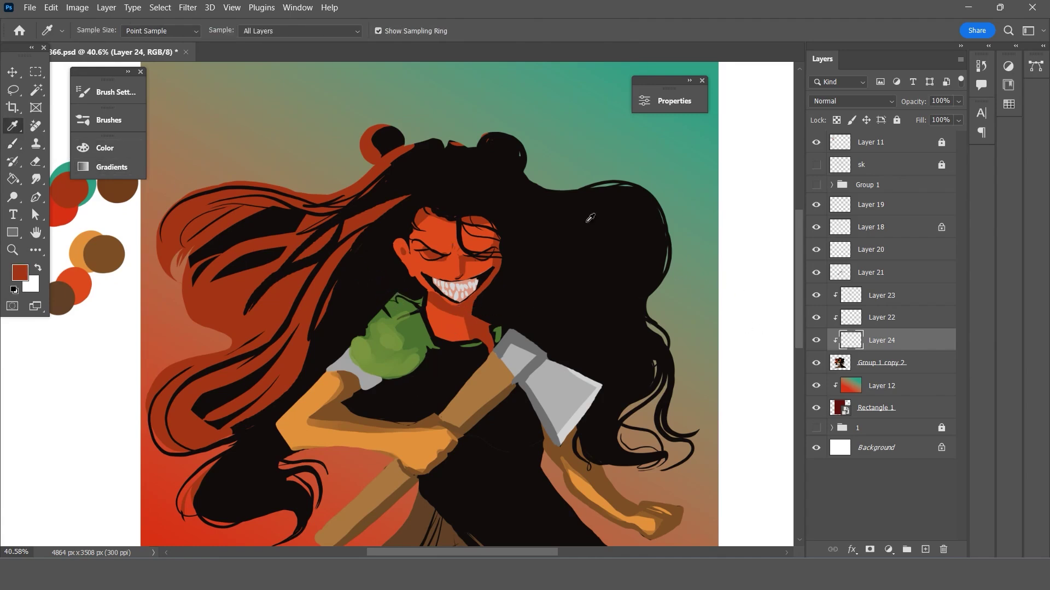
Magic Wand-select the face on Group 1 copy 2, then drop the selection.
key("b")
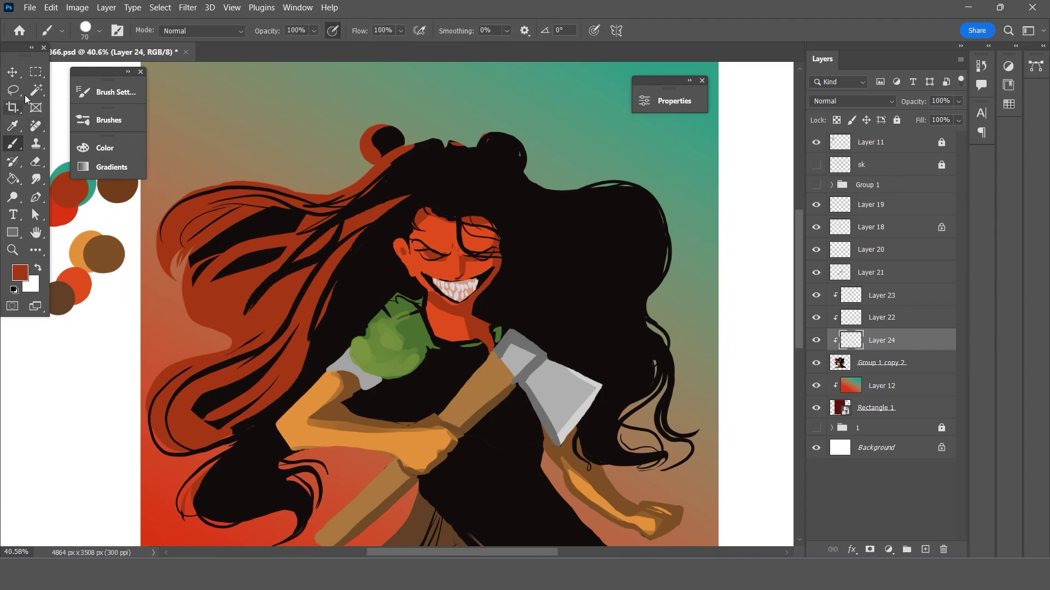
key("w")
left_click(843, 363)
left_click(467, 252)
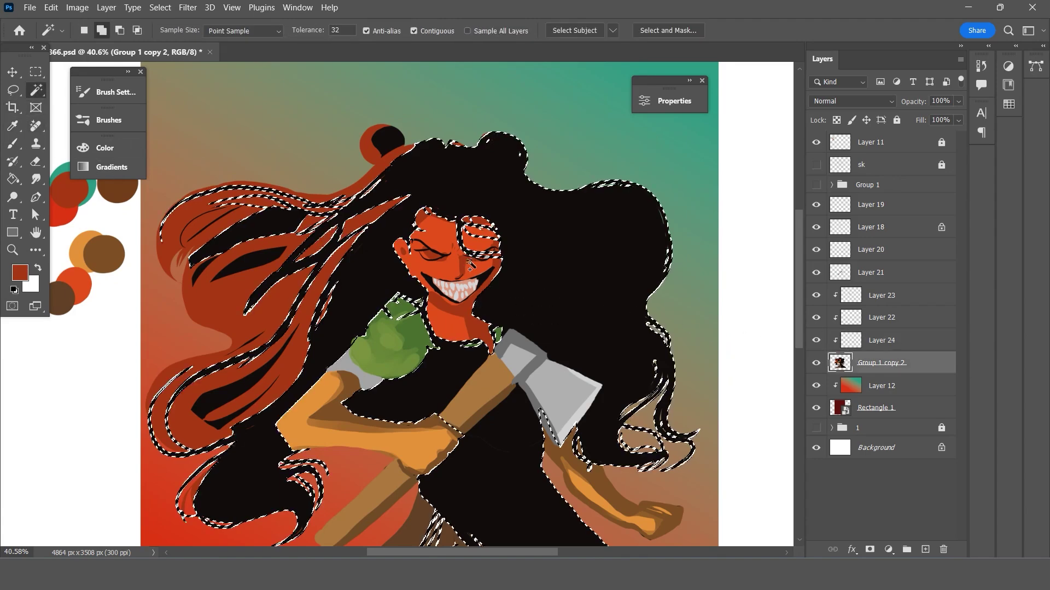
left_click(457, 285)
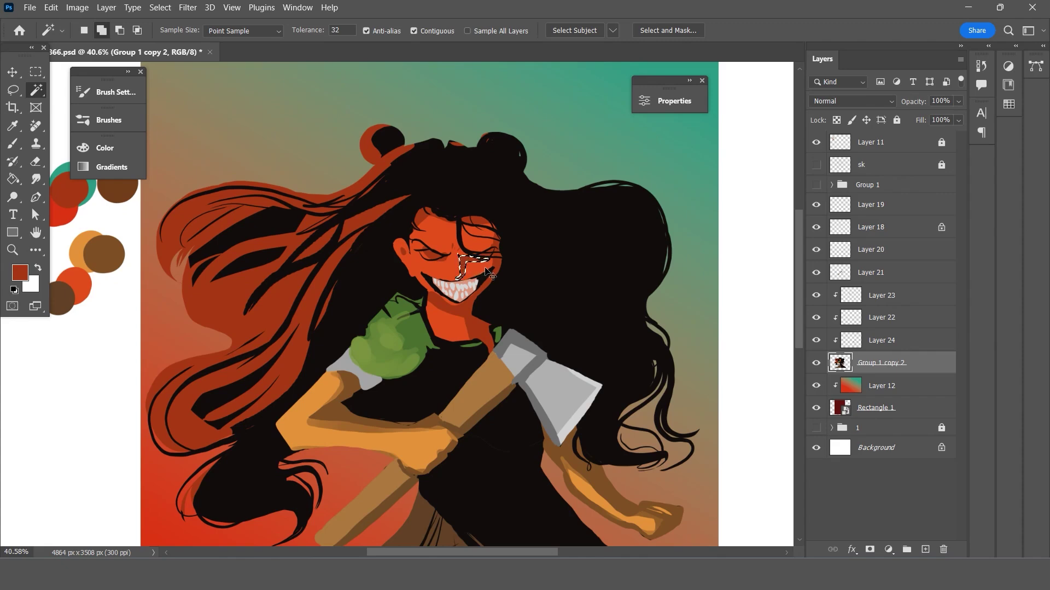
left_click(480, 277)
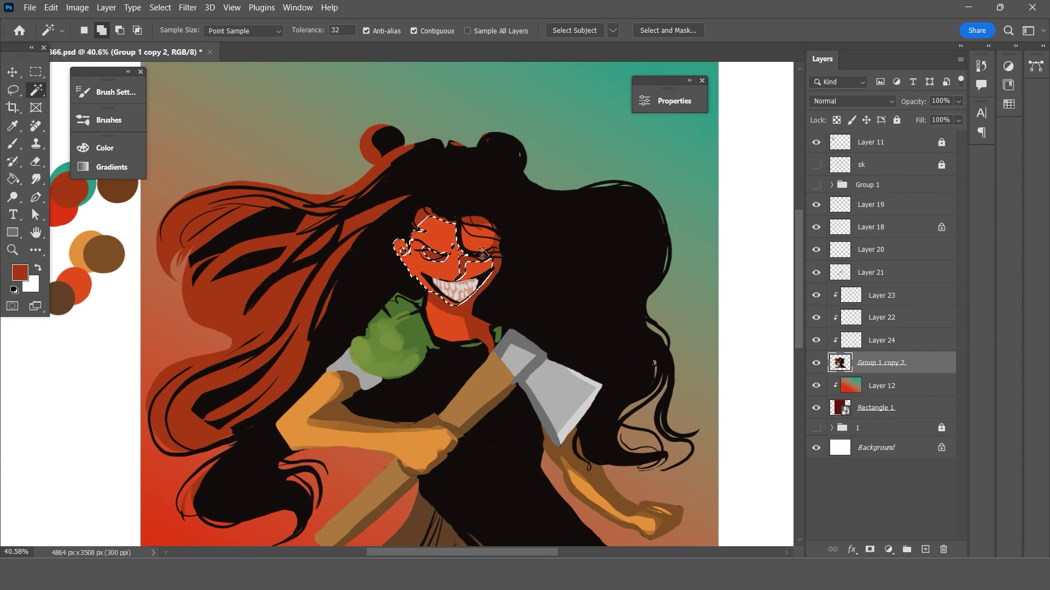
scroll(482, 254, "up", 1)
scroll(481, 253, "down", 1)
key("ctrl+d")
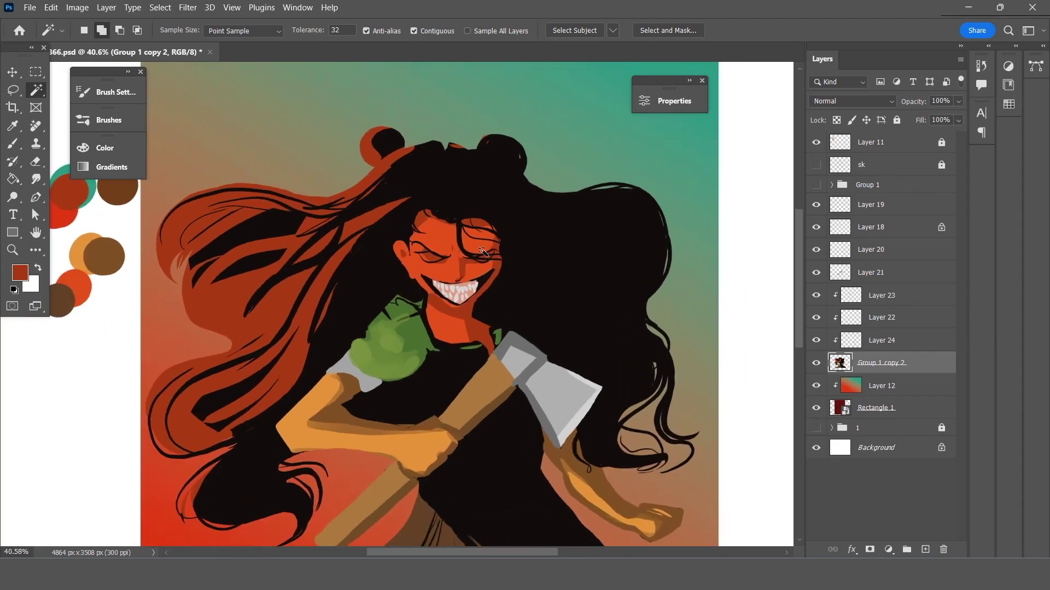
Zoom out and back in, and turn on the sk sketch layer's visibility.
scroll(481, 255, "up", 1)
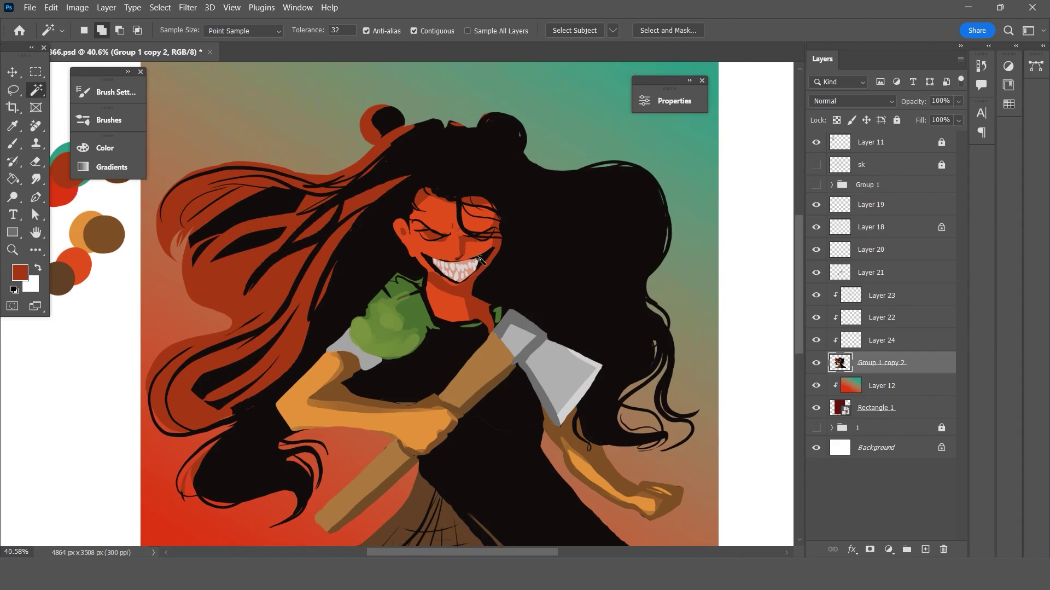
scroll(454, 283, "up", 1)
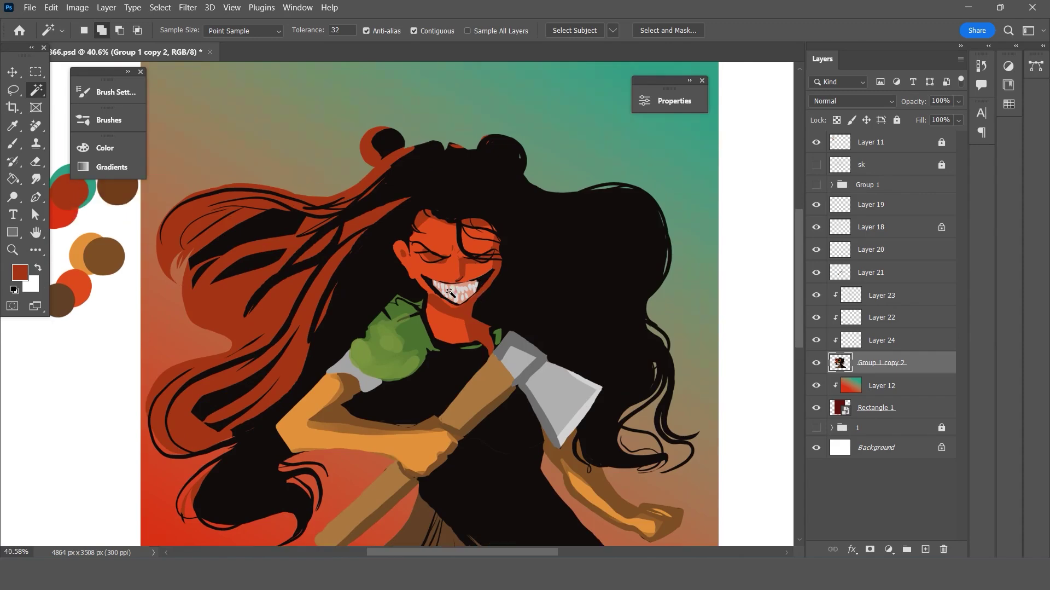
scroll(486, 280, "down", 1)
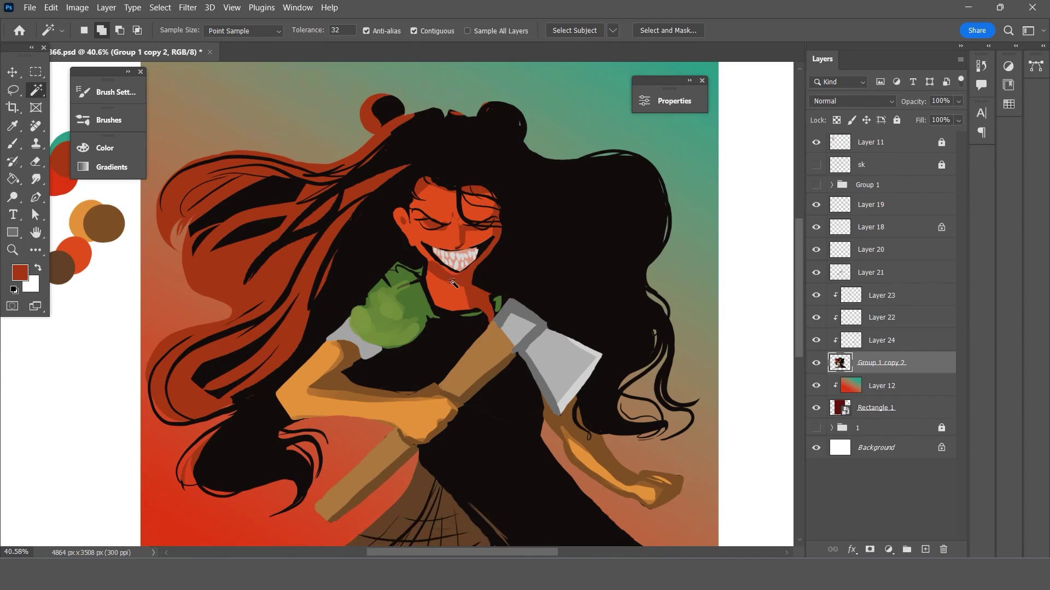
scroll(421, 295, "down", 2)
scroll(381, 309, "down", 1)
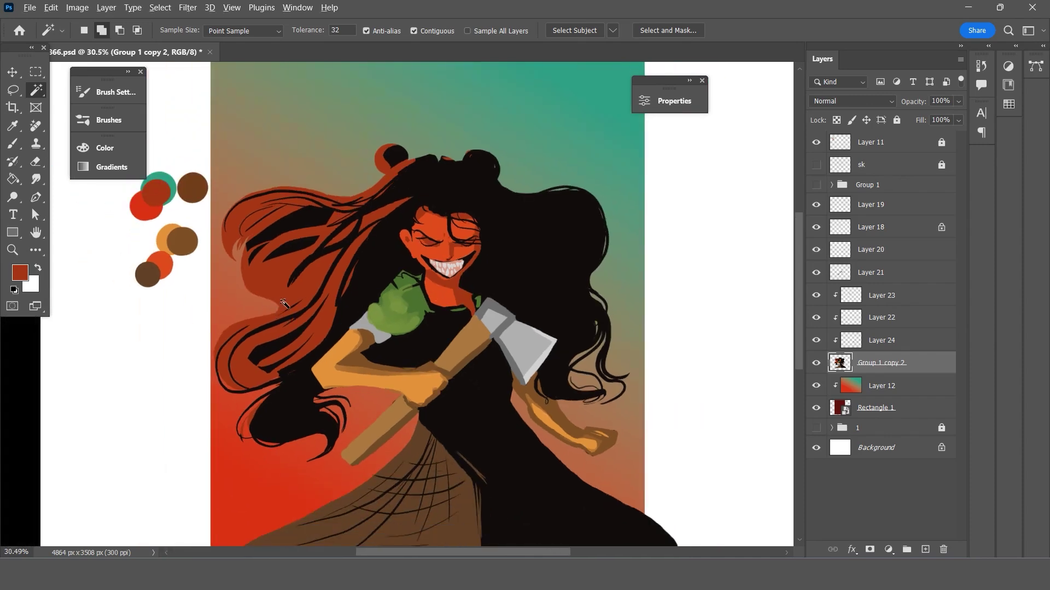
scroll(531, 342, "up", 2)
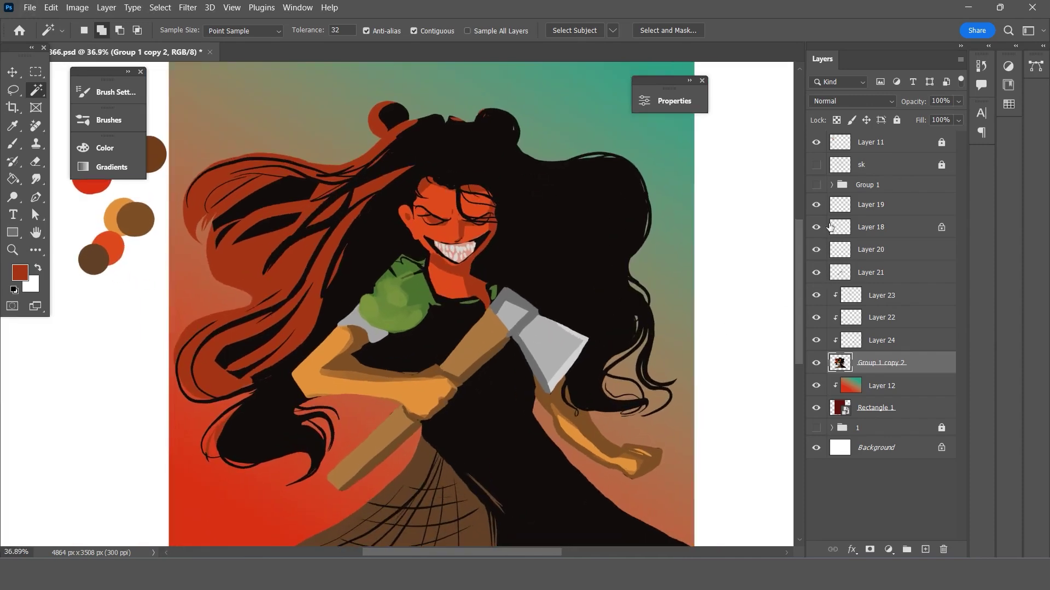
left_click(816, 164)
scroll(315, 371, "up", 1)
scroll(315, 371, "up", 1)
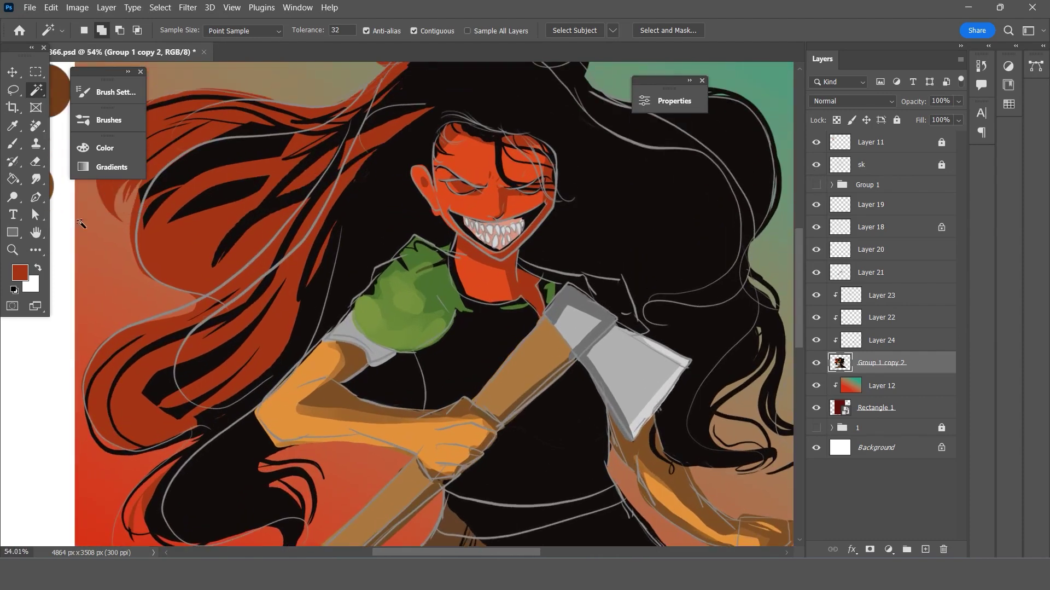
left_click(12, 71)
scroll(441, 396, "up", 1)
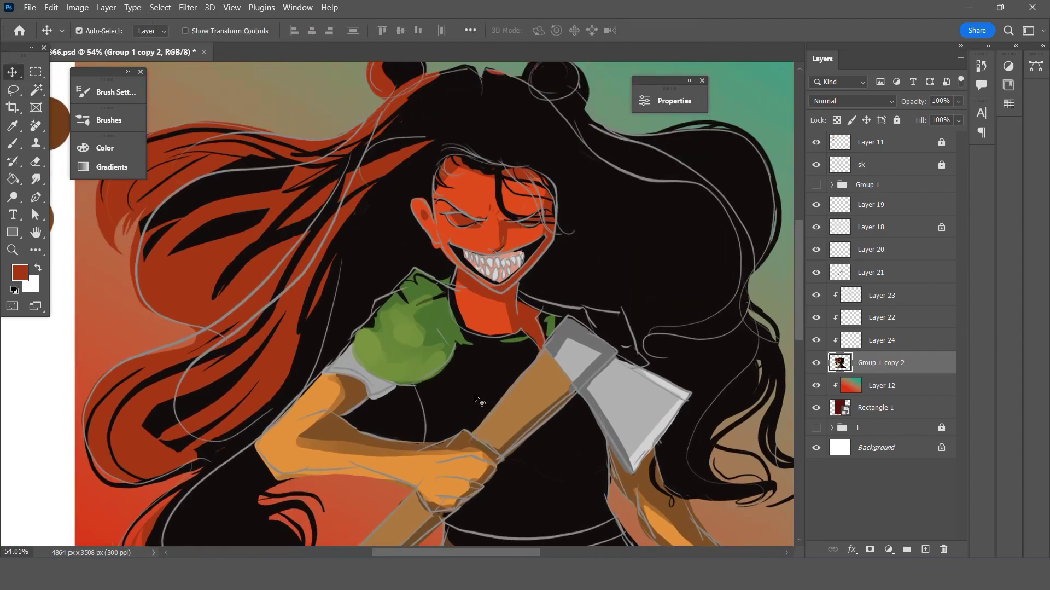
Erase the dark paint under the arm and the black patch inside the salmon shading.
key("e")
mouse_move(386, 414)
left_mouse_down()
mouse_move(402, 394)
mouse_move(353, 417)
mouse_move(361, 411)
left_mouse_up()
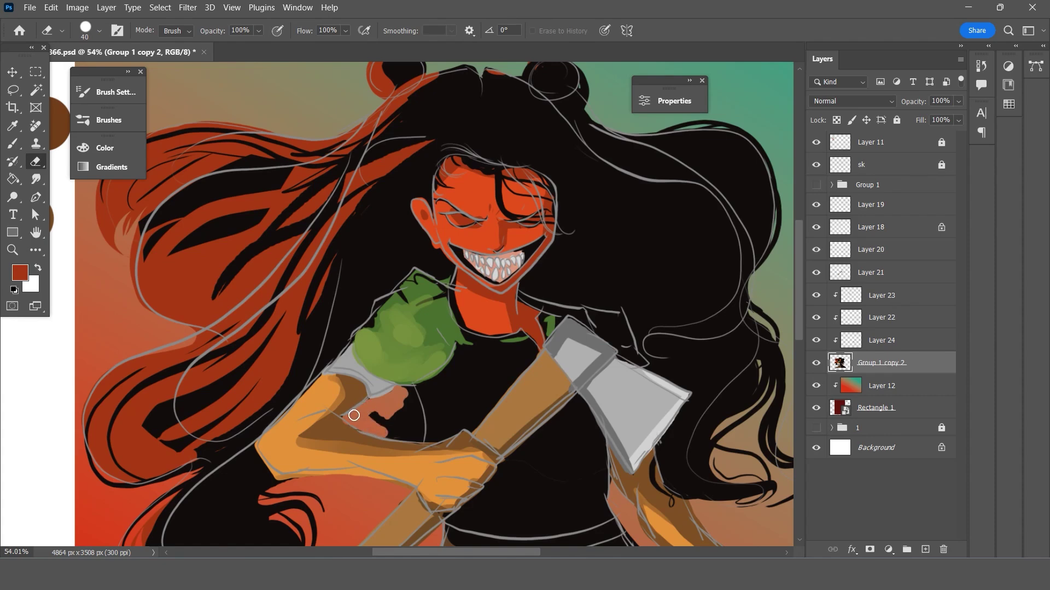
left_click_drag(349, 420, 393, 432)
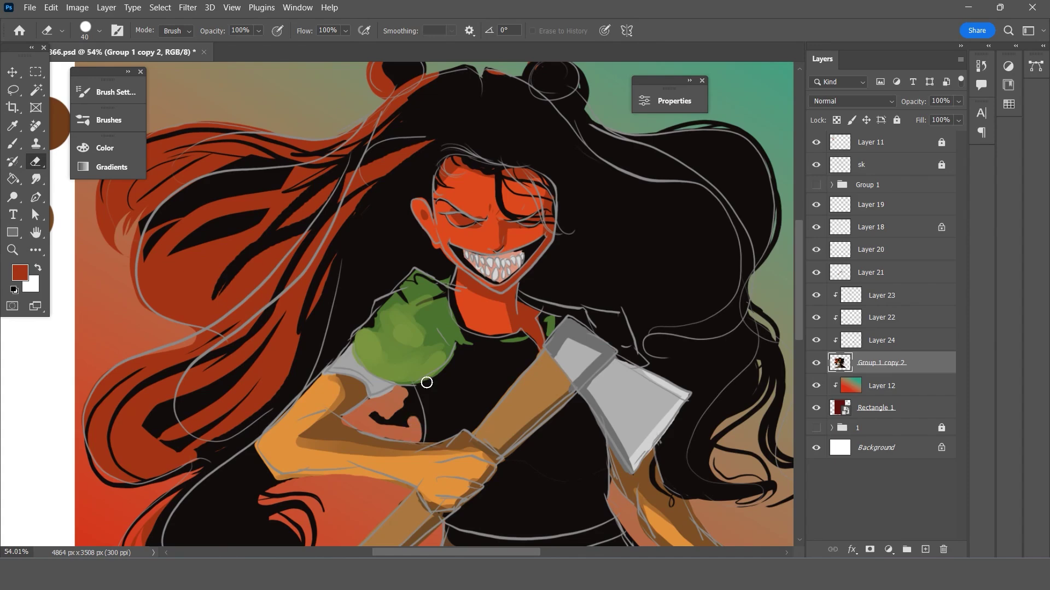
scroll(427, 382, "down", 3)
scroll(427, 382, "up", 2)
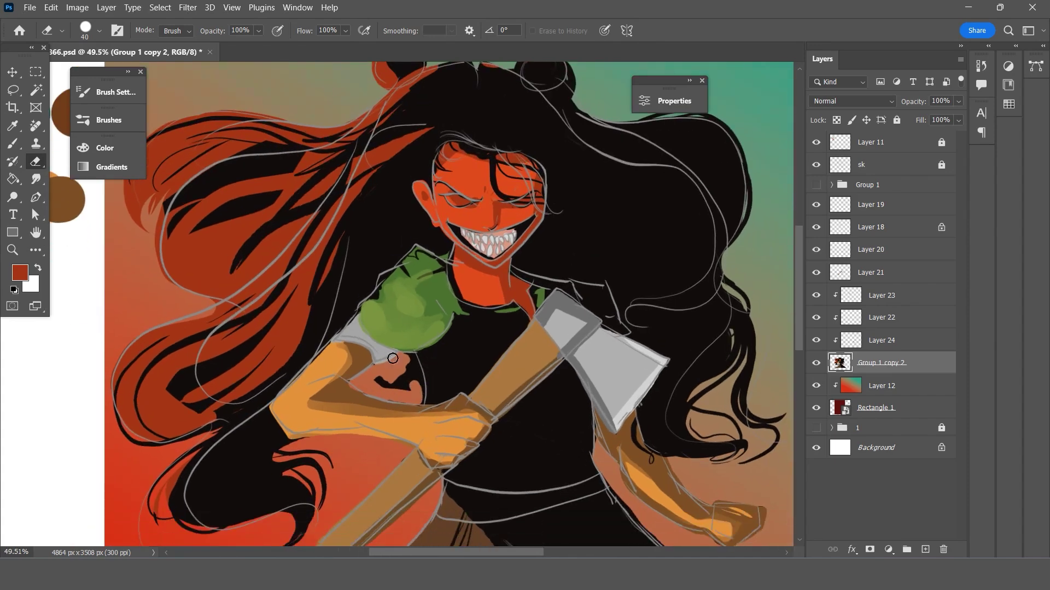
mouse_move(396, 379)
left_mouse_down()
mouse_move(378, 374)
mouse_move(401, 392)
mouse_move(421, 381)
mouse_move(408, 362)
mouse_move(414, 377)
mouse_move(397, 384)
left_mouse_up()
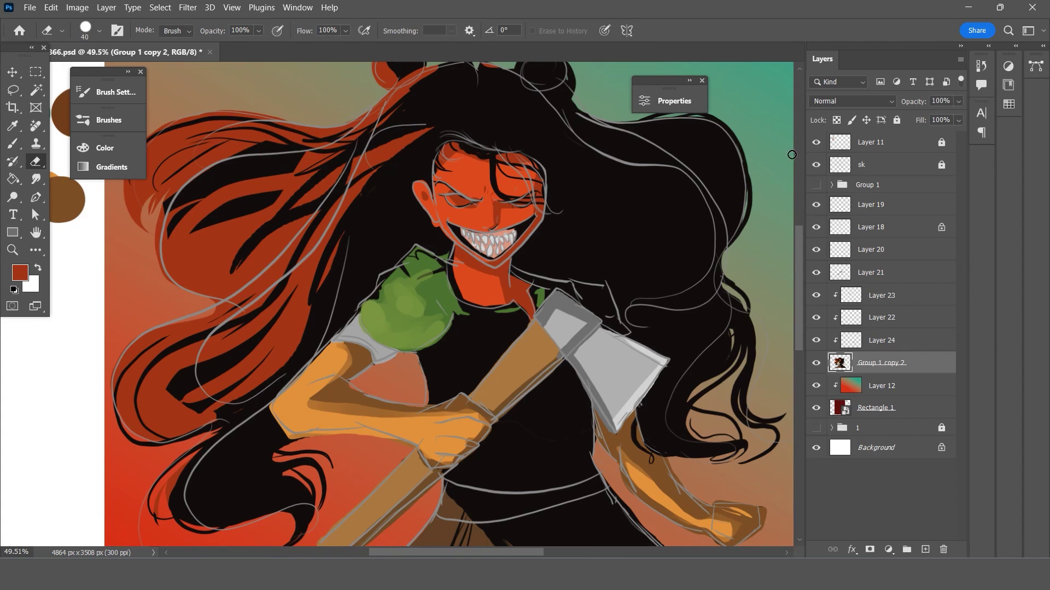
Hide the sk sketch layer, erase a small dark streak by the arm, and review it.
left_click(817, 164)
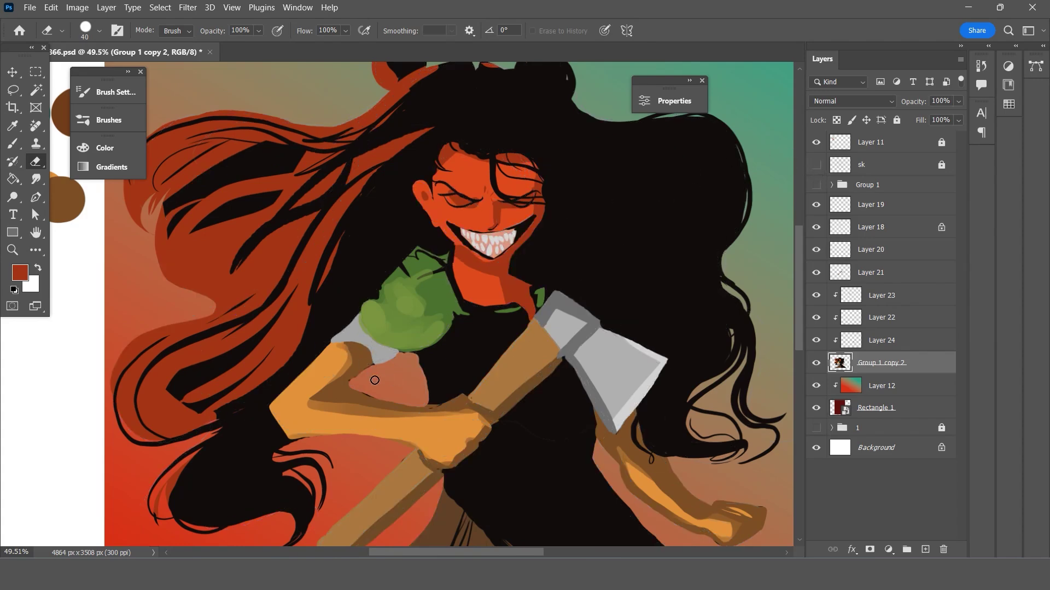
mouse_move(379, 393)
left_mouse_down()
mouse_move(367, 388)
mouse_move(385, 397)
left_mouse_up()
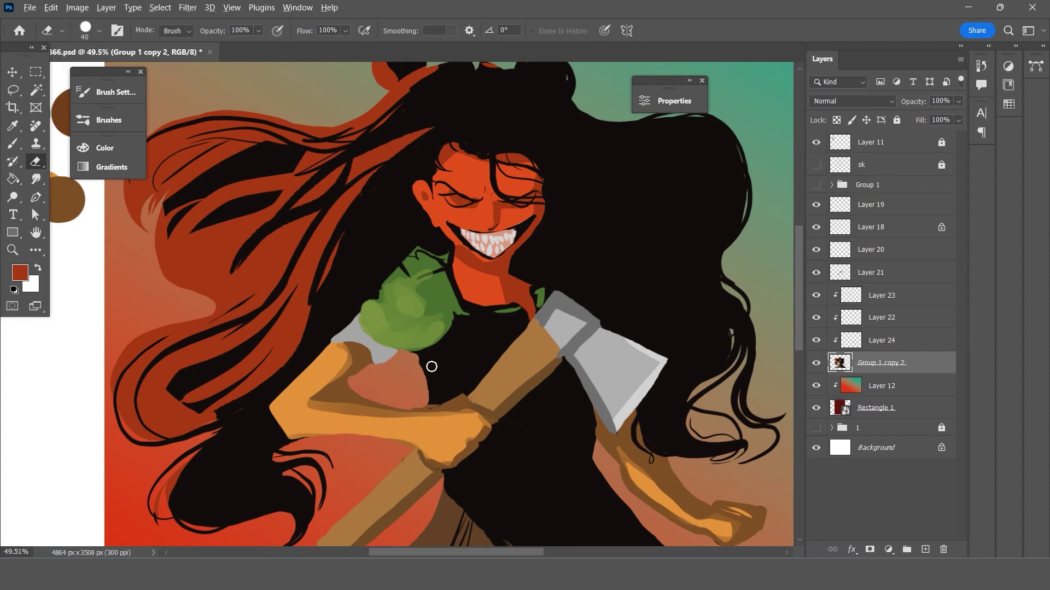
scroll(431, 372, "down", 3)
scroll(427, 352, "down", 1)
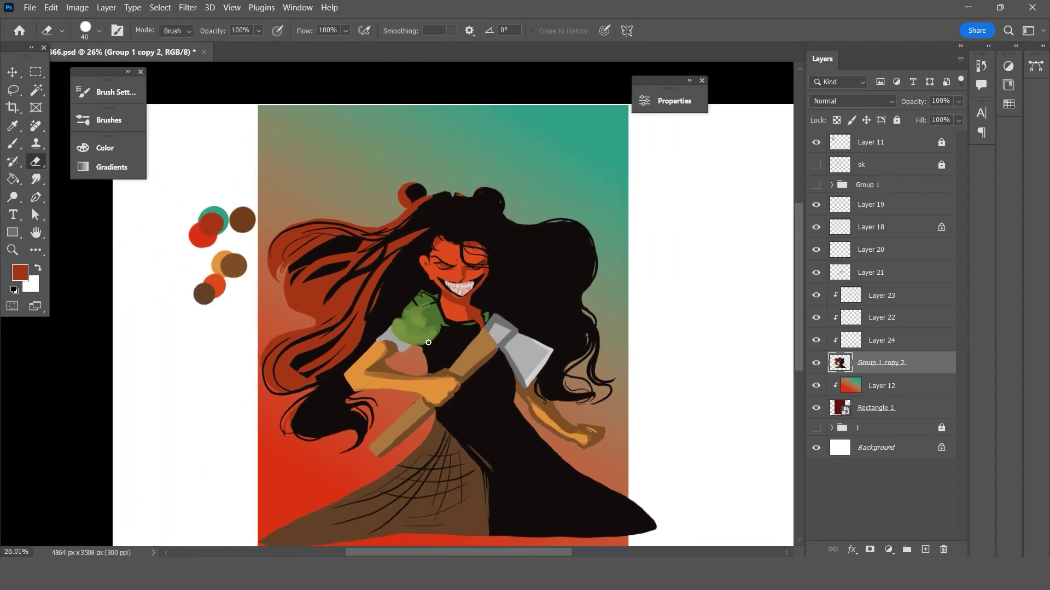
scroll(427, 352, "up", 2)
scroll(449, 352, "up", 1)
scroll(466, 351, "up", 1)
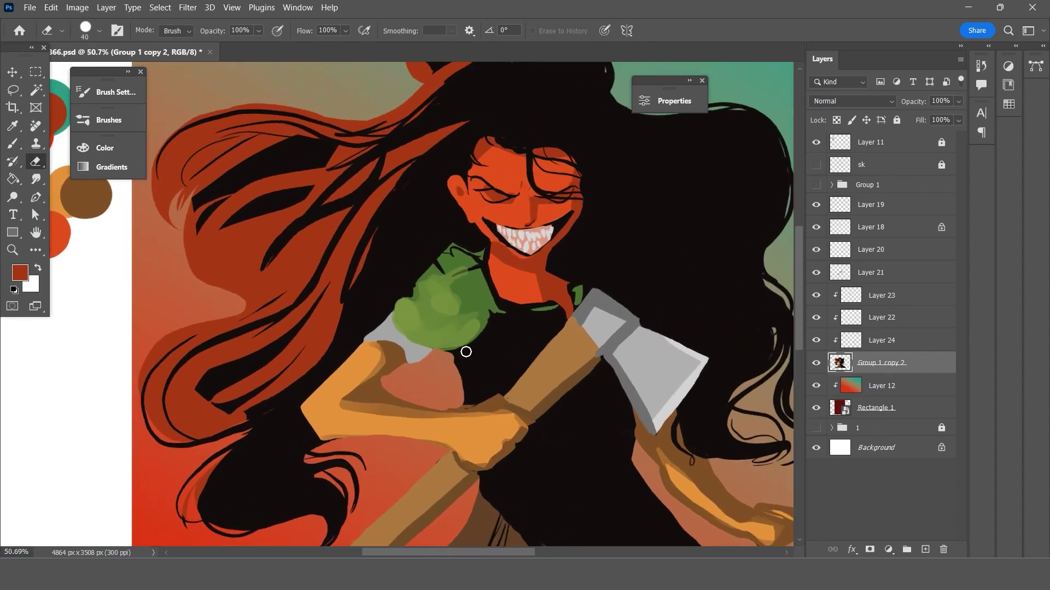
Draw a thin black line over the salmon upper-arm shading using a smaller brush.
key("b")
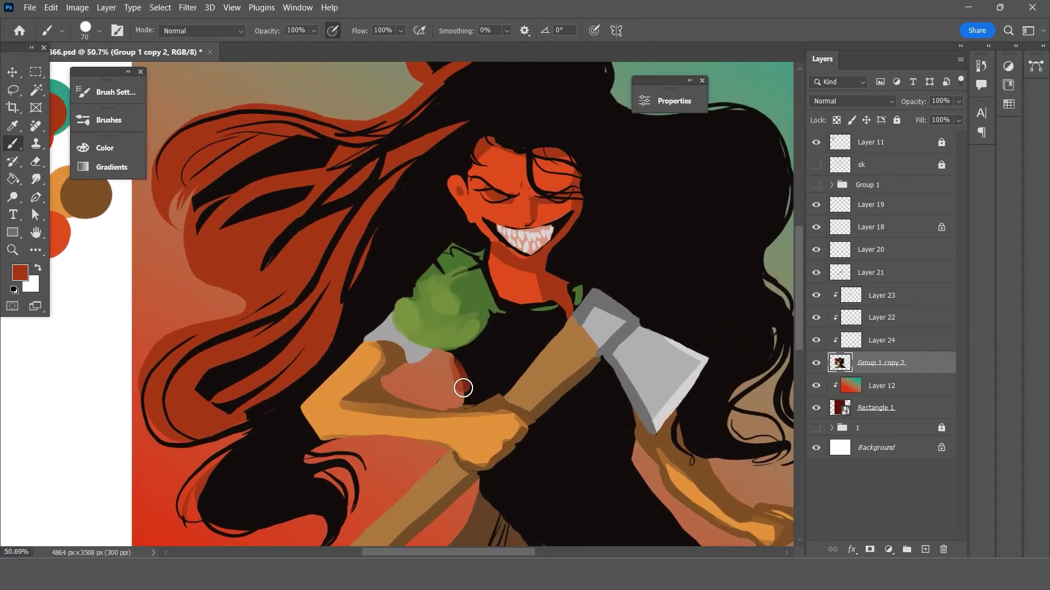
key("ctrl+z")
left_click(484, 367, "alt")
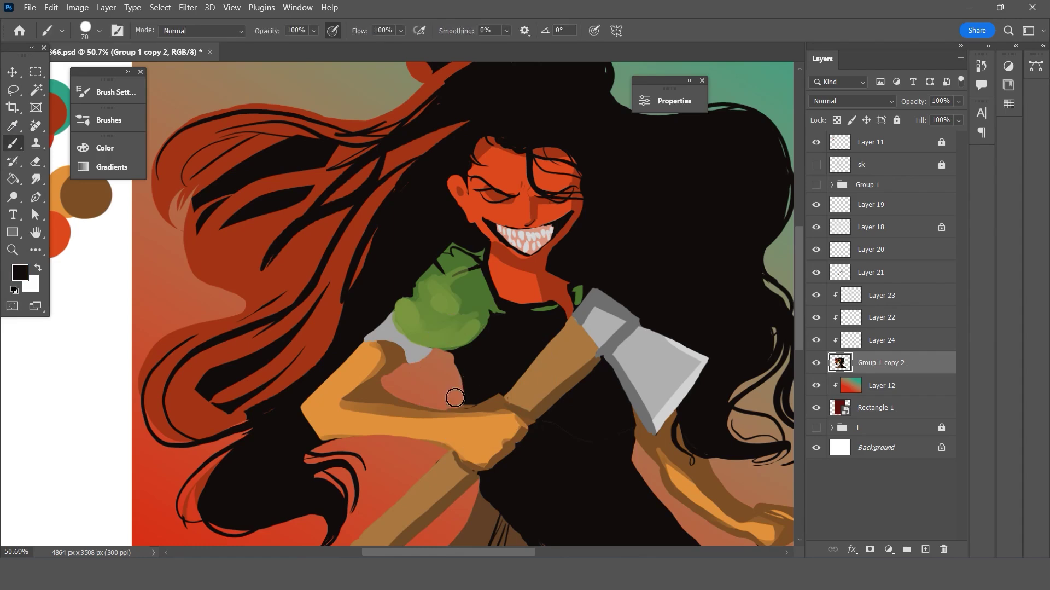
key("ctrl+z")
key("bracketleft")
key("bracketleft")
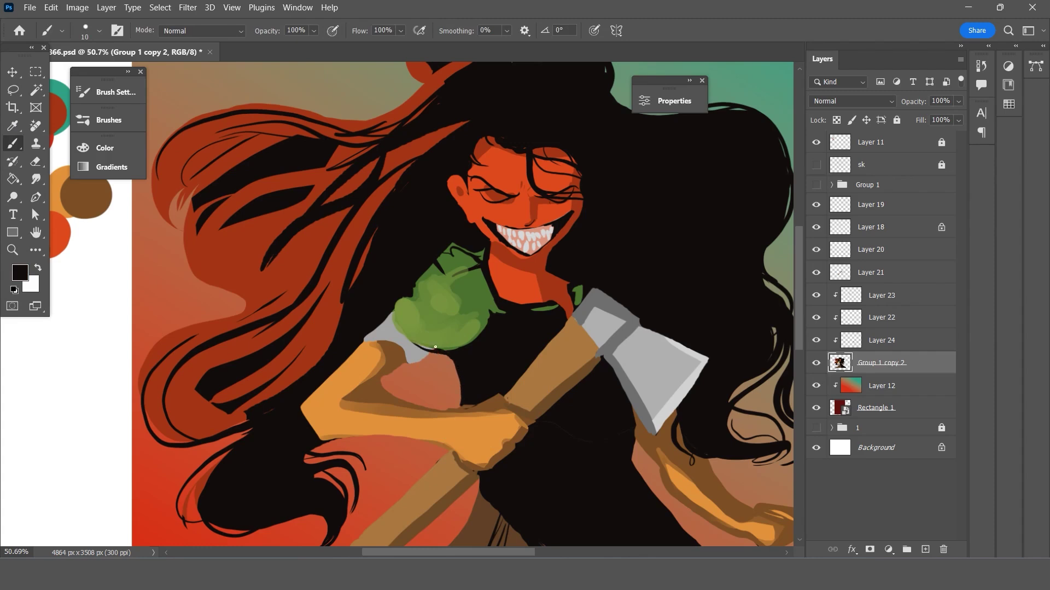
left_click_drag(452, 359, 457, 385)
Sample brown from the drawing as the brush colour and zoom around to review the arm.
left_click(13, 125)
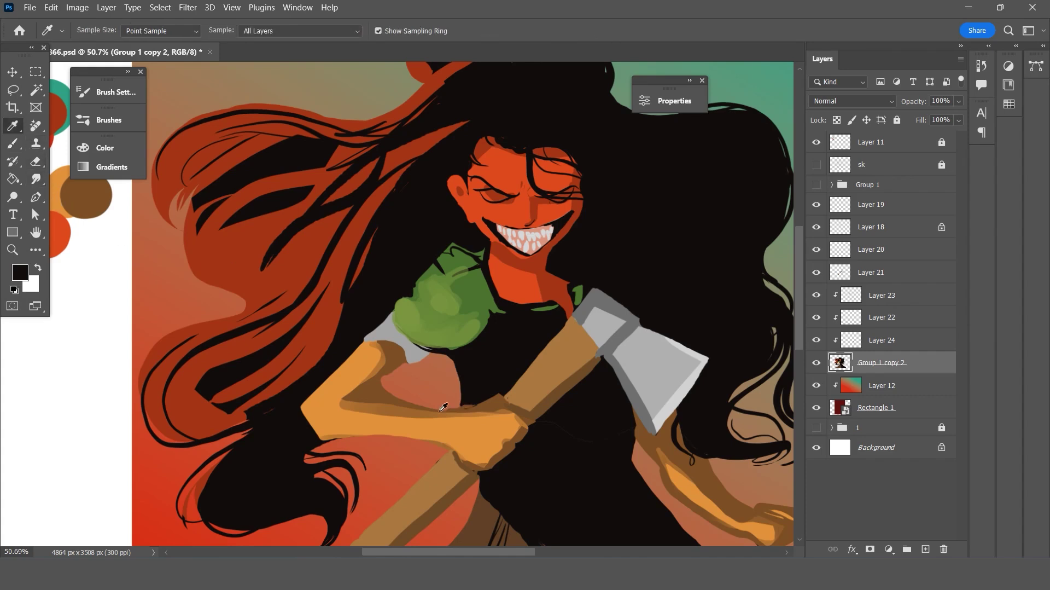
left_click(466, 403)
key("b")
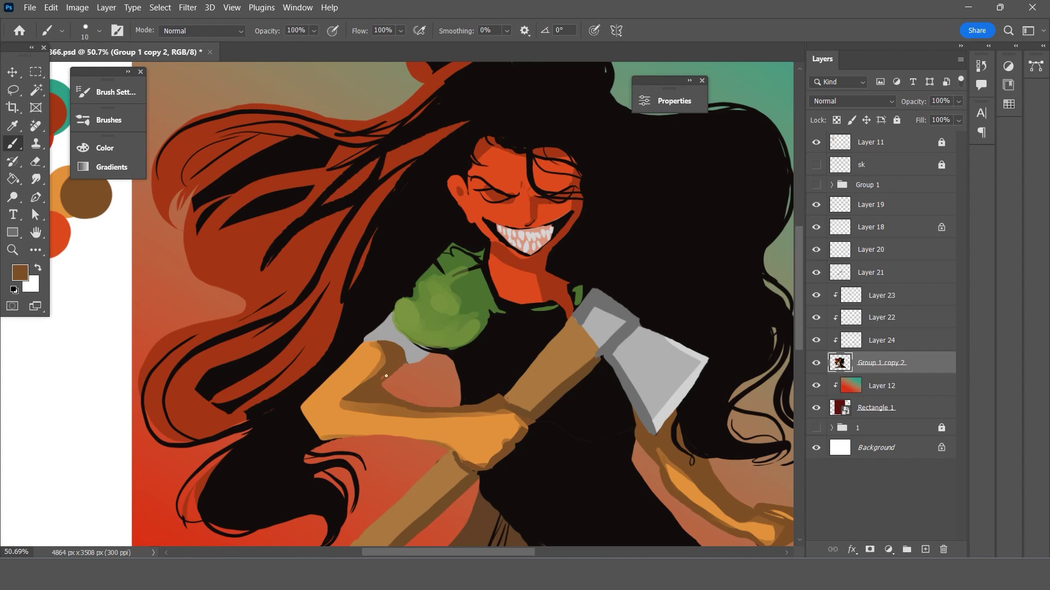
scroll(383, 349, "down", 3)
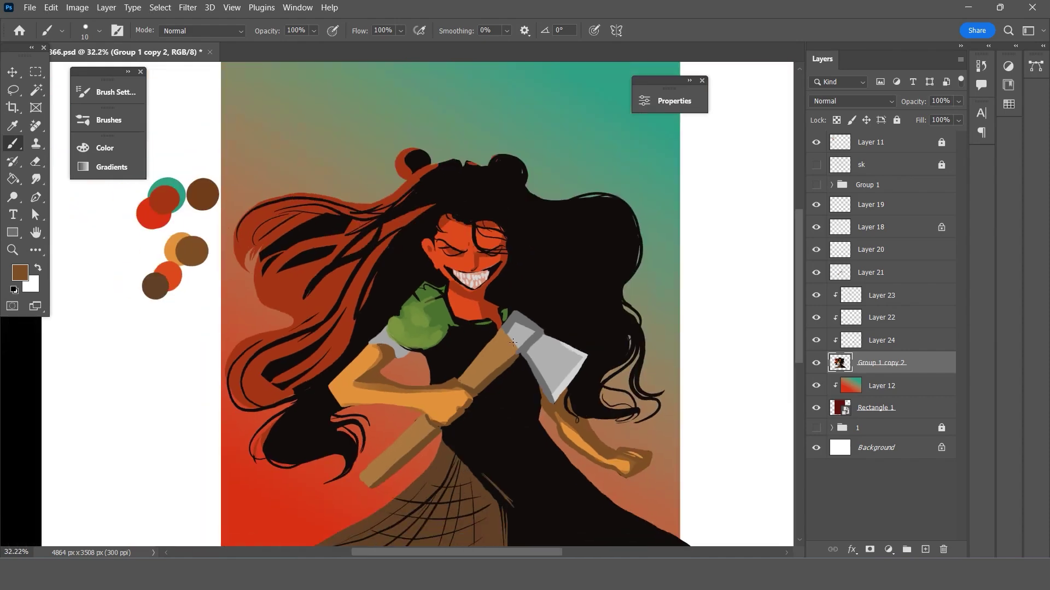
scroll(394, 350, "up", 1)
scroll(405, 352, "down", 2)
scroll(414, 352, "down", 1)
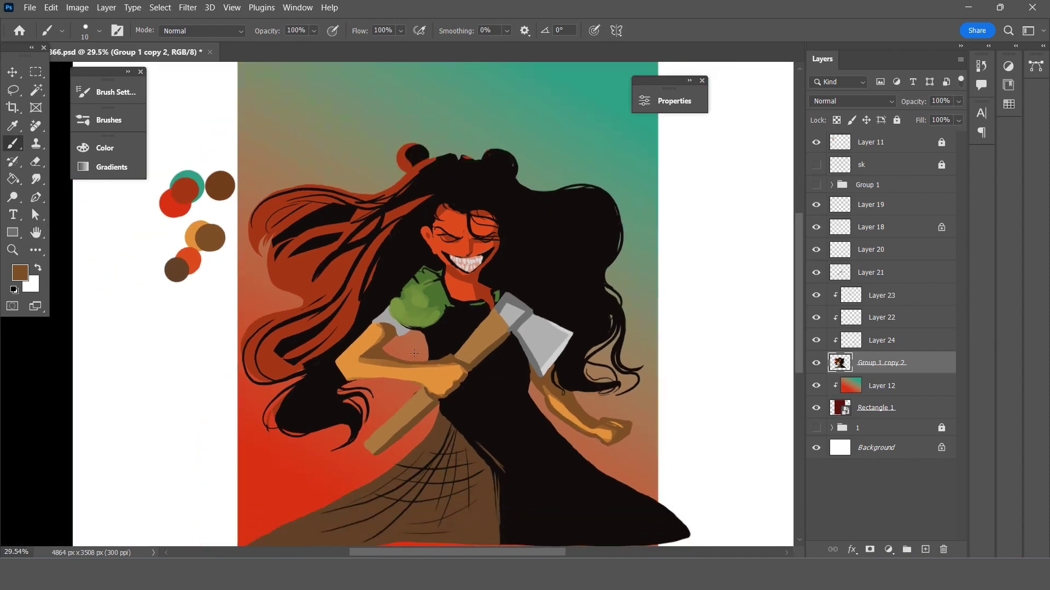
scroll(448, 360, "down", 1)
scroll(465, 353, "up", 2)
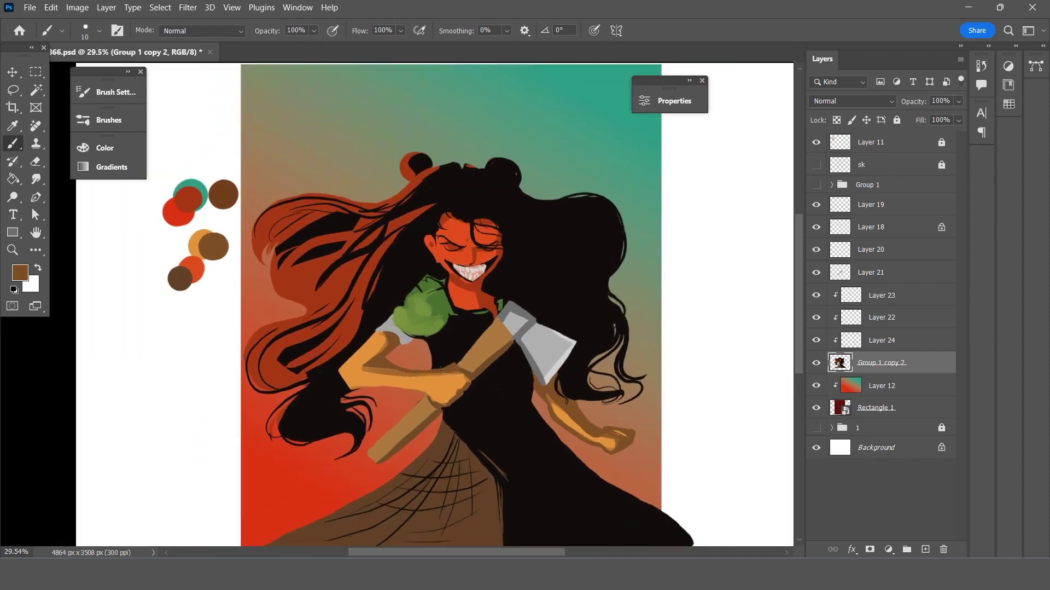
scroll(492, 342, "up", 1)
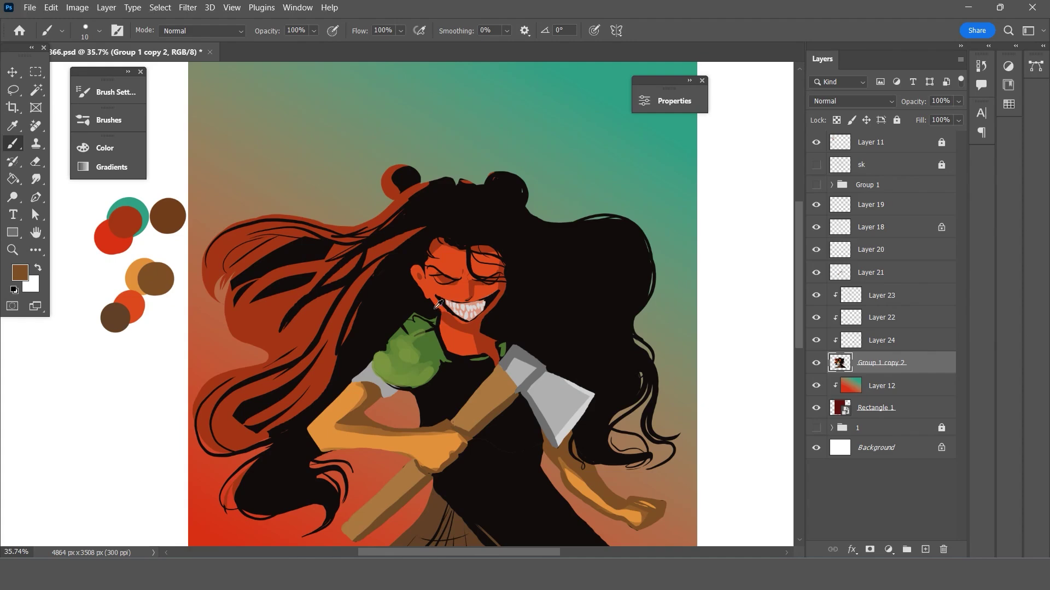
scroll(438, 304, "up", 1)
scroll(465, 300, "up", 2)
scroll(468, 298, "up", 1)
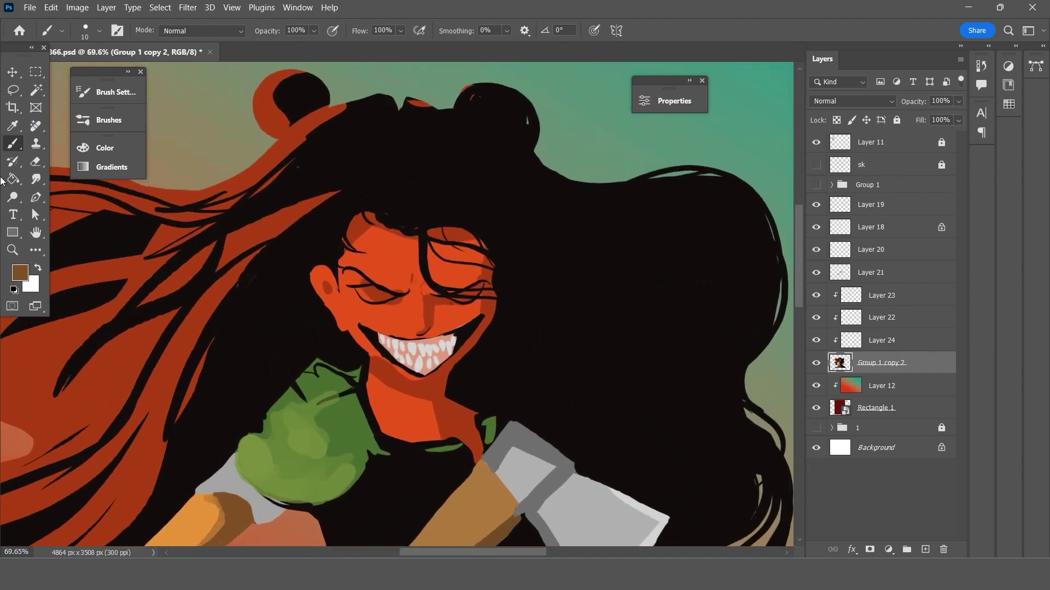
Check layer contents and make Layer 18, which holds the smile, the active layer.
scroll(450, 263, "down", 1)
left_click(886, 319)
left_click(875, 298)
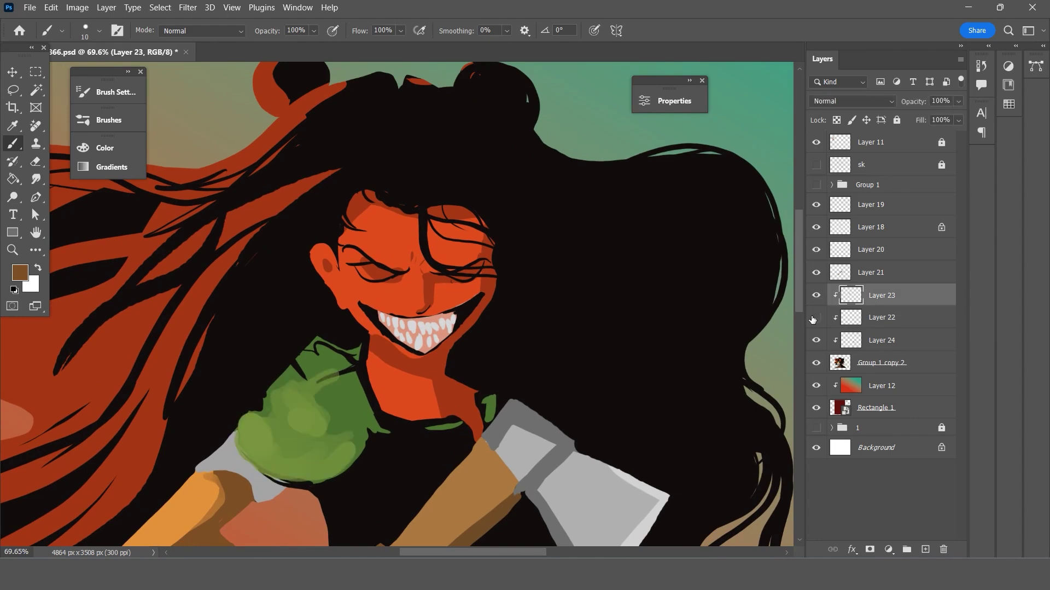
left_click(857, 278)
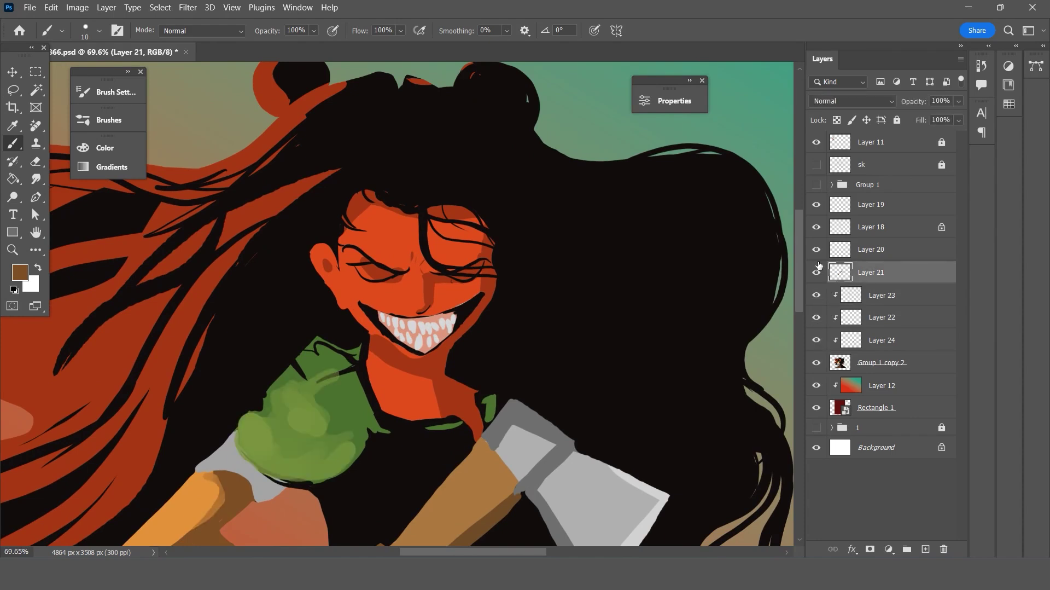
left_click(816, 272)
left_click(815, 249)
left_click(816, 227)
left_click(901, 230)
Sample black and thicken the mouth outline, undoing the overlong strokes.
scroll(427, 279, "up", 3)
scroll(427, 279, "up", 2)
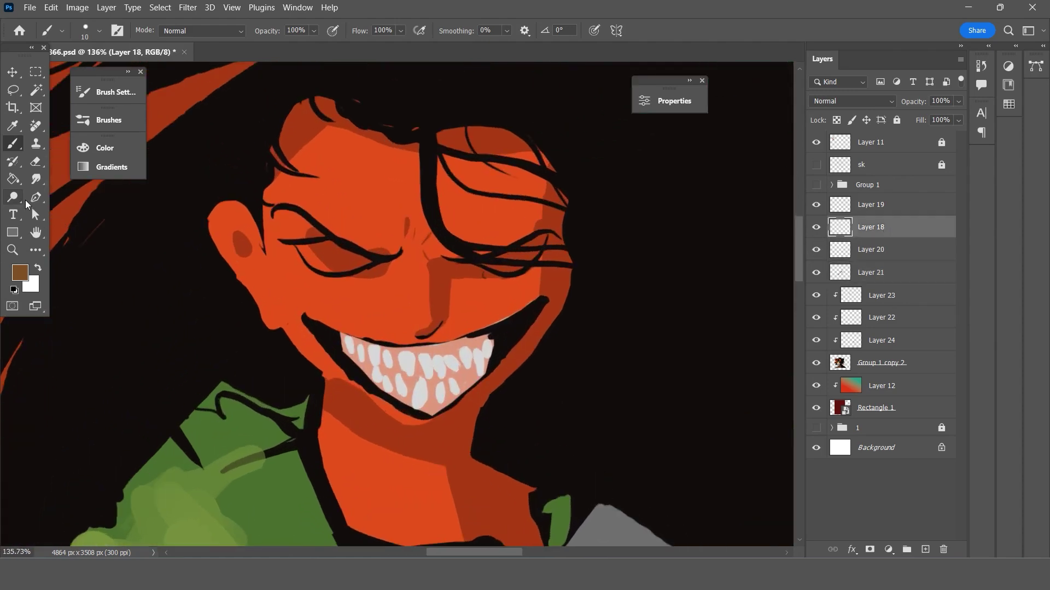
left_click(333, 326, "alt")
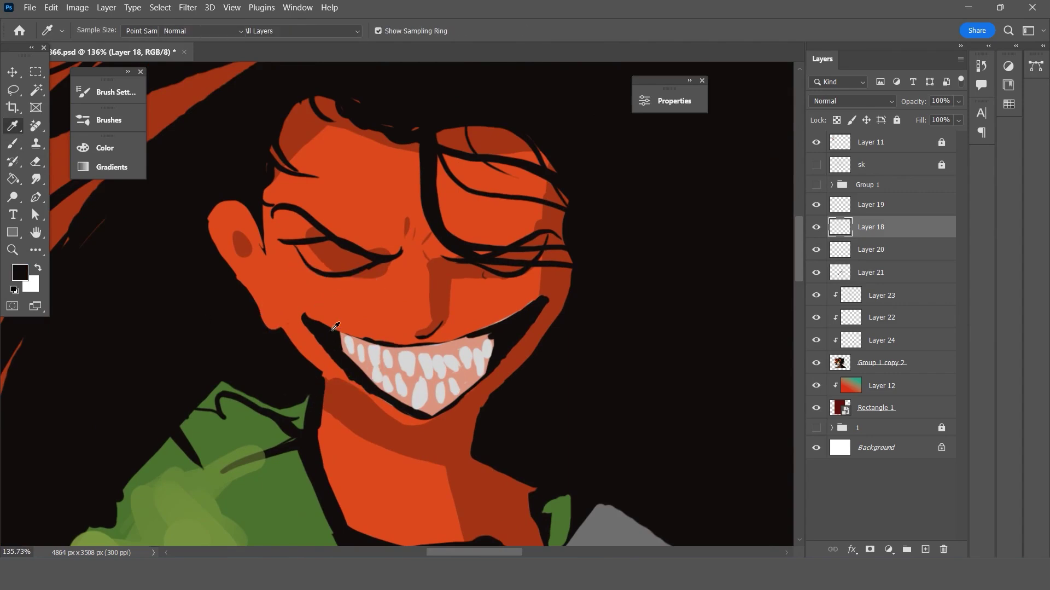
left_click_drag(302, 321, 375, 397)
key("ctrl+z")
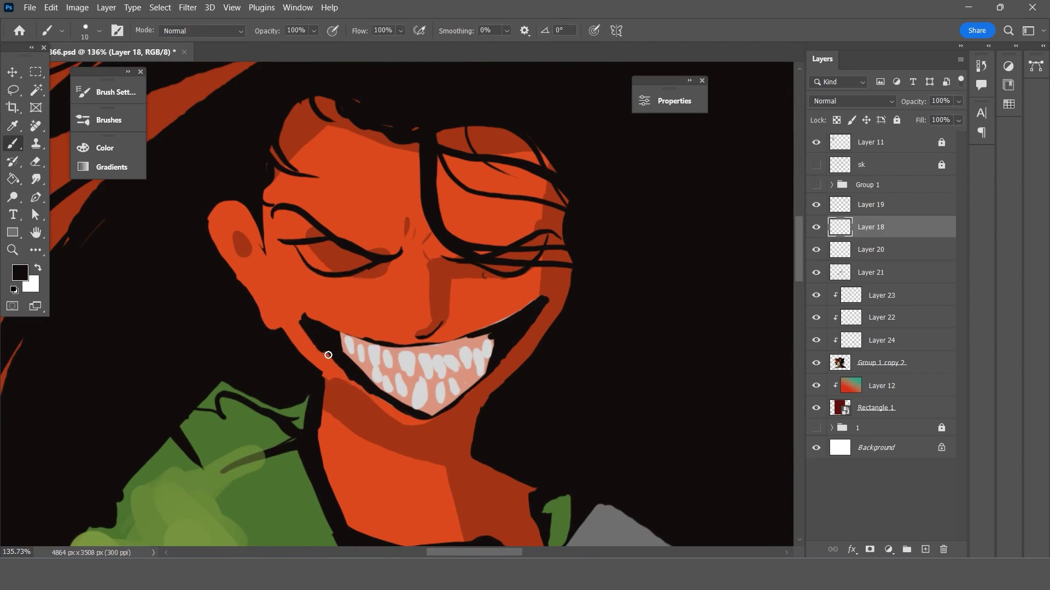
mouse_move(302, 320)
left_mouse_down()
mouse_move(386, 404)
mouse_move(556, 293)
mouse_move(464, 347)
left_mouse_up()
key("ctrl+z")
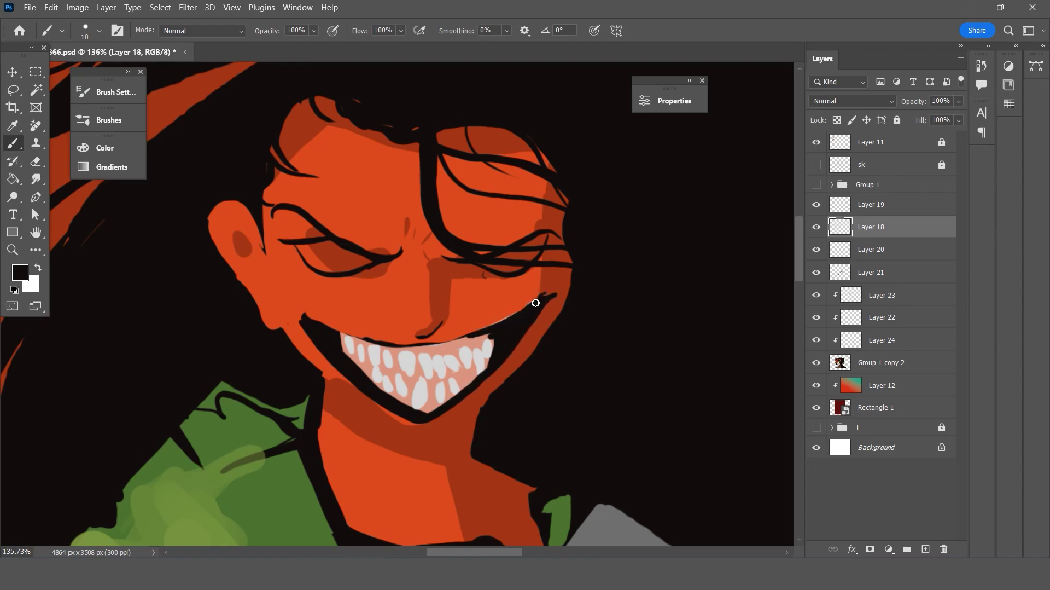
mouse_move(535, 300)
left_mouse_down()
mouse_move(433, 344)
mouse_move(347, 335)
mouse_move(479, 335)
mouse_move(345, 339)
mouse_move(525, 309)
mouse_move(477, 337)
mouse_move(544, 285)
mouse_move(500, 323)
left_mouse_up()
key("ctrl+z")
key("ctrl+z")
key("ctrl+z")
key("ctrl+z")
key("ctrl+z")
key("e")
key("ctrl+z")
Erase the light lip edge and paint the pink gum line lower over the upper-right teeth.
mouse_move(540, 293)
left_mouse_down()
mouse_move(499, 324)
mouse_move(462, 331)
mouse_move(333, 323)
left_mouse_up()
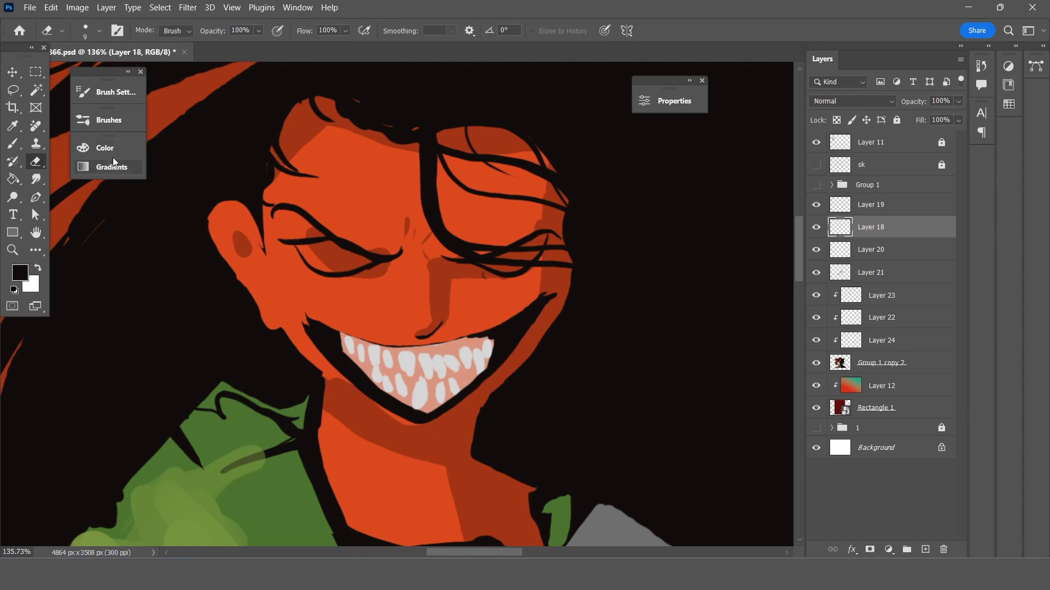
left_click(12, 125)
left_click(491, 337)
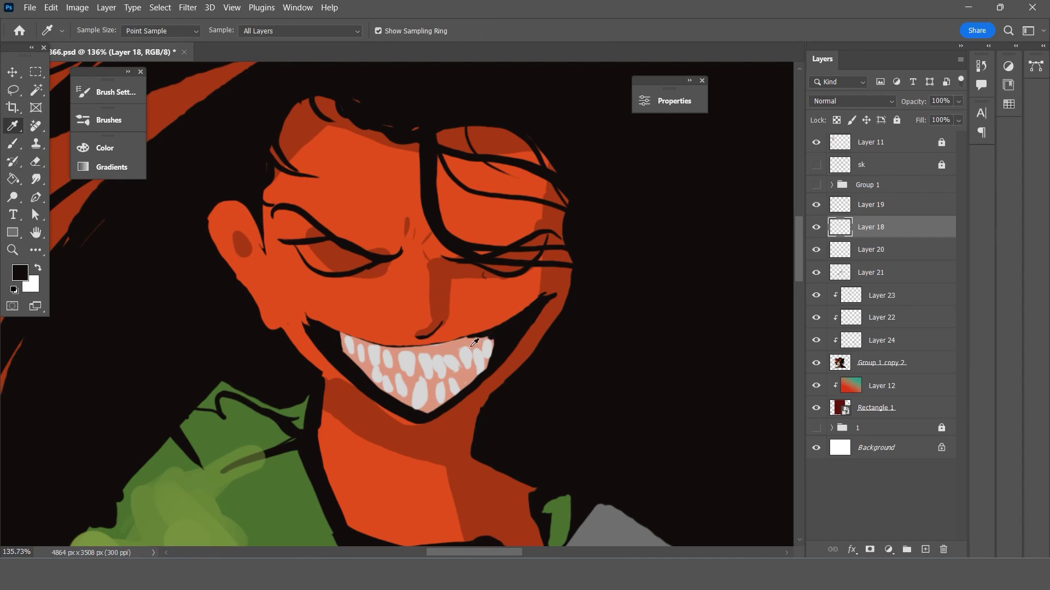
left_click(475, 342)
key("b")
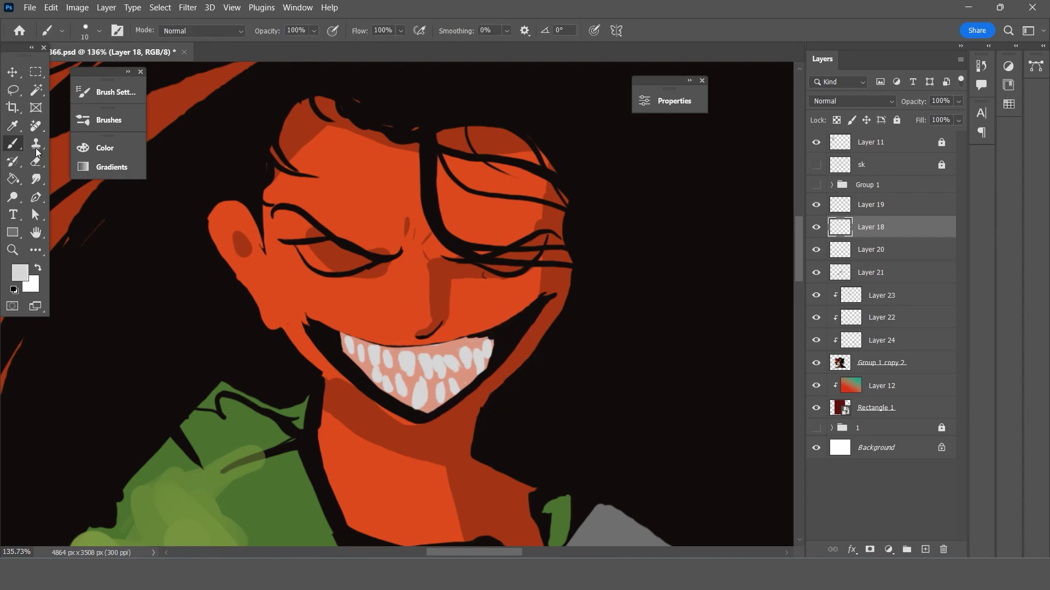
left_click(449, 349, "alt")
left_click_drag(482, 337, 506, 327)
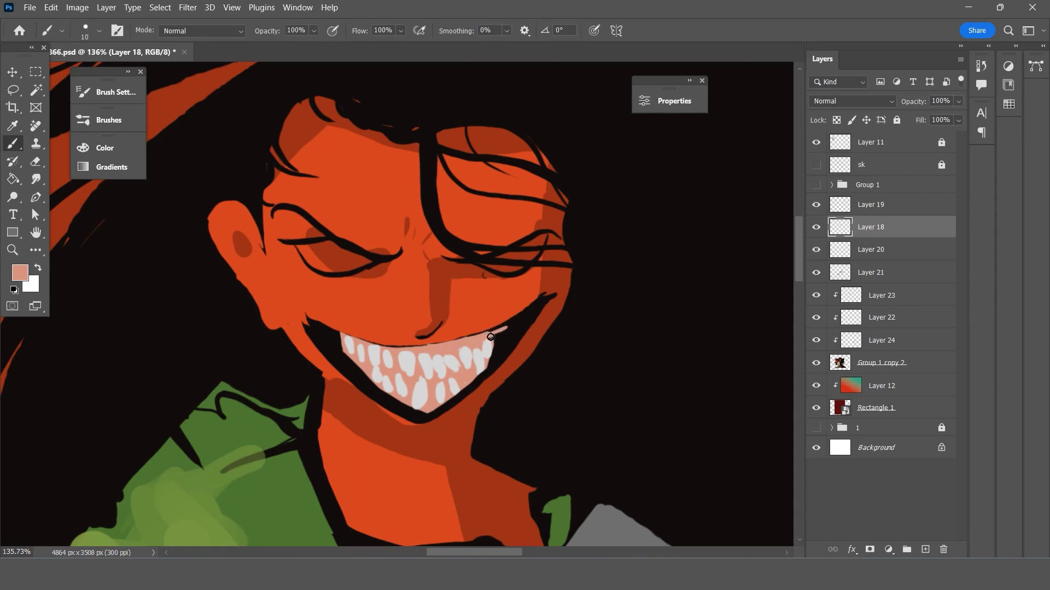
mouse_move(492, 337)
left_mouse_down()
mouse_move(496, 351)
mouse_move(490, 334)
mouse_move(453, 394)
left_mouse_up()
left_click_drag(466, 344, 476, 335)
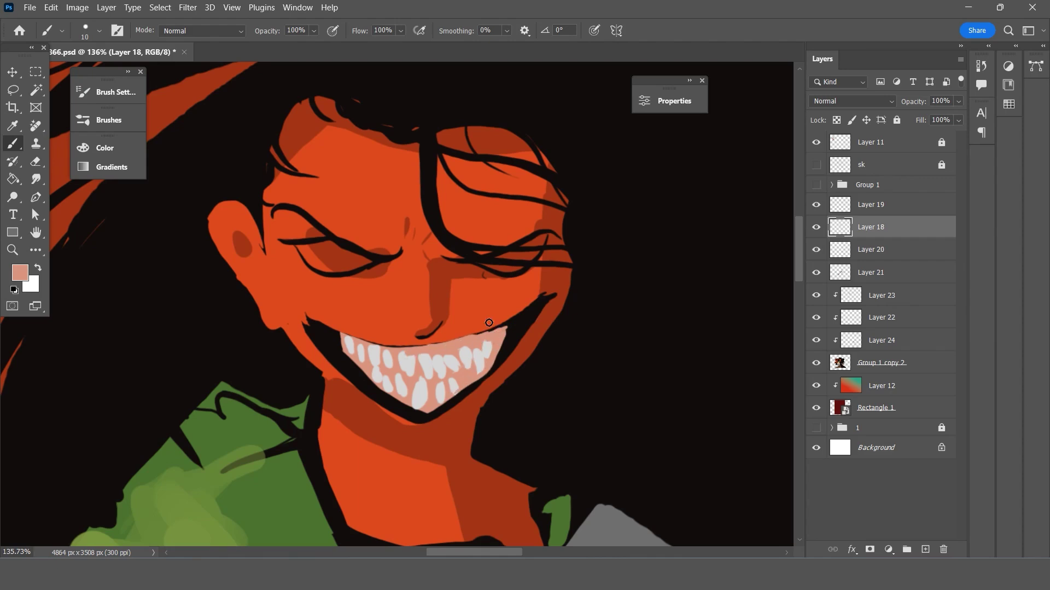
Reshape, widen and fill the teeth in light grey across the grin.
scroll(439, 279, "up", 1)
key("i")
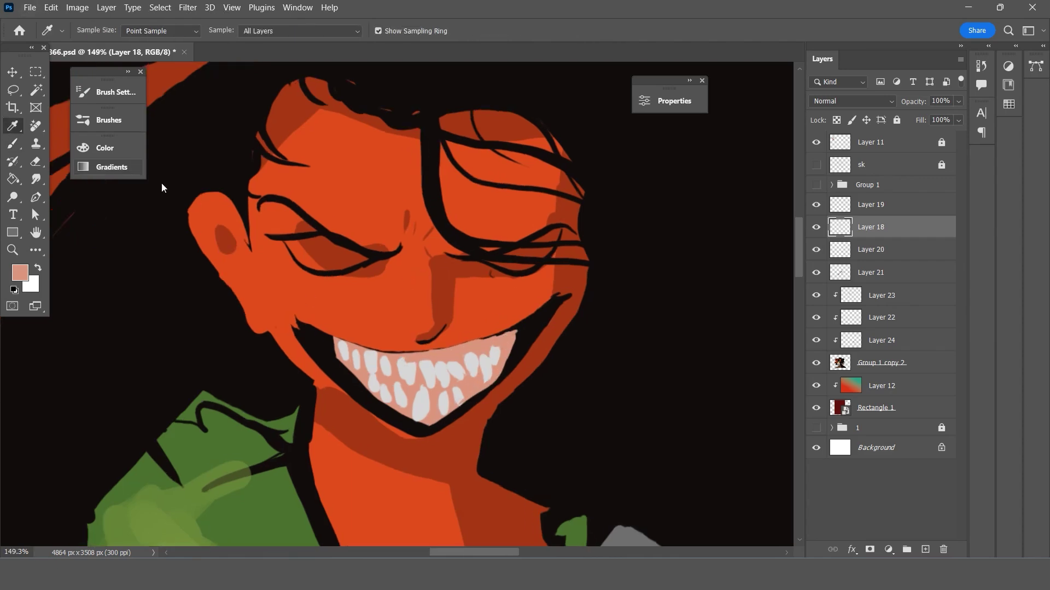
left_click(415, 369)
key("b")
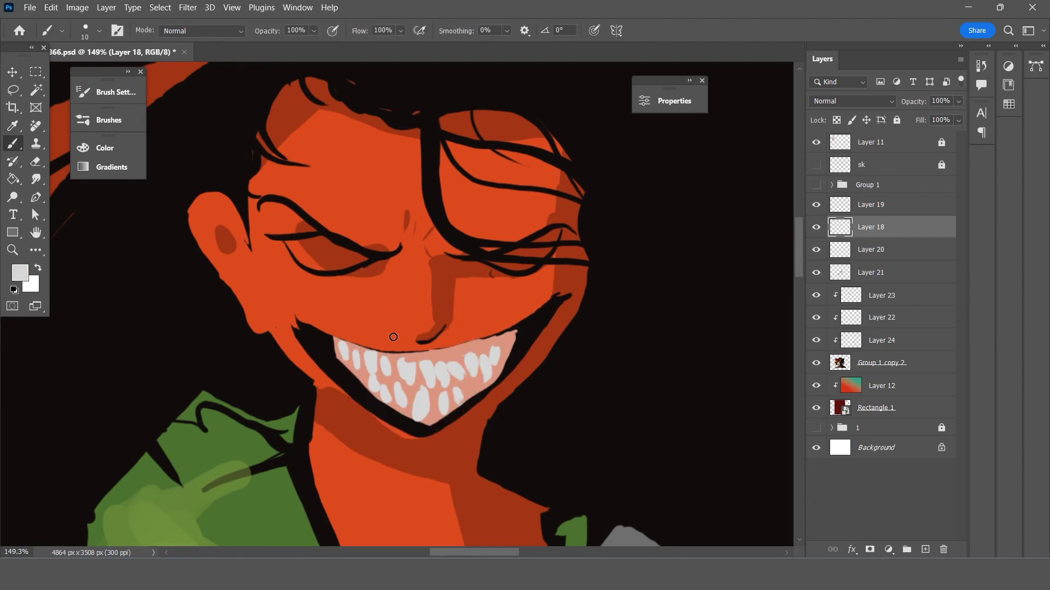
left_click_drag(406, 367, 415, 378)
left_click_drag(425, 369, 437, 381)
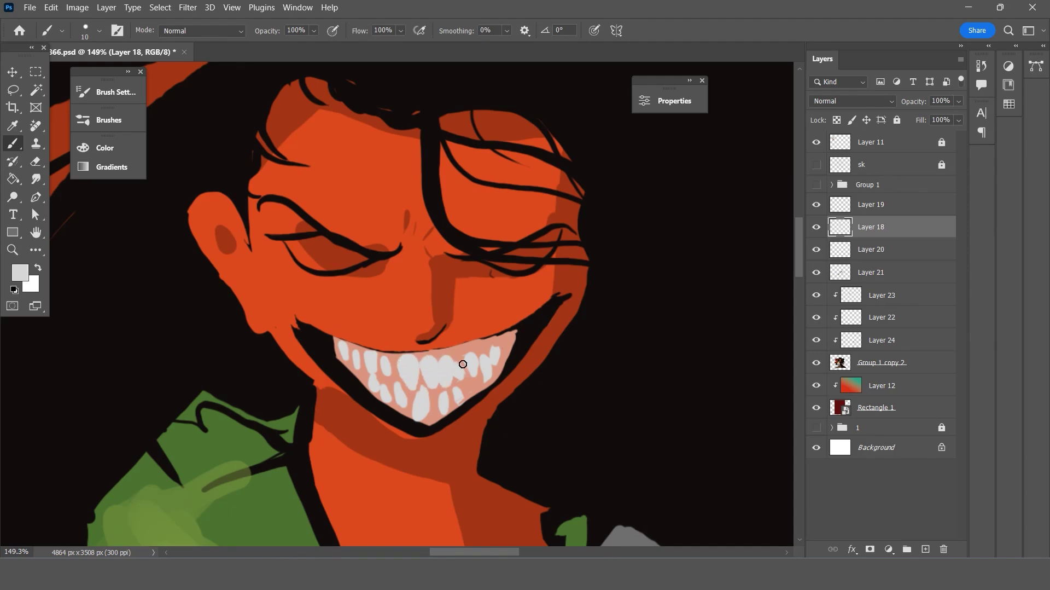
left_click_drag(455, 367, 464, 372)
left_click_drag(499, 347, 499, 368)
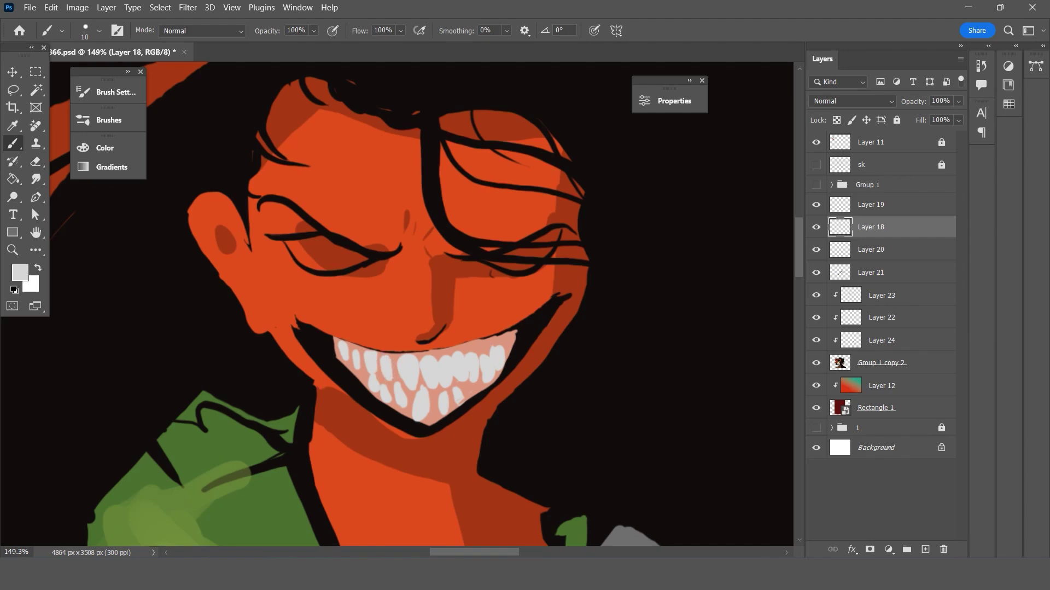
mouse_move(371, 368)
left_mouse_down()
mouse_move(373, 355)
mouse_move(359, 370)
mouse_move(403, 394)
mouse_move(372, 385)
mouse_move(428, 407)
mouse_move(459, 388)
mouse_move(463, 401)
left_mouse_up()
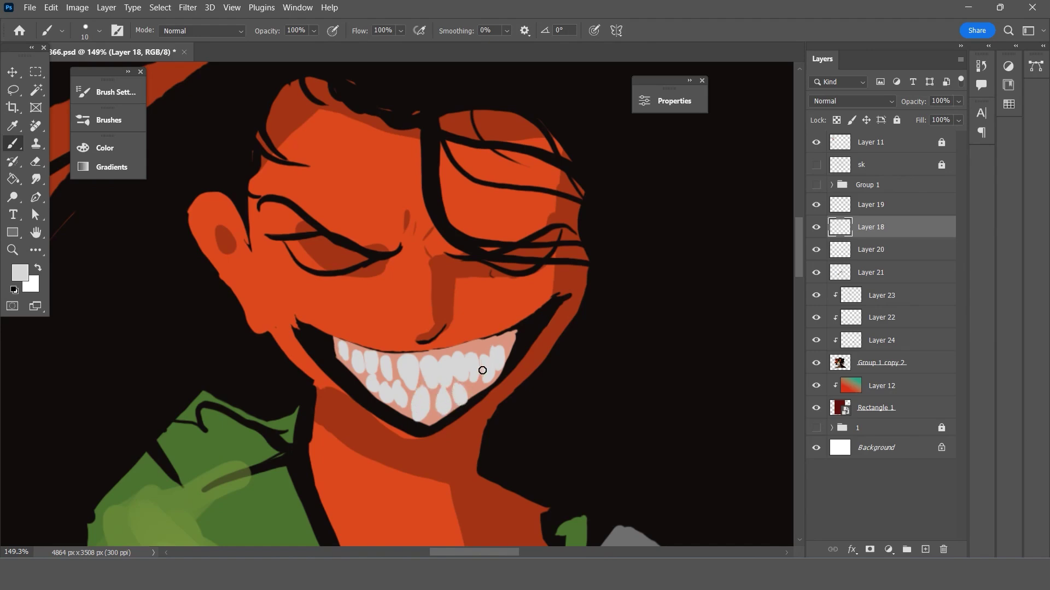
Zoom in on the face and switch from Layer 18 to Layer 24.
scroll(377, 198, "down", 3)
scroll(377, 198, "down", 1)
scroll(394, 219, "down", 1)
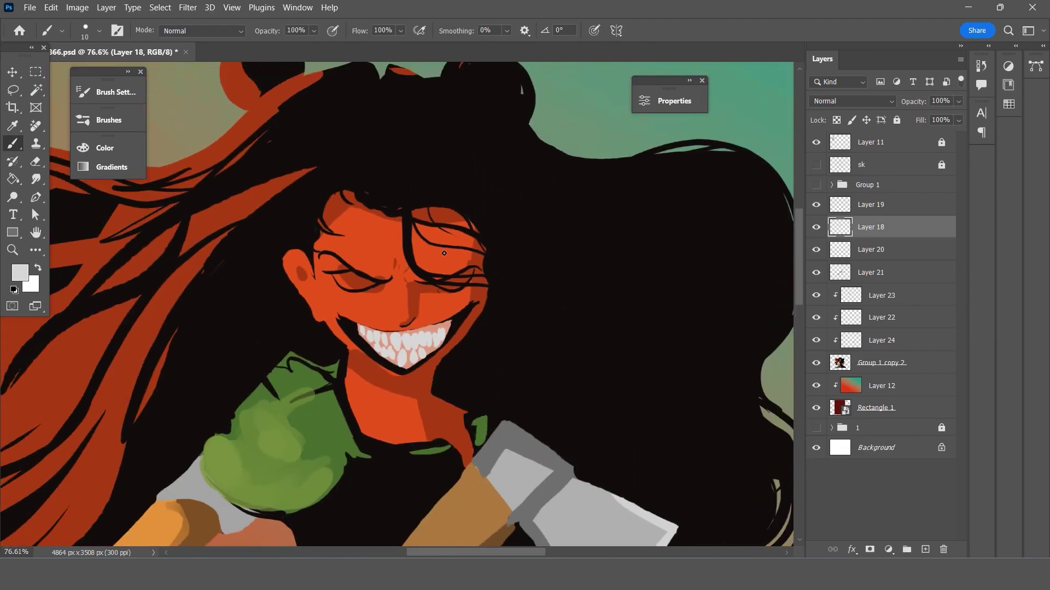
scroll(427, 252, "down", 1)
scroll(443, 273, "down", 2)
scroll(410, 378, "up", 1)
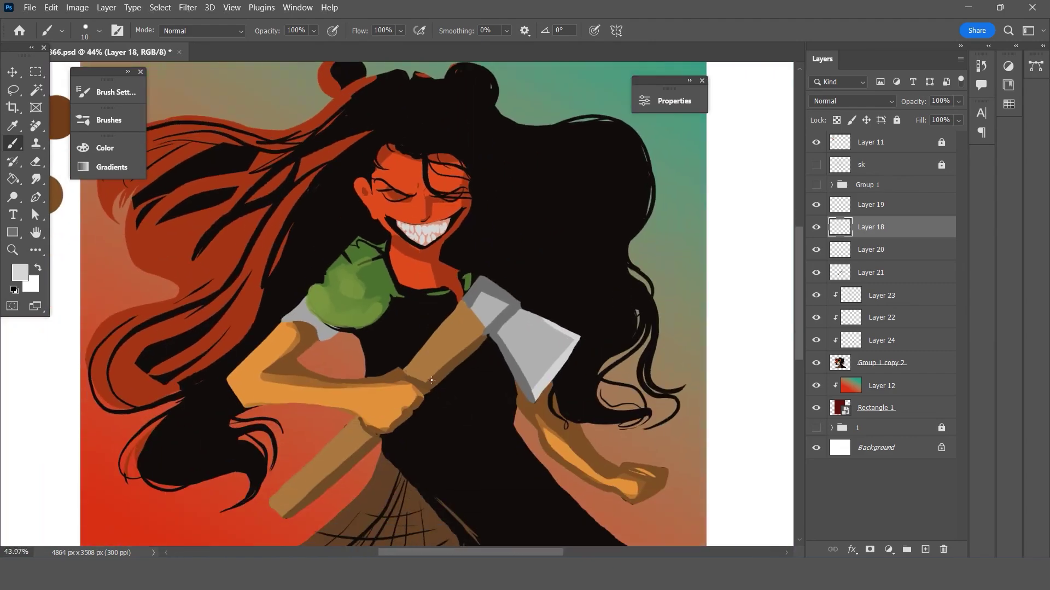
scroll(405, 383, "down", 1)
scroll(416, 361, "up", 1)
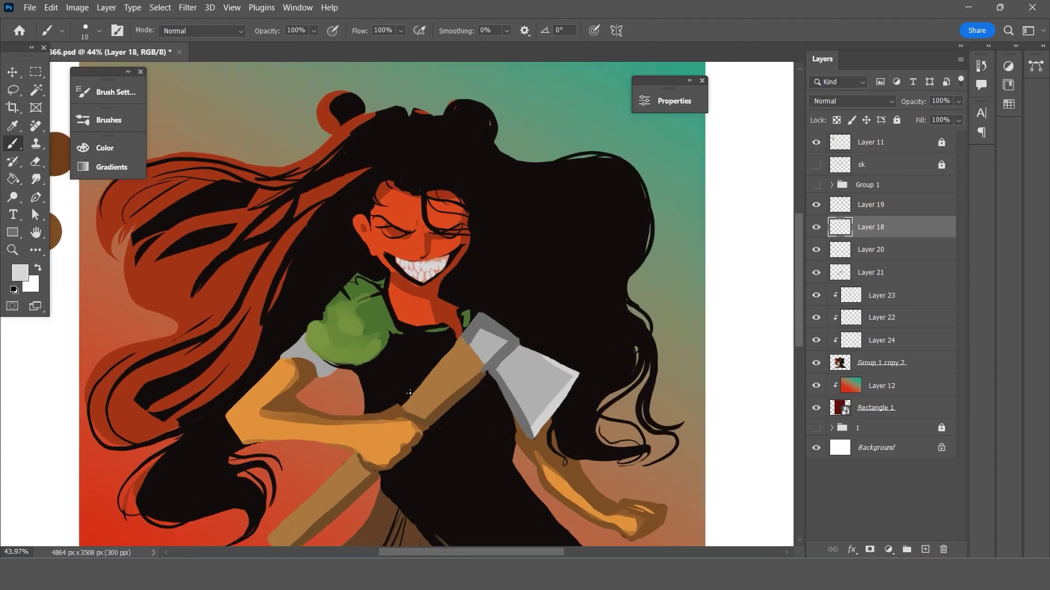
scroll(446, 317, "down", 1)
scroll(445, 317, "up", 1)
key("v")
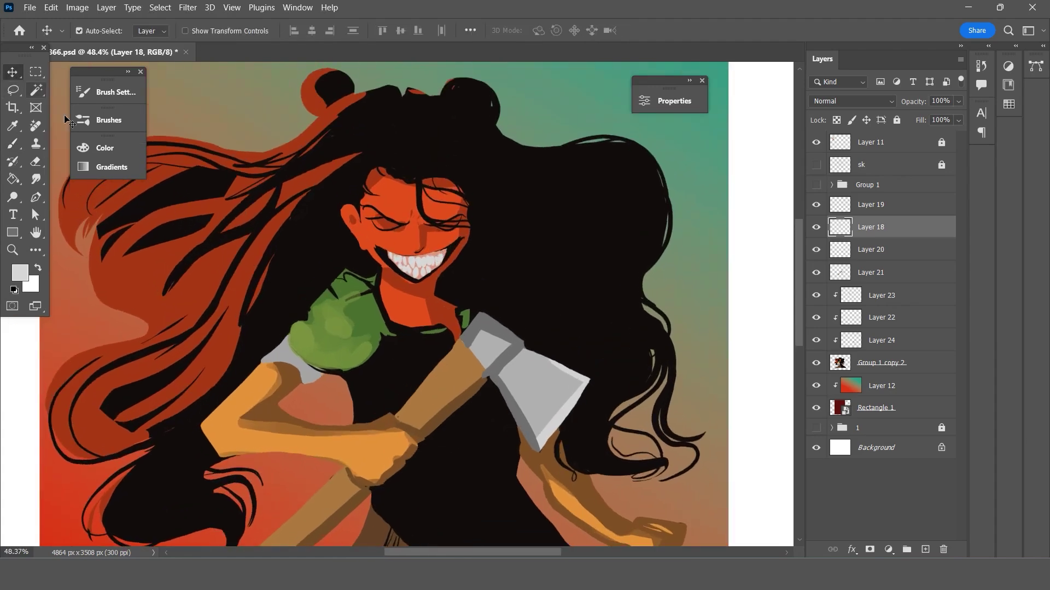
scroll(432, 317, "up", 1)
left_click(422, 314)
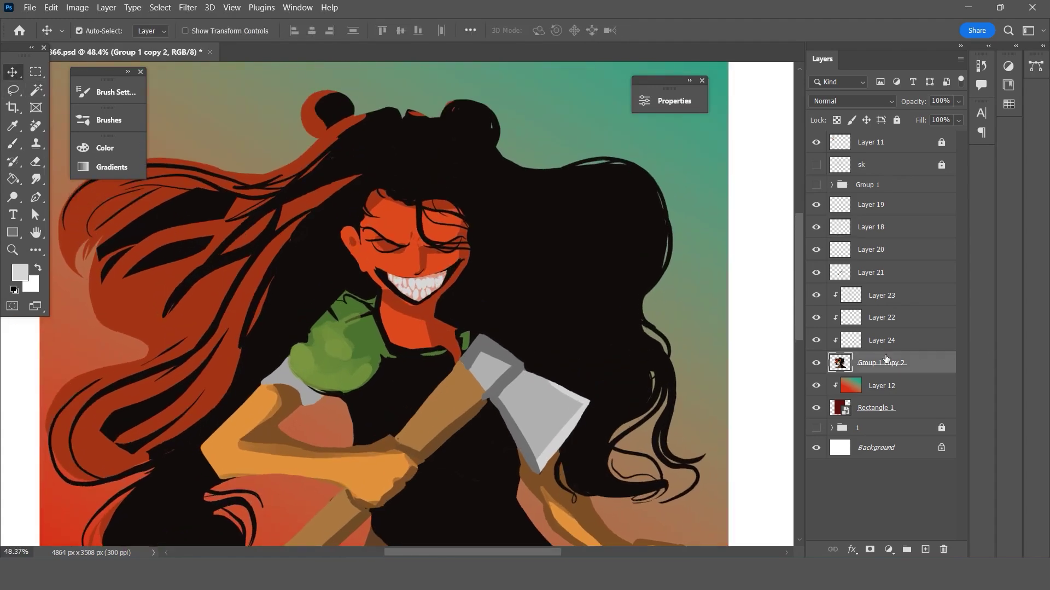
left_click(861, 340)
Sample a darker face red and paint shading along the jaw line.
scroll(688, 347, "up", 1)
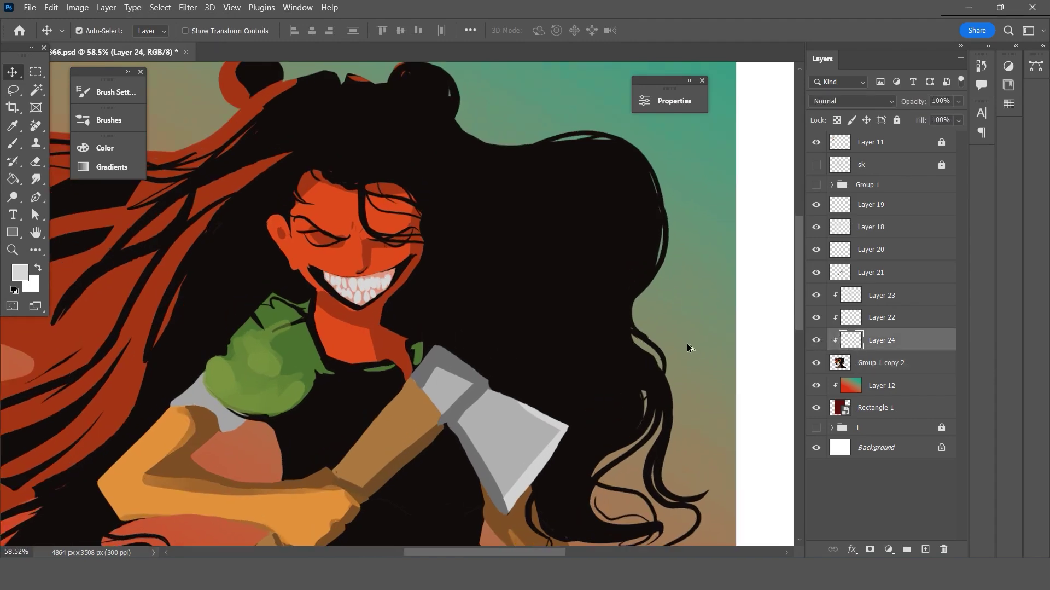
key("i")
left_click(360, 315)
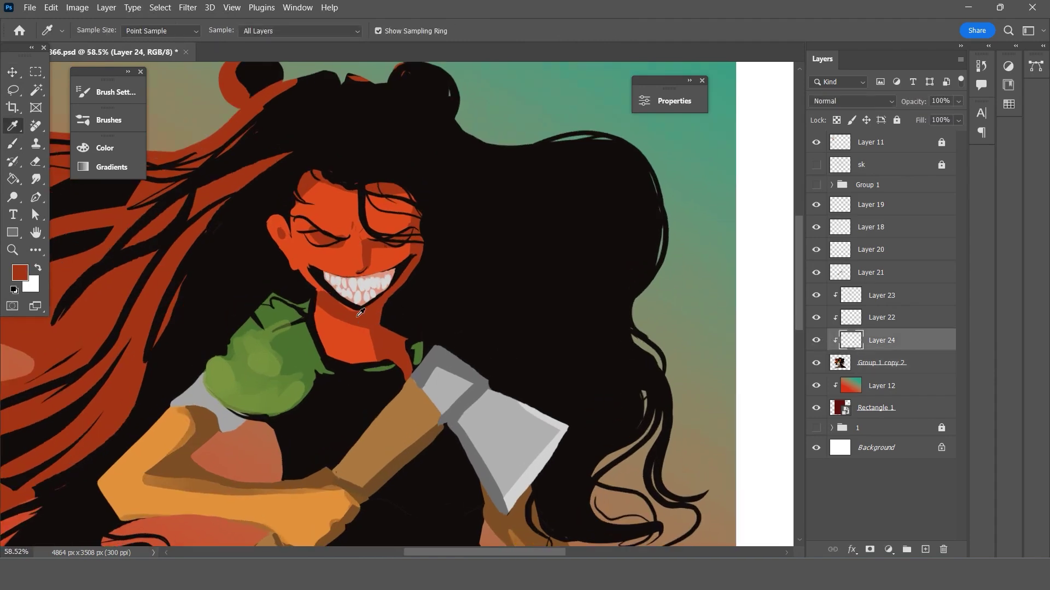
key("b")
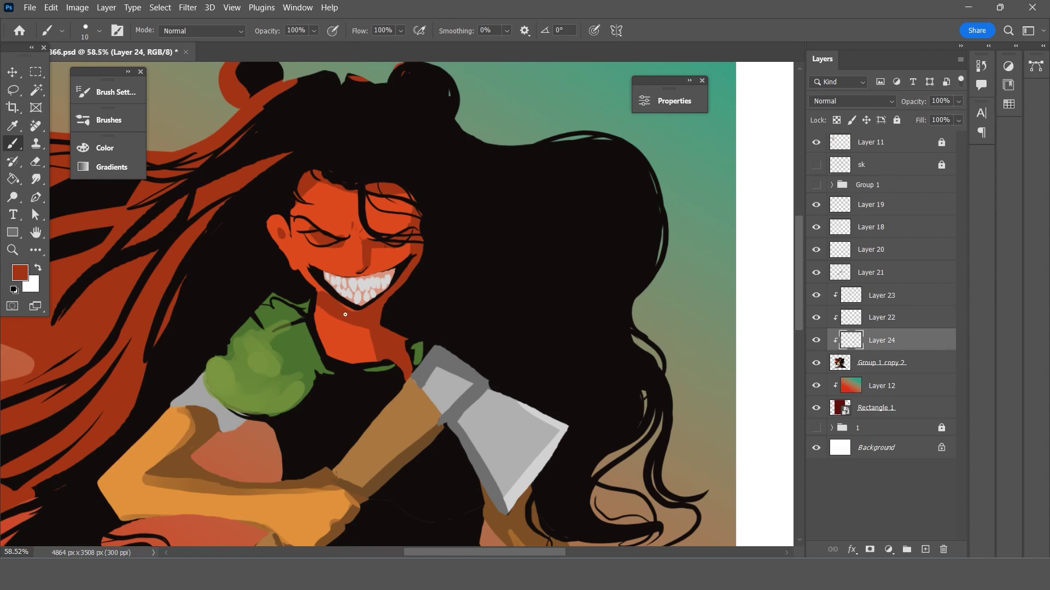
left_click_drag(308, 281, 325, 298)
key("i")
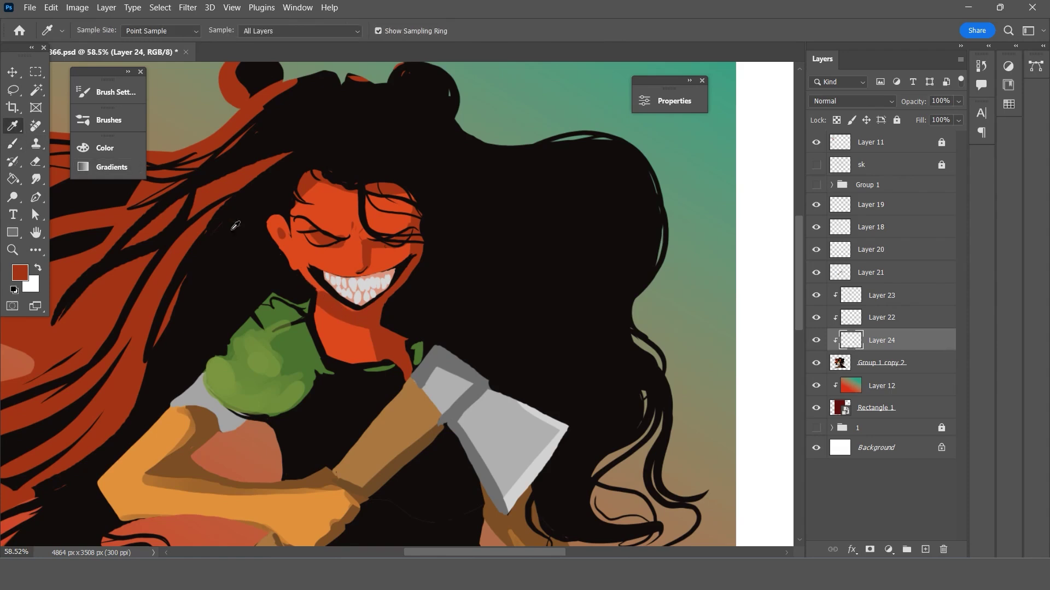
left_click(340, 302)
key("b")
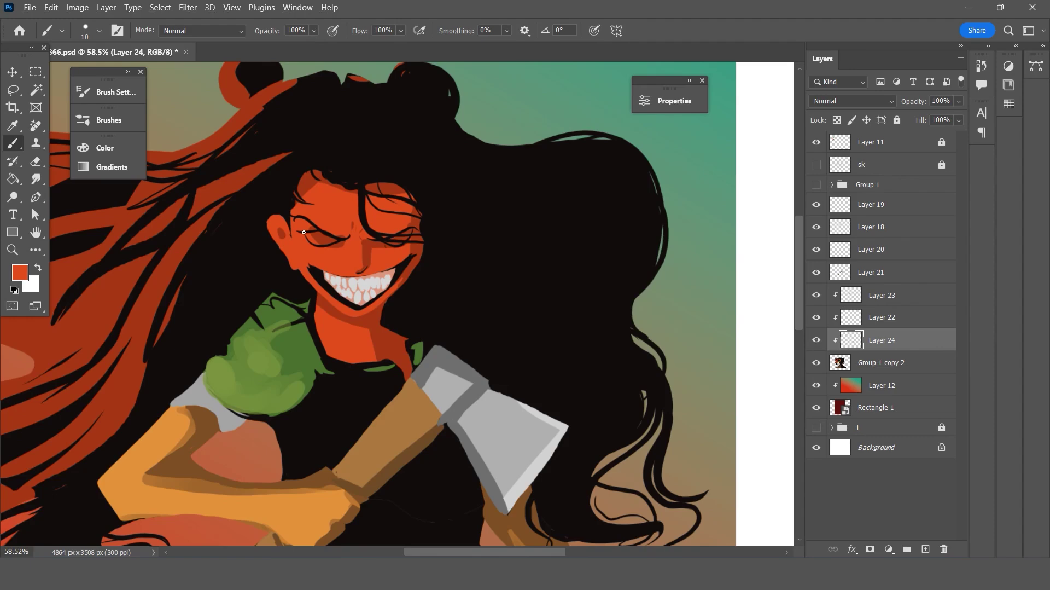
Sample the eye-shadow red and darken the face edge beside the right eye.
scroll(304, 232, "down", 3)
scroll(376, 274, "up", 1)
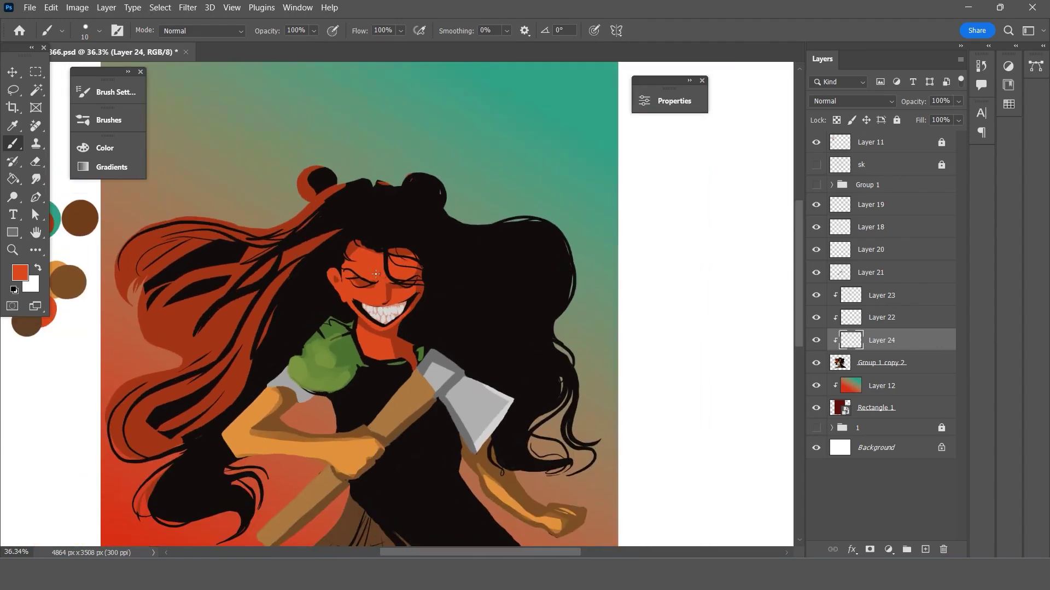
scroll(332, 294, "down", 1)
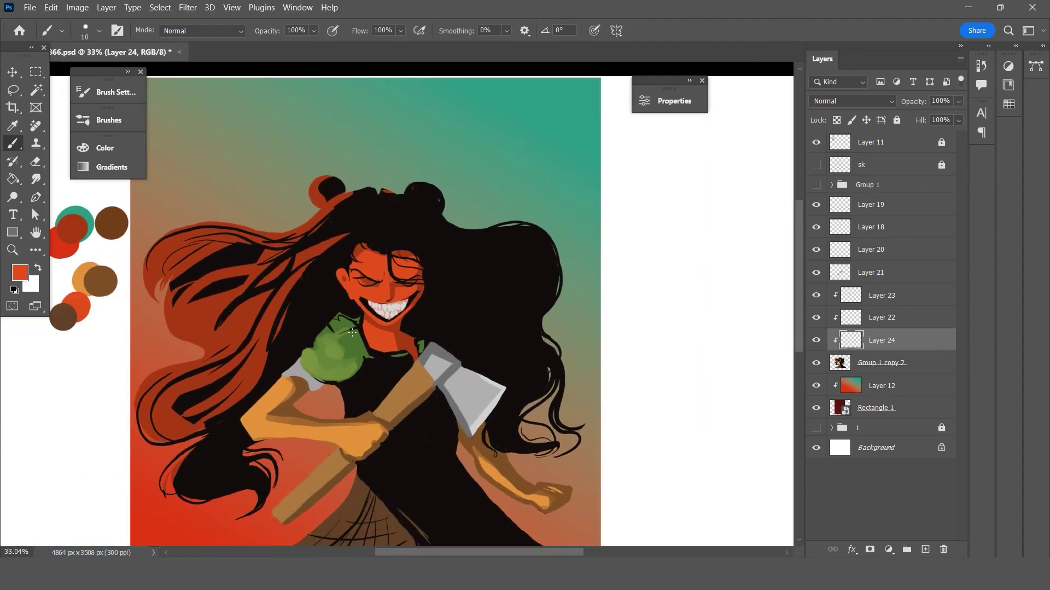
scroll(363, 347, "up", 1)
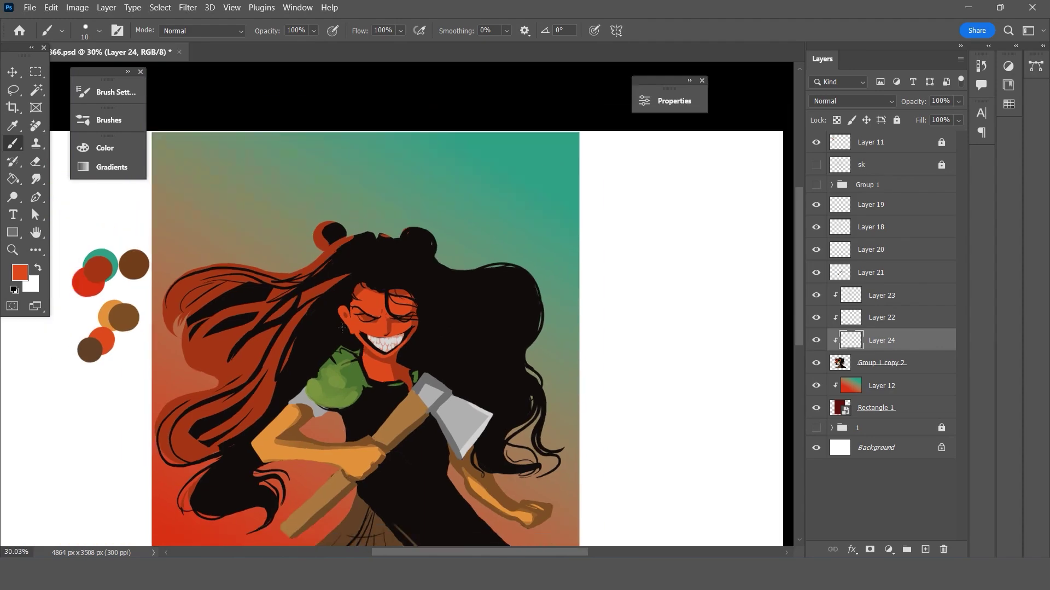
left_click(12, 72)
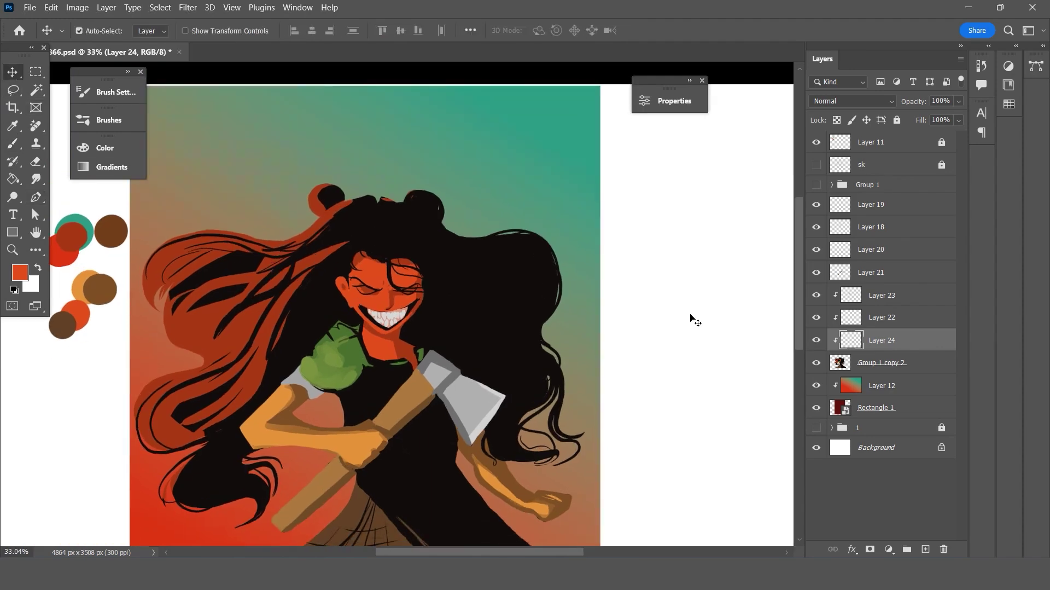
scroll(396, 303, "up", 1)
scroll(396, 303, "up", 1)
scroll(396, 303, "up", 1)
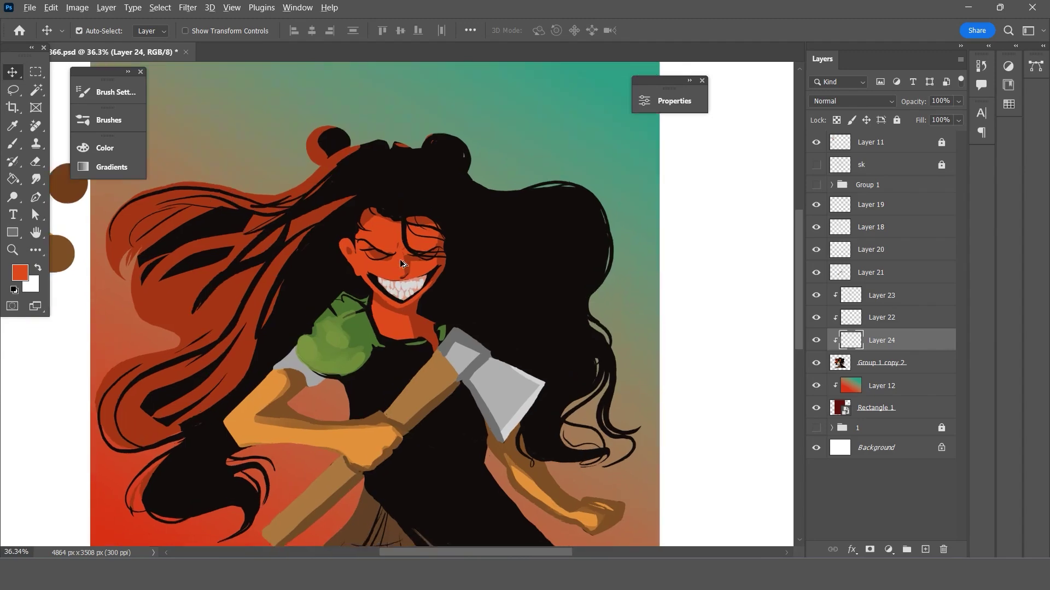
scroll(378, 263, "up", 2)
scroll(405, 230, "up", 1)
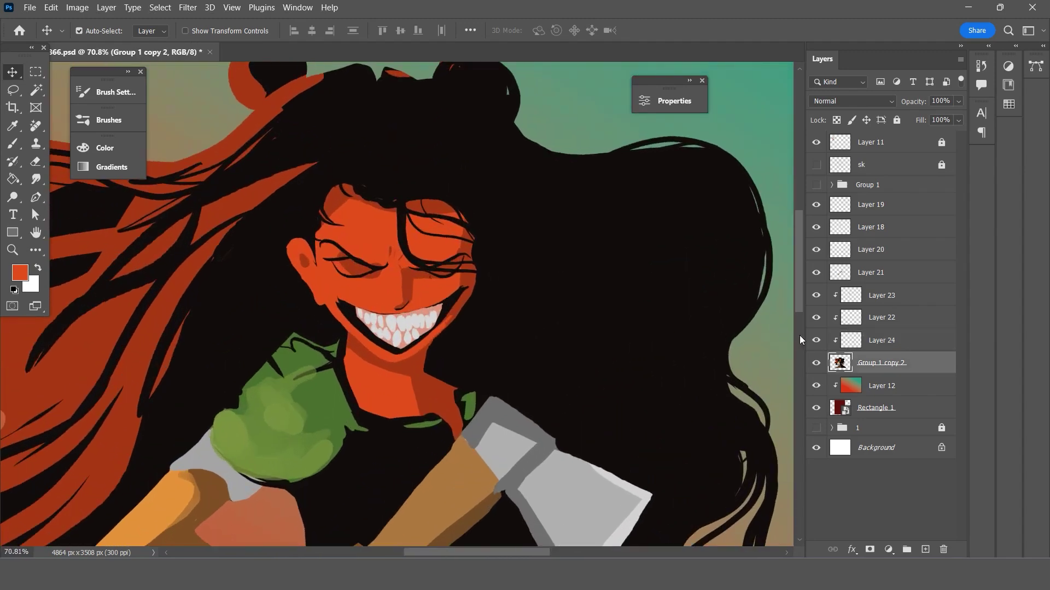
scroll(405, 230, "up", 1)
left_click(14, 127)
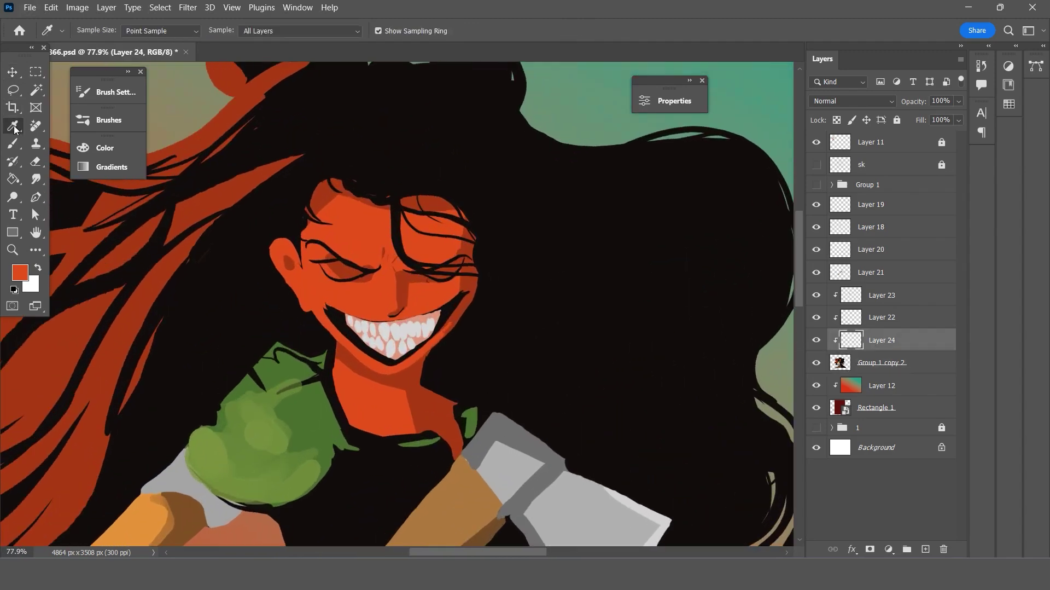
left_click(331, 272)
key("b")
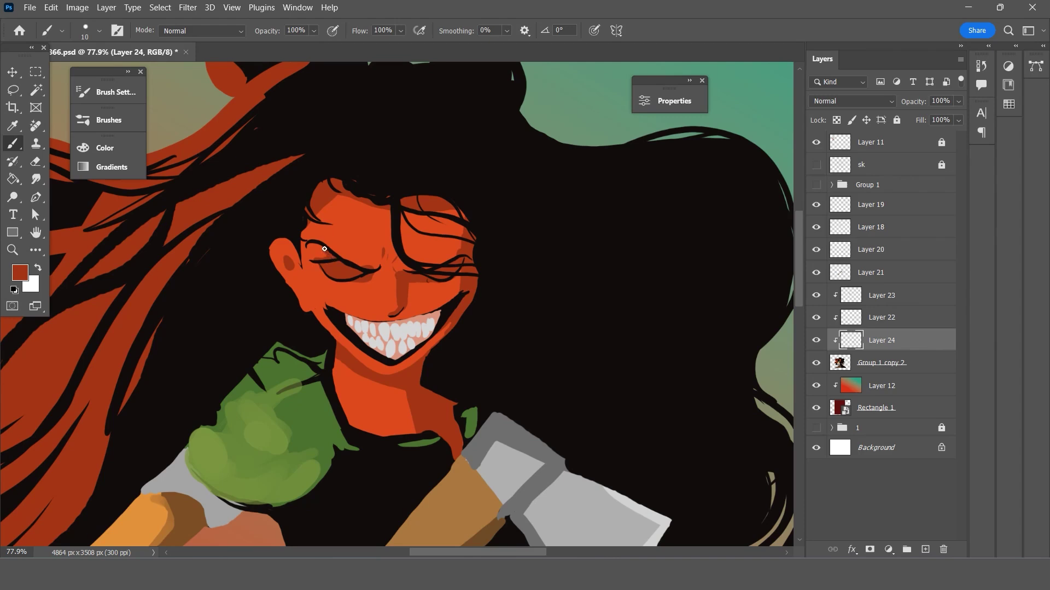
left_click(359, 250, "alt")
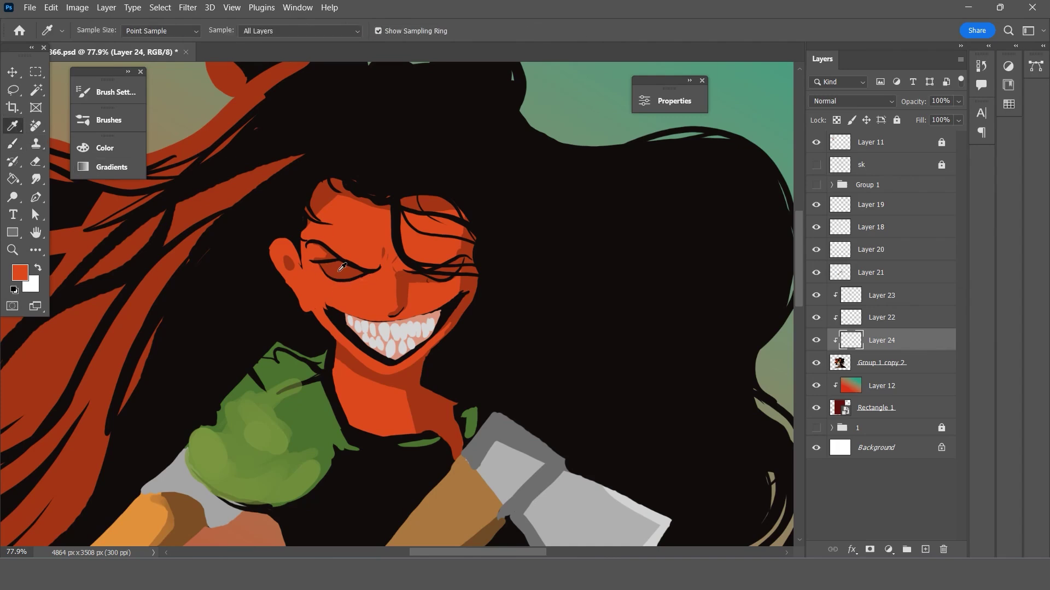
left_click(342, 266, "alt")
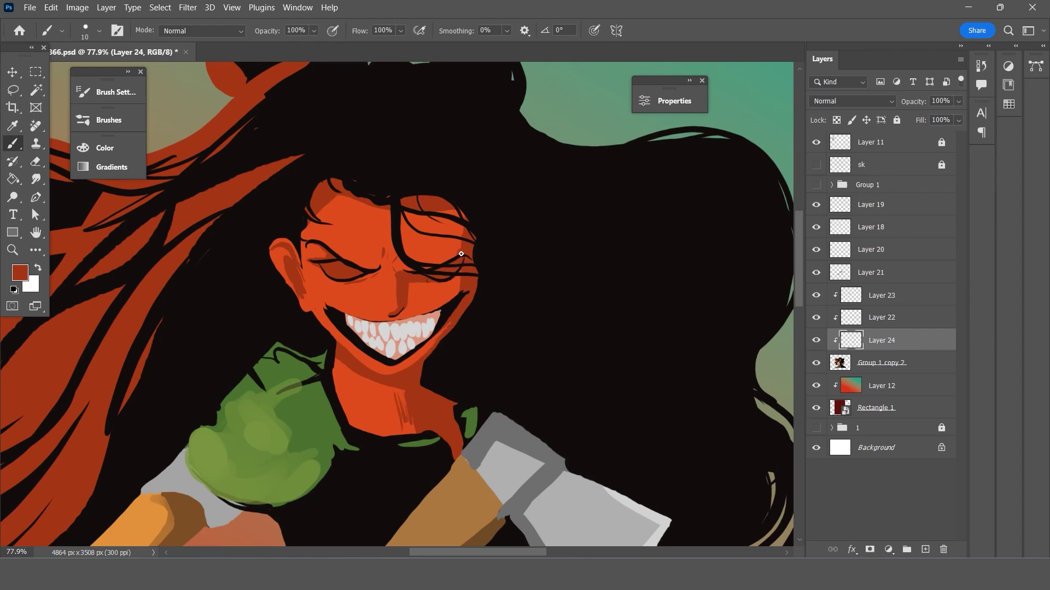
left_click_drag(467, 240, 461, 243)
scroll(501, 224, "down", 3)
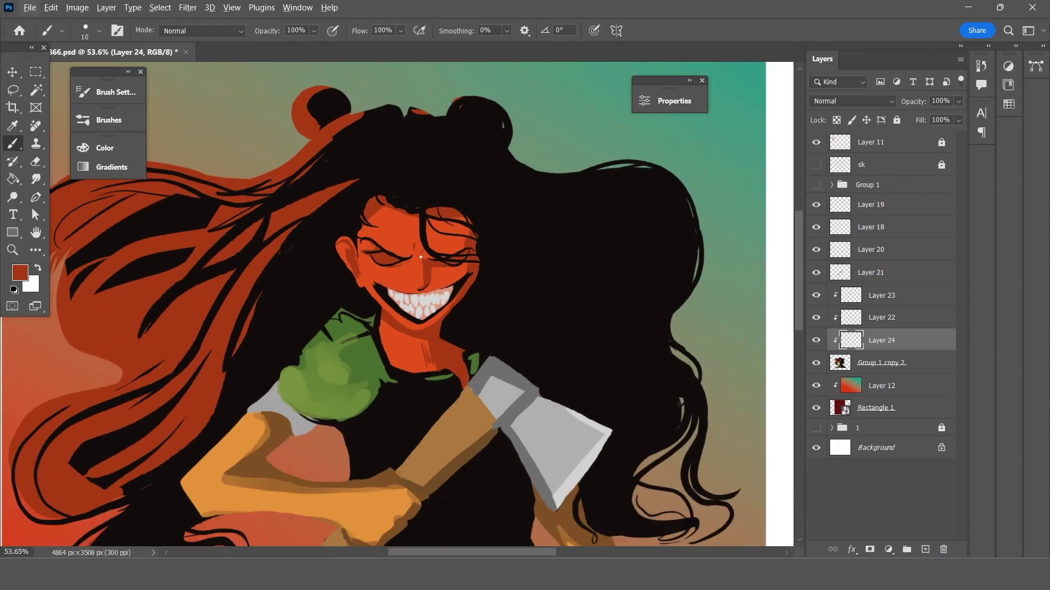
scroll(421, 257, "down", 2)
scroll(366, 236, "down", 1)
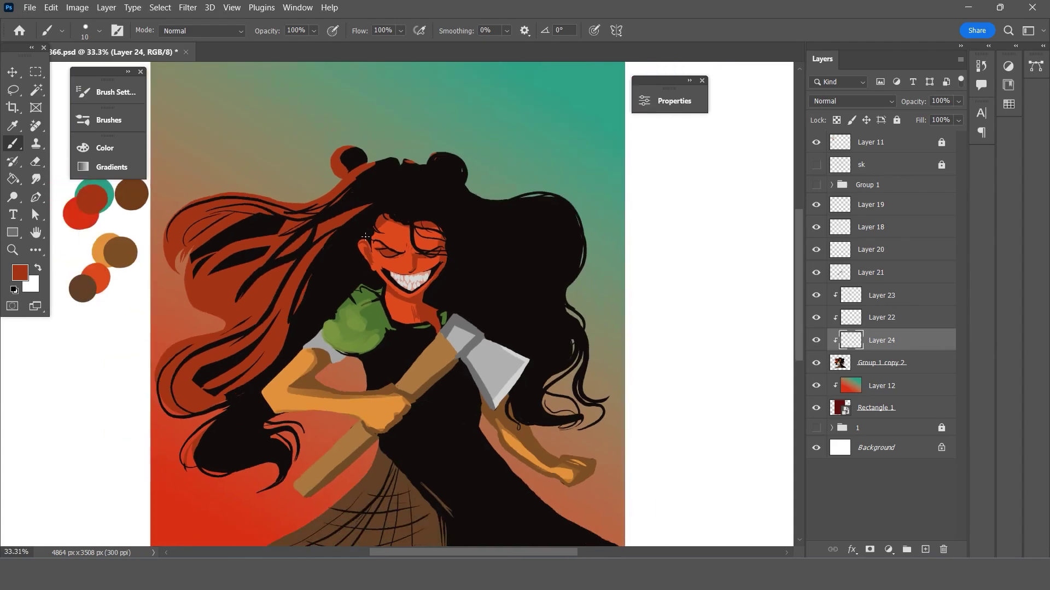
left_click(20, 68)
scroll(442, 262, "up", 2)
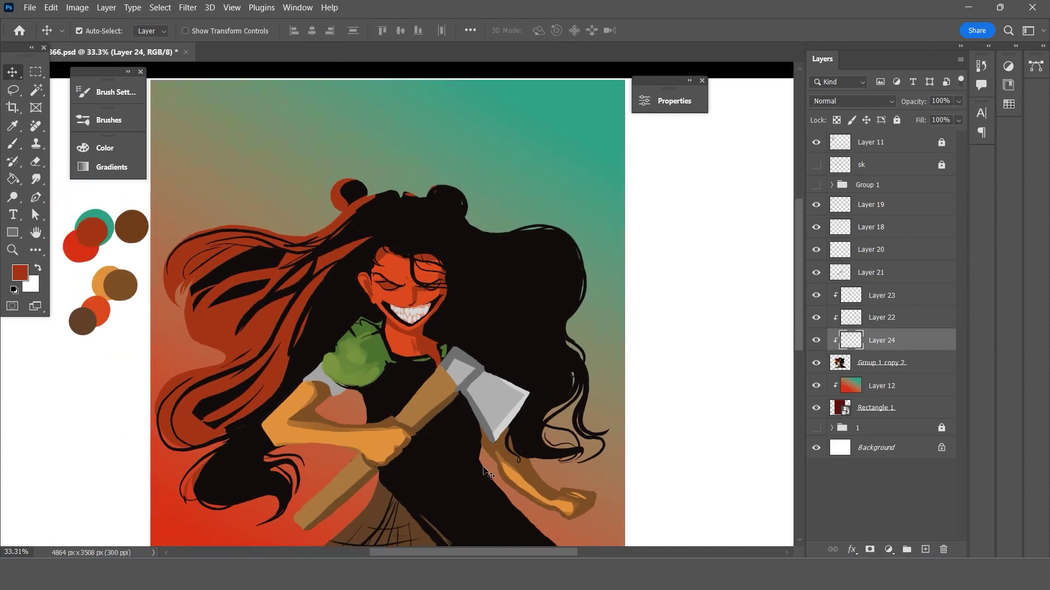
scroll(476, 462, "down", 1)
scroll(514, 373, "down", 1)
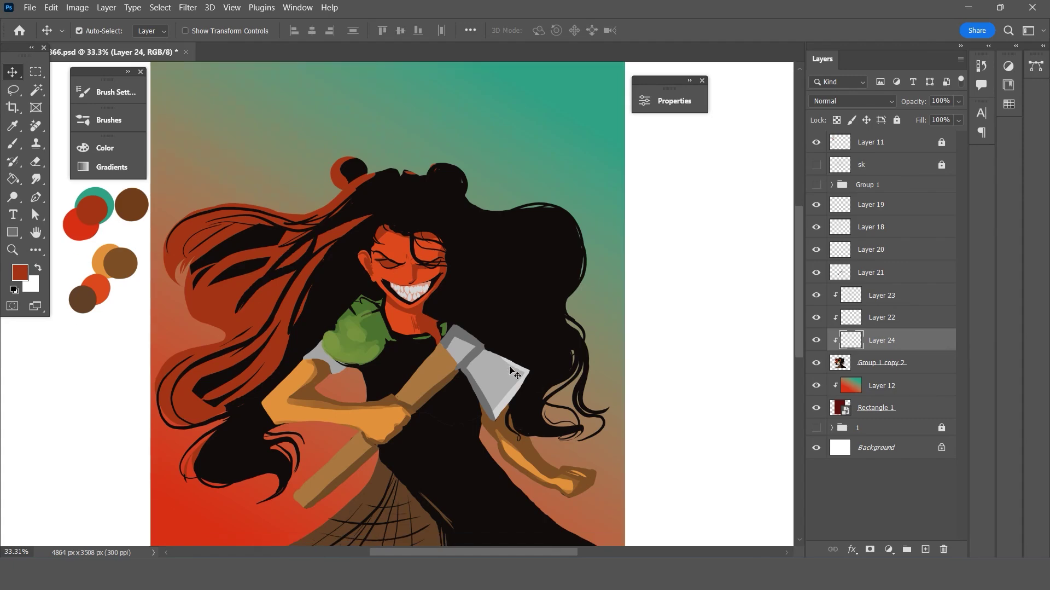
scroll(463, 381, "up", 1, "alt")
scroll(437, 381, "up", 1, "alt")
scroll(410, 381, "up", 1, "alt")
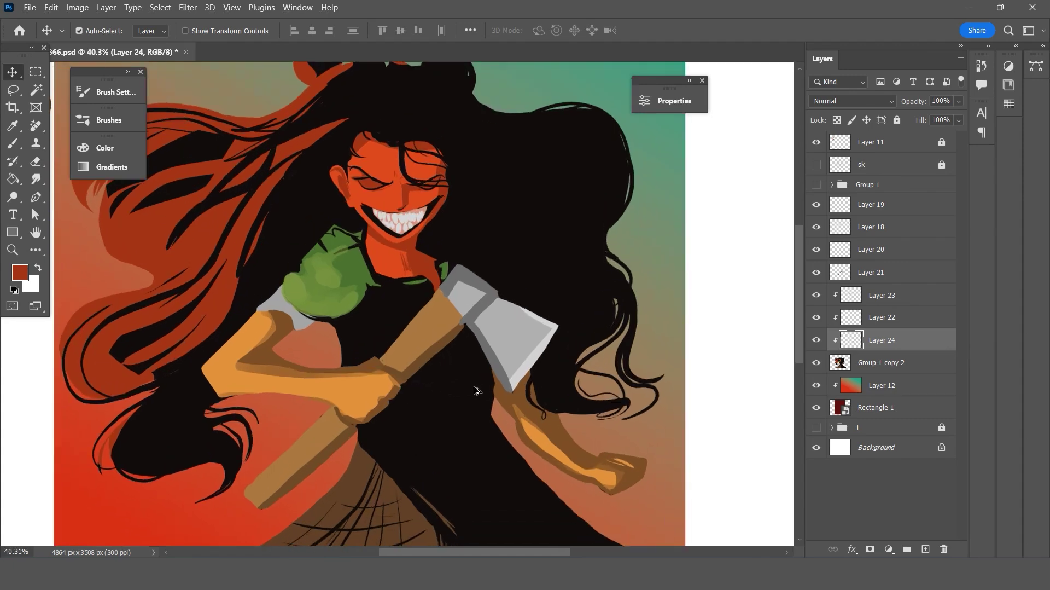
scroll(388, 383, "up", 1)
scroll(416, 328, "down", 1, "alt")
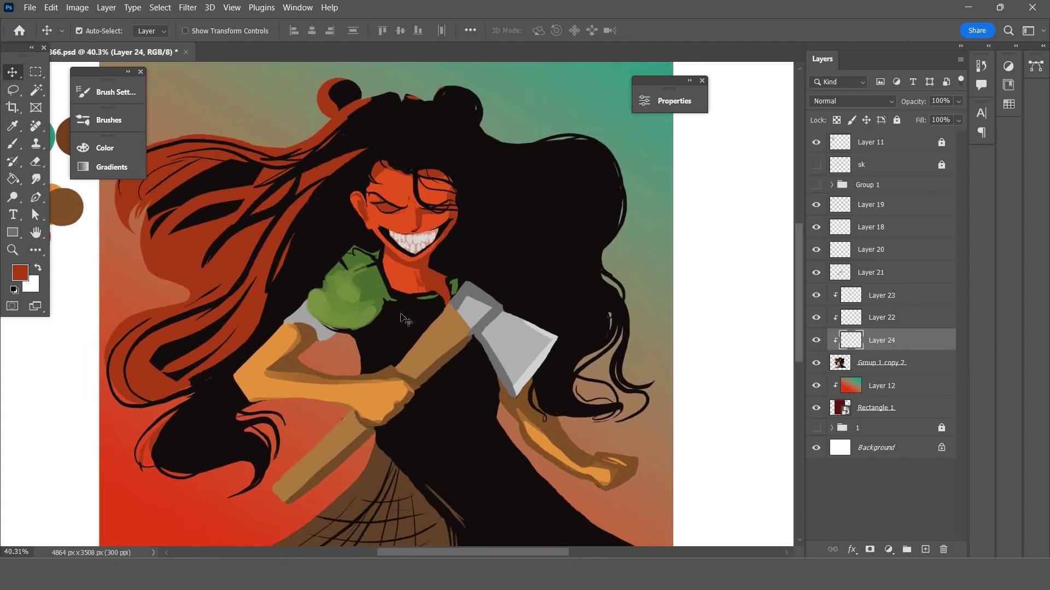
scroll(383, 328, "up", 1, "alt")
On Layer 23, sample the shoulder-patch green and darken it to 18% brightness.
left_click(399, 334)
scroll(403, 336, "up", 1, "alt")
key("i")
left_click(402, 336)
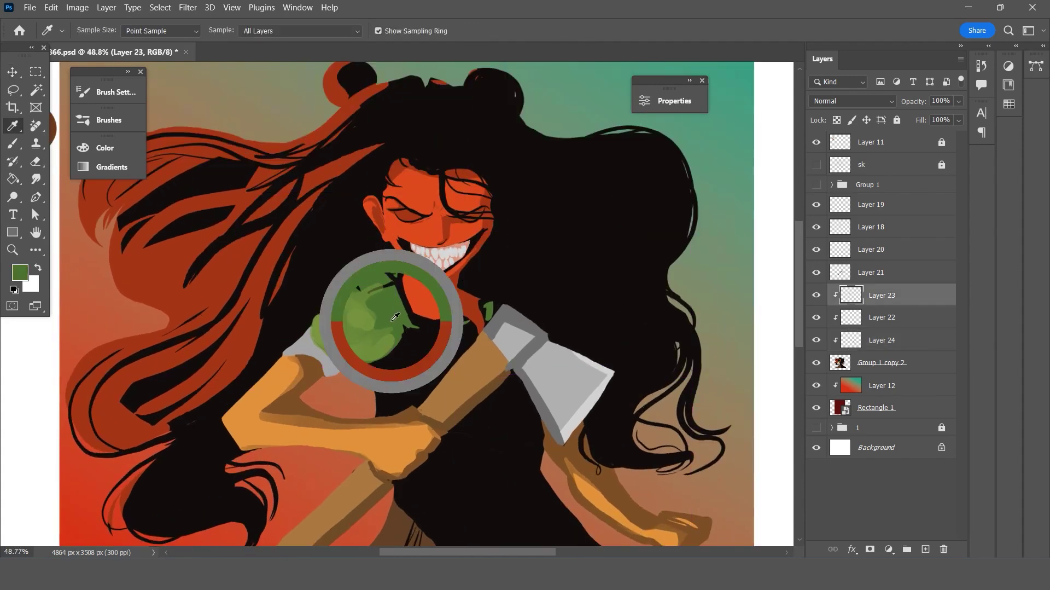
left_click(104, 147)
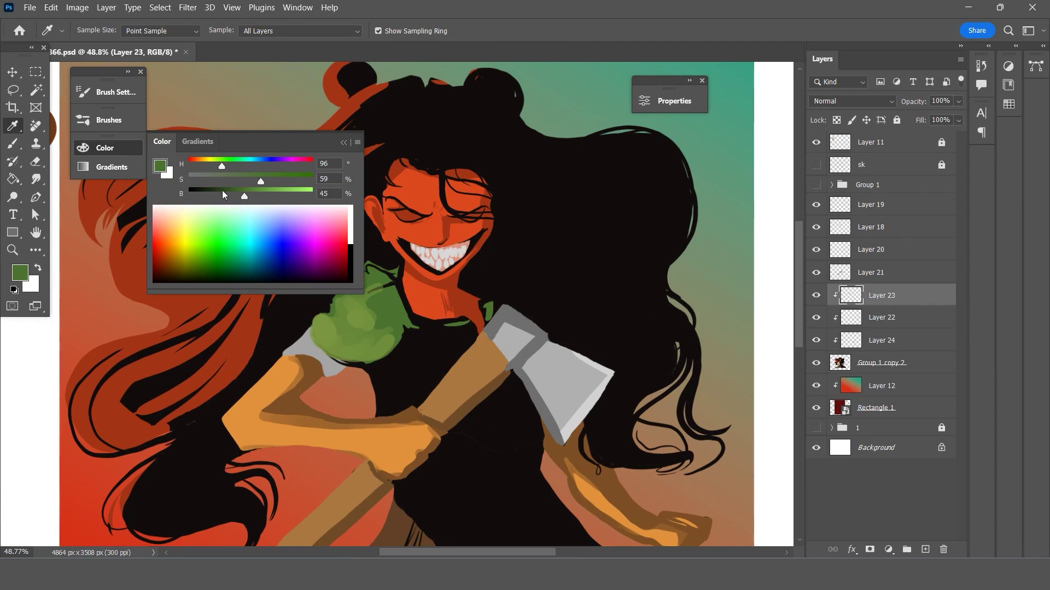
left_click_drag(225, 196, 213, 196)
left_click(346, 142)
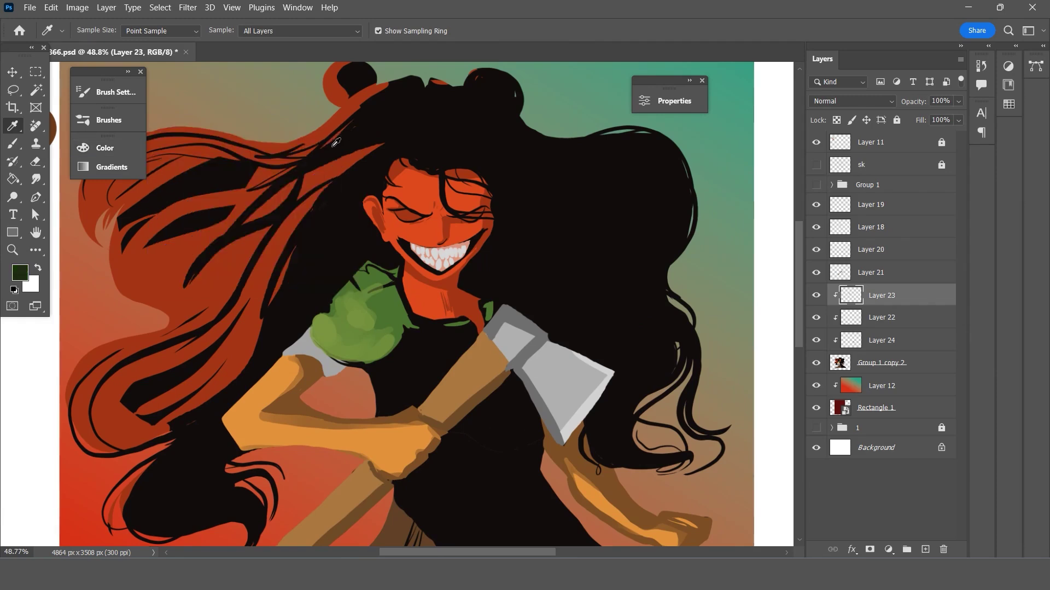
key("b")
With a size-70 brush, paint dark green shading across the glove, undoing one stroke.
key("bracketright")
key("bracketright")
key("bracketright")
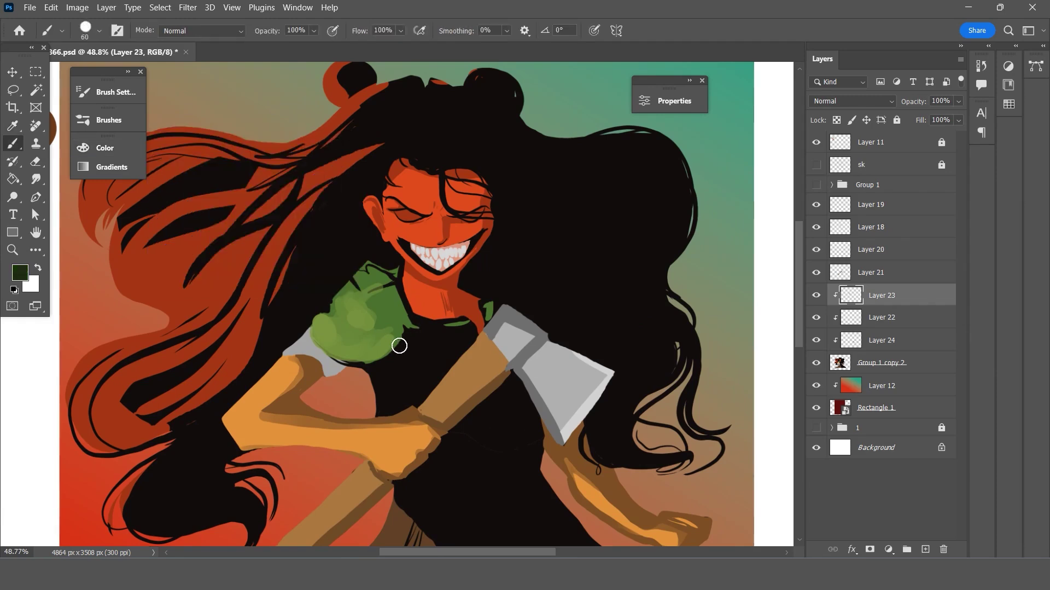
left_click_drag(398, 345, 415, 319)
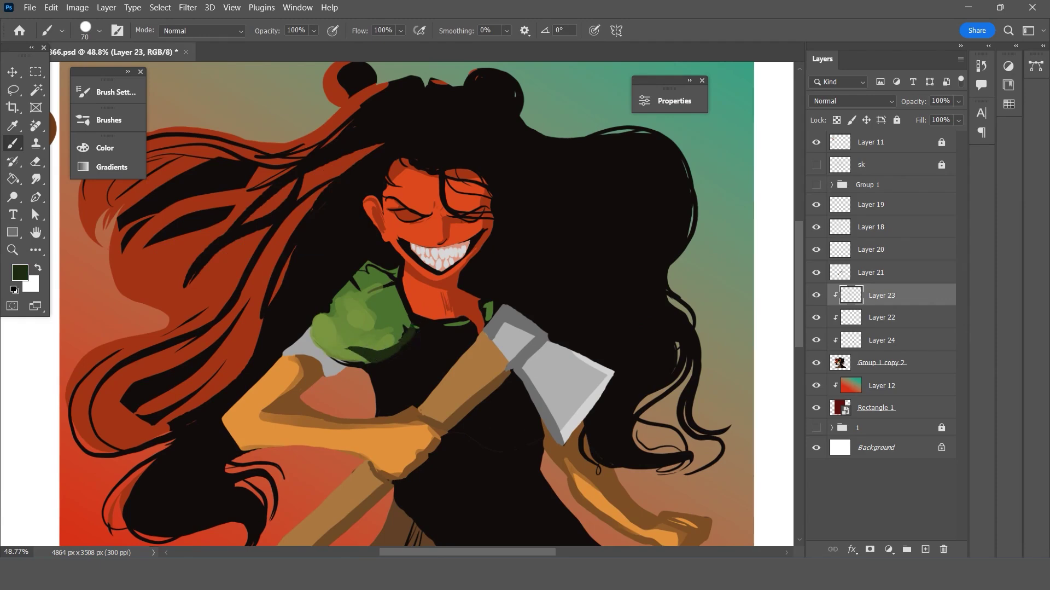
mouse_move(383, 351)
left_mouse_down()
mouse_move(391, 294)
mouse_move(366, 293)
mouse_move(370, 254)
mouse_move(364, 270)
mouse_move(394, 274)
mouse_move(368, 265)
mouse_move(356, 281)
mouse_move(358, 295)
mouse_move(385, 274)
left_mouse_up()
mouse_move(395, 314)
left_mouse_down()
mouse_move(340, 297)
mouse_move(352, 347)
mouse_move(344, 353)
mouse_move(325, 329)
mouse_move(349, 304)
mouse_move(367, 325)
mouse_move(414, 334)
left_mouse_up()
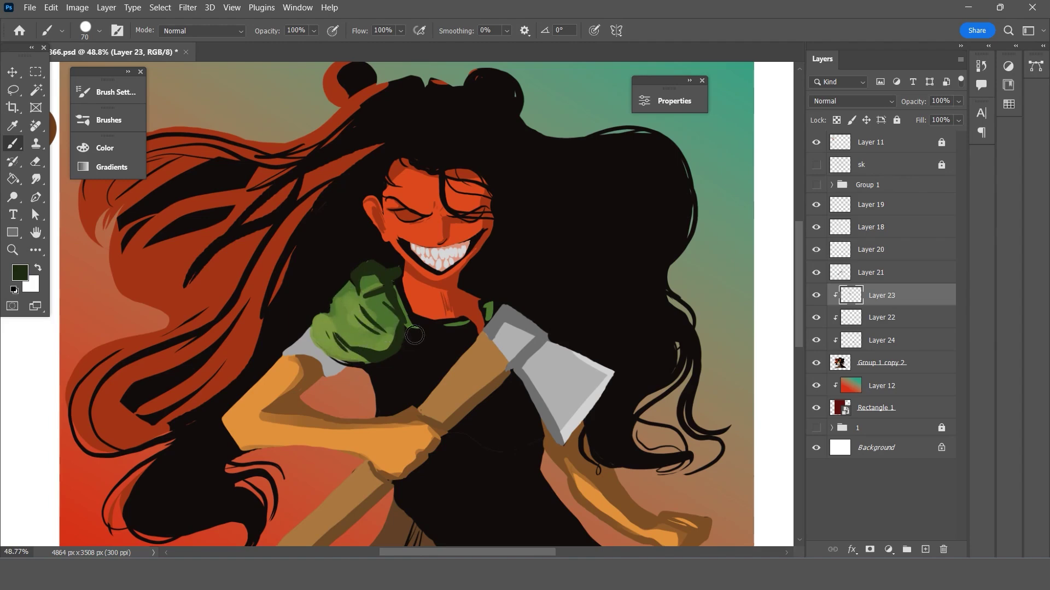
scroll(414, 334, "up", 2)
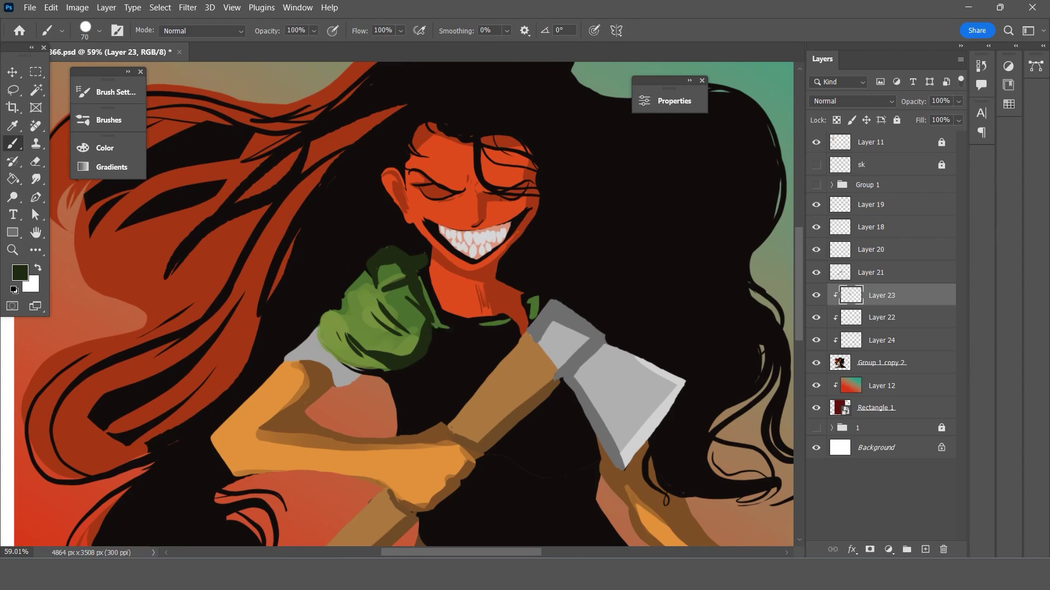
left_click(409, 344)
mouse_move(410, 343)
left_mouse_down()
mouse_move(382, 331)
mouse_move(423, 355)
mouse_move(403, 355)
mouse_move(375, 318)
mouse_move(424, 340)
mouse_move(399, 338)
mouse_move(429, 335)
mouse_move(349, 313)
left_mouse_up()
key("ctrl+z")
key("ctrl+z")
key("ctrl+z")
scroll(457, 339, "down", 3)
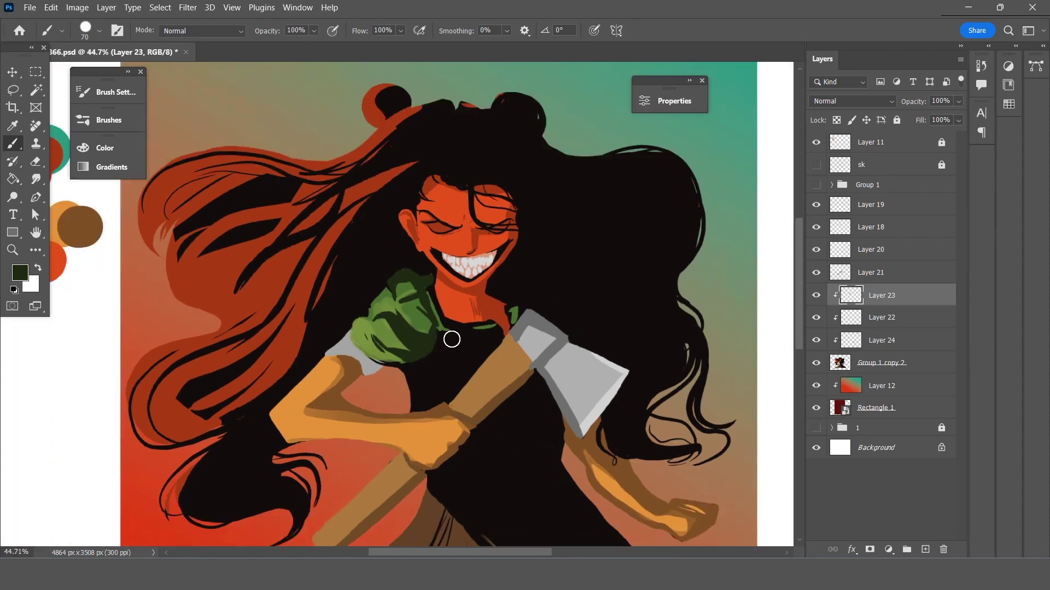
scroll(444, 305, "up", 2)
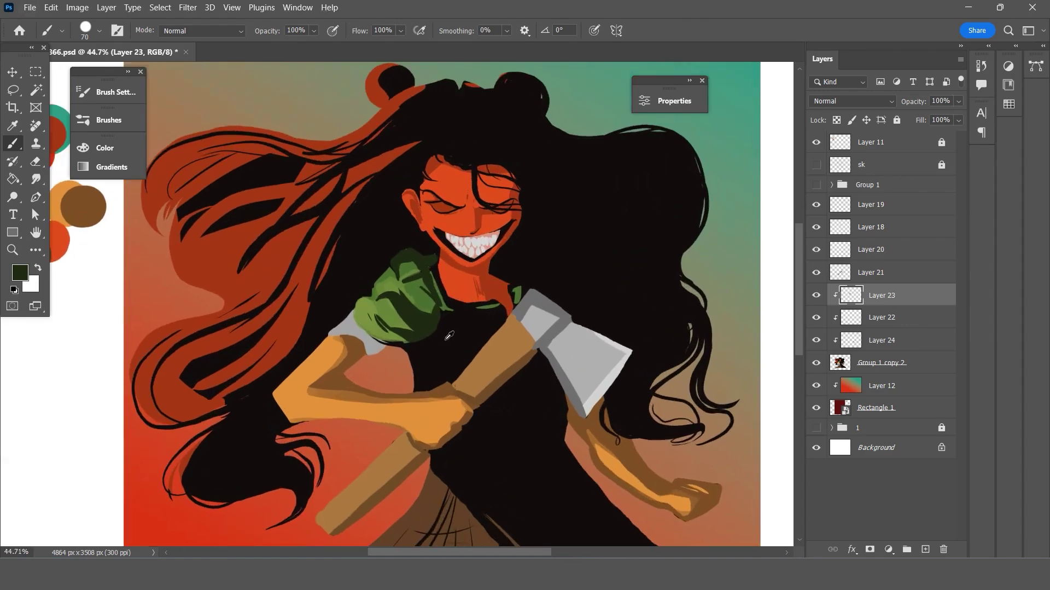
scroll(492, 340, "down", 2)
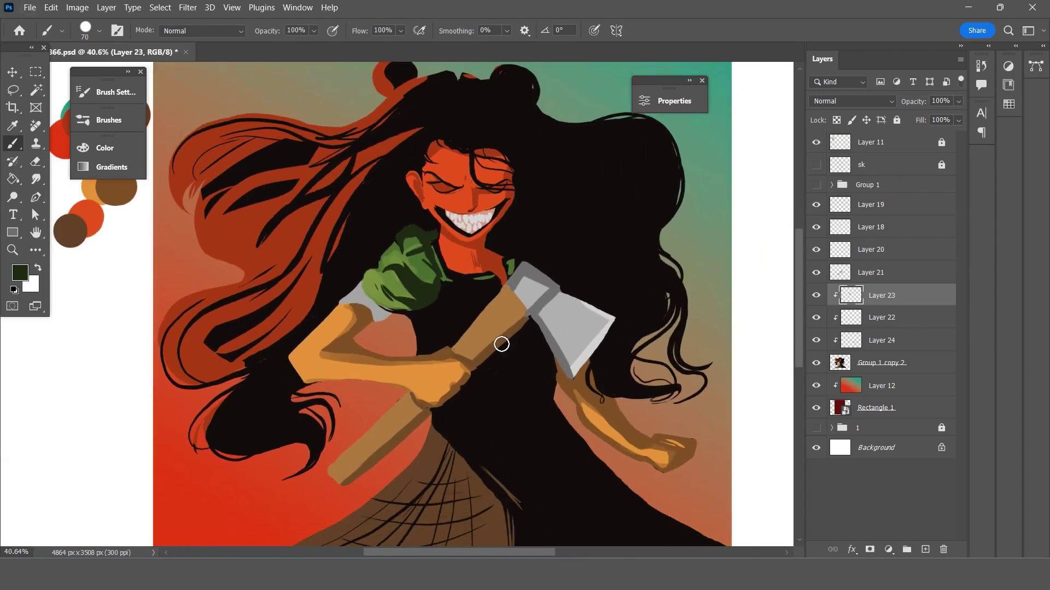
Sample black from the figure as the new paint colour.
left_click(6, 129)
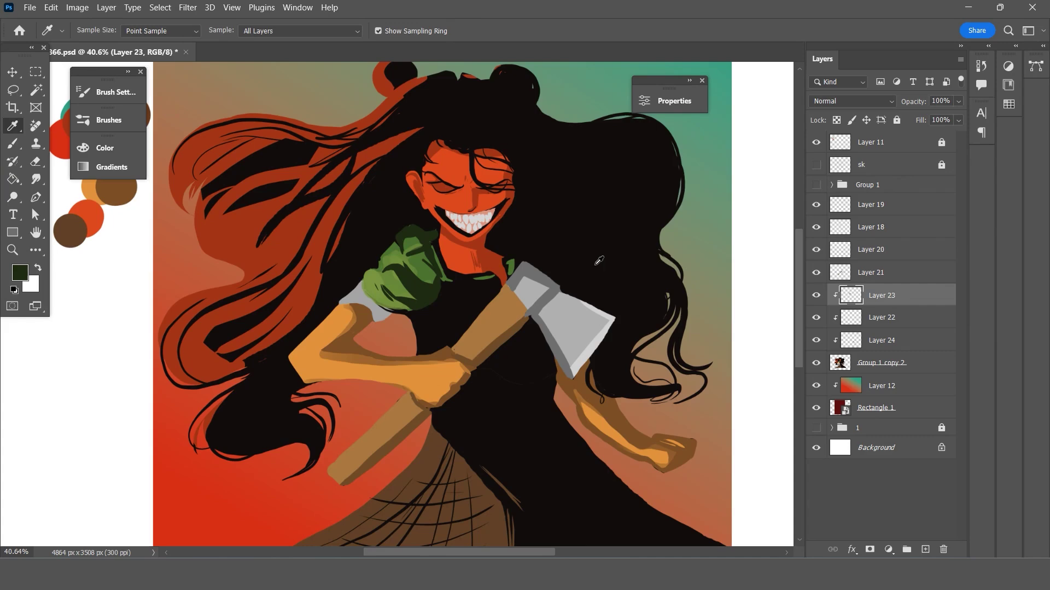
scroll(598, 261, "down", 1)
left_click(588, 446)
scroll(587, 446, "up", 1)
On the figure layer, paint black over the pink gap below the hand, undoing stray strokes.
left_click(831, 369)
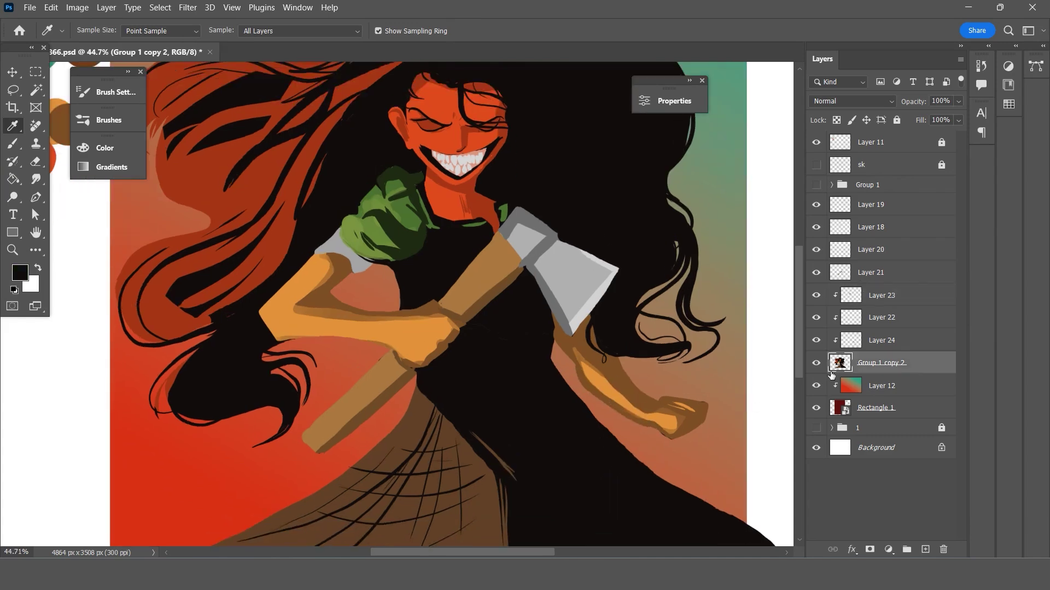
key("b")
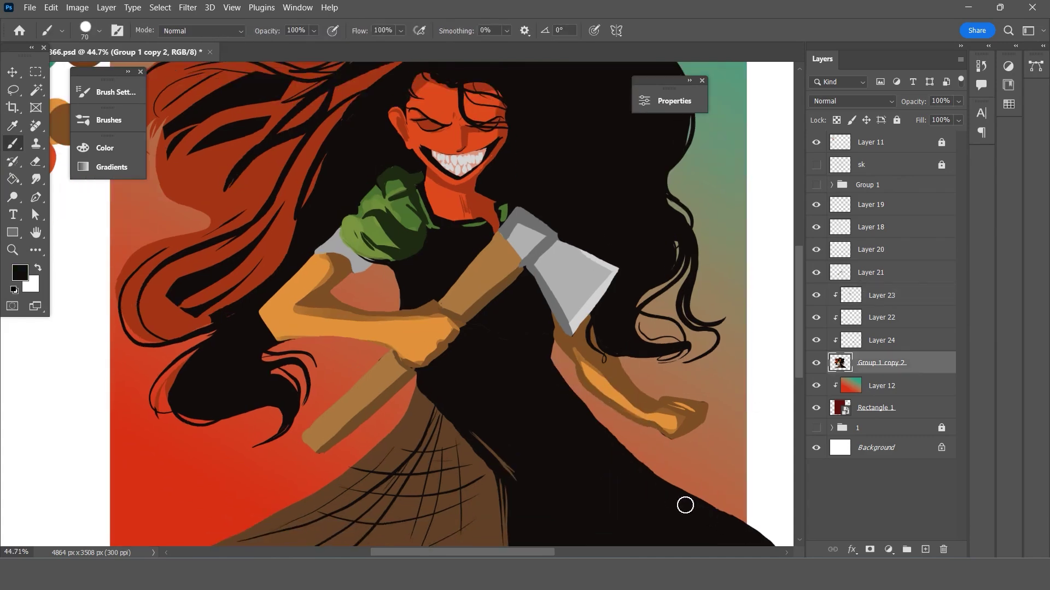
left_click_drag(685, 504, 604, 414)
key("ctrl+z")
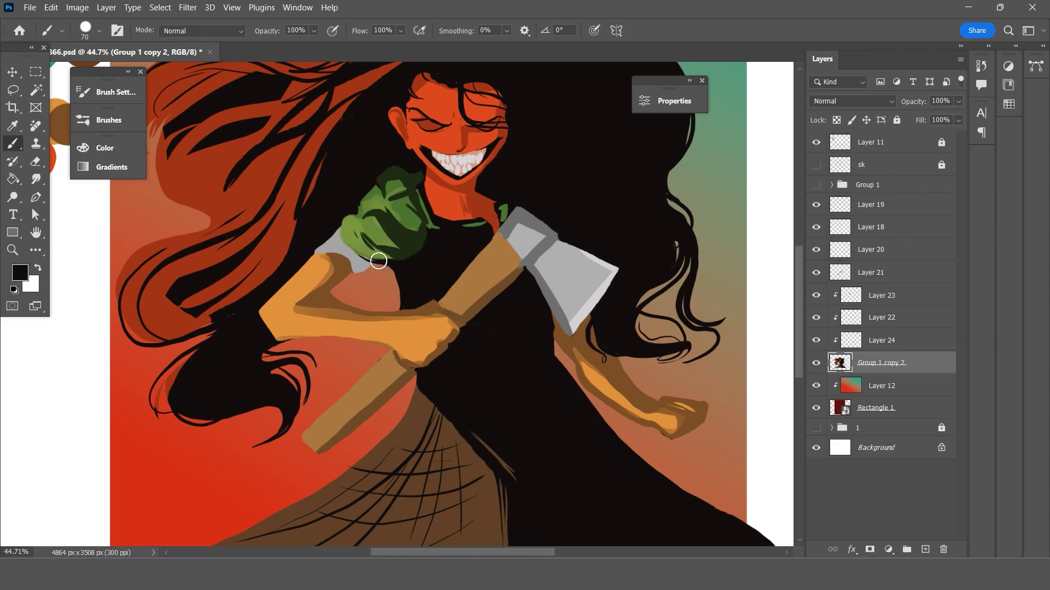
mouse_move(389, 262)
left_mouse_down()
mouse_move(342, 238)
mouse_move(401, 301)
mouse_move(381, 235)
left_mouse_up()
key("ctrl+z")
key("ctrl+z")
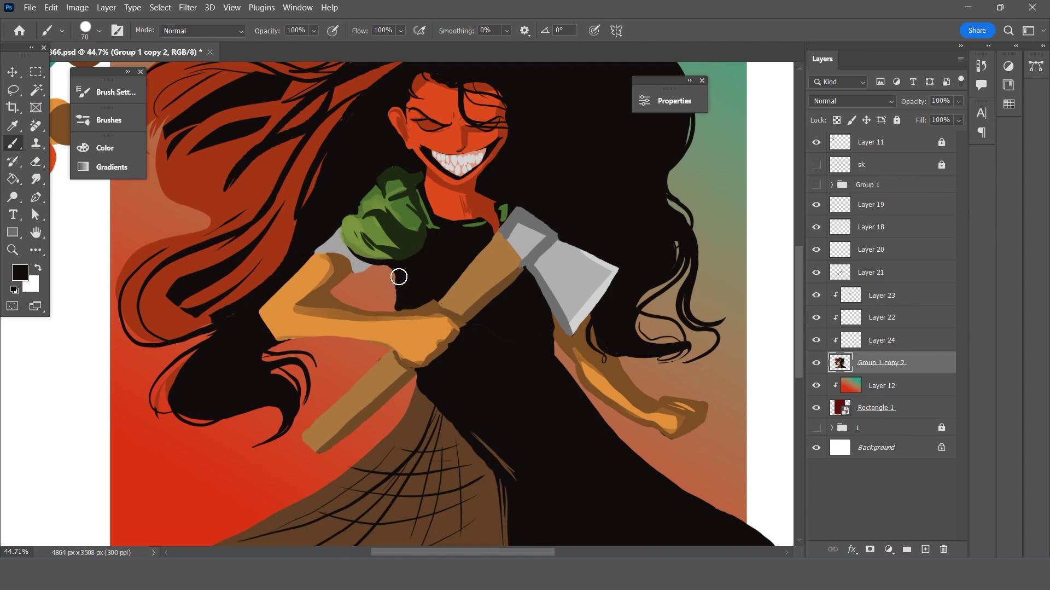
scroll(381, 235, "up", 2)
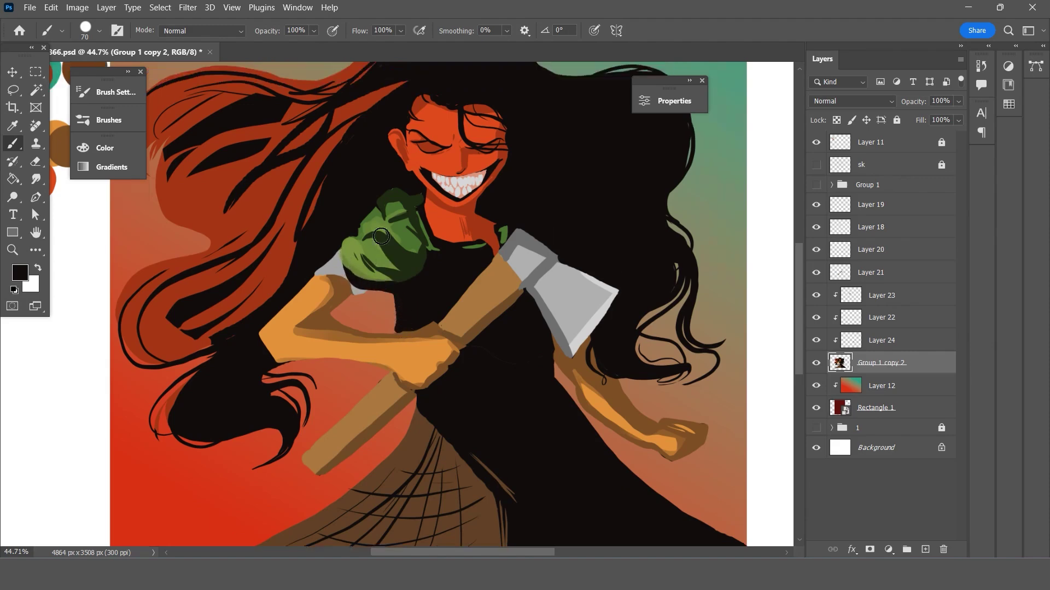
scroll(382, 236, "up", 3)
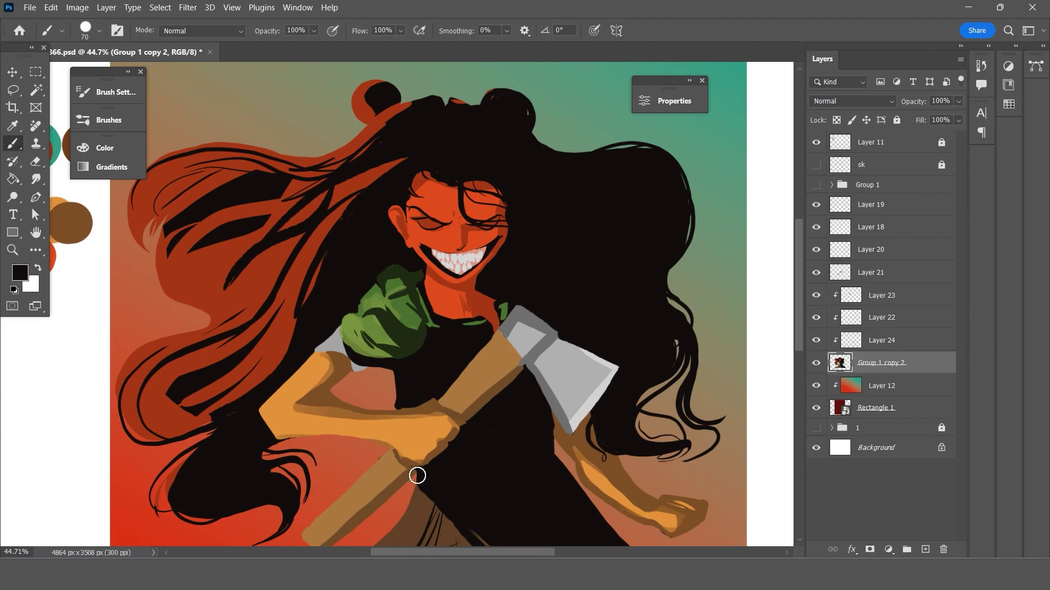
mouse_move(417, 473)
left_mouse_down()
mouse_move(403, 511)
mouse_move(420, 471)
mouse_move(441, 511)
mouse_move(469, 528)
mouse_move(441, 502)
left_mouse_up()
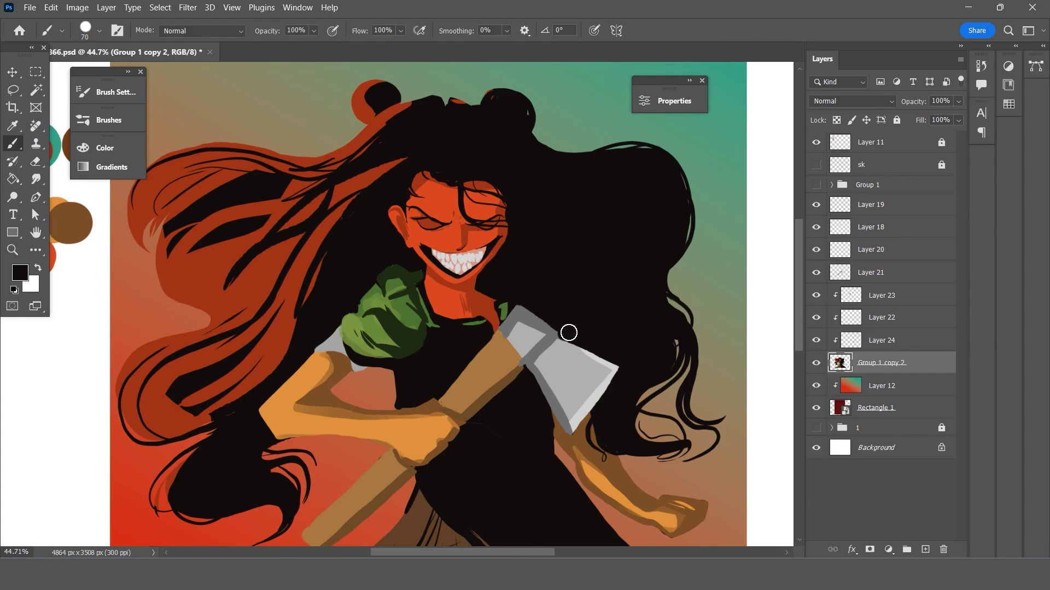
Select the axe's layer by clicking the axe with the Move tool.
scroll(574, 306, "down", 3)
scroll(586, 271, "up", 2)
scroll(591, 276, "down", 1)
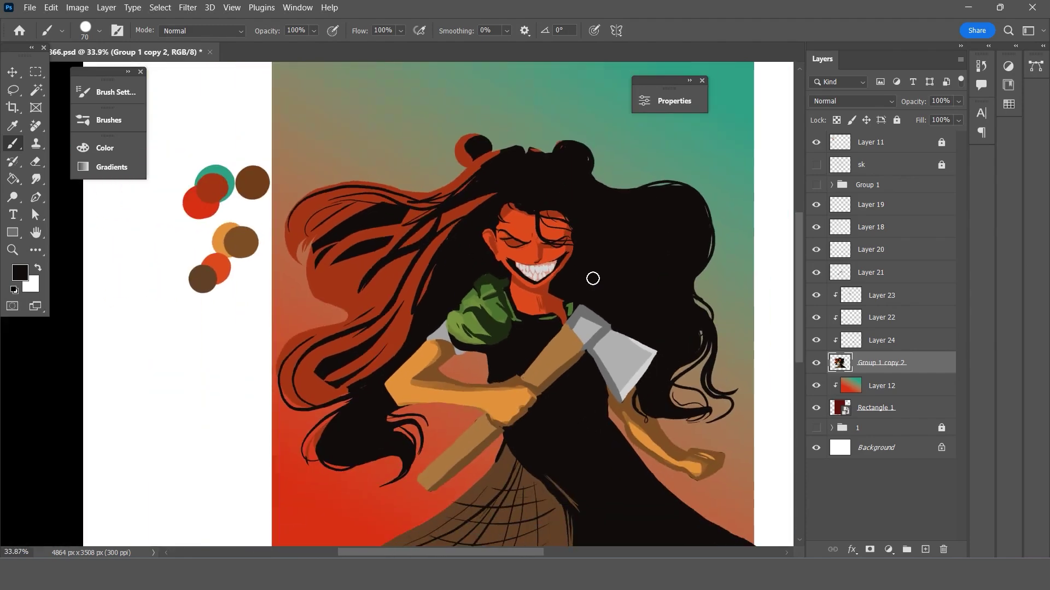
scroll(621, 287, "down", 1)
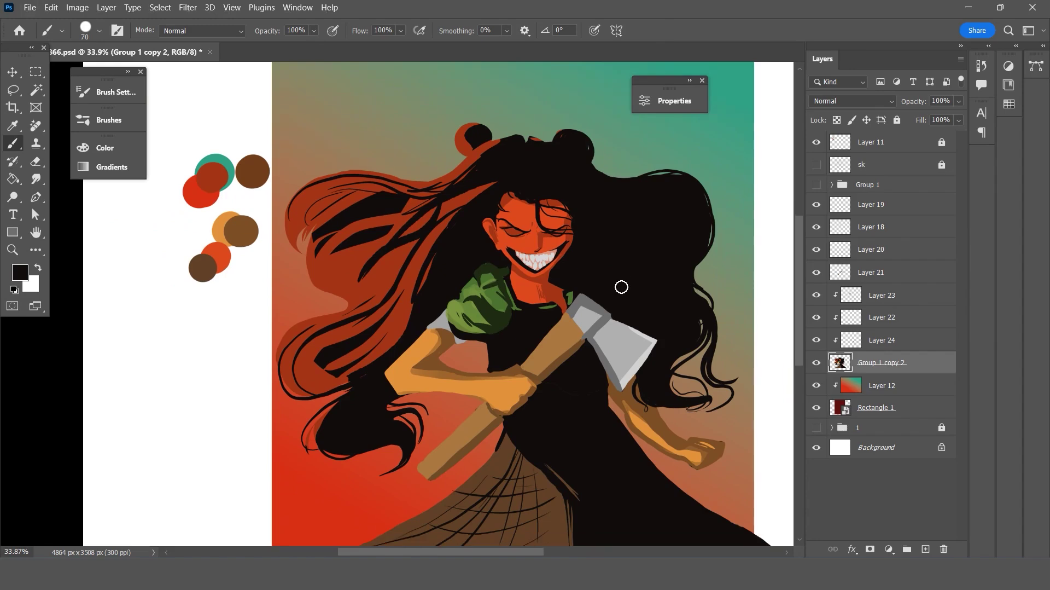
scroll(674, 284, "up", 1)
left_click(12, 71)
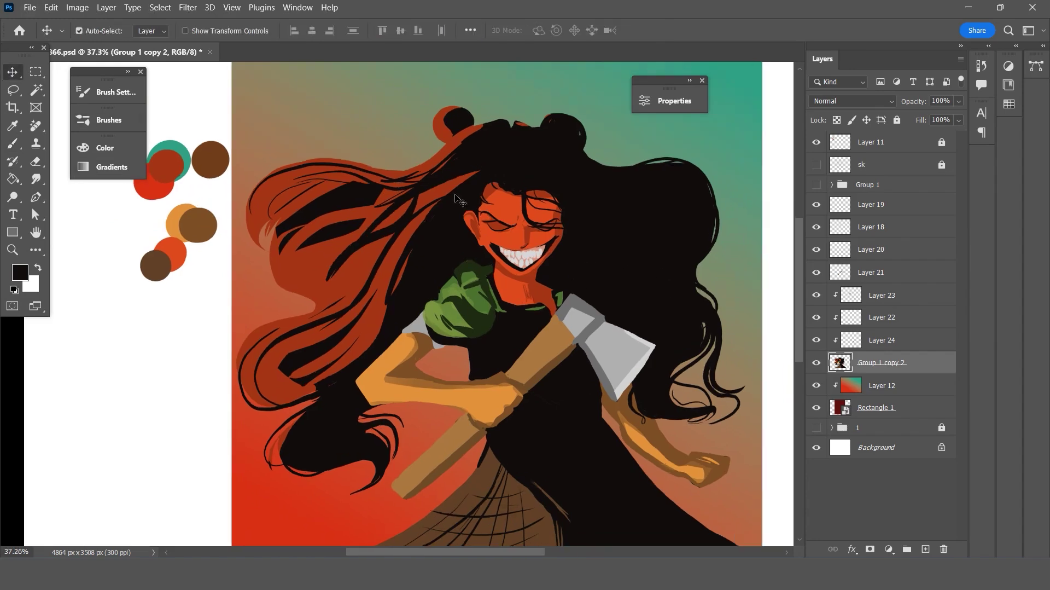
scroll(273, 267, "down", 1)
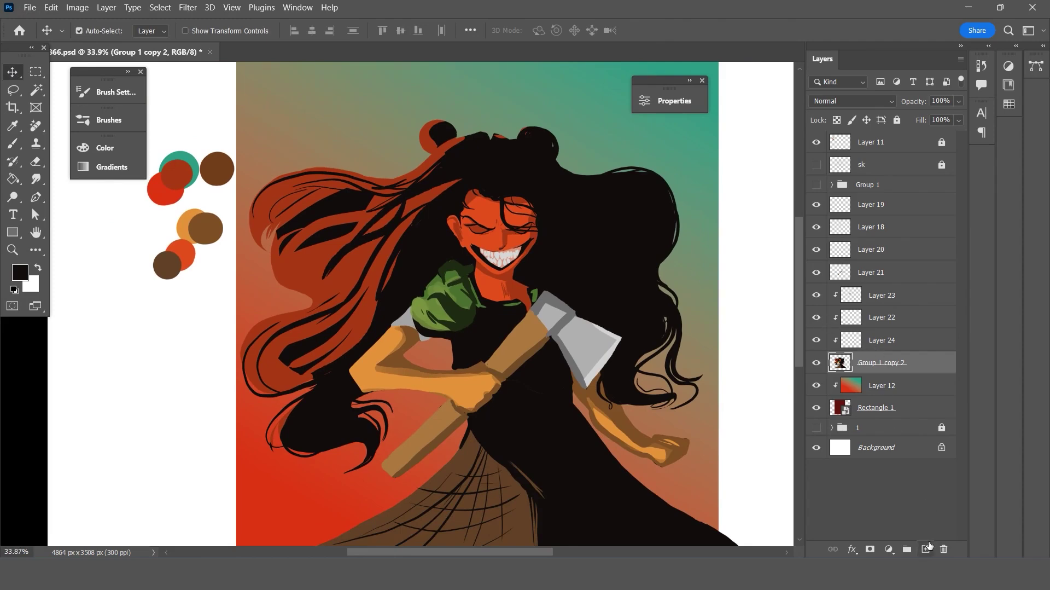
scroll(607, 402, "up", 1)
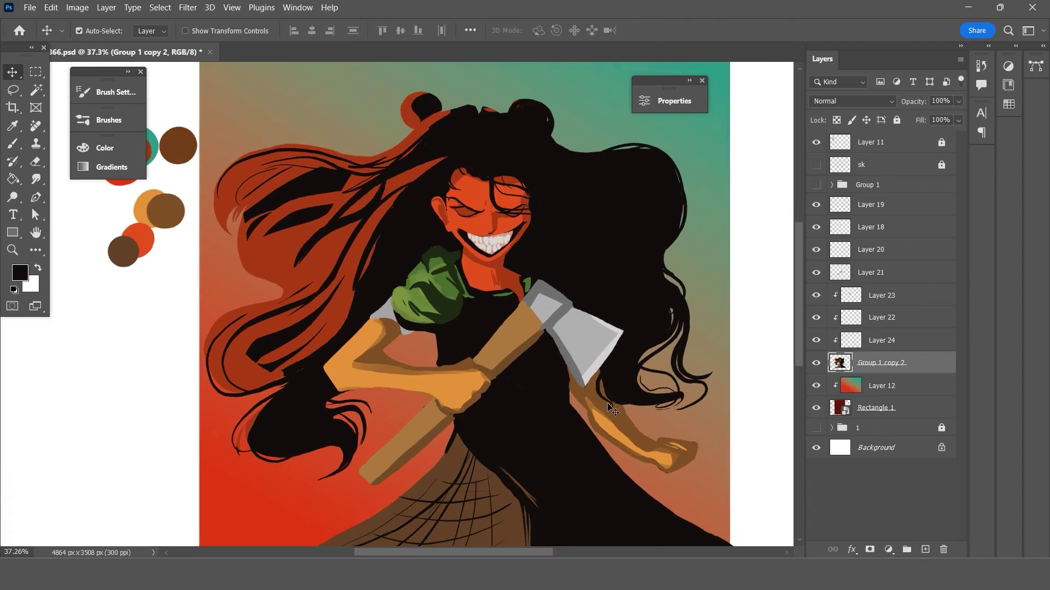
scroll(607, 402, "up", 1)
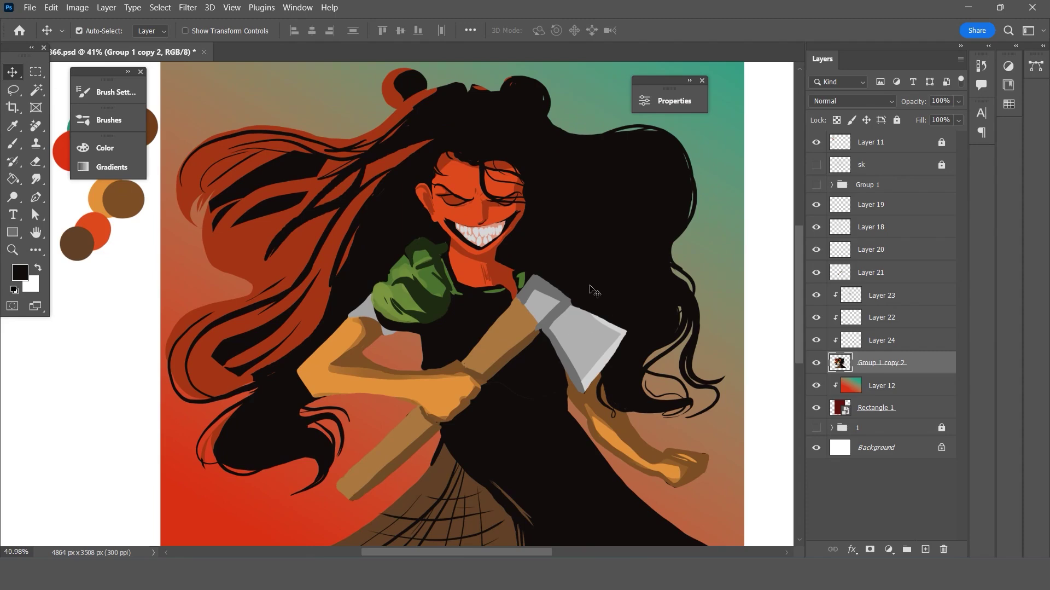
left_click(586, 350)
Select the axe blade by colour on the axe layer.
left_click(820, 271)
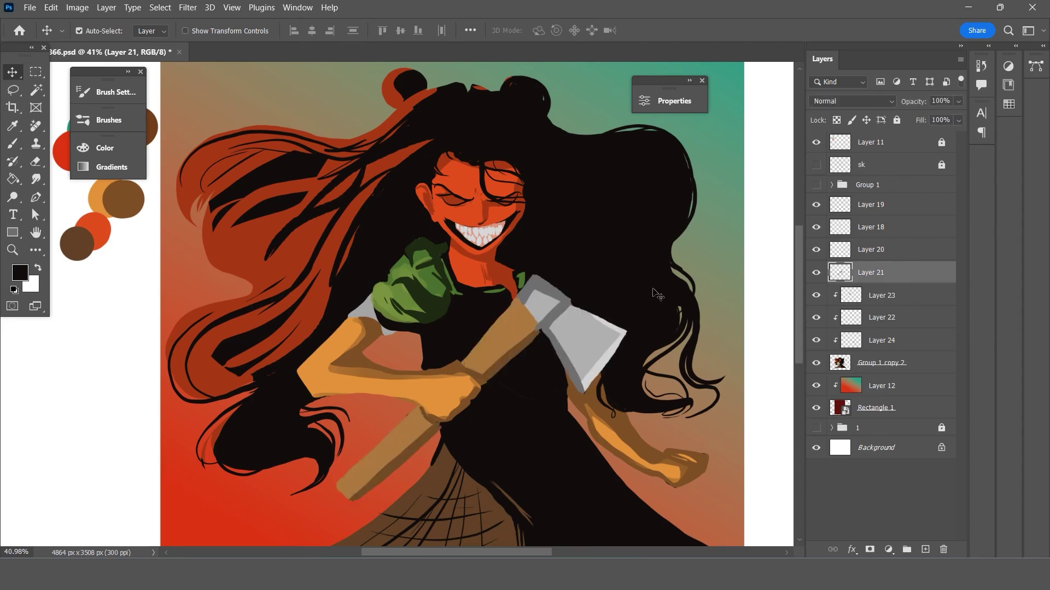
scroll(654, 296, "up", 1)
left_click(36, 89)
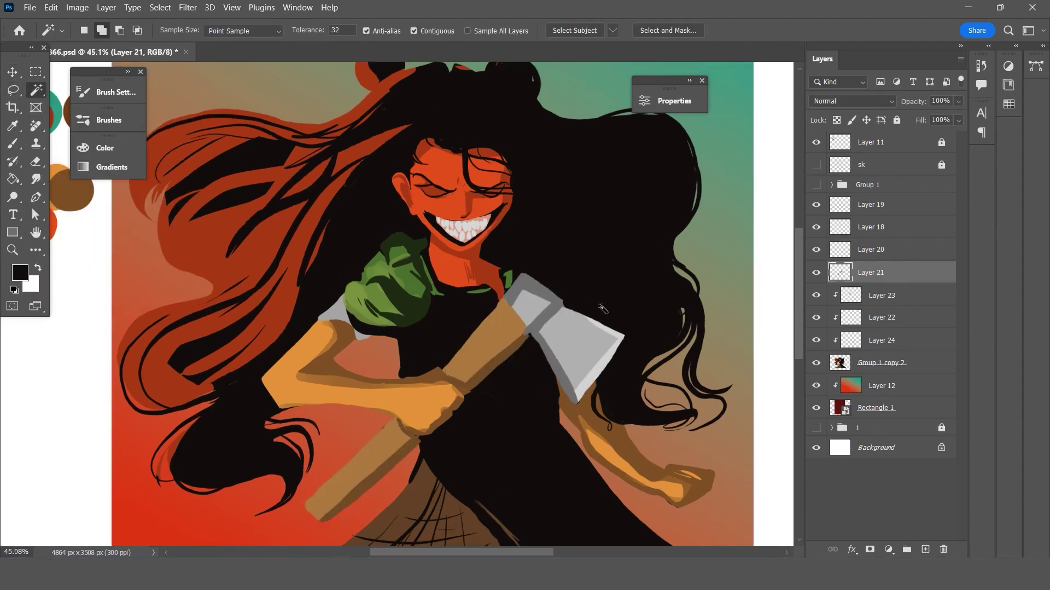
left_click(586, 356)
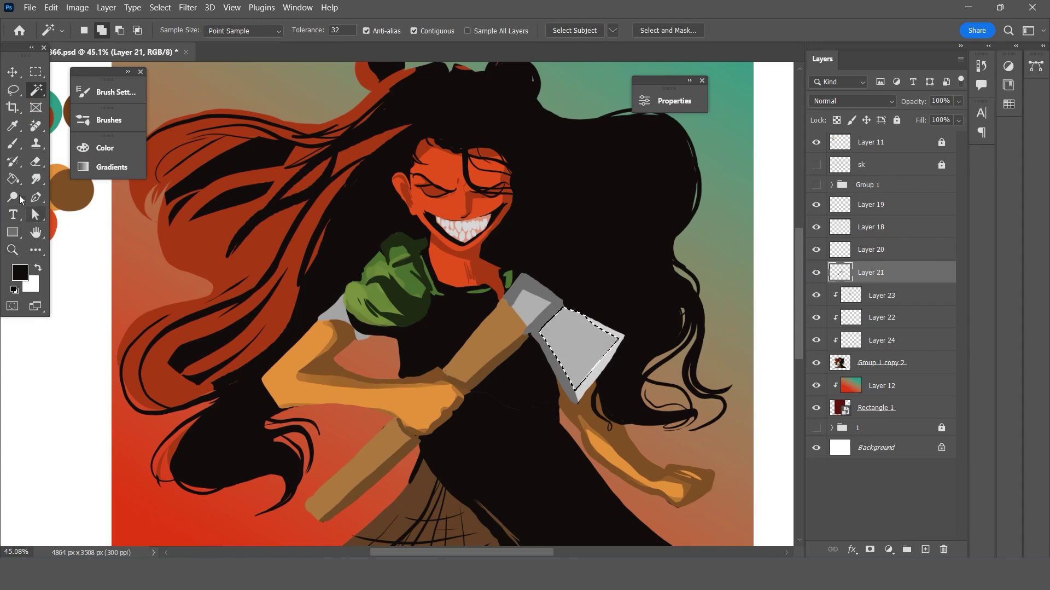
Sample the blade's light grey and darken the foreground colour to #686868.
left_click(12, 126)
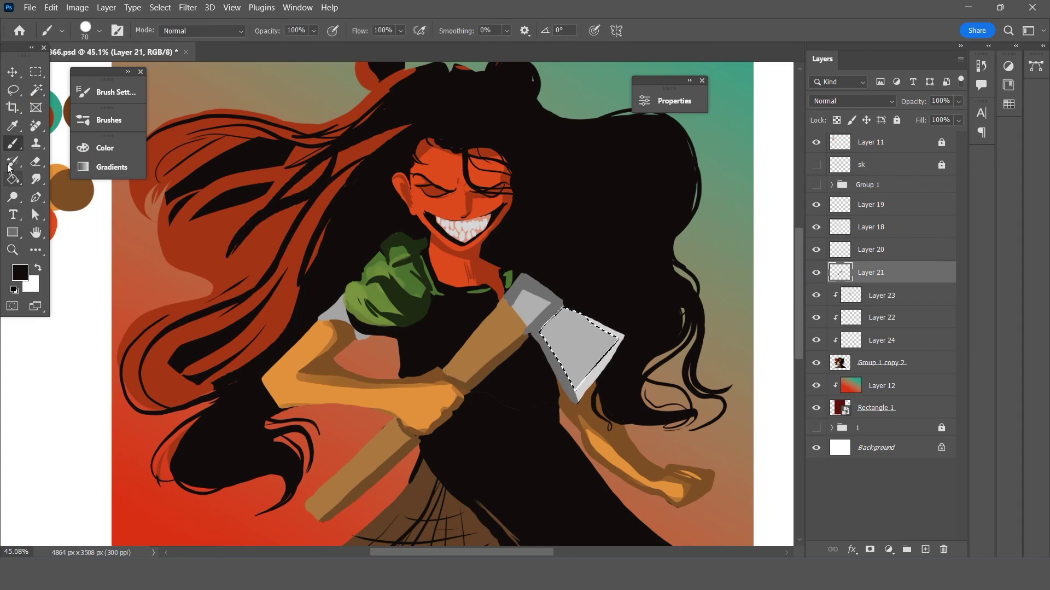
left_click(601, 373)
left_click(19, 272)
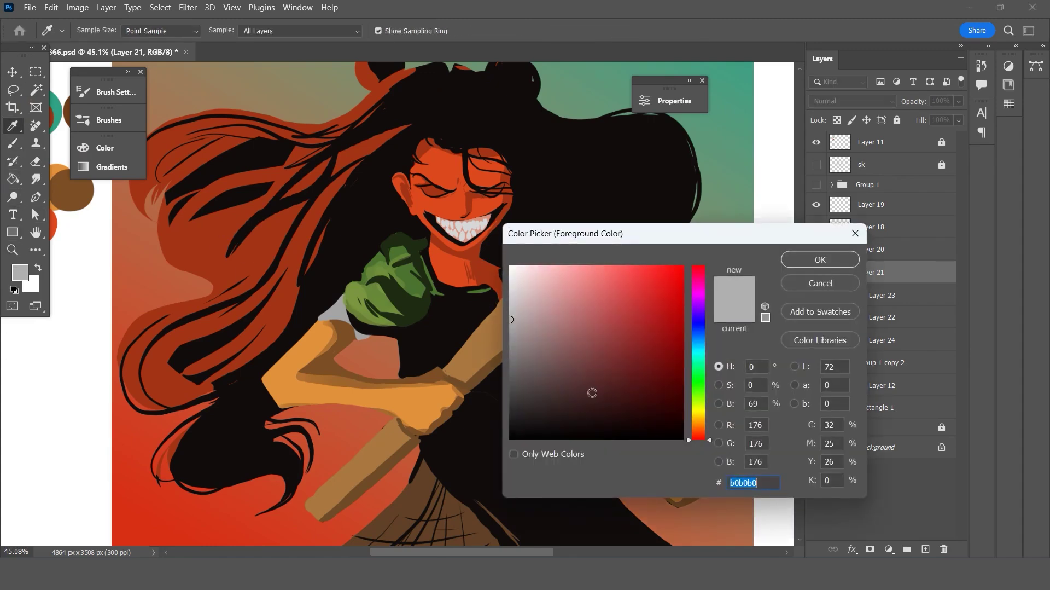
left_click_drag(512, 336, 511, 368)
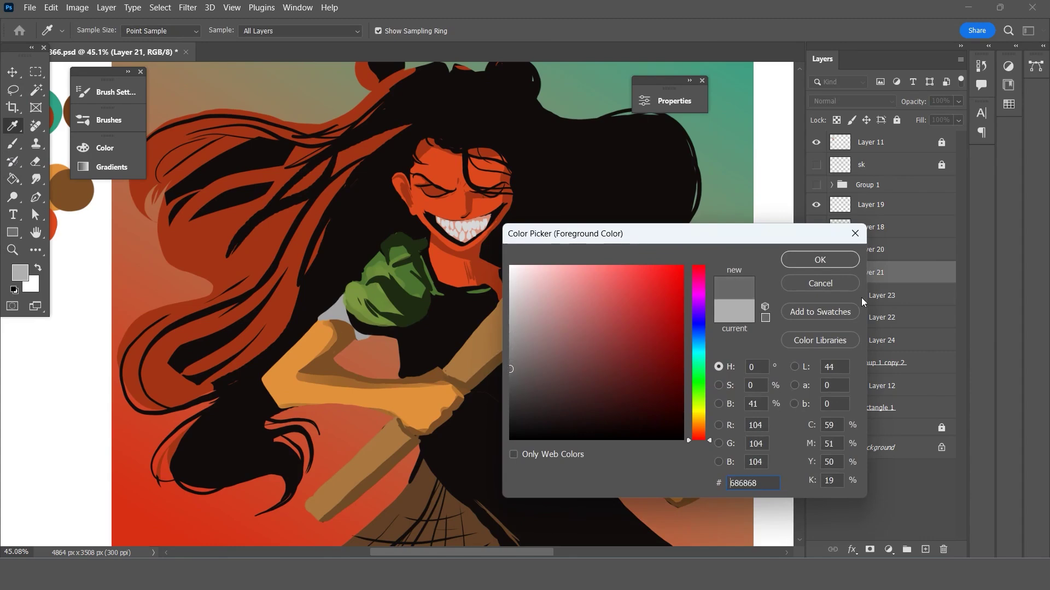
left_click(823, 261)
Fill the selected axe blade with the dark grey using the Paint Bucket.
key("g")
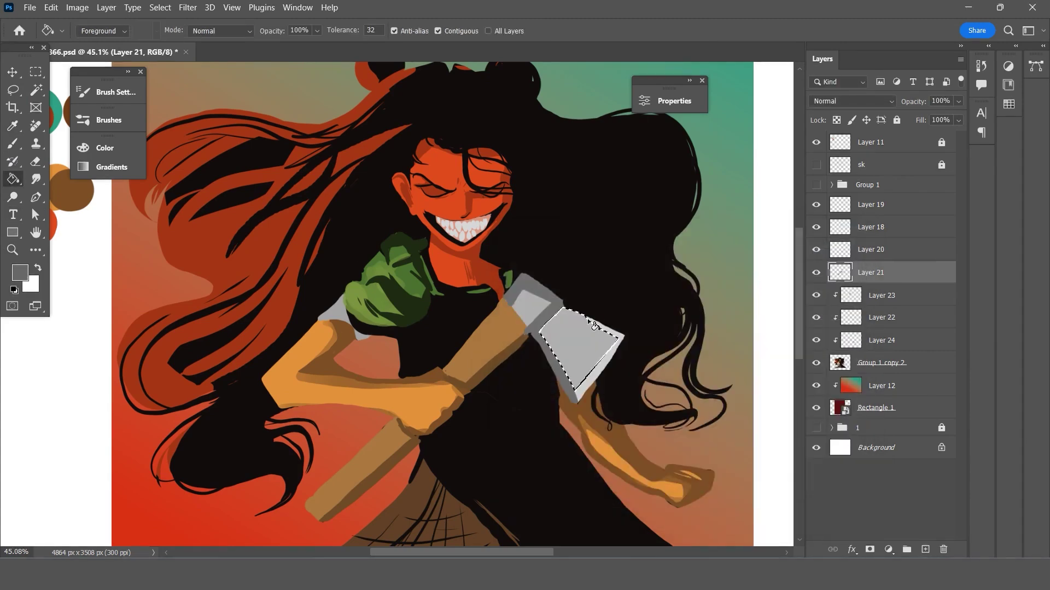
left_click(591, 336)
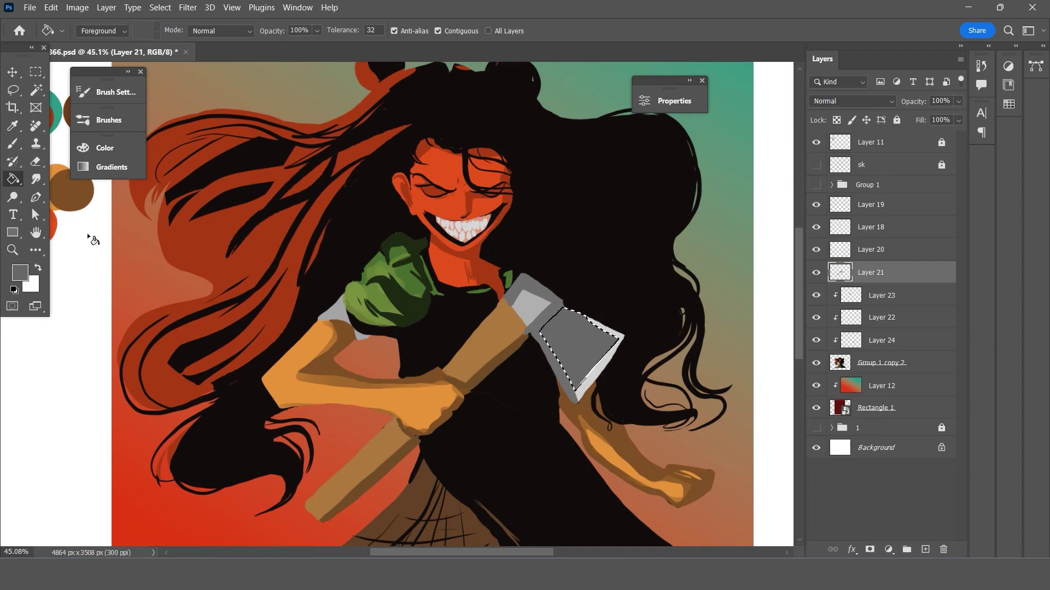
key("ctrl+z")
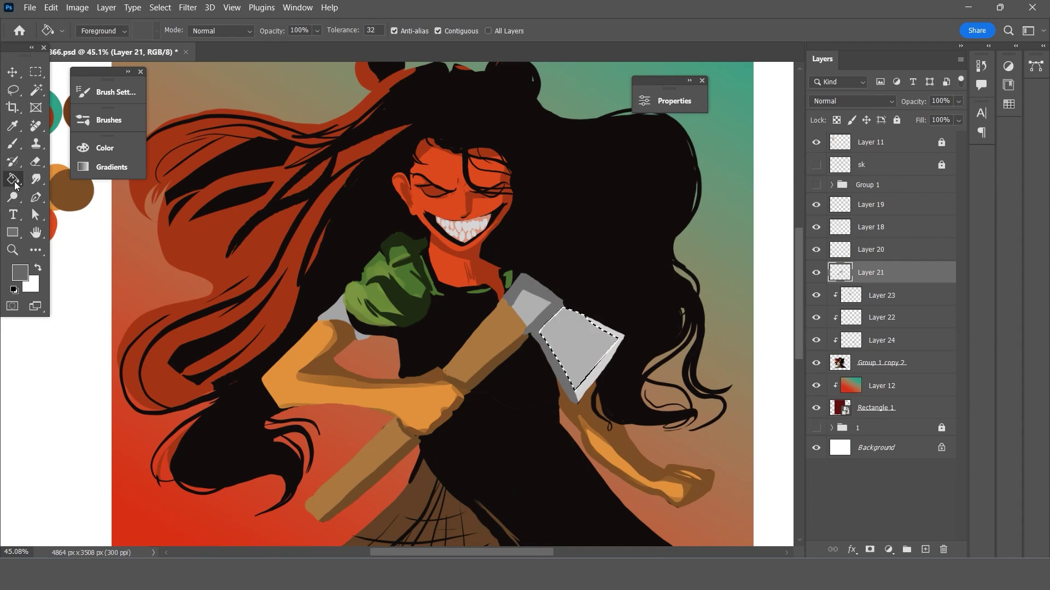
left_click(555, 347)
scroll(637, 356, "up", 2)
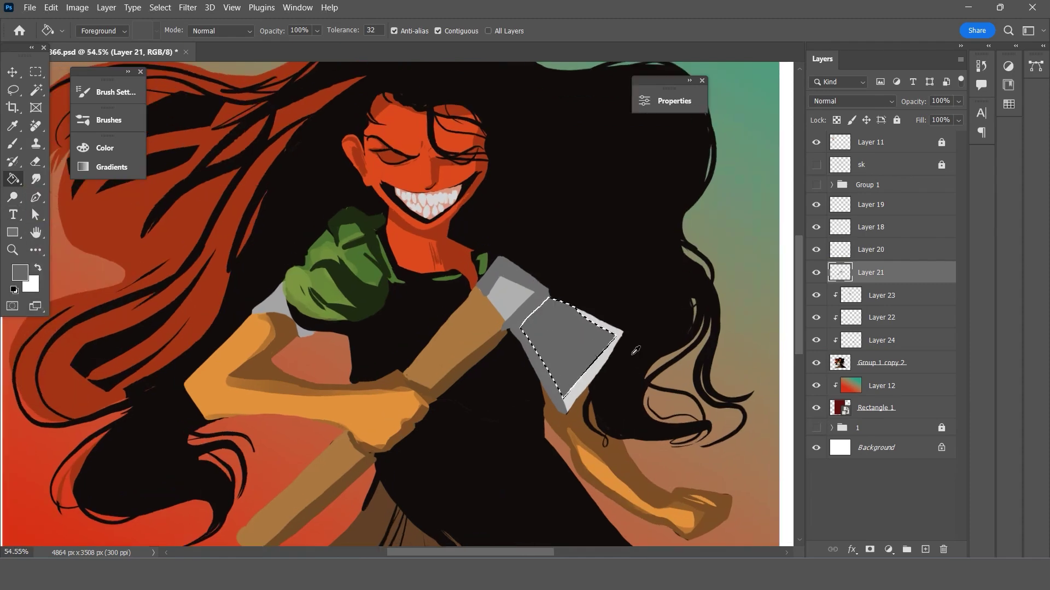
Refill the blade with an even darker grey and deselect it.
left_click(20, 270)
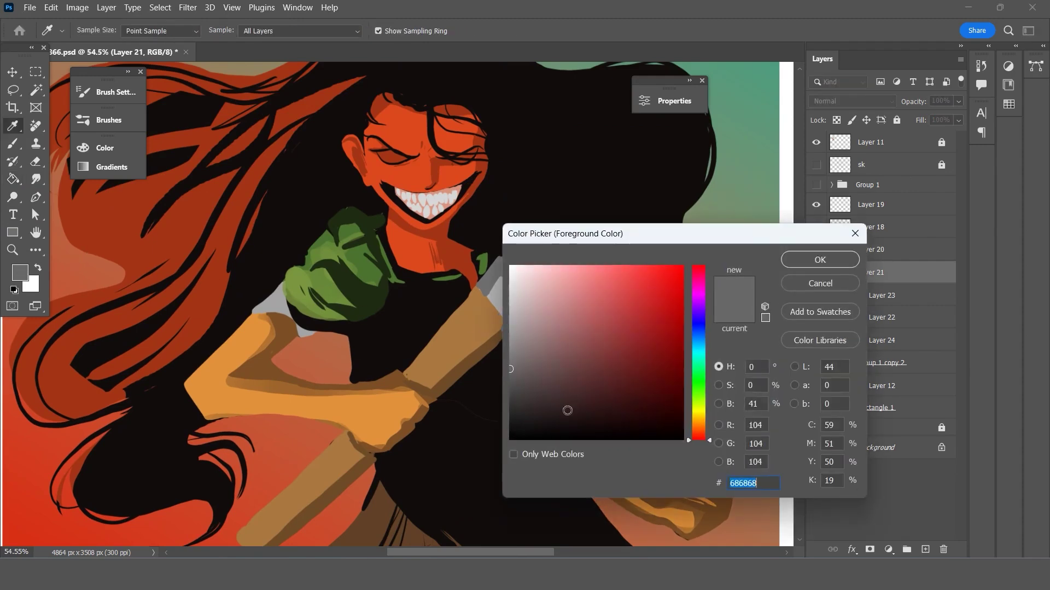
left_click(511, 394)
left_click(800, 268)
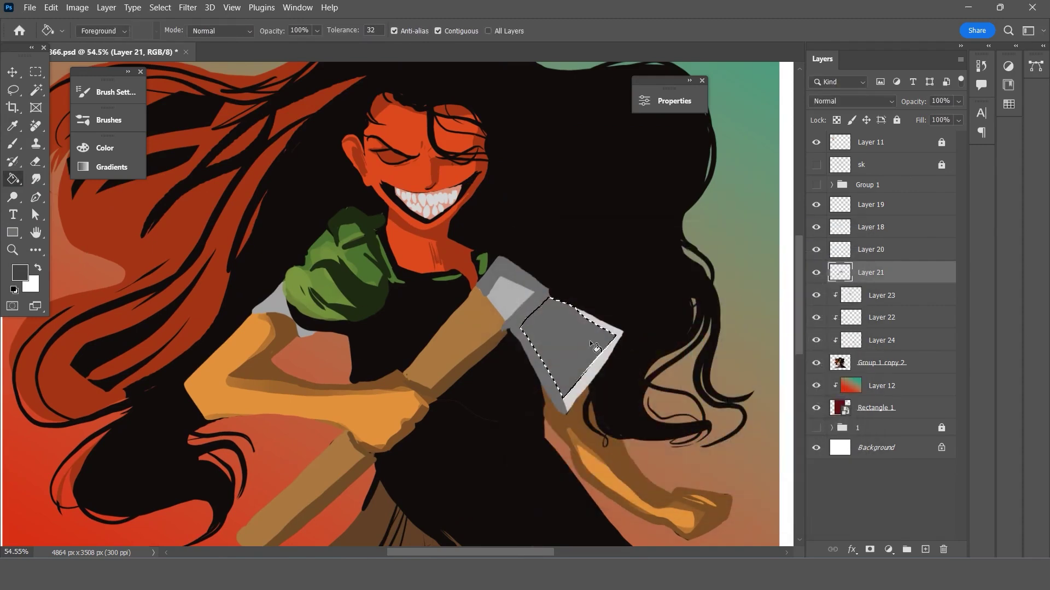
left_click(602, 336)
key("ctrl+d")
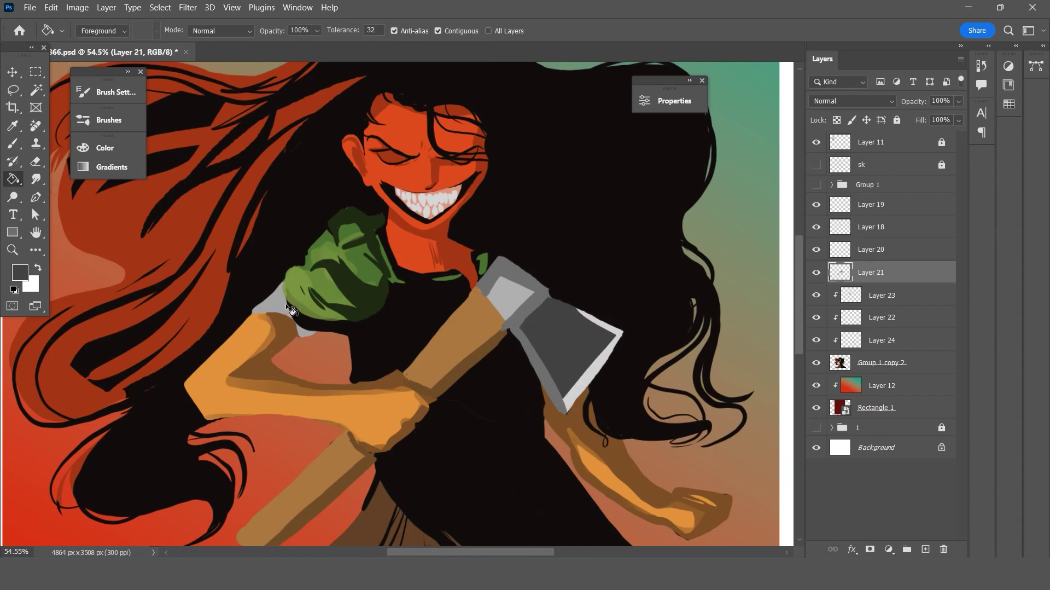
scroll(350, 317, "down", 3)
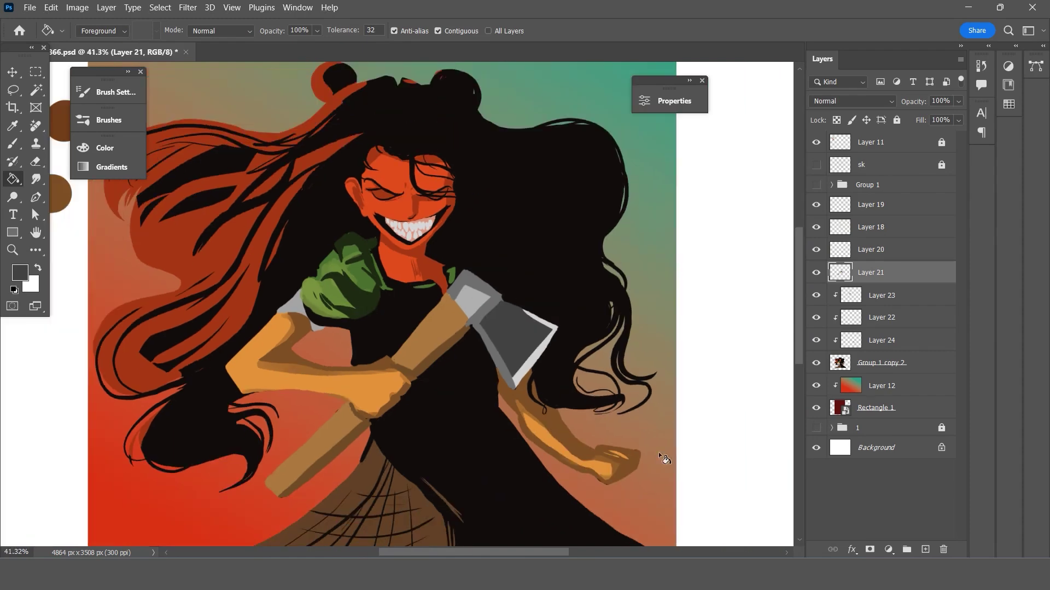
scroll(556, 303, "up", 3)
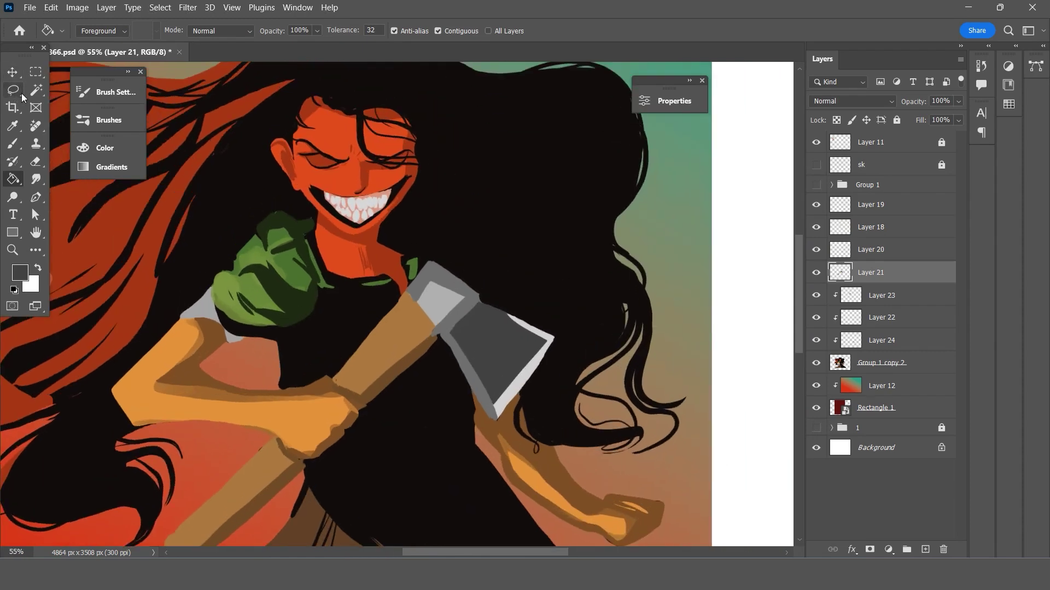
left_click(13, 125)
scroll(466, 375, "up", 1)
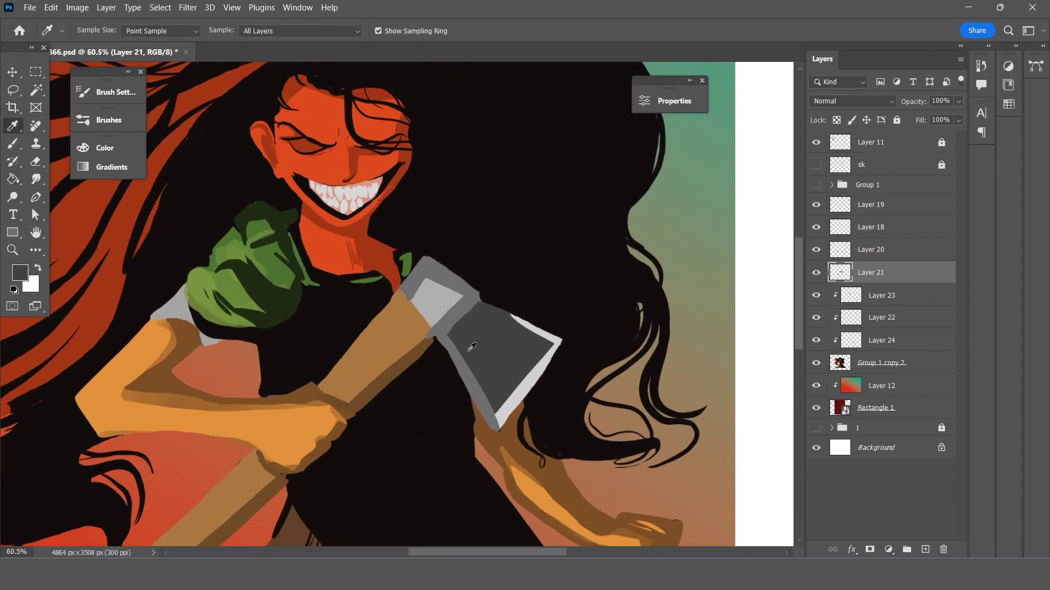
Repaint the axe head's left edge and collar notch in sampled medium grey.
left_click(460, 291)
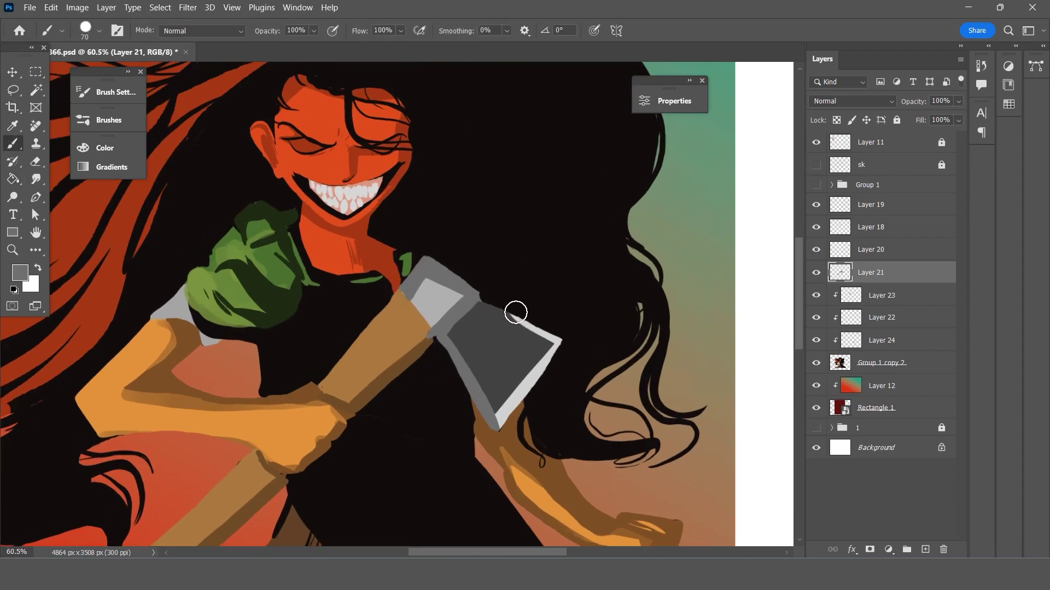
key("b")
left_click_drag(485, 400, 438, 345)
mouse_move(436, 345)
left_mouse_down()
mouse_move(499, 422)
mouse_move(525, 392)
mouse_move(494, 427)
left_mouse_up()
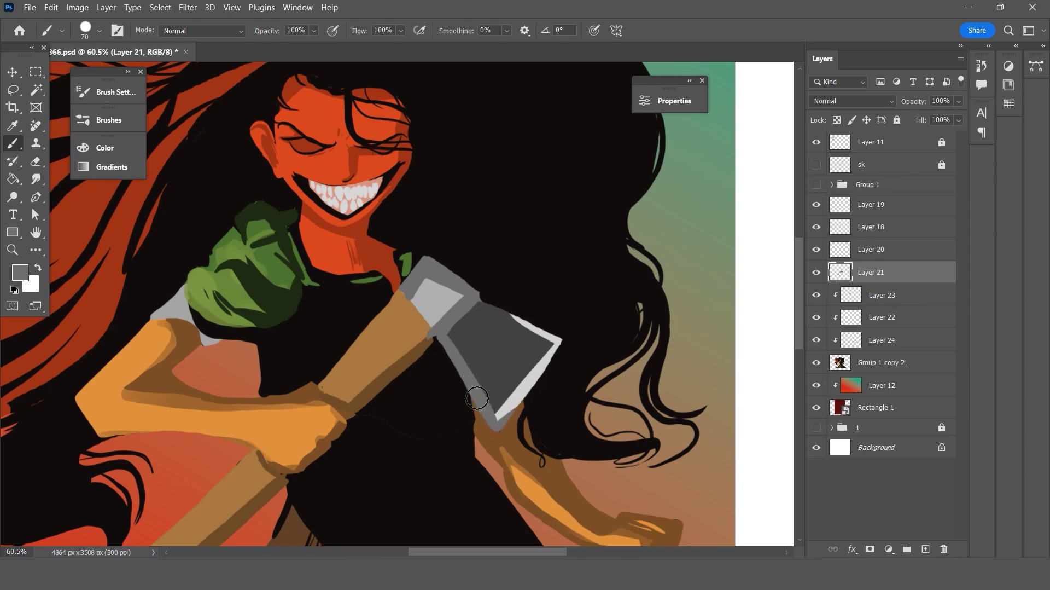
scroll(504, 323, "down", 3)
scroll(391, 312, "up", 2)
scroll(600, 270, "up", 1)
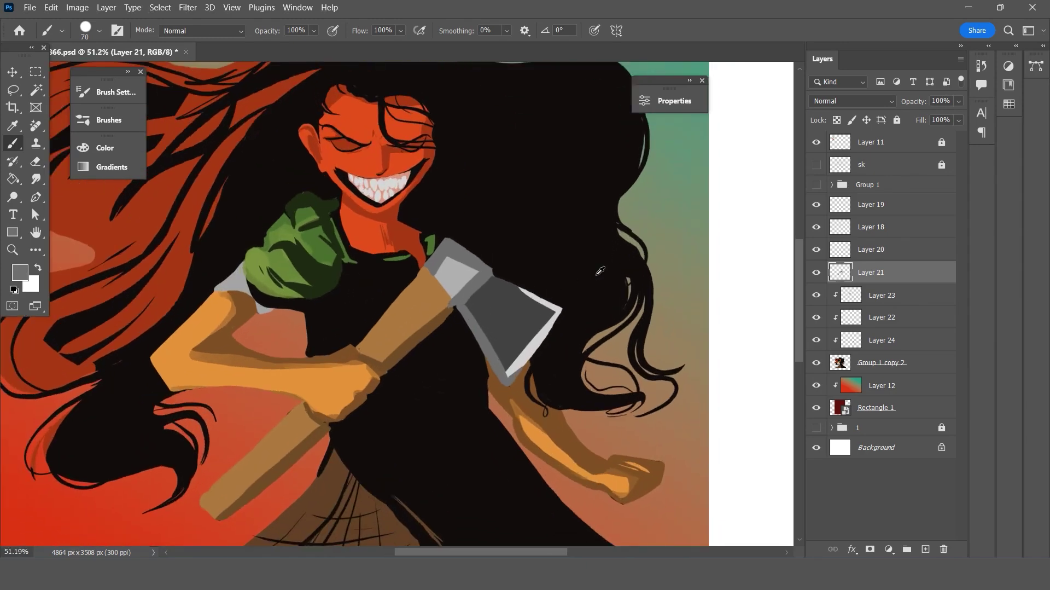
scroll(600, 270, "up", 1)
scroll(534, 368, "up", 1)
Lock transparent pixels on Layer 21 and repaint the blade's light-grey edge.
left_click(523, 360)
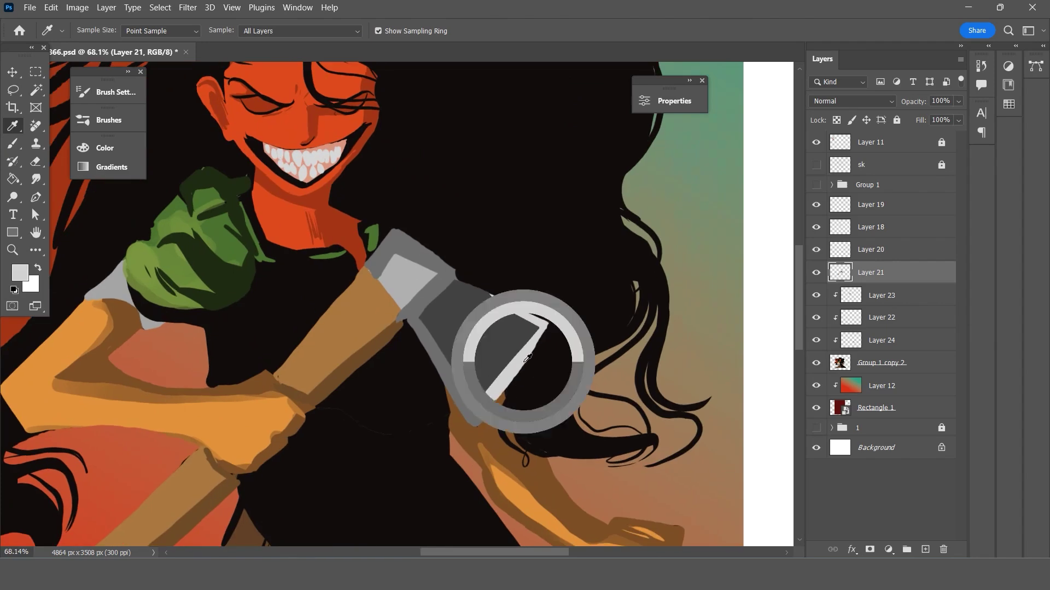
left_click(837, 120)
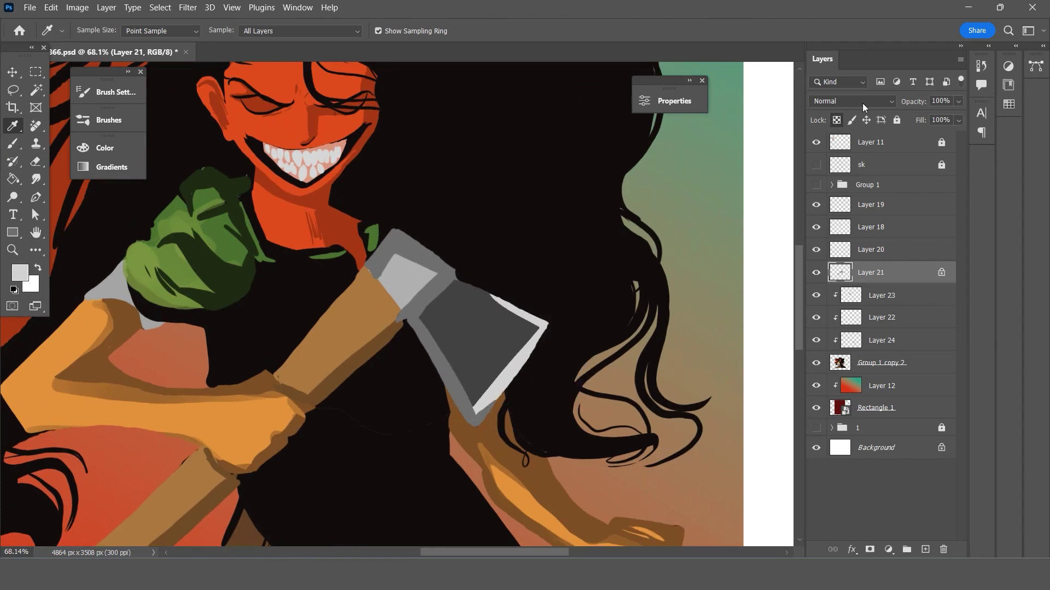
key("b")
mouse_move(461, 435)
left_mouse_down()
mouse_move(547, 298)
mouse_move(501, 397)
left_mouse_up()
key("ctrl+z")
left_click_drag(522, 324, 469, 422)
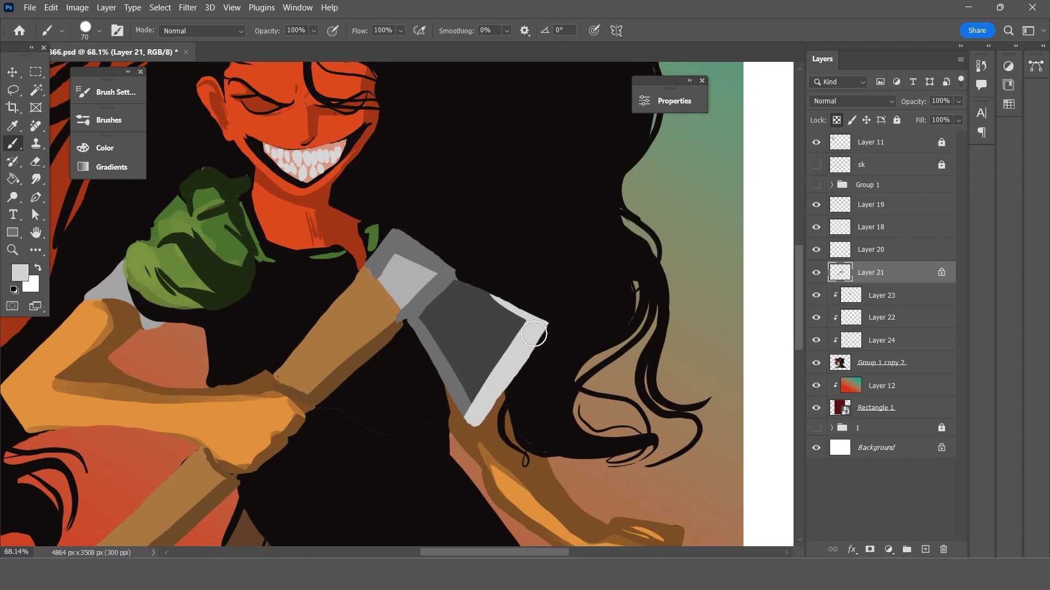
key("ctrl+z")
left_click_drag(525, 328, 458, 452)
Add a light grey highlight along the axe head's top edge.
scroll(589, 256, "down", 3)
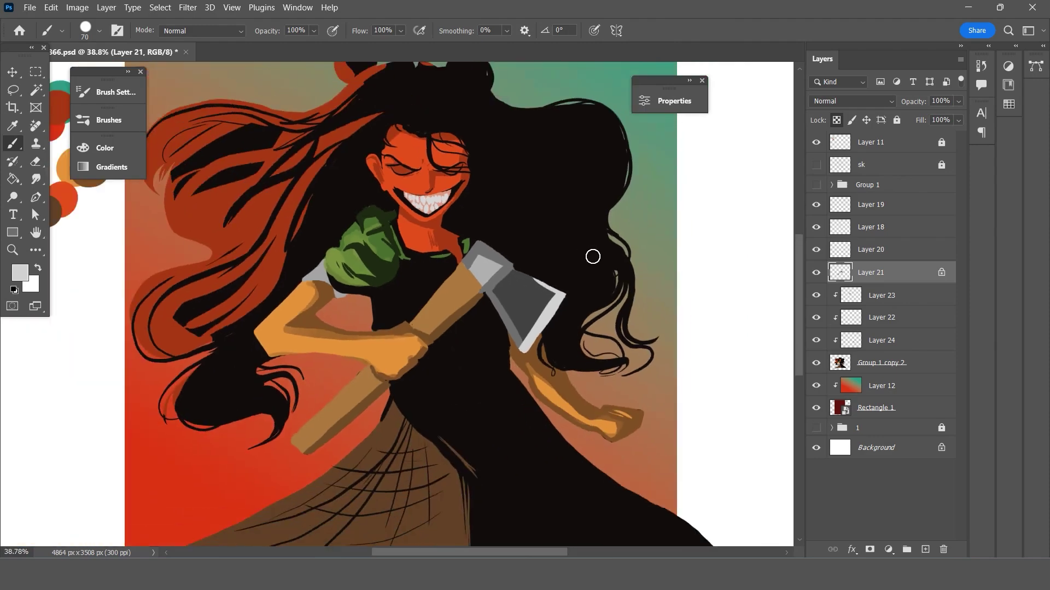
scroll(560, 268, "up", 3)
scroll(584, 261, "down", 2)
scroll(578, 266, "up", 2)
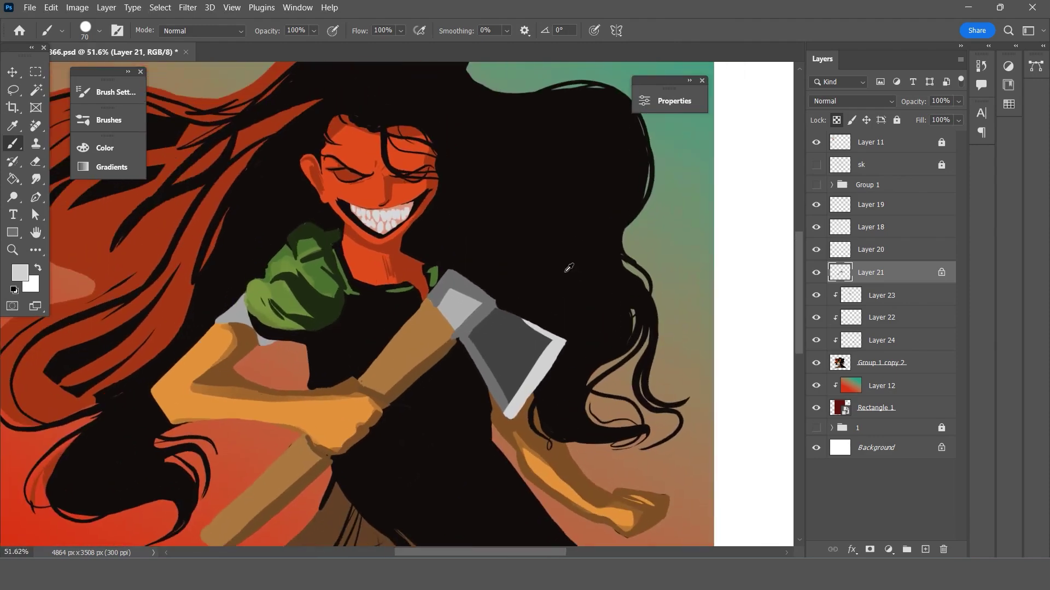
scroll(477, 274, "up", 1)
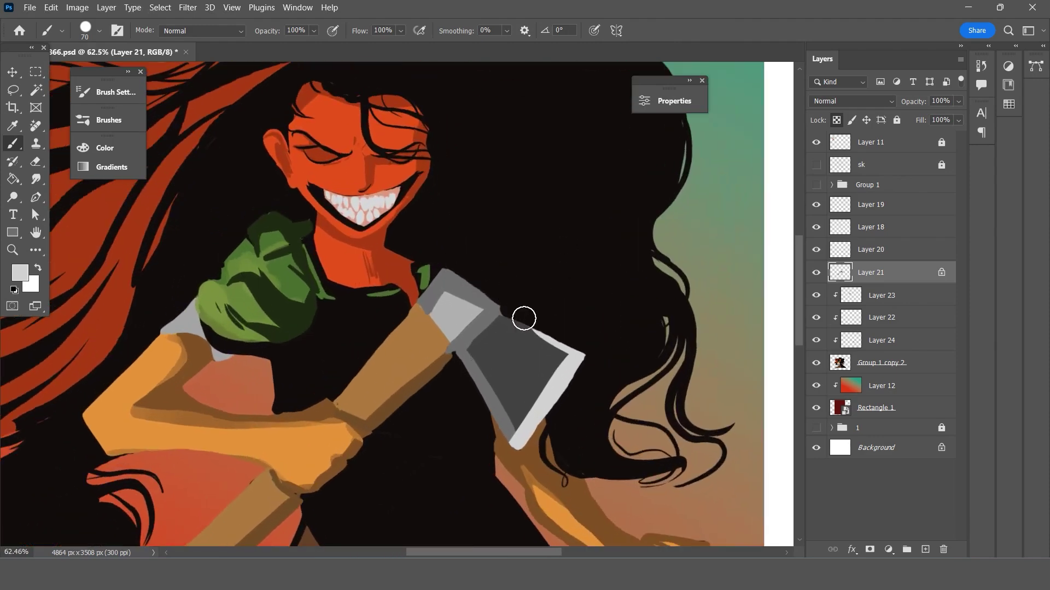
left_click_drag(499, 303, 450, 272)
scroll(405, 323, "down", 1)
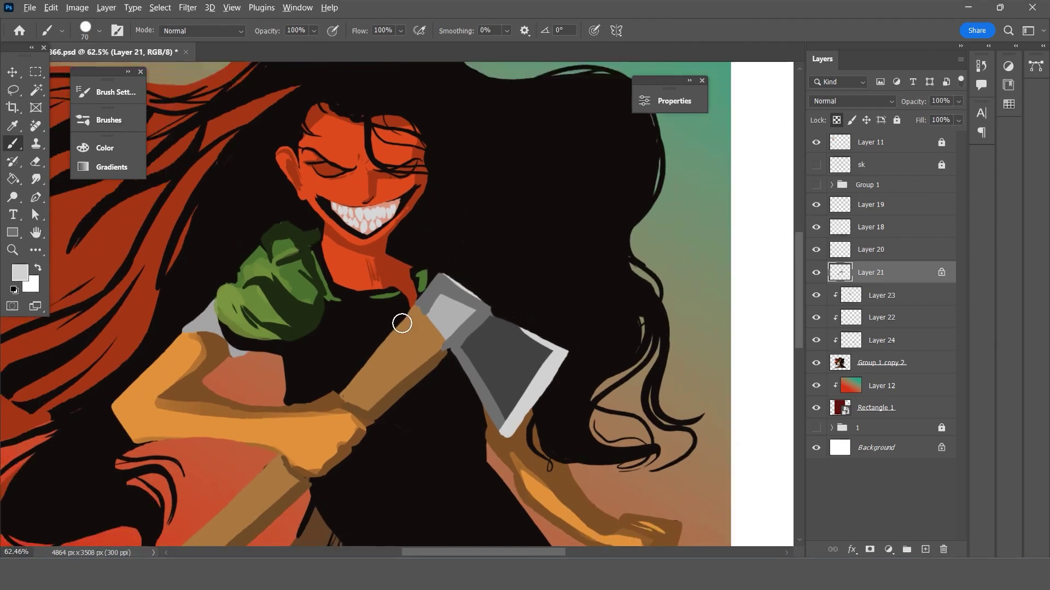
scroll(416, 322, "down", 2)
scroll(428, 324, "up", 2)
scroll(428, 323, "up", 1)
Sample the handle's dark brown and darken the handle's upper edge near the blade.
key("i")
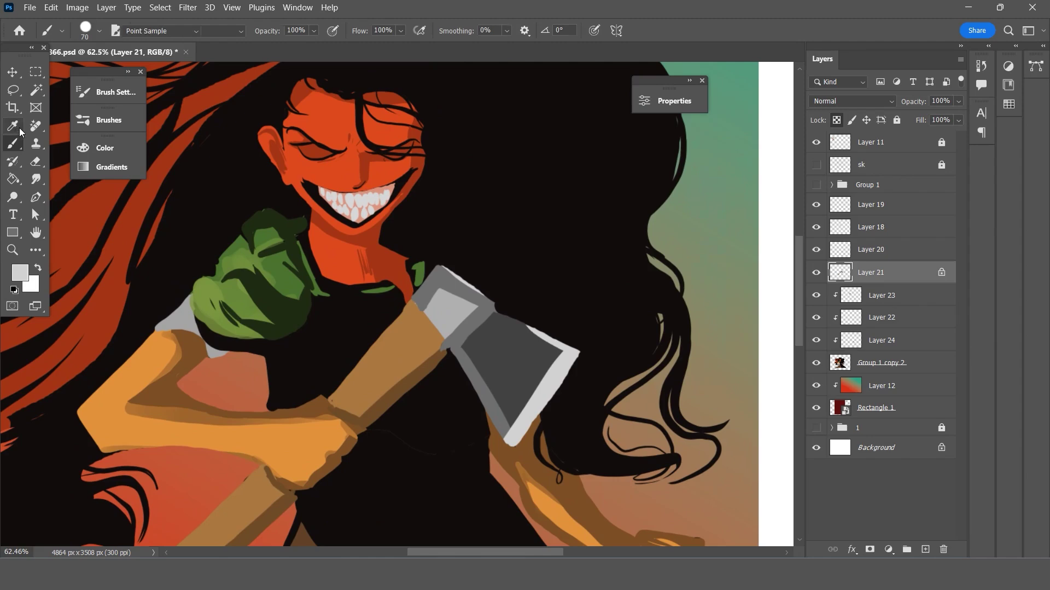
scroll(416, 366, "up", 1)
left_click(414, 371)
key("b")
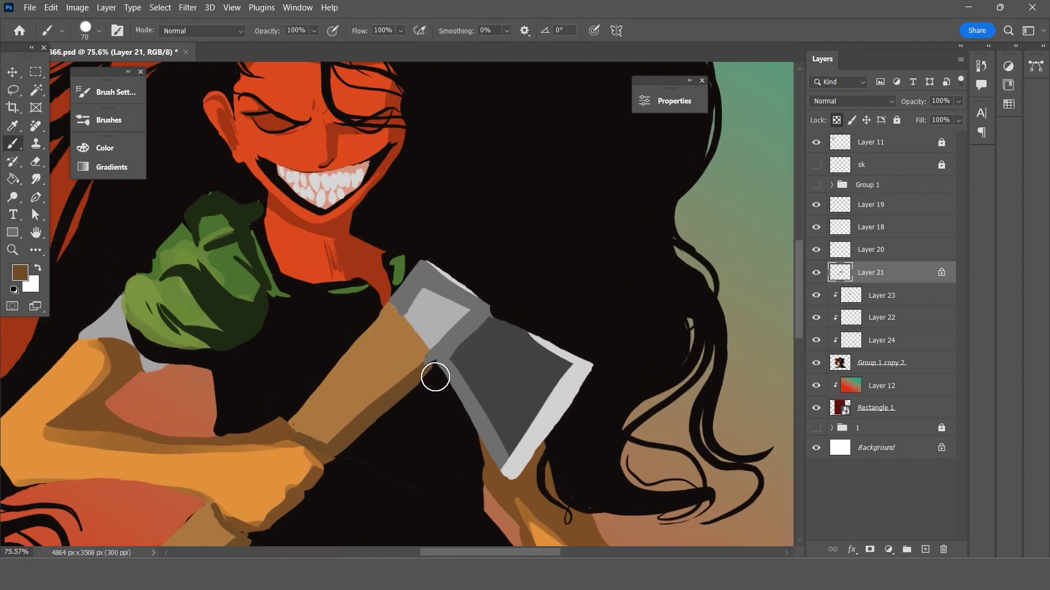
mouse_move(432, 361)
left_mouse_down()
mouse_move(421, 375)
mouse_move(436, 347)
left_mouse_up()
scroll(398, 320, "down", 3)
scroll(218, 371, "down", 1)
scroll(274, 356, "up", 2)
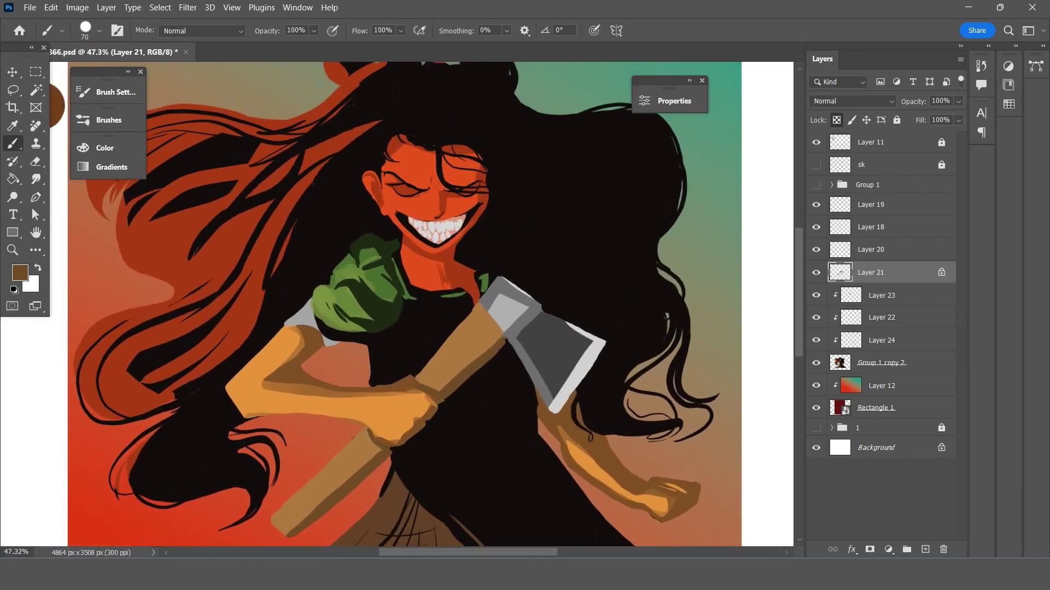
scroll(356, 367, "down", 1)
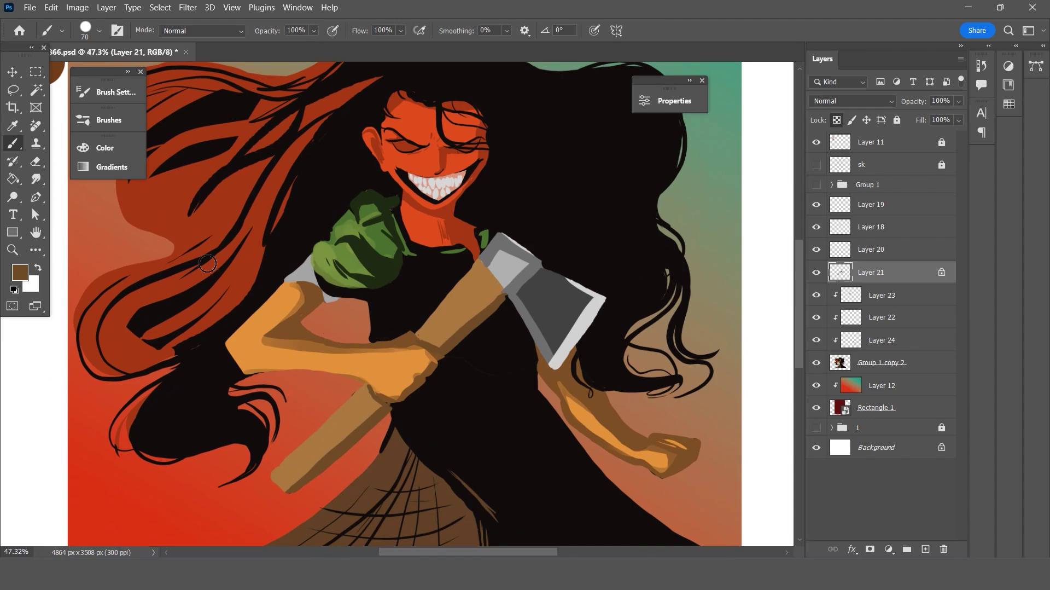
Add a new layer above Group 1 copy 2, clipped to the figure below.
left_click(12, 72)
scroll(328, 273, "up", 1)
scroll(383, 301, "down", 2)
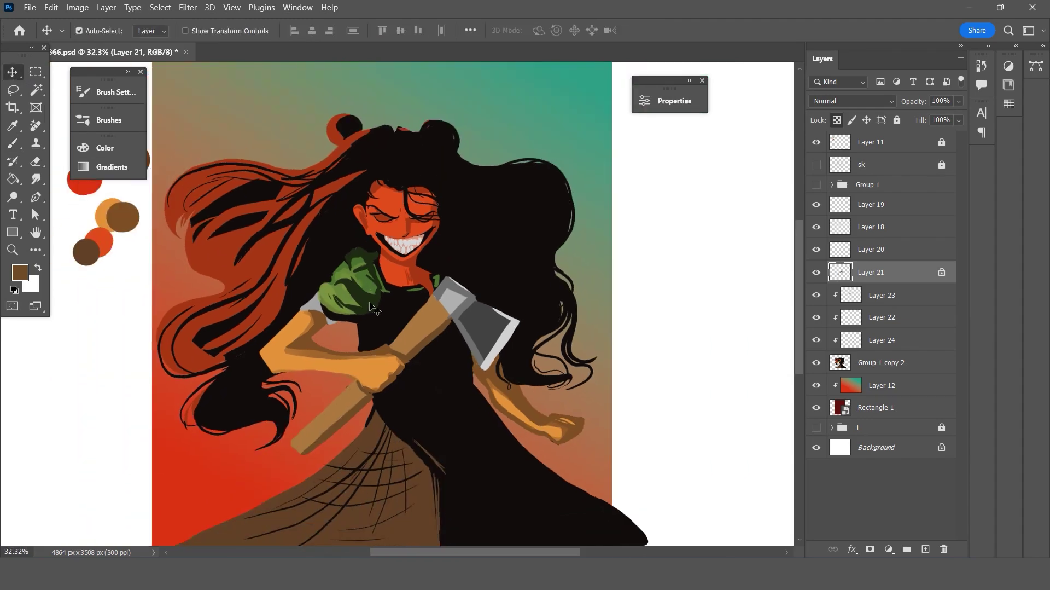
scroll(437, 317, "down", 2)
scroll(499, 333, "up", 1)
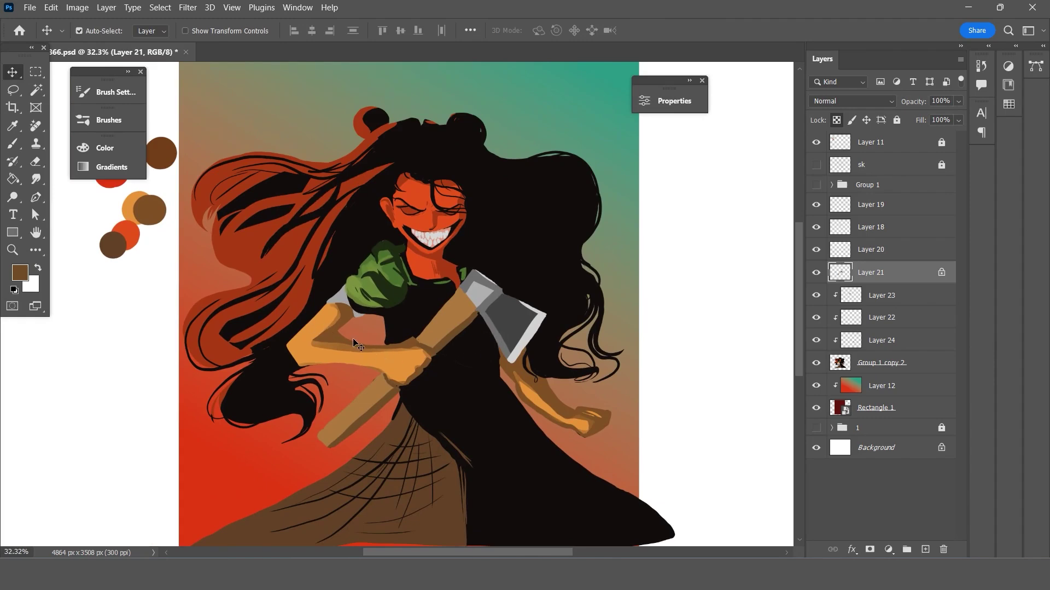
key("super")
key("super")
scroll(304, 353, "up", 1)
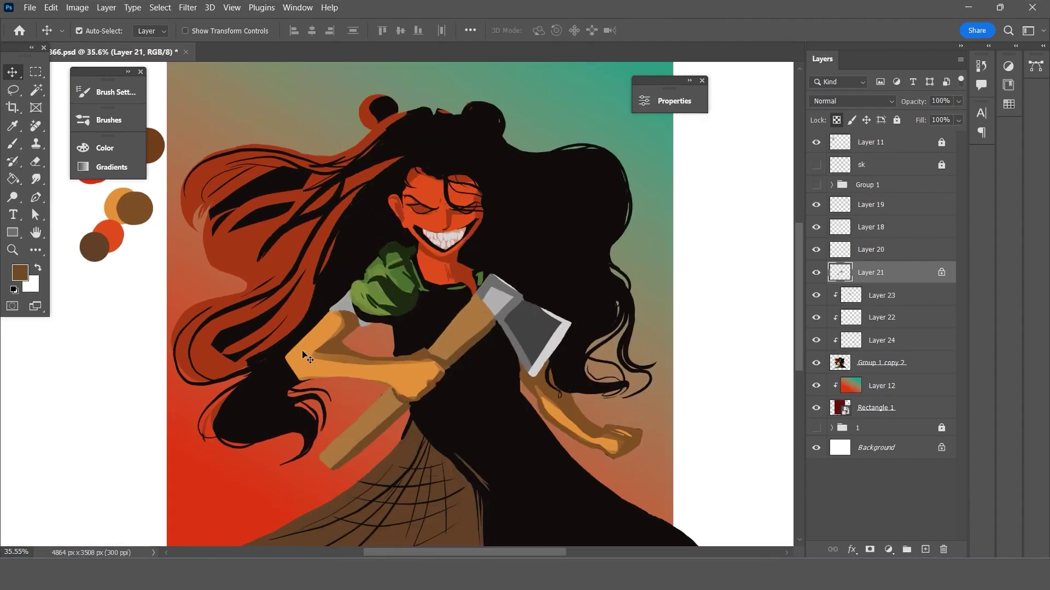
scroll(295, 339, "down", 1)
scroll(281, 313, "up", 2)
scroll(420, 230, "up", 1)
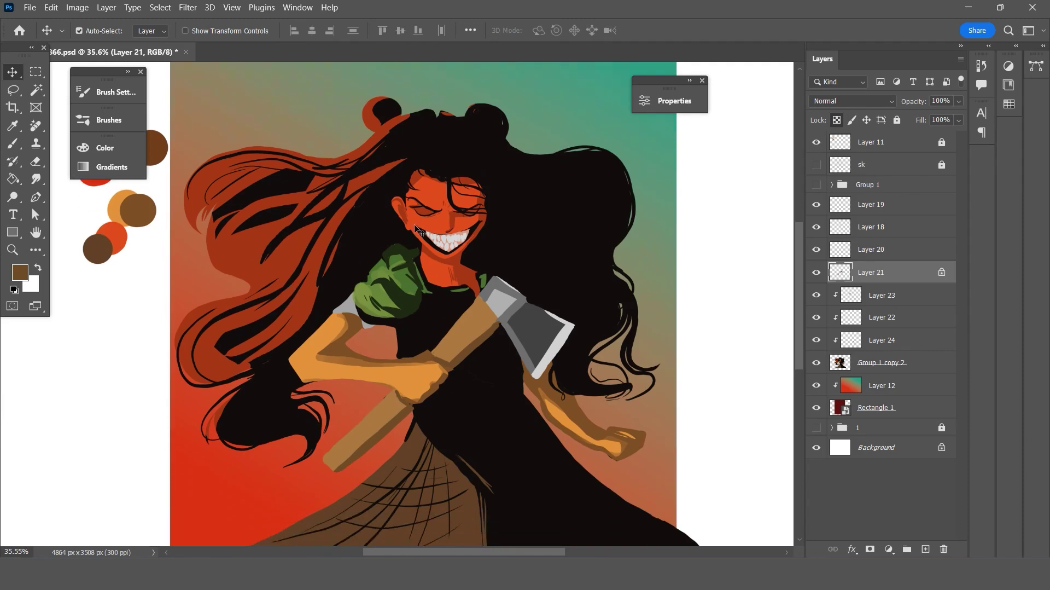
scroll(400, 219, "up", 1)
left_click(519, 209)
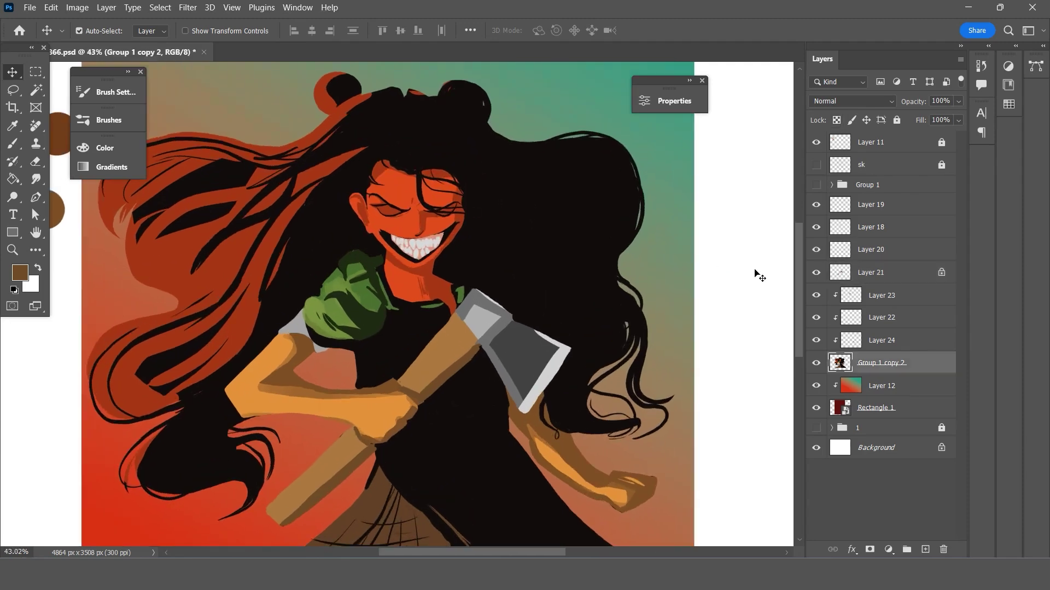
key("alt+bracketright")
key("alt+bracketright")
key("alt+bracketleft")
left_click(884, 367)
left_click(925, 549)
scroll(383, 301, "down", 2)
scroll(382, 301, "up", 1)
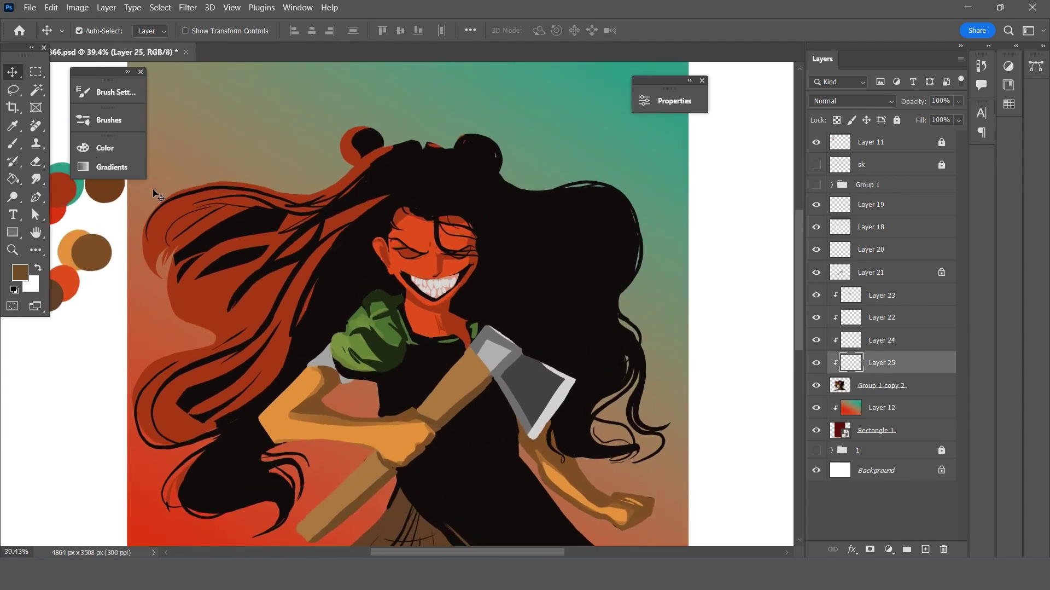
Switch to the Soft Round brush preset.
key("b")
left_click(99, 30)
left_click(126, 244)
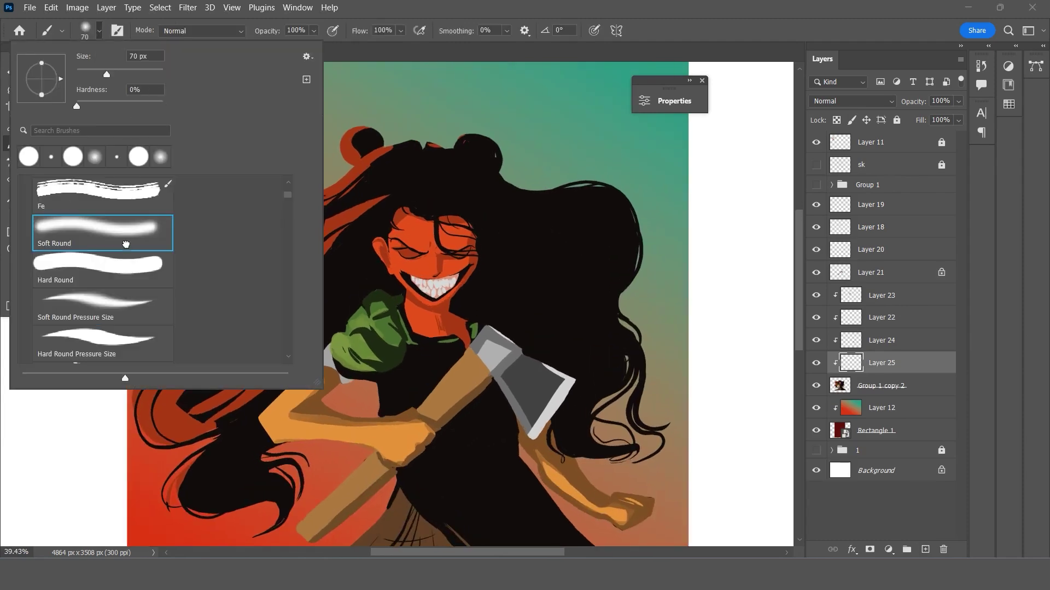
key("Escape")
Try a 400 px teal glow over the bottom-right hair tips, then undo it.
key("i")
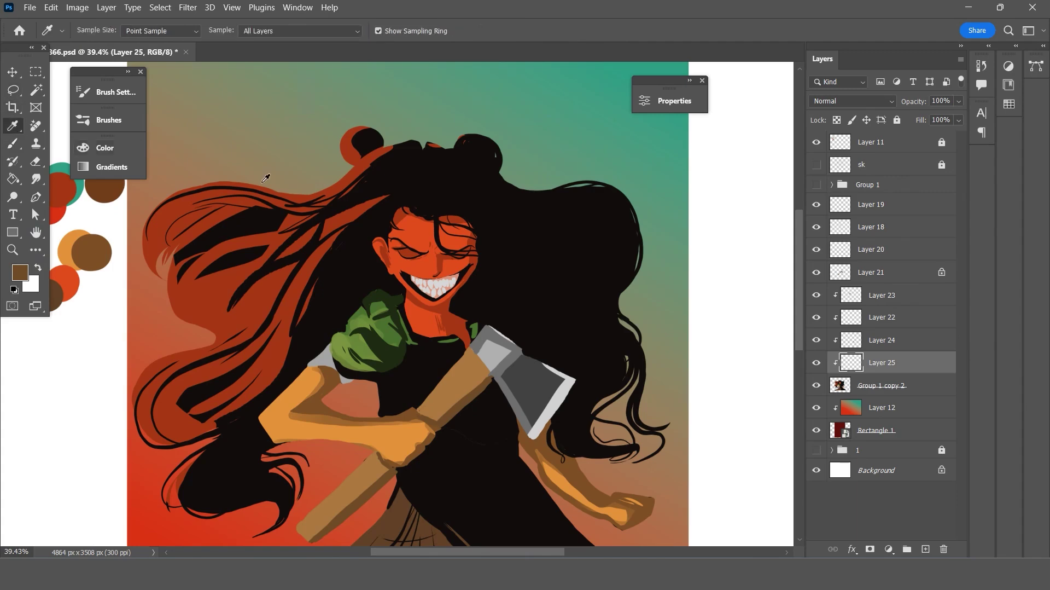
scroll(507, 156, "up", 1)
left_click(567, 170)
scroll(627, 153, "up", 2)
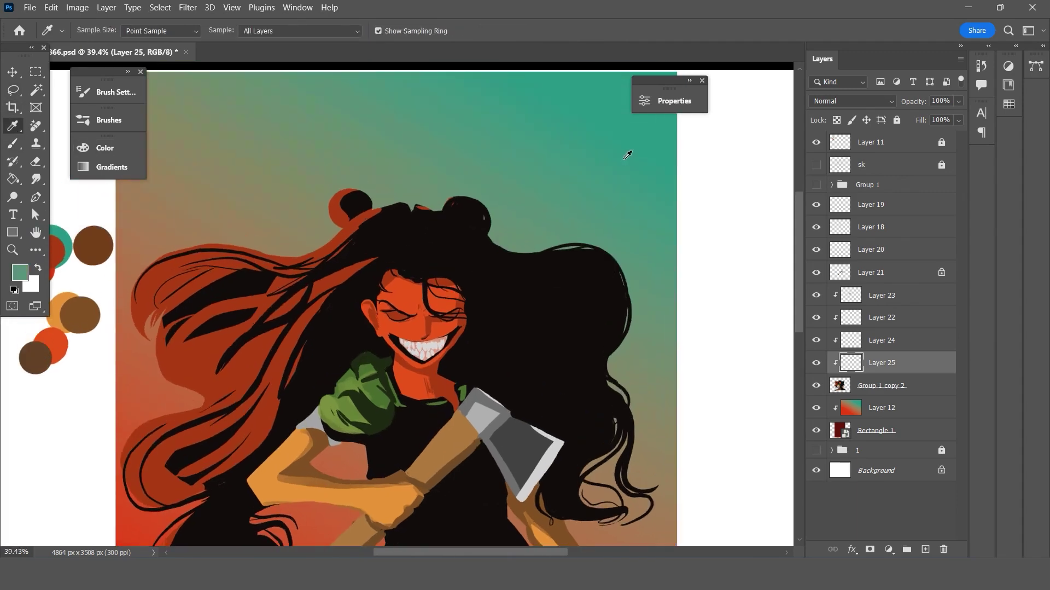
key("b")
key("bracketright")
key("bracketright")
key("bracketright")
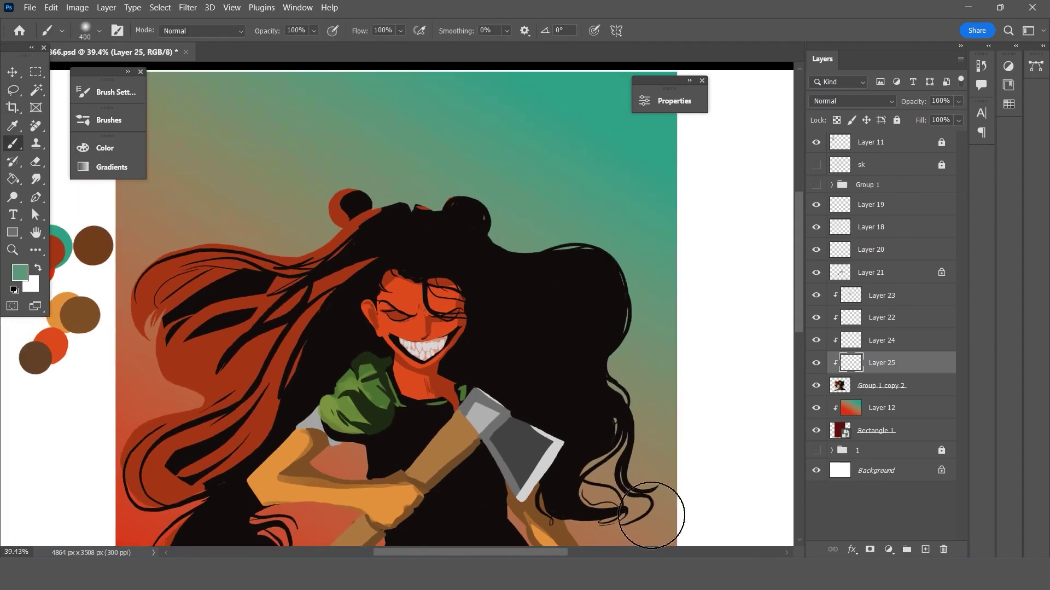
mouse_move(621, 470)
left_mouse_down()
mouse_move(654, 487)
mouse_move(671, 331)
mouse_move(663, 274)
mouse_move(497, 140)
left_mouse_up()
key("ctrl+z")
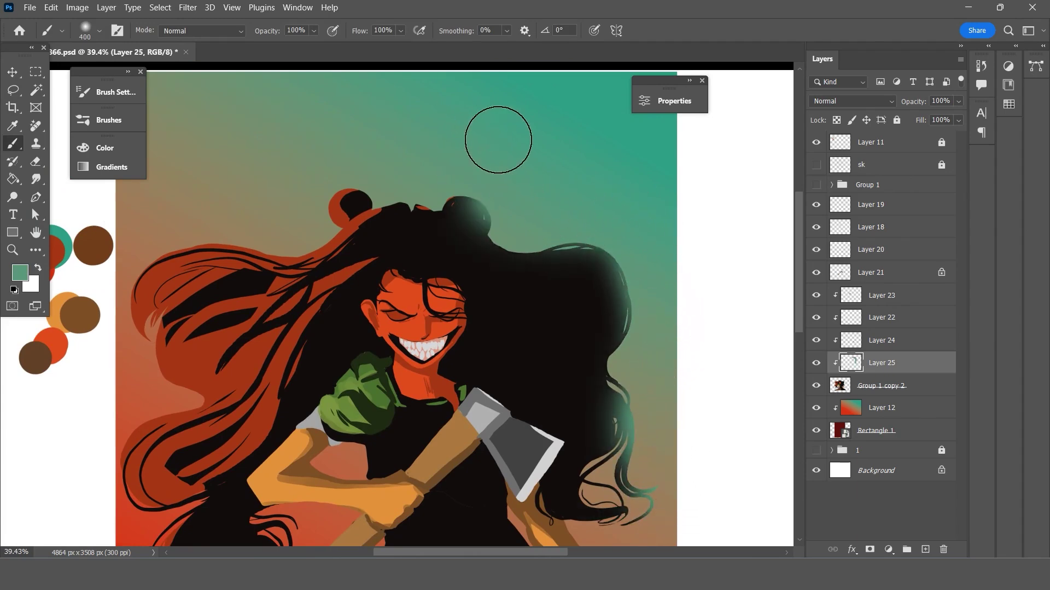
Sample bright red from the lower-left background and paint it over the left hair strands.
scroll(504, 135, "down", 2)
scroll(519, 164, "up", 1)
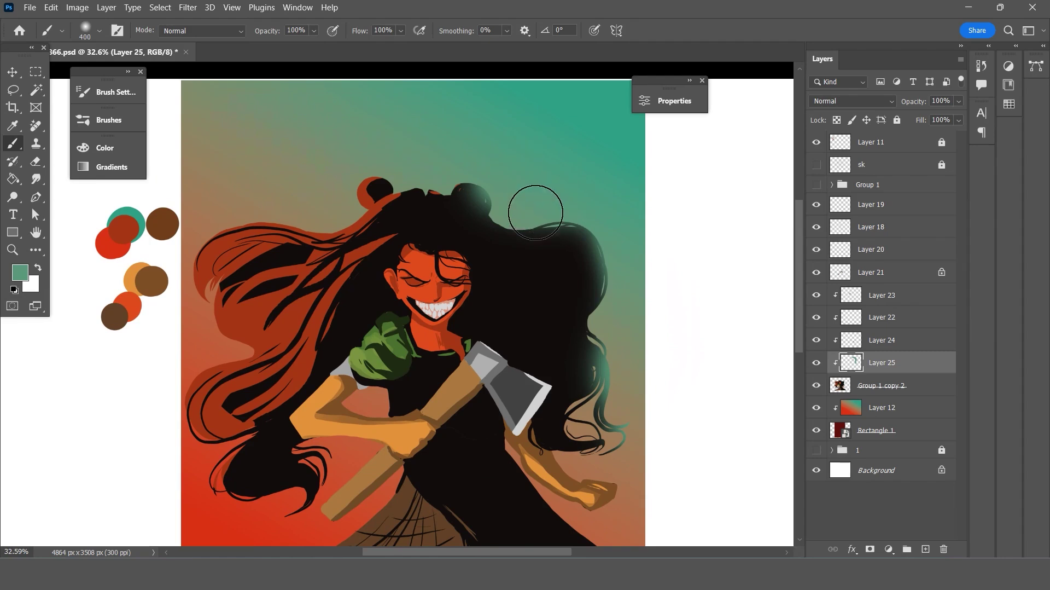
key("i")
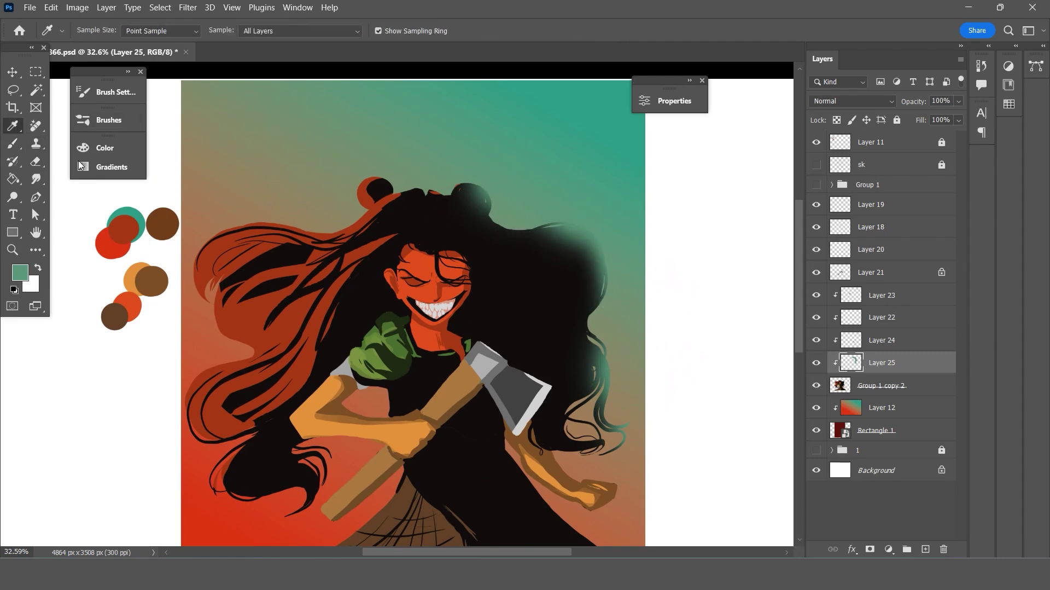
left_click(243, 312)
left_click(185, 491)
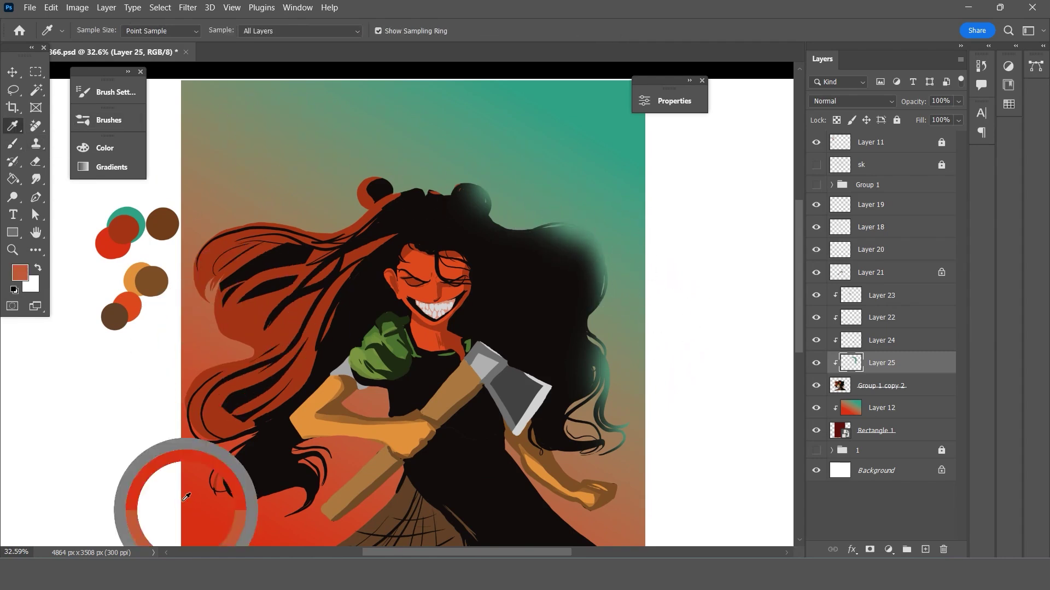
key("b")
left_click_drag(225, 385, 234, 208)
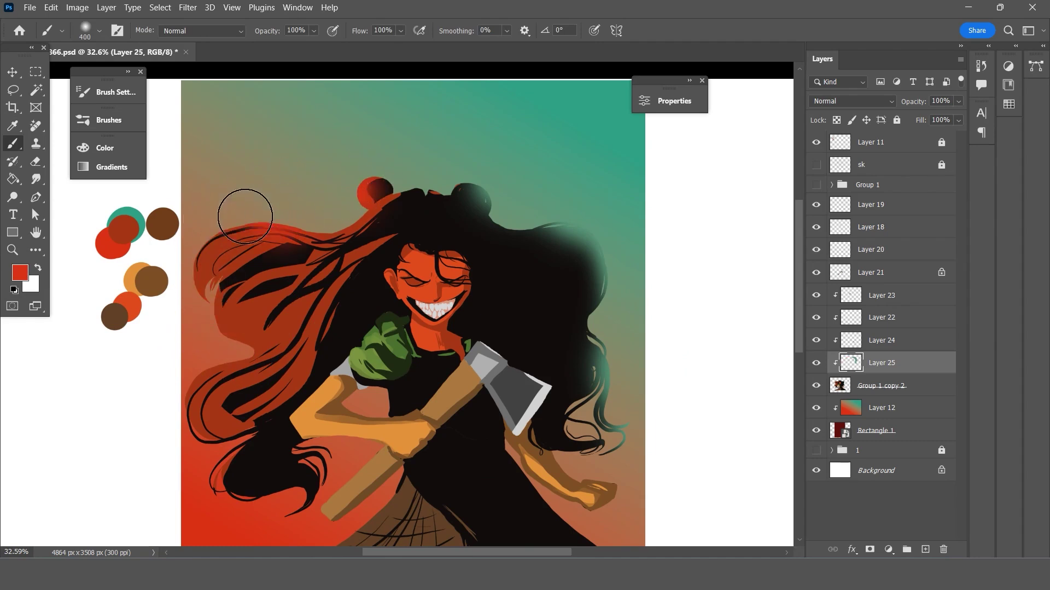
left_click_drag(157, 363, 219, 432)
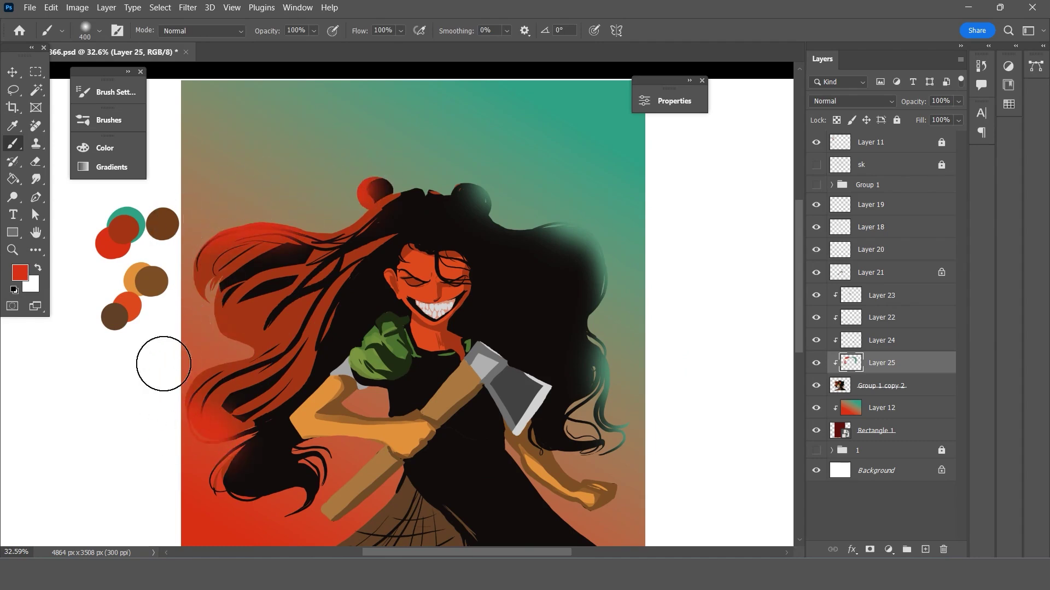
left_click_drag(210, 323, 182, 402)
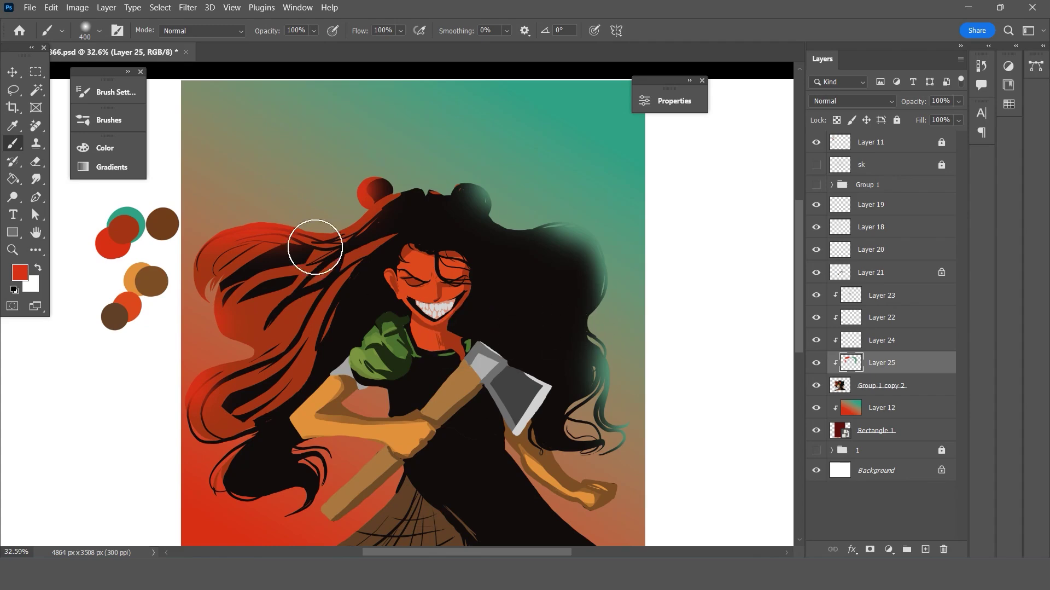
key("i")
scroll(408, 192, "down", 2)
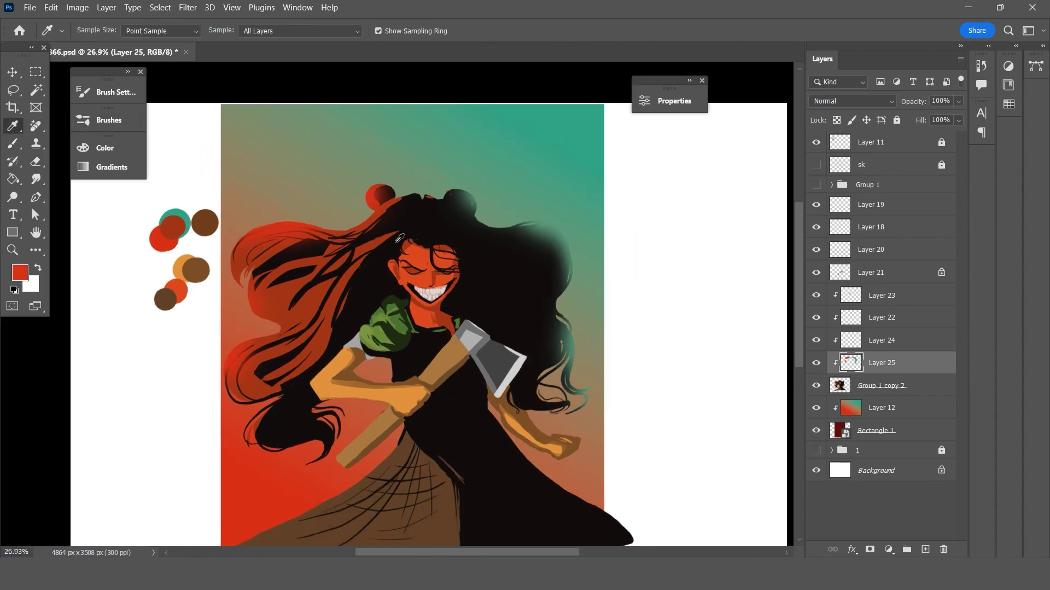
scroll(435, 255, "up", 1)
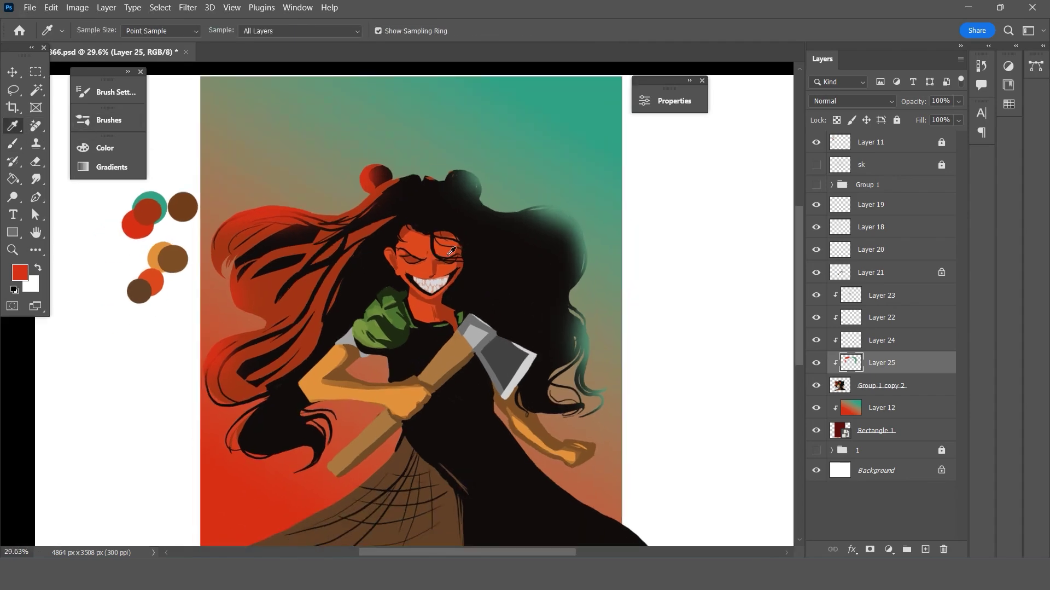
scroll(452, 250, "up", 2)
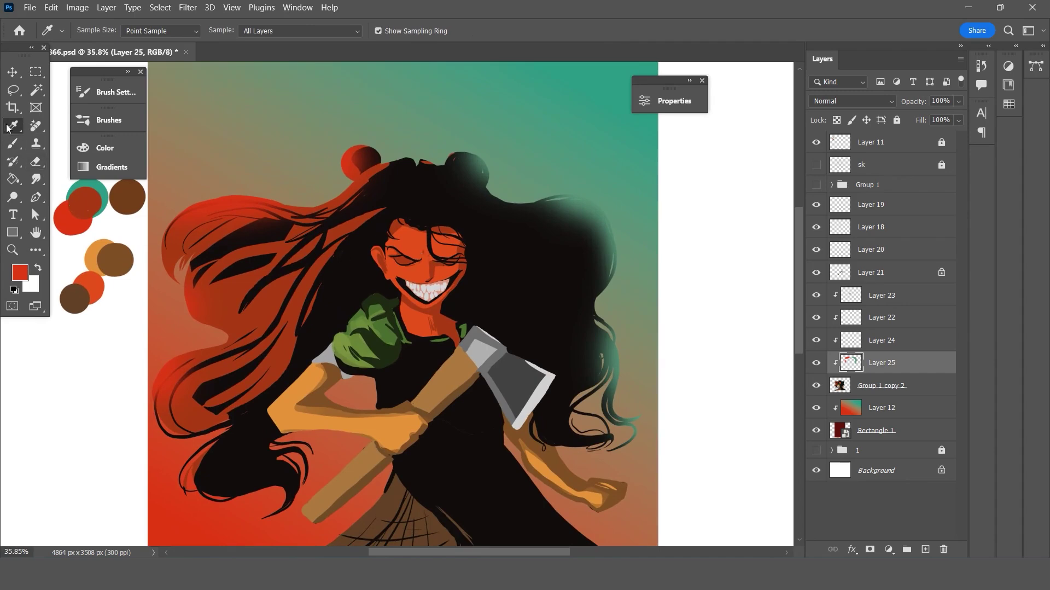
Sample the background teal, lighten it, and paint a soft glow on the hair's top-right edge.
left_click(616, 141)
left_click(20, 271)
left_click(562, 308)
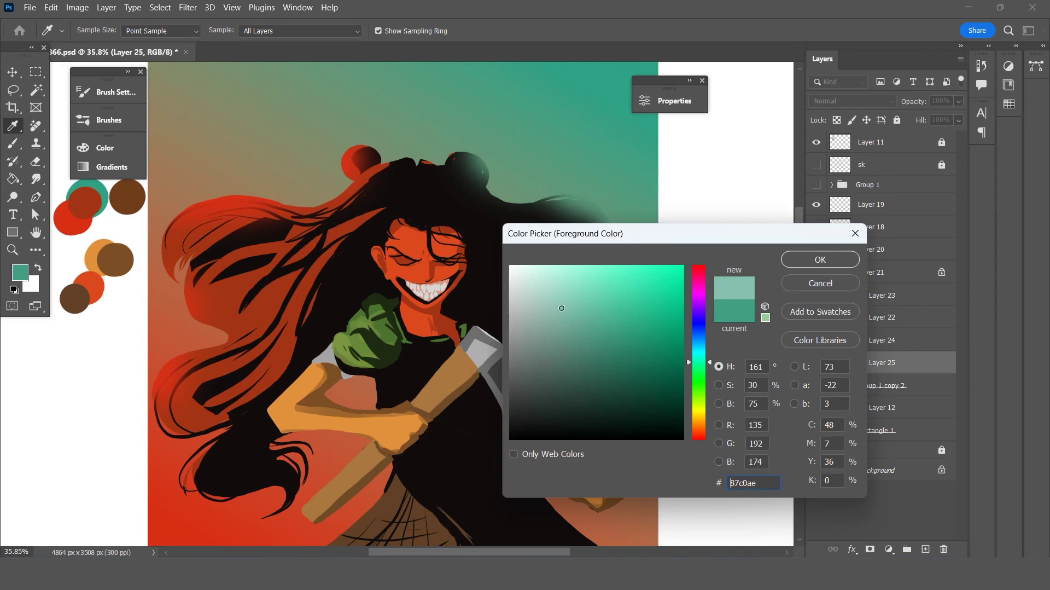
left_click(820, 260)
key("b")
left_click_drag(643, 263, 621, 199)
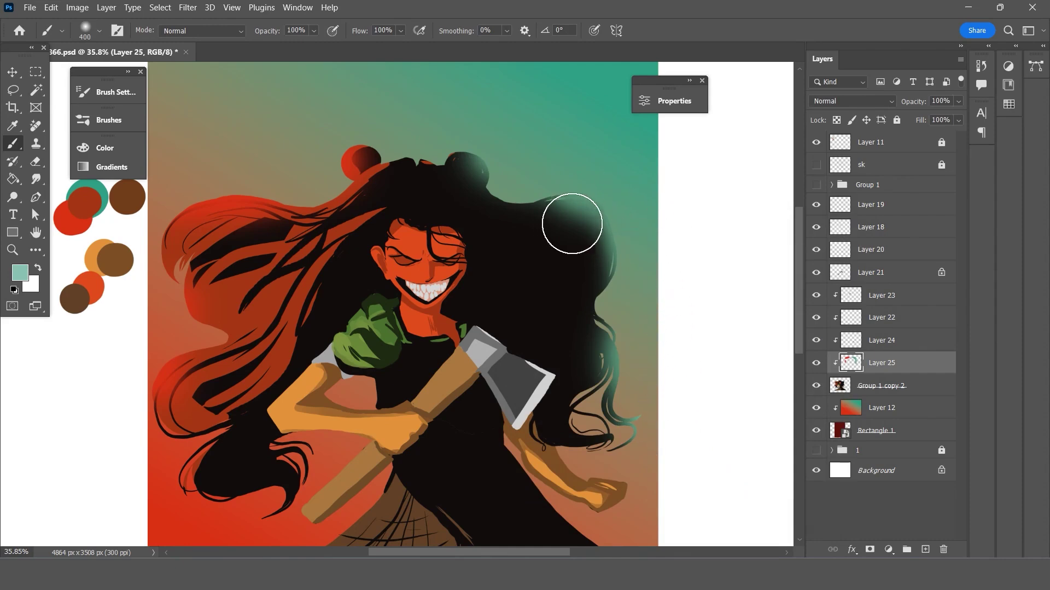
Switch to the Hard Round Pressure Size brush and test a thin teal line.
left_click(91, 34)
left_click(103, 298)
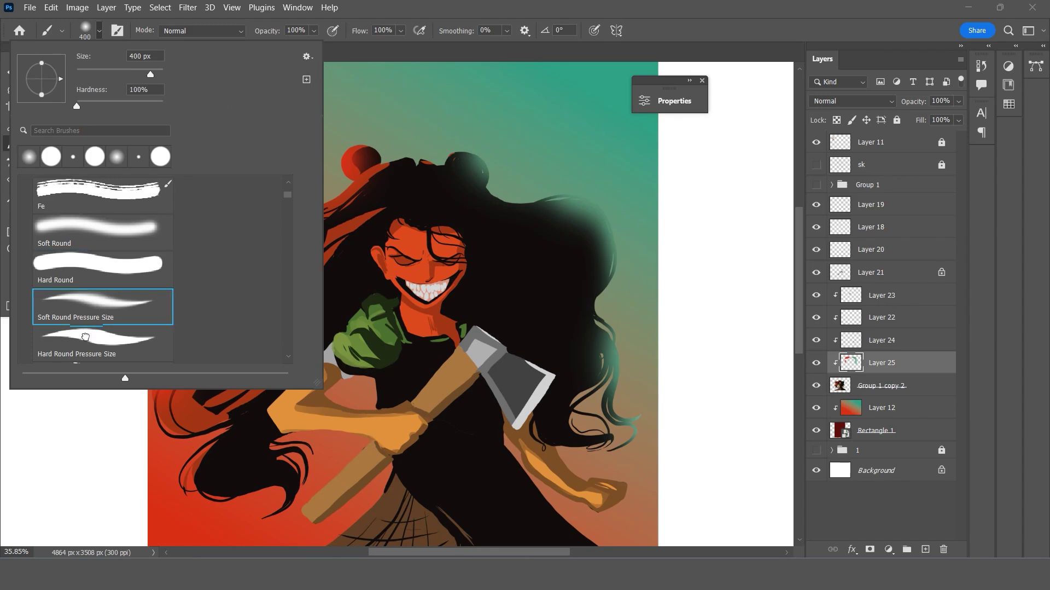
left_click(103, 342)
key("Return")
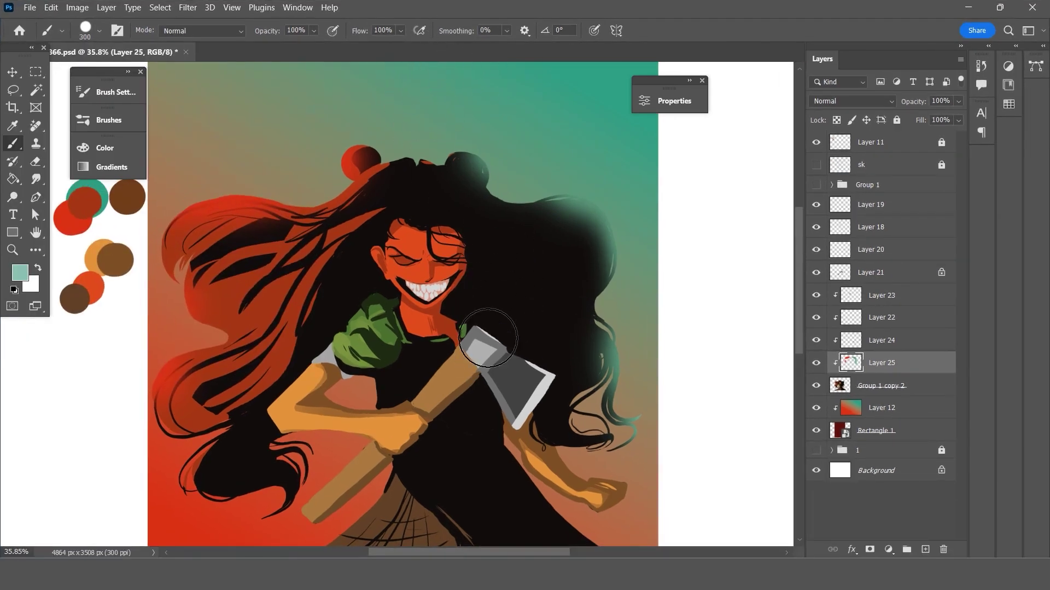
left_click_drag(509, 255, 547, 344)
key("ctrl+z")
Paint deeper teal rim light on the hair's top edge, bun, right edge and lower curls.
key("i")
left_click(634, 185)
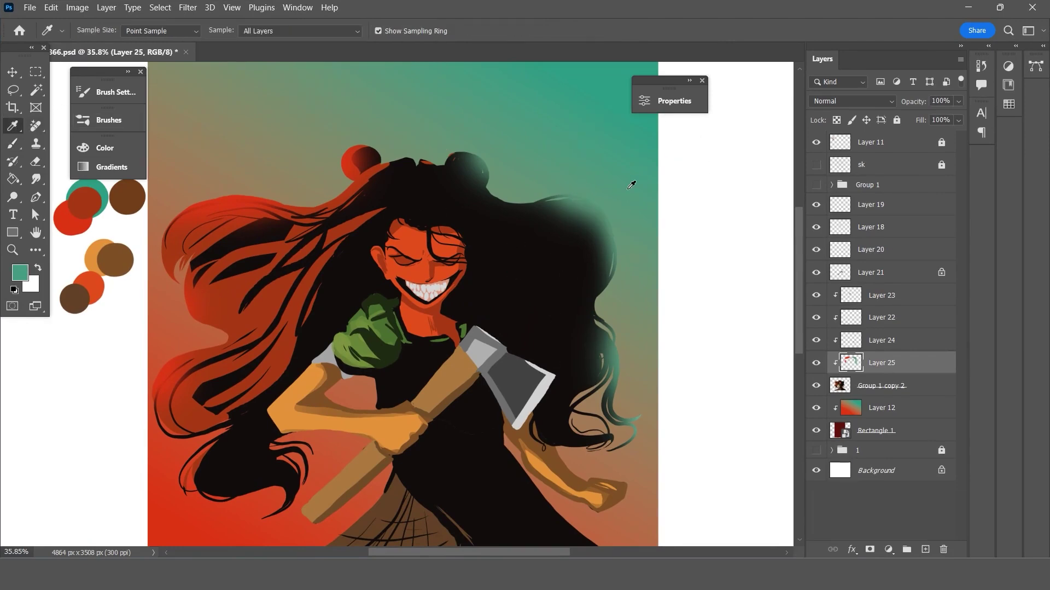
key("b")
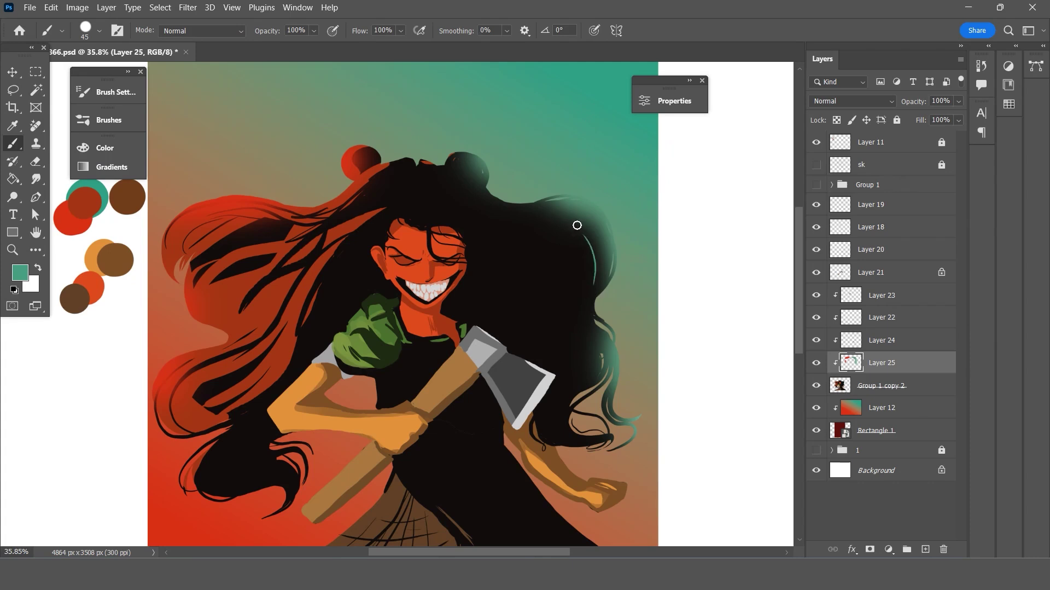
left_click_drag(550, 199, 495, 203)
left_click_drag(473, 160, 484, 175)
mouse_move(608, 249)
left_mouse_down()
mouse_move(604, 290)
mouse_move(569, 311)
left_mouse_up()
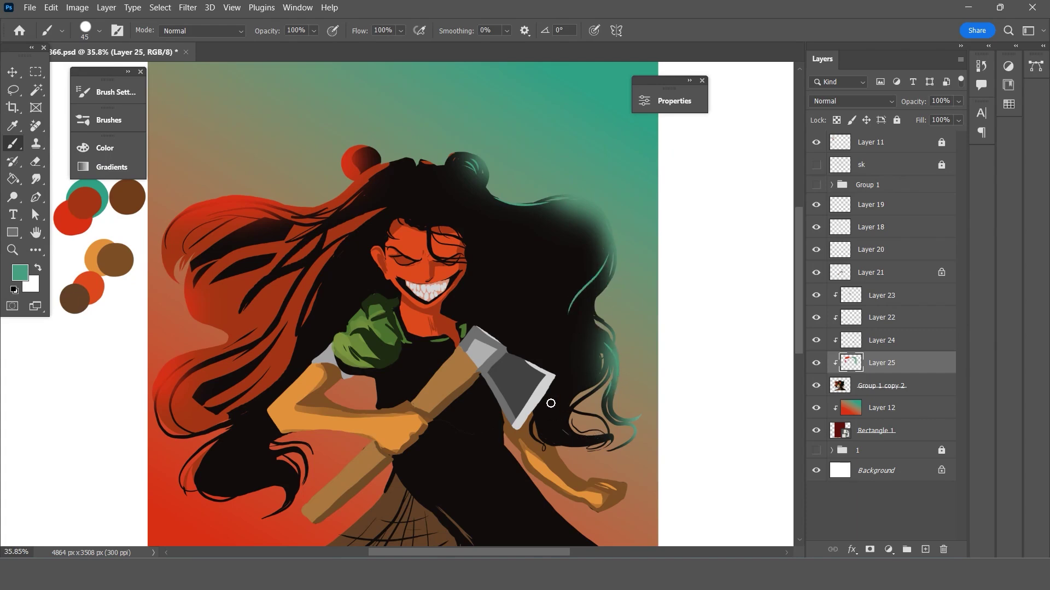
left_click_drag(571, 396, 607, 427)
left_click_drag(601, 350, 605, 369)
Scroll around the canvas to review the teal rim light on the hair.
scroll(669, 293, "down", 3, "alt")
scroll(641, 300, "down", 1)
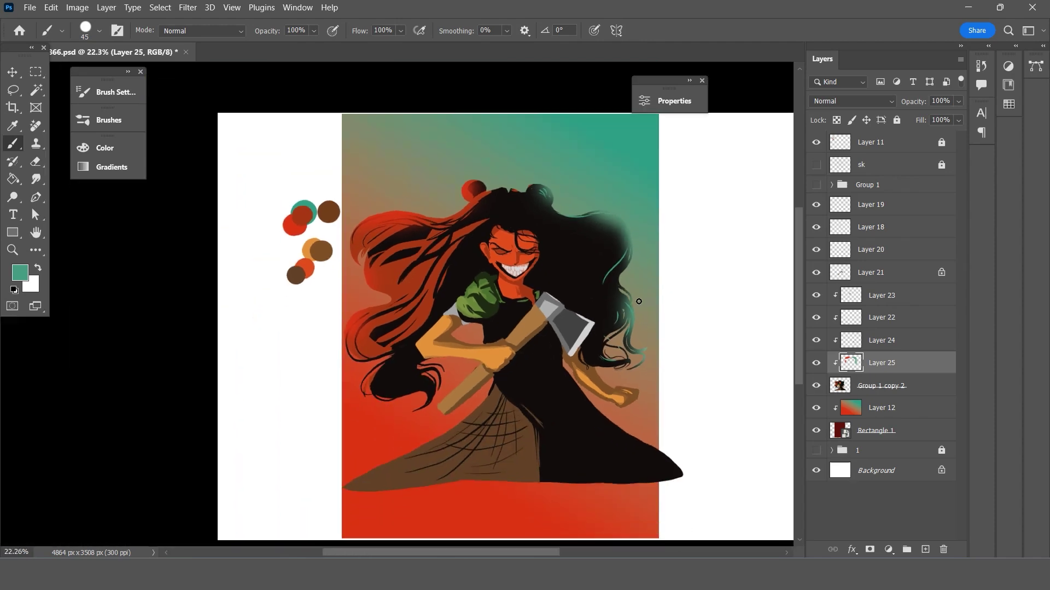
key("super")
key("Escape")
scroll(542, 377, "up", 2, "alt")
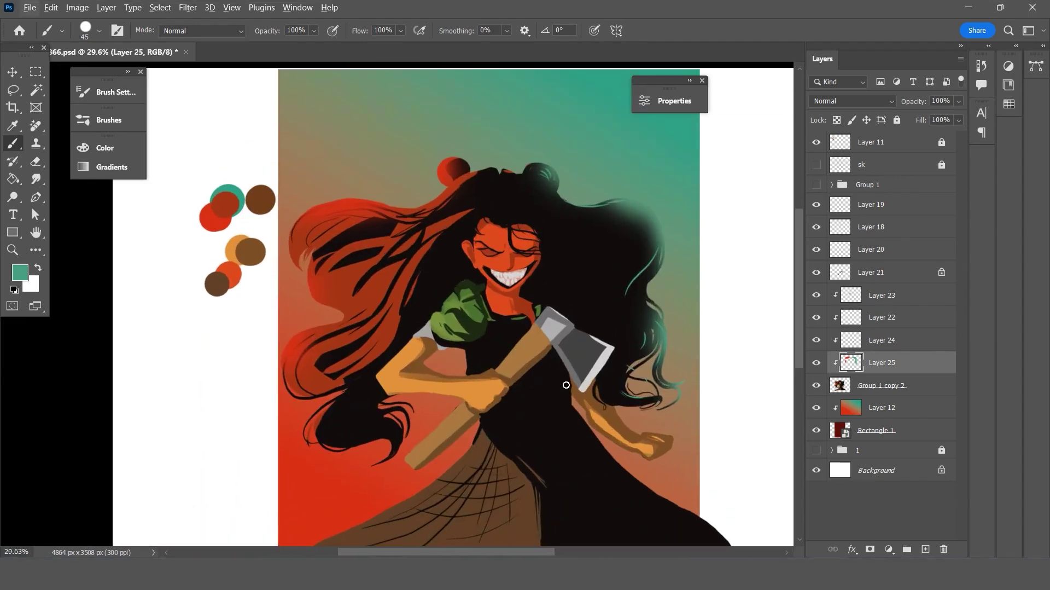
scroll(566, 384, "down", 1, "alt")
scroll(560, 367, "up", 1, "alt")
scroll(589, 353, "up", 1, "alt")
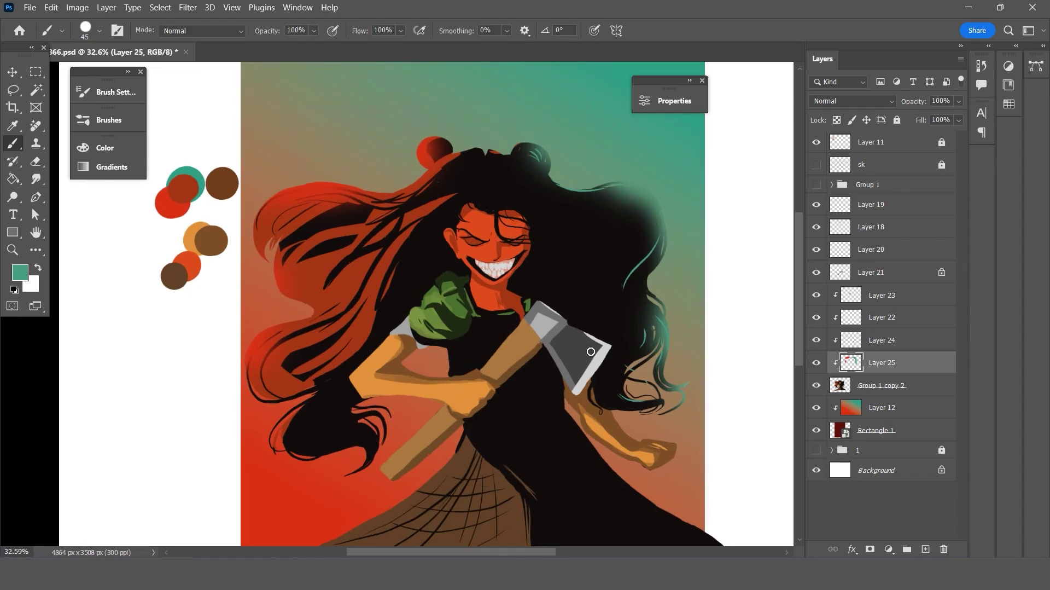
scroll(550, 311, "up", 1, "alt")
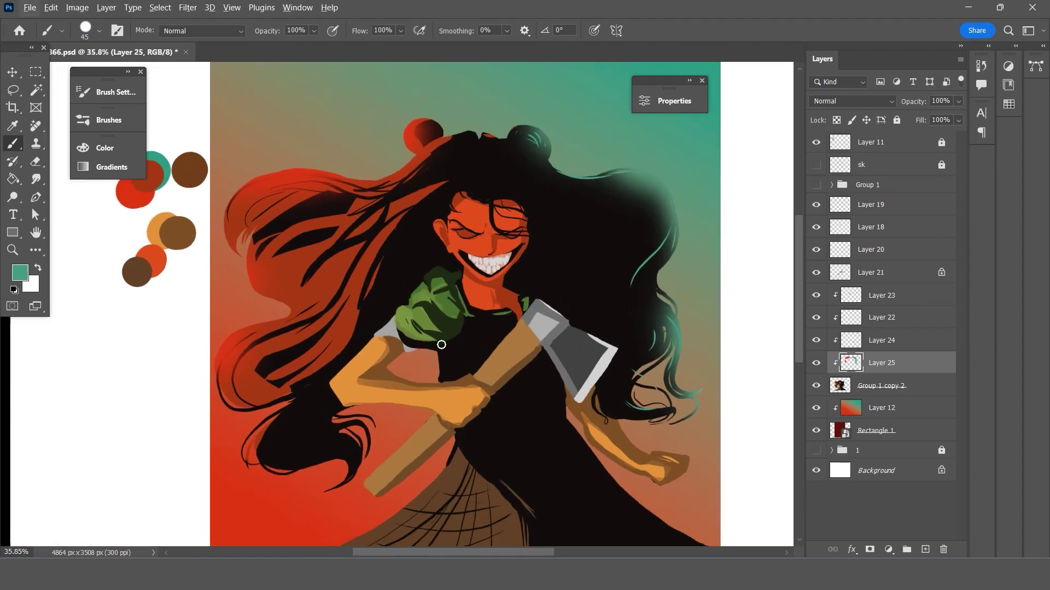
scroll(394, 391, "up", 1, "alt")
key("v")
scroll(300, 338, "up", 1, "alt")
Select the Group 1 copy 2 arm layer and add a new Layer 26 clipped to it.
scroll(301, 338, "up", 1, "alt")
left_click(355, 407)
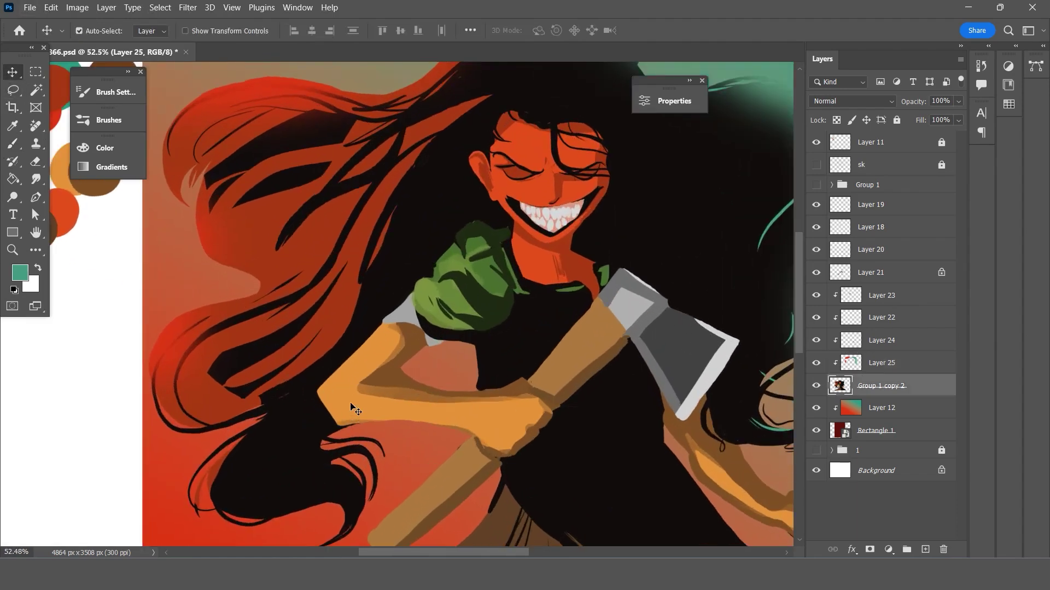
scroll(514, 424, "up", 1, "alt")
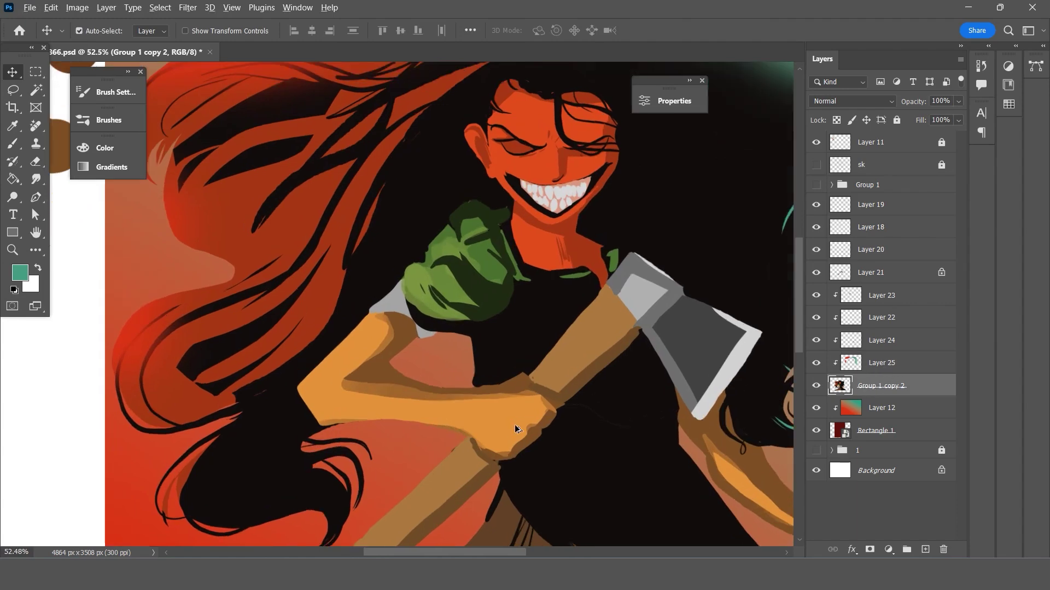
scroll(520, 395, "up", 1, "alt")
scroll(546, 390, "up", 1, "alt")
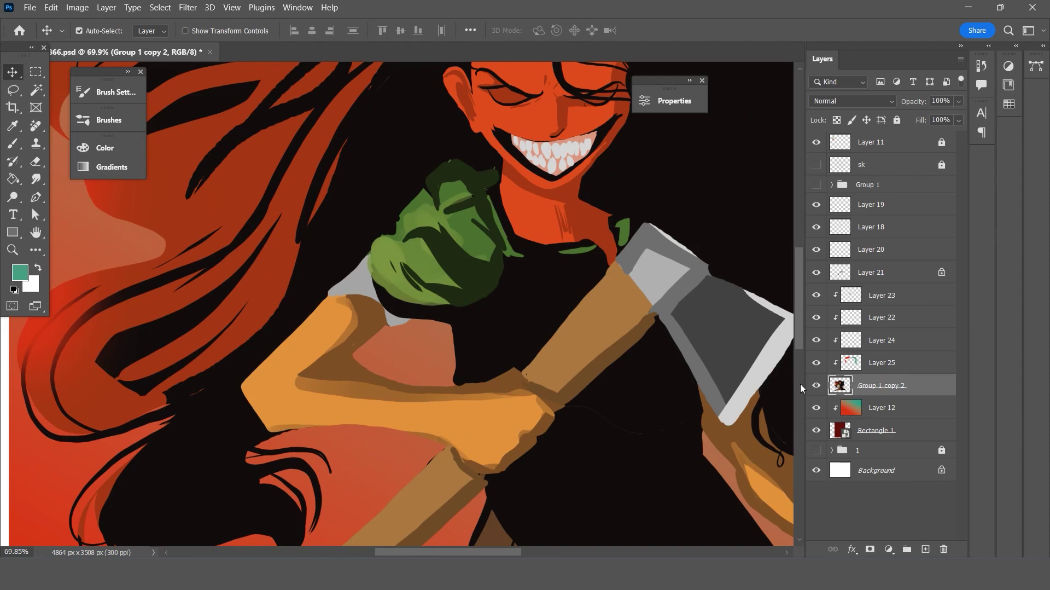
left_click(816, 385, "alt")
left_click(923, 548)
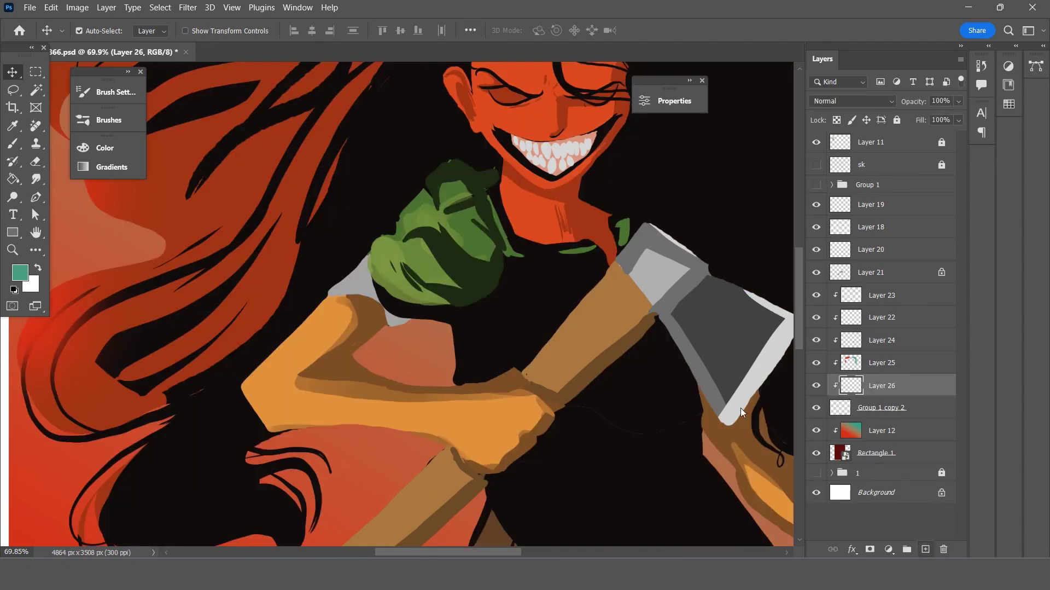
key("i")
Sample brown from the arm and paint thin 10 px shading along its upper and lower edges.
left_click(463, 404)
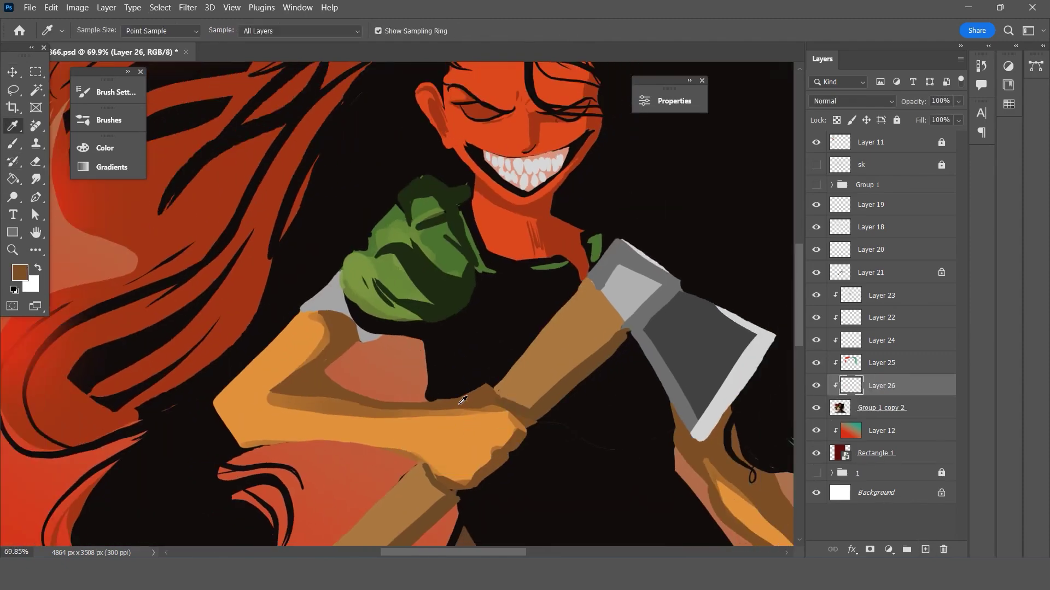
key("b")
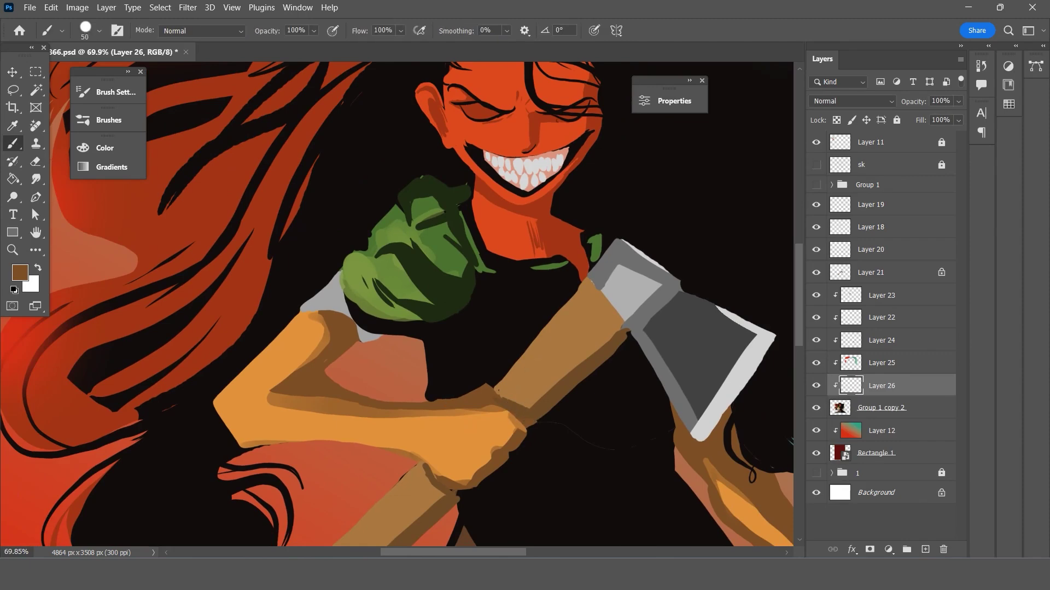
key("bracketleft")
key("bracketleft")
key("bracketleft")
left_click_drag(342, 401, 487, 403)
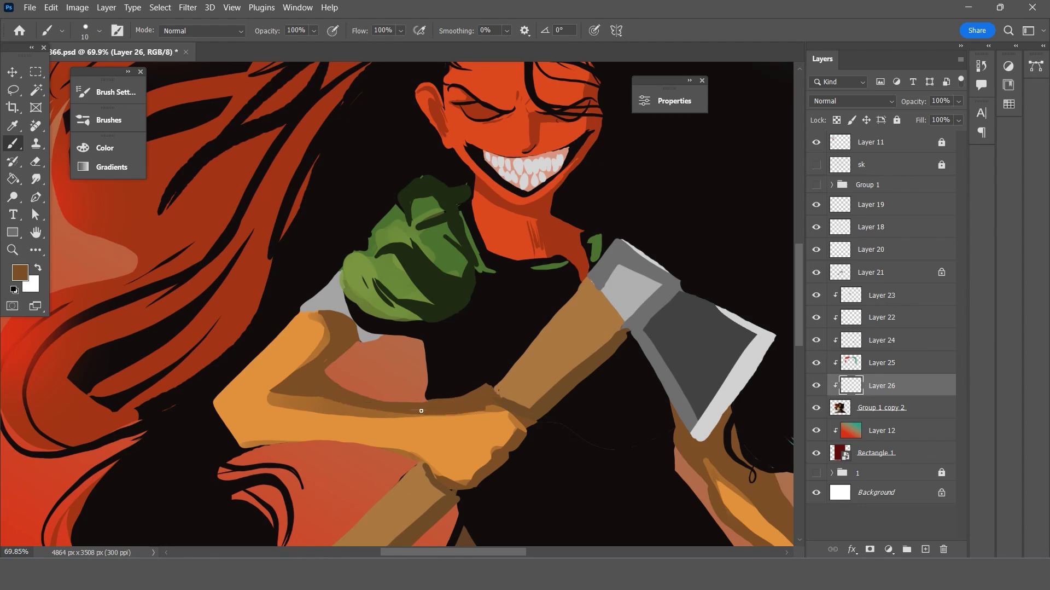
left_click_drag(343, 403, 293, 397)
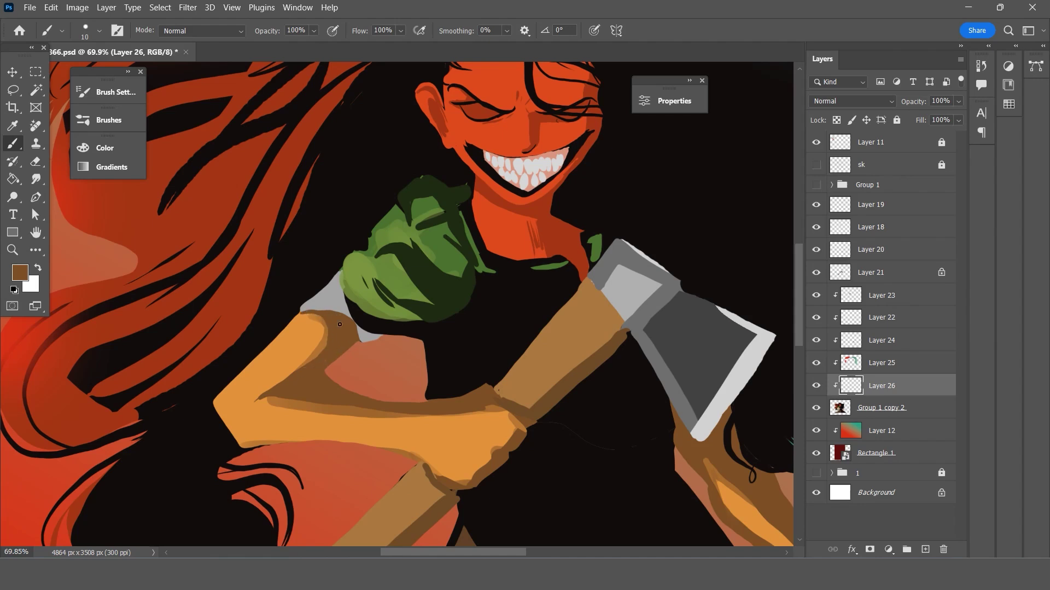
mouse_move(340, 414)
left_mouse_down()
mouse_move(432, 417)
mouse_move(306, 404)
left_mouse_up()
key("ctrl+z")
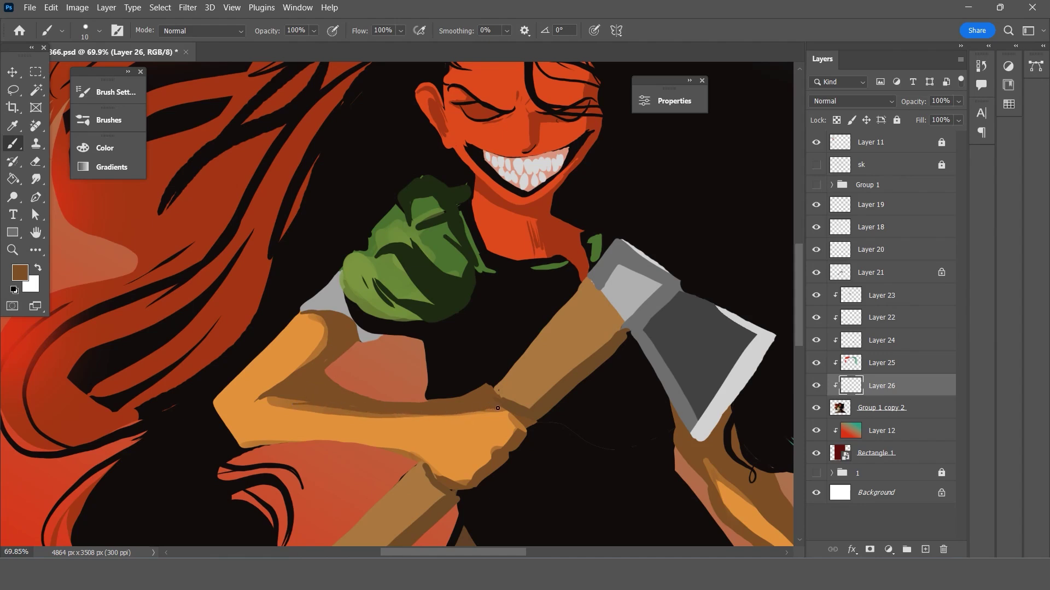
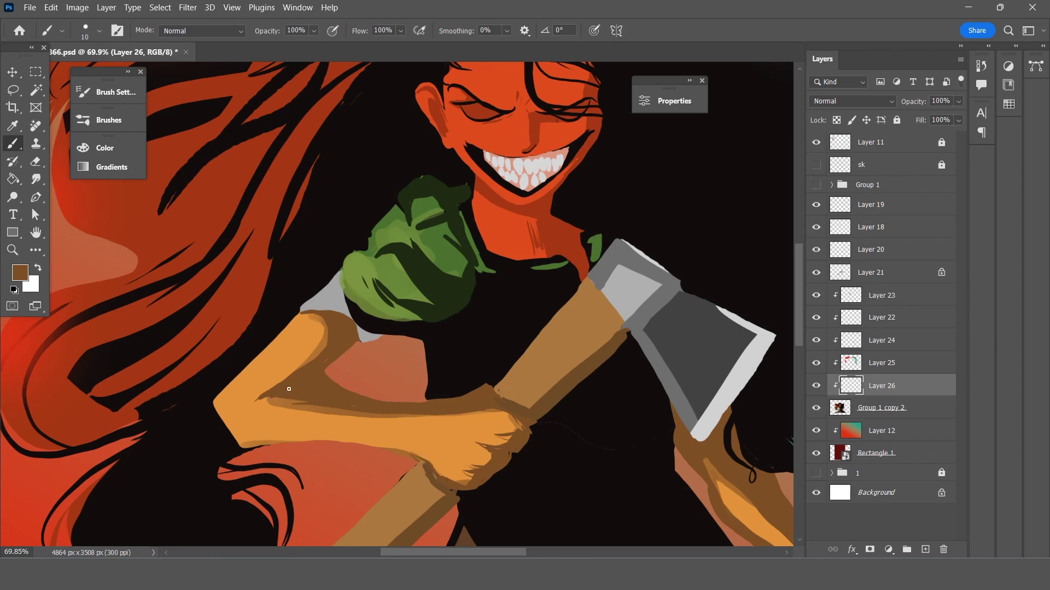
Extend the brown shadow along the upper edge of the arm holding the axe.
left_click_drag(328, 343, 312, 357)
scroll(369, 320, "down", 5)
scroll(569, 366, "up", 3)
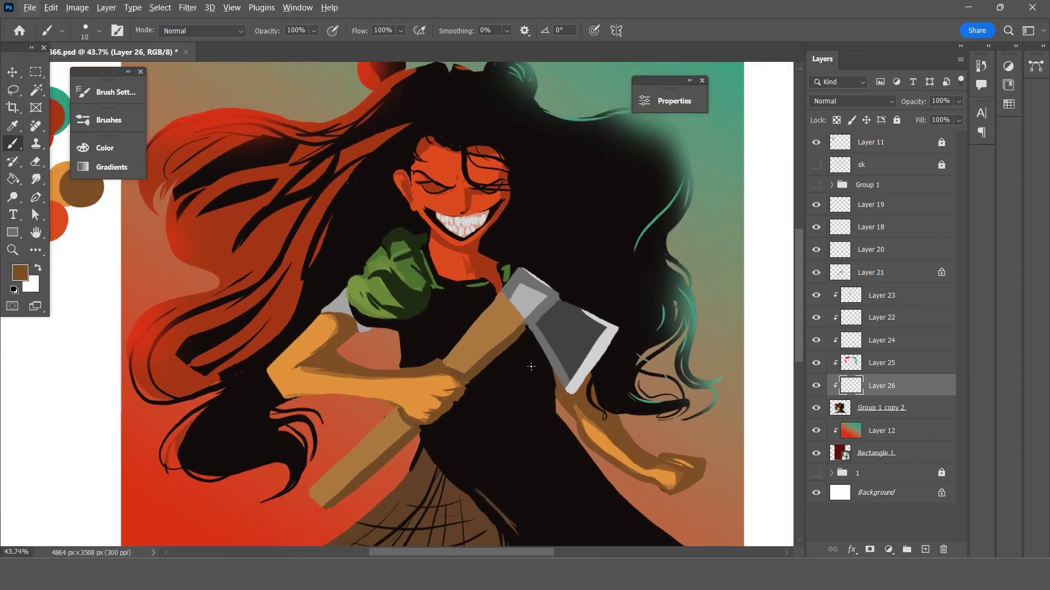
scroll(531, 366, "down", 2)
scroll(653, 389, "up", 3)
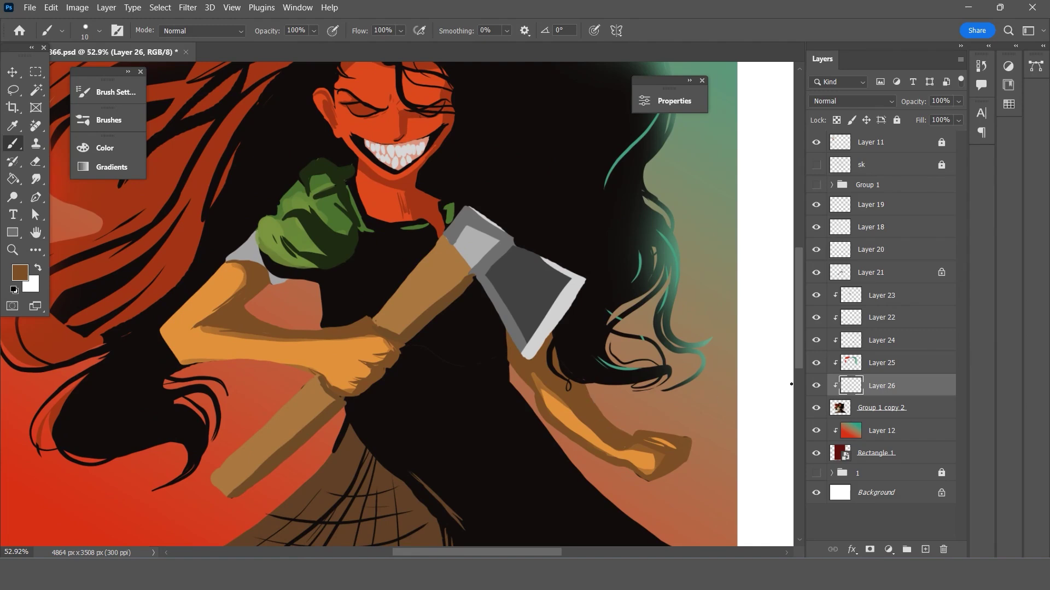
Select Group 1 copy 2, then sample the orange hand and arm skin tone onto Layer 26.
left_click(847, 411)
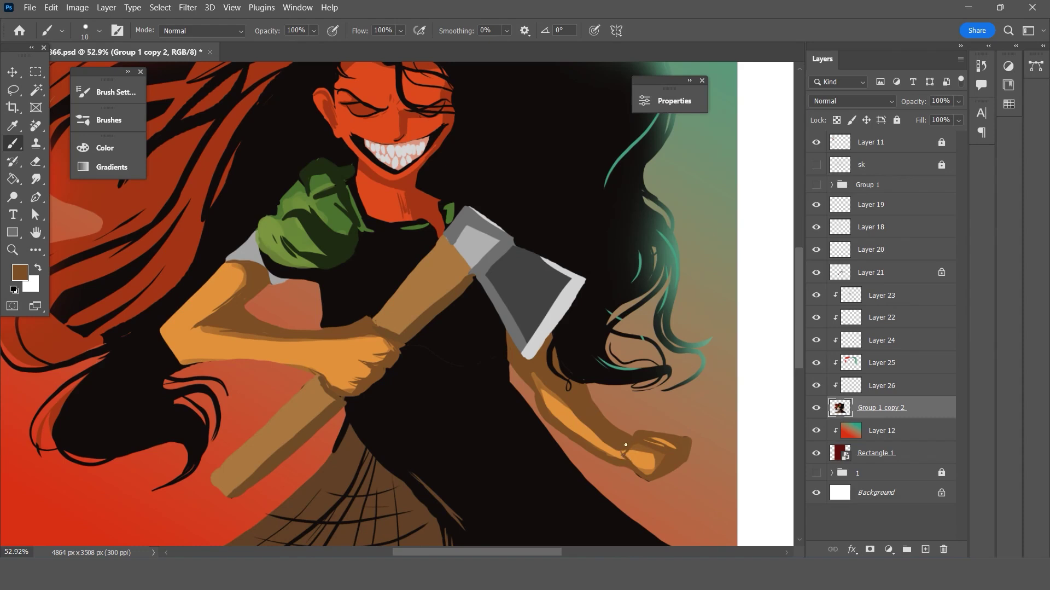
left_click(13, 125)
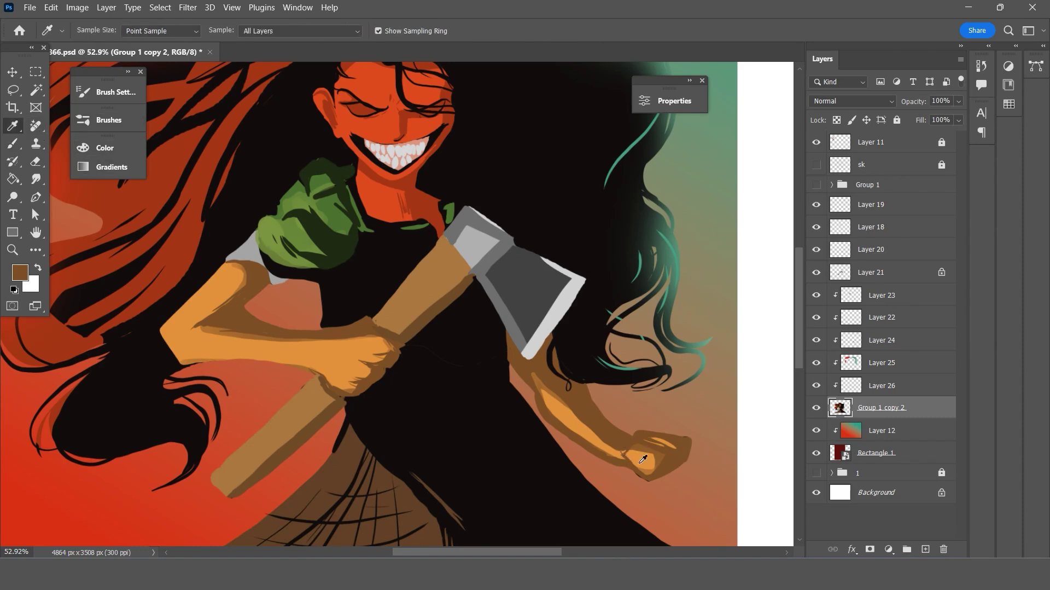
left_click(637, 454)
key("b")
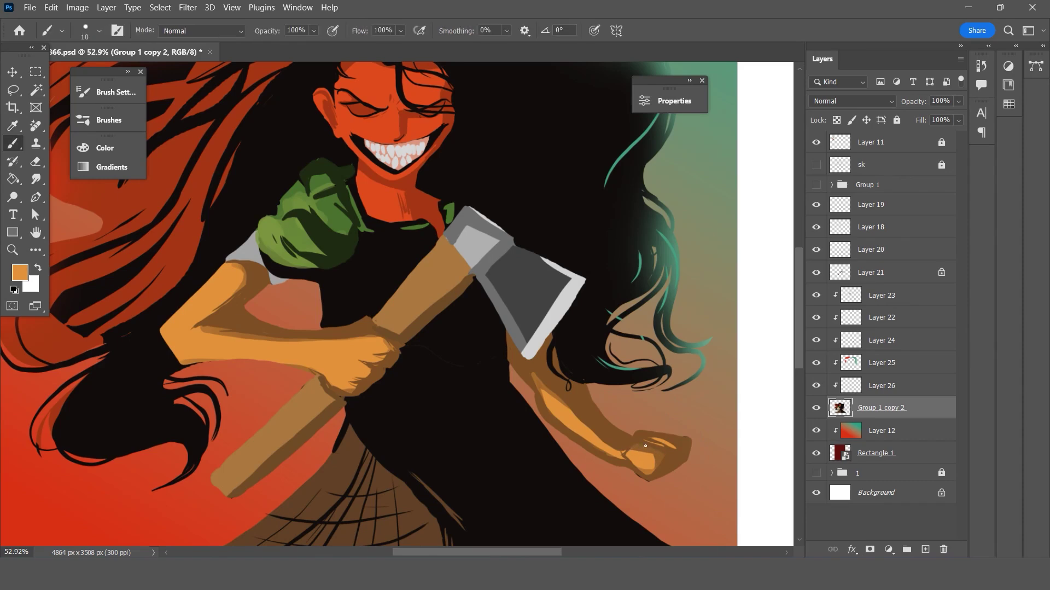
key("i")
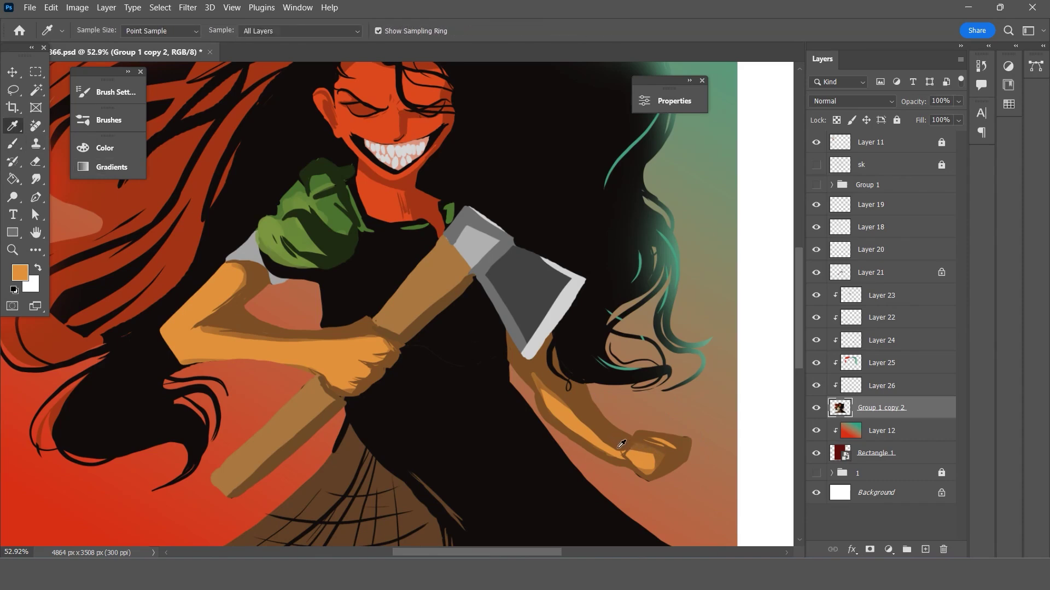
left_click(622, 443)
key("alt+bracketright")
key("b")
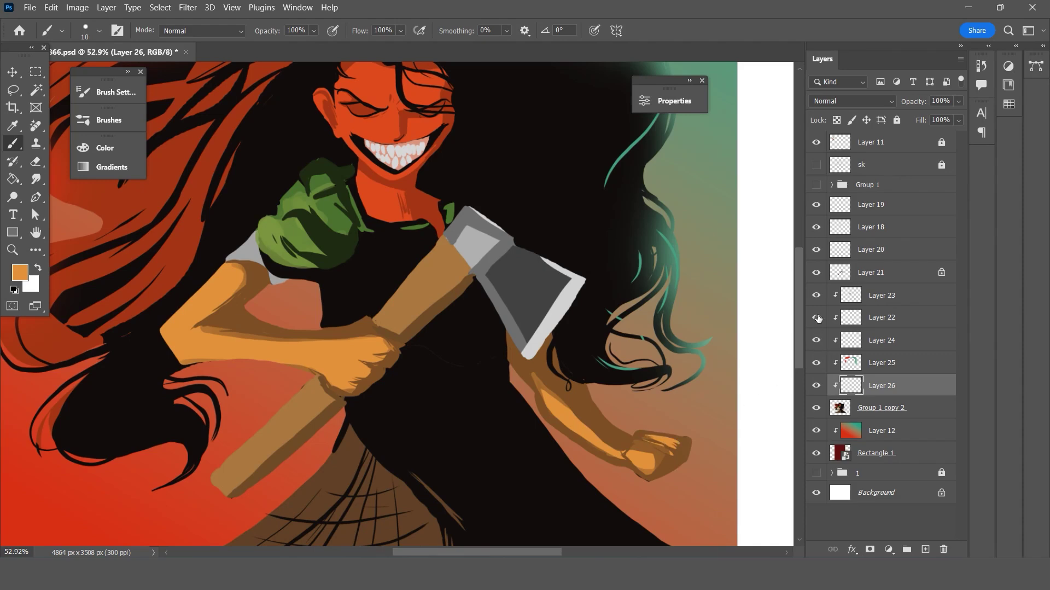
Sample black from the hair and make Group 1 copy 2 the active layer.
scroll(602, 383, "down", 3)
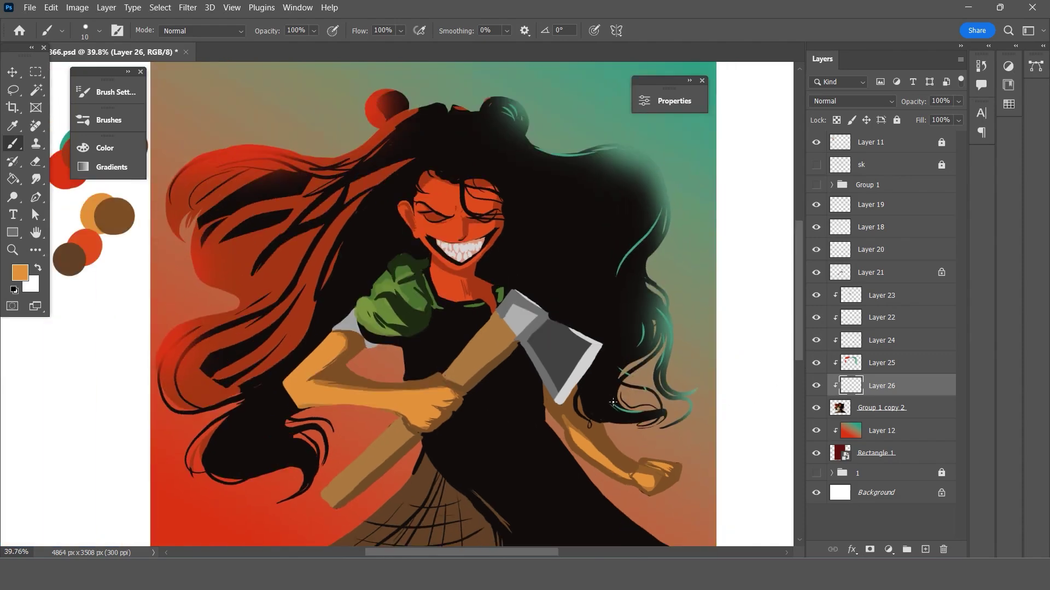
scroll(520, 410, "down", 2)
scroll(510, 433, "up", 1)
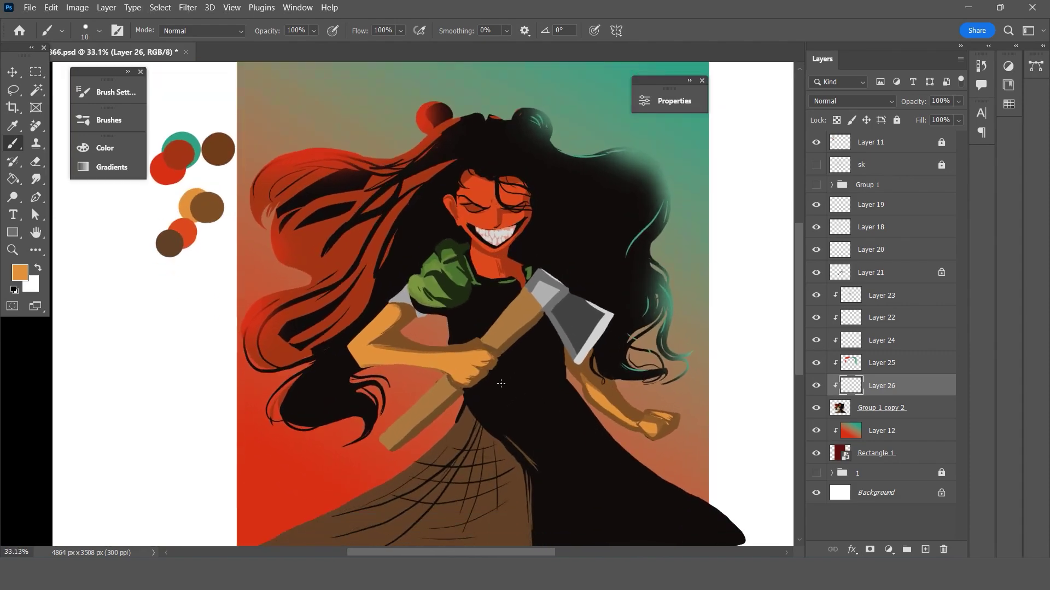
scroll(393, 379, "up", 1)
scroll(393, 379, "up", 2)
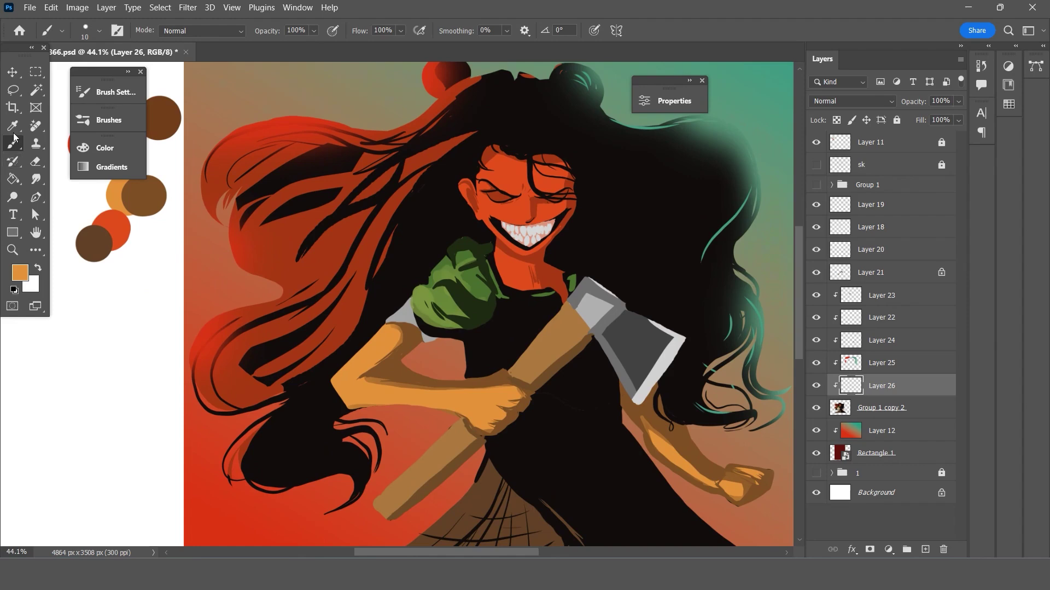
key("i")
left_click(313, 455)
key("b")
left_click(845, 407)
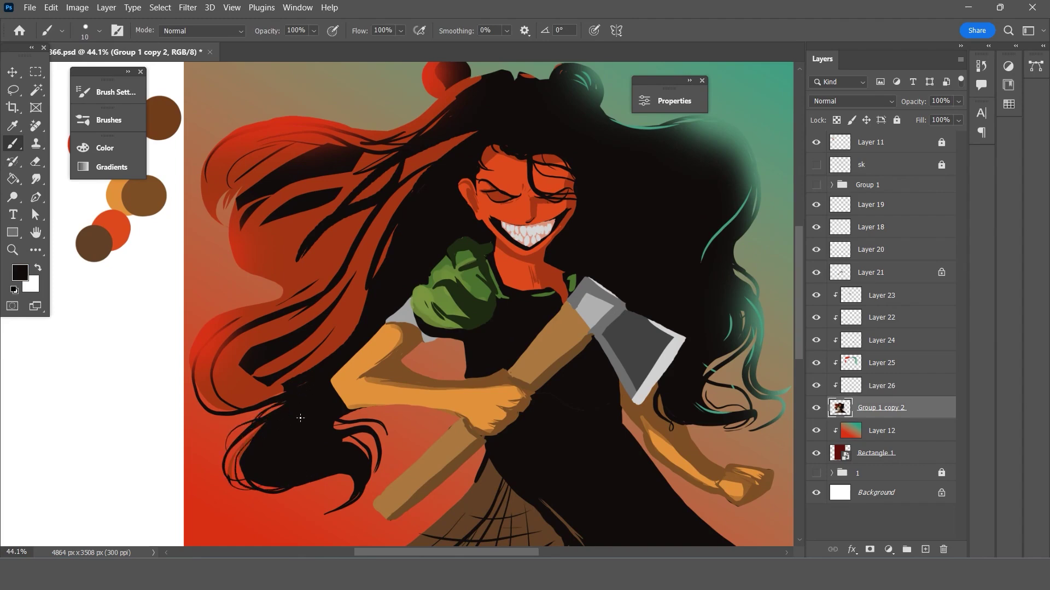
Paint thin black strands across the red hair, redoing strokes in the lower and upper-left areas.
left_click_drag(392, 247, 383, 261)
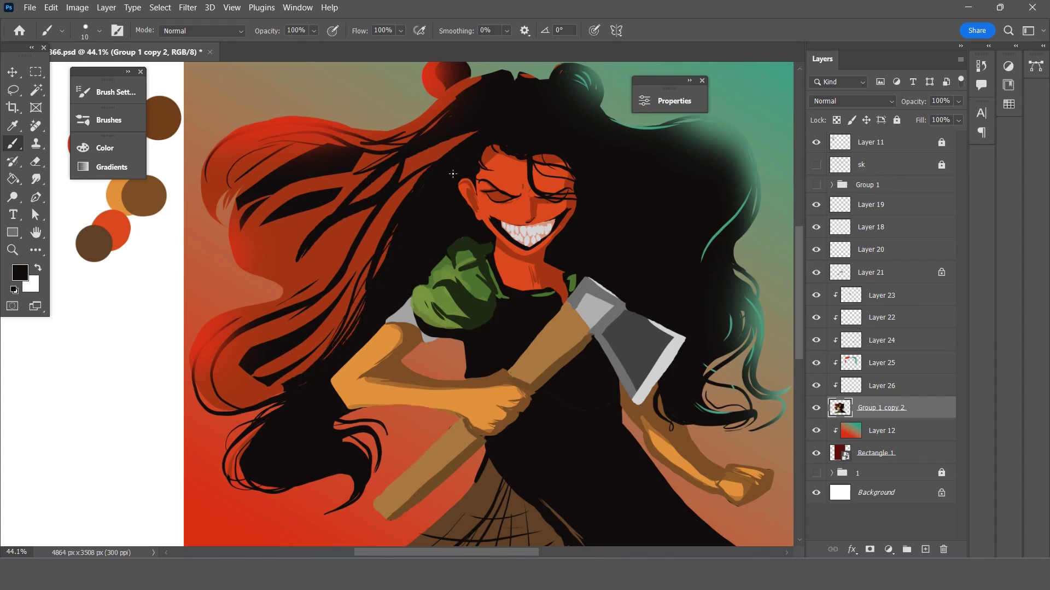
left_click_drag(394, 203, 317, 288)
key("ctrl+z")
mouse_move(413, 186)
left_mouse_down()
mouse_move(344, 273)
mouse_move(246, 272)
left_mouse_up()
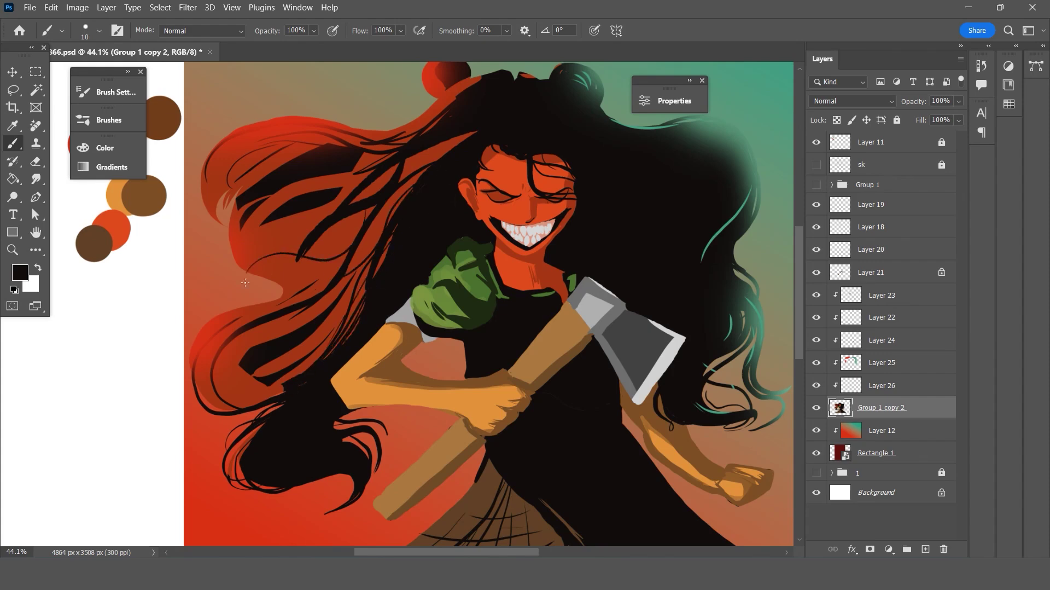
key("ctrl+z")
left_click_drag(372, 208, 295, 251)
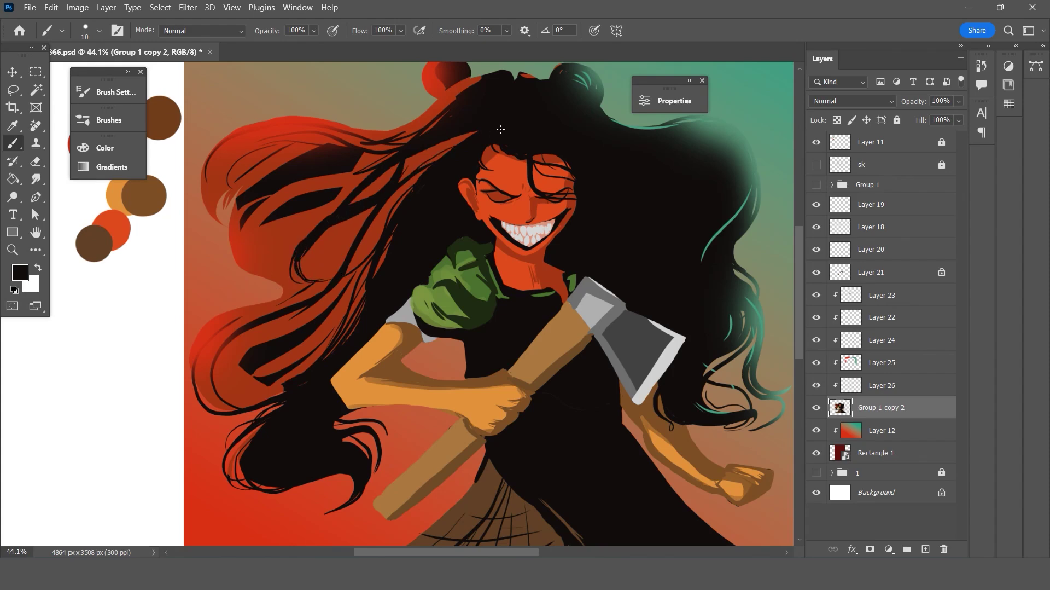
left_click_drag(468, 137, 383, 175)
scroll(290, 229, "down", 3)
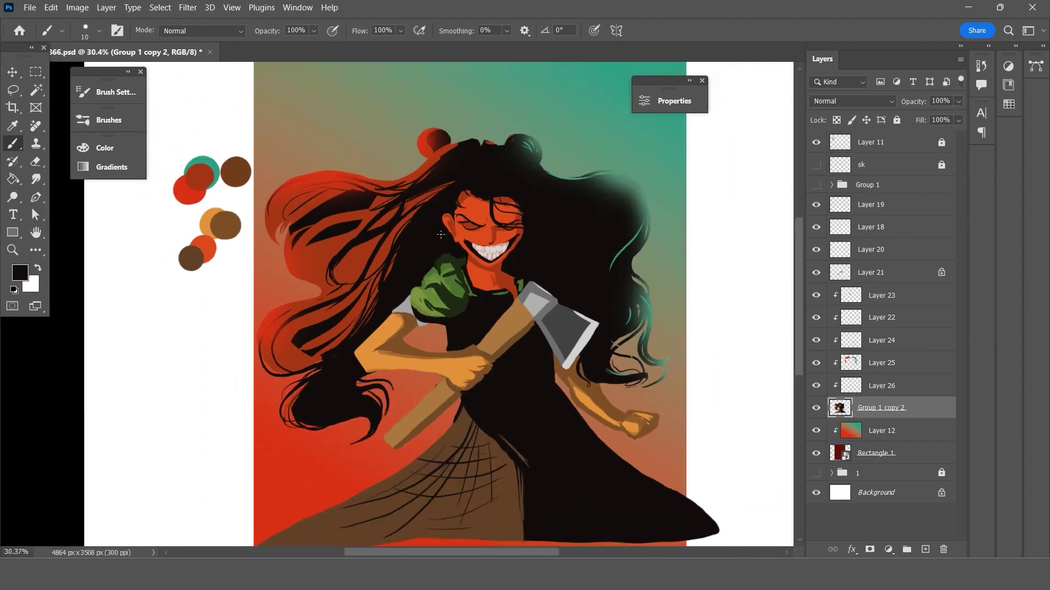
scroll(290, 228, "up", 2)
scroll(290, 229, "down", 2)
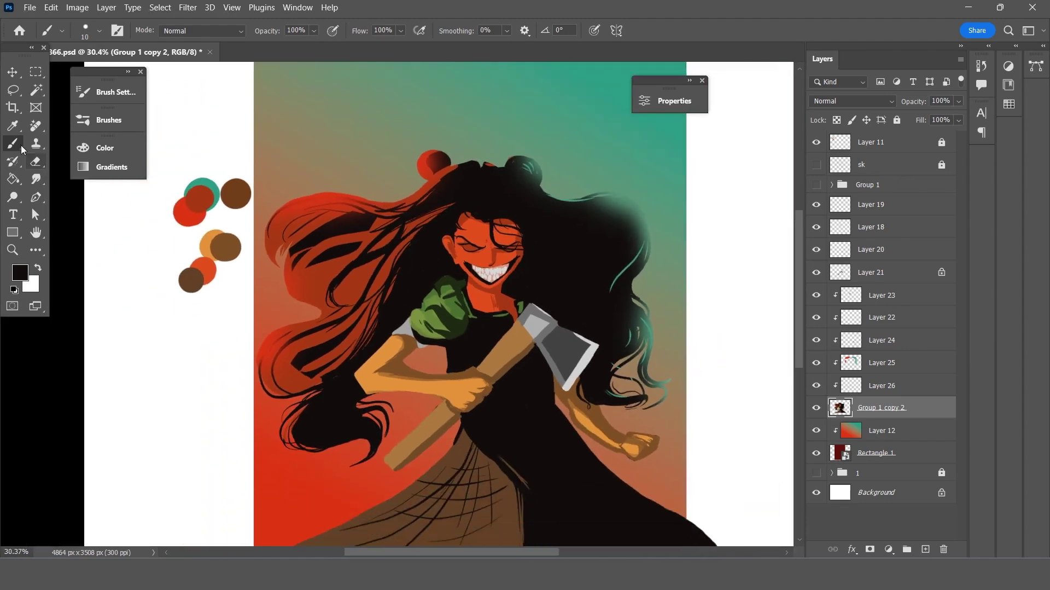
Sample the teal background colour and paint a teal strand along the right hair edge.
key("i")
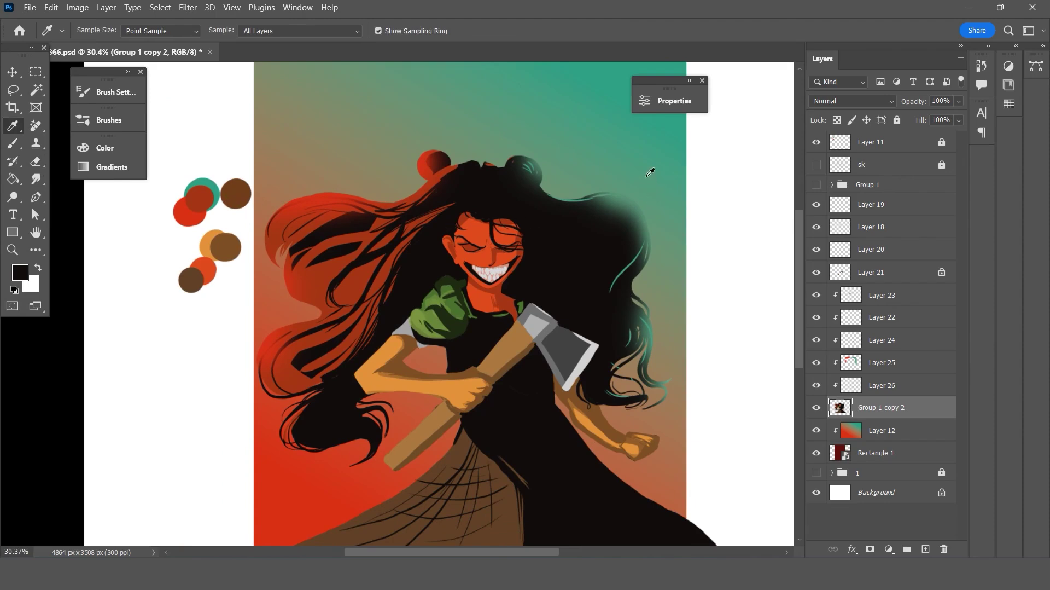
left_click(651, 173)
scroll(659, 171, "up", 1)
key("b")
scroll(660, 252, "up", 1)
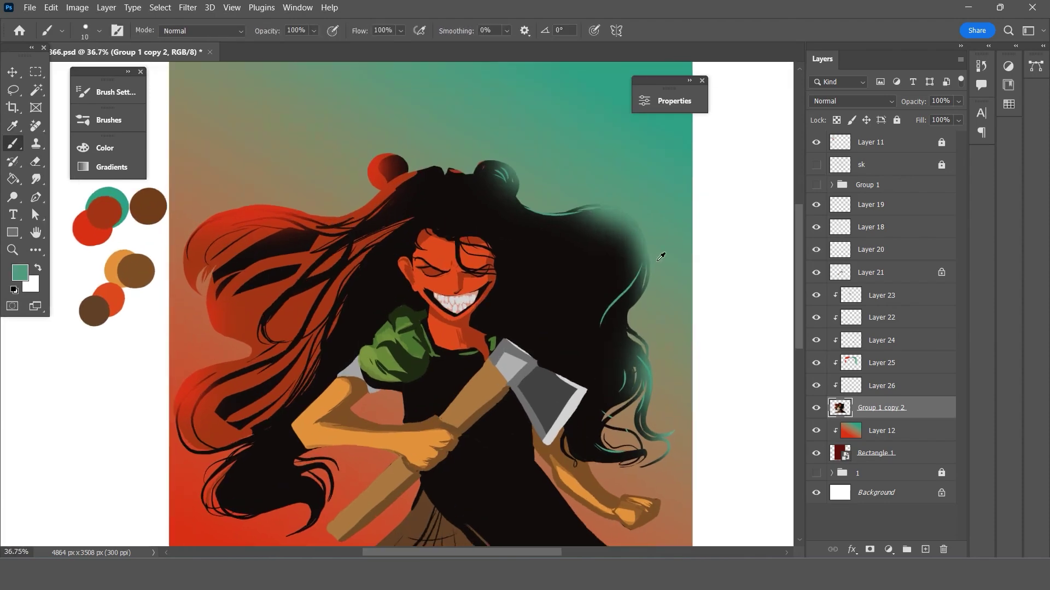
scroll(659, 260, "up", 1)
left_click_drag(648, 427, 632, 304)
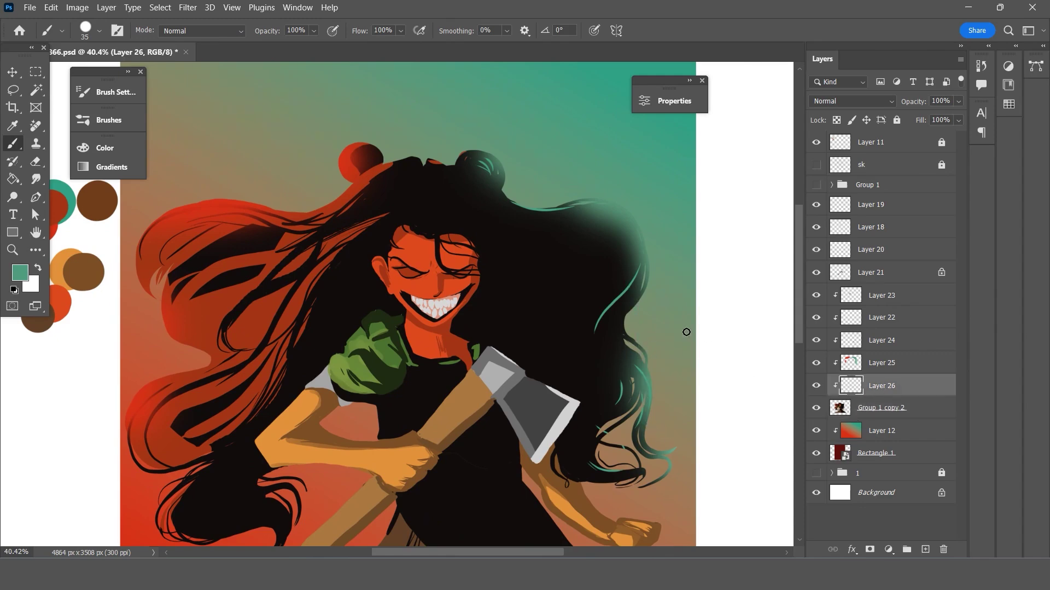
On Layer 26, add teal highlight strands across the upper-right and top of the hair, removing a stray mark.
left_click(878, 386)
left_click_drag(639, 247, 555, 228)
mouse_move(625, 215)
left_mouse_down()
mouse_move(542, 217)
mouse_move(490, 184)
left_mouse_up()
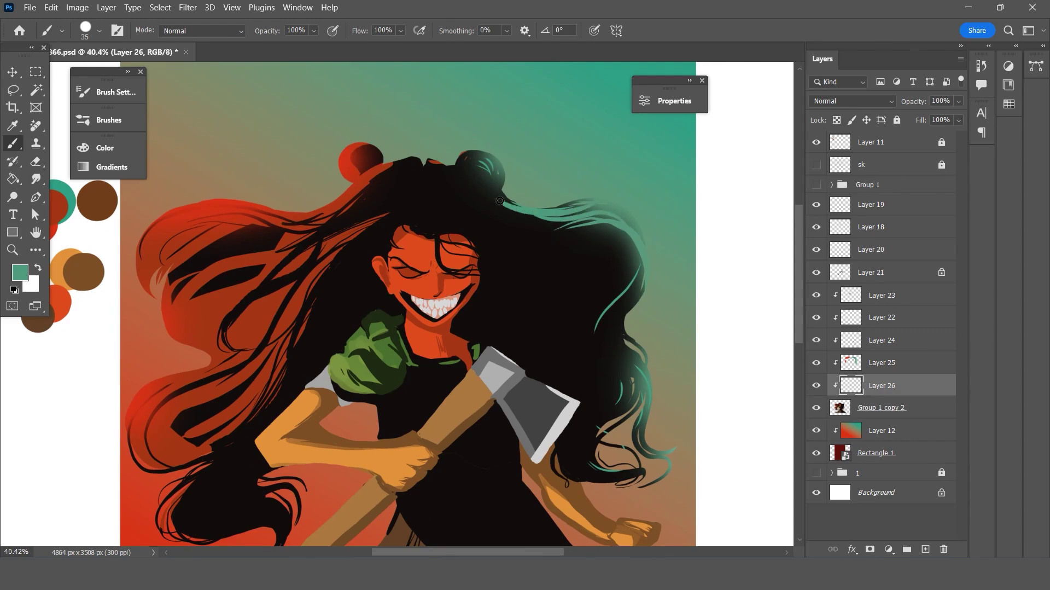
left_click_drag(643, 232, 601, 342)
mouse_move(638, 354)
left_mouse_down()
mouse_move(605, 372)
mouse_move(603, 402)
mouse_move(606, 376)
left_mouse_up()
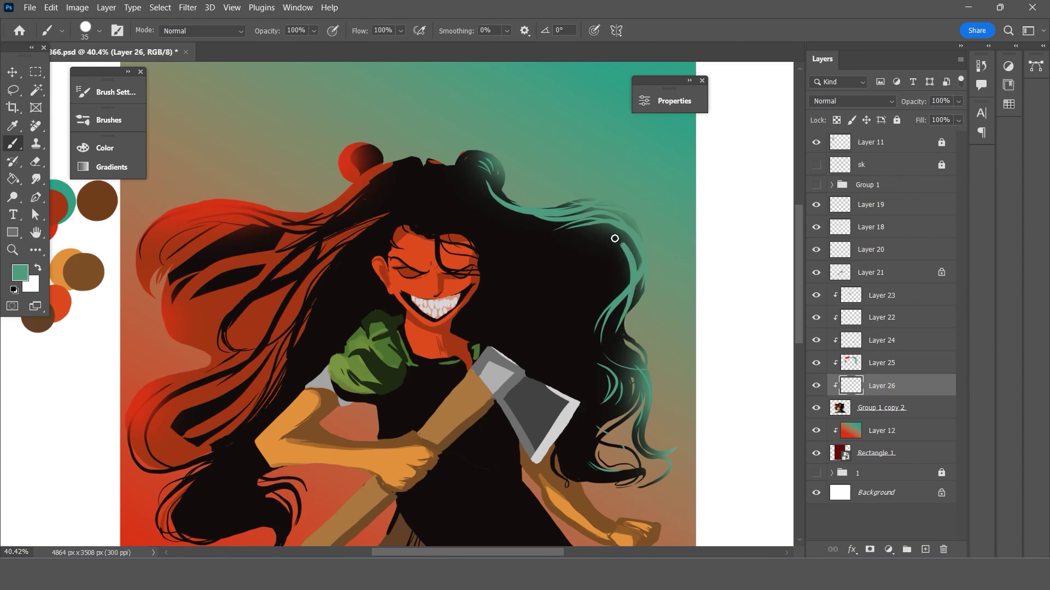
left_click_drag(528, 231, 629, 247)
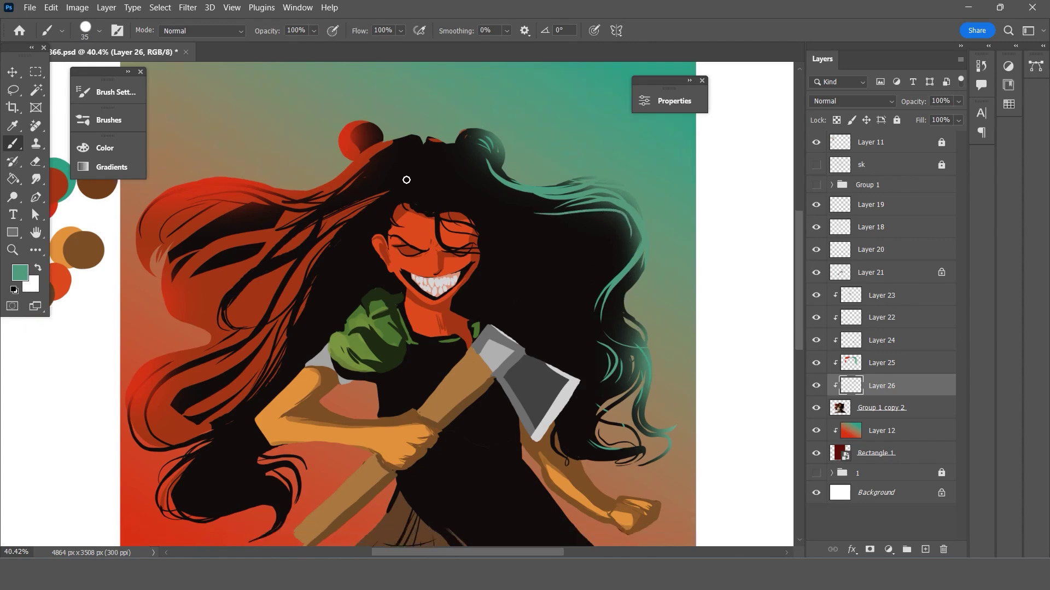
scroll(493, 322, "down", 3)
scroll(431, 232, "down", 2)
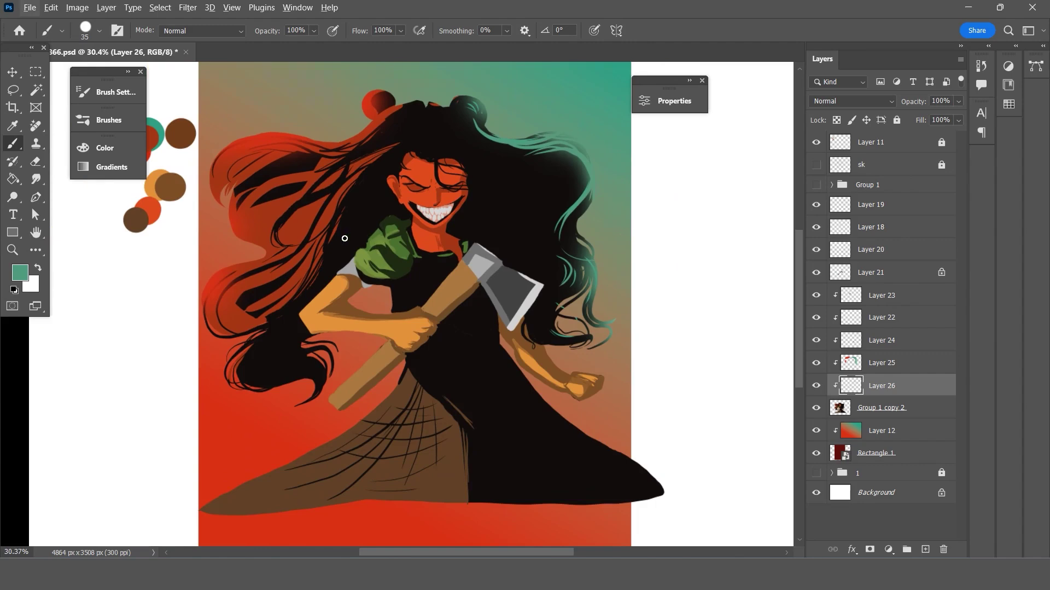
scroll(344, 238, "up", 2)
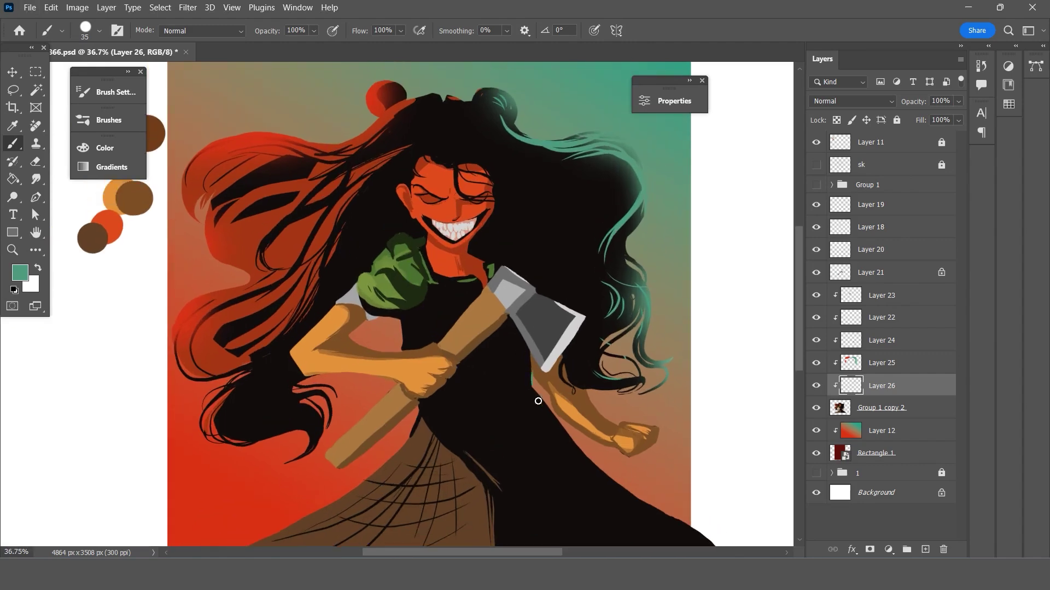
key("ctrl+z")
Switch to the Soft Round brush and enlarge it to 125.
left_click(88, 33)
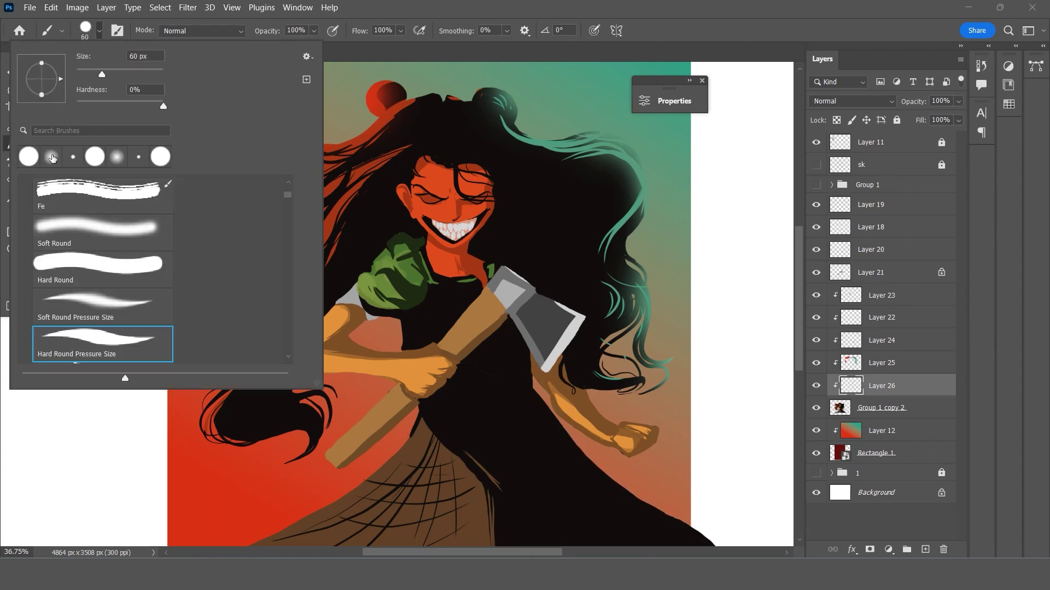
left_click(52, 158)
left_click(307, 56)
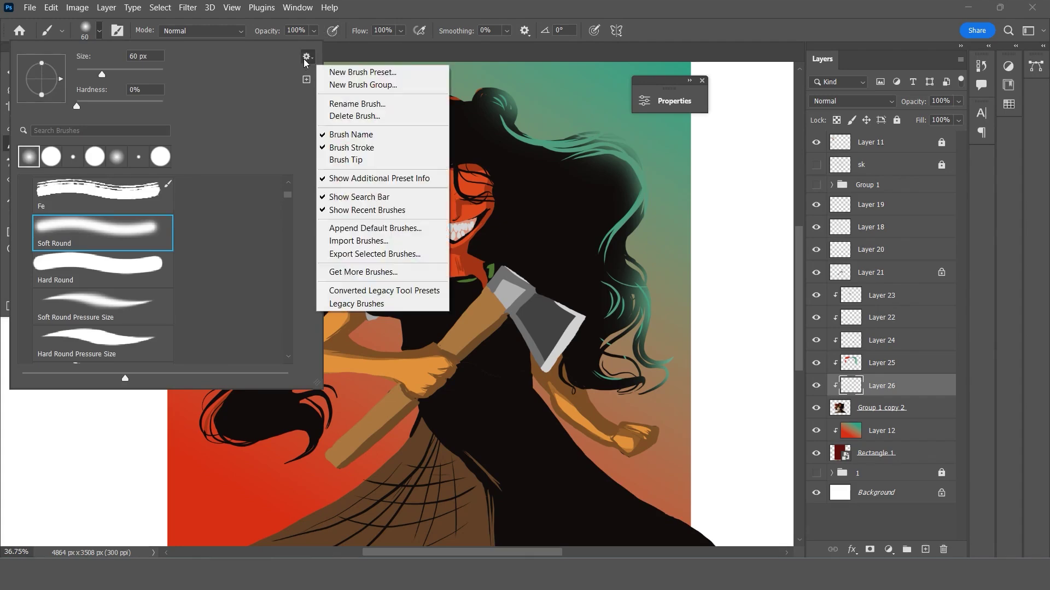
key("Escape")
key("Escape")
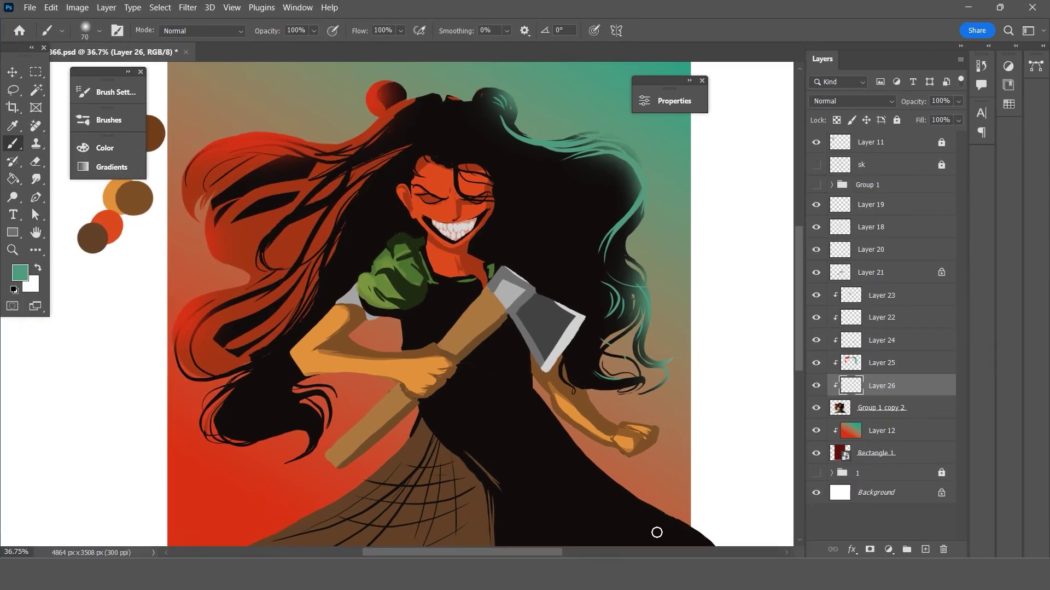
key("bracketright")
key("bracketright")
key("bracketright")
Paint a soft teal rim light along the dress's lower edge, retrying misplaced strokes.
mouse_move(692, 530)
left_mouse_down()
mouse_move(557, 394)
mouse_move(684, 526)
left_mouse_up()
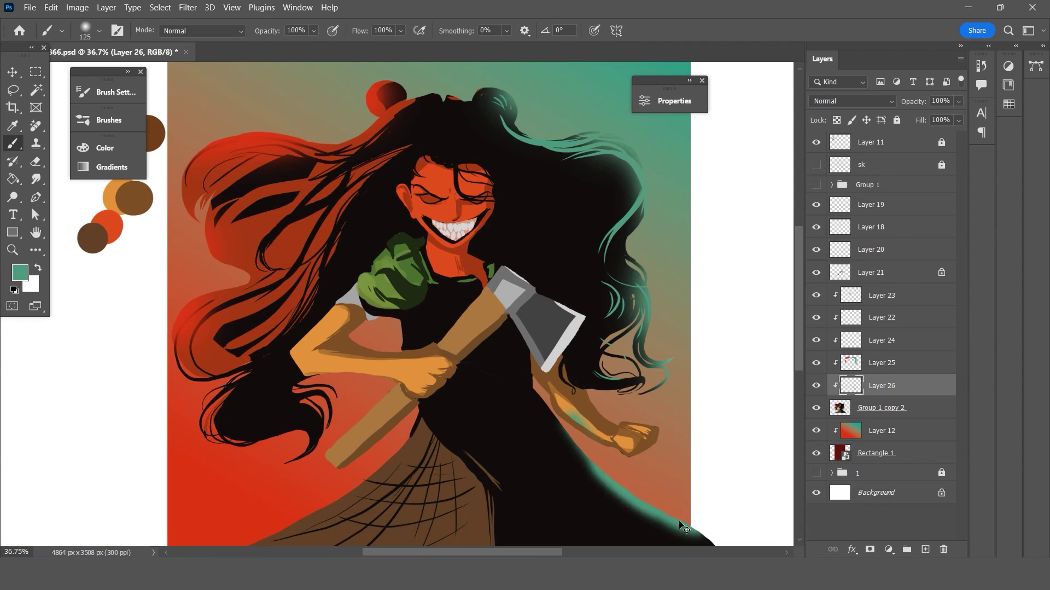
key("ctrl+z")
left_click_drag(561, 434, 625, 495)
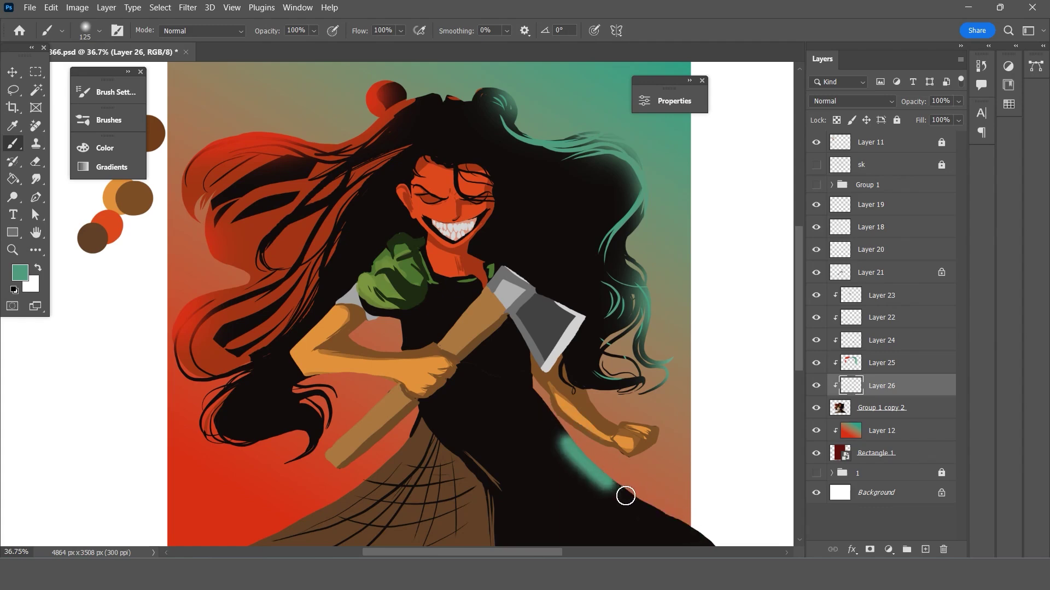
key("ctrl+z")
mouse_move(552, 422)
left_mouse_down()
mouse_move(628, 489)
mouse_move(705, 525)
left_mouse_up()
key("ctrl+z")
left_click_drag(580, 451, 665, 514)
left_click_drag(653, 432, 647, 418)
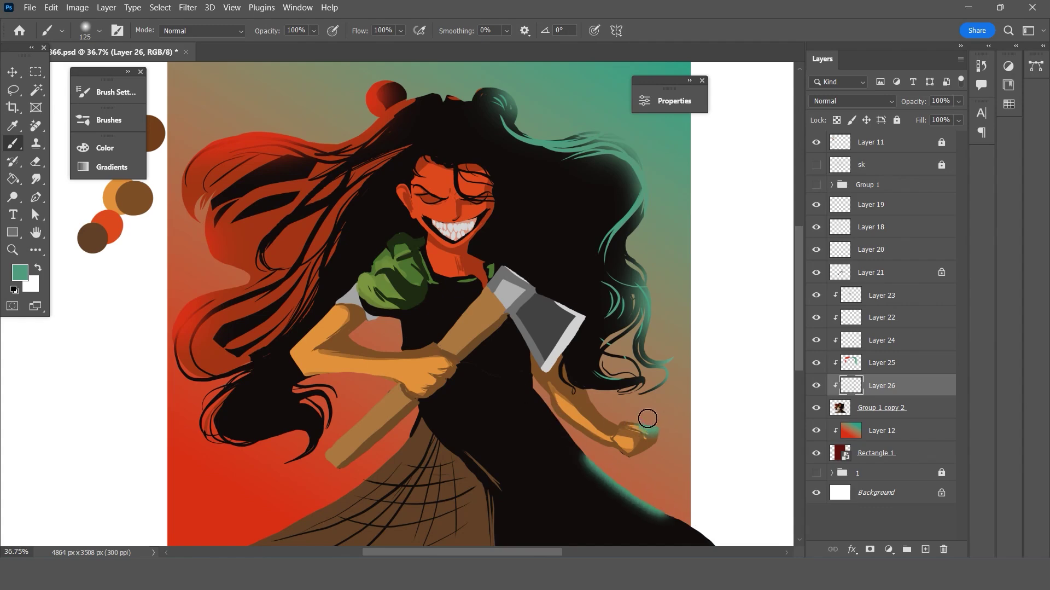
key("ctrl+z")
left_click_drag(673, 506, 688, 524)
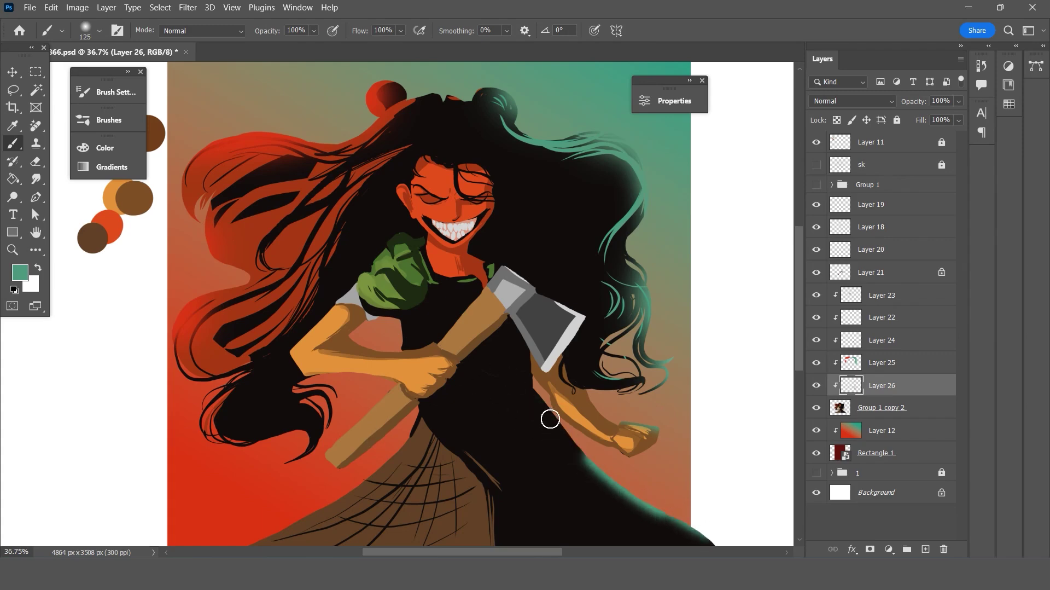
At 39% brush opacity, repaint the teal glow on the dress's lower-right edge and atop the fist.
left_click(315, 31)
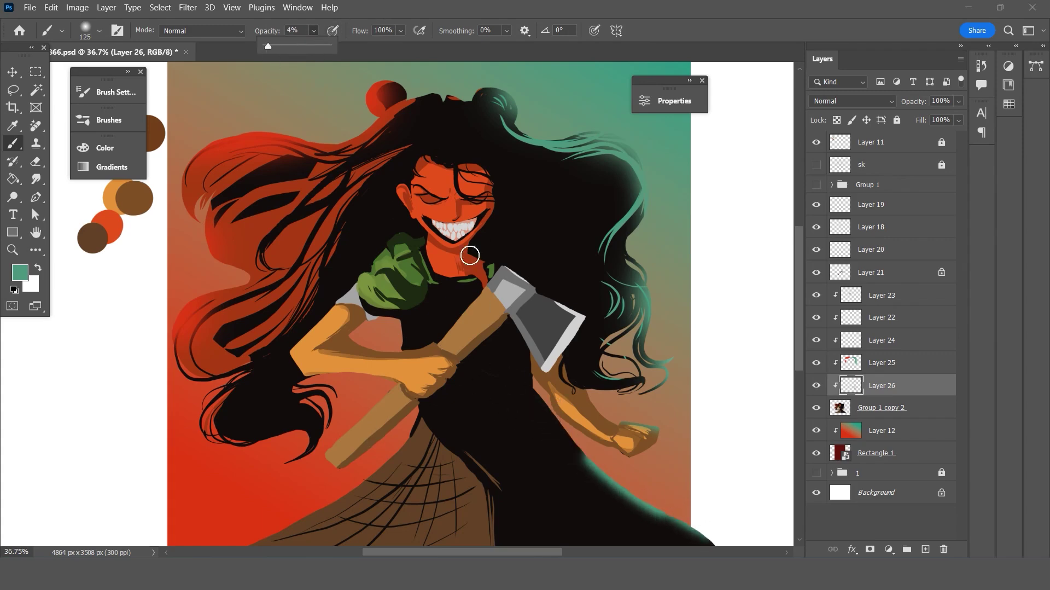
left_click(289, 47)
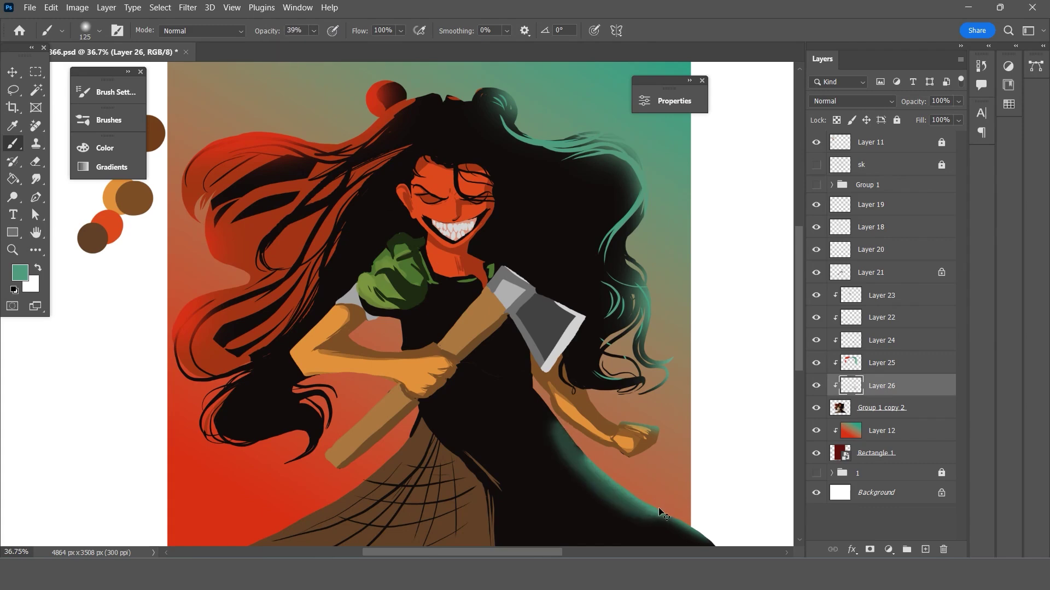
key("ctrl+z")
key("ctrl+z")
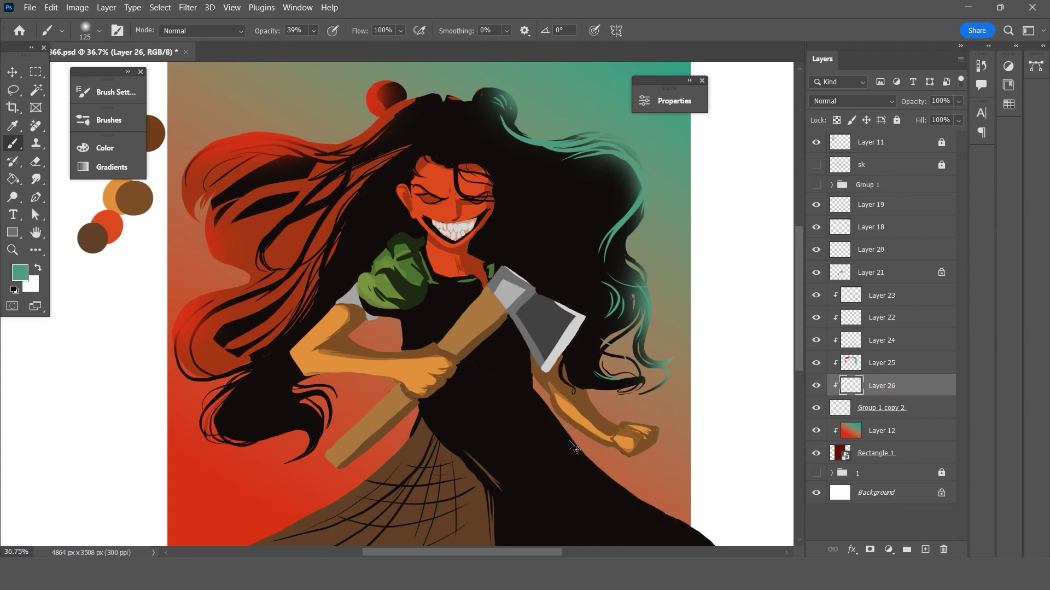
left_click_drag(565, 434, 703, 534)
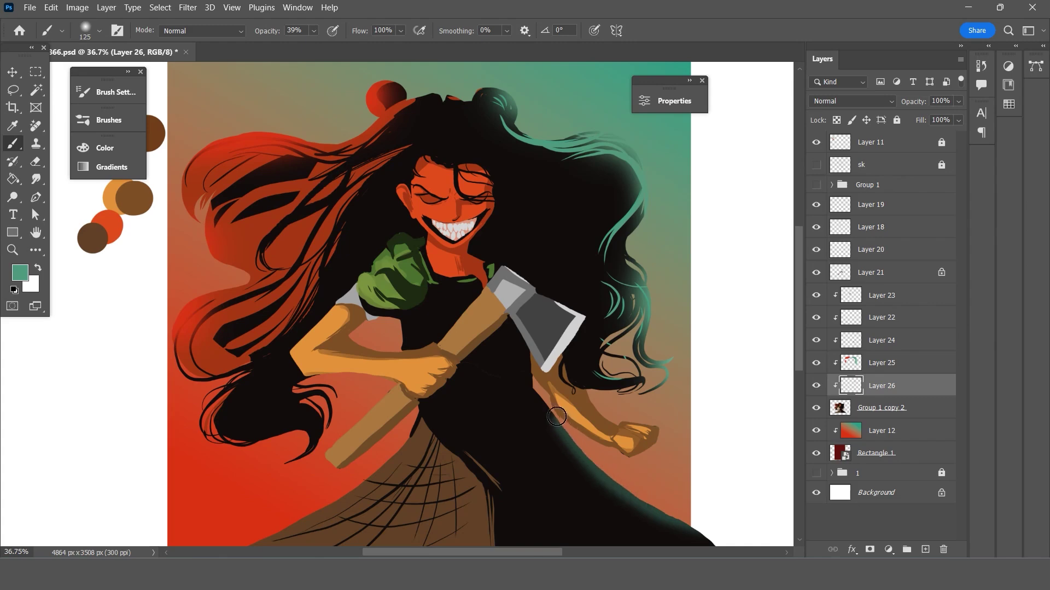
left_click_drag(529, 375, 696, 505)
key("ctrl+z")
left_click_drag(653, 426, 621, 422)
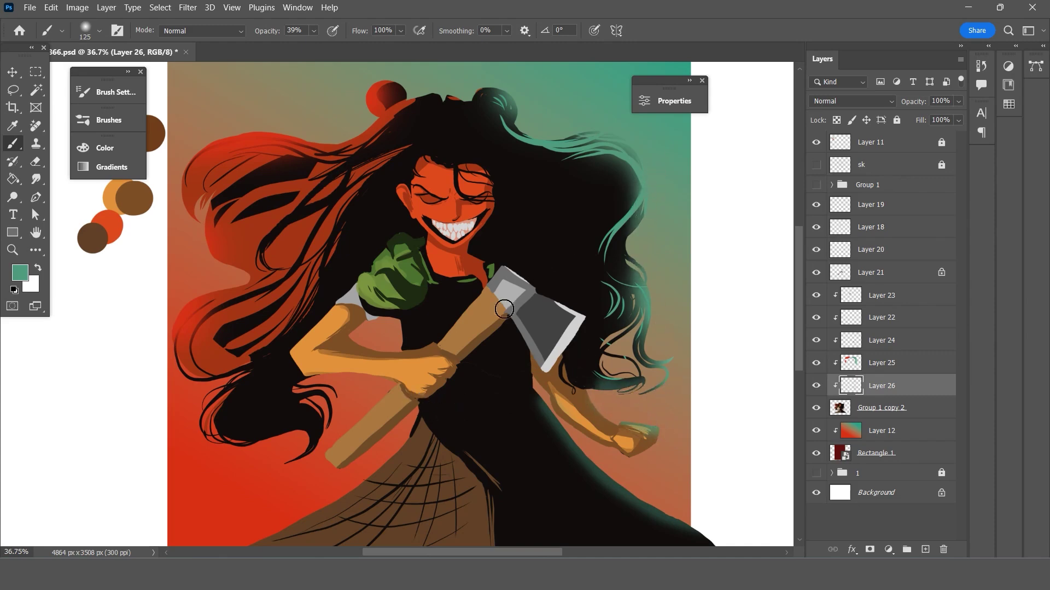
Sample a red from the artwork as the new paint colour.
key("i")
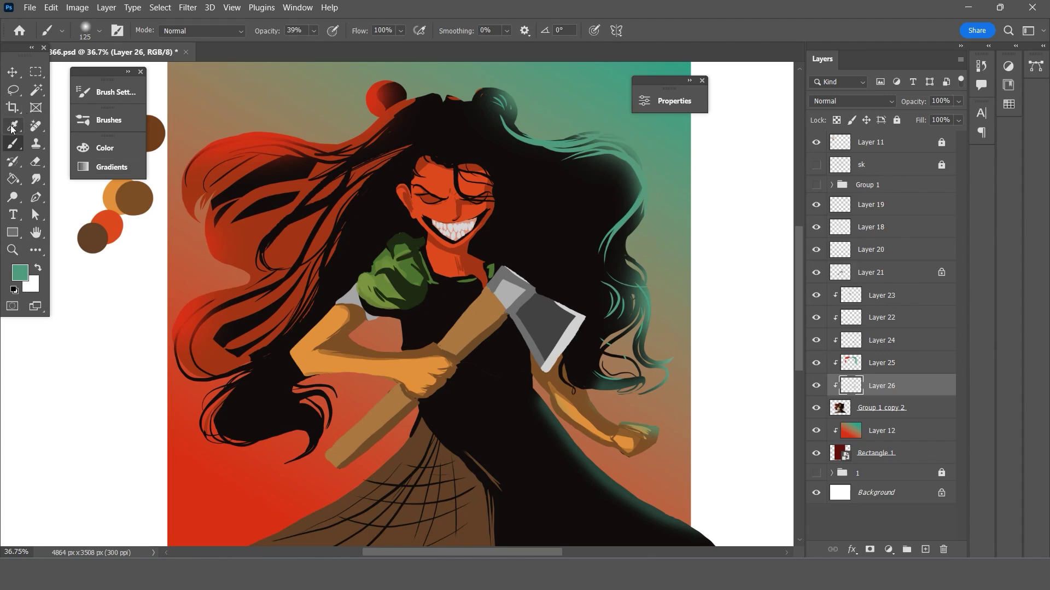
mouse_move(347, 400)
left_mouse_down()
mouse_move(296, 452)
mouse_move(307, 453)
mouse_move(306, 417)
mouse_move(286, 409)
left_mouse_up()
key("b")
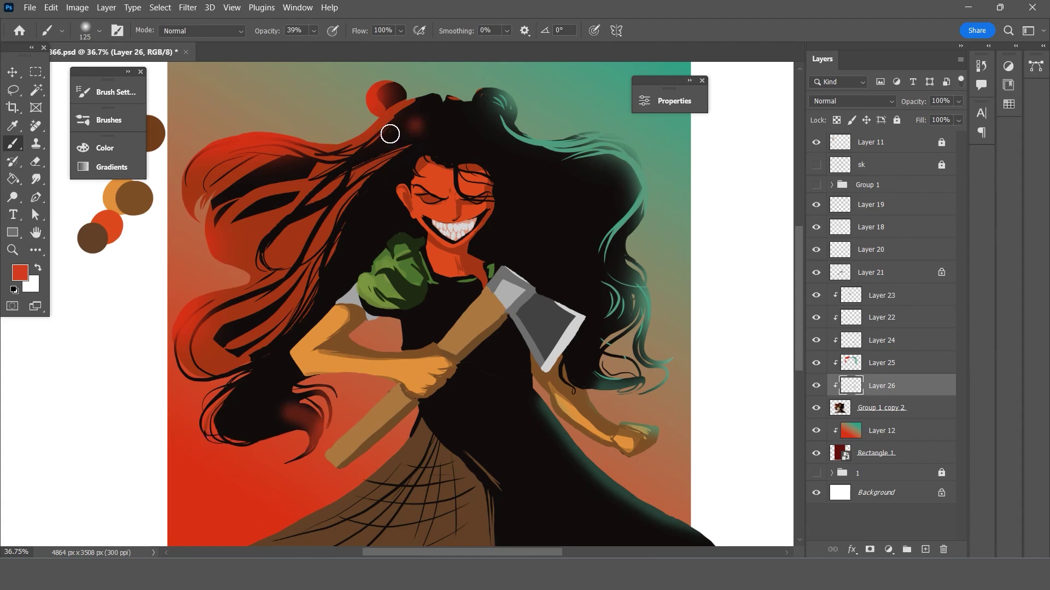
scroll(455, 265, "down", 2)
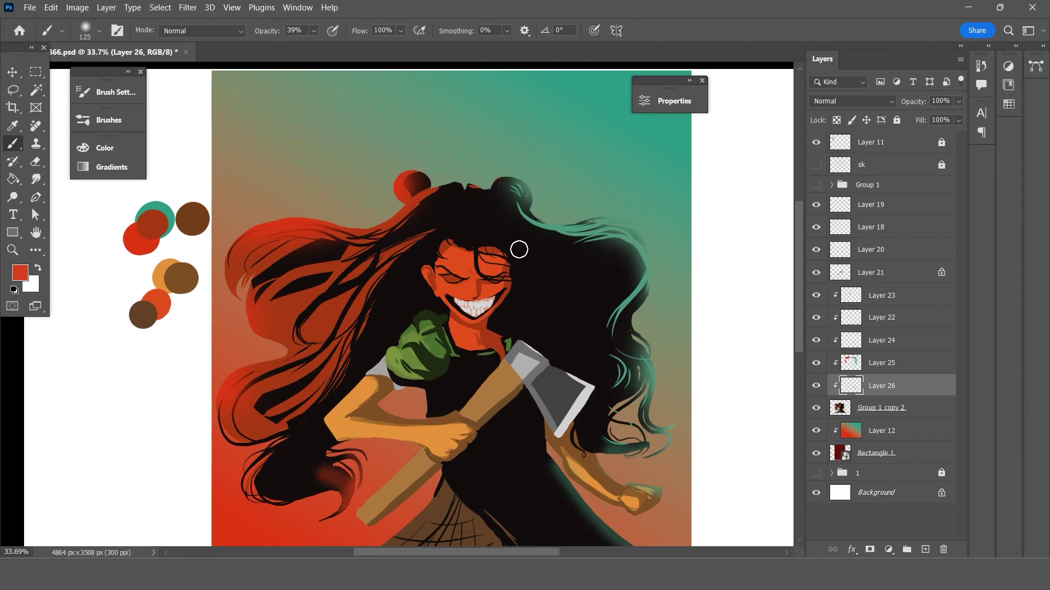
scroll(406, 298, "up", 5)
Add Layer 27 above Layer 26, then toggle Layer 23 to check the hand shading.
left_click(12, 71)
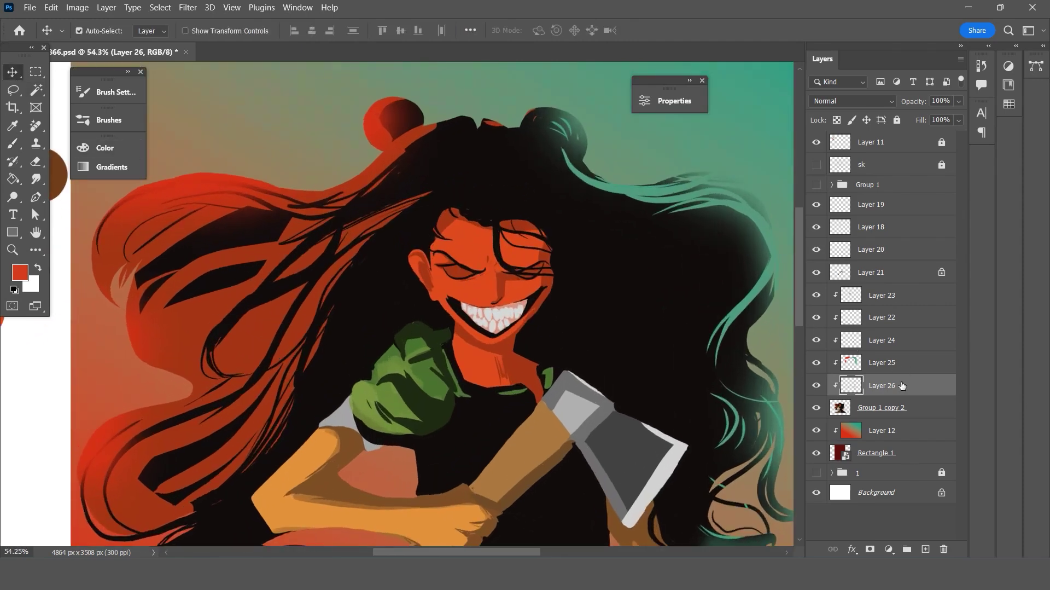
left_click(925, 549)
scroll(572, 290, "up", 2)
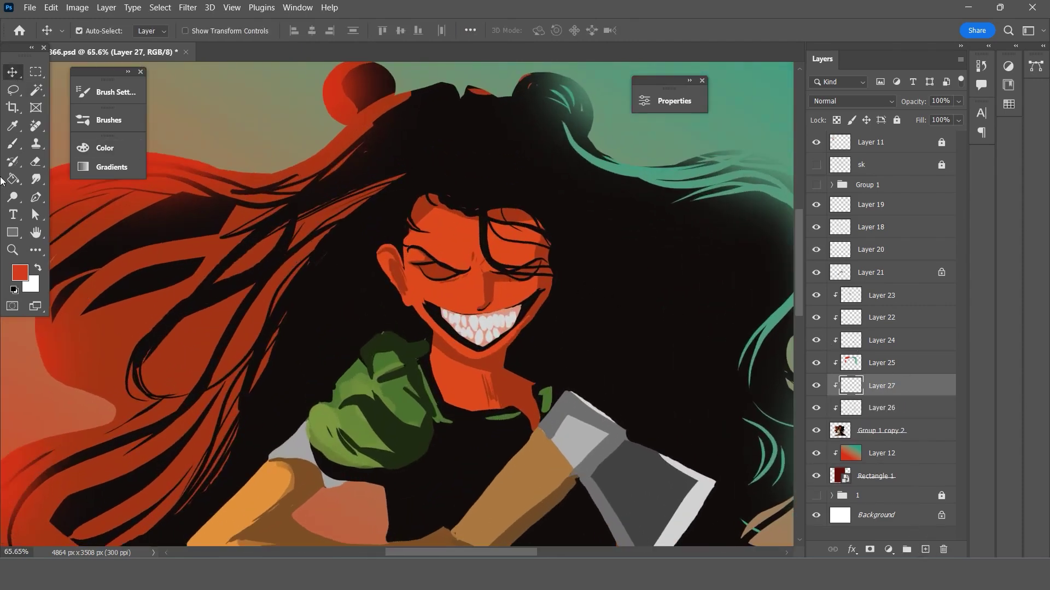
left_click(12, 125)
scroll(553, 257, "up", 2)
left_click(853, 340)
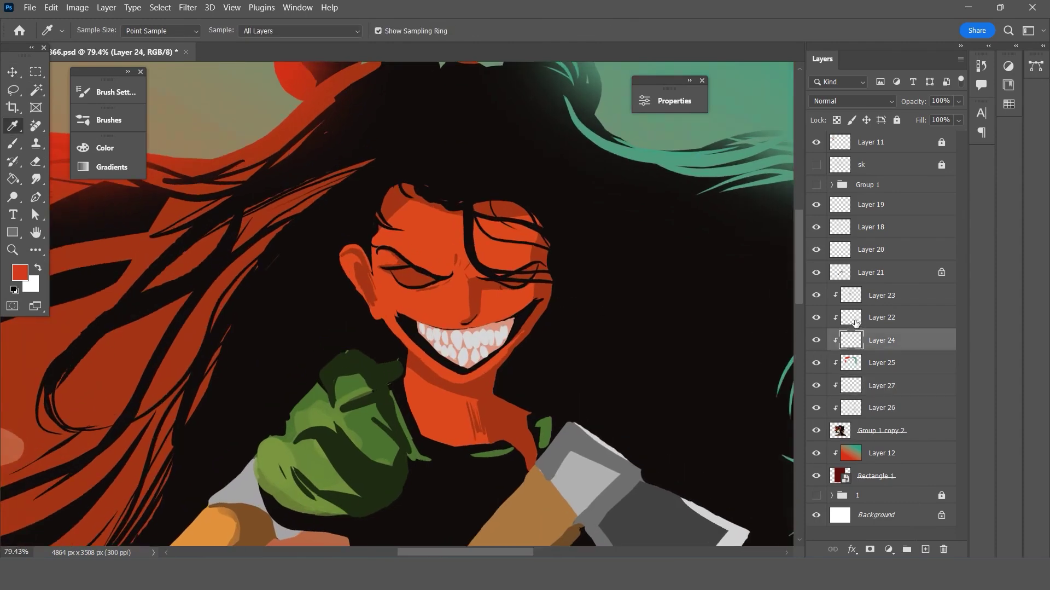
left_click(858, 298)
left_click(817, 295)
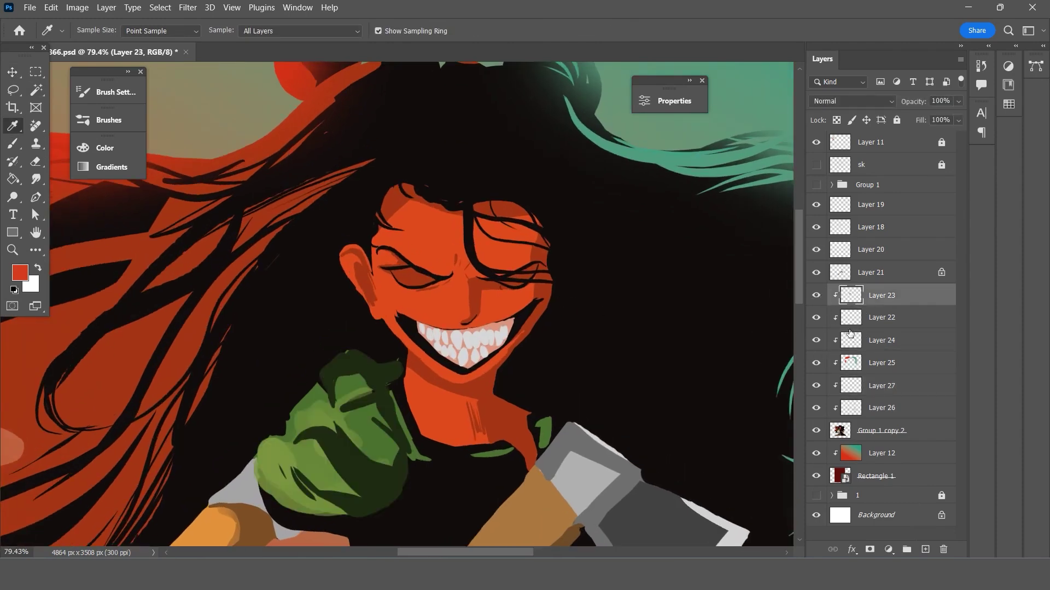
key("ctrl+comma")
Make Layer 18 visible again and add Layer 28 above it.
left_click(878, 275)
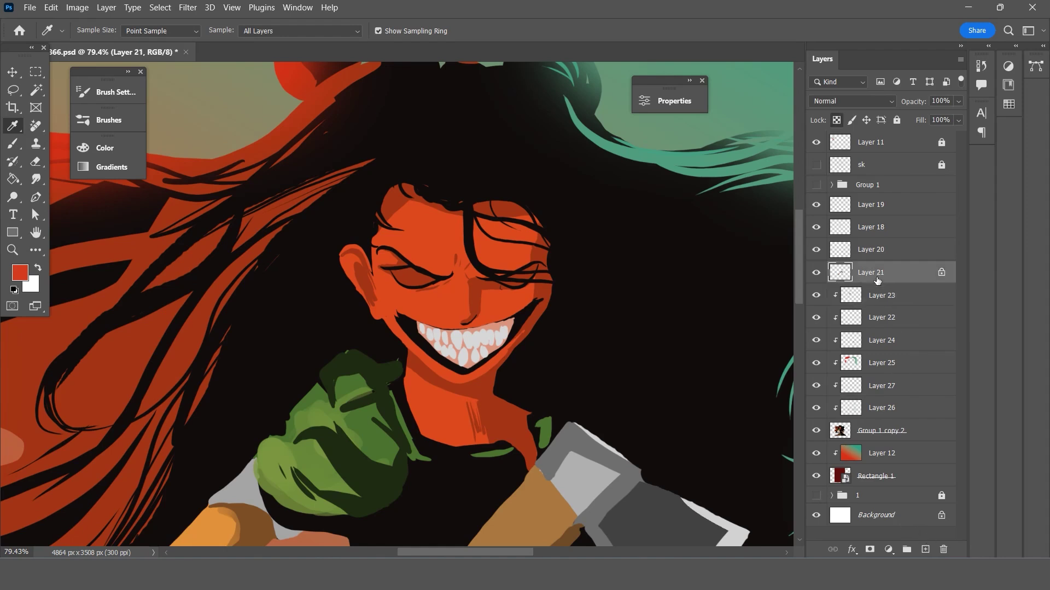
left_click(818, 227)
left_click(840, 229)
left_click(925, 549)
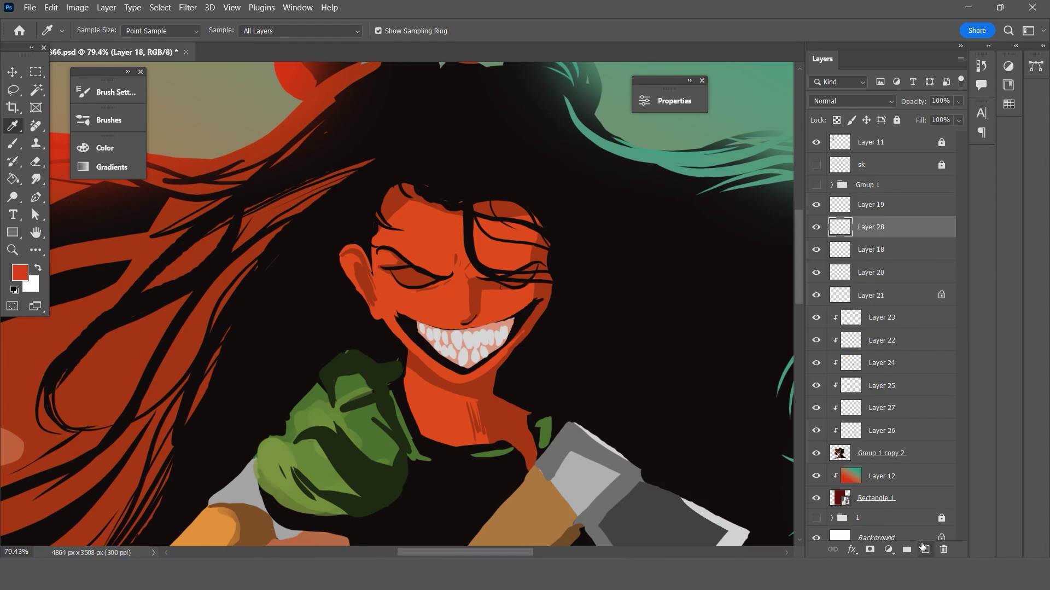
Sample the dark eyebrow colour, select Layer 18 and switch to the Eraser.
scroll(189, 183, "up", 1)
scroll(189, 182, "up", 1)
scroll(406, 293, "up", 2)
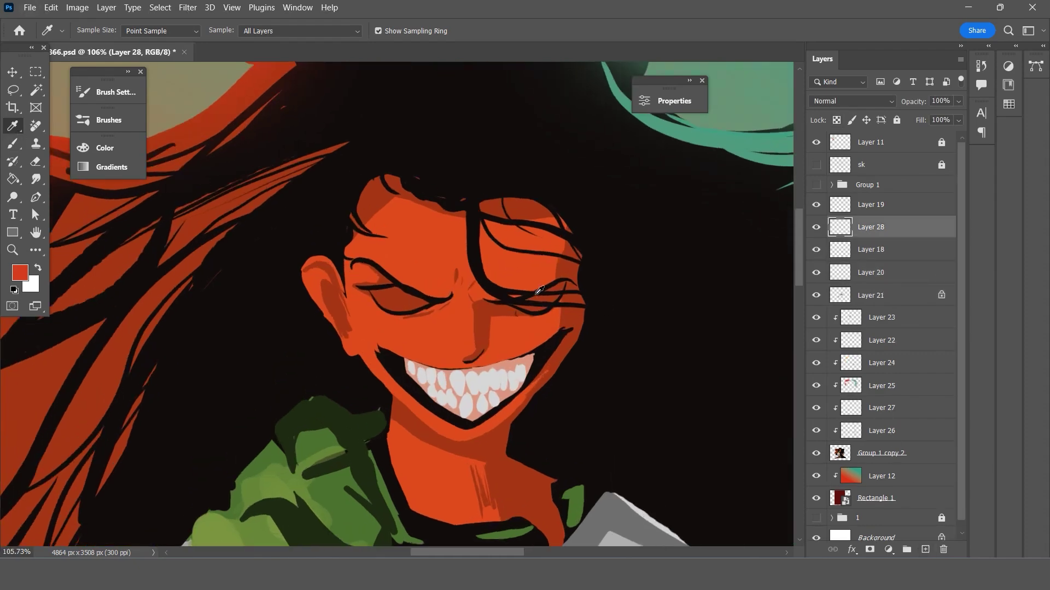
scroll(407, 293, "up", 2)
scroll(406, 293, "up", 1)
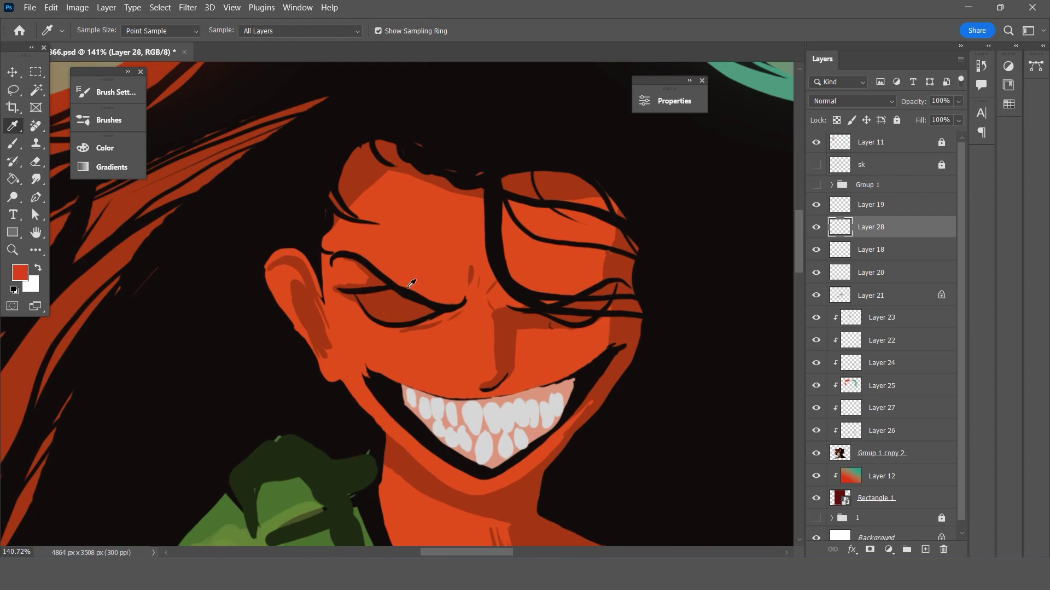
left_click(411, 288)
key("b")
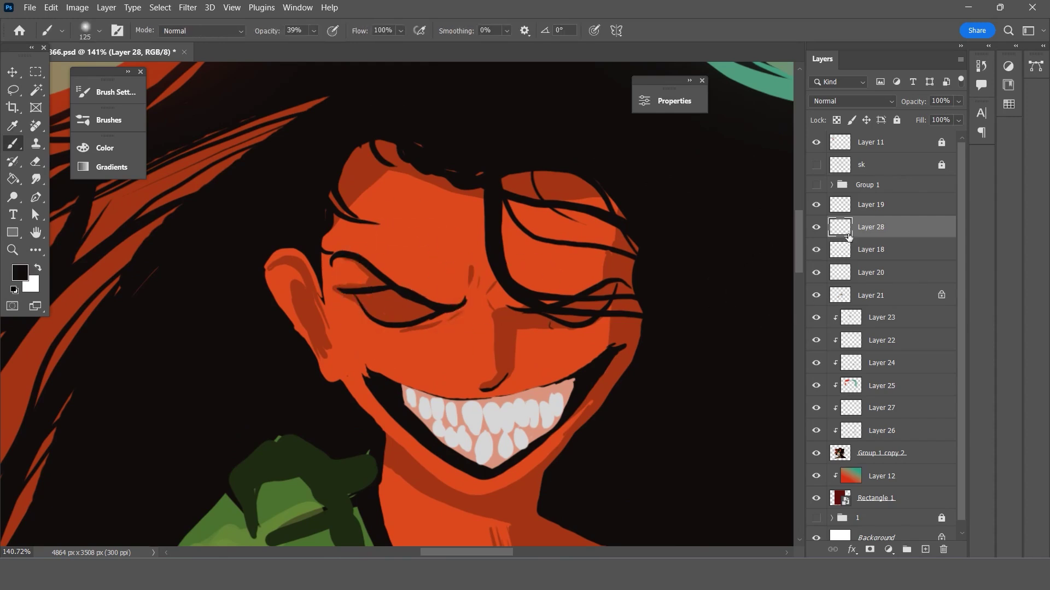
left_click(845, 249)
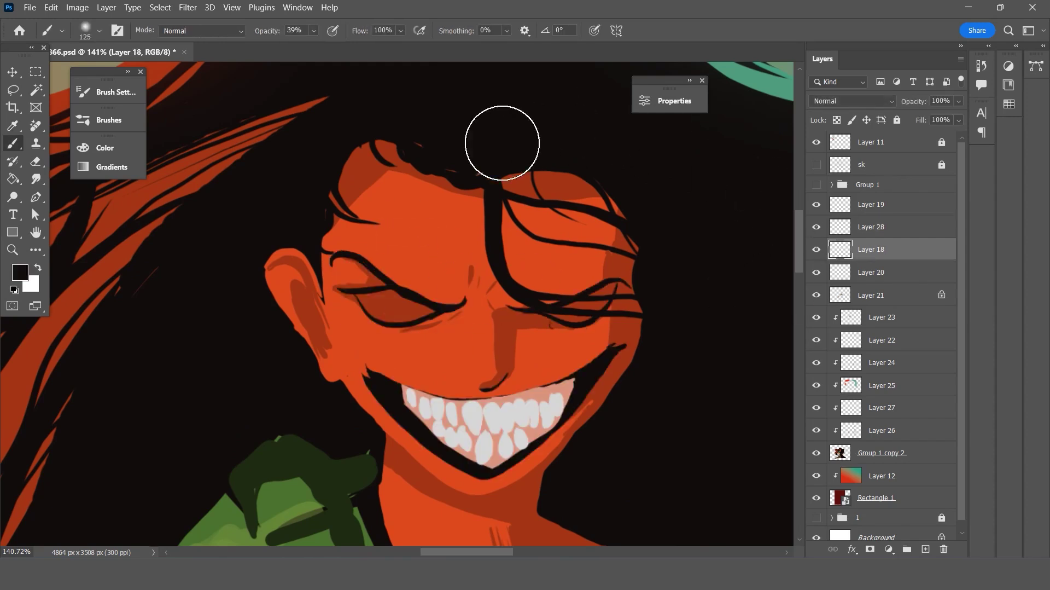
key("e")
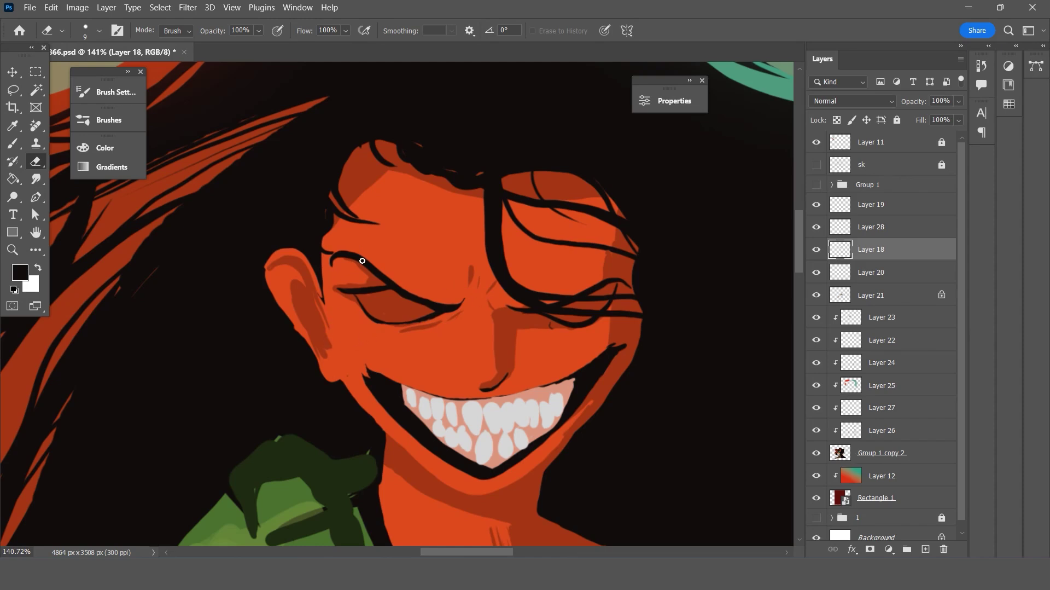
Check the contents of Layers 20, 21 and 18, then add Layer 29 above Layer 20.
left_click(868, 268)
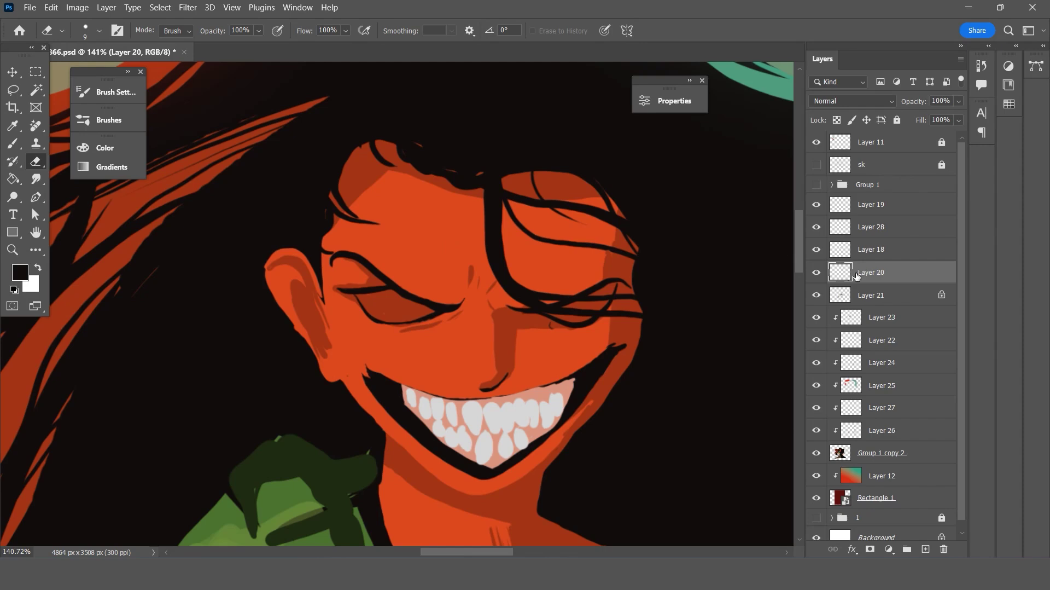
left_click(816, 272)
left_click(871, 298)
left_click(869, 250)
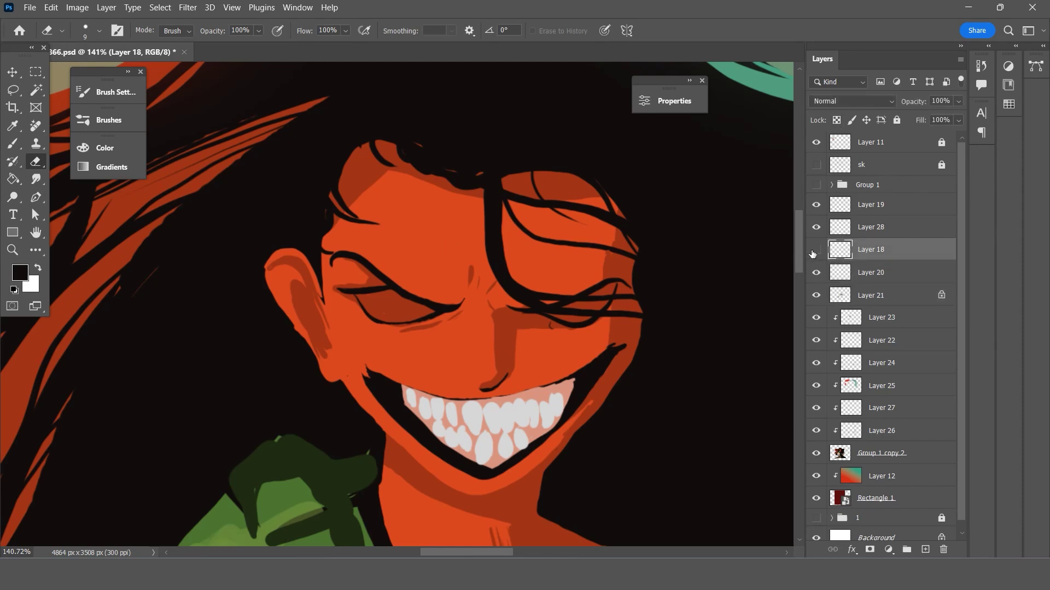
left_click(816, 250)
left_click(816, 249)
left_click(848, 272)
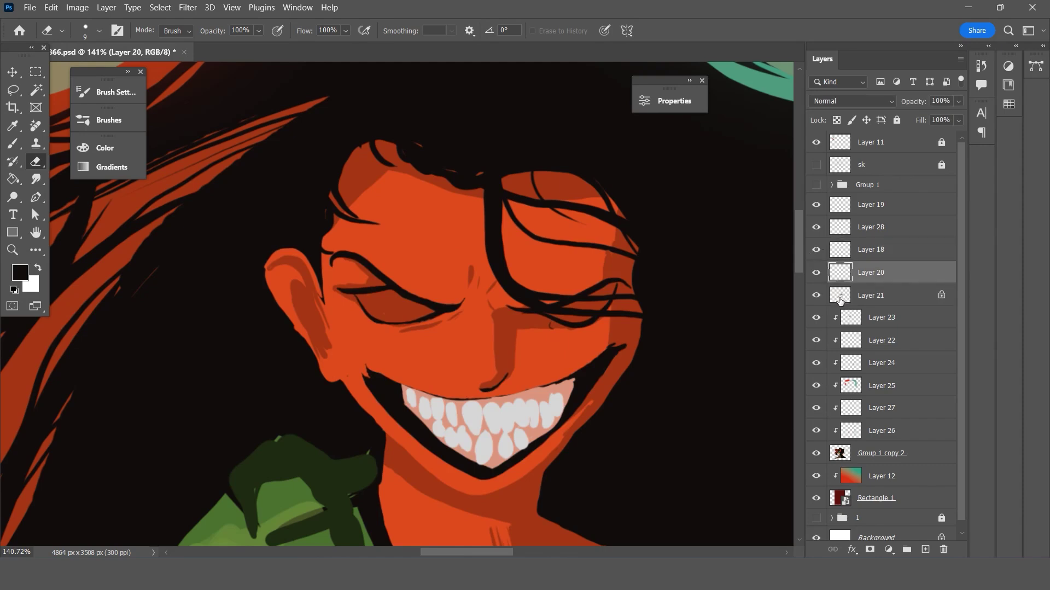
left_click(925, 549)
Sample the dark red, brighten it in the colour picker, and shrink the brush to 25.
left_click(12, 126)
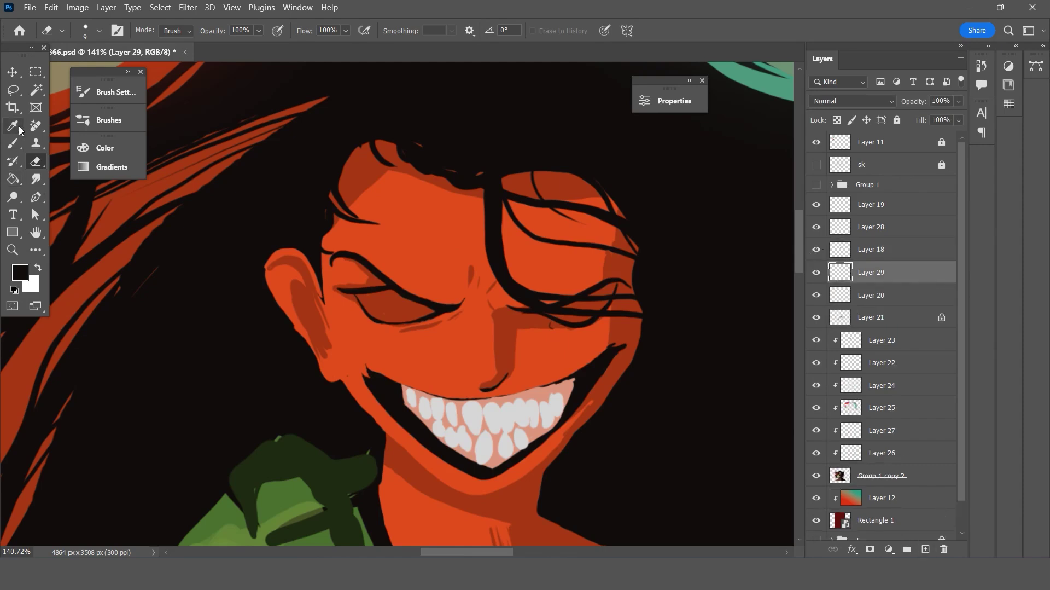
left_click(403, 334)
left_click(20, 271)
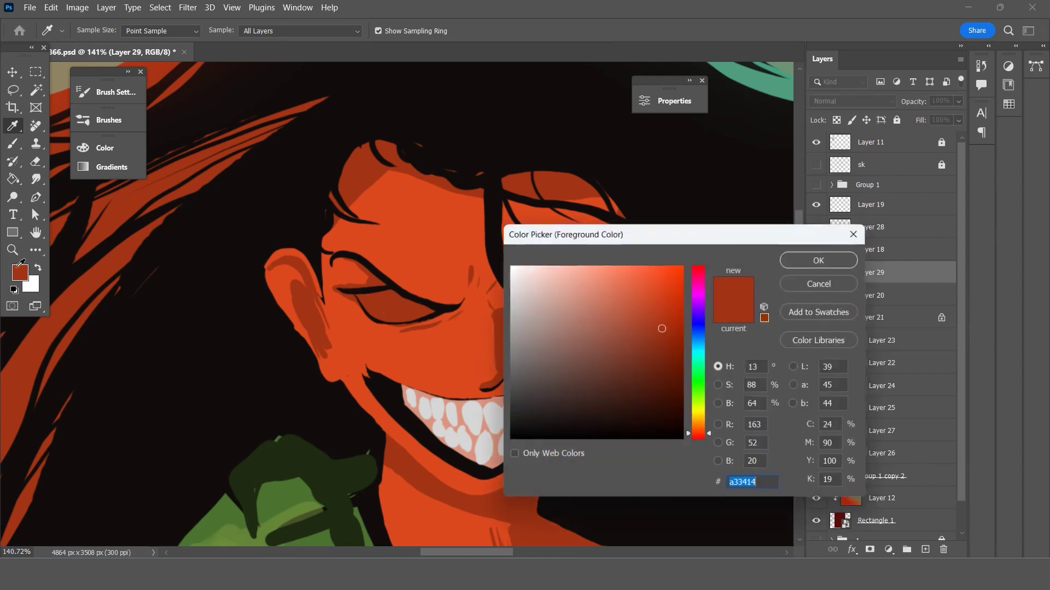
left_click_drag(681, 332, 684, 288)
left_click(820, 261)
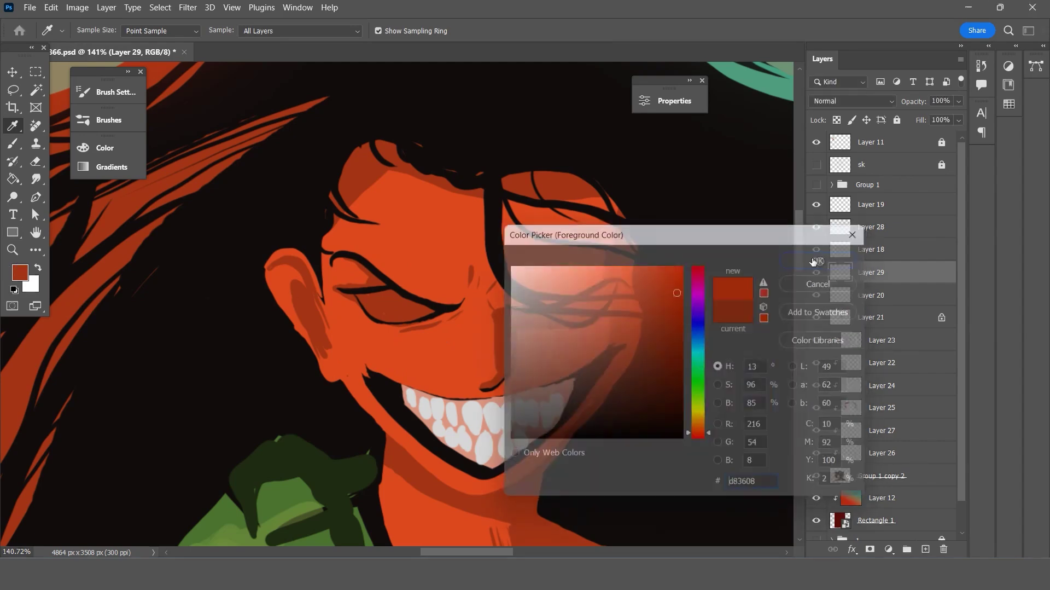
key("b")
key("bracketleft")
key("bracketleft")
key("bracketleft")
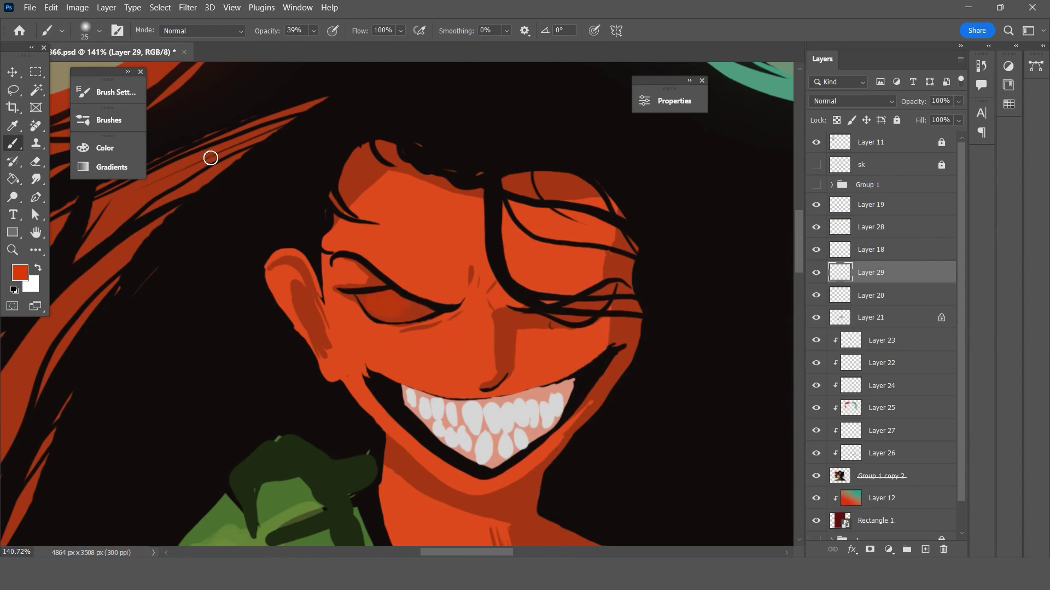
At 100% opacity, paint flat red over the left eye, discarding strokes on the right eye.
left_click(314, 31)
left_click_drag(320, 48, 365, 48)
mouse_move(384, 298)
left_mouse_down()
mouse_move(370, 297)
mouse_move(412, 310)
mouse_move(404, 308)
left_mouse_up()
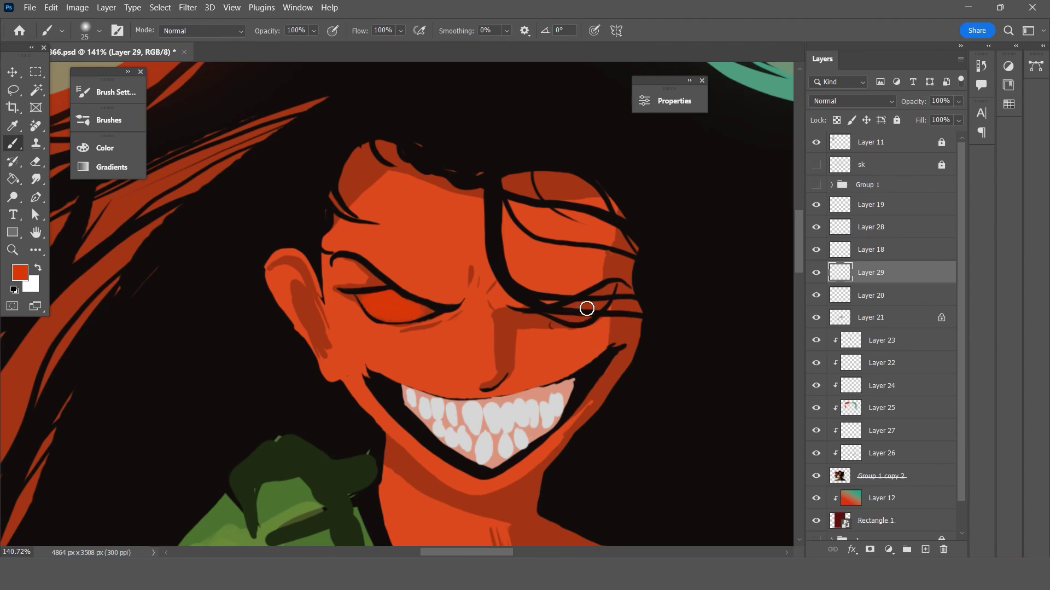
left_click_drag(586, 306, 584, 310)
key("ctrl+z")
key("ctrl+z")
key("ctrl+z")
key("ctrl+z")
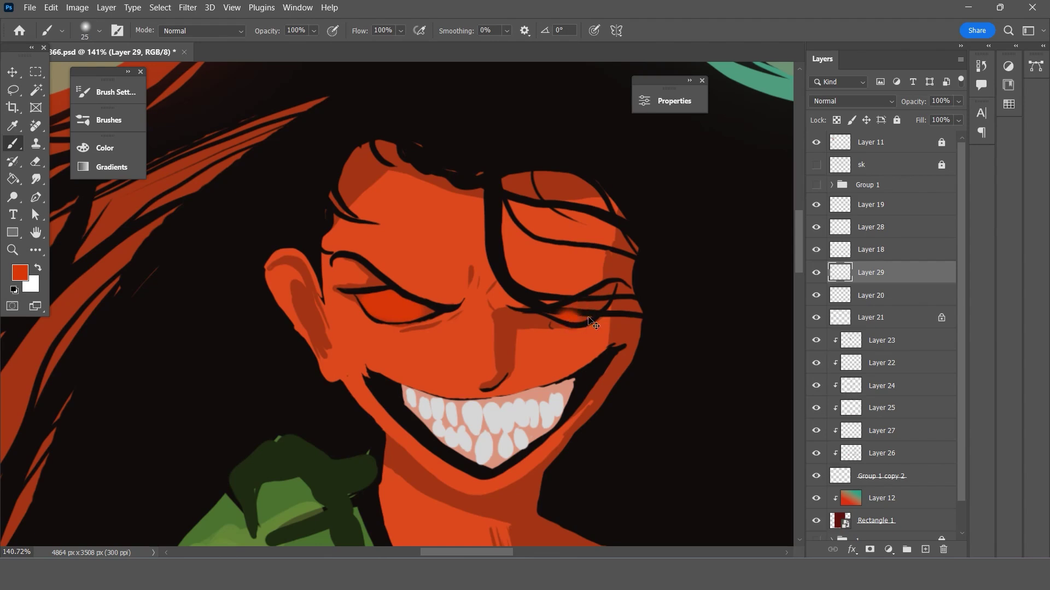
key("ctrl+z")
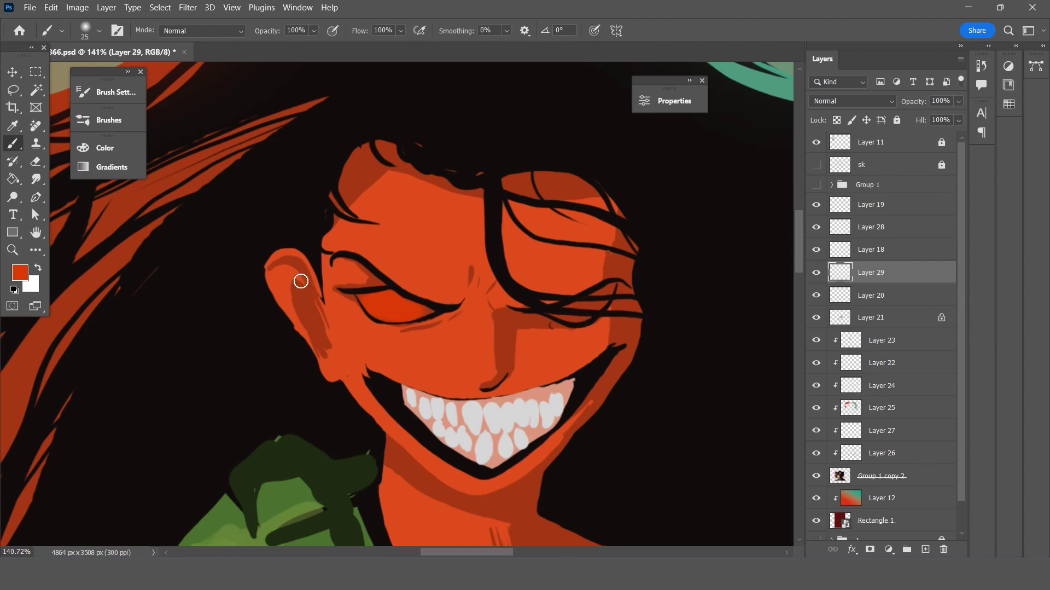
Set an orange paint colour and brush a Color Dodge glow into the left eye.
left_click(18, 274)
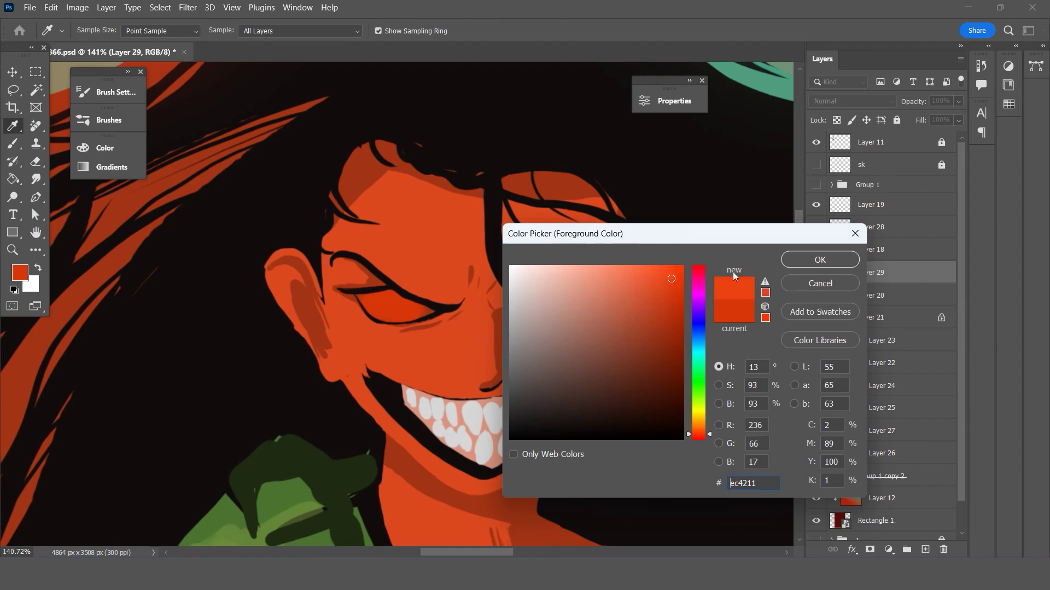
left_click(804, 263)
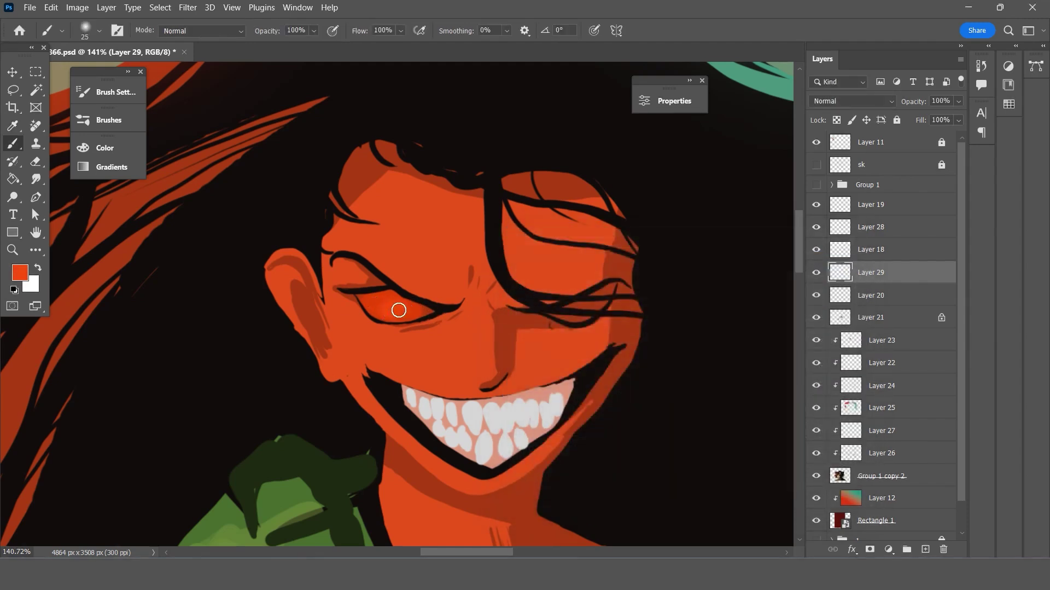
left_click(230, 30)
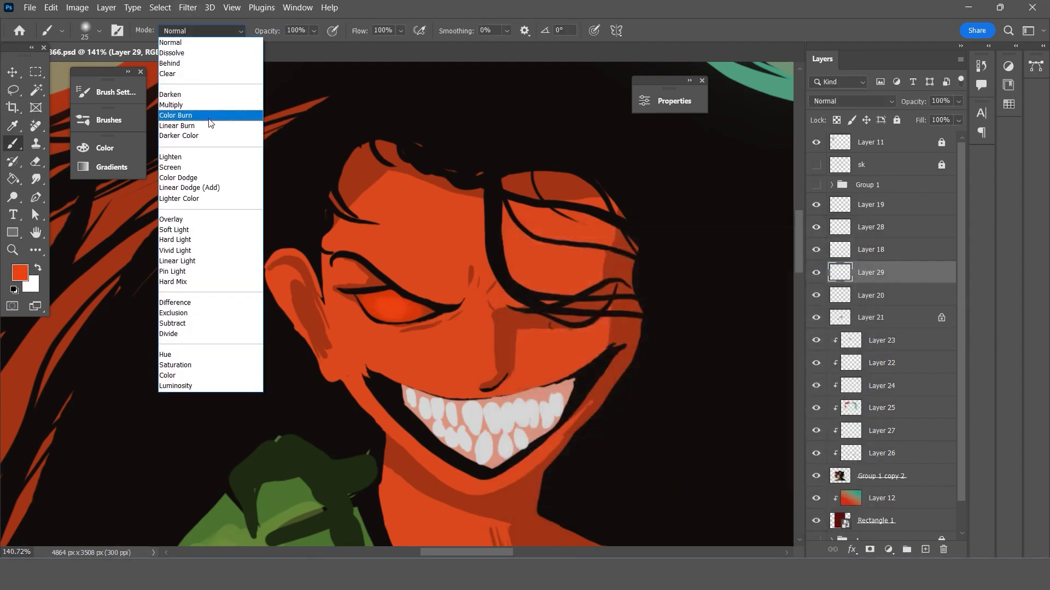
left_click(203, 179)
mouse_move(402, 309)
left_mouse_down()
mouse_move(386, 307)
mouse_move(427, 311)
mouse_move(375, 300)
left_mouse_up()
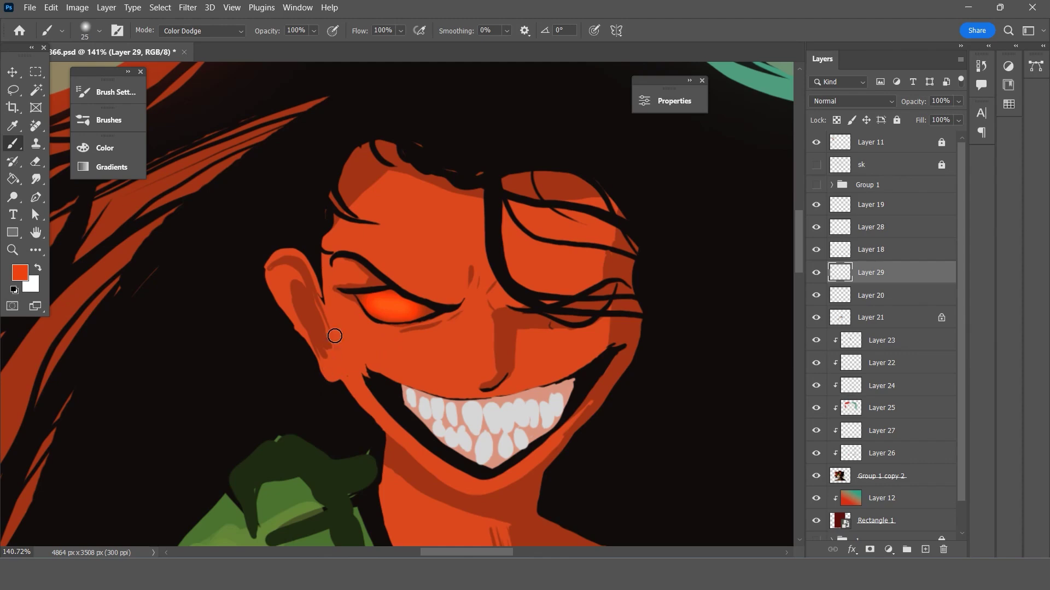
Try brightening the eye glow further with white, then undo it.
left_click(24, 279)
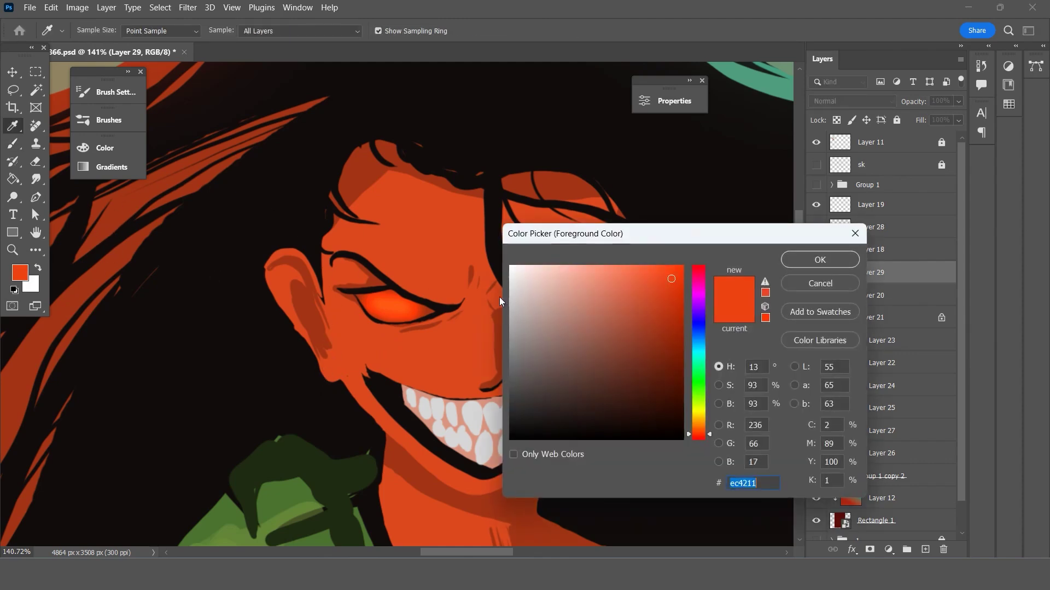
left_click(513, 278)
left_click(822, 261)
mouse_move(391, 303)
left_mouse_down()
mouse_move(408, 306)
mouse_move(388, 328)
left_mouse_up()
key("ctrl+z")
Return the brush to Normal mode and test small white eye highlights, undoing them.
left_click(211, 35)
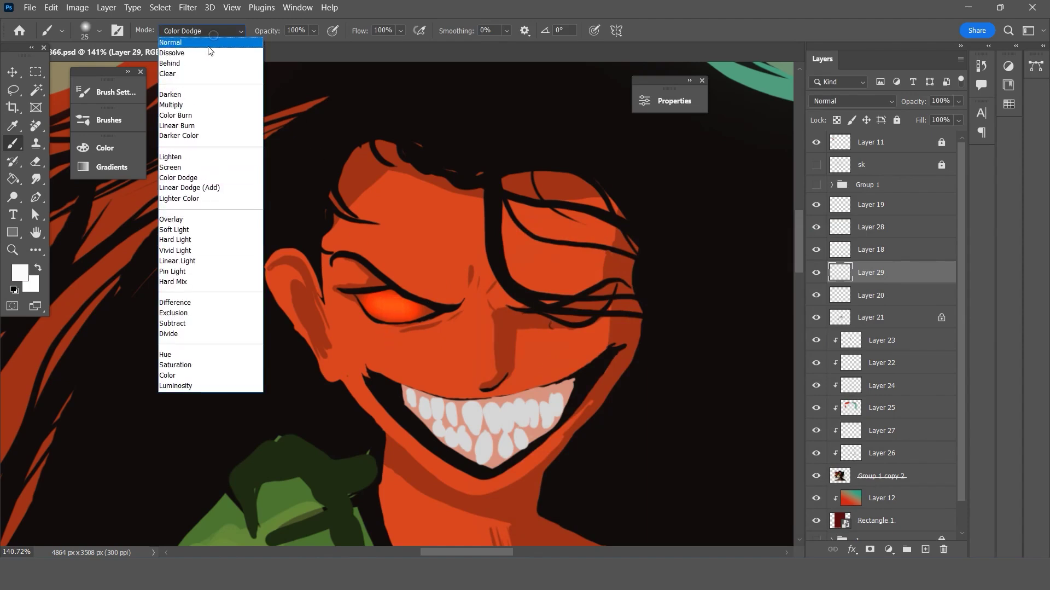
left_click(395, 306)
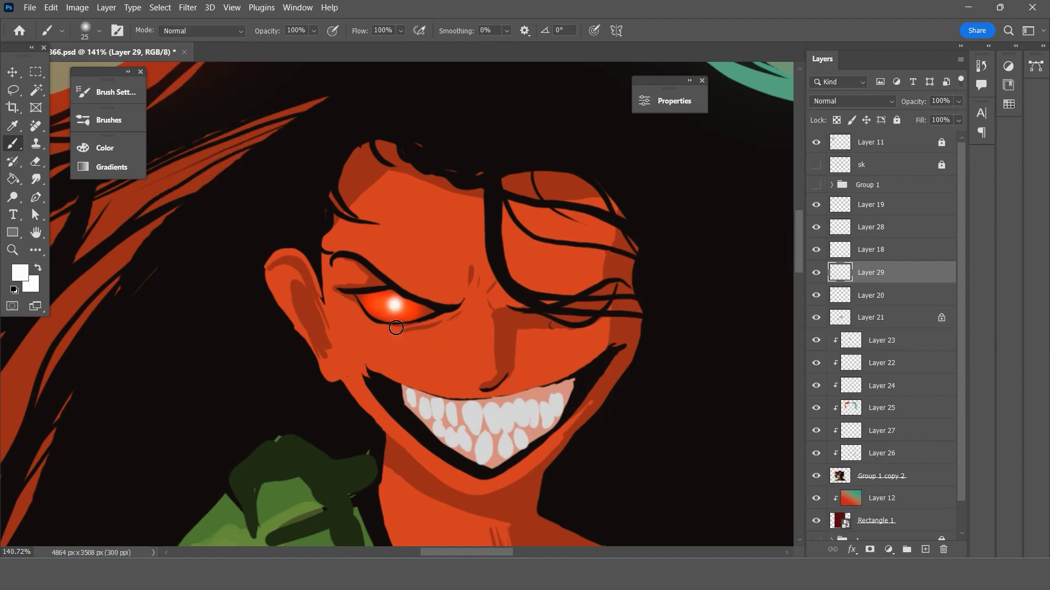
key("ctrl+z")
key("bracketleft")
left_click(394, 305)
key("ctrl+z")
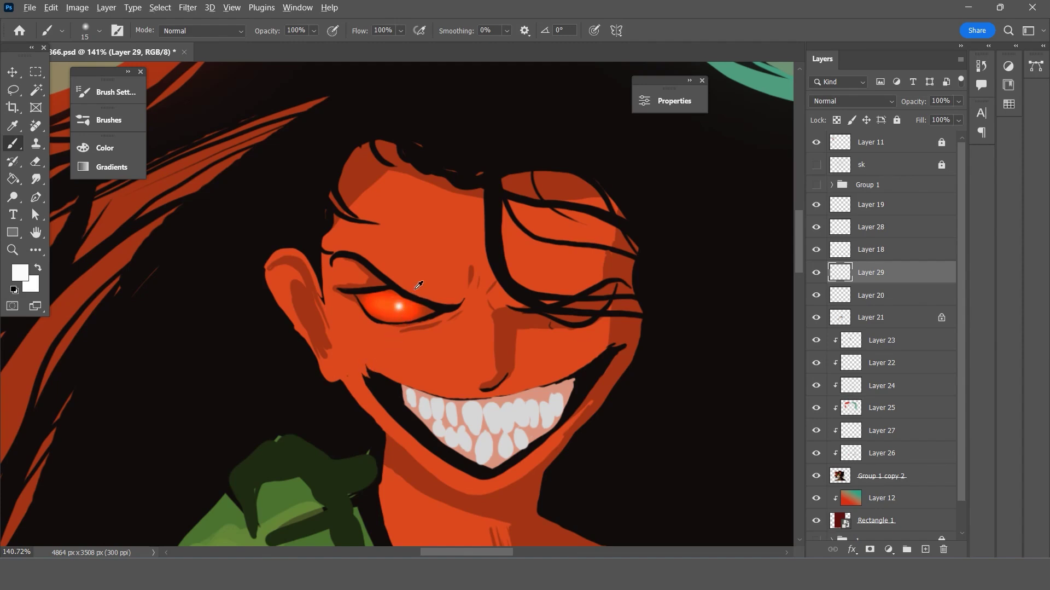
Zoom around the artwork and switch to the Move tool.
scroll(421, 287, "down", 2)
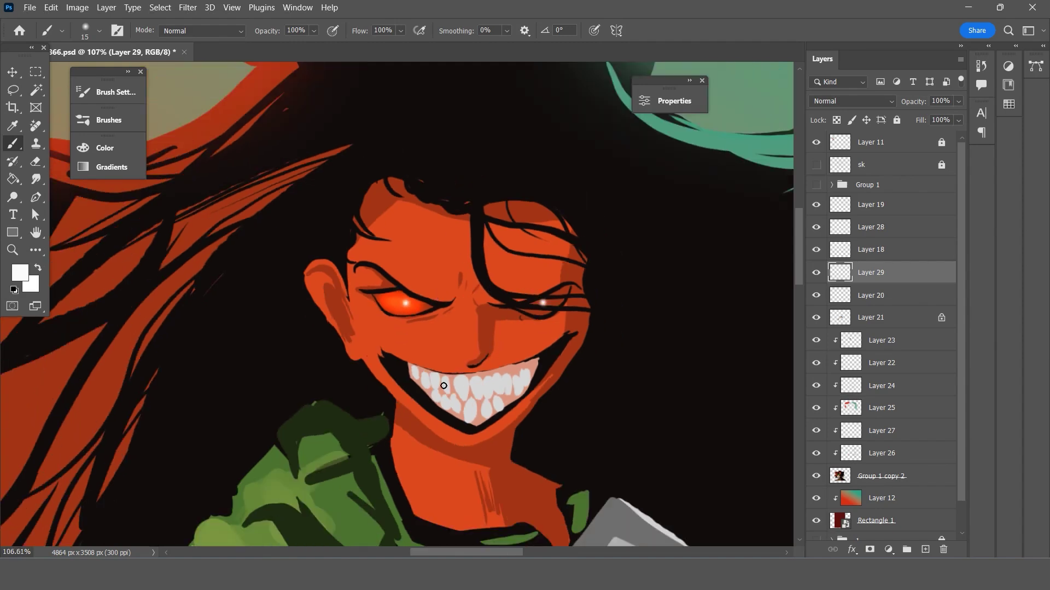
scroll(460, 348, "down", 2)
scroll(481, 295, "down", 2)
scroll(506, 226, "up", 1)
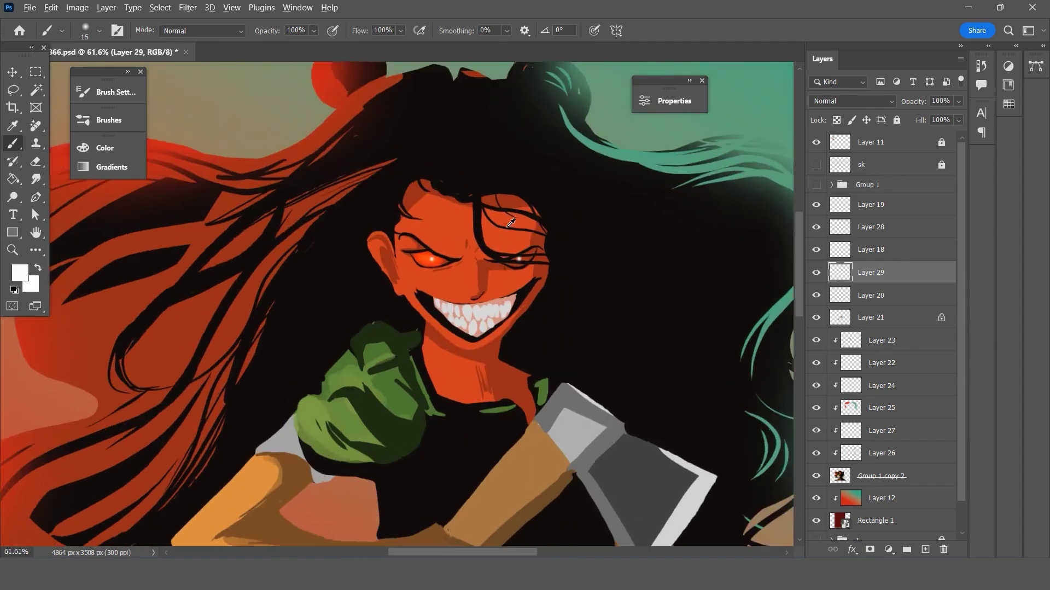
scroll(506, 225, "up", 2)
scroll(563, 246, "up", 3)
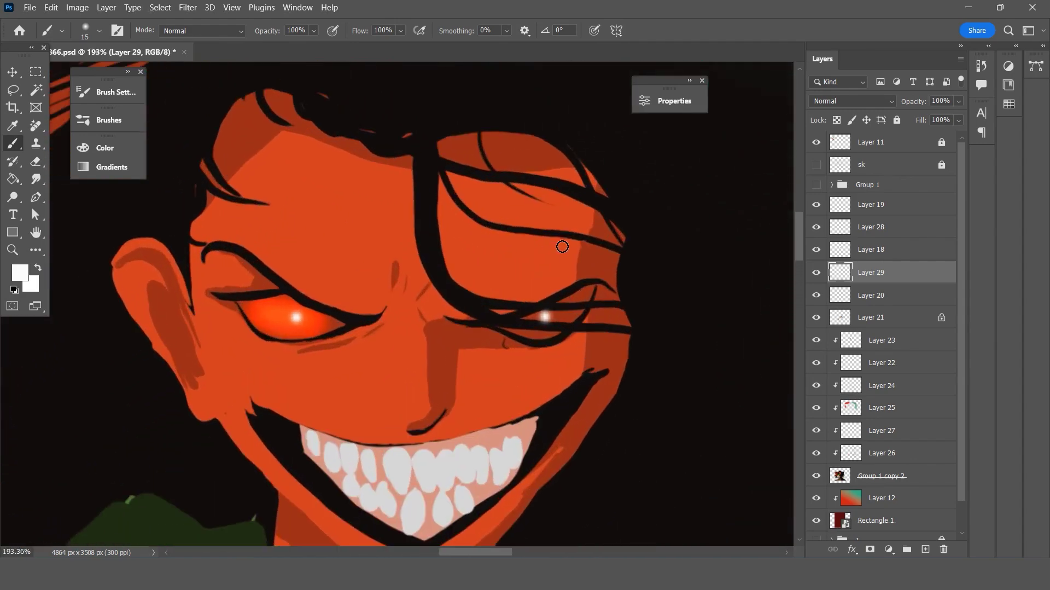
scroll(856, 372, "down", 1)
left_click(22, 75)
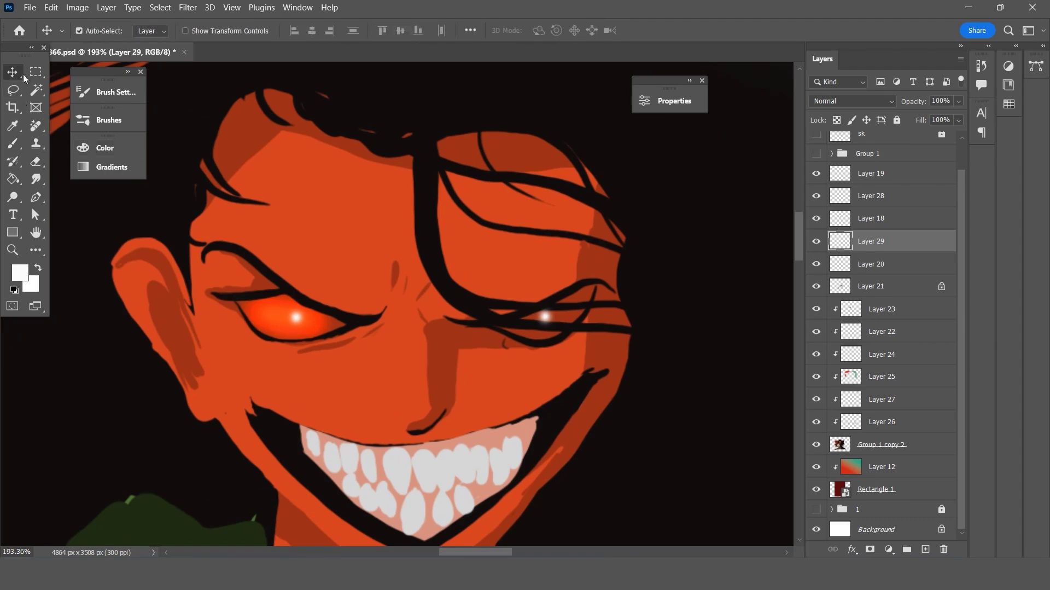
Select Group 1 copy 2, then settle on Layer 18 as the working layer.
left_click(495, 320)
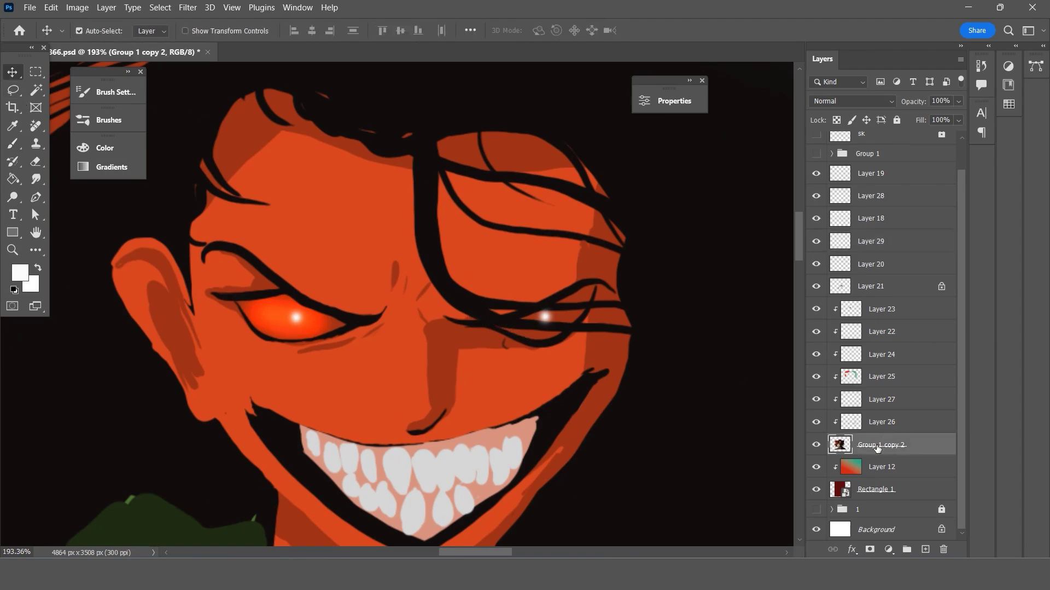
scroll(600, 343, "down", 2)
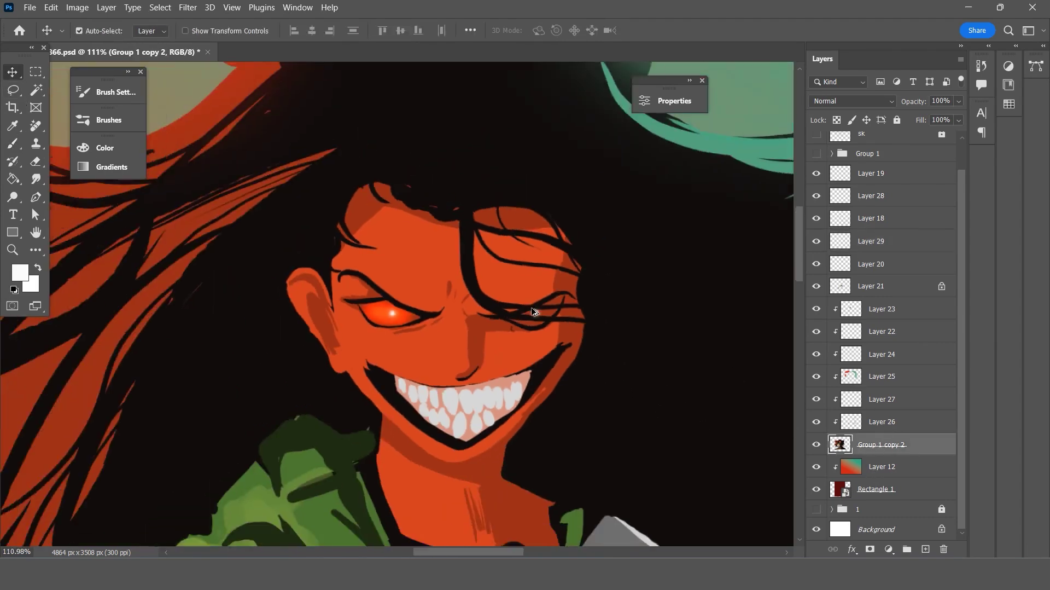
scroll(569, 313, "down", 2)
scroll(569, 313, "down", 1)
scroll(568, 313, "down", 1)
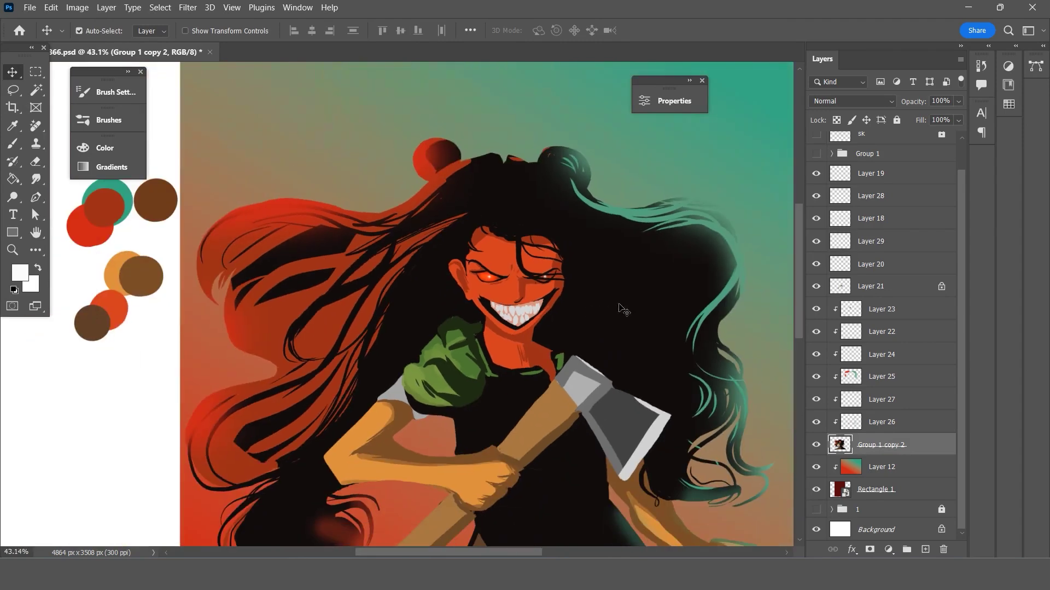
scroll(574, 307, "up", 1)
scroll(569, 309, "up", 1)
scroll(533, 315, "up", 1)
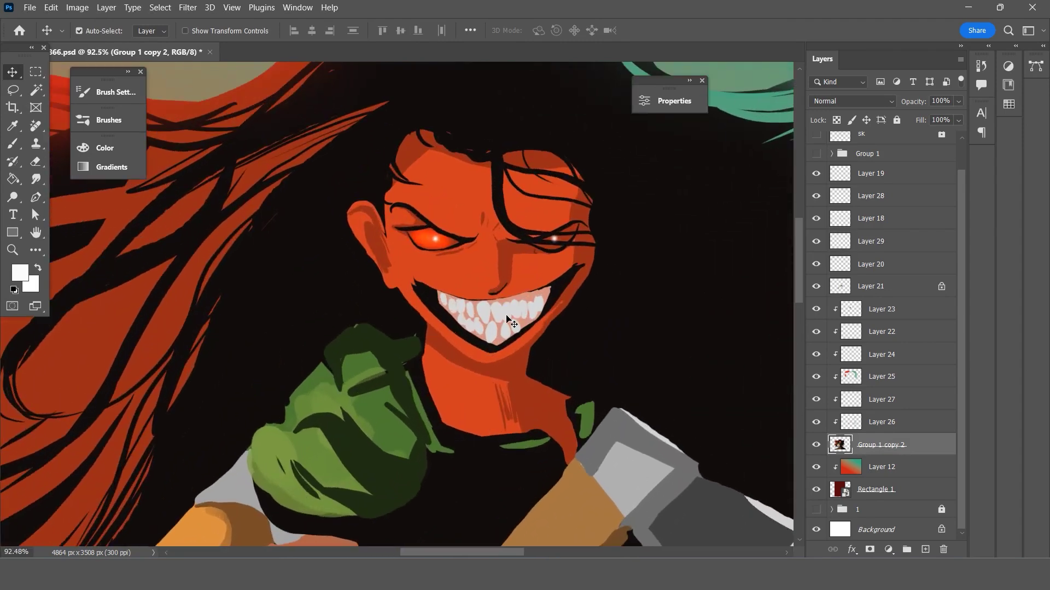
left_click(509, 320)
scroll(579, 304, "up", 1)
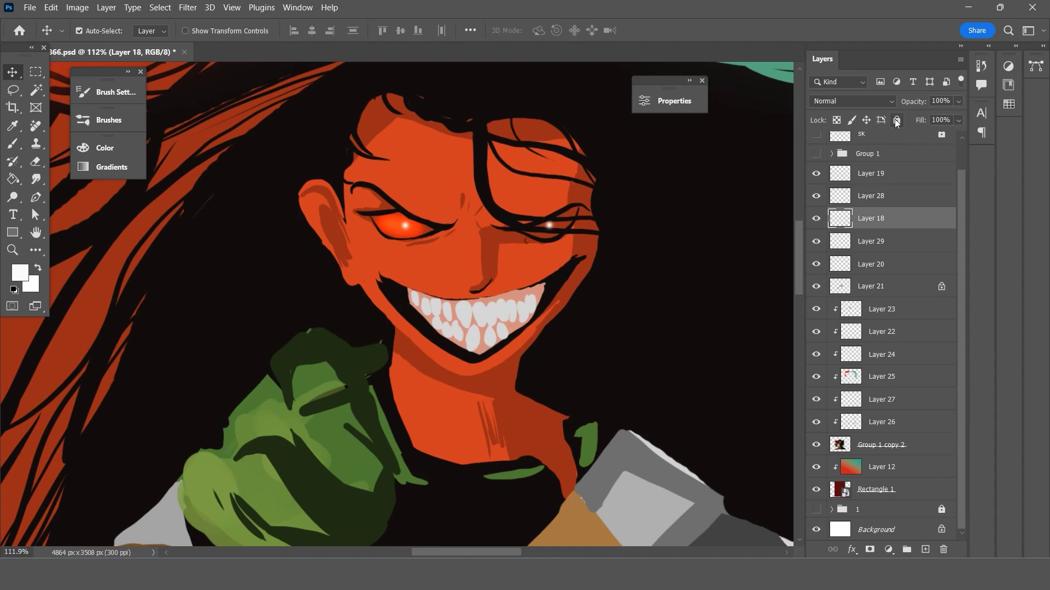
scroll(801, 241, "up", 1)
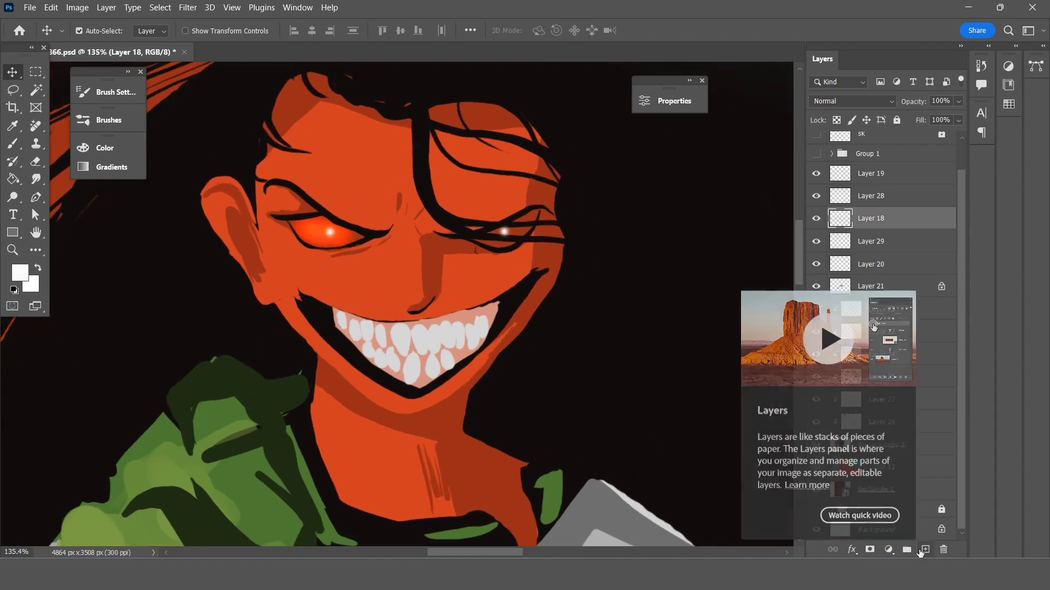
Sample the pink gum colour and Magic Wand-select the upper, lower and leftmost teeth areas.
key("i")
scroll(411, 328, "up", 1)
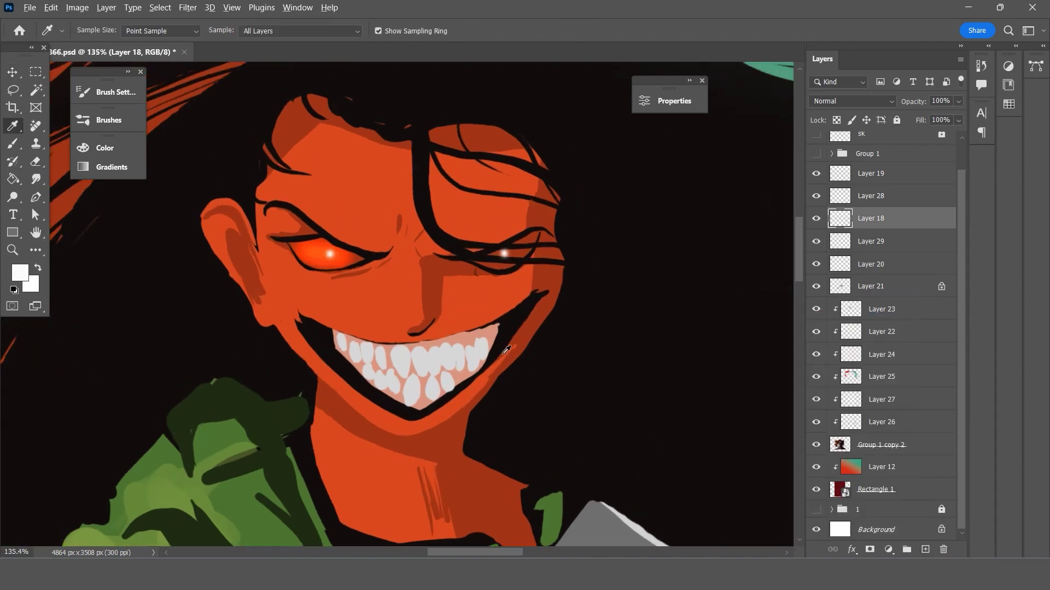
left_click(410, 332)
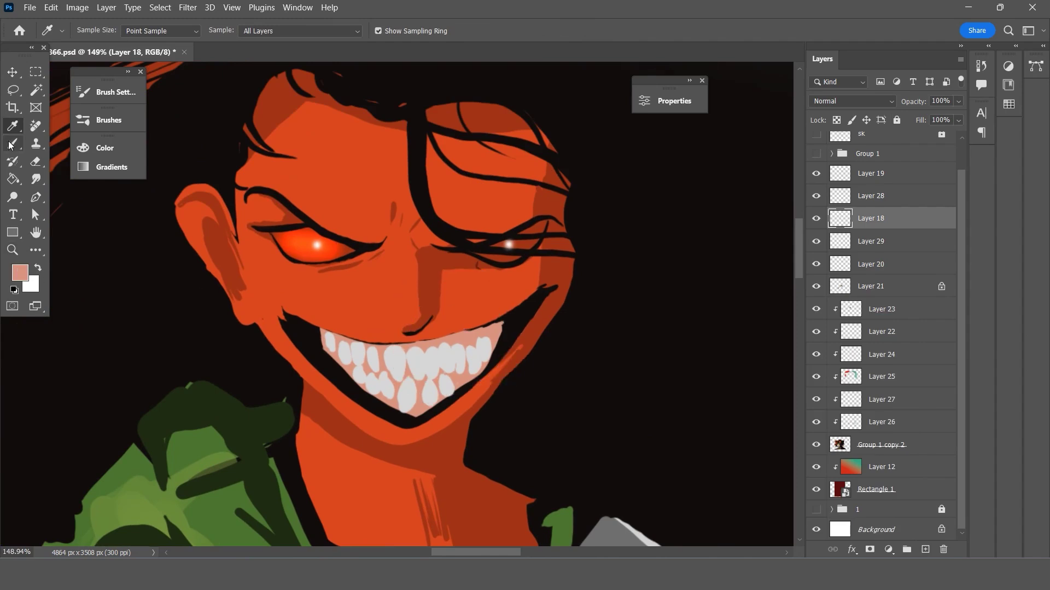
left_click(36, 90)
left_click(474, 341)
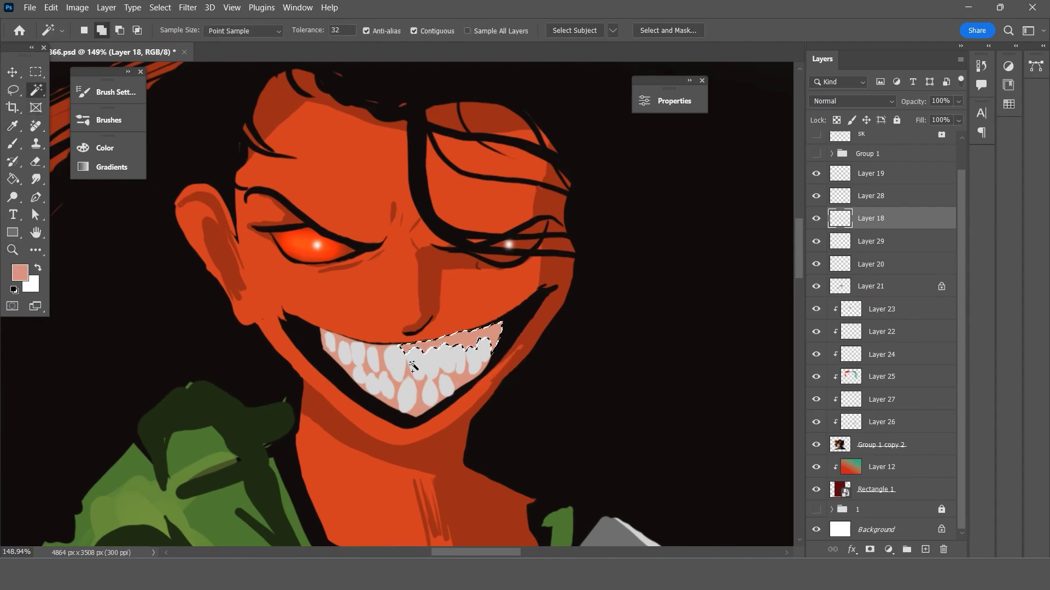
left_click(406, 413)
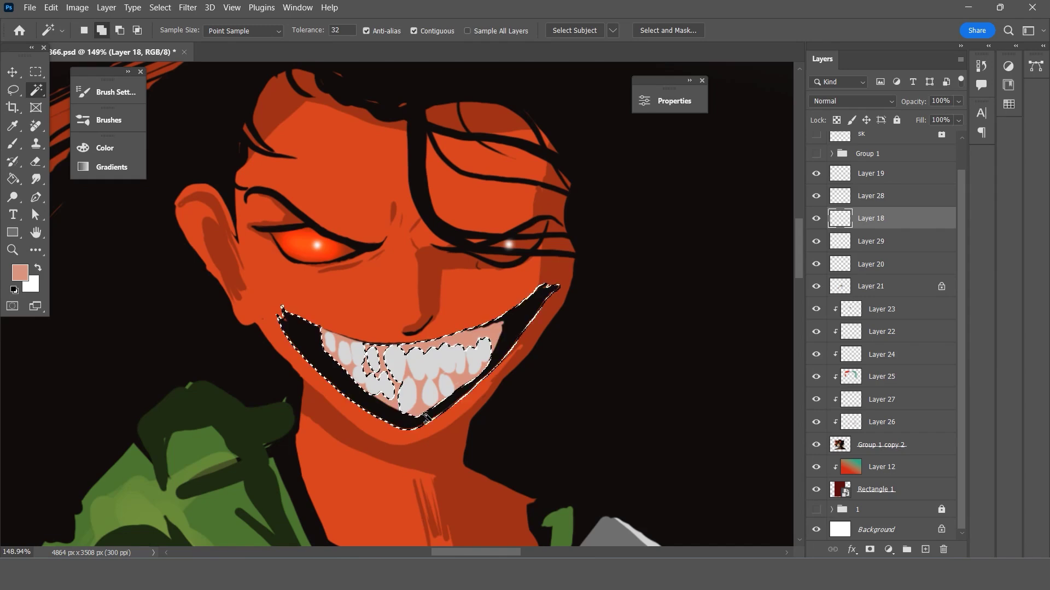
left_click(434, 406)
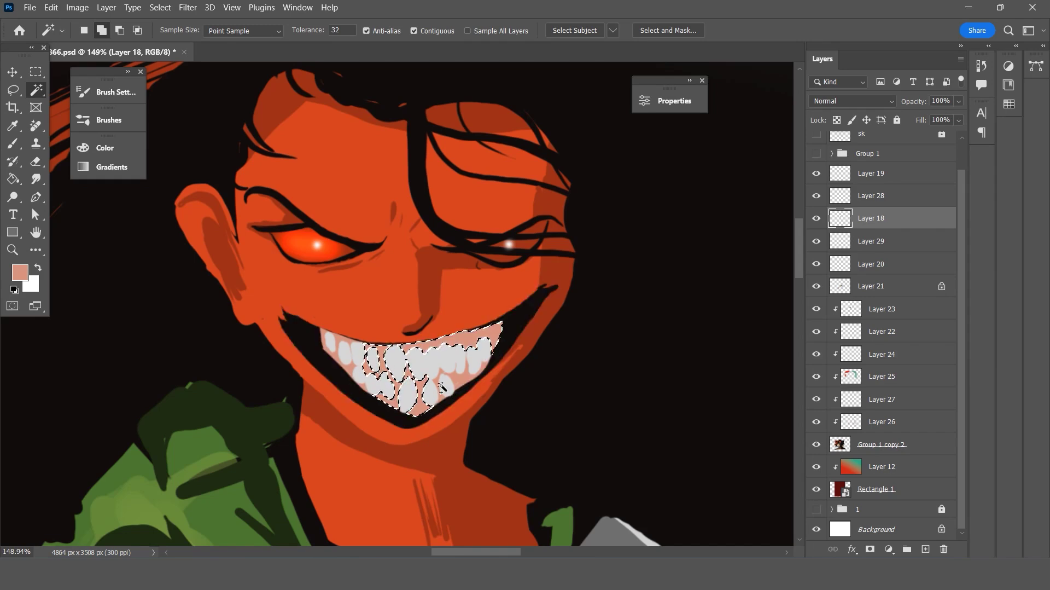
left_click(351, 350)
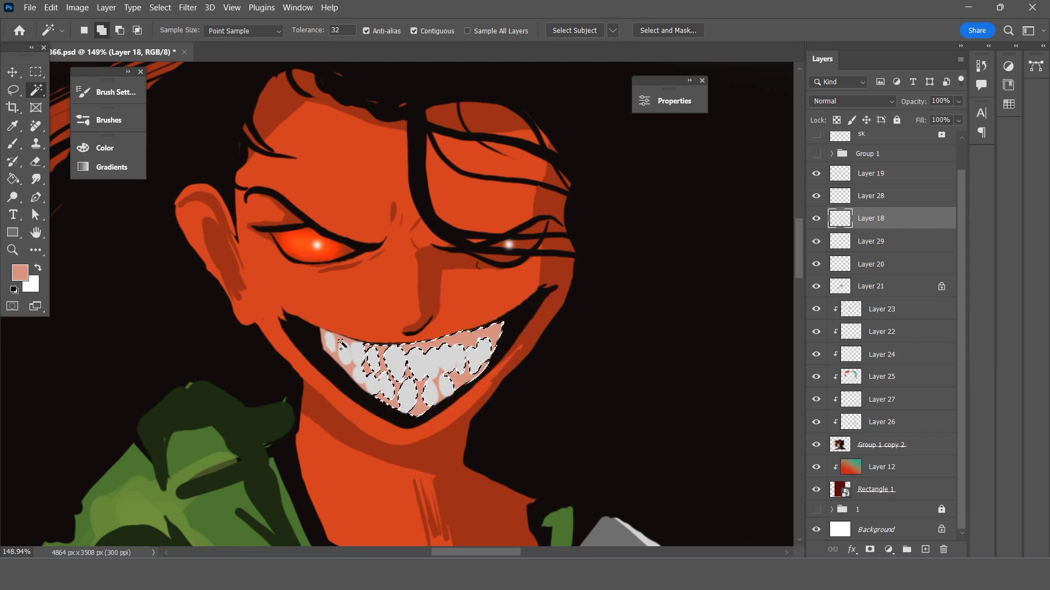
left_click(349, 380)
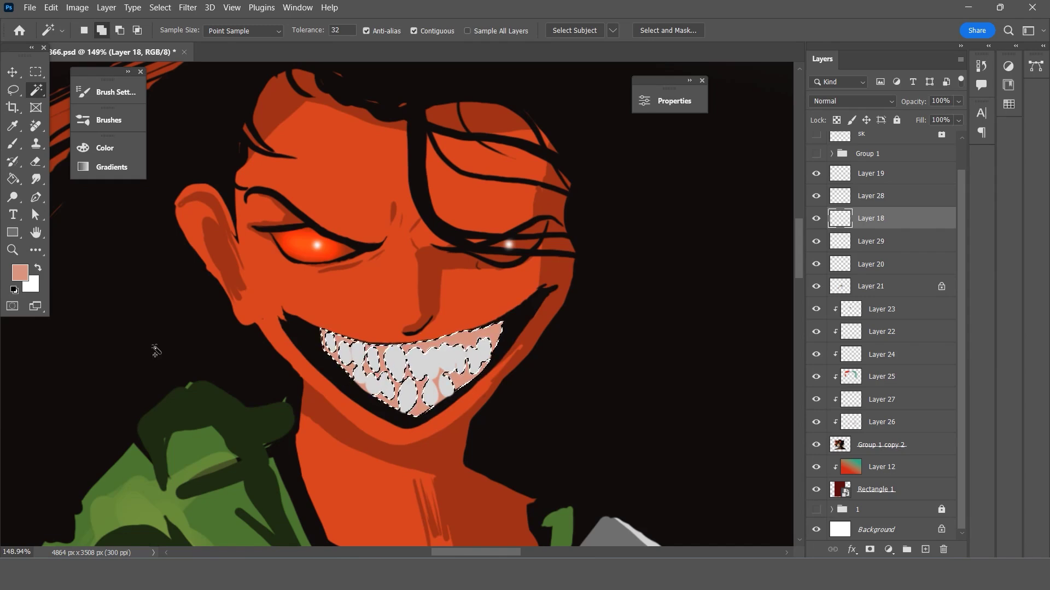
Set the foreground colour to a red based on fd4343, adjusted brighter.
key("i")
left_click(19, 272)
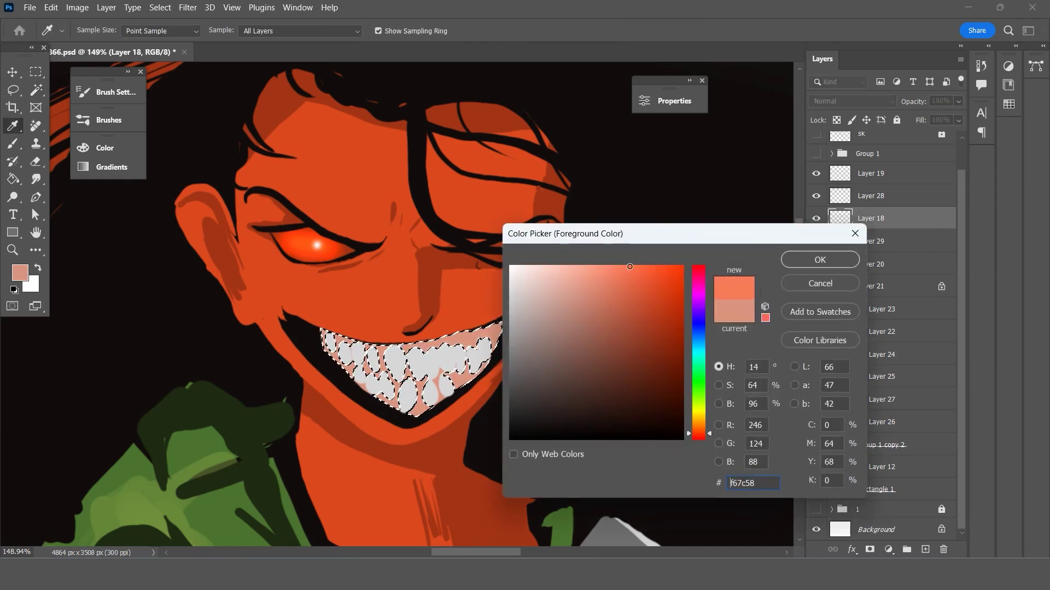
type("fd4343")
mouse_move(668, 270)
left_mouse_down()
mouse_move(643, 301)
mouse_move(663, 288)
mouse_move(638, 299)
left_mouse_up()
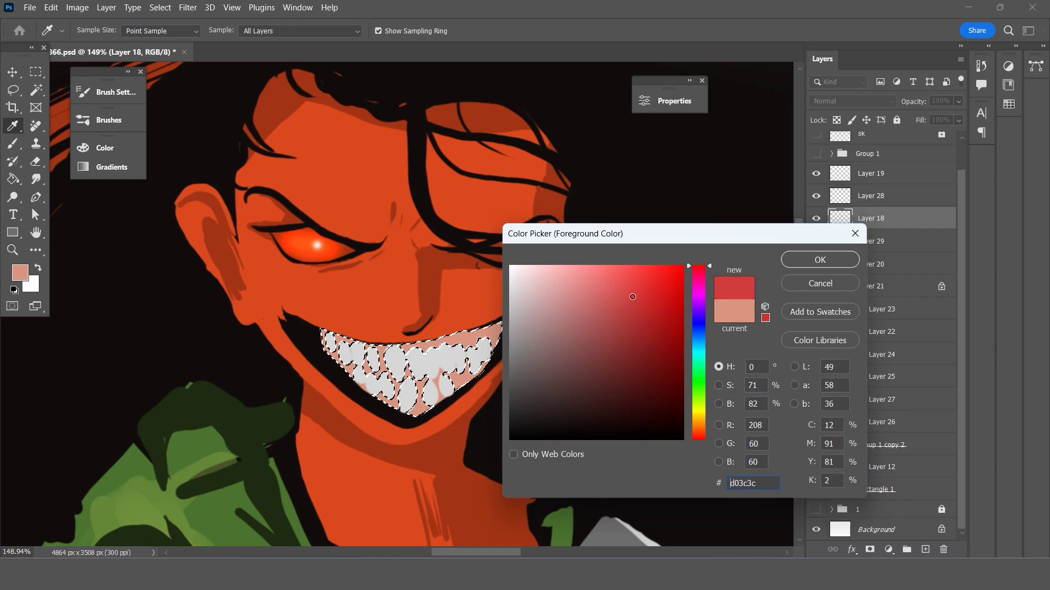
left_click_drag(638, 299, 651, 288)
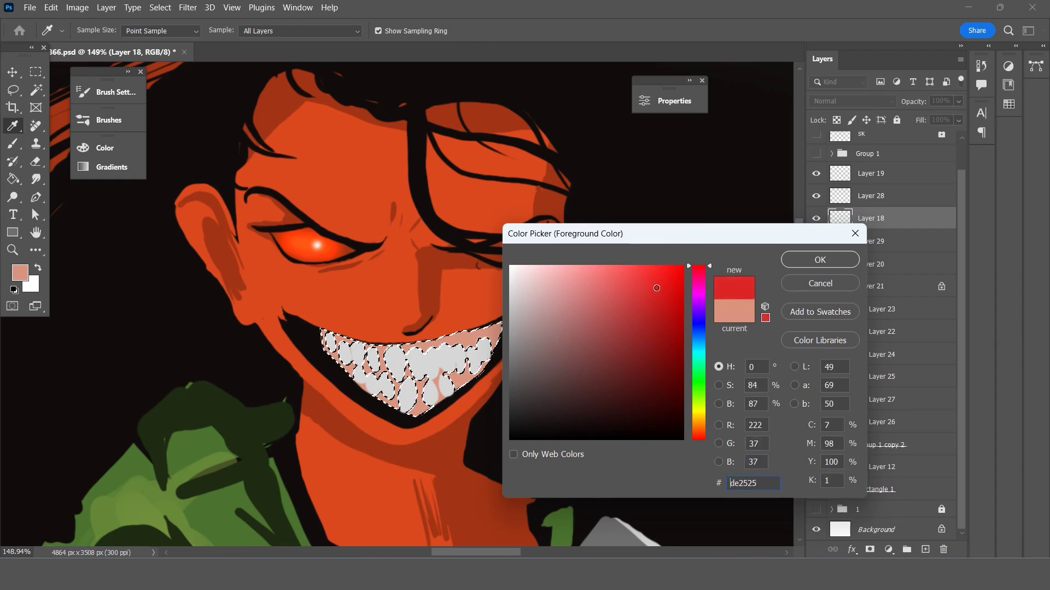
left_click(788, 262)
Sample the orange skin colour and brighten it into a saturated orange foreground.
key("w")
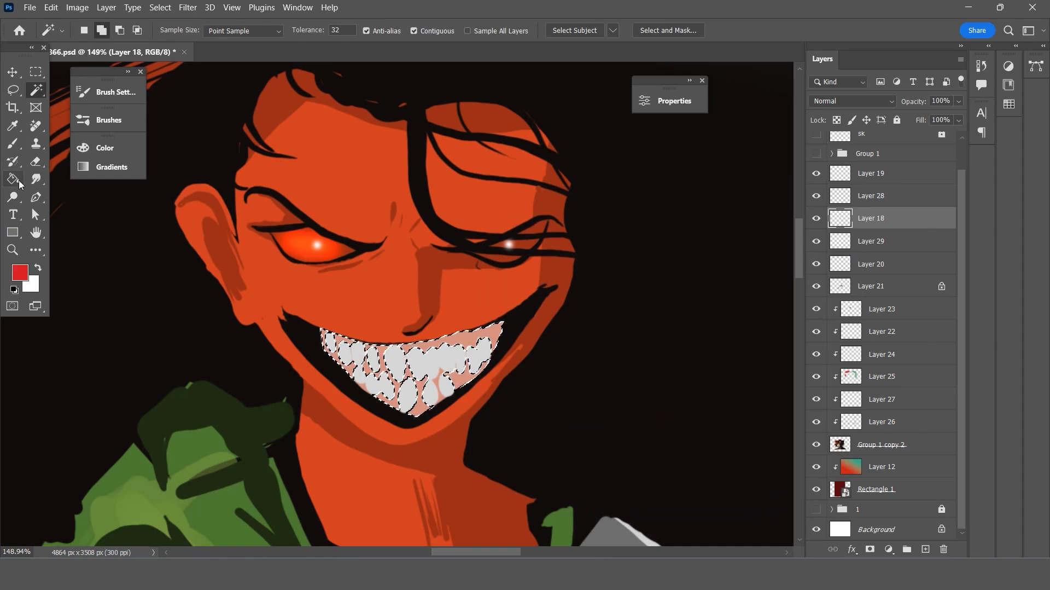
left_click(19, 182)
left_click(356, 306)
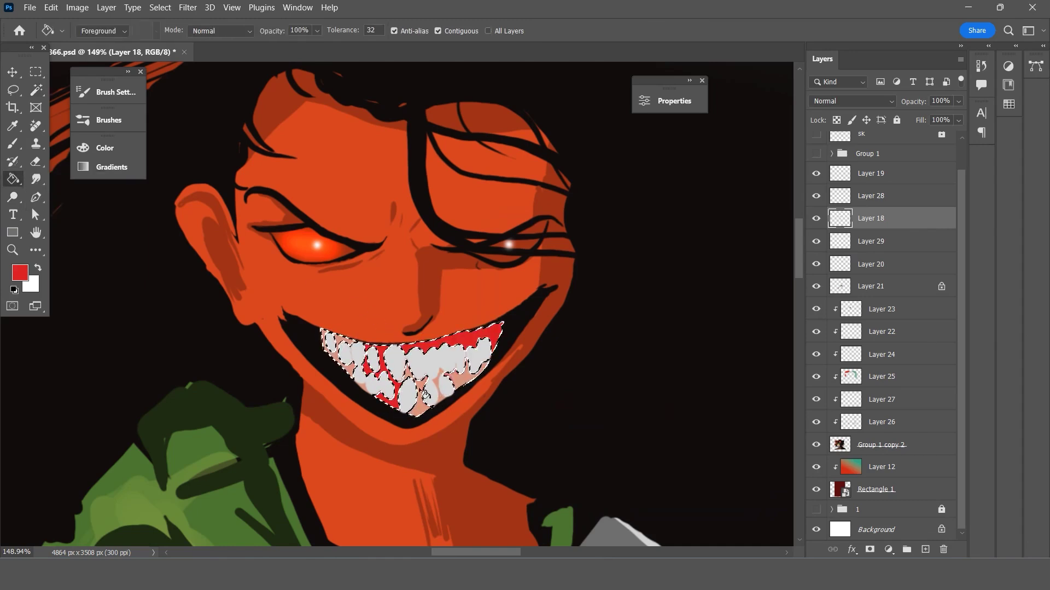
left_click(13, 125)
left_click(450, 243)
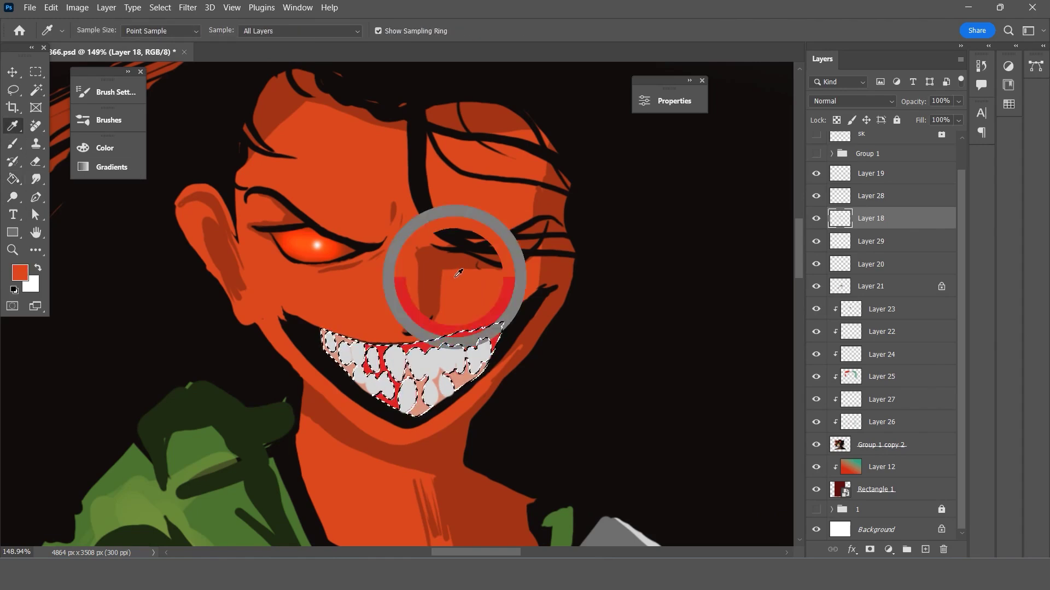
left_click(18, 274)
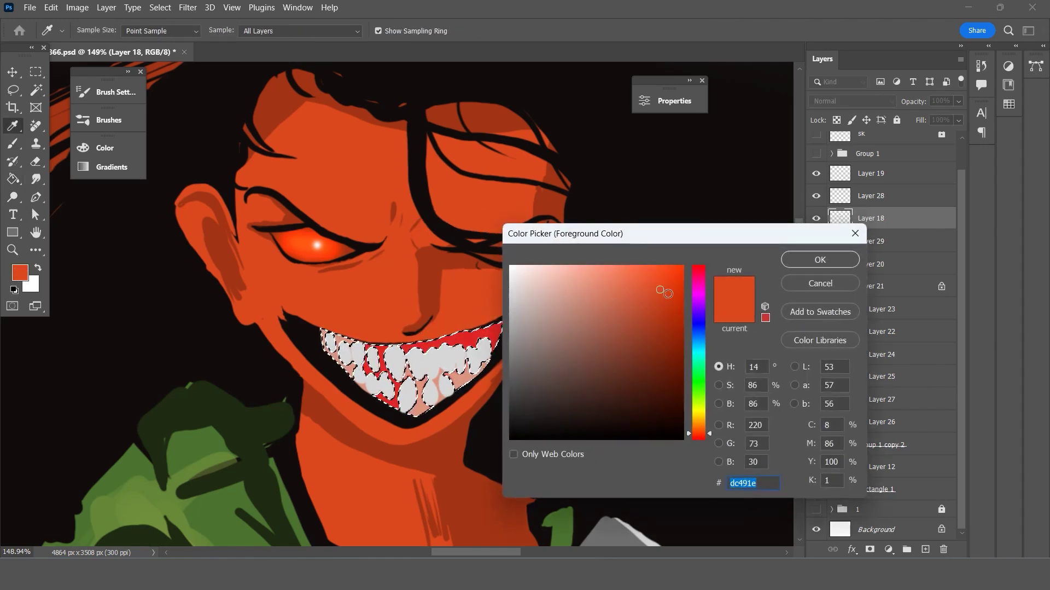
left_click(663, 290)
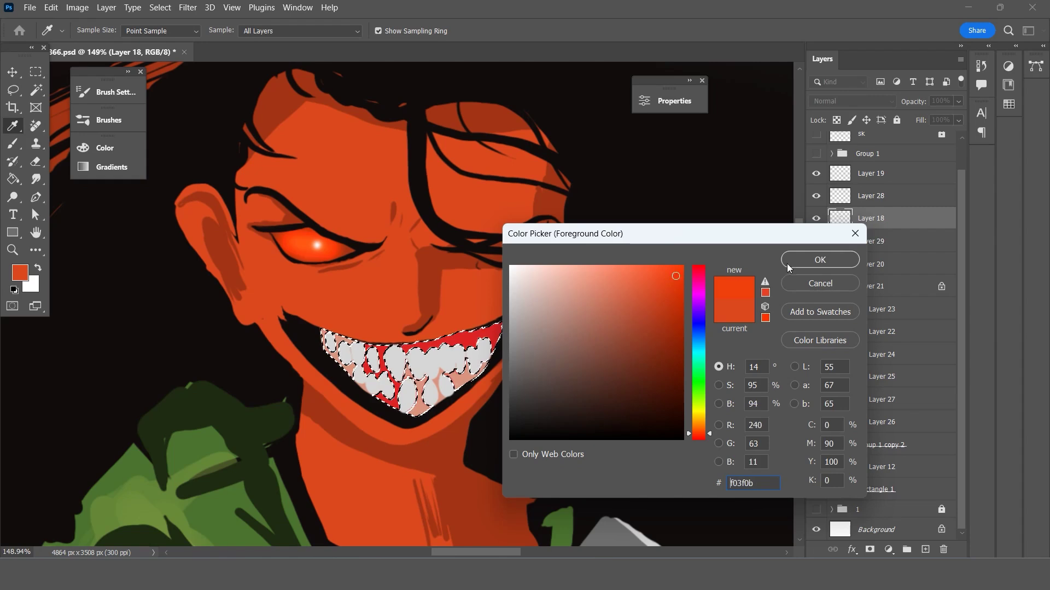
left_click(820, 259)
Paint-bucket fill the red and pink gum areas around the teeth with orange, then deselect.
left_click(12, 179)
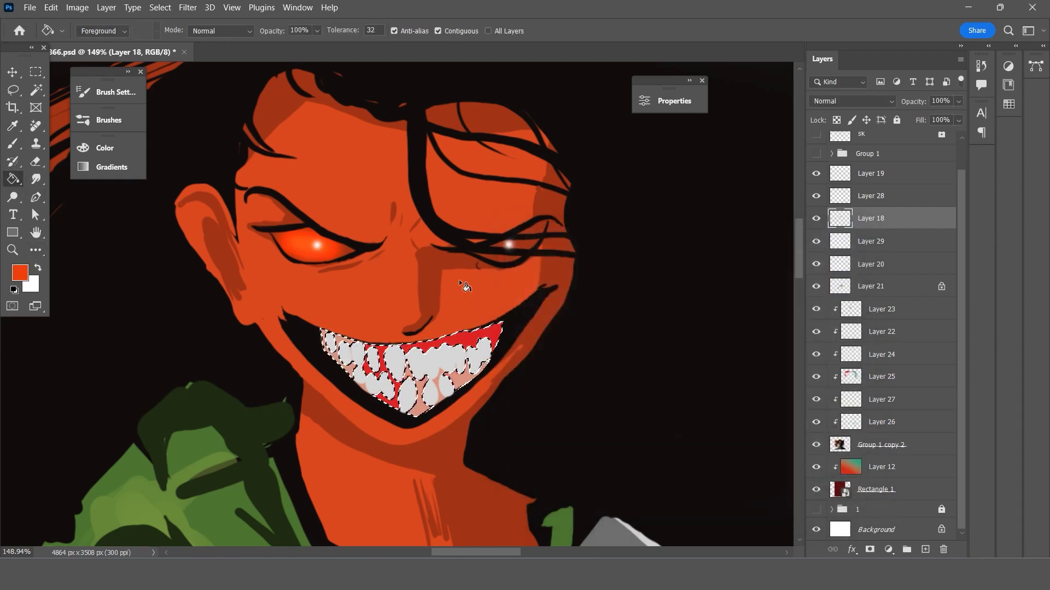
left_click(476, 336)
left_click(461, 388)
left_click(426, 402)
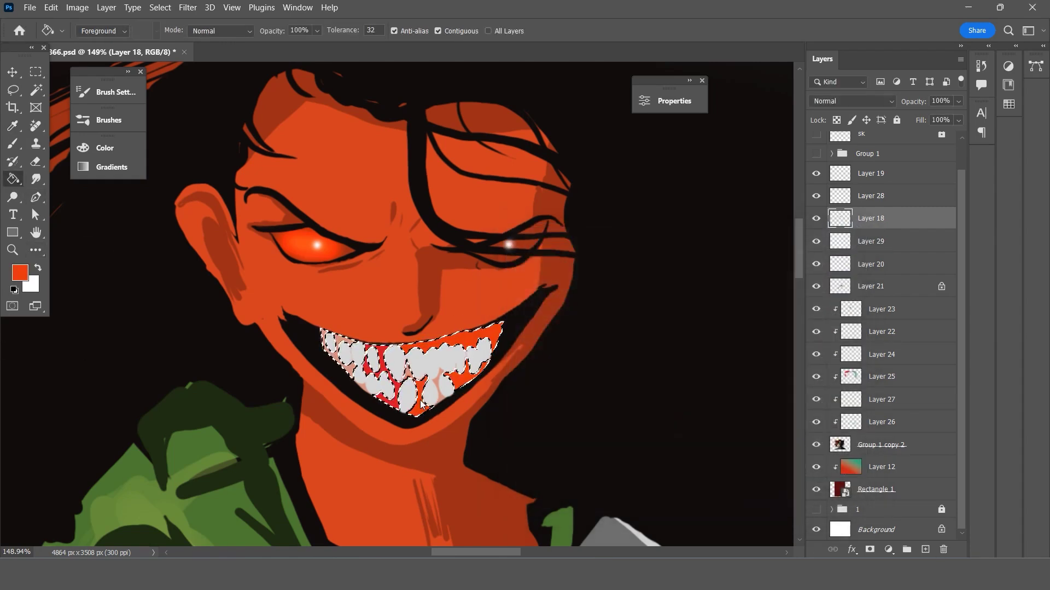
left_click(382, 366)
left_click(340, 348)
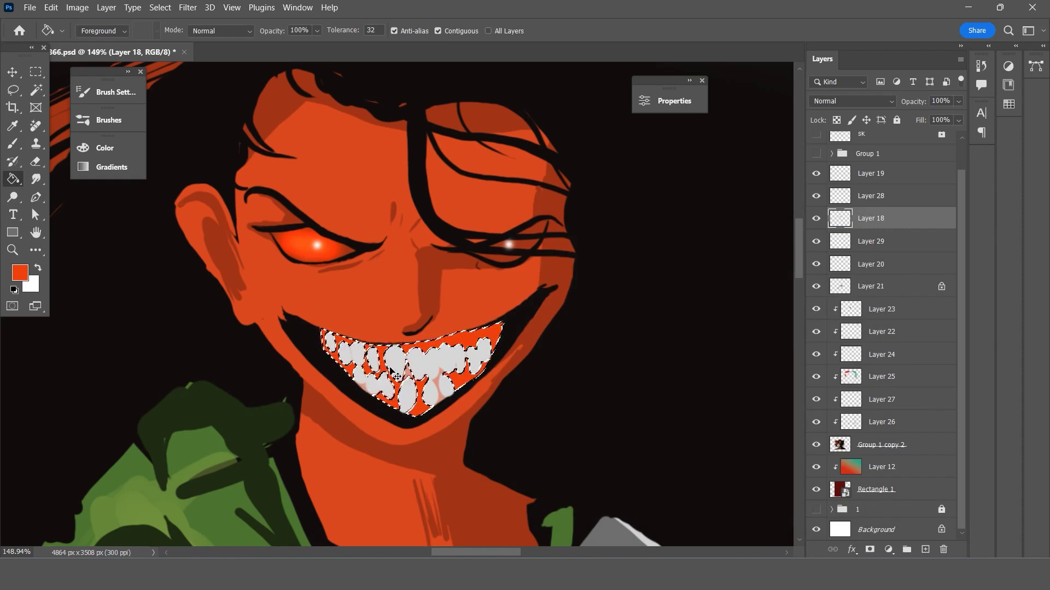
key("ctrl+d")
scroll(424, 349, "down", 3)
scroll(424, 348, "up", 5)
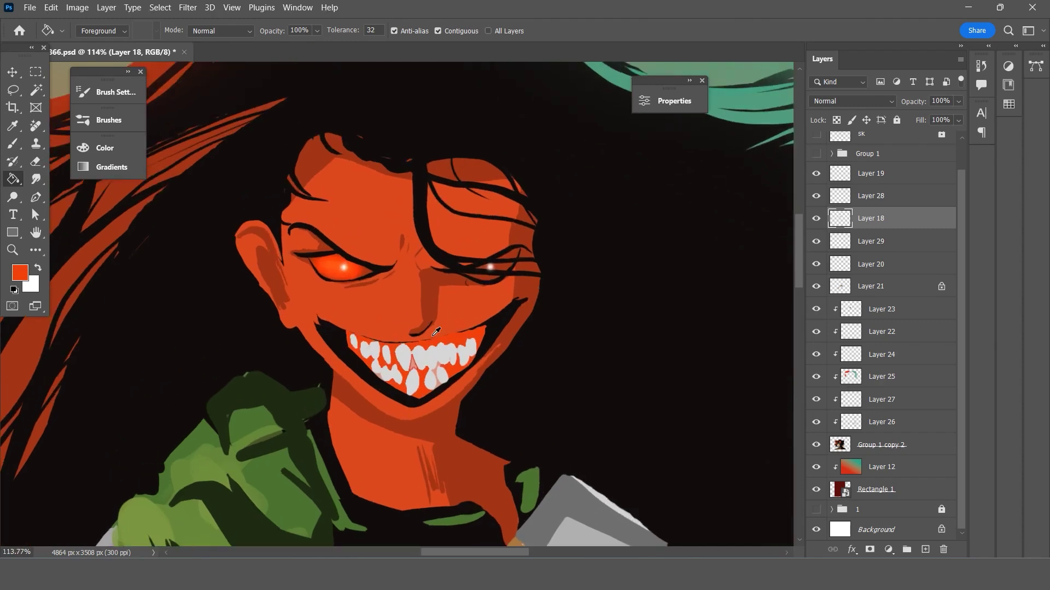
With the Hard Round Pressure brush, paint orange just below the lower teeth.
left_click(13, 125)
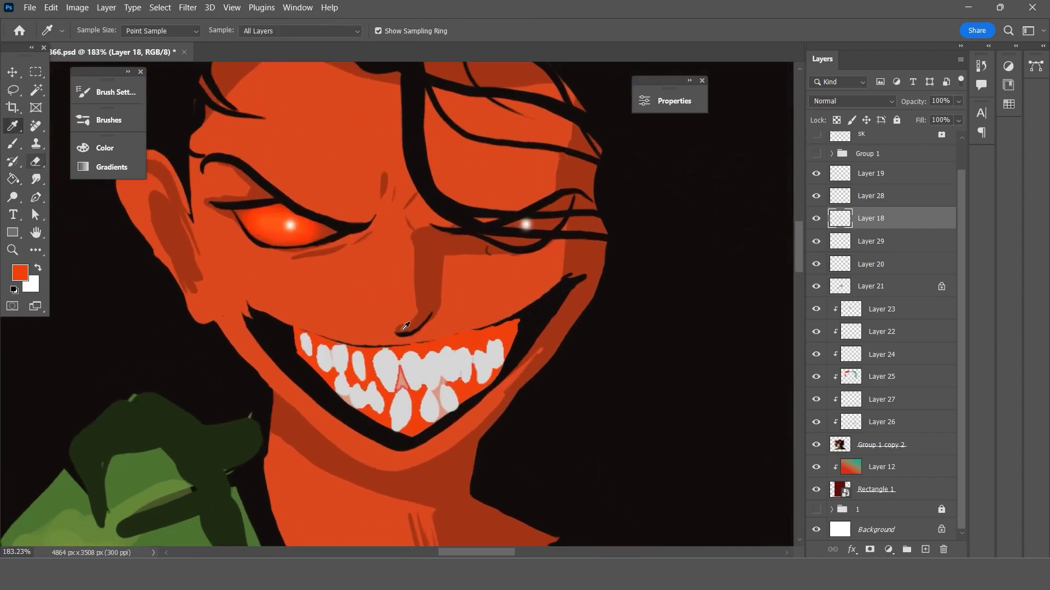
key("b")
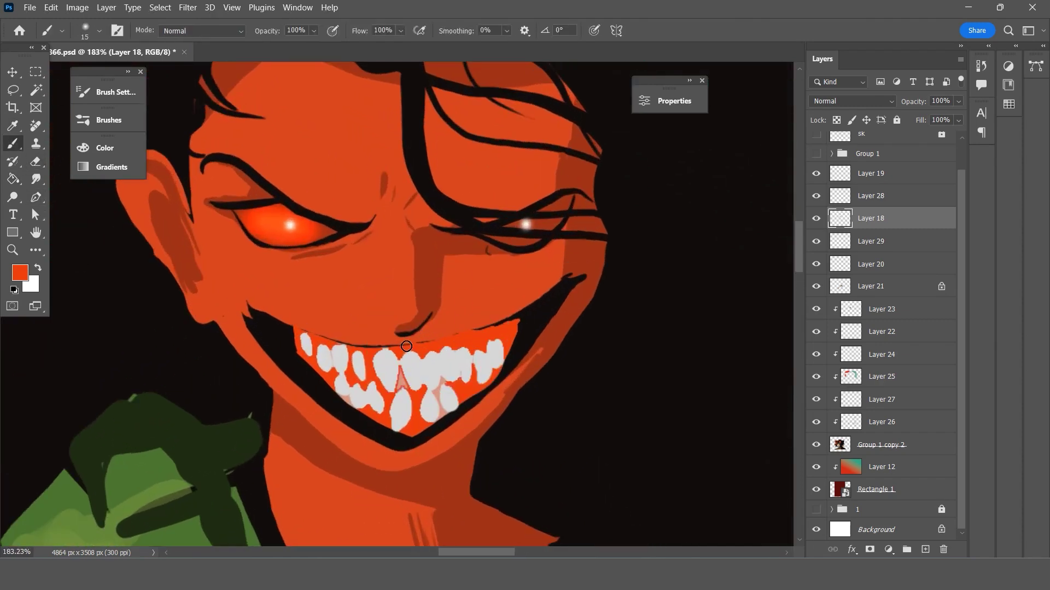
left_click(117, 30)
left_click(192, 109)
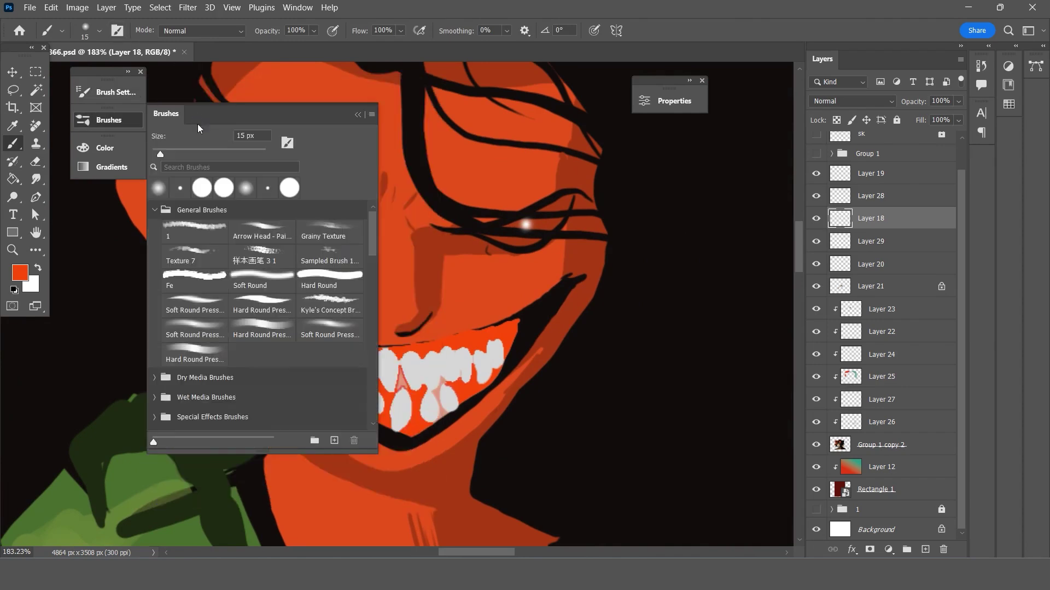
left_click(245, 332)
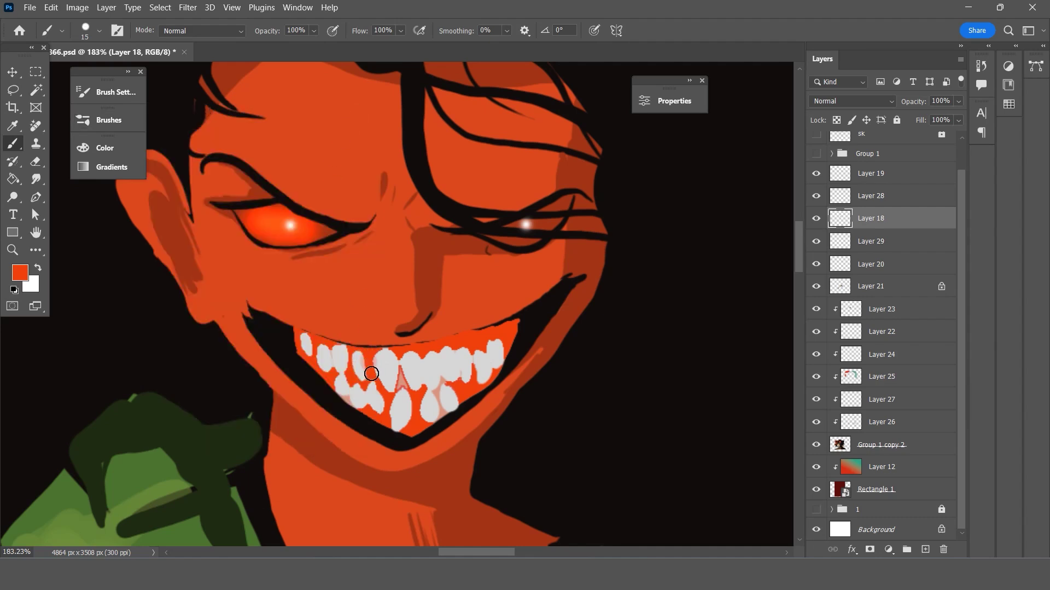
key("ctrl+z")
left_click_drag(417, 422, 402, 435)
left_click(118, 31)
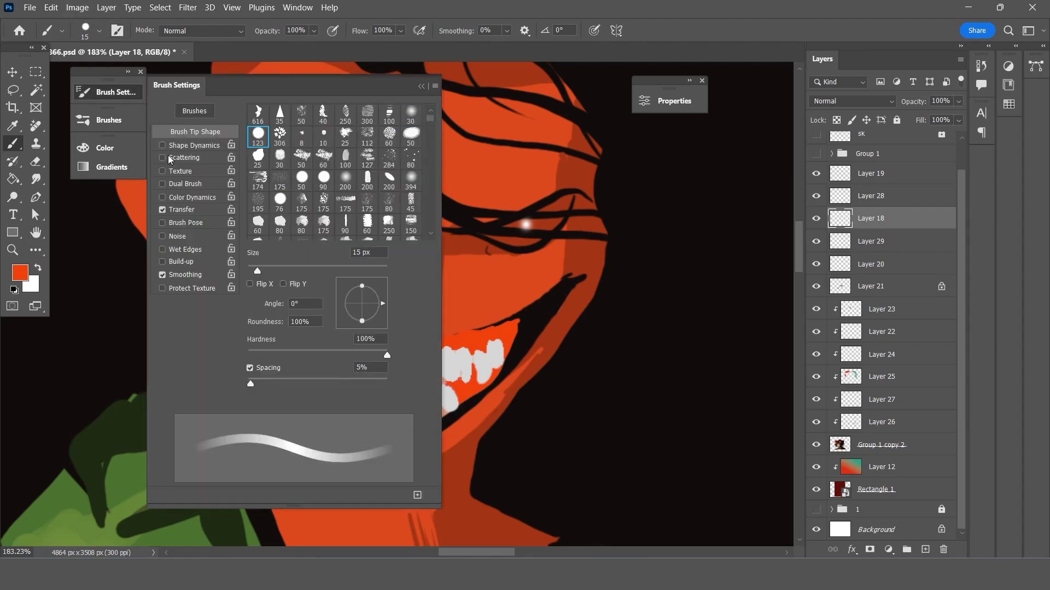
left_click(198, 112)
left_click(256, 298)
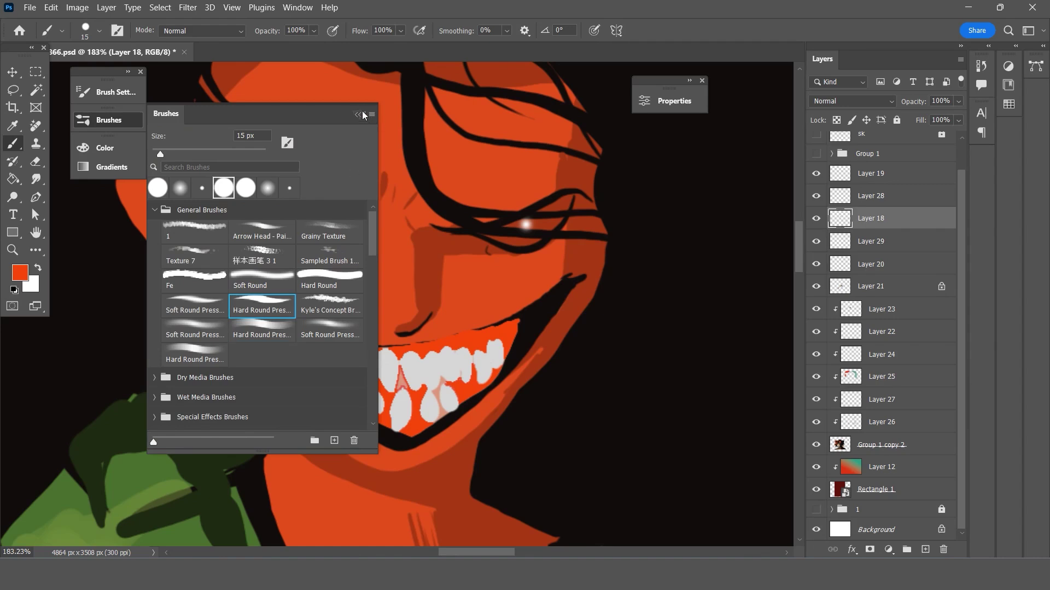
left_click(395, 374)
Paint orange gaps between the upper front teeth and the upper-left teeth.
left_click_drag(387, 406, 400, 358)
key("ctrl+z")
key("ctrl+z")
key("ctrl+z")
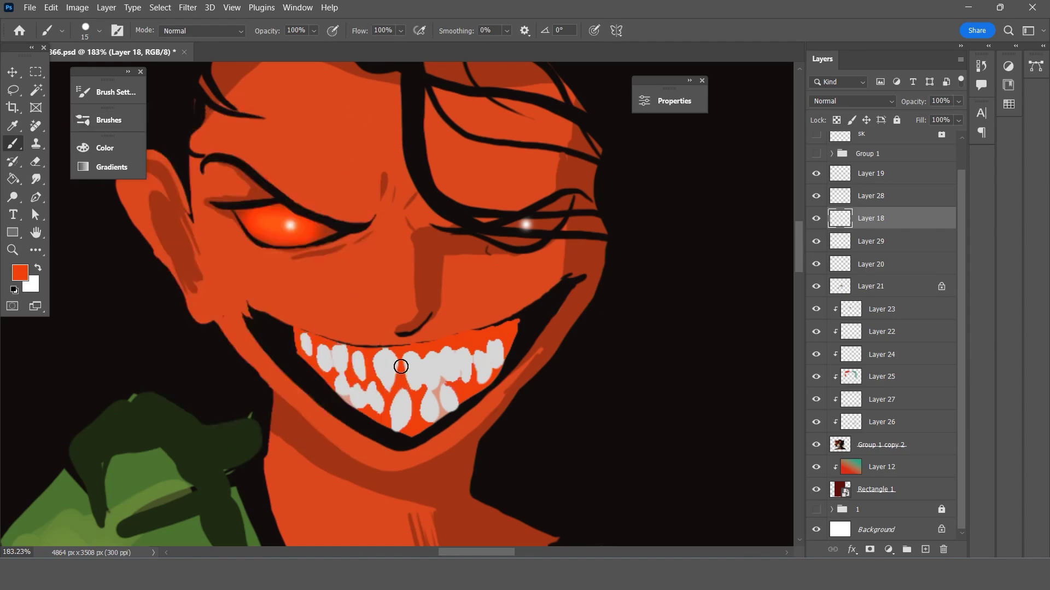
mouse_move(401, 361)
left_mouse_down()
mouse_move(415, 397)
mouse_move(418, 346)
left_mouse_up()
left_click_drag(351, 347, 322, 350)
key("e")
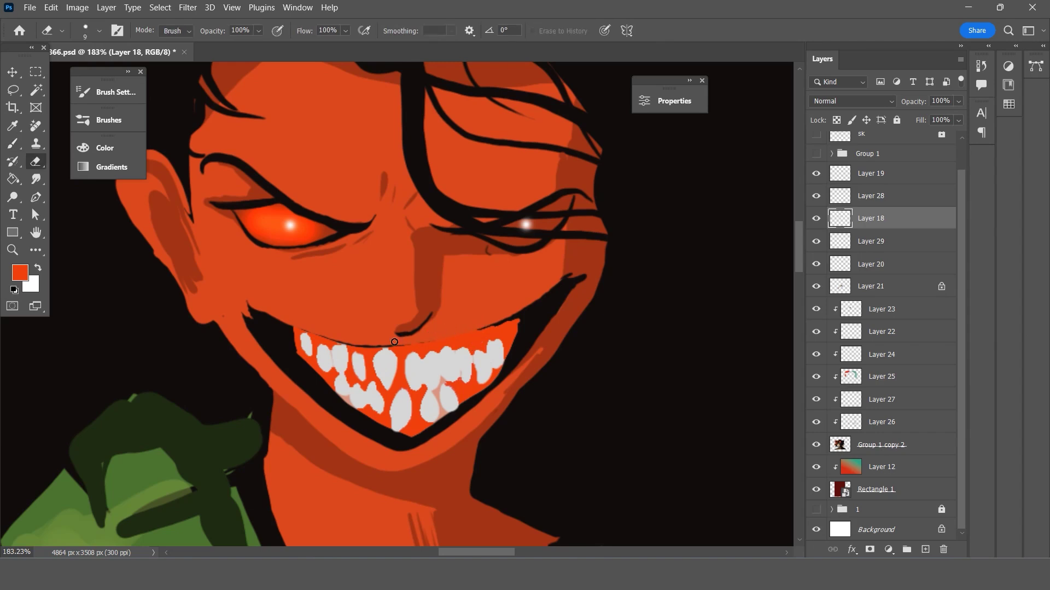
scroll(460, 288, "down", 2, "alt")
Sample the orange gum colour and trim the bottom of a lower tooth.
scroll(460, 289, "down", 2, "alt")
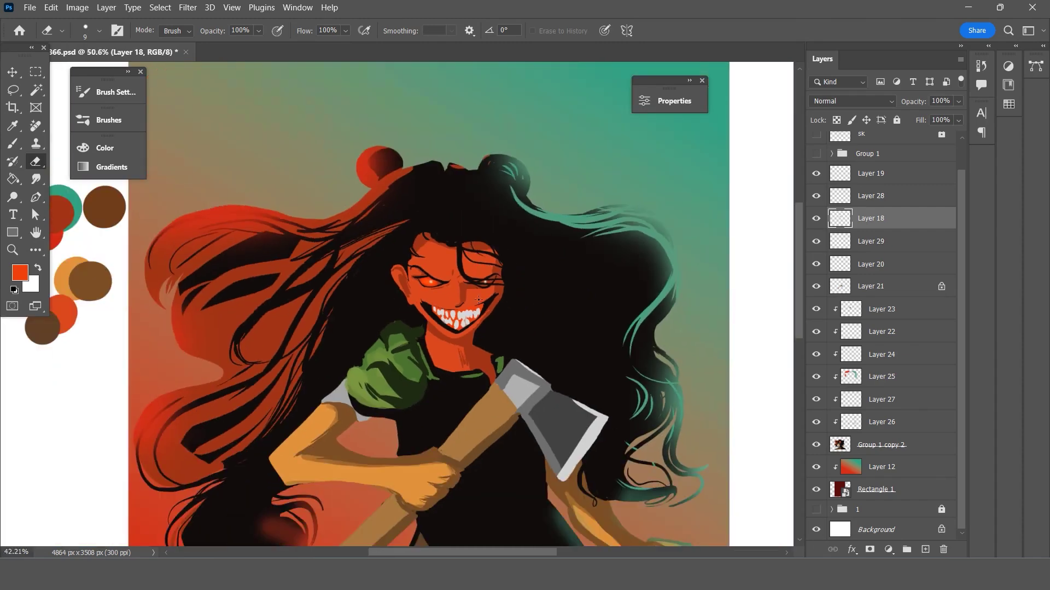
scroll(498, 306, "up", 1, "alt")
scroll(498, 307, "up", 1, "alt")
scroll(498, 307, "up", 2, "alt")
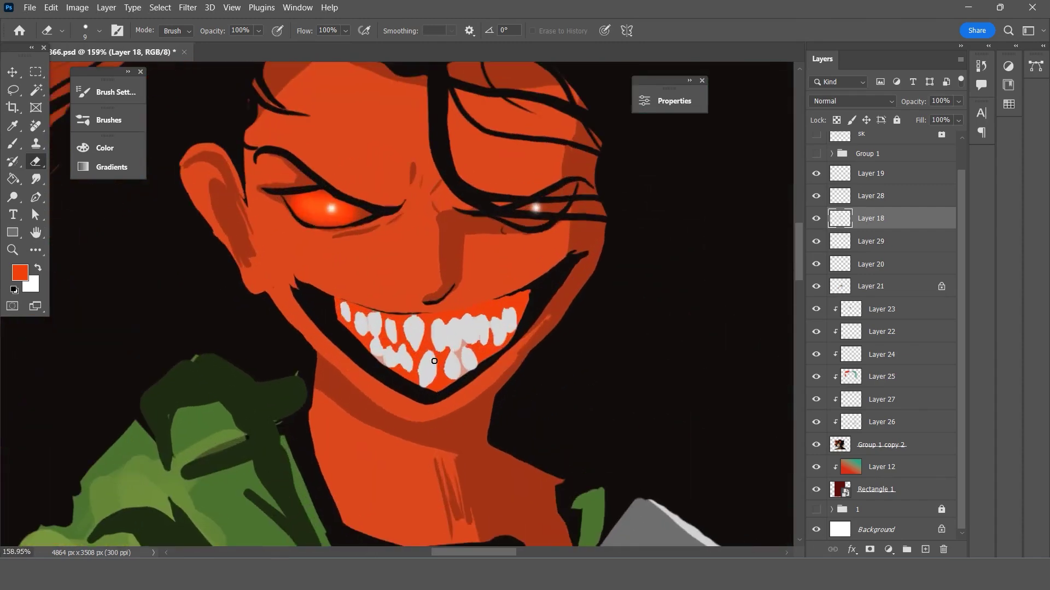
scroll(445, 359, "up", 2, "alt")
key("b")
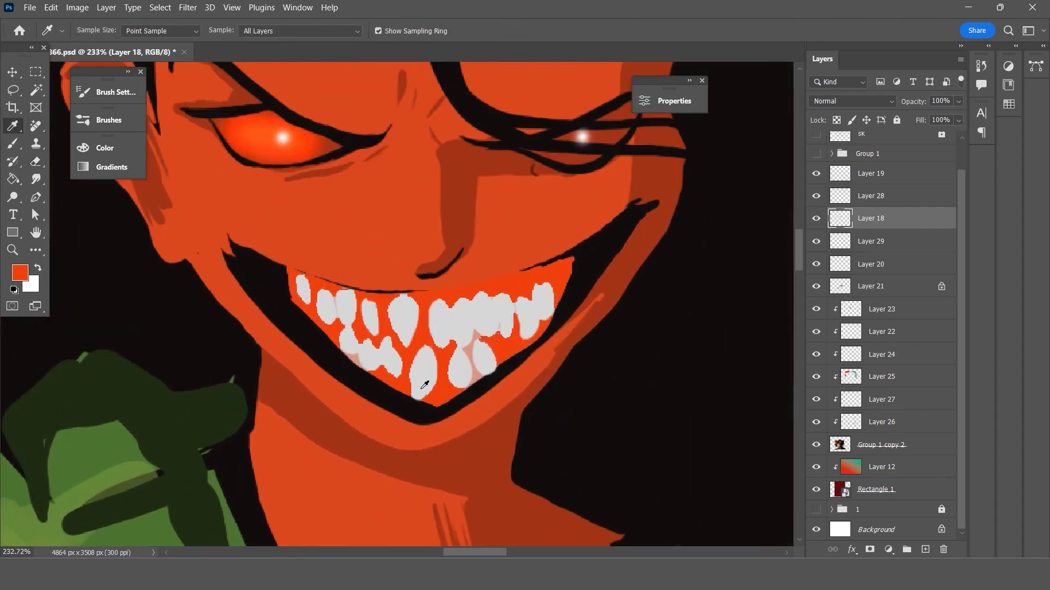
left_click(425, 379, "alt")
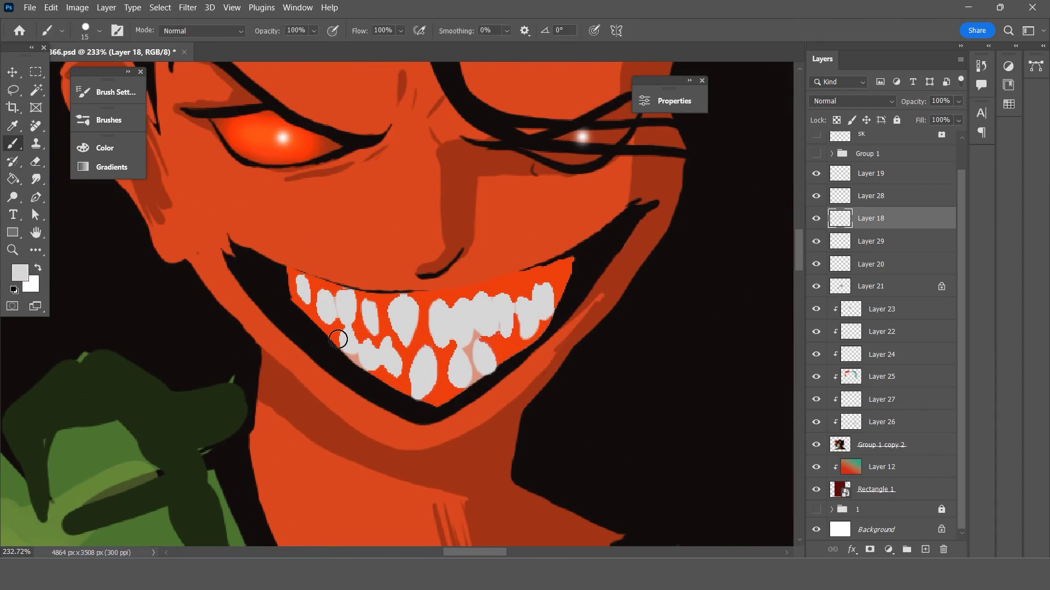
key("i")
left_click(398, 387)
key("b")
mouse_move(403, 383)
left_mouse_down()
mouse_move(436, 382)
mouse_move(427, 392)
left_mouse_up()
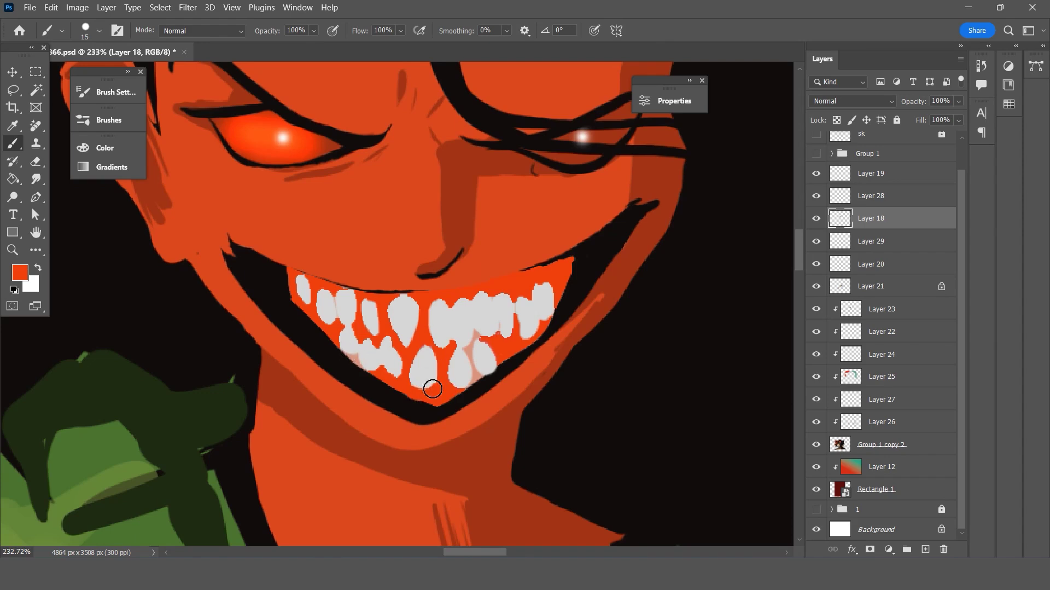
Sample the light grey tooth colour and restore the lower tooth's bottom.
left_click(12, 109)
key("i")
left_click(420, 361)
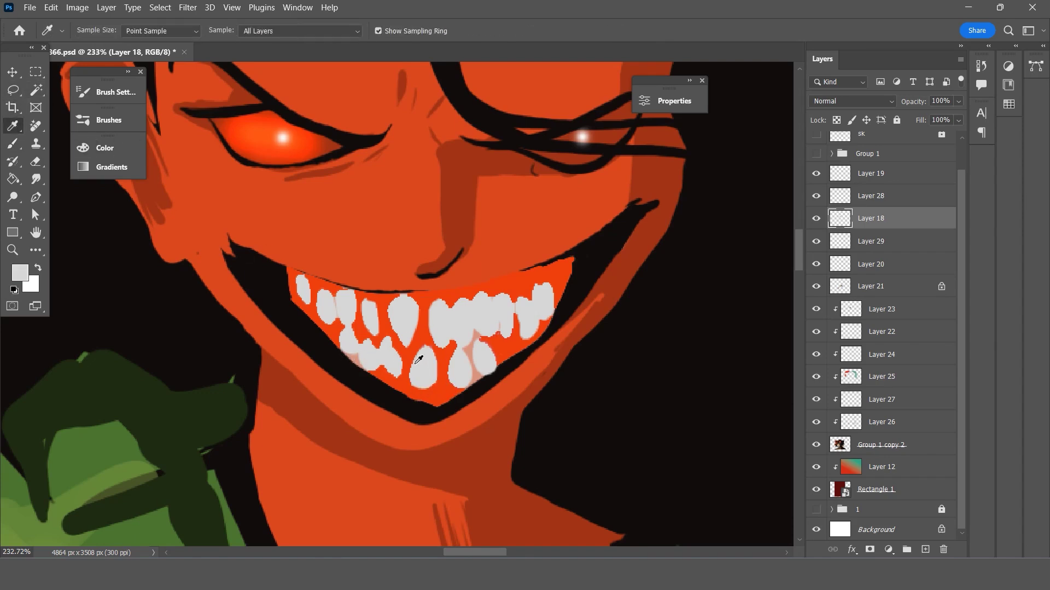
key("b")
left_click_drag(424, 377, 416, 362)
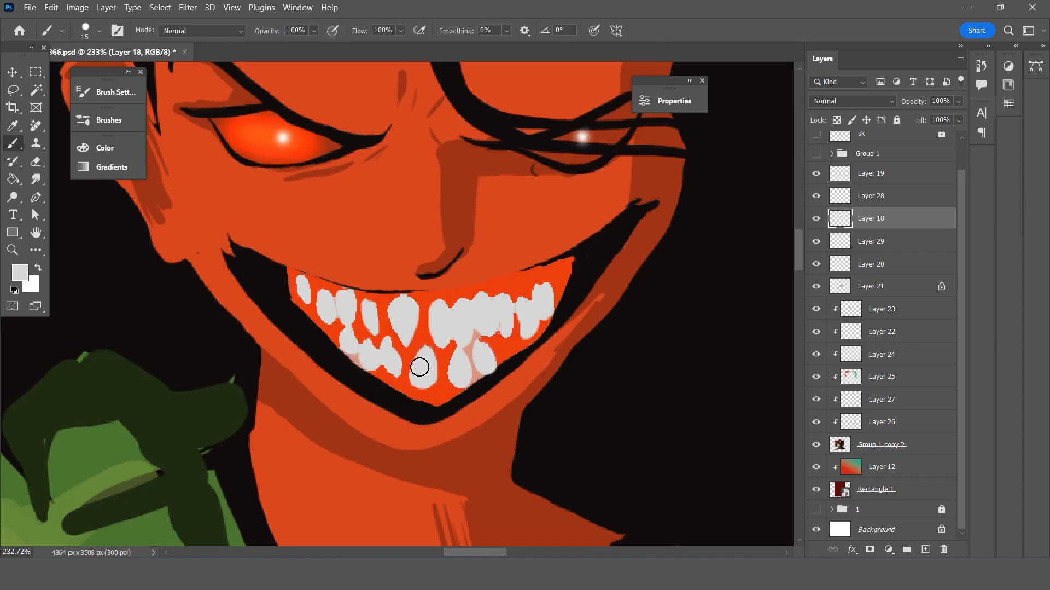
At a 3 px brush, sharpen and widen the front, rightmost and lower teeth edges in grey.
key("bracketleft")
key("bracketleft")
key("bracketleft")
key("bracketleft")
key("bracketleft")
key("bracketleft")
left_click_drag(403, 346, 390, 313)
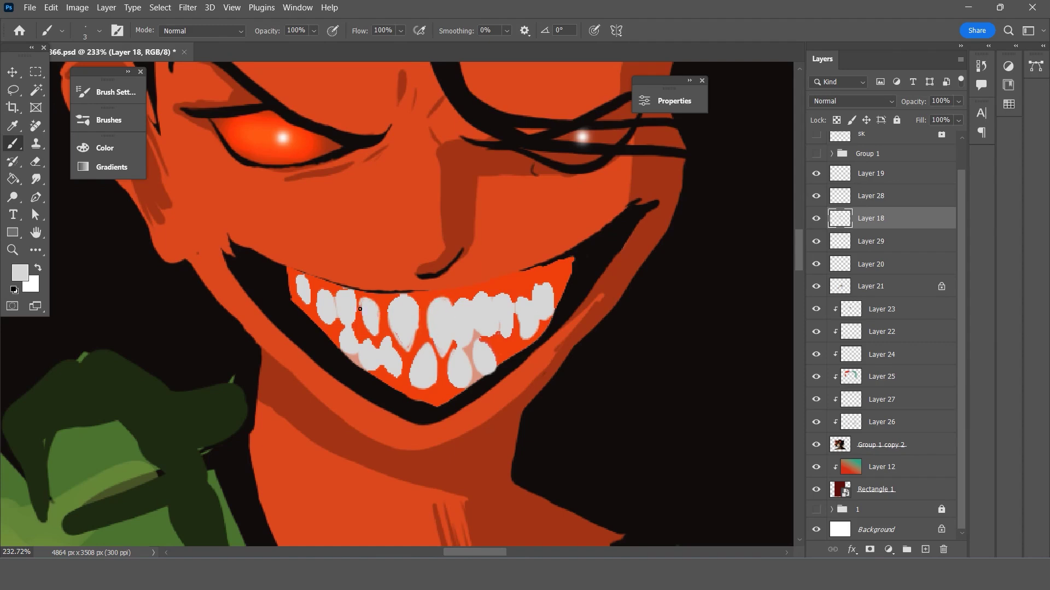
left_click_drag(360, 309, 378, 314)
left_click_drag(416, 316, 413, 347)
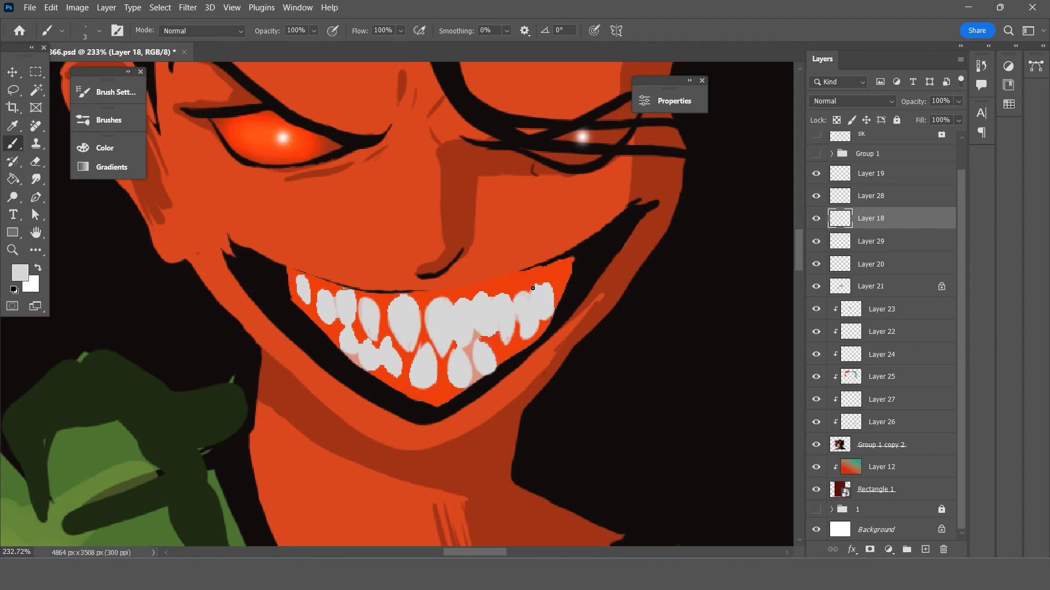
left_click_drag(540, 284, 549, 318)
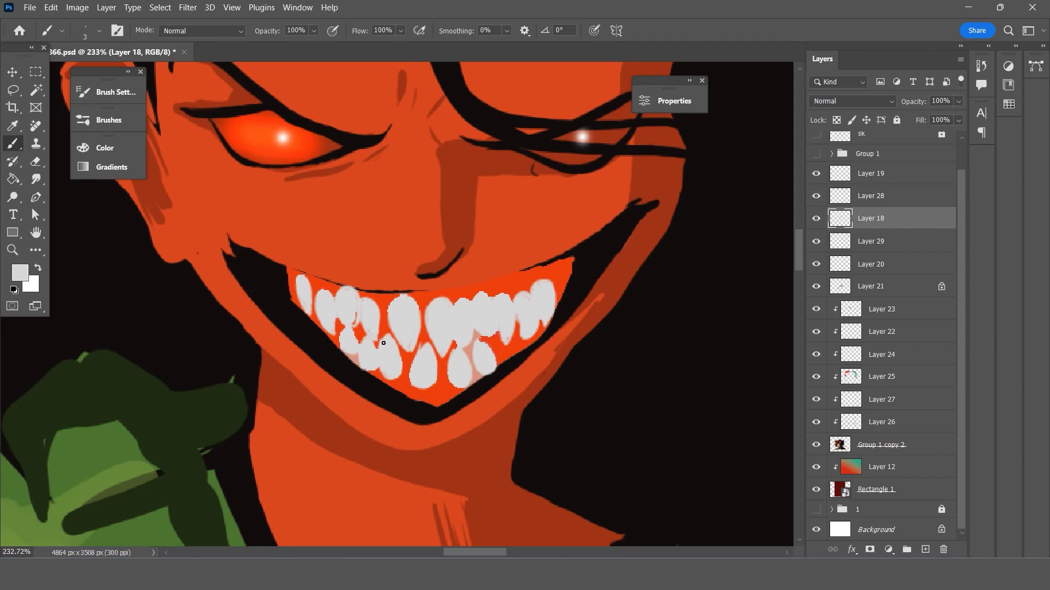
left_click_drag(414, 361, 414, 357)
Sample the orange-red gum colour for trimming the teeth.
scroll(411, 320, "down", 2)
scroll(437, 301, "up", 2)
key("i")
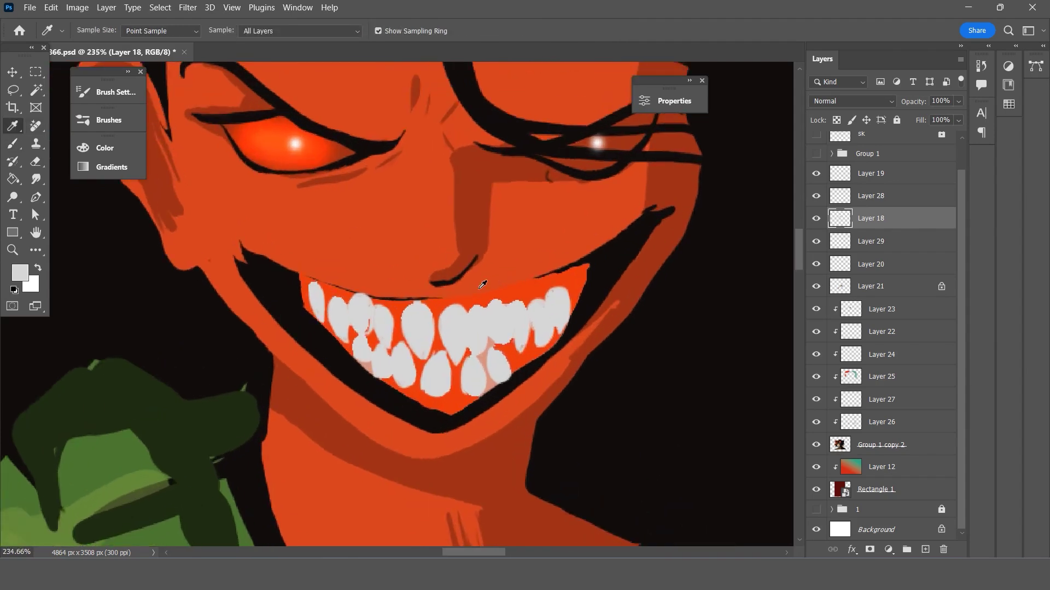
left_click(399, 300)
key("b")
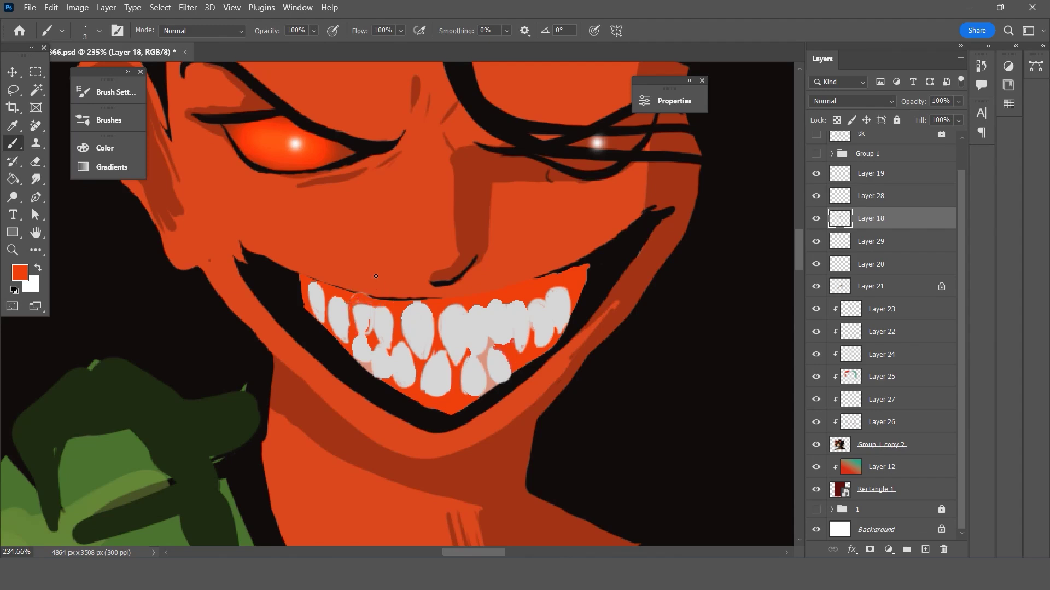
Add a new layer above Layer 18 and clip it to Layer 18.
key("e")
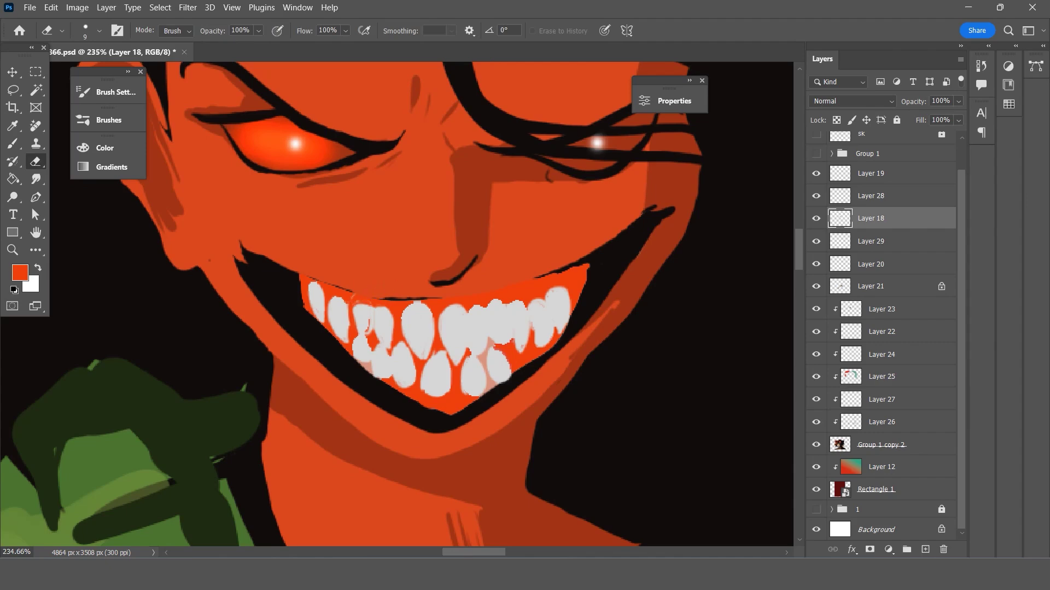
scroll(405, 272, "down", 5)
scroll(437, 279, "down", 3)
scroll(482, 287, "down", 2)
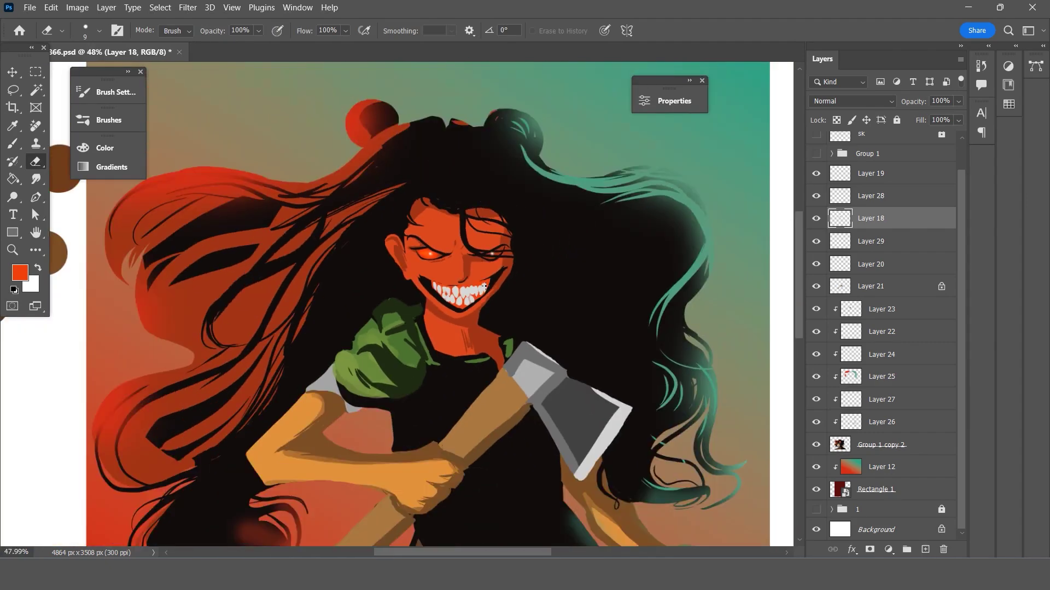
scroll(507, 291, "down", 1)
scroll(507, 292, "up", 2)
scroll(479, 283, "down", 2)
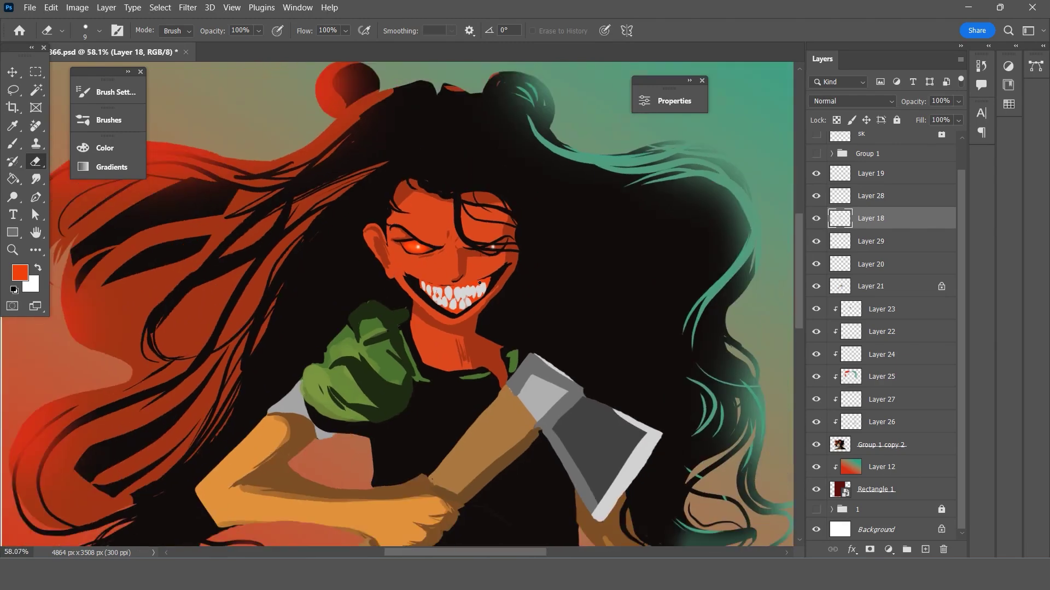
scroll(480, 283, "down", 1)
scroll(480, 283, "up", 2)
scroll(480, 283, "up", 1)
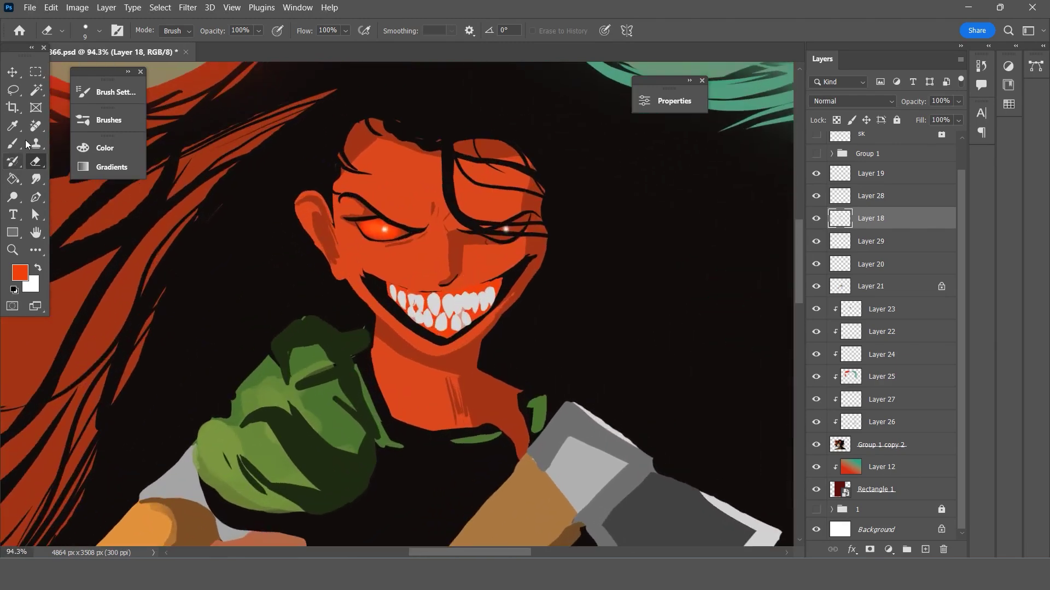
key("i")
scroll(862, 245, "up", 1)
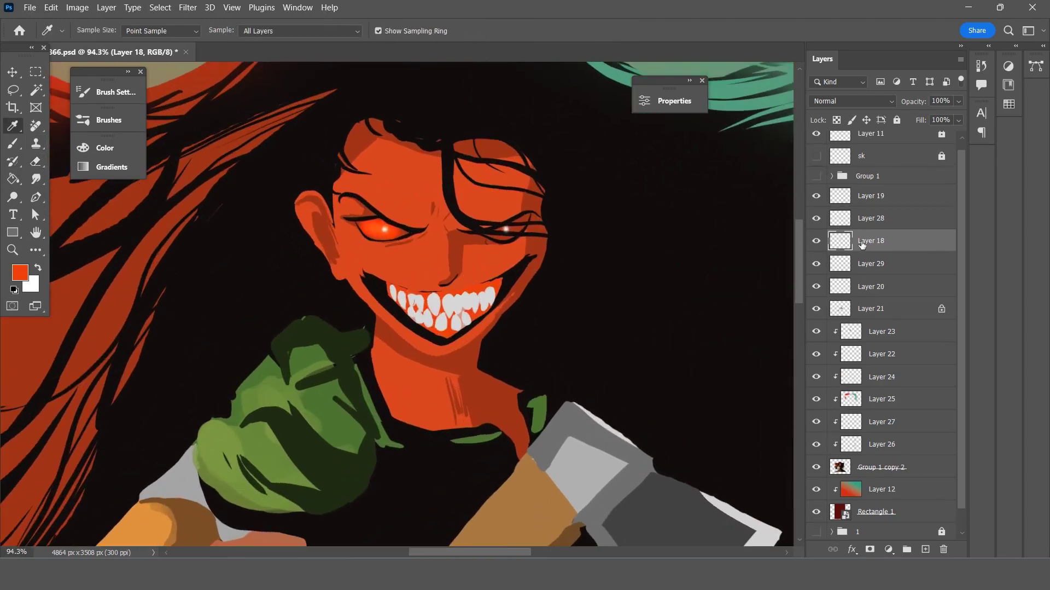
left_click(926, 549)
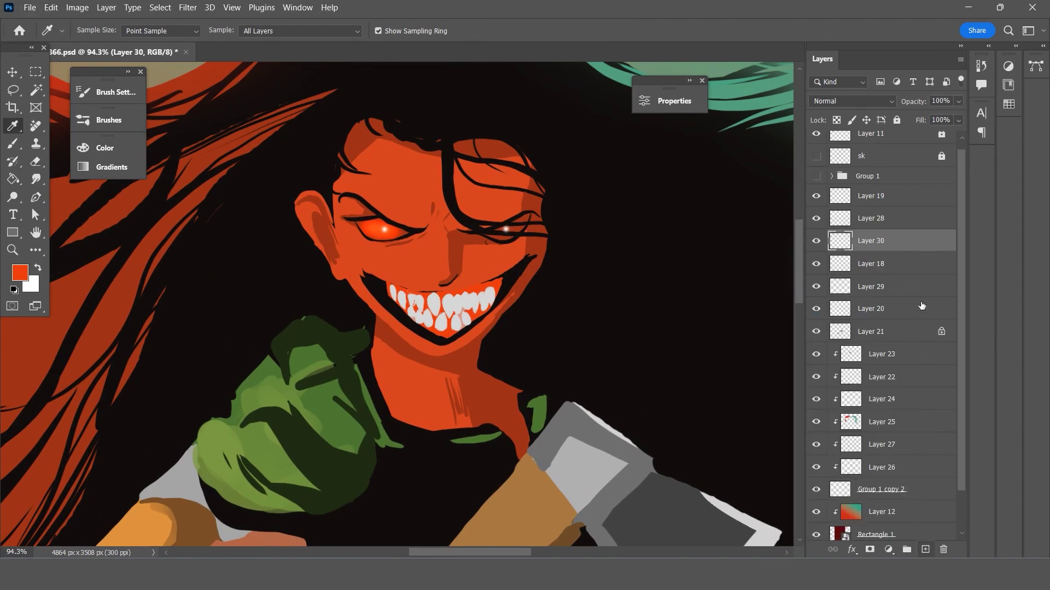
left_click(878, 252, "alt")
scroll(629, 296, "up", 2, "alt")
Sample the tooth grey and darken it to b1b1b1 as the foreground colour.
left_click(13, 142)
scroll(341, 261, "up", 2)
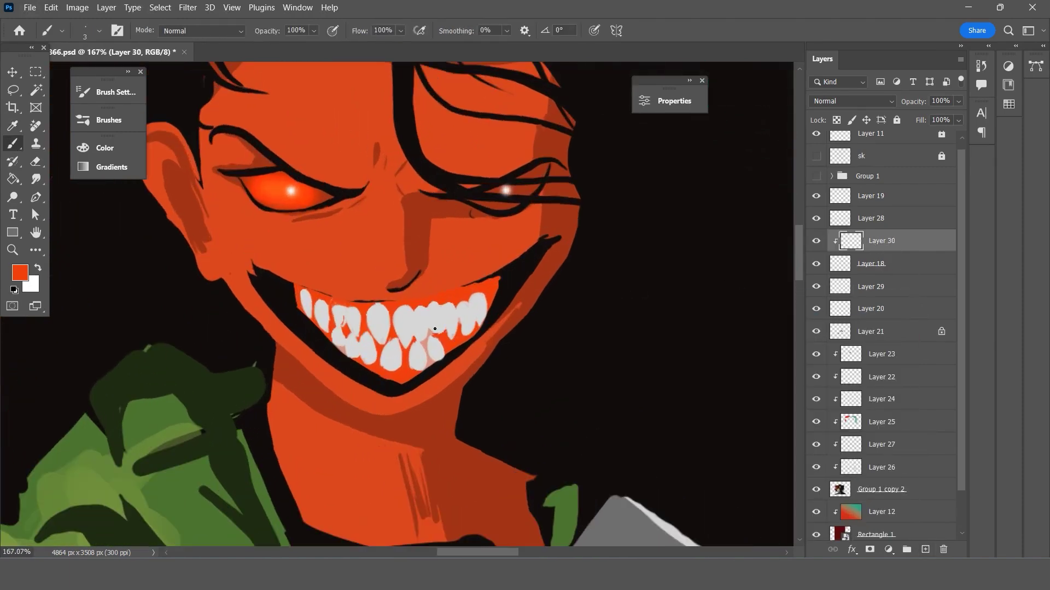
left_click(13, 126)
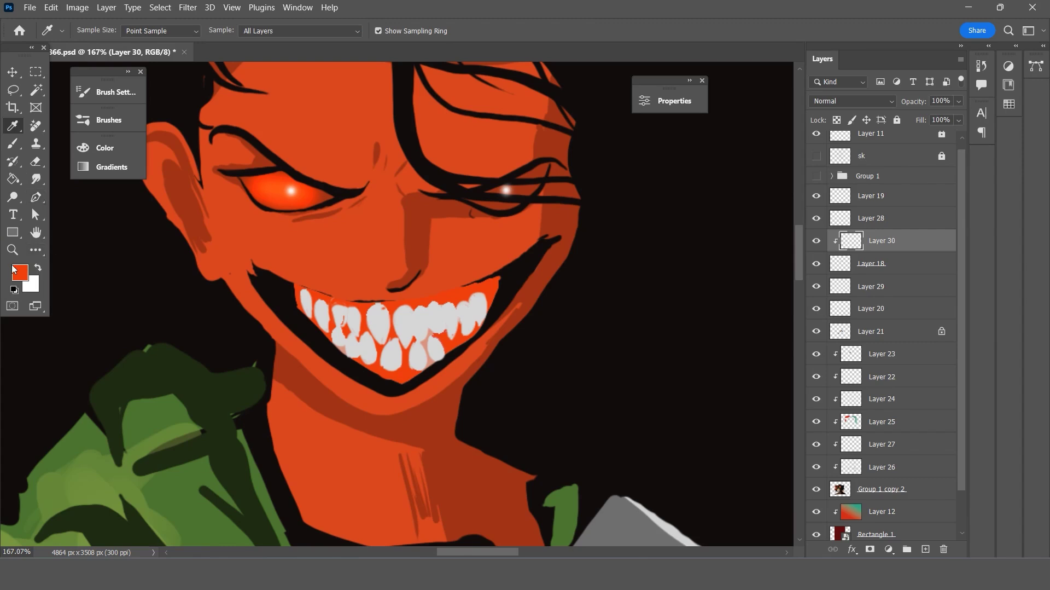
left_click(20, 271)
left_click(393, 318)
left_click_drag(499, 294, 493, 319)
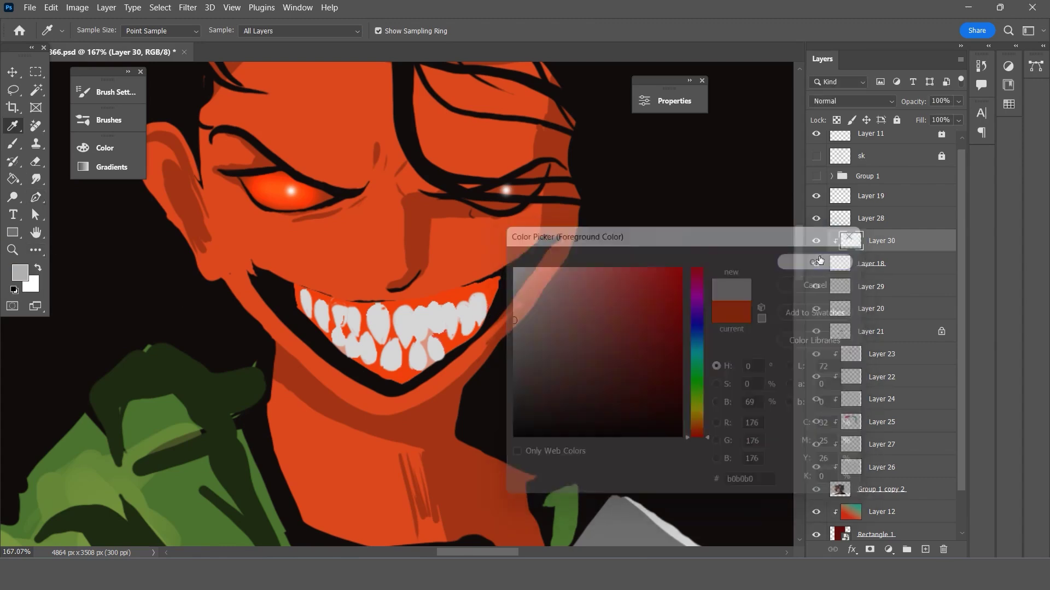
left_click(818, 261)
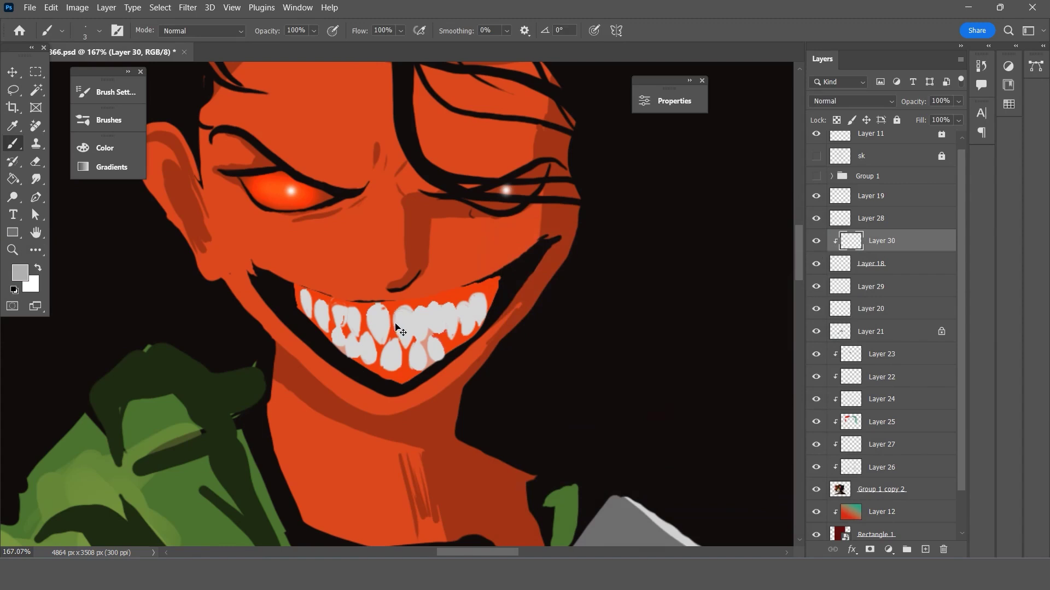
Try grey shading on the upper teeth at brush size 20, then undo it.
key("bracketright")
key("bracketright")
key("bracketright")
mouse_move(410, 309)
left_mouse_down()
mouse_move(400, 316)
mouse_move(436, 300)
mouse_move(436, 336)
mouse_move(377, 307)
mouse_move(375, 335)
mouse_move(373, 321)
left_mouse_up()
key("ctrl+z")
scroll(427, 312, "down", 5)
scroll(511, 326, "up", 1)
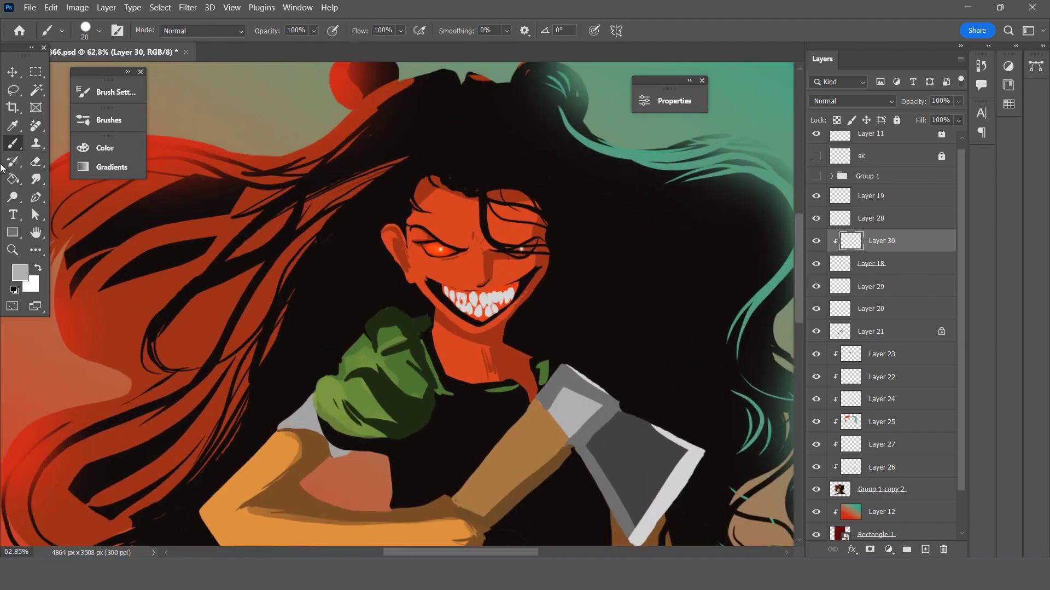
scroll(602, 274, "up", 2)
scroll(786, 249, "up", 1)
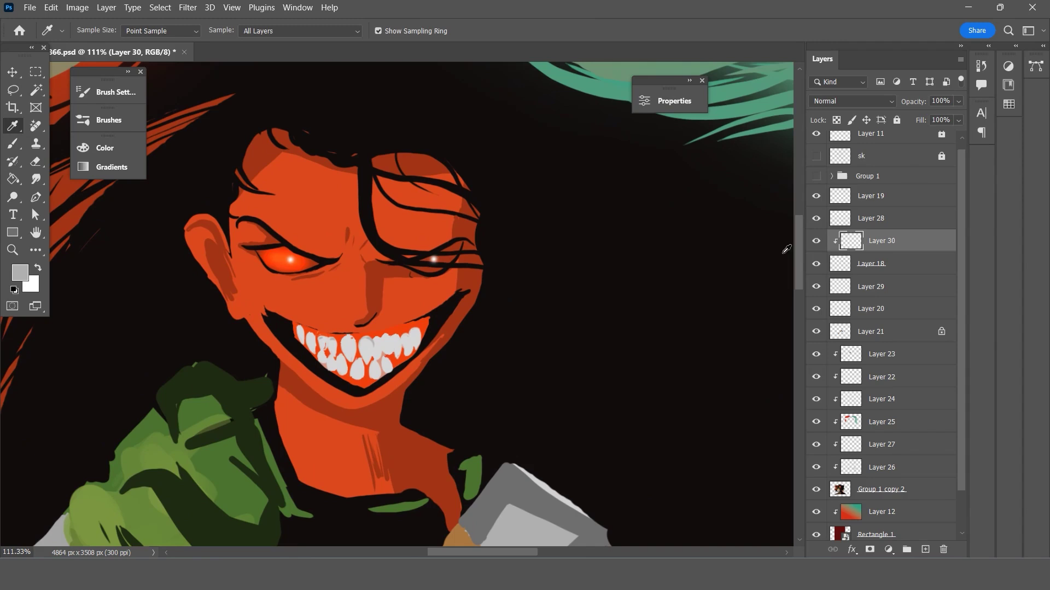
On Layer 18, draw a black size-15 line along the top edge of the upper teeth.
left_click(857, 264)
left_click(436, 320)
key("b")
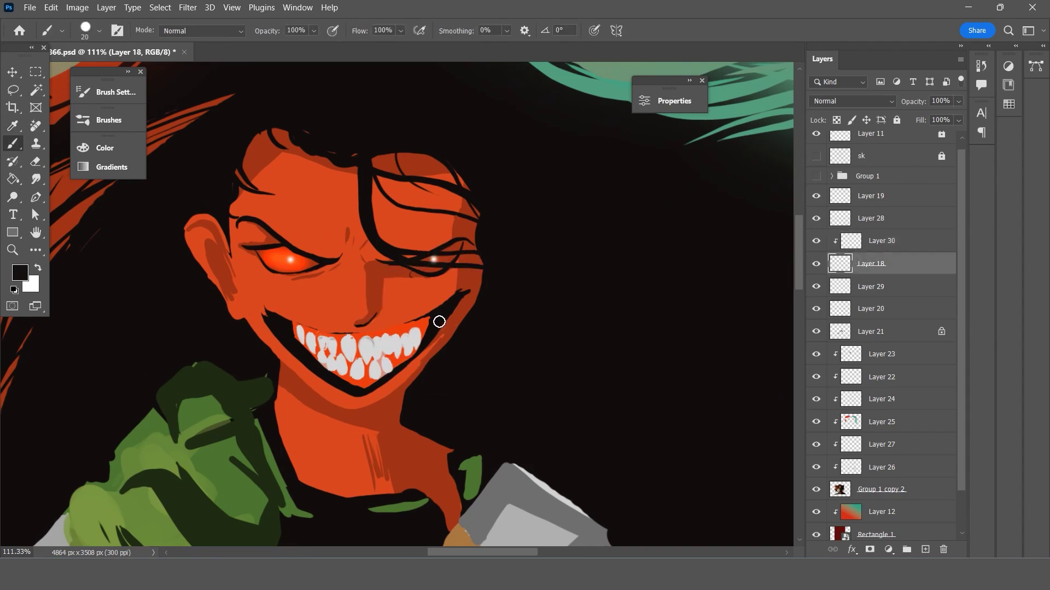
key("bracketleft")
mouse_move(357, 333)
left_mouse_down()
mouse_move(408, 323)
mouse_move(311, 331)
left_mouse_up()
key("ctrl+z")
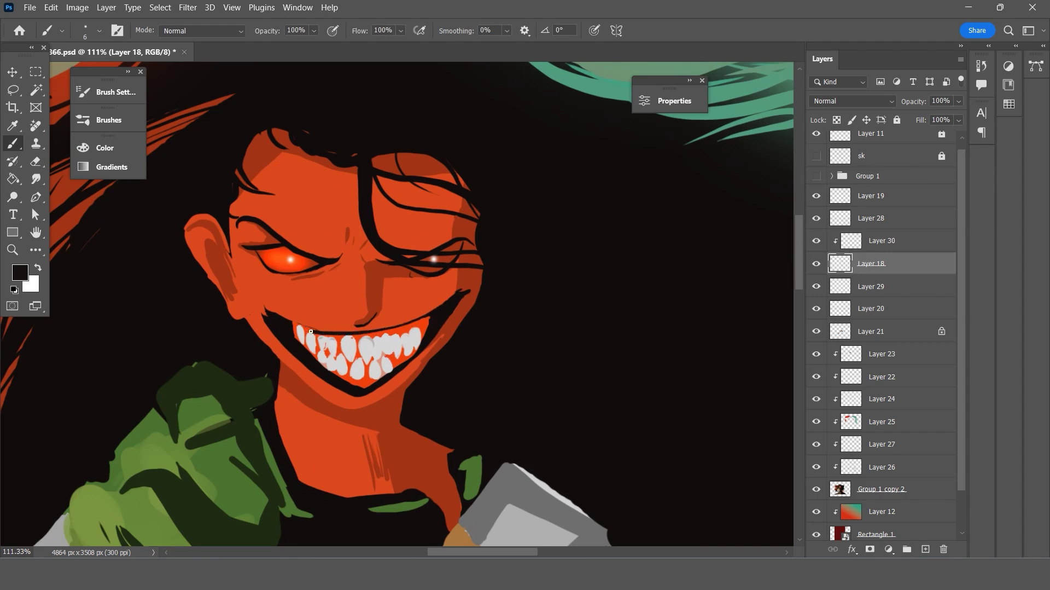
key("ctrl+z")
left_click_drag(388, 326, 321, 329)
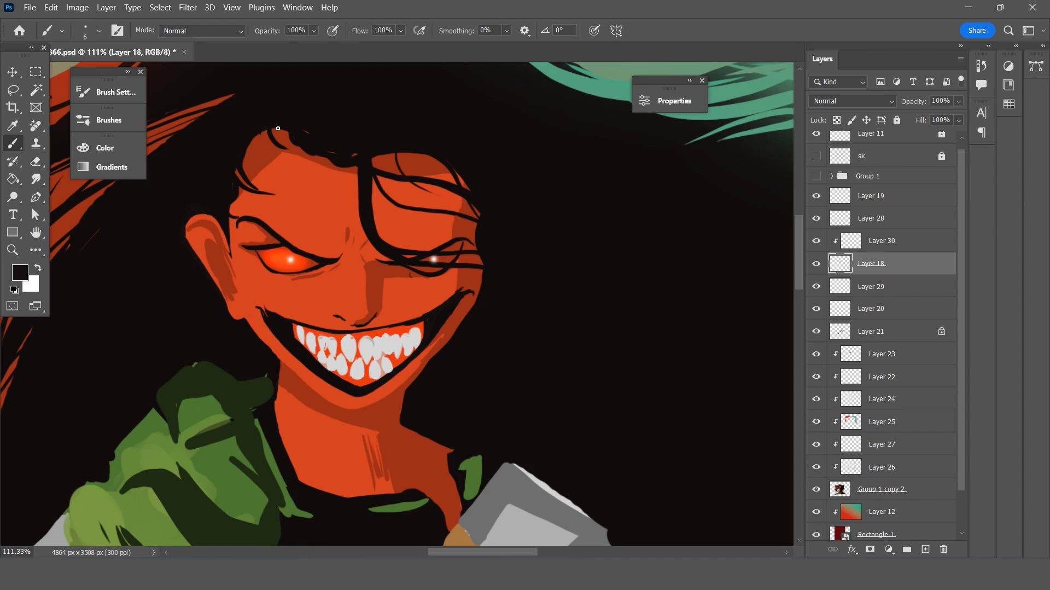
Darken the hairline along the top of the forehead with black strokes.
mouse_move(278, 128)
left_mouse_down()
mouse_move(321, 165)
mouse_move(286, 123)
left_mouse_up()
left_click_drag(351, 158, 443, 165)
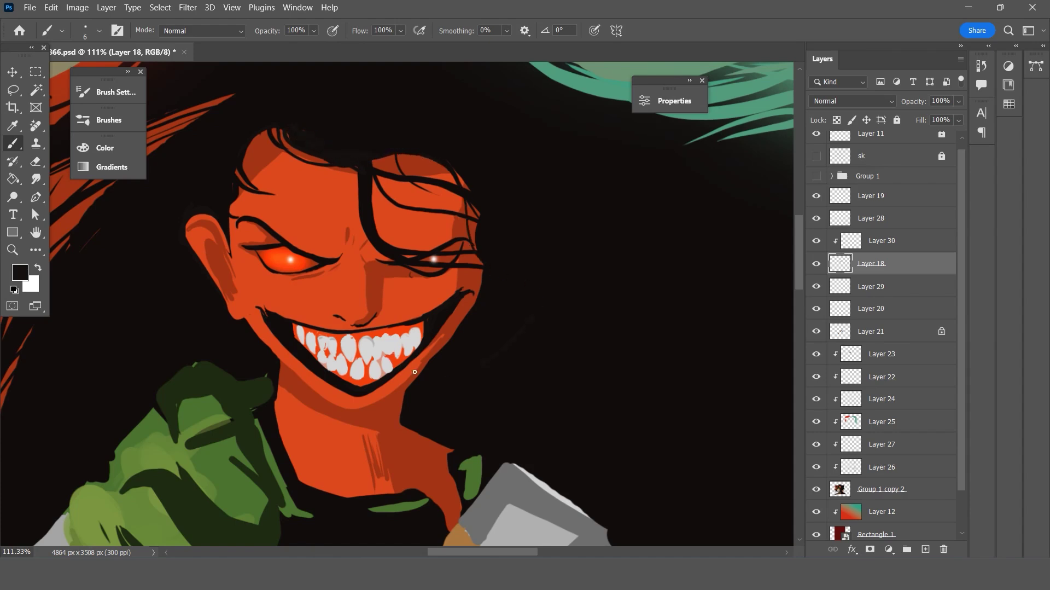
scroll(415, 372, "down", 3)
On hair Layer 26, enlarge the brush and paint reddish strands across the dark hair.
scroll(399, 328, "down", 3)
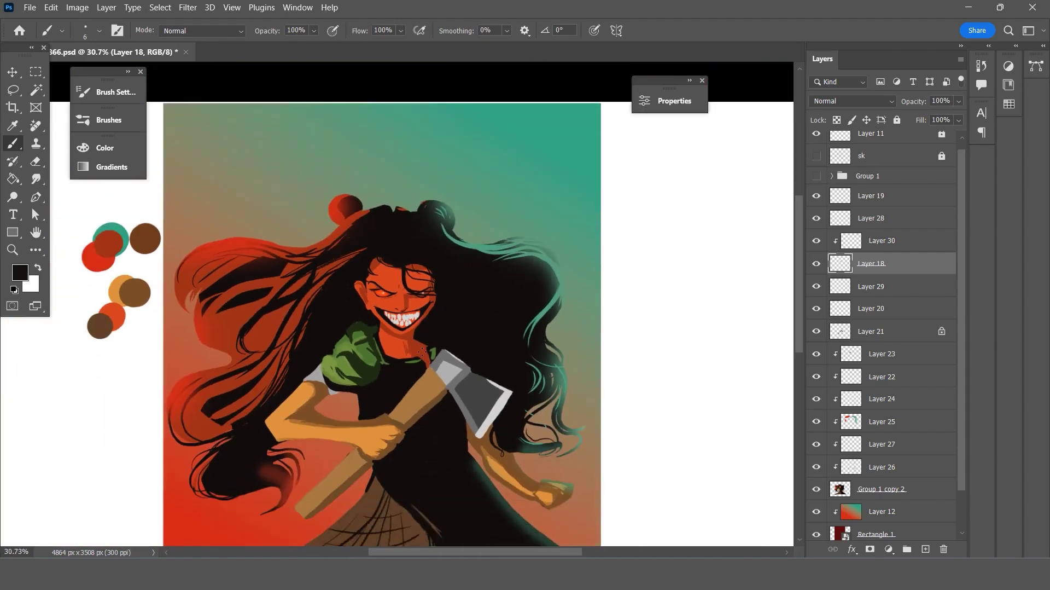
scroll(413, 208, "up", 2)
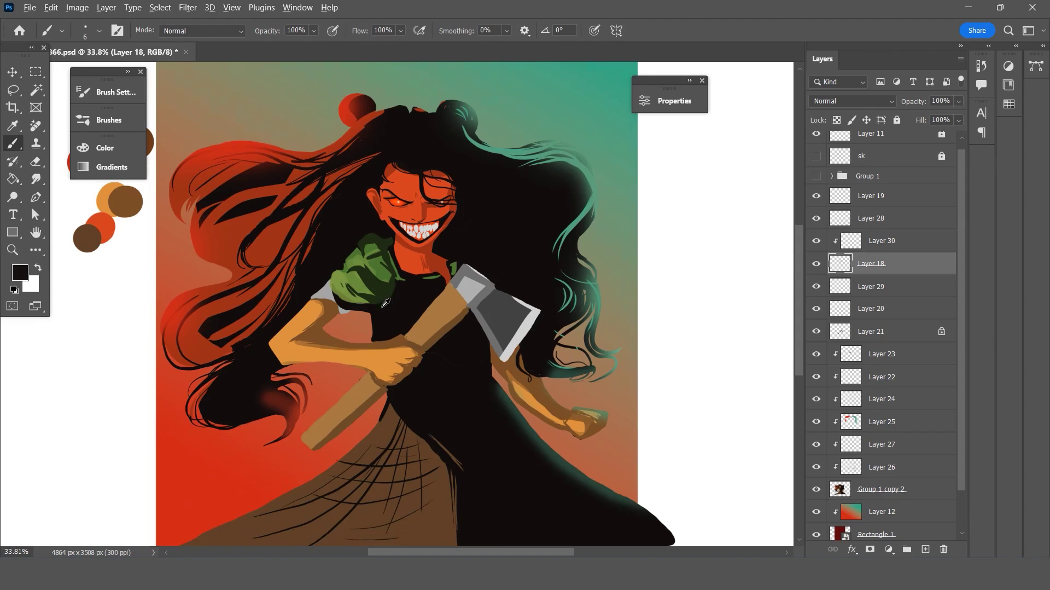
scroll(328, 475, "up", 2)
scroll(328, 475, "up", 1)
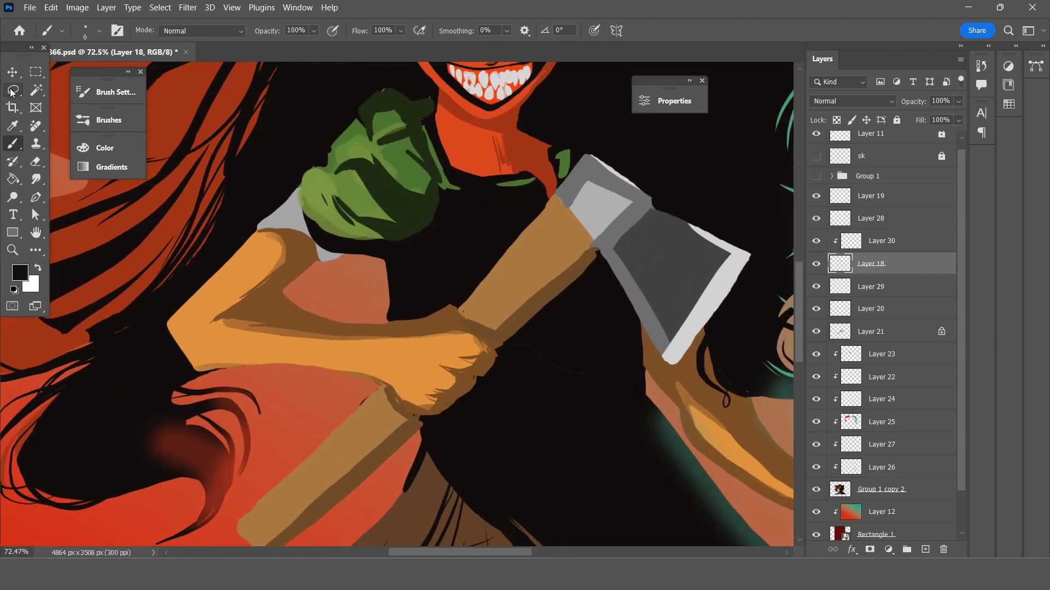
scroll(401, 284, "down", 2, "alt")
left_click(401, 284, "alt")
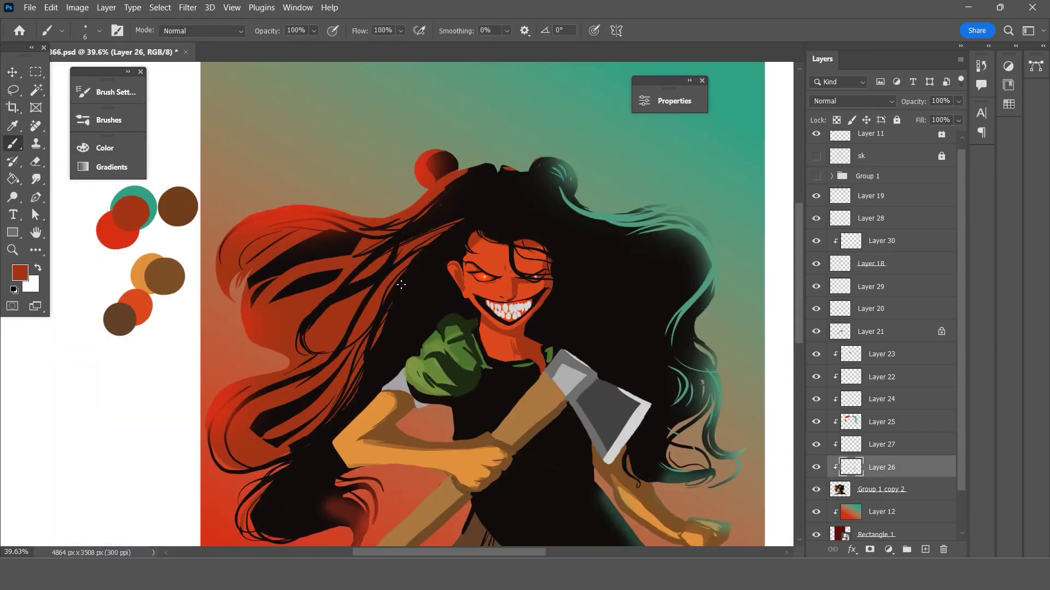
key("bracketright")
key("bracketright")
key("bracketright")
mouse_move(447, 232)
left_mouse_down()
mouse_move(370, 335)
mouse_move(385, 336)
left_mouse_up()
left_click_drag(429, 301, 377, 350)
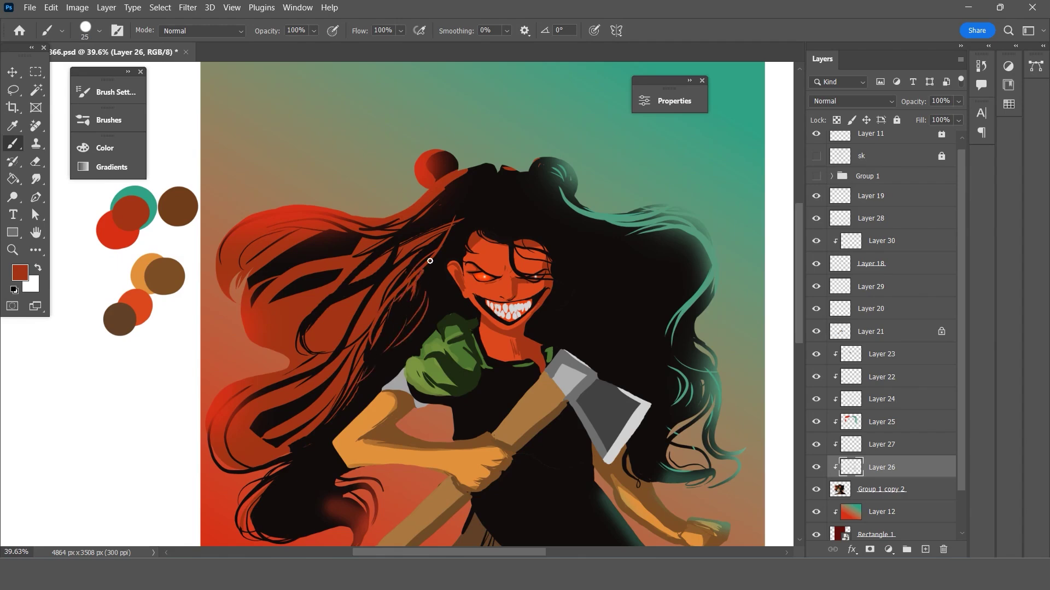
left_click_drag(453, 224, 372, 299)
Redo the last reddish strand and cover the dark strand lines in the left hair with red.
key("ctrl+z")
mouse_move(438, 216)
left_mouse_down()
mouse_move(342, 291)
mouse_move(338, 343)
left_mouse_up()
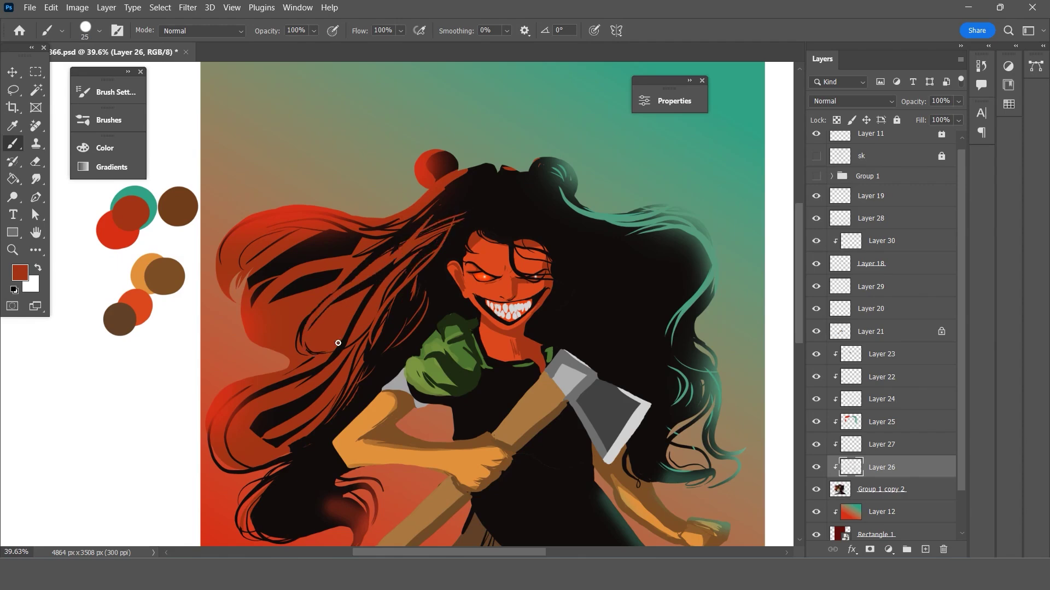
left_click_drag(328, 293, 319, 355)
left_click_drag(324, 301, 293, 342)
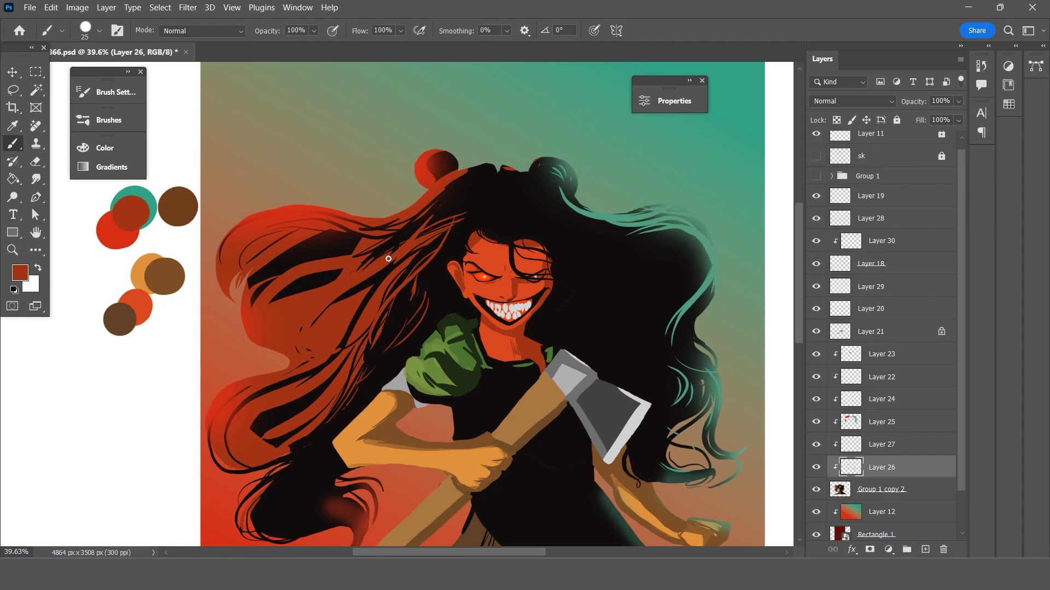
left_click_drag(388, 258, 335, 298)
left_click_drag(393, 263, 353, 289)
Sample black from the hair and paint thin dark strands over the red hair.
key("i")
left_click(443, 283)
key("b")
left_click_drag(417, 260, 296, 332)
left_click_drag(376, 265, 280, 303)
mouse_move(344, 280)
left_mouse_down()
mouse_move(289, 329)
mouse_move(362, 350)
mouse_move(264, 322)
left_mouse_up()
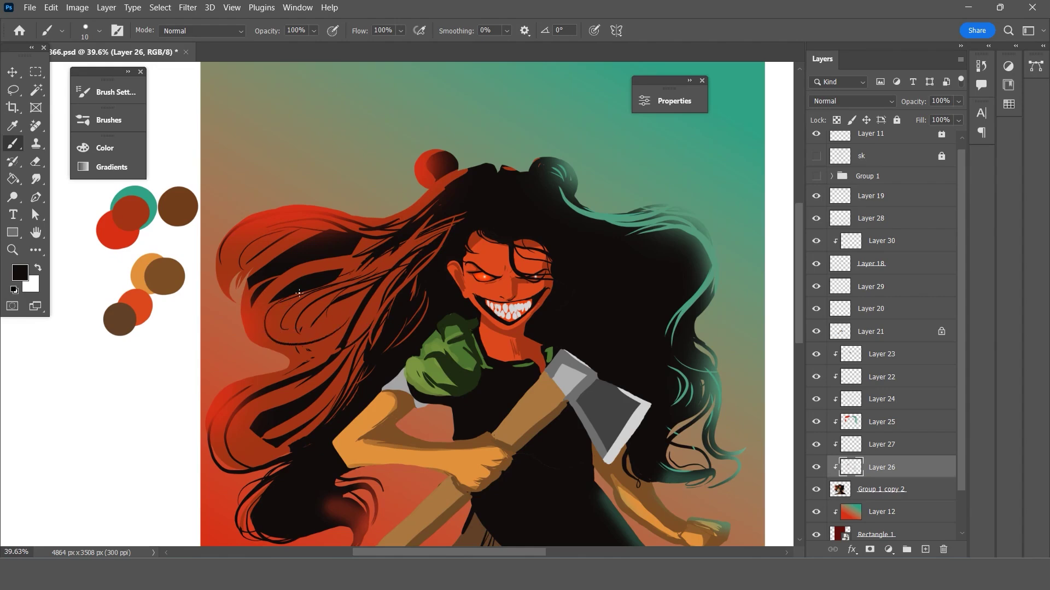
mouse_move(353, 256)
left_mouse_down()
mouse_move(284, 288)
mouse_move(294, 267)
left_mouse_up()
left_click_drag(366, 259, 269, 299)
left_click_drag(341, 226, 284, 238)
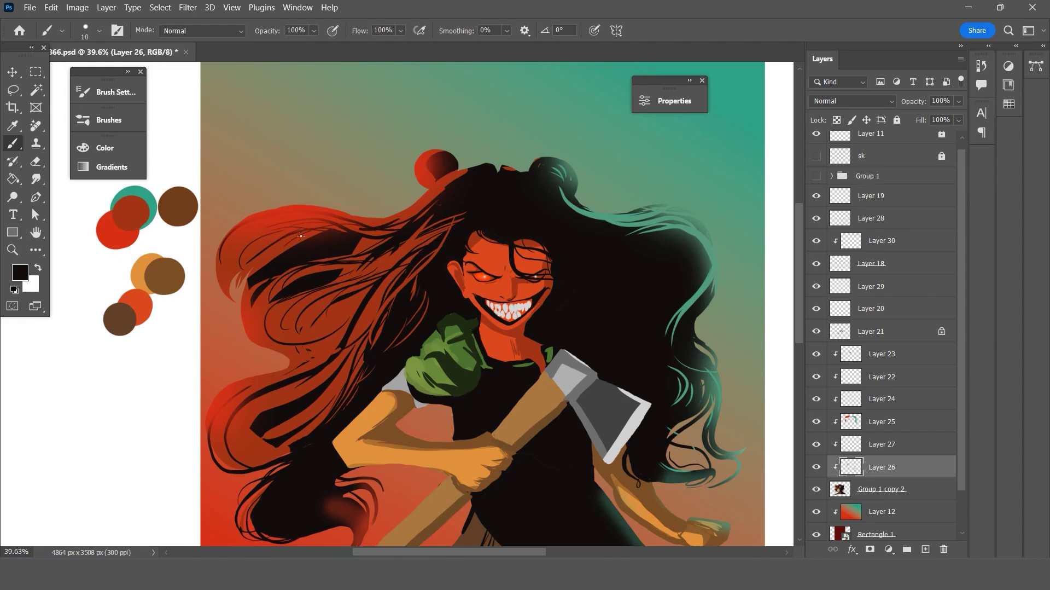
mouse_move(377, 234)
left_mouse_down()
mouse_move(284, 225)
mouse_move(249, 237)
mouse_move(235, 276)
left_mouse_up()
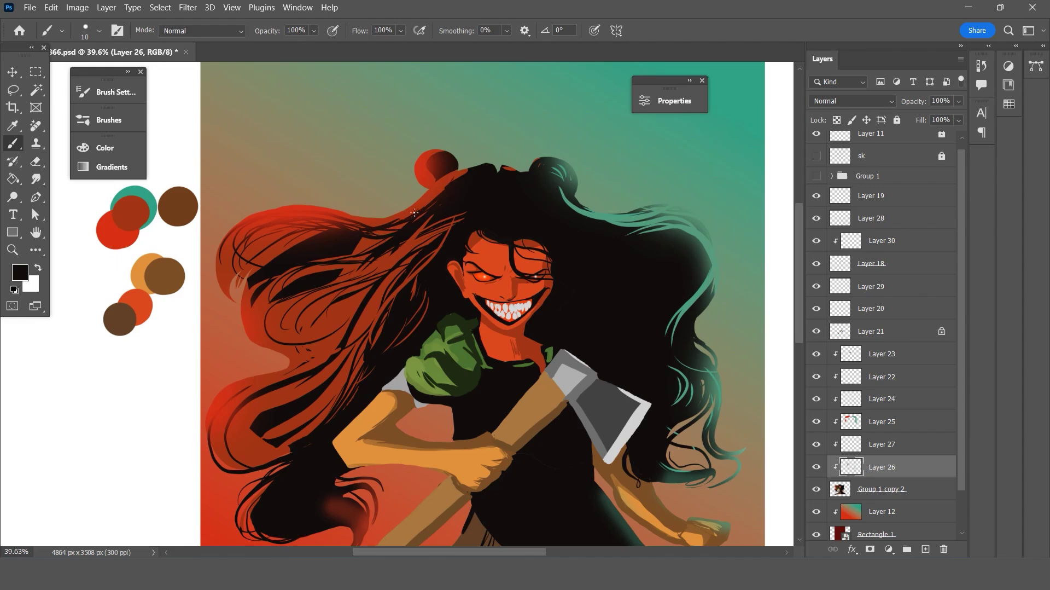
Paint a dark hairline under the red bun and another dark strand in the hair.
mouse_move(414, 213)
left_mouse_down()
mouse_move(440, 187)
mouse_move(395, 218)
left_mouse_up()
key("ctrl+z")
left_click_drag(471, 173, 434, 186)
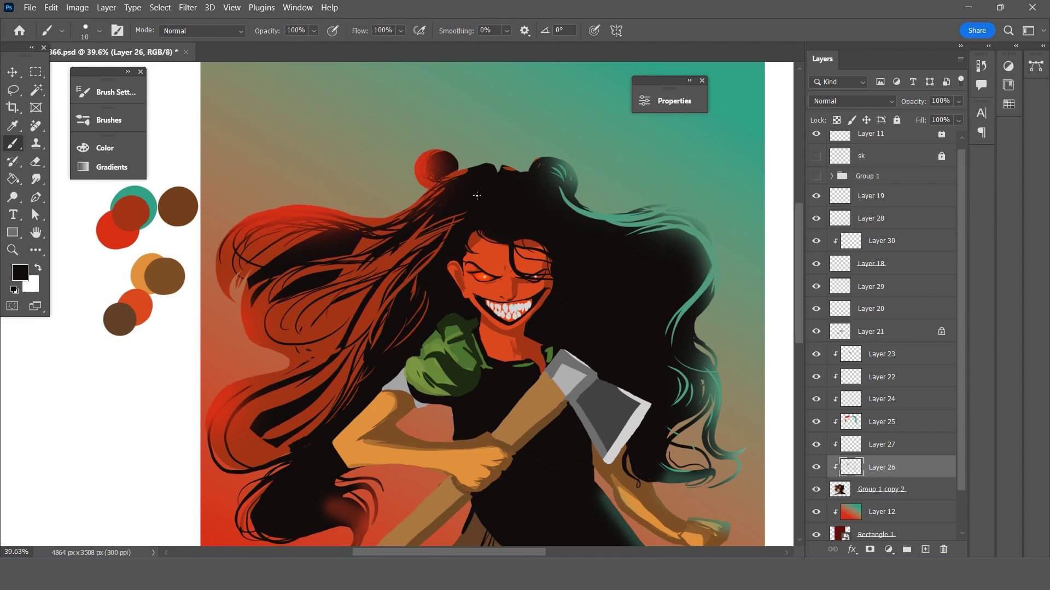
left_click_drag(419, 273, 374, 324)
left_click(13, 125)
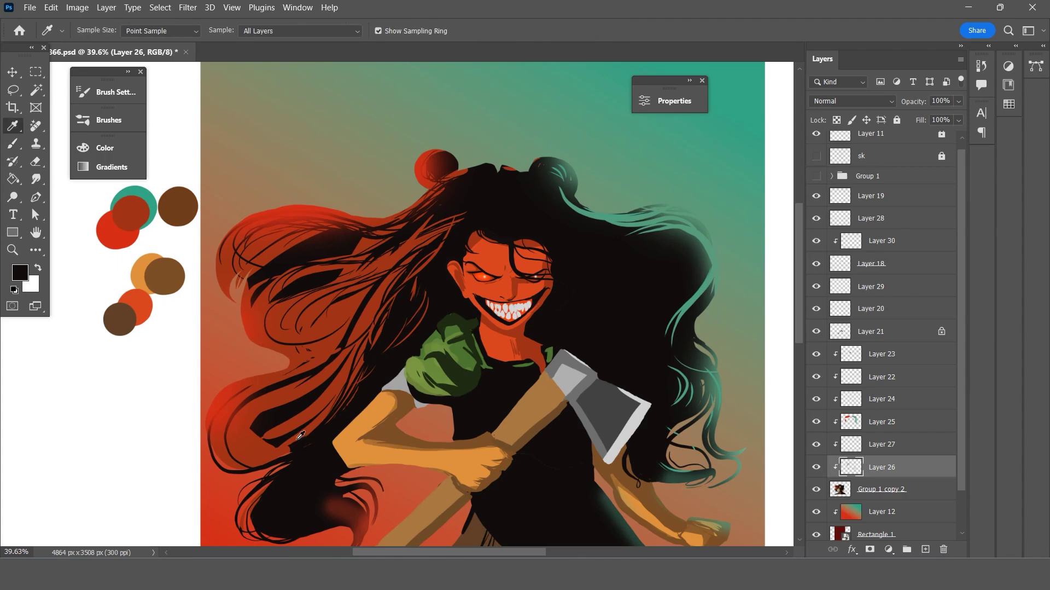
key("b")
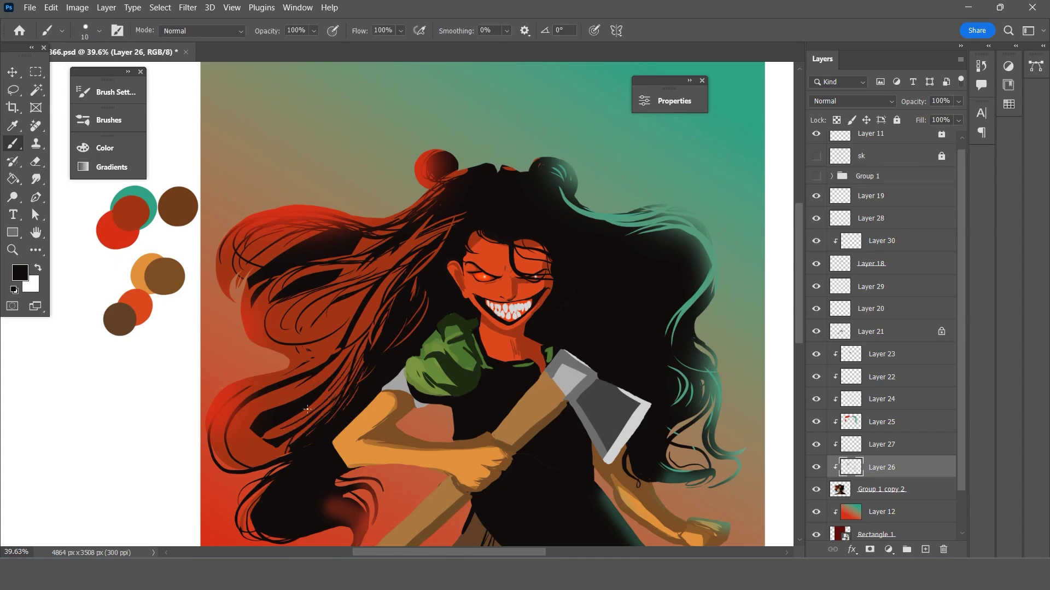
Paint long diagonal dark strands down the left side of the red hair.
left_click_drag(274, 431, 357, 360)
left_click_drag(314, 401, 354, 358)
mouse_move(291, 429)
left_mouse_down()
mouse_move(353, 345)
mouse_move(276, 406)
left_mouse_up()
left_click_drag(367, 316, 235, 424)
mouse_move(329, 369)
left_mouse_down()
mouse_move(252, 407)
mouse_move(235, 446)
left_mouse_up()
left_click_drag(339, 330, 276, 304)
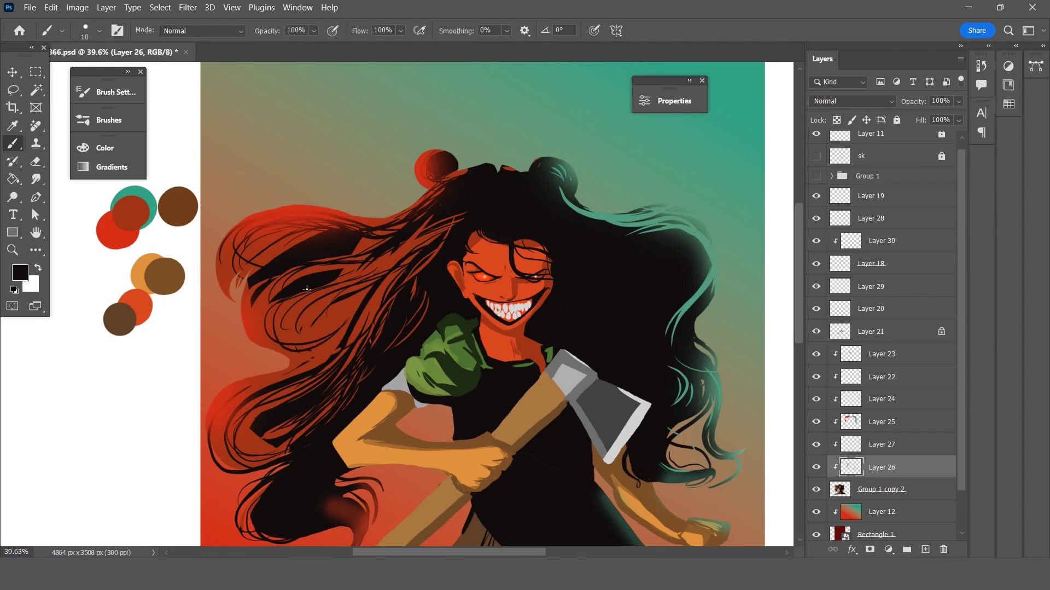
key("ctrl+z")
mouse_move(359, 285)
left_mouse_down()
mouse_move(252, 339)
mouse_move(260, 313)
left_mouse_up()
mouse_move(422, 238)
left_mouse_down()
mouse_move(356, 287)
mouse_move(317, 291)
left_mouse_up()
left_click_drag(405, 254, 254, 320)
left_click_drag(367, 265, 251, 310)
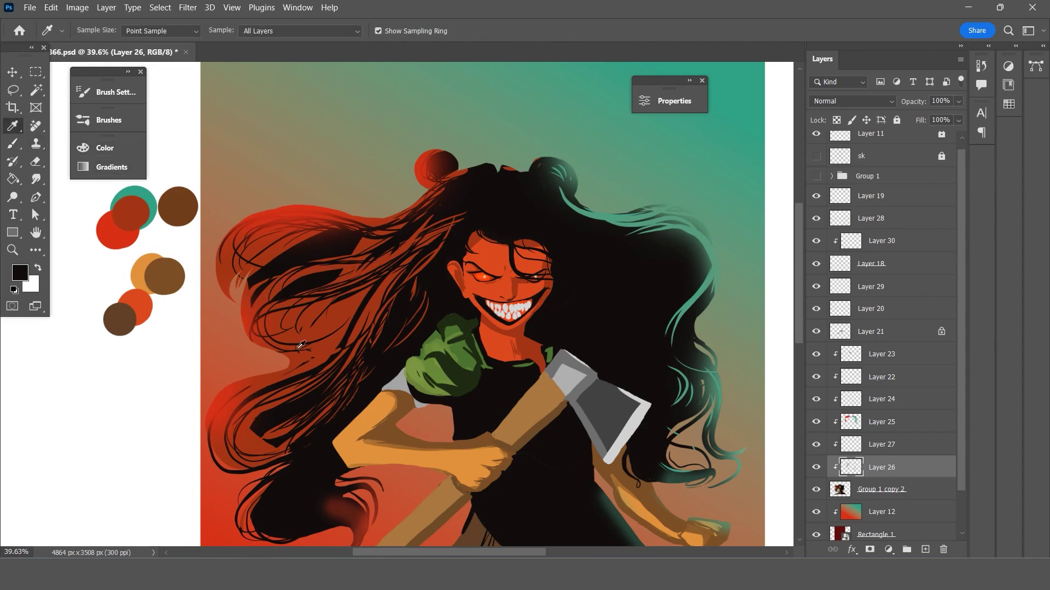
Sample the hair's red-brown and paint larger red-brown strands over the dark hair and head top.
left_click(343, 306, "alt")
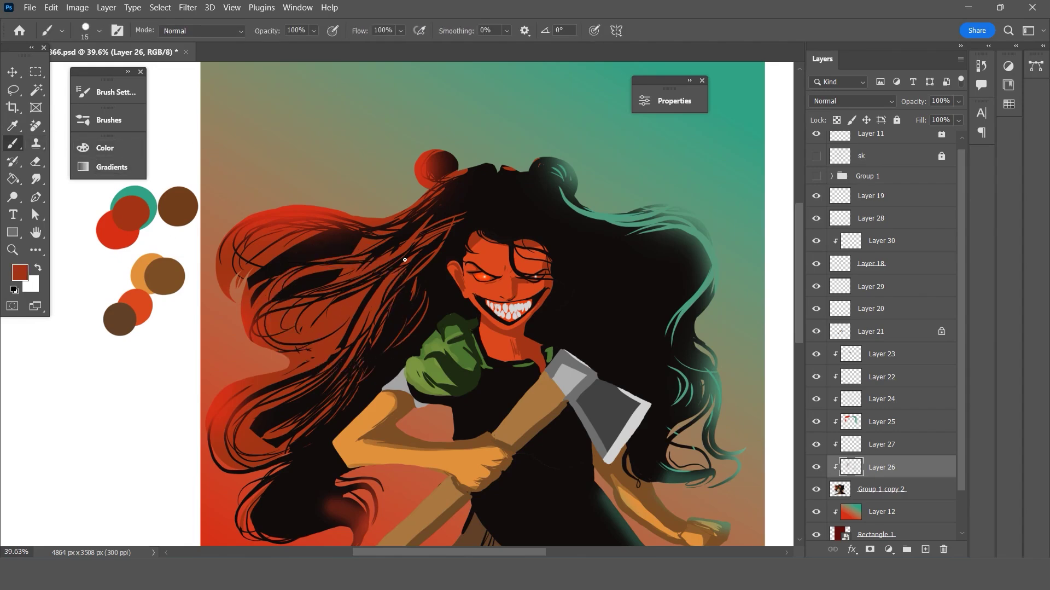
key("bracketright")
key("bracketright")
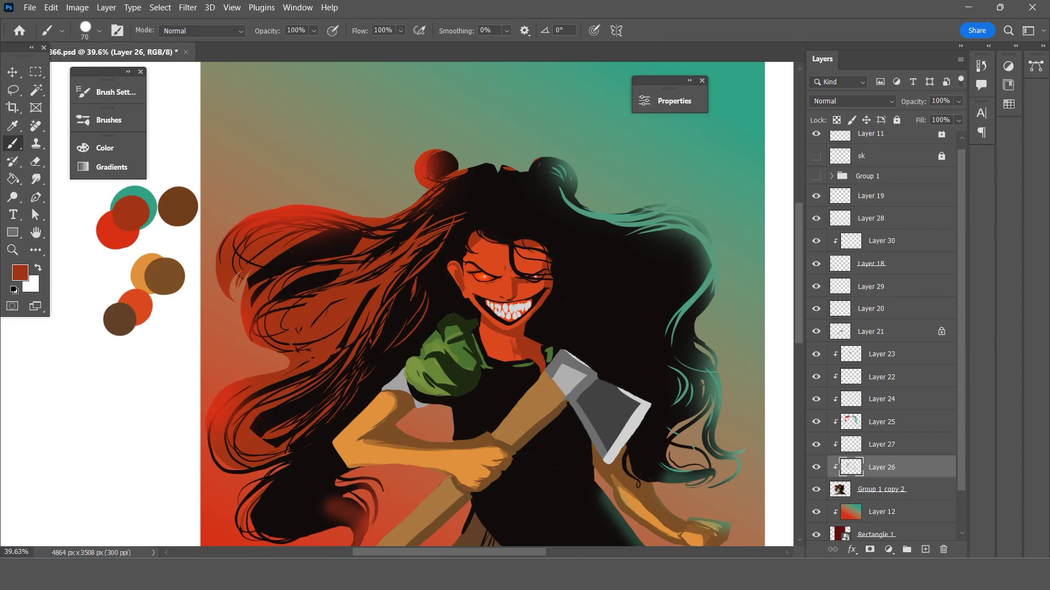
mouse_move(339, 307)
left_mouse_down()
mouse_move(447, 230)
mouse_move(295, 325)
left_mouse_up()
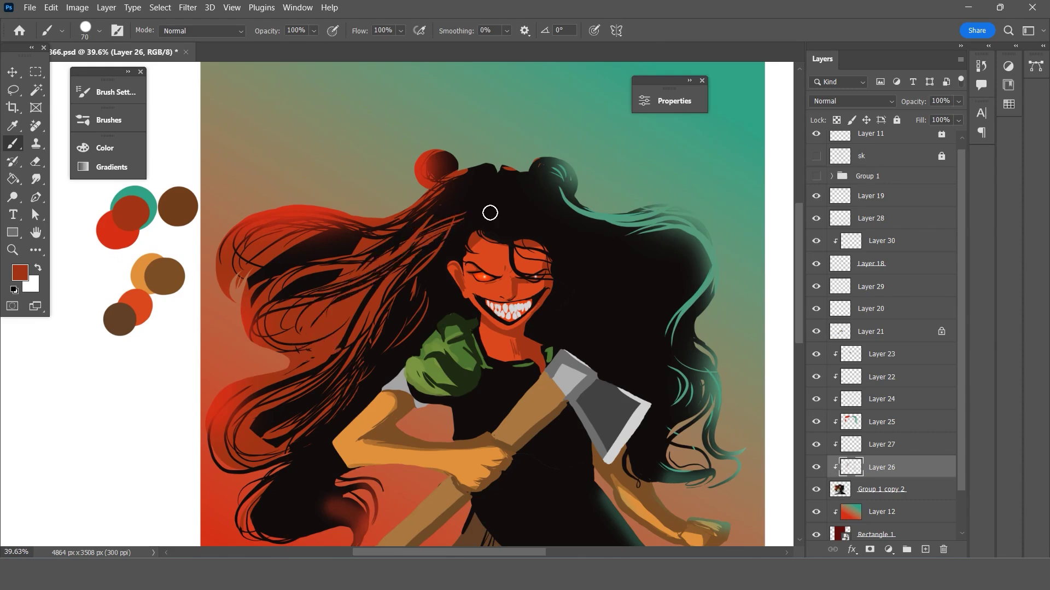
mouse_move(488, 208)
left_mouse_down()
mouse_move(410, 239)
mouse_move(413, 284)
left_mouse_up()
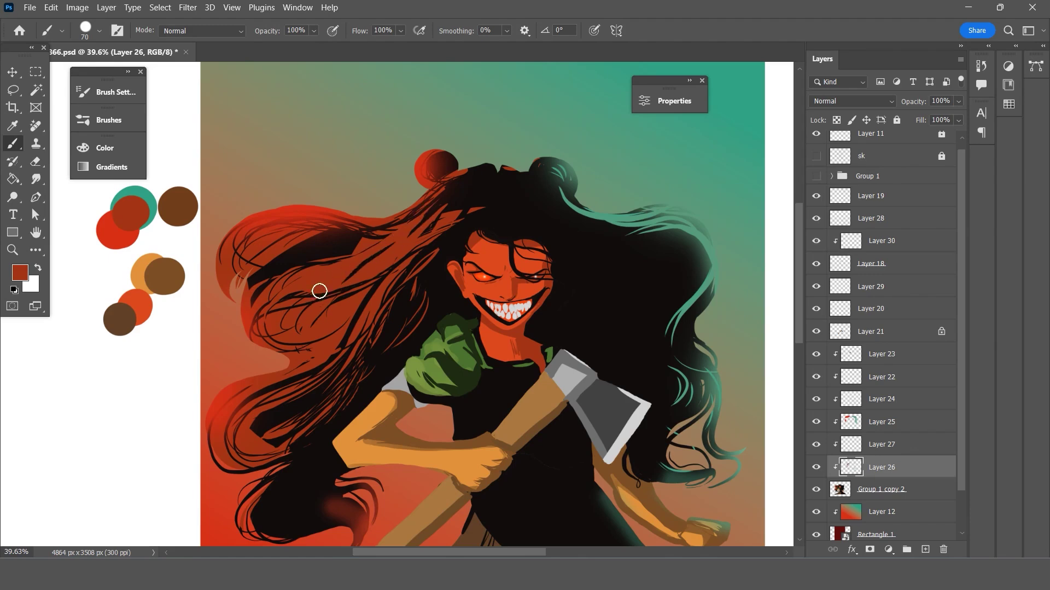
scroll(416, 240, "down", 5)
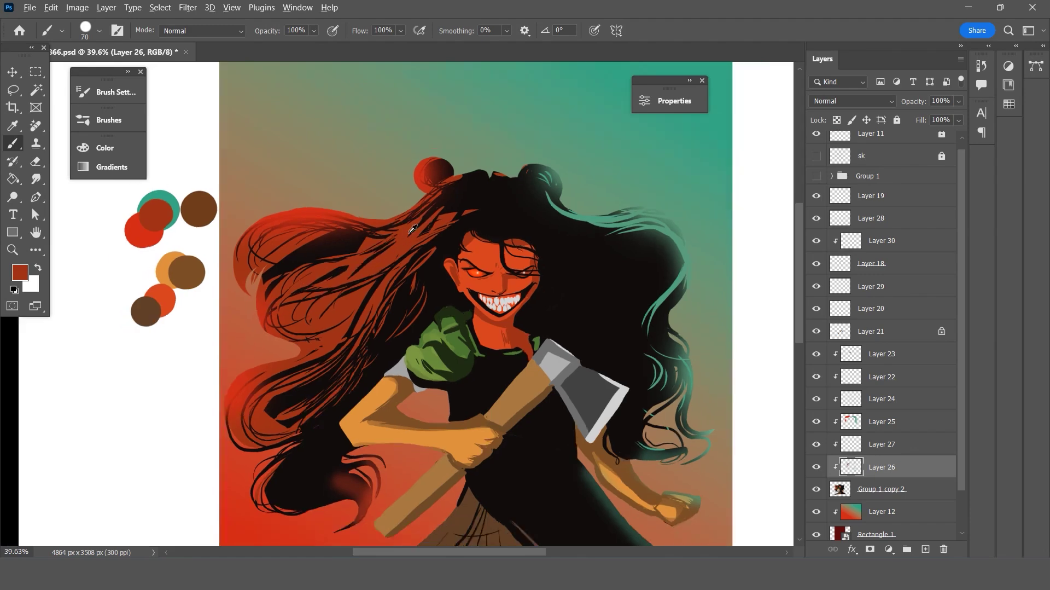
scroll(343, 202, "up", 1)
scroll(342, 202, "up", 3)
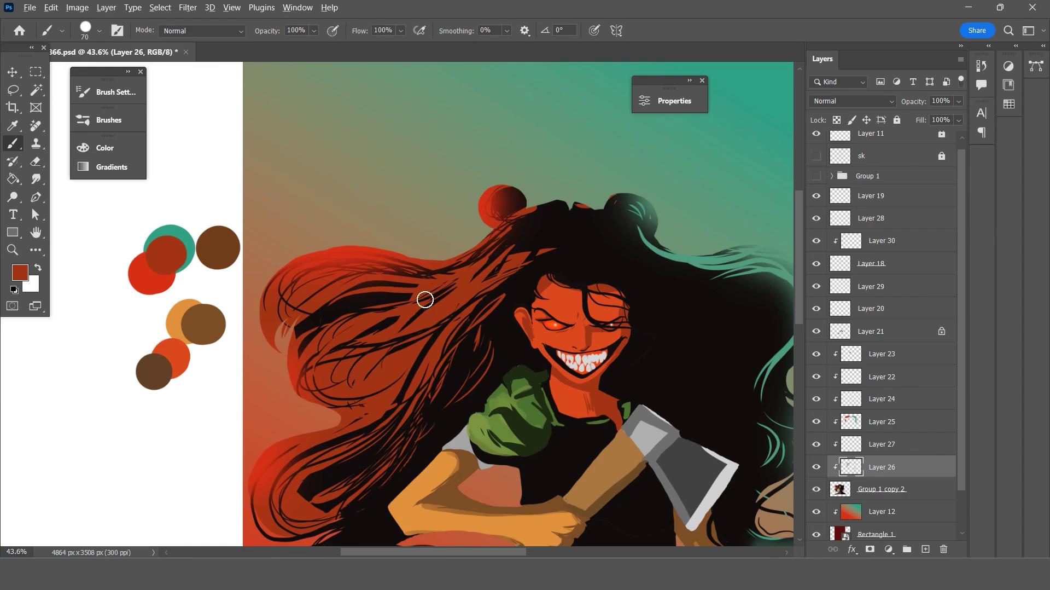
scroll(438, 299, "down", 2)
scroll(462, 322, "down", 2)
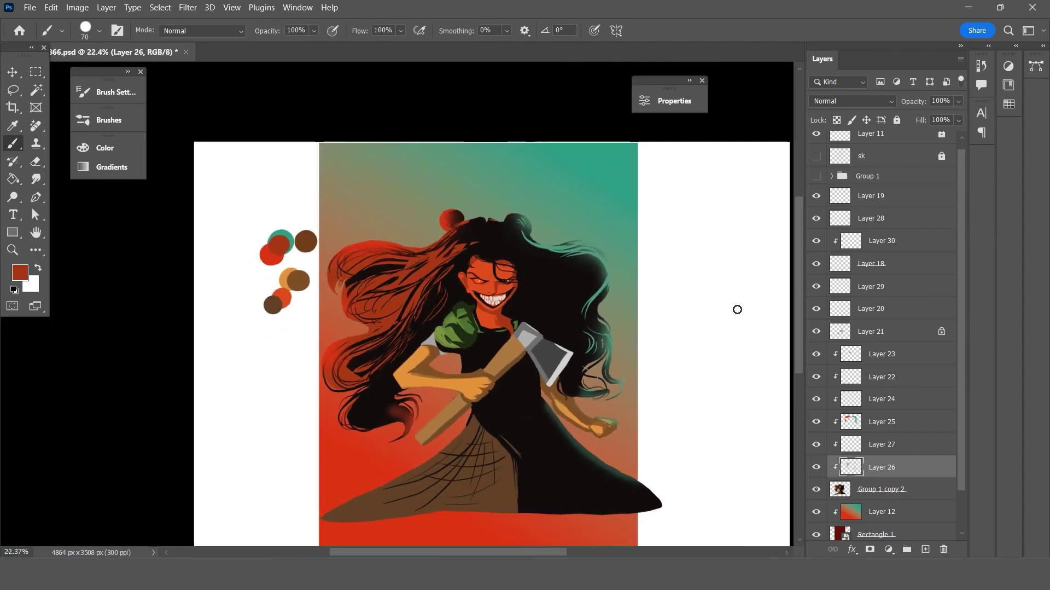
scroll(888, 394, "up", 1)
Add Layer 31 above Layer 23, then undo the trial red strands painted near the head.
left_click(874, 278)
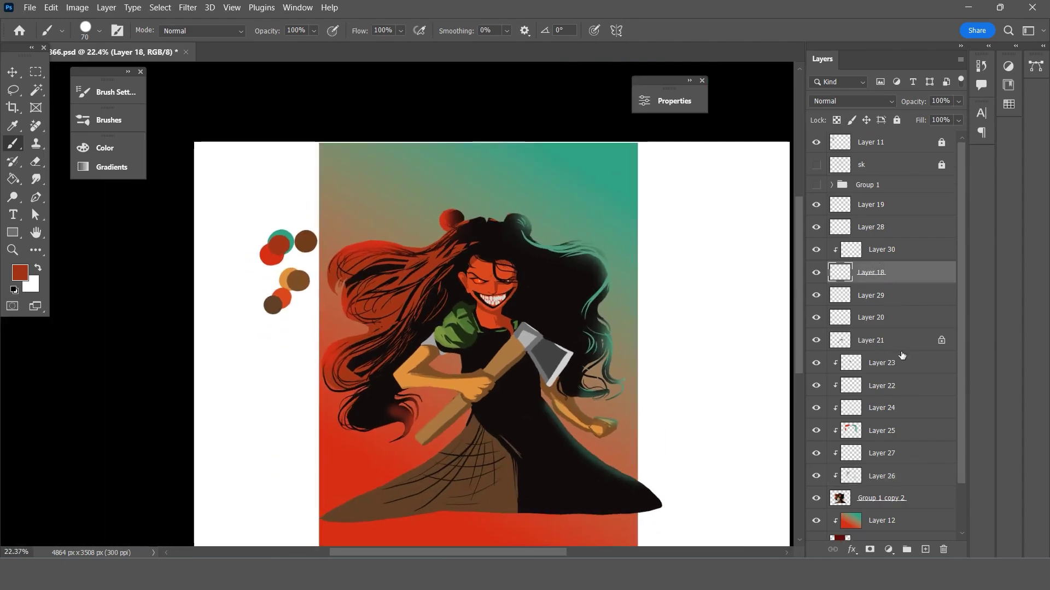
left_click(891, 364)
left_click(925, 549)
scroll(392, 254, "up", 4)
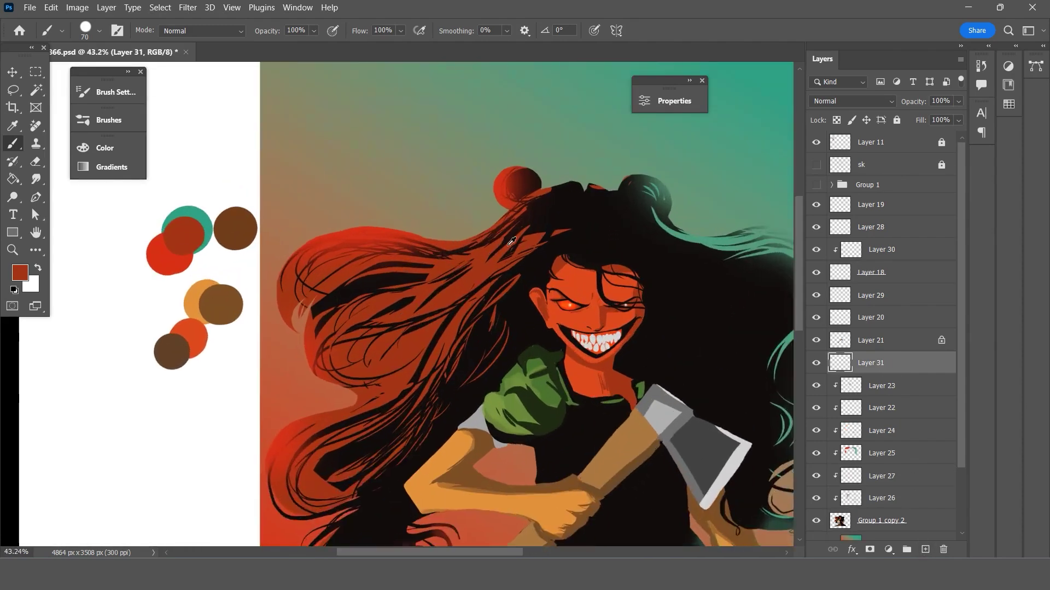
left_click_drag(559, 231, 517, 251)
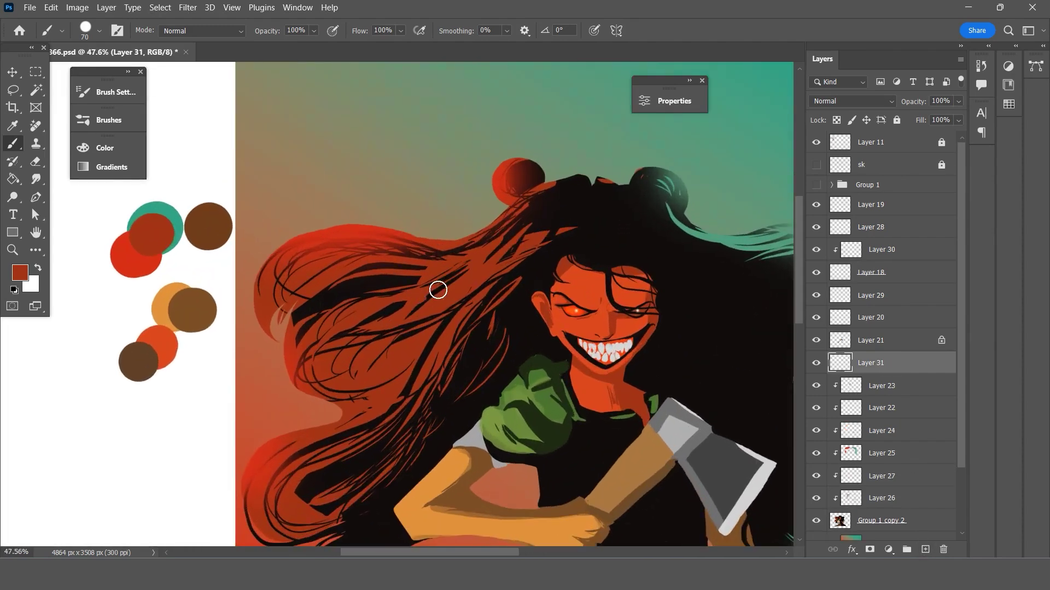
key("ctrl+z")
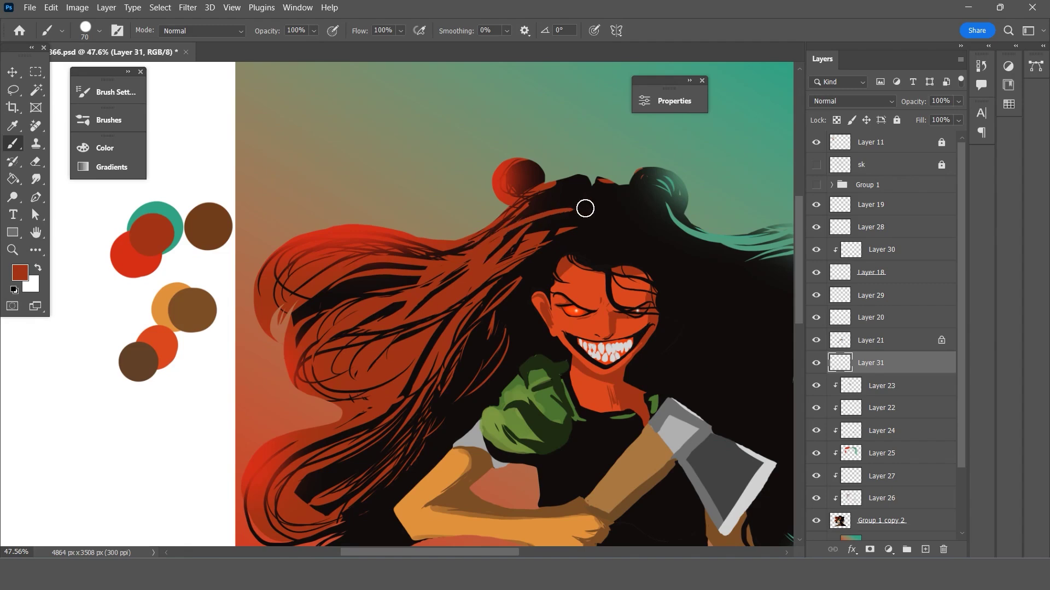
key("ctrl+z")
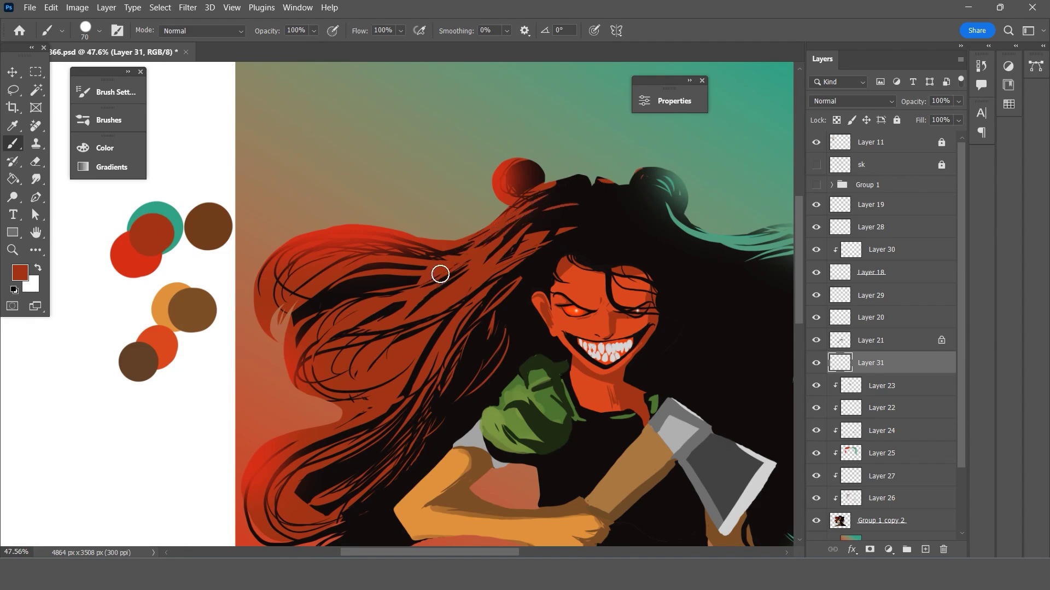
scroll(462, 220, "down", 1)
scroll(461, 220, "down", 2)
scroll(607, 258, "up", 1)
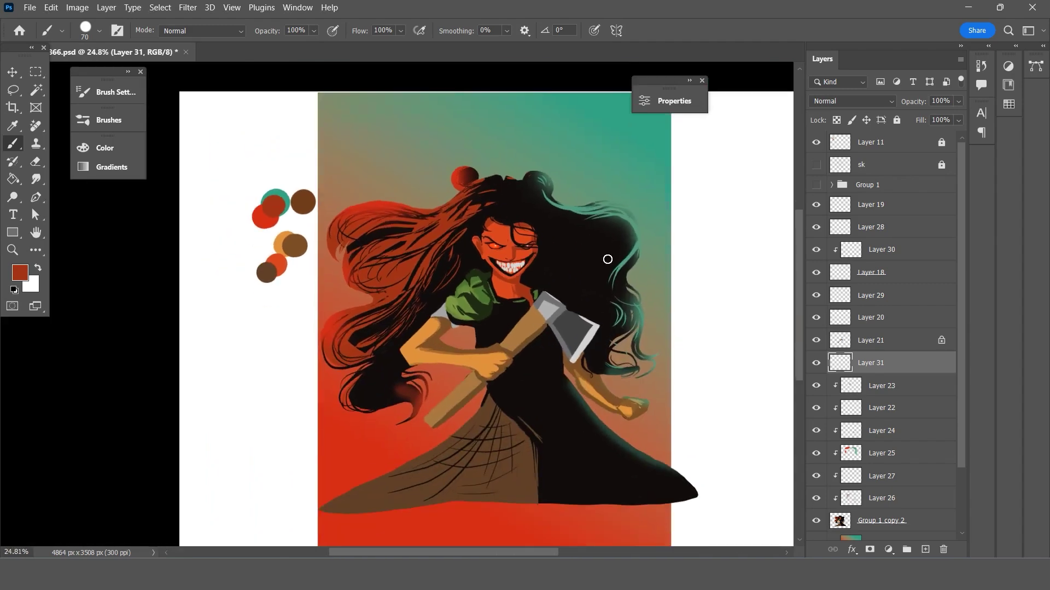
scroll(454, 322, "up", 1)
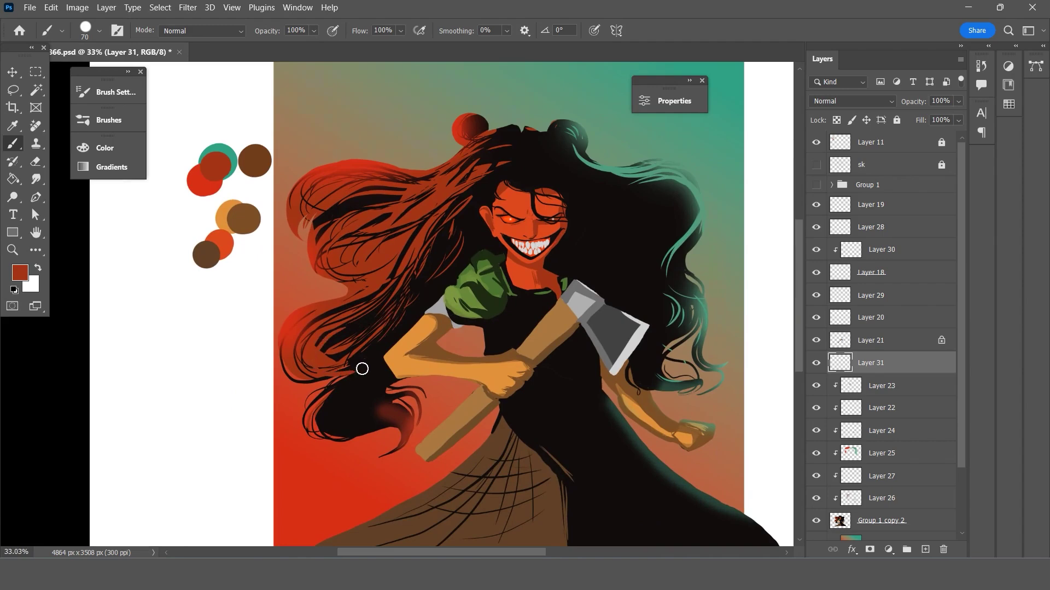
Shrink the brush slightly and select Group 1 copy 2 with the Move tool.
key("bracketleft")
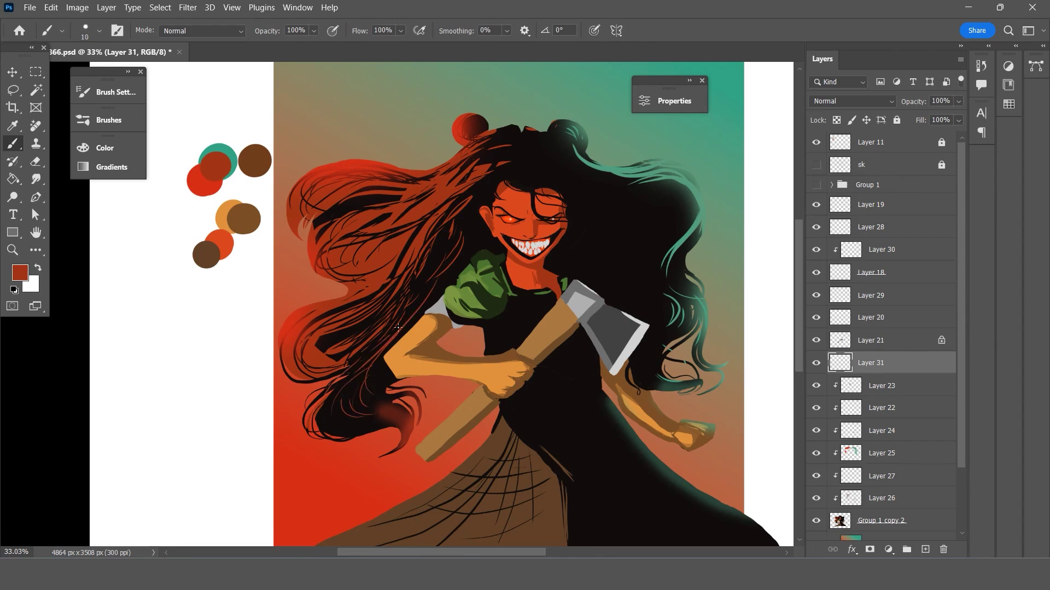
scroll(298, 368, "down", 2)
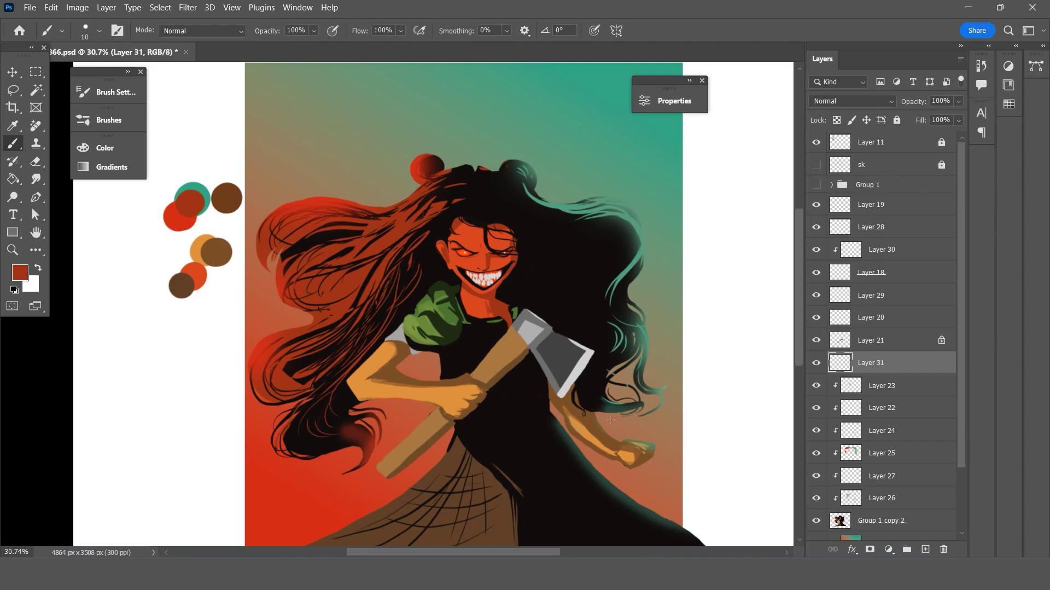
scroll(625, 407, "up", 3)
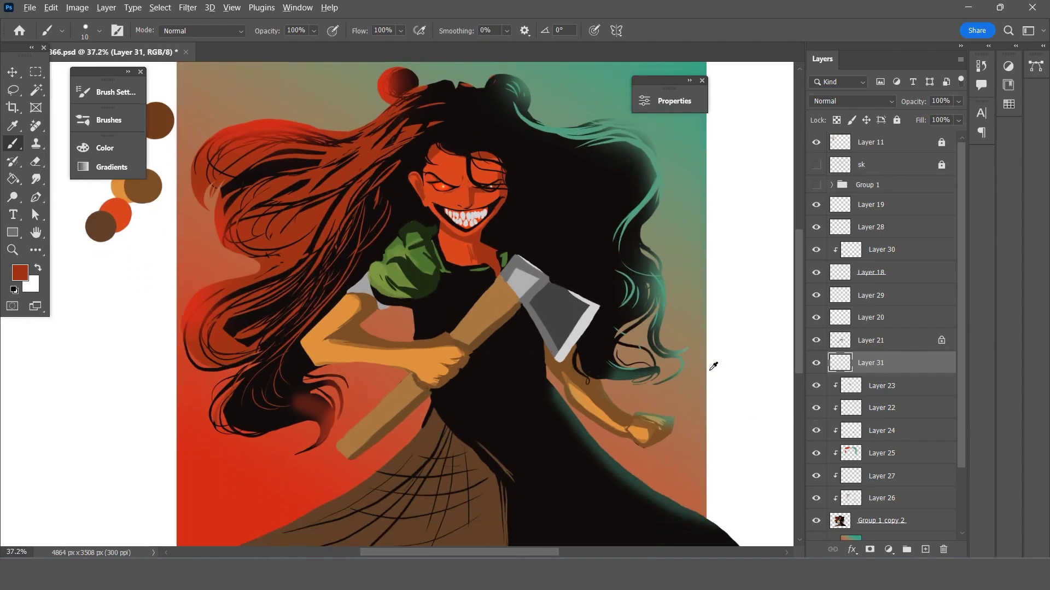
scroll(344, 304, "down", 2)
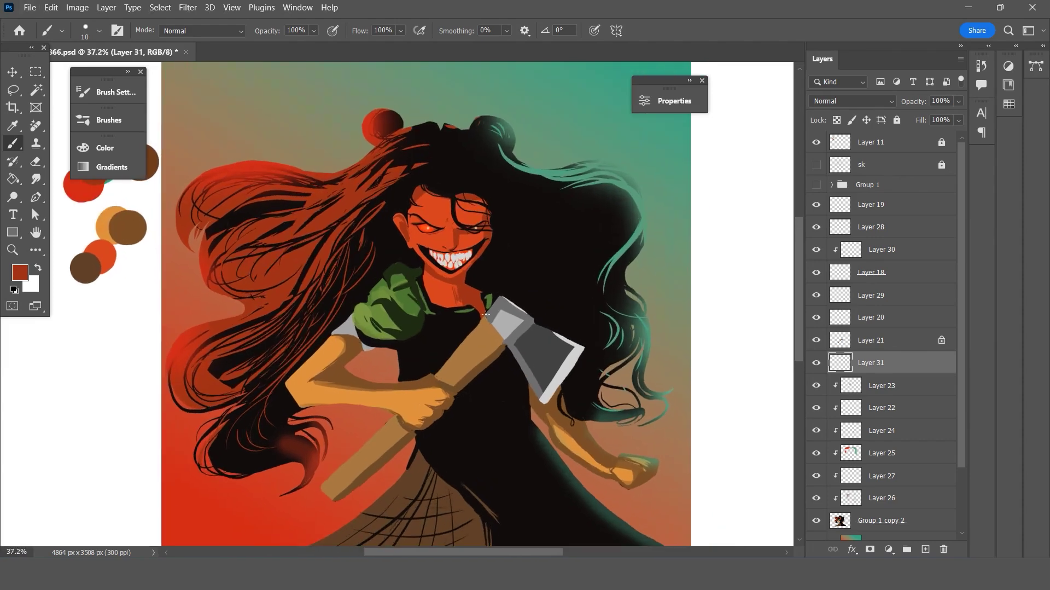
scroll(571, 414, "up", 1)
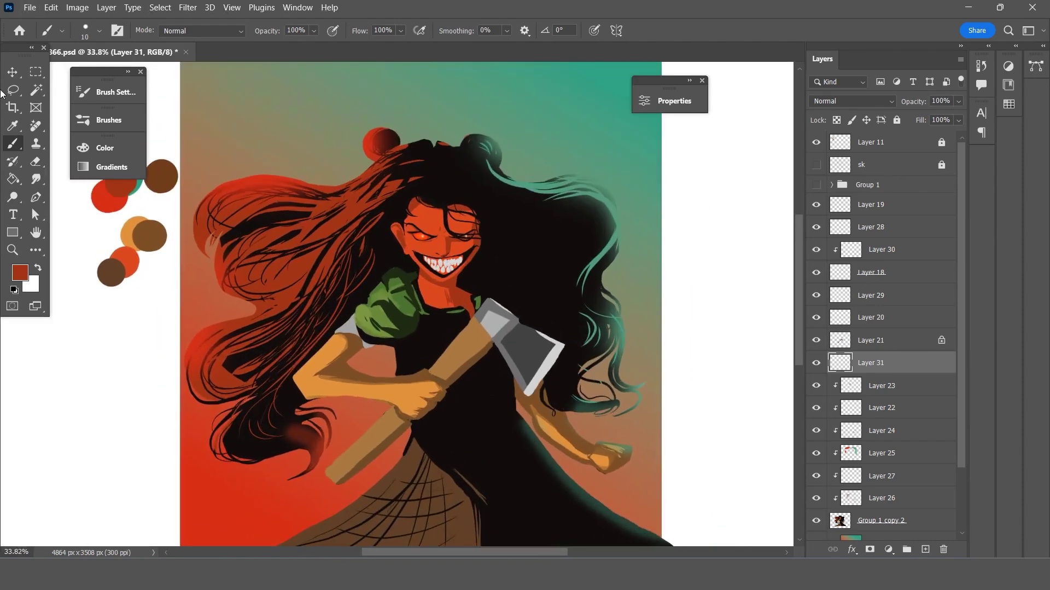
left_click(12, 74)
scroll(599, 424, "up", 1)
scroll(598, 424, "down", 1)
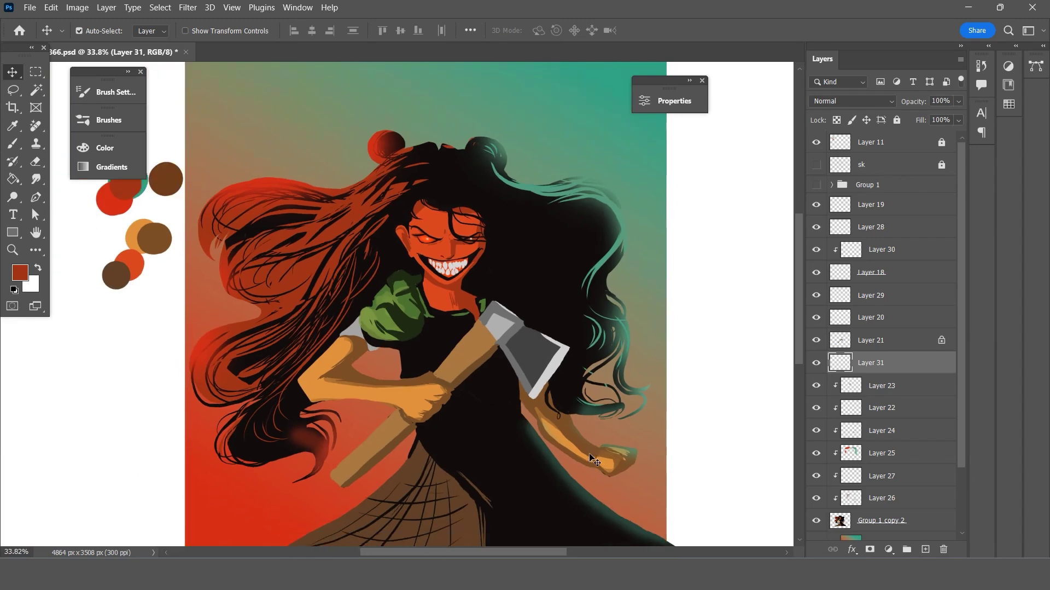
scroll(595, 461, "down", 1)
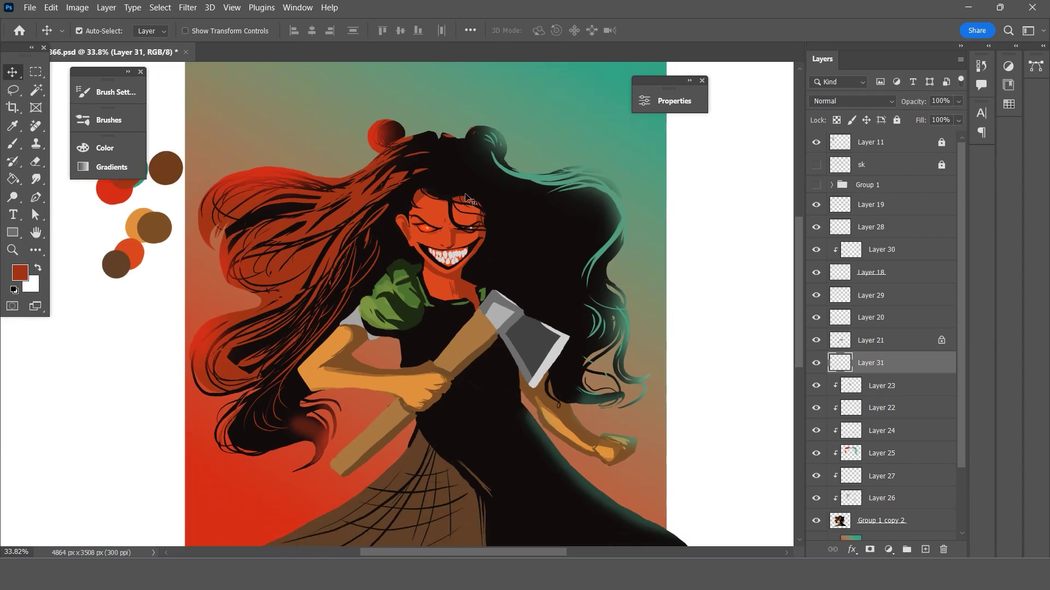
scroll(467, 198, "down", 1)
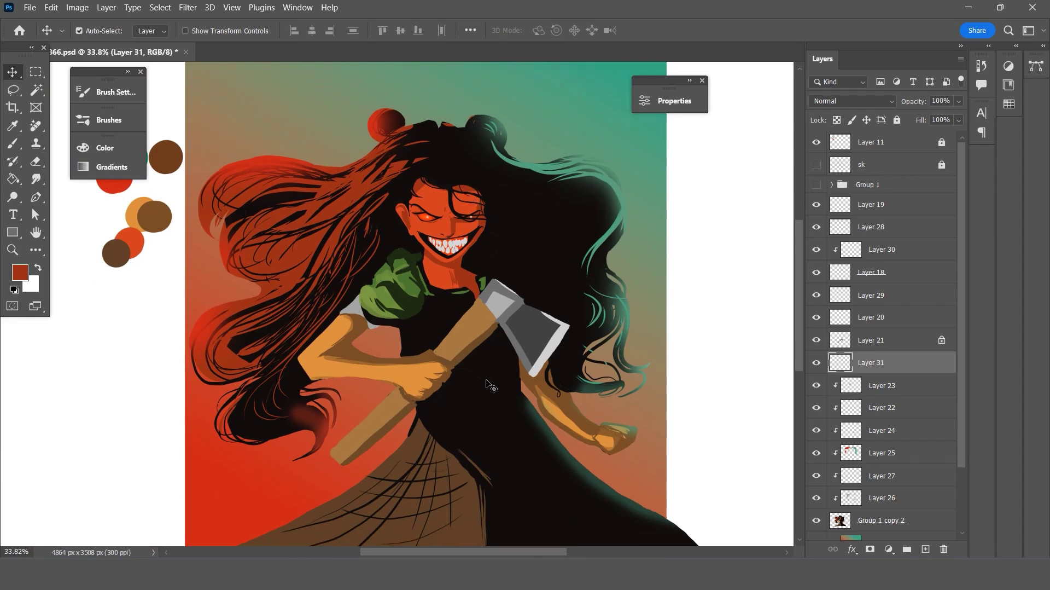
left_click(517, 436)
scroll(875, 414, "down", 1)
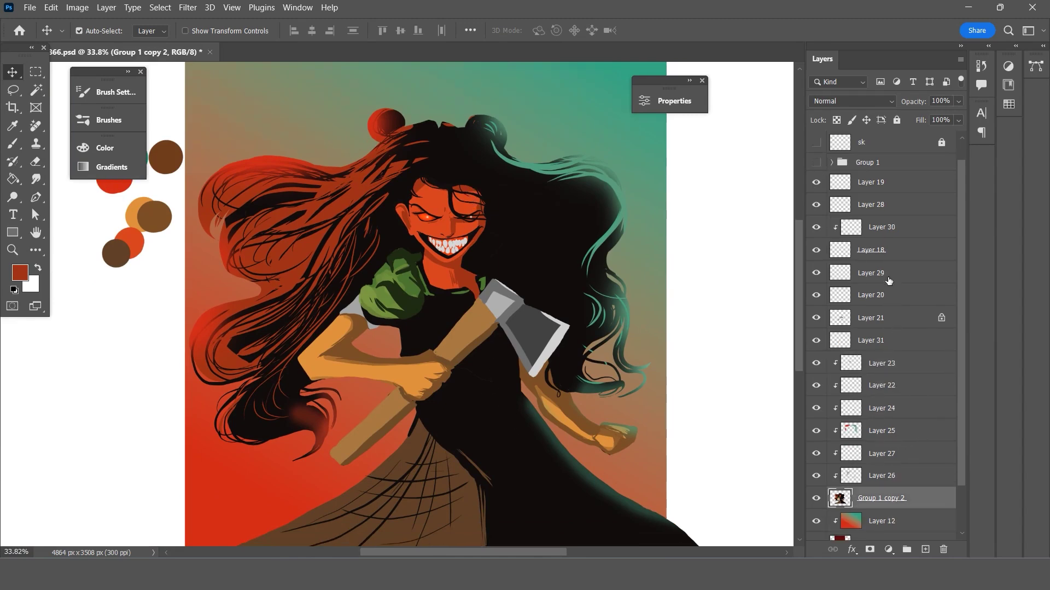
Group Layer 19 through Group 1 copy 2 as Group 2, merge a copy, and hide the original below it.
left_click(865, 186, "shift")
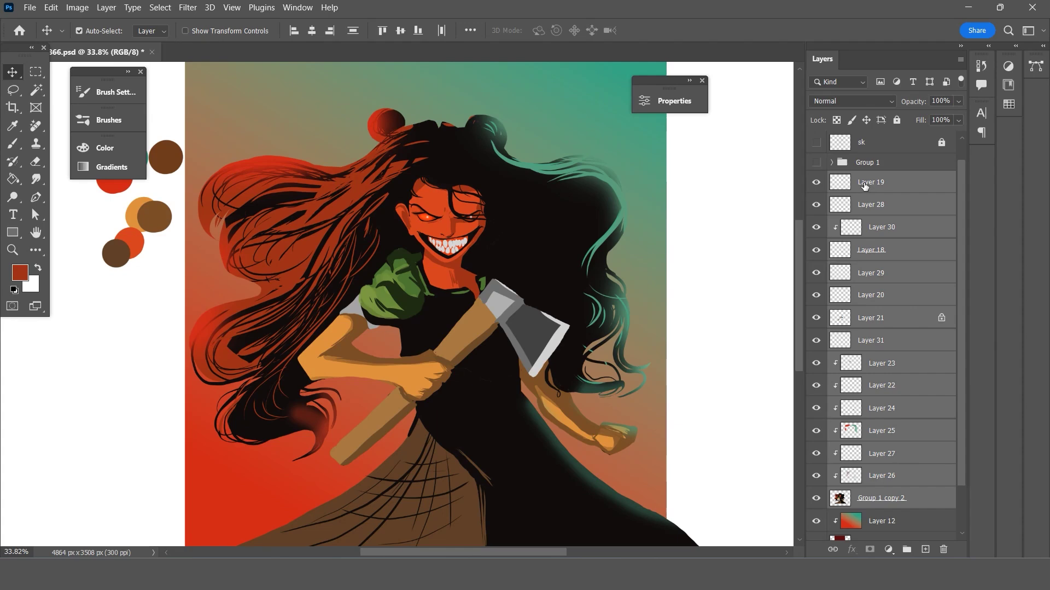
key("ctrl+g")
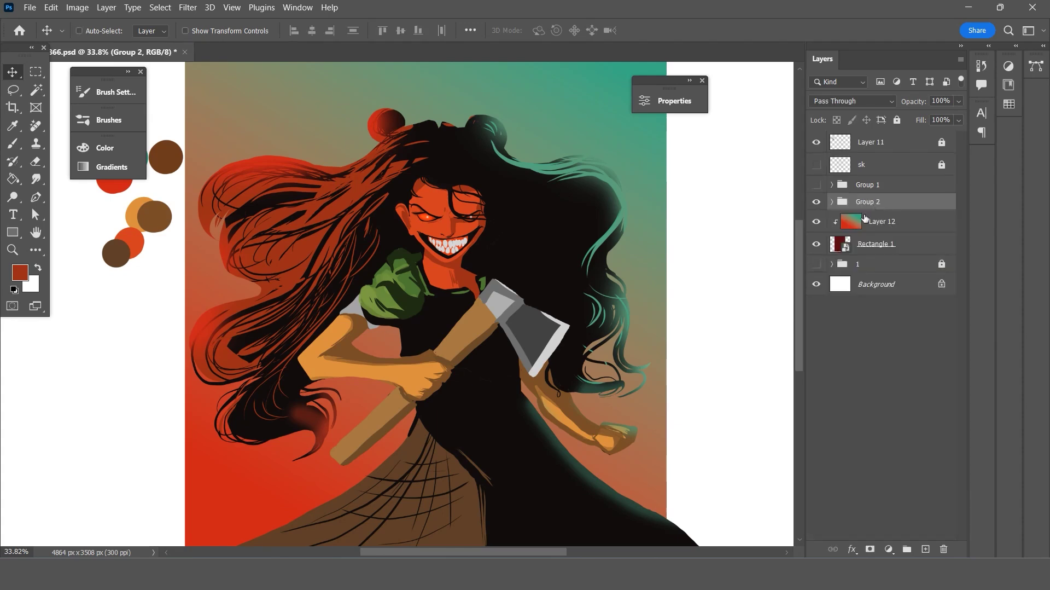
key("ctrl+j")
key("ctrl+e")
left_click(816, 224)
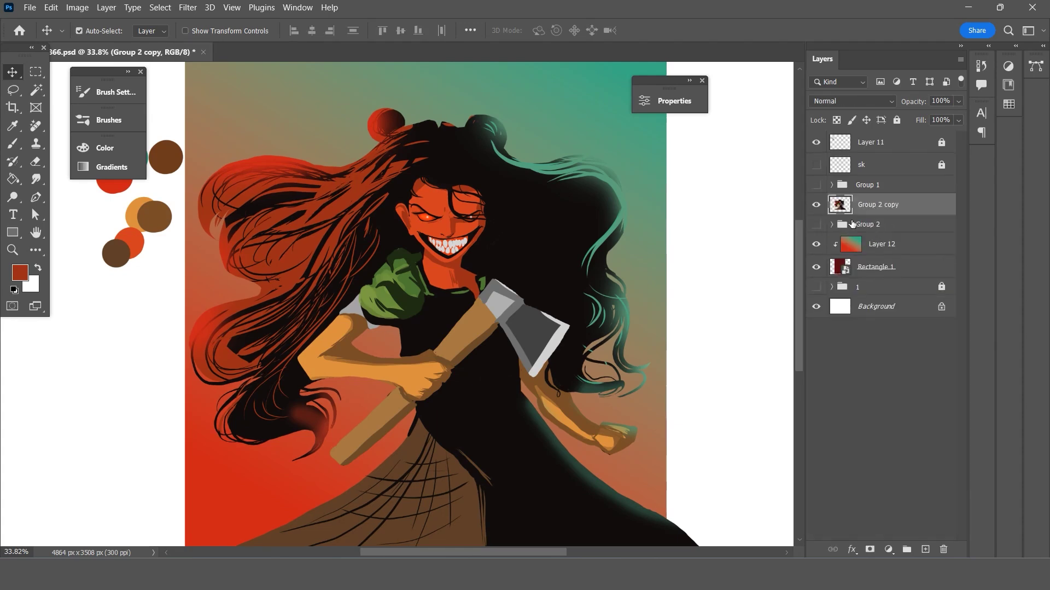
left_click_drag(872, 212, 870, 232)
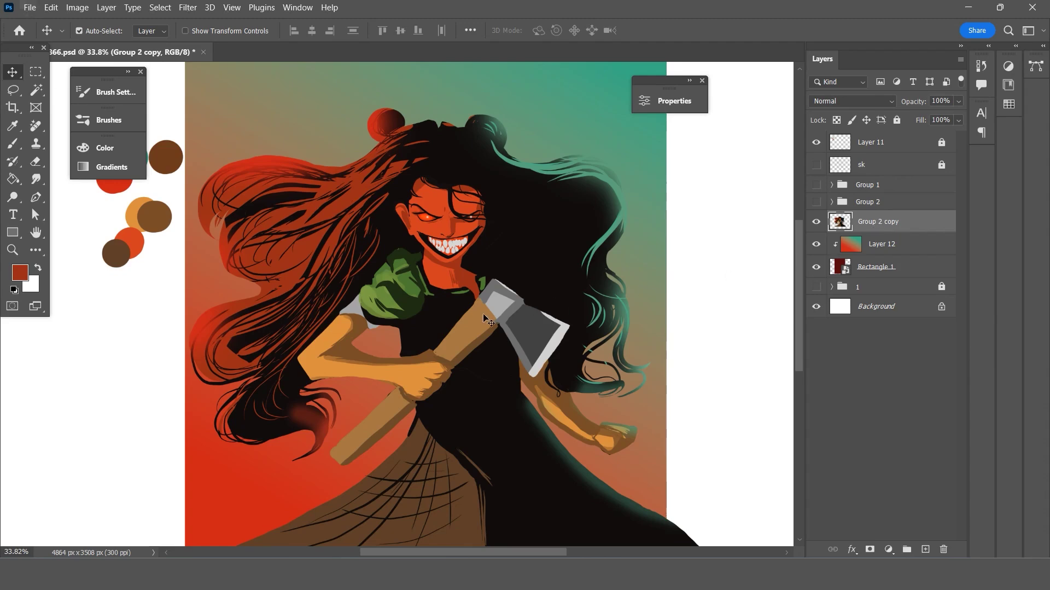
Add new Layer 32 clipped to Group 2 copy.
scroll(488, 321, "left", 1)
left_click(926, 550)
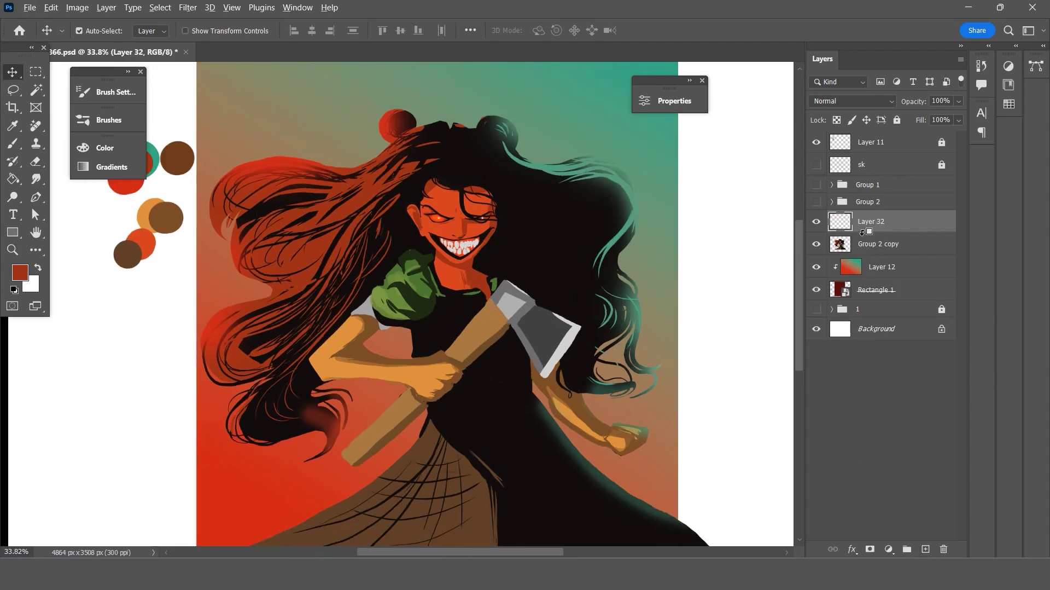
left_click(863, 232, "alt")
scroll(463, 204, "down", 2)
Set the colour to orange-red d74014 from the palette and ready the Brush with its tip settings.
key("i")
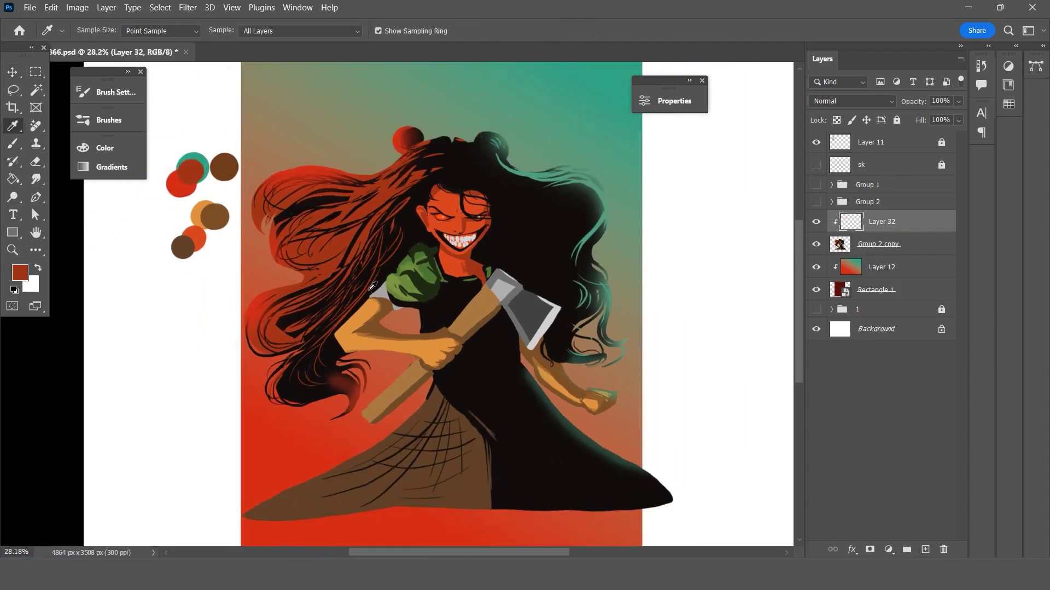
scroll(373, 286, "up", 1)
scroll(370, 328, "up", 1)
scroll(368, 398, "up", 1)
scroll(338, 396, "up", 1)
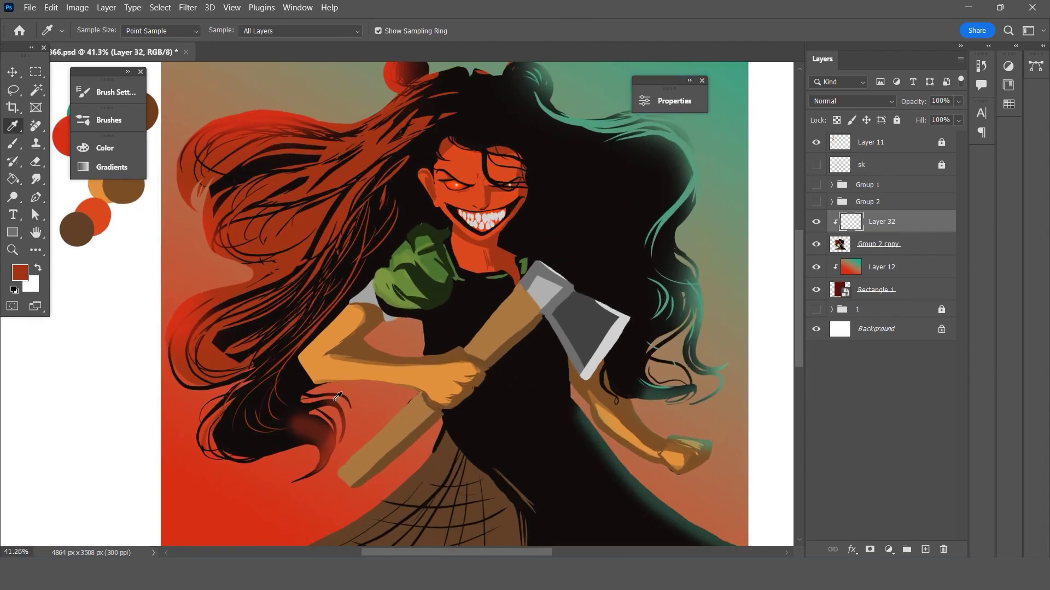
left_click(93, 211)
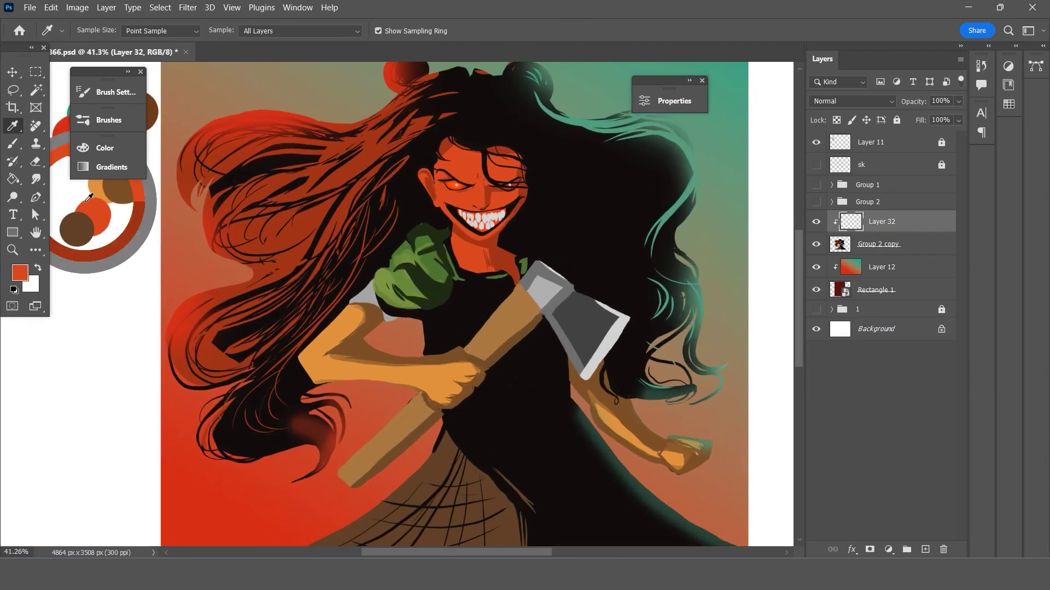
left_click(22, 274)
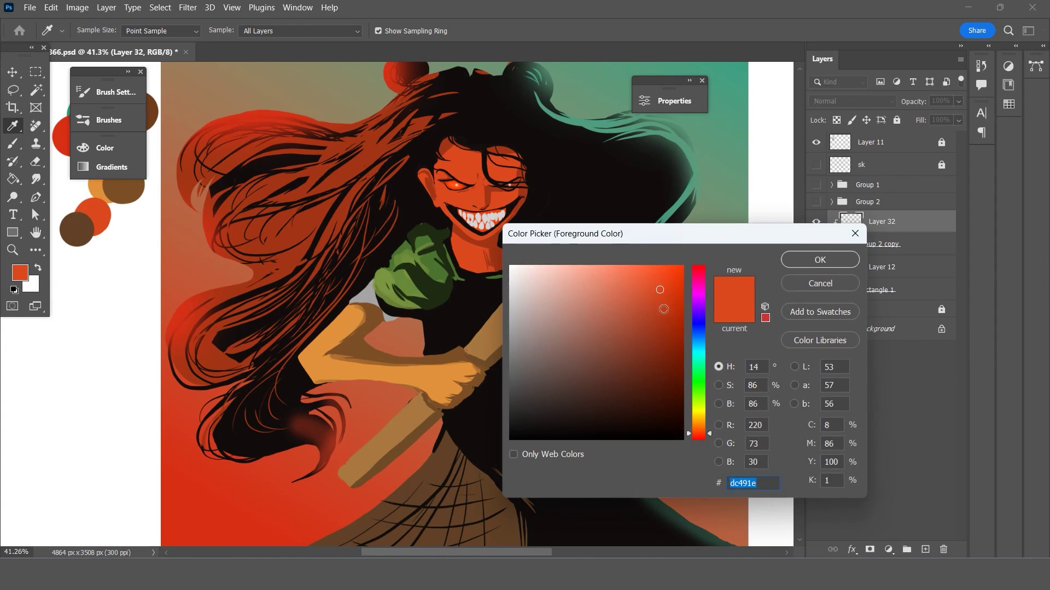
left_click(663, 292)
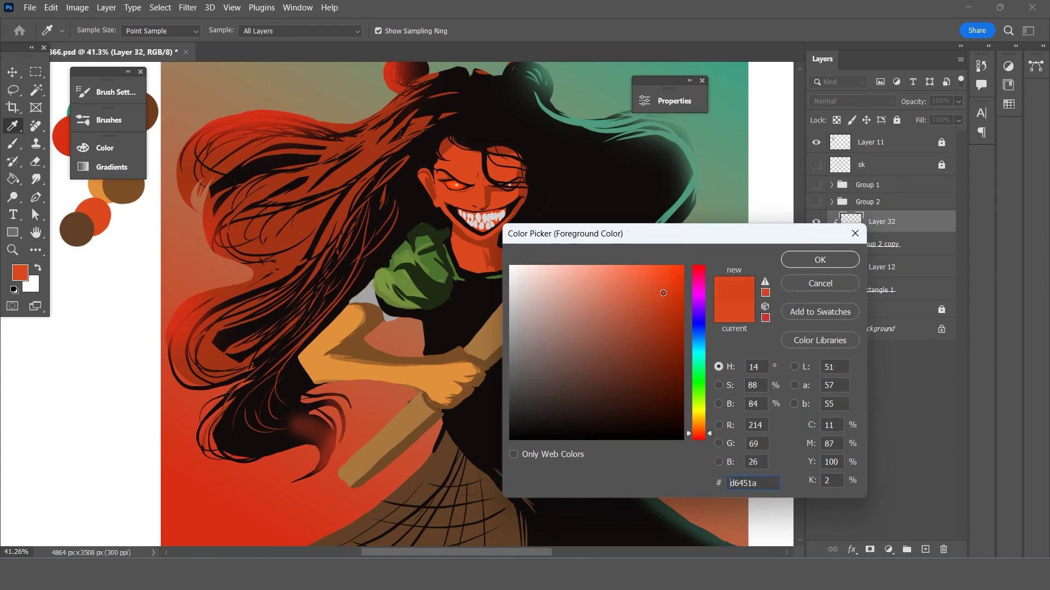
left_click(837, 259)
key("b")
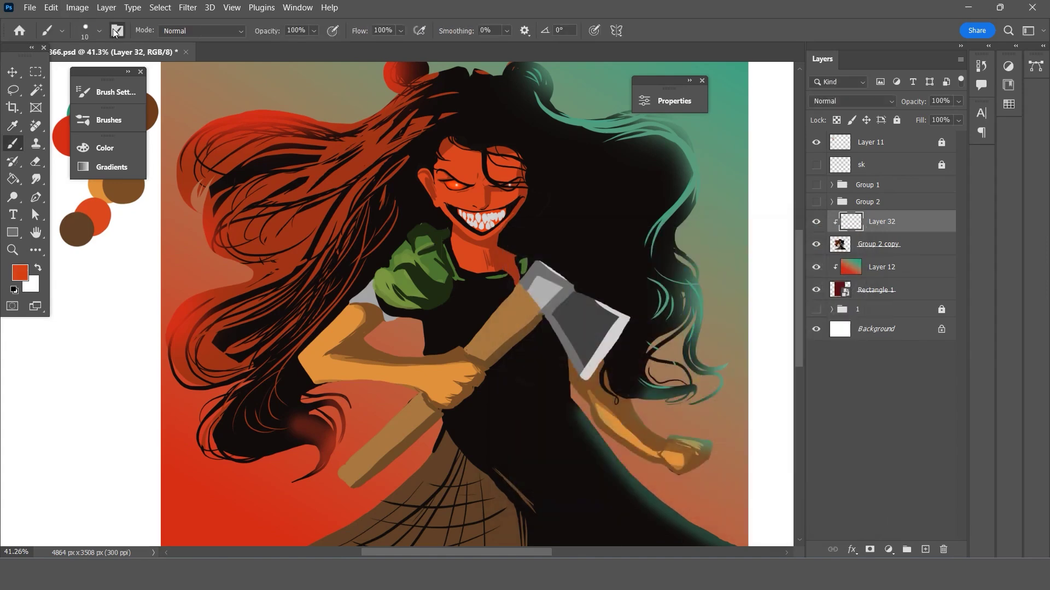
left_click(116, 32)
scroll(364, 181, "down", 1)
Paint red blood strokes on the axe blade and handle with 50–150 px splatter tips.
left_click(327, 222)
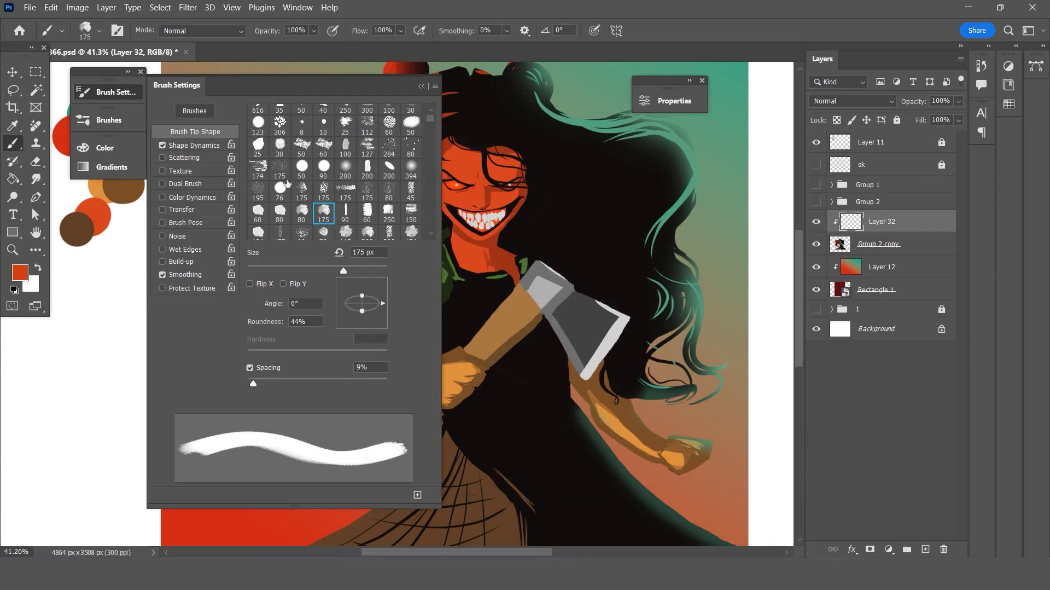
left_click(320, 143)
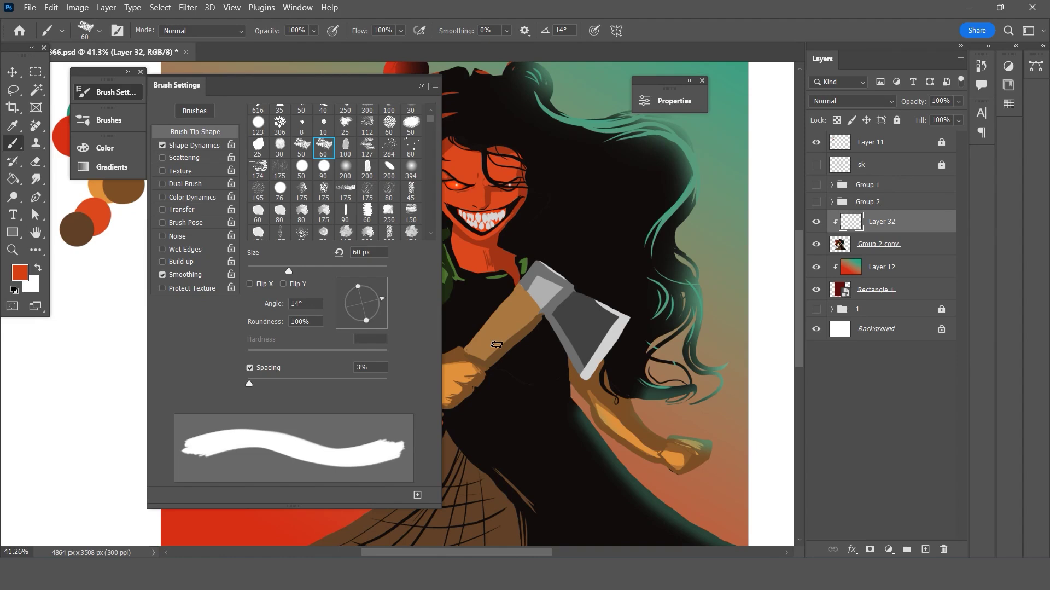
key("comma")
key("bracketright")
key("bracketright")
key("bracketright")
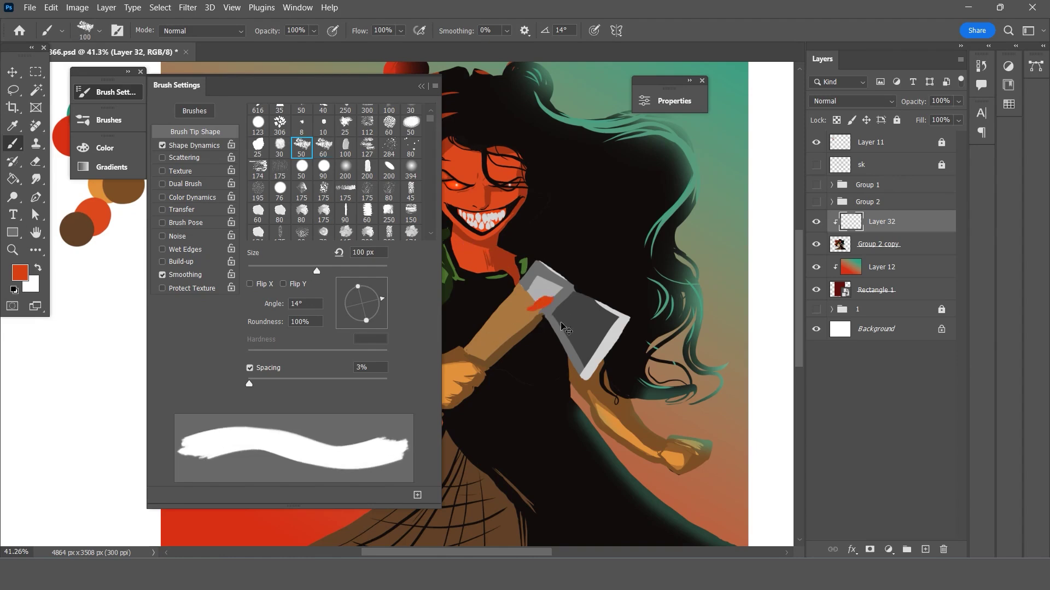
key("ctrl+z")
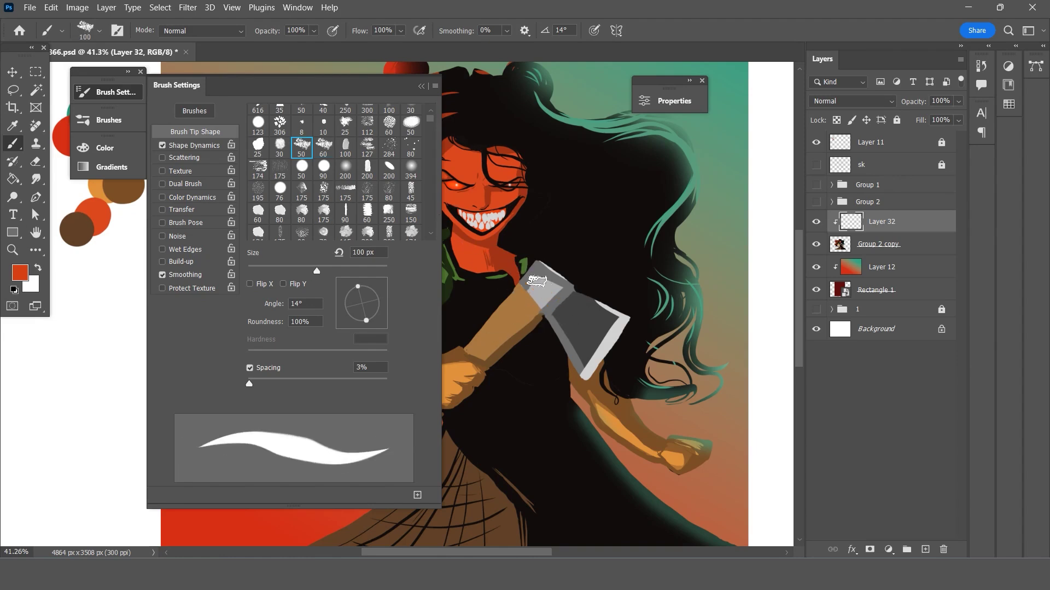
left_click_drag(552, 287, 546, 303)
left_click_drag(497, 335, 495, 327)
mouse_move(570, 327)
left_mouse_down()
mouse_move(602, 356)
mouse_move(574, 327)
left_mouse_up()
left_click(411, 214)
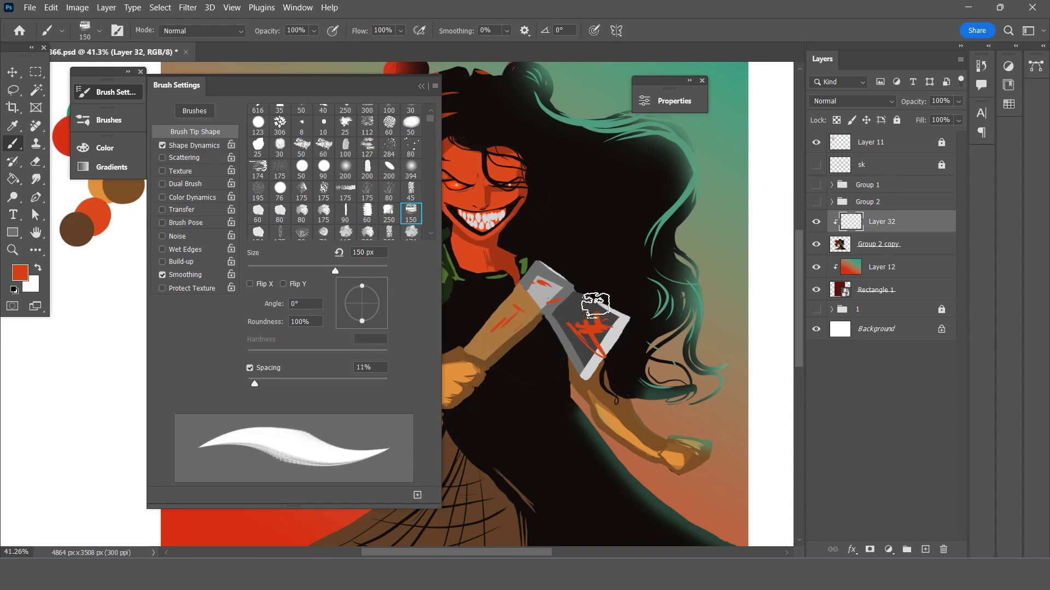
left_click_drag(596, 314, 577, 332)
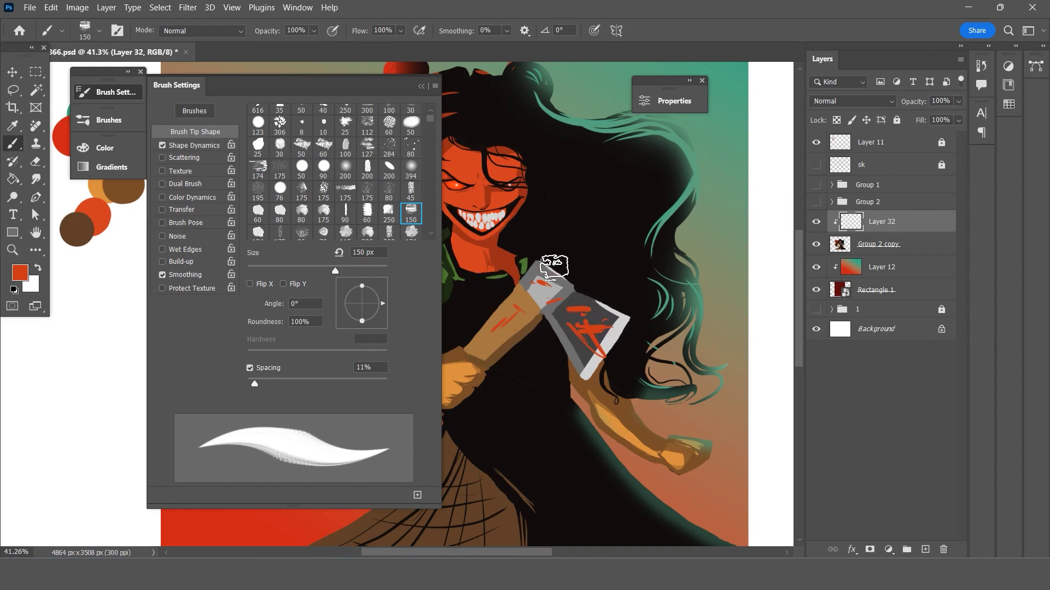
Paint thin red streaks on the skirt below the hand with a 150 px splatter tip.
left_click(368, 230)
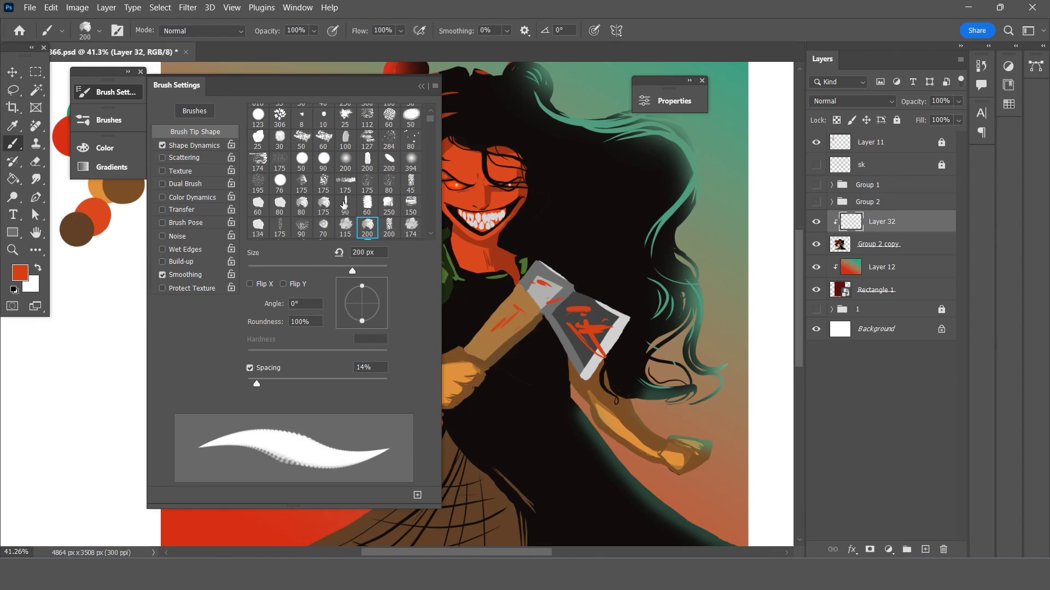
key("comma")
key("comma")
key("comma")
key("comma")
key("comma")
key("comma")
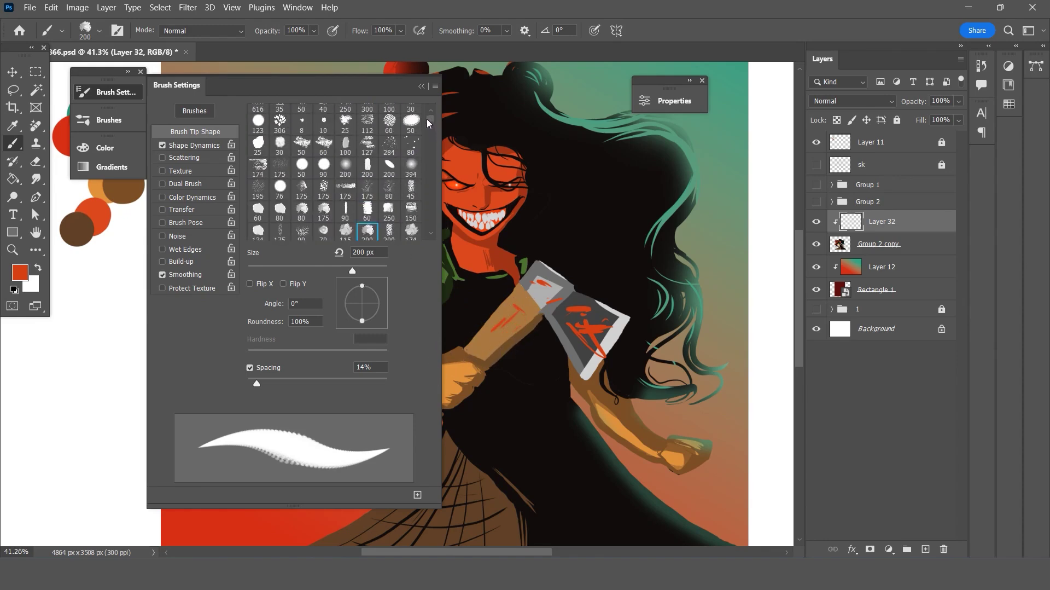
key("comma")
key("comma")
key("comma")
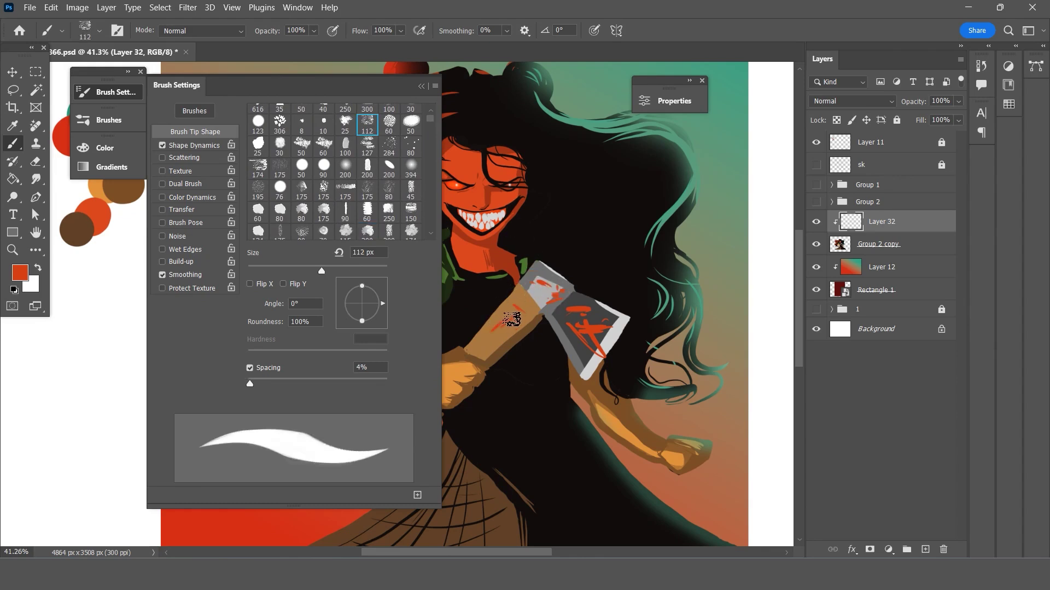
key("bracketright")
key("bracketright")
key("bracketright")
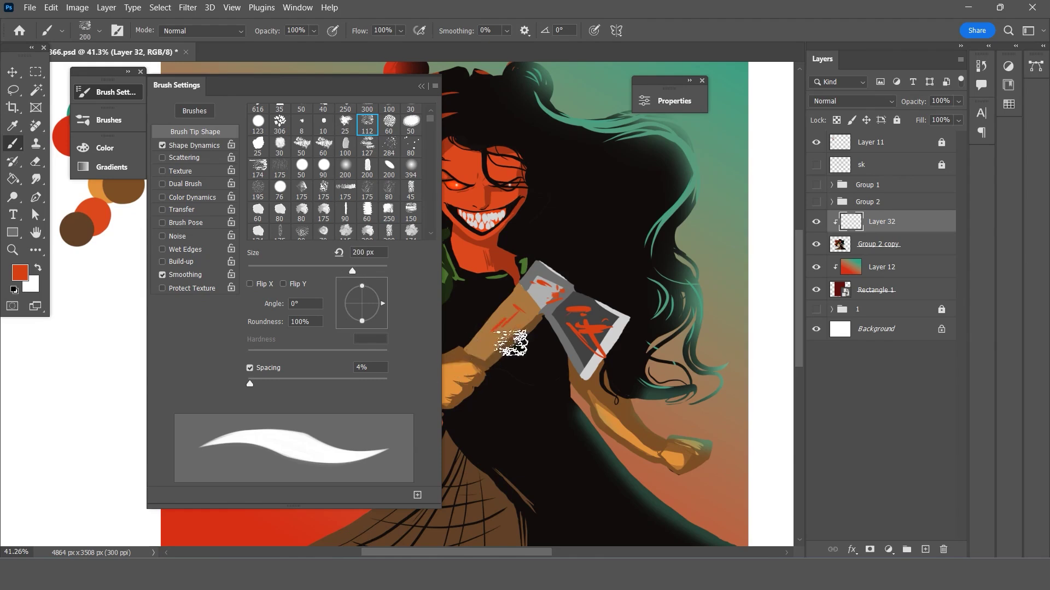
key("bracketleft")
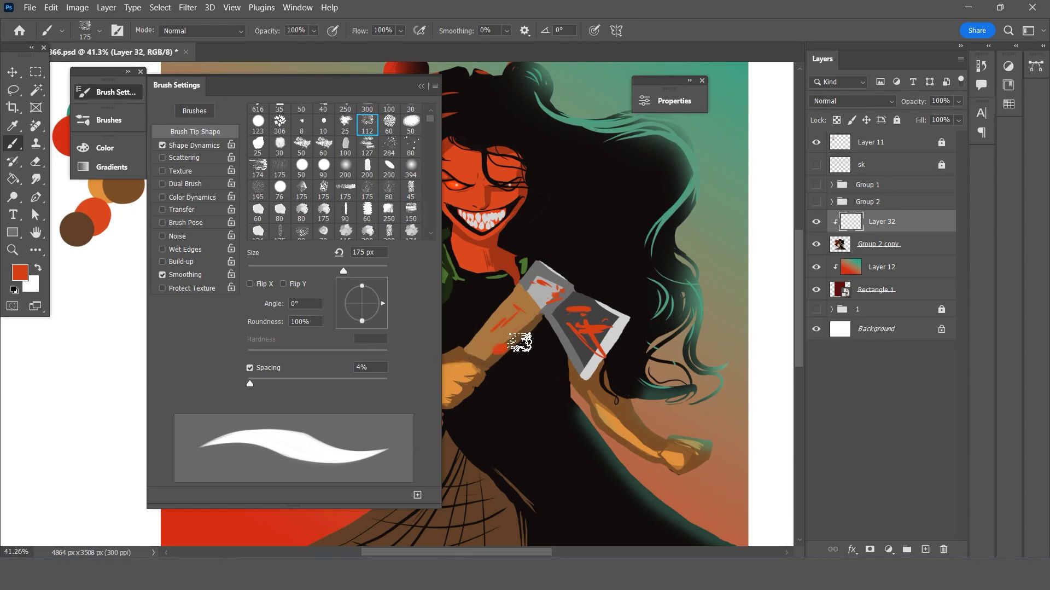
key("bracketleft")
mouse_move(489, 462)
left_mouse_down()
mouse_move(436, 531)
mouse_move(350, 539)
left_mouse_up()
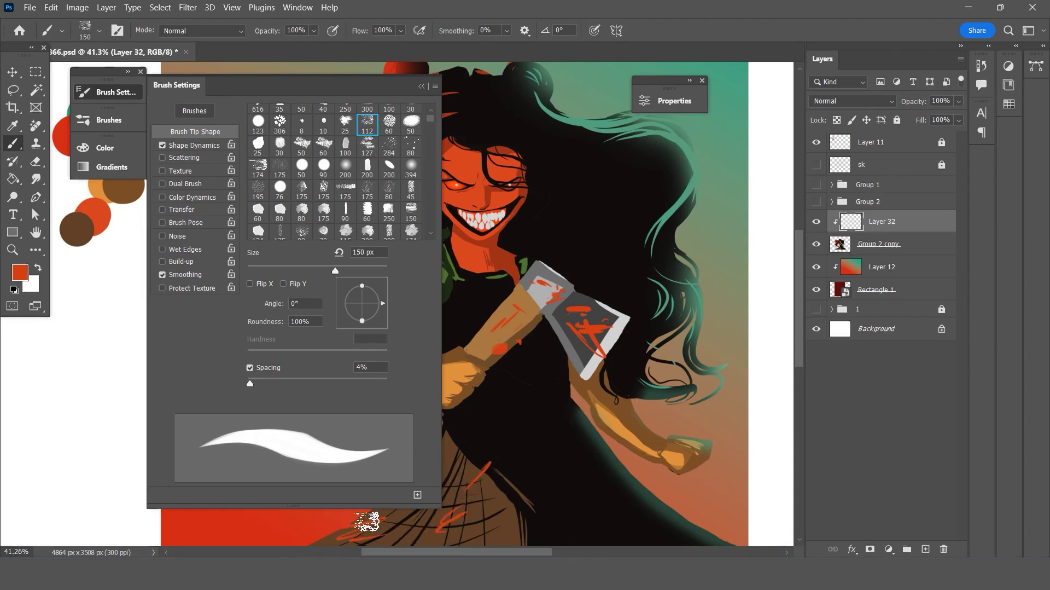
left_click_drag(436, 528, 412, 508)
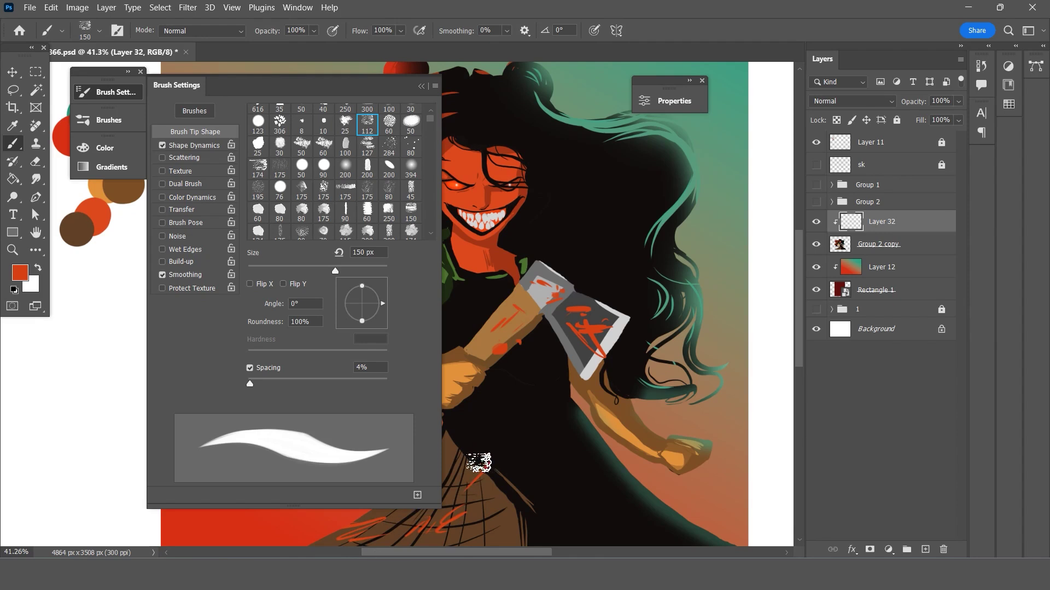
left_click_drag(482, 454, 459, 481)
mouse_move(477, 435)
left_mouse_down()
mouse_move(465, 453)
mouse_move(482, 424)
mouse_move(508, 435)
left_mouse_up()
Try 115, 300 and 400 px splash tips on the dress, undoing the unwanted marks.
left_click(345, 230)
key("ctrl+z")
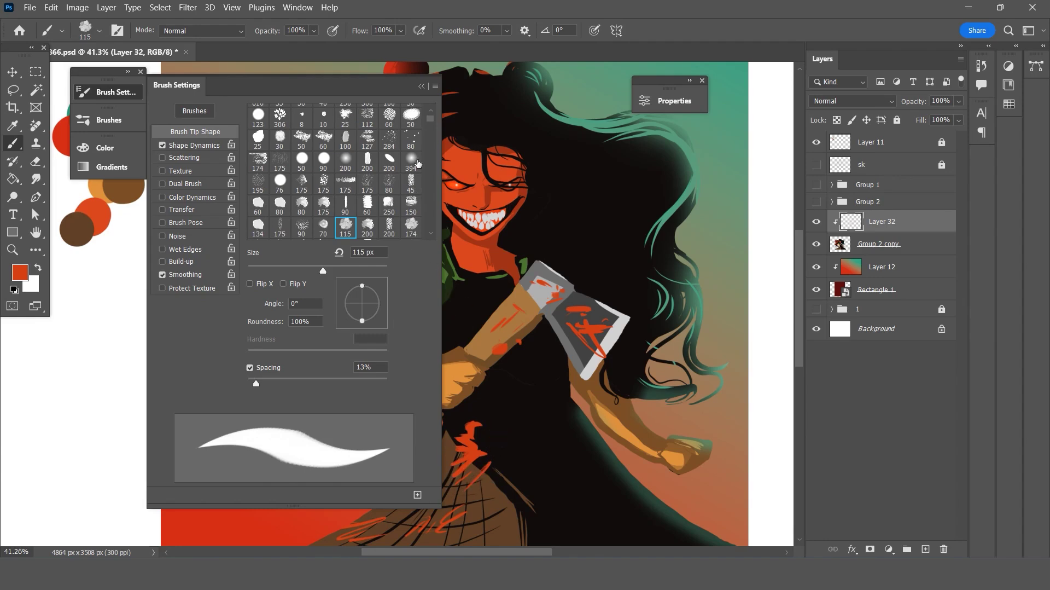
scroll(432, 127, "up", 1)
scroll(431, 131, "down", 1)
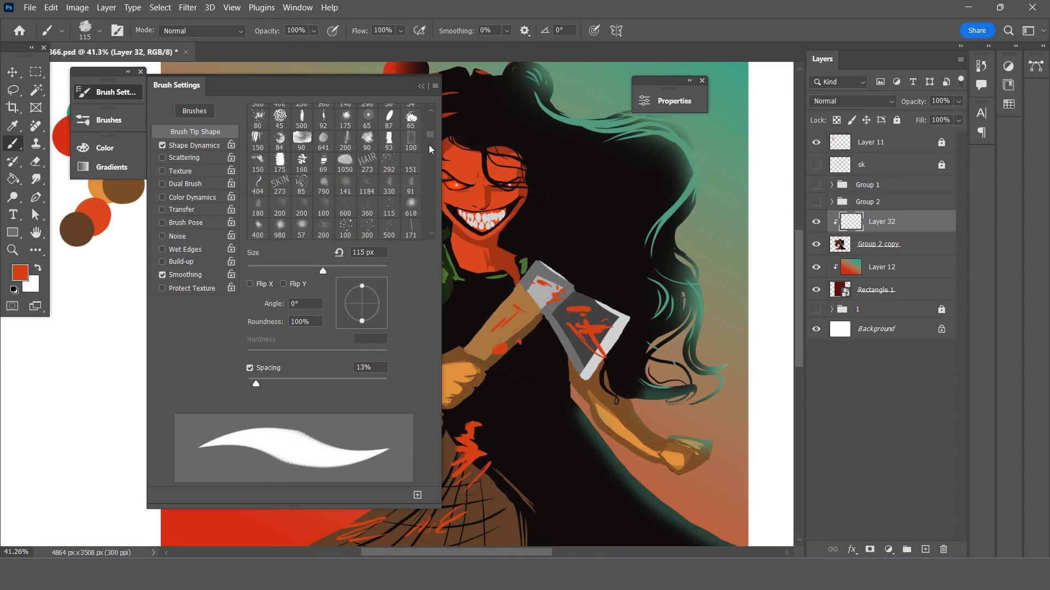
scroll(416, 145, "down", 2)
scroll(407, 154, "down", 1)
left_click(367, 134)
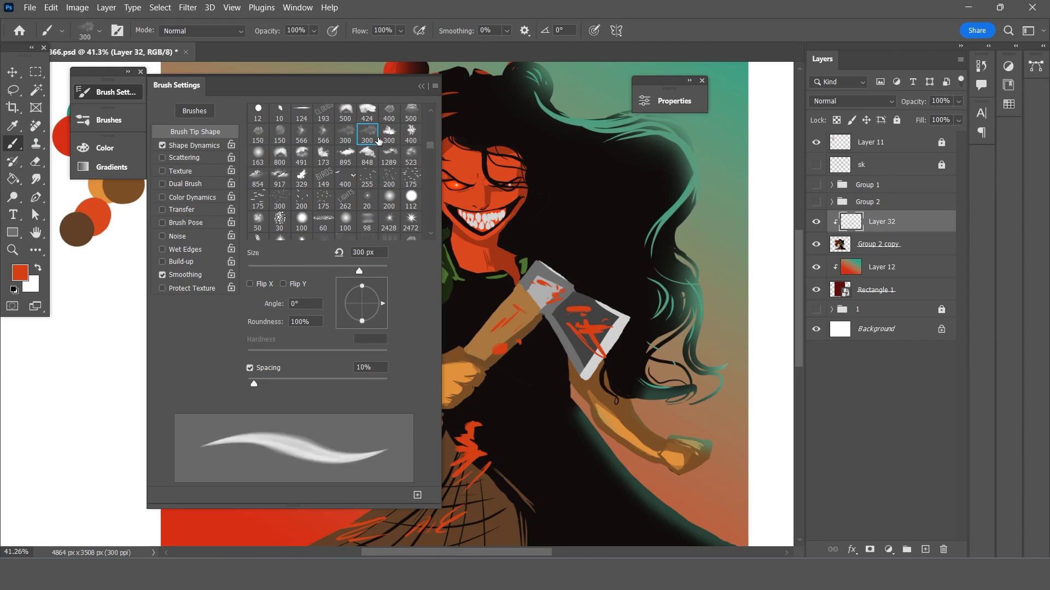
key("ctrl+z")
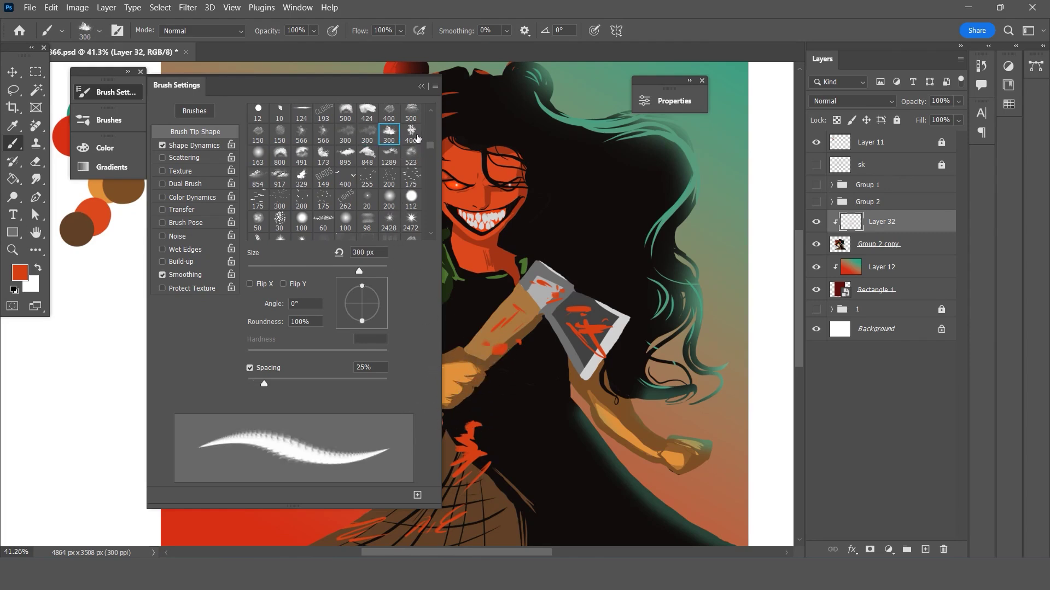
left_click(413, 134)
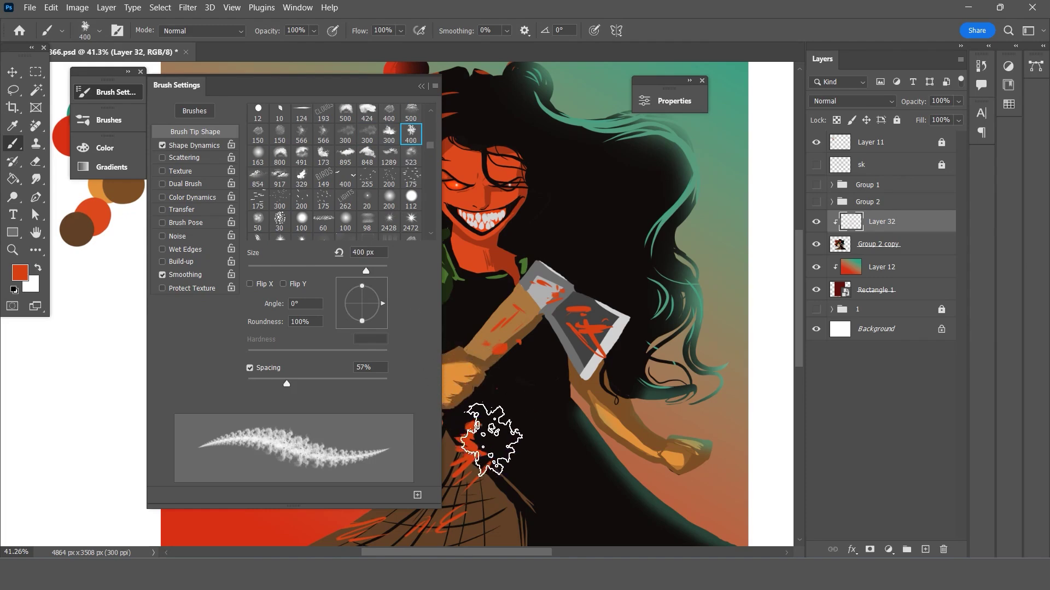
left_click_drag(491, 438, 473, 508)
key("ctrl+z")
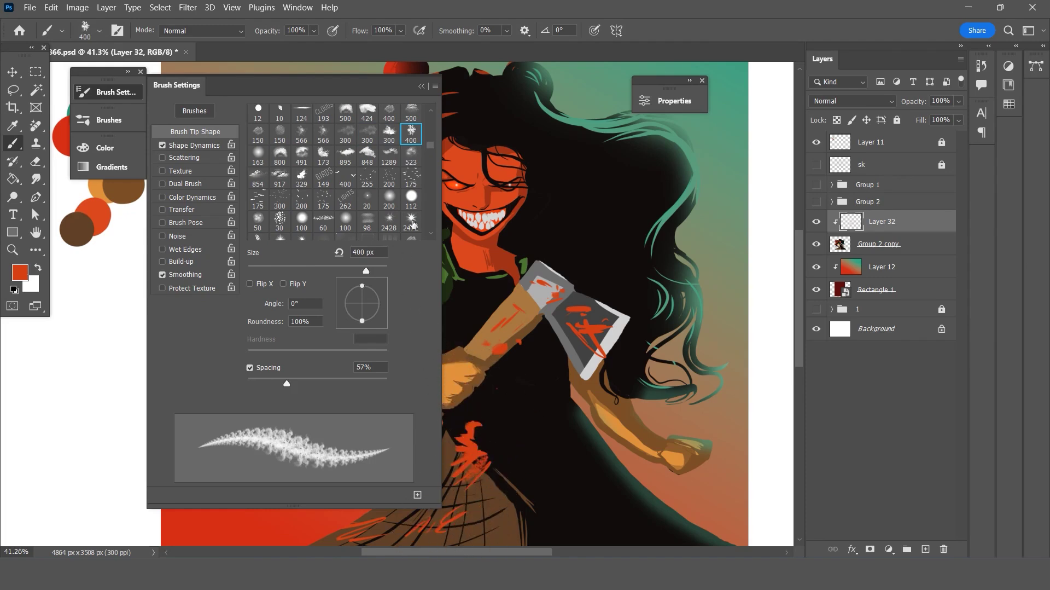
Test a 191 px scattered tip along the axe head's edge, then undo it.
scroll(431, 137, "down", 2)
scroll(427, 159, "down", 1)
scroll(422, 186, "down", 2)
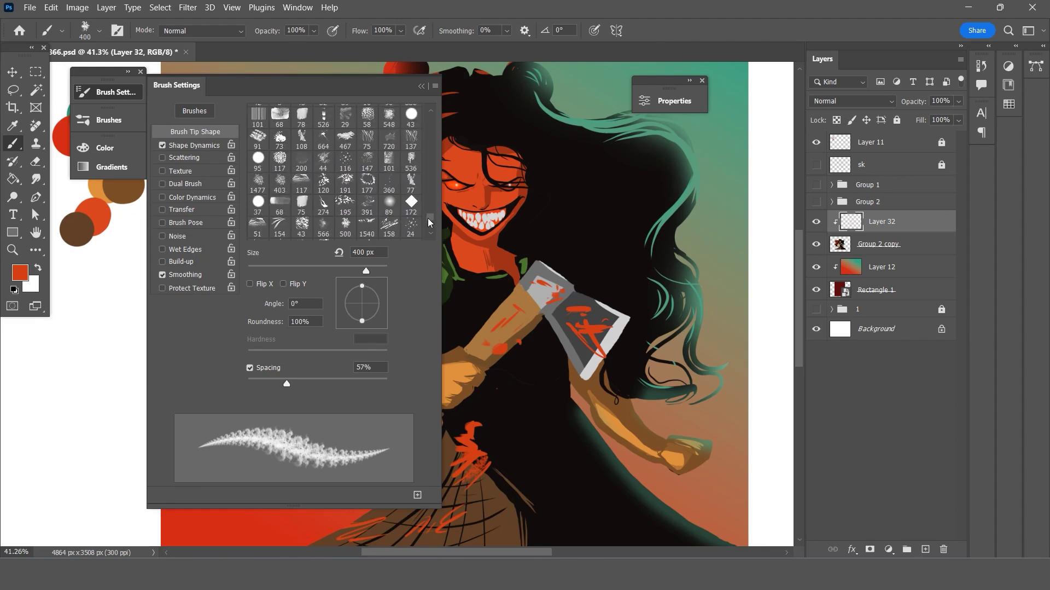
scroll(418, 213, "down", 2)
left_click(354, 162)
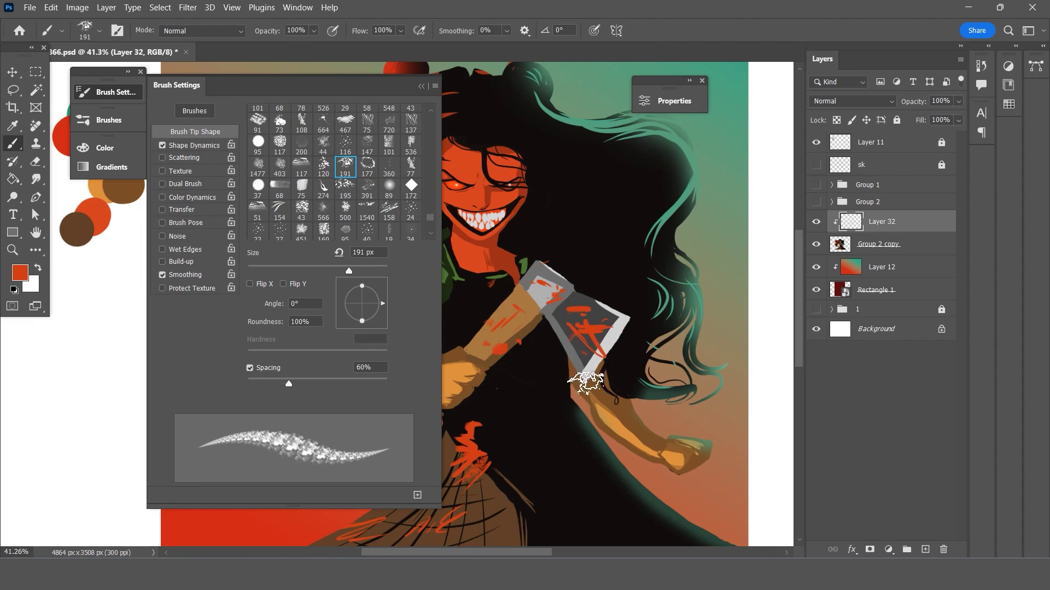
left_click_drag(585, 377, 629, 319)
key("ctrl+z")
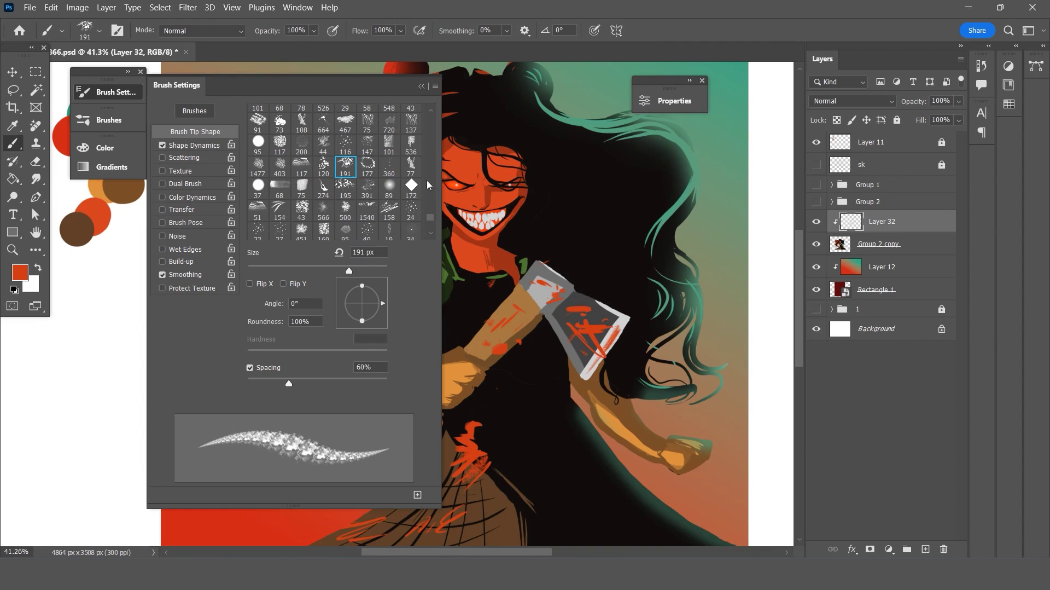
Browse further presets and pick the 400 px textured tip rotated to -90°.
scroll(416, 236, "down", 5)
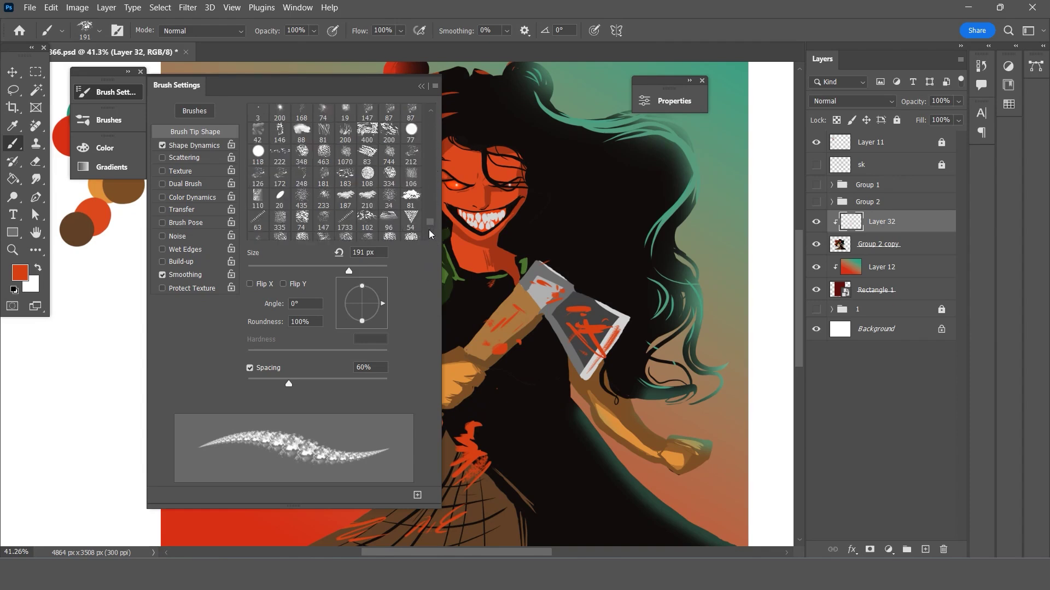
left_click_drag(431, 234, 431, 221)
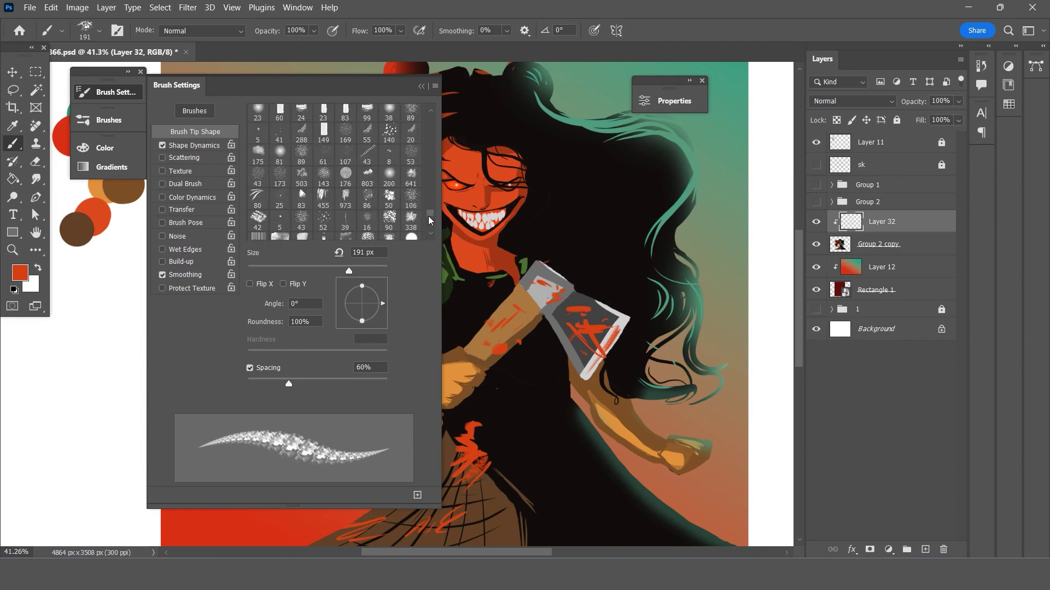
scroll(430, 220, "down", 5)
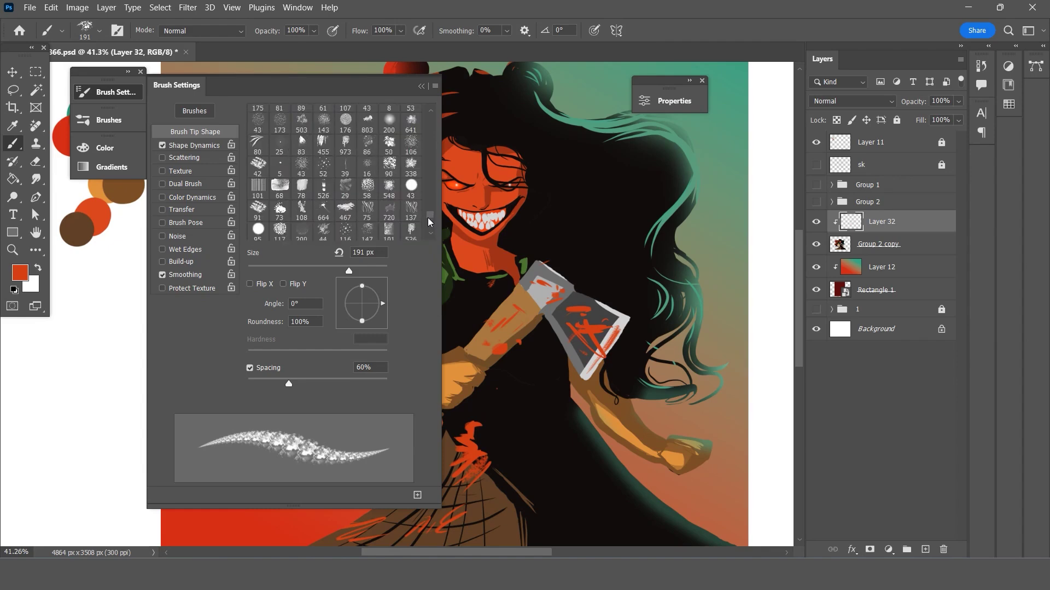
scroll(412, 213, "down", 2)
left_click(410, 175)
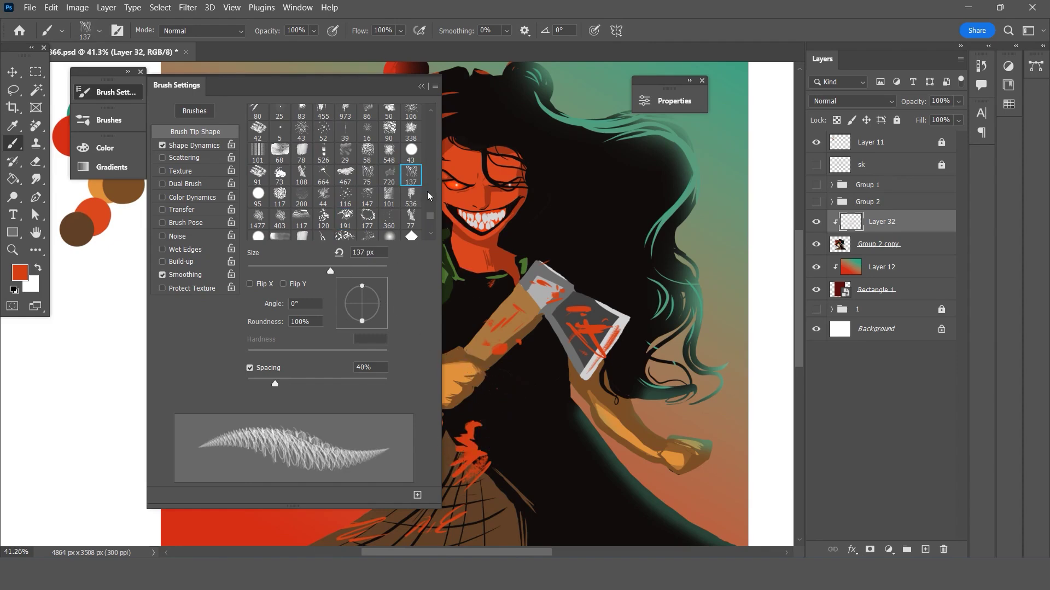
left_click_drag(432, 216, 432, 181)
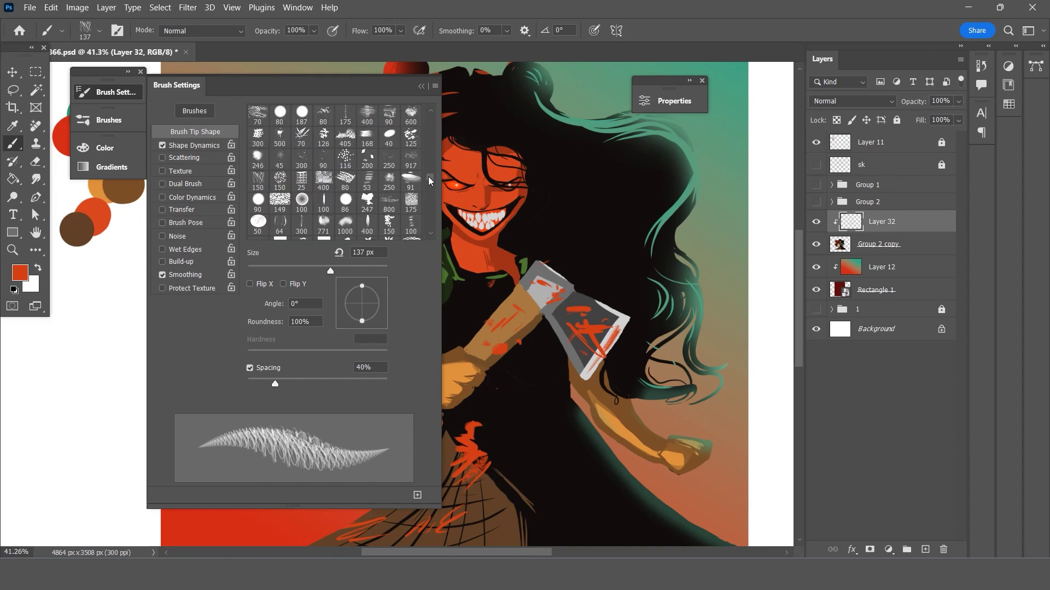
left_click(322, 179)
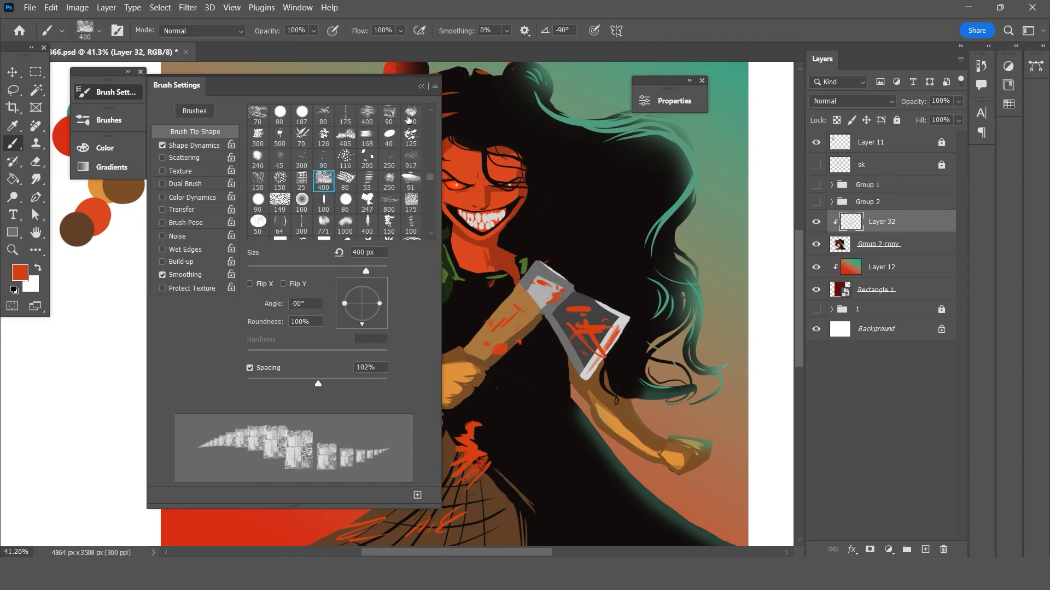
Try the 90, 400 and 600 px presets, then resize the brush to 45 px.
left_click(388, 114)
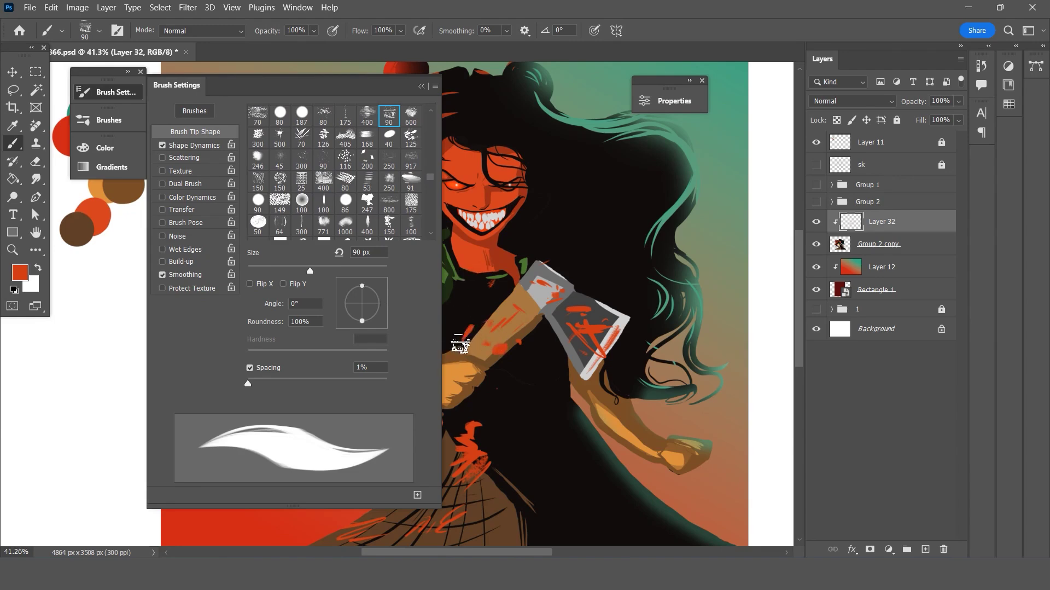
left_click(367, 114)
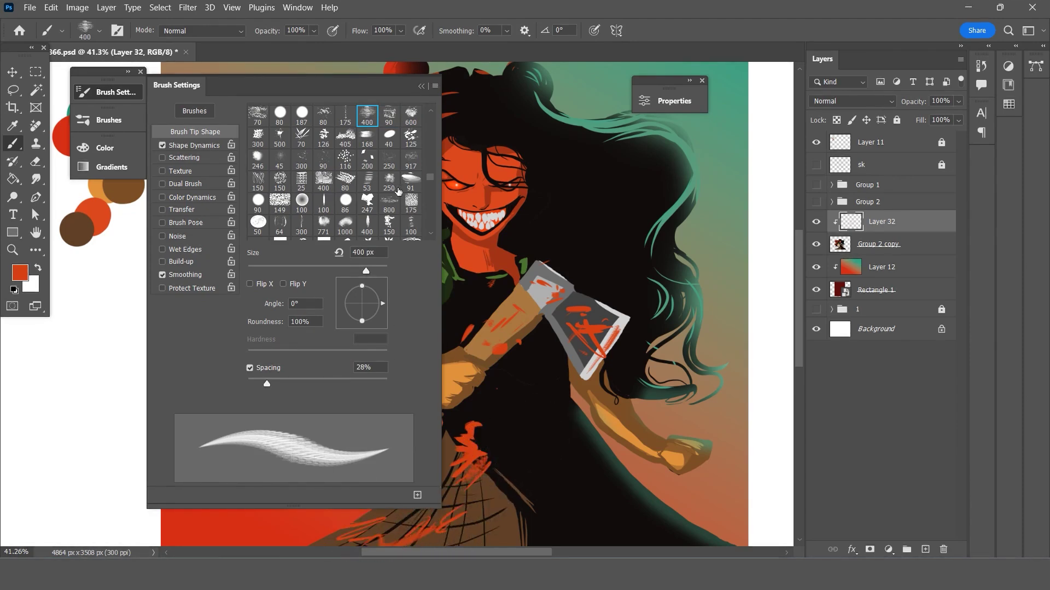
left_click_drag(427, 184, 432, 167)
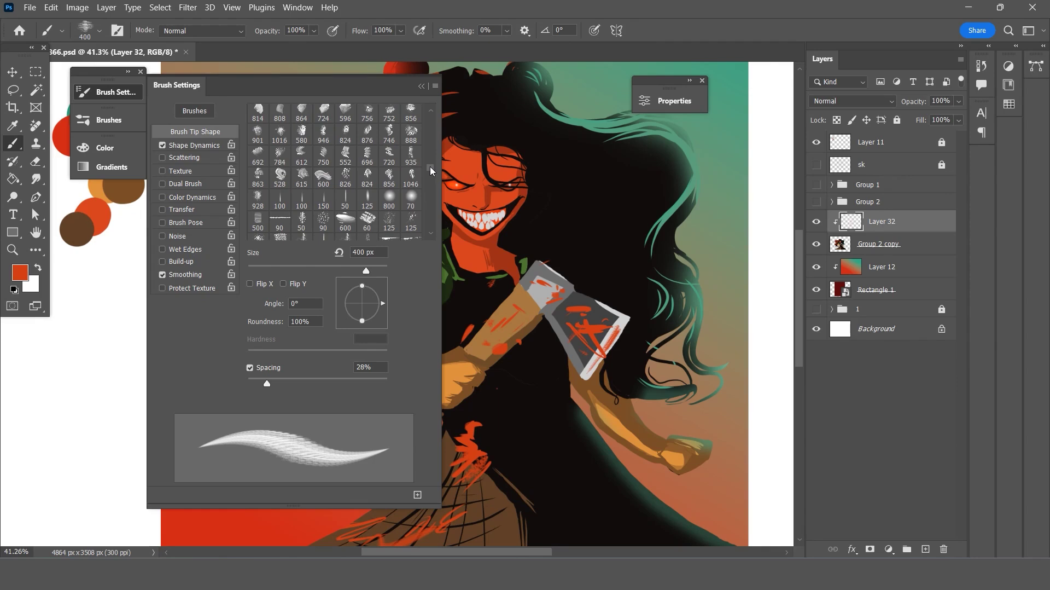
left_click(344, 222)
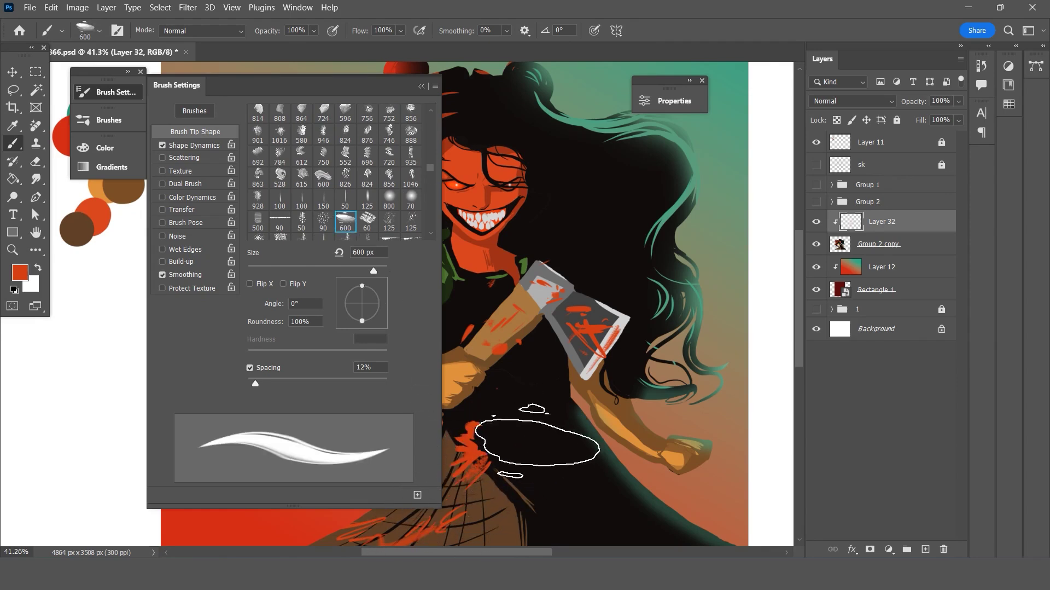
key("bracketleft")
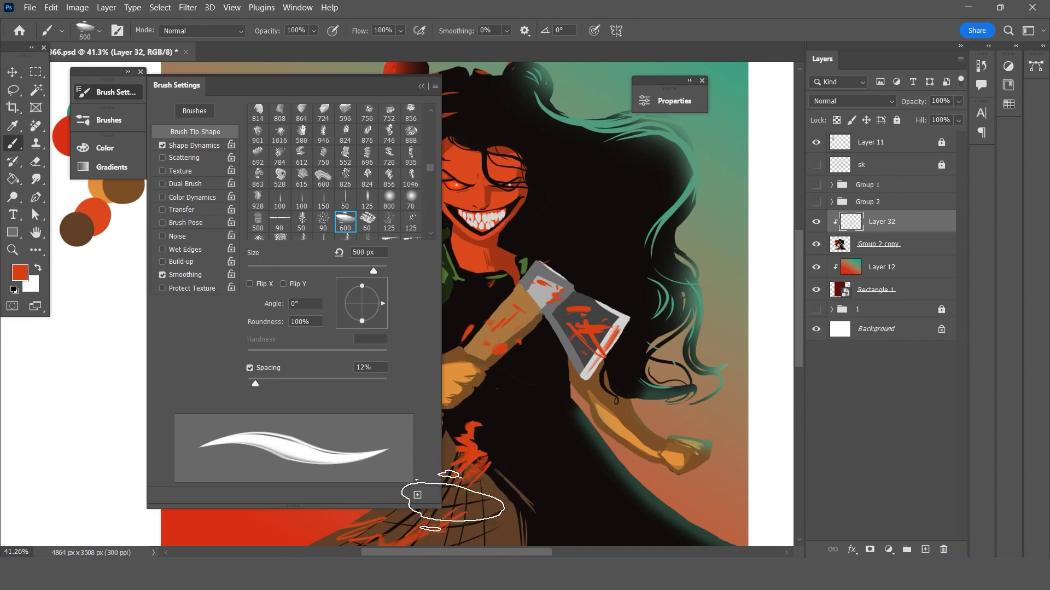
key("bracketright")
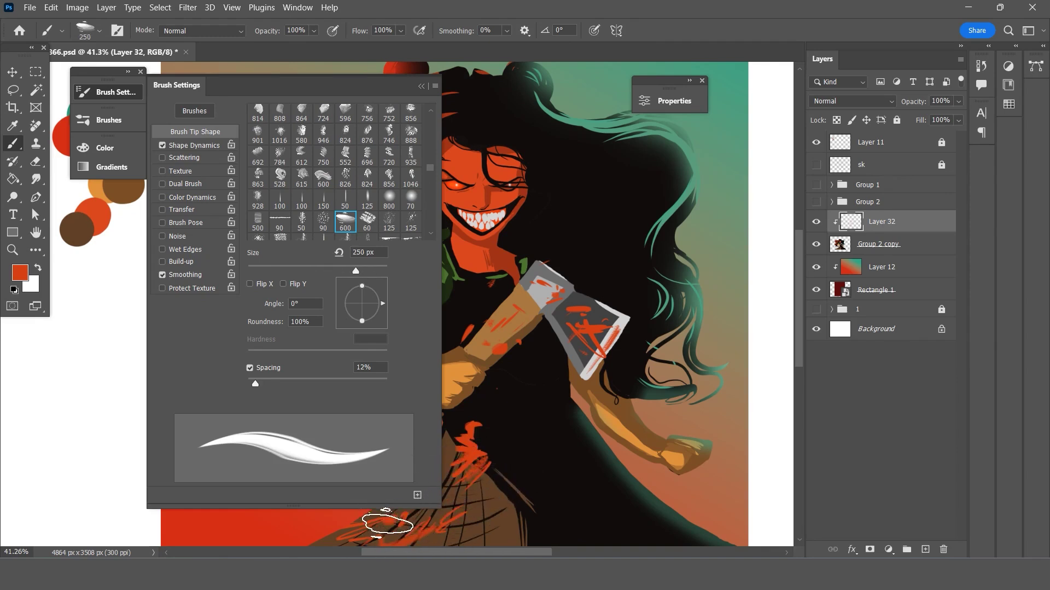
key("bracketright")
key("bracketleft")
key("bracketleft")
key("bracketleft")
key("bracketleft")
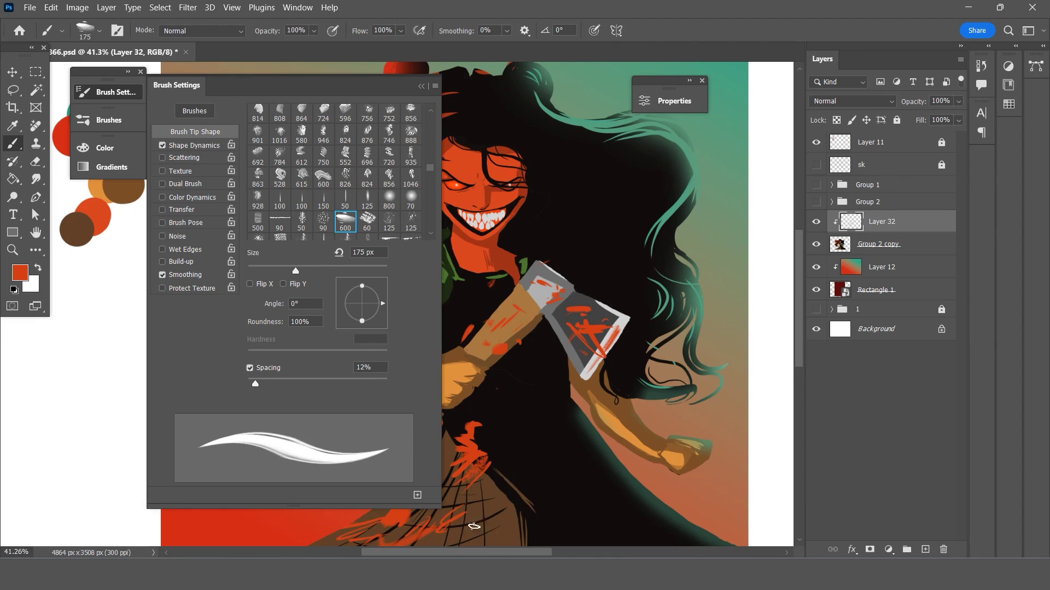
key("bracketleft")
key("bracketleft")
key("bracketleft")
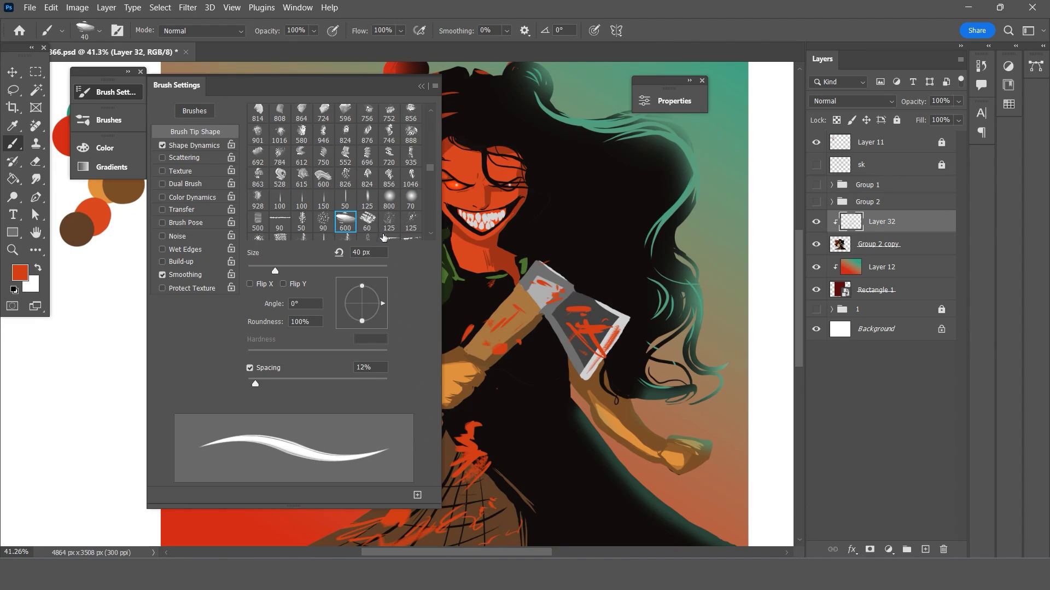
key("bracketright")
Choose the 528 splatter tip, test a skull stamp on the skirt, undo it, and set 80 px.
left_click(281, 175)
left_click_drag(476, 421, 481, 471)
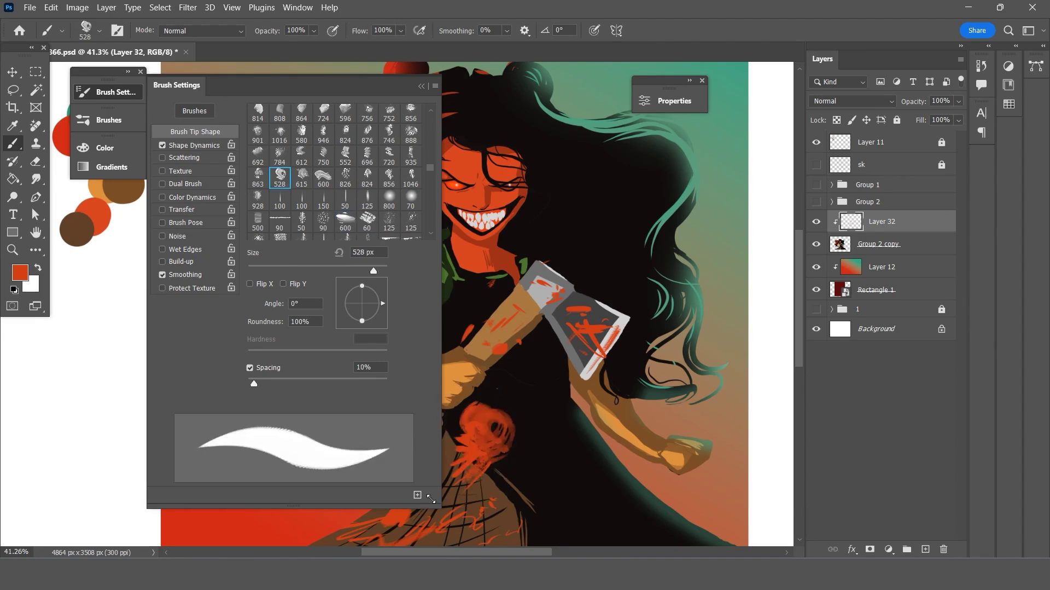
key("bracketleft")
key("bracketleft")
key("bracketleft")
key("ctrl+z")
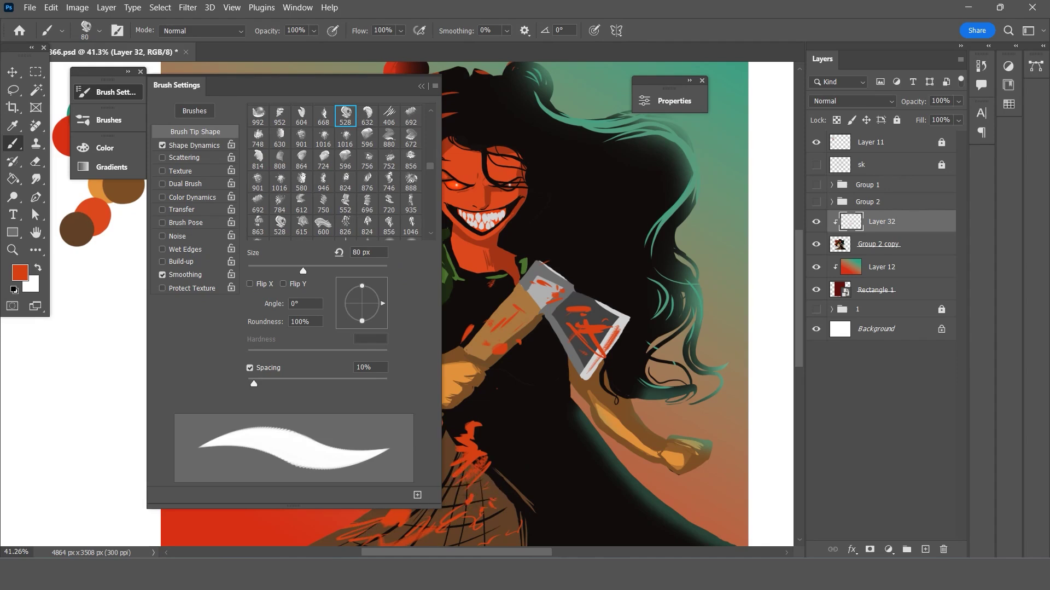
scroll(339, 538, "left", 5)
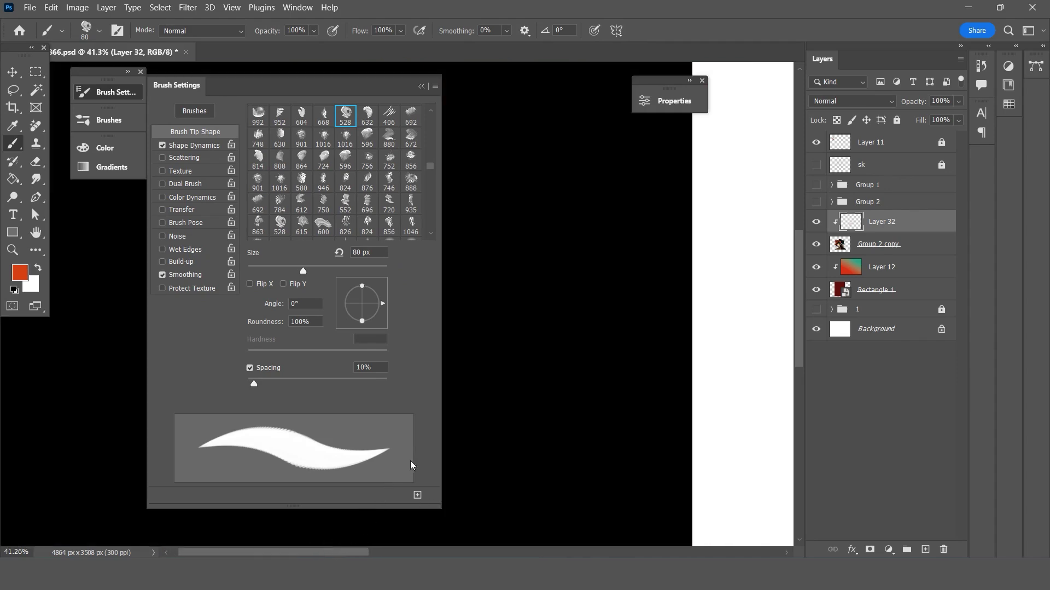
Zoom out and back in, then try the 405 px angled and 460 px textured presets.
scroll(504, 359, "down", 10)
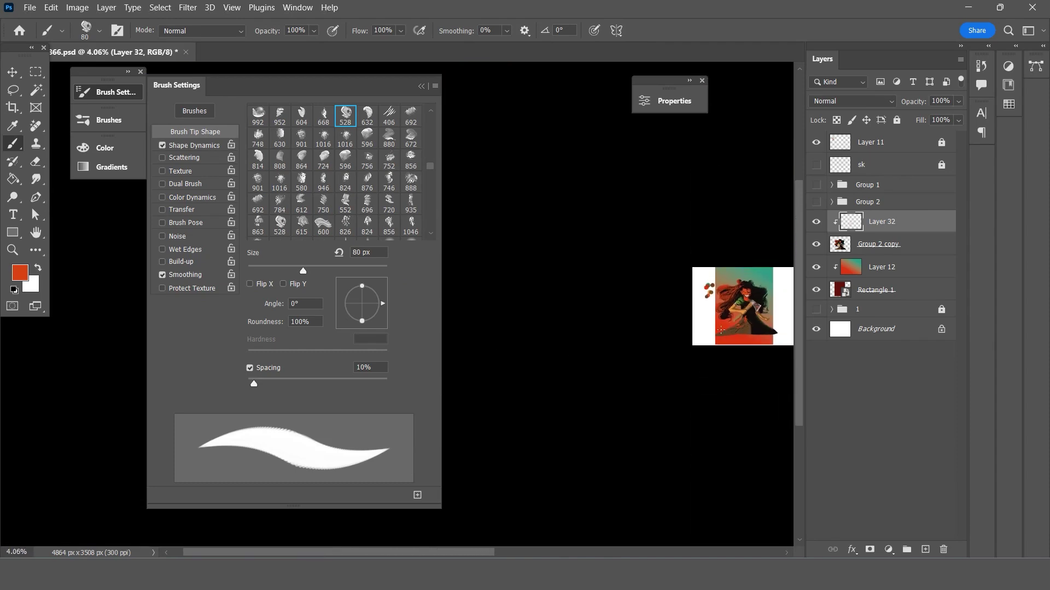
left_click(821, 309)
scroll(702, 309, "up", 3)
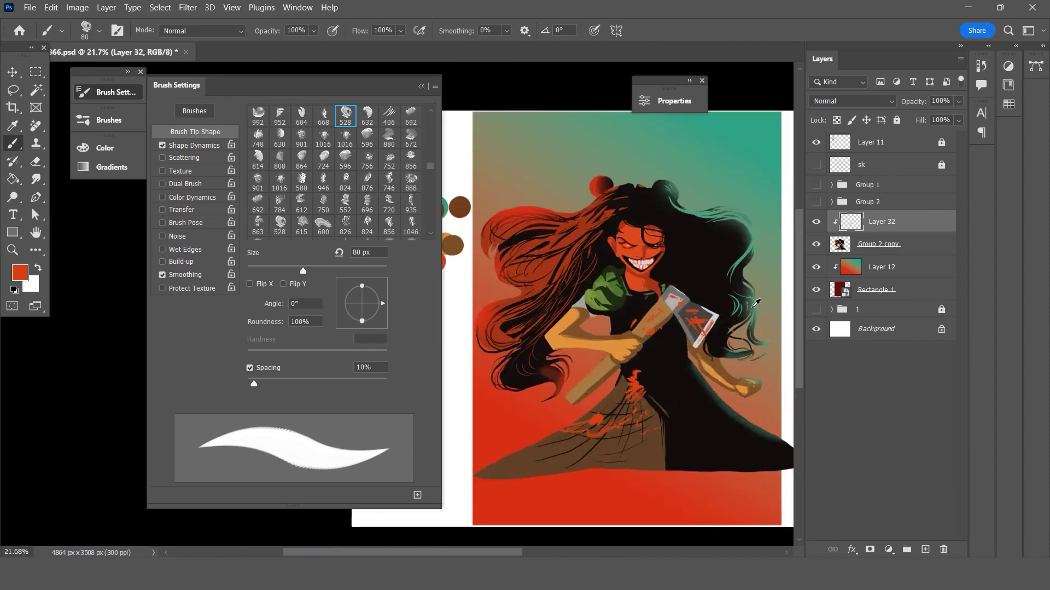
scroll(702, 309, "up", 3)
scroll(547, 246, "up", 1)
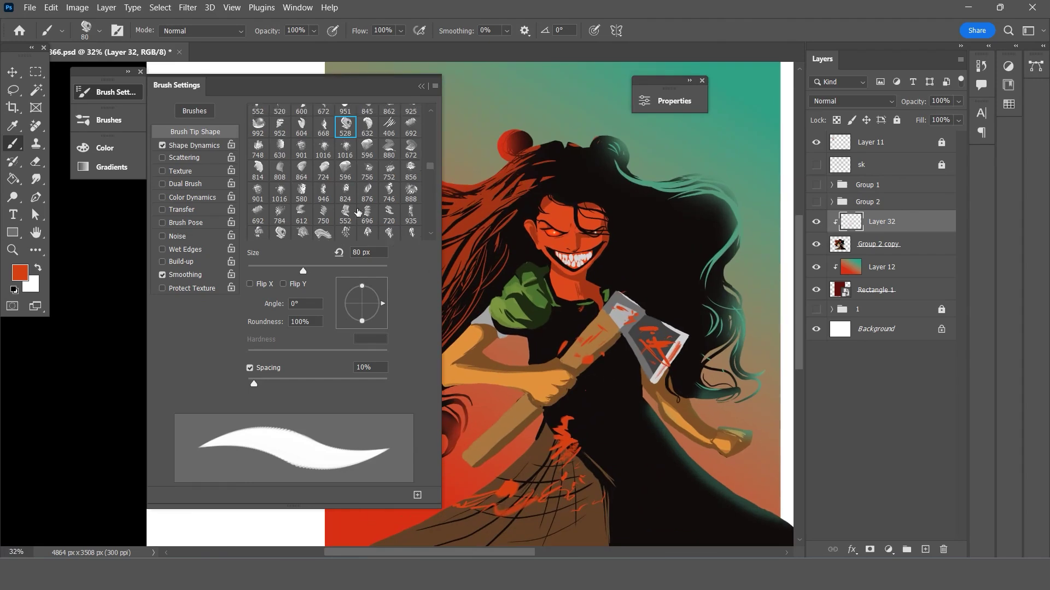
scroll(311, 174, "up", 3)
scroll(310, 174, "up", 3)
scroll(328, 175, "up", 3)
scroll(350, 176, "up", 3)
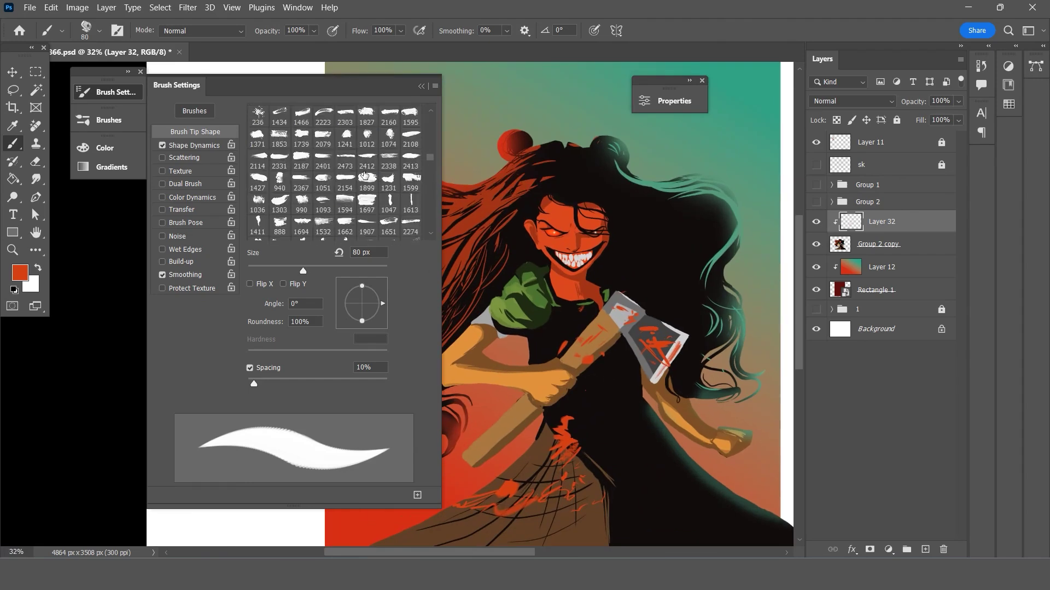
scroll(364, 176, "up", 3)
scroll(361, 176, "up", 3)
left_click(257, 160)
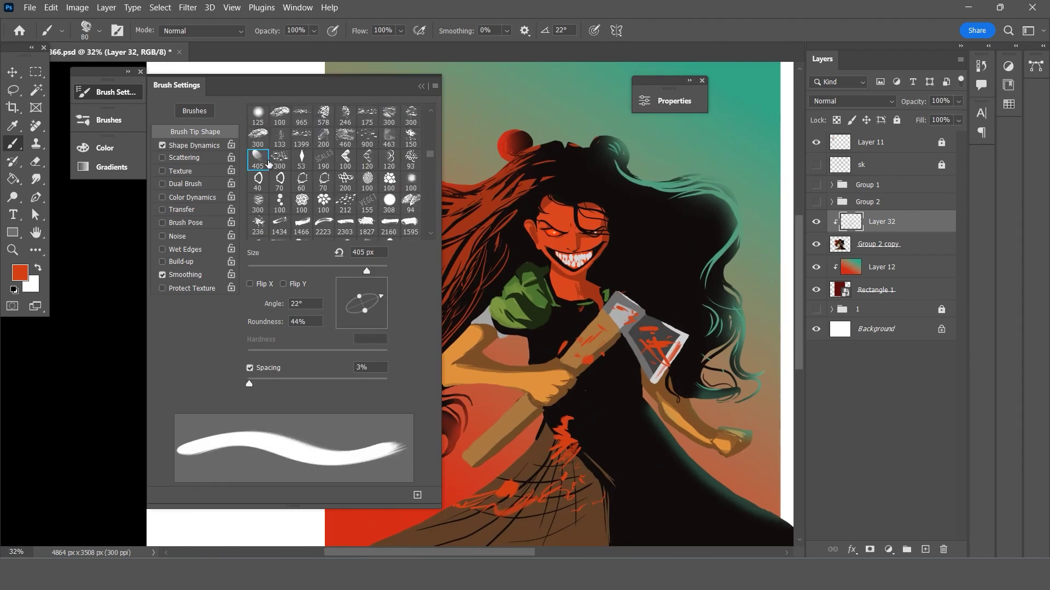
scroll(295, 199, "up", 2)
left_click(345, 181)
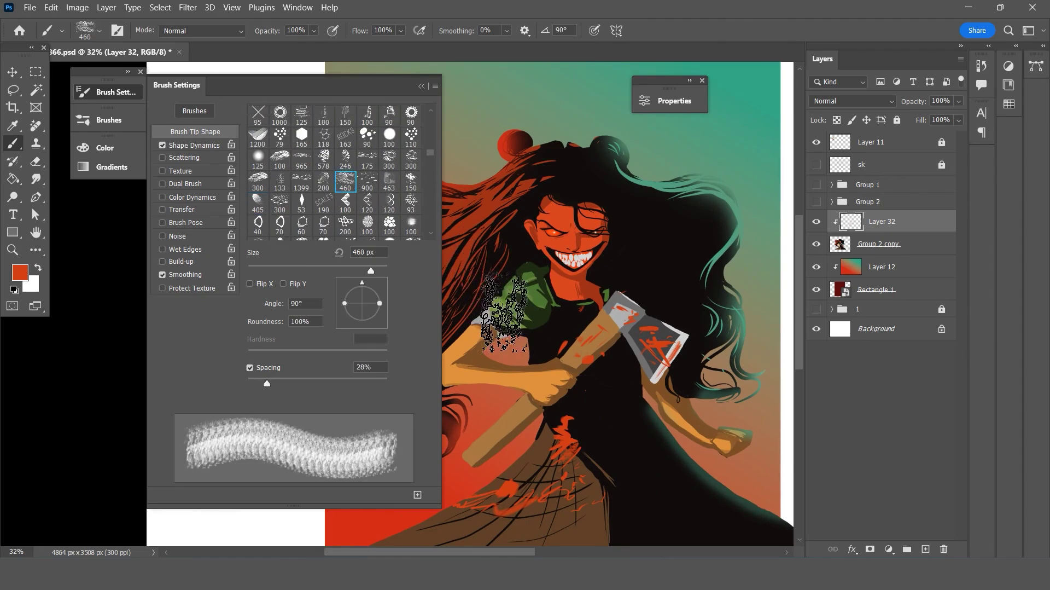
Try the 89 and 98 px presets, settle on the 73 px ragged tip, and close Brush Settings.
scroll(474, 281, "up", 1)
scroll(378, 207, "up", 2)
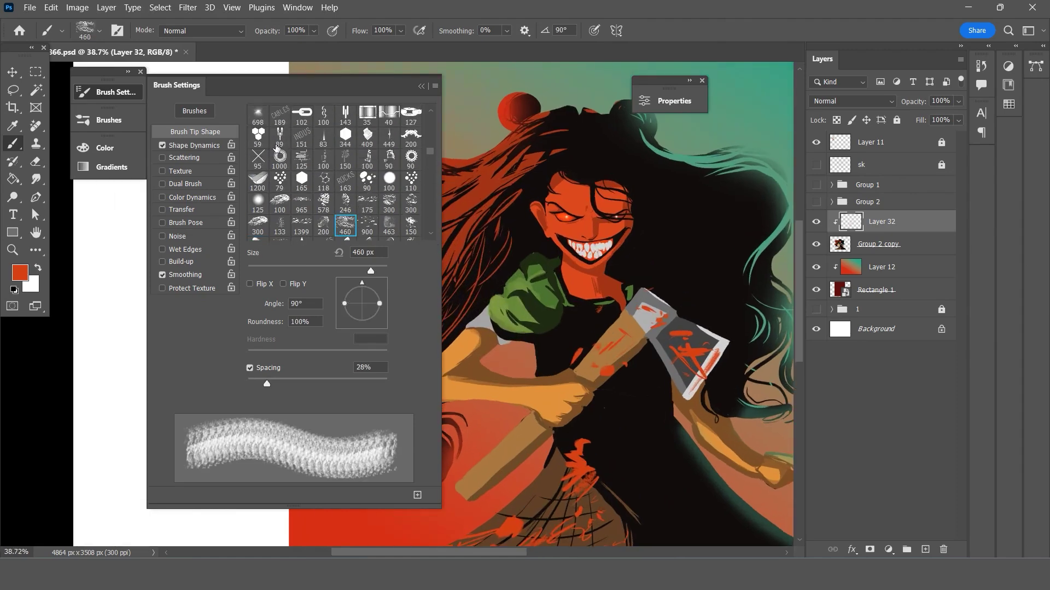
left_click(279, 137)
scroll(344, 183, "up", 1)
left_click(369, 194)
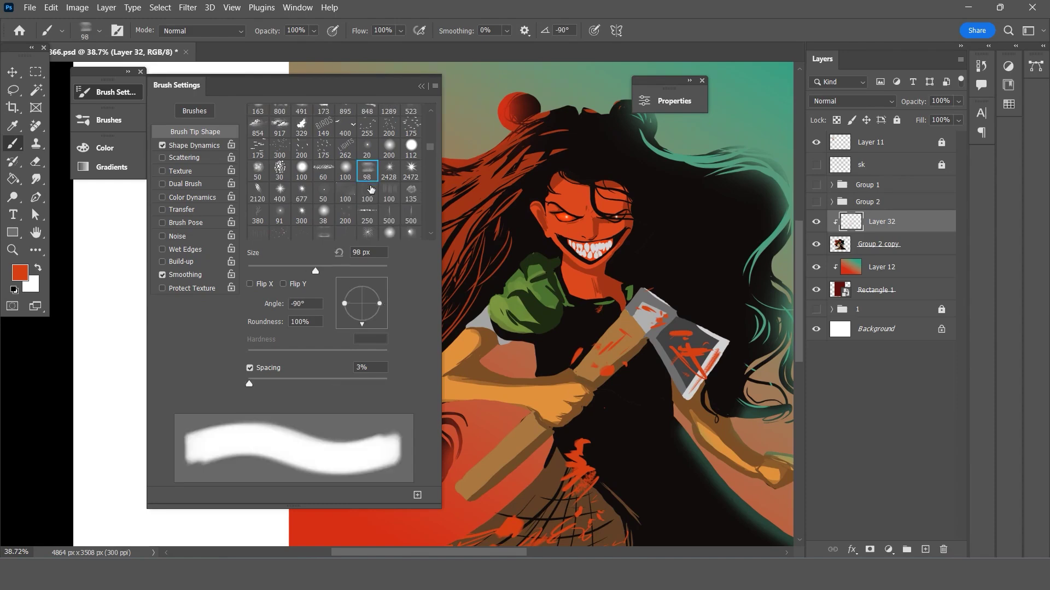
scroll(368, 193, "up", 3)
scroll(367, 191, "up", 3)
scroll(367, 191, "up", 3)
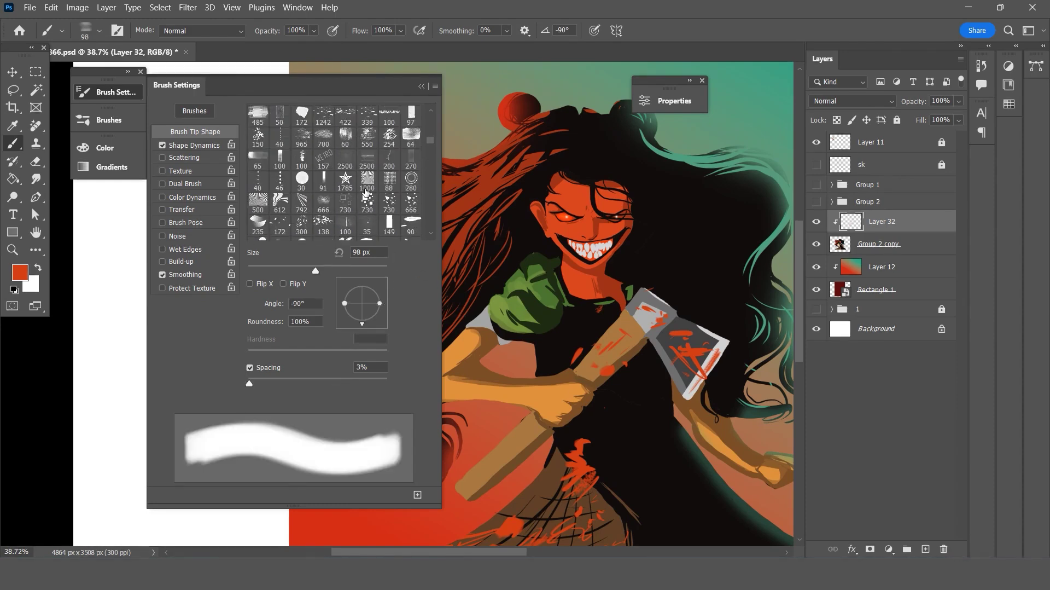
scroll(367, 186, "up", 2)
left_click(411, 160)
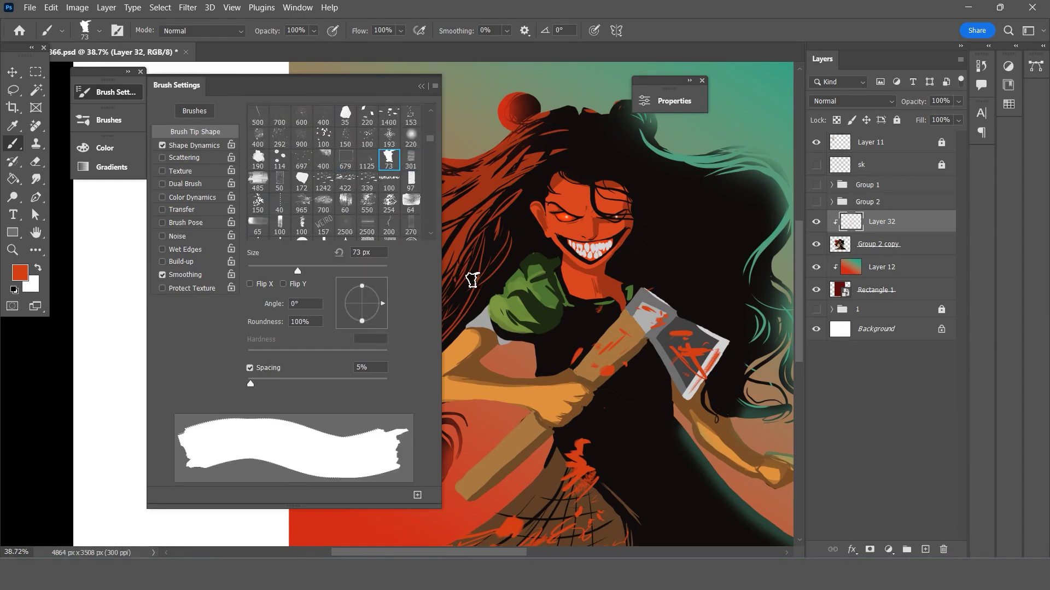
left_click(420, 86)
scroll(578, 197, "down", 2, "alt")
Paint red marks on the axe handle, shrinking the brush to 50 px for its end.
scroll(547, 482, "up", 1, "alt")
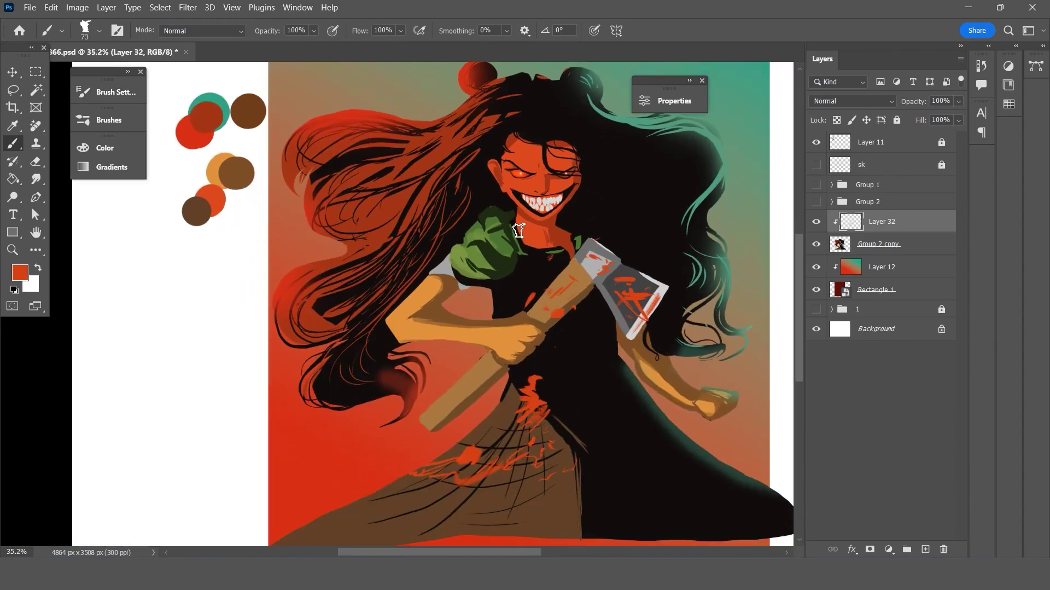
left_click_drag(458, 380, 495, 359)
key("bracketleft")
key("bracketleft")
key("bracketleft")
key("bracketleft")
key("bracketleft")
key("bracketleft")
left_click_drag(432, 419, 426, 416)
Set a darker red foreground colour and dab it on the axe handle and blade.
left_click(20, 272)
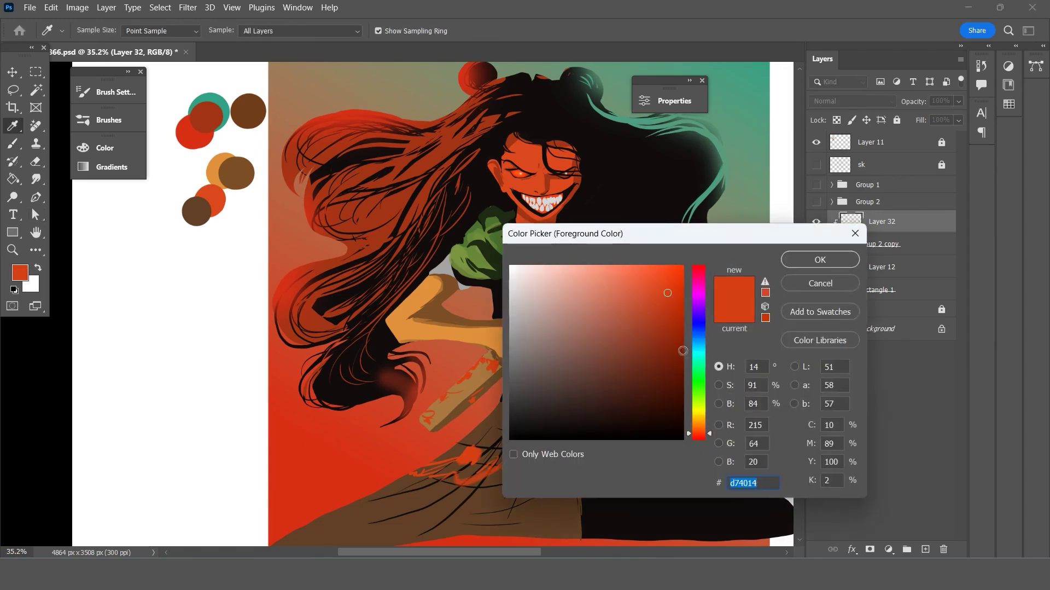
left_click(668, 312)
left_click(670, 339)
left_click(820, 259)
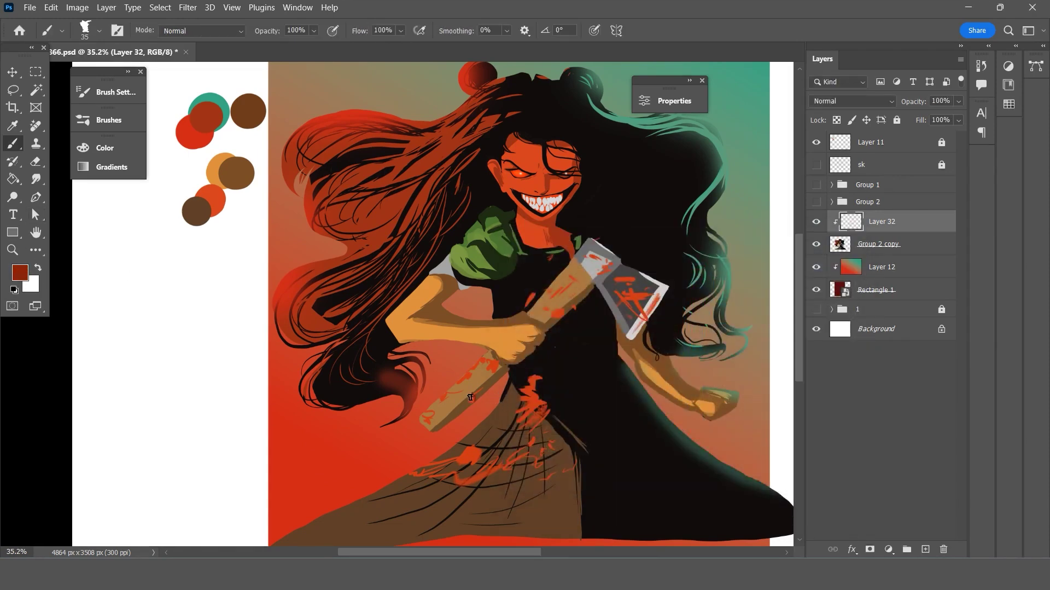
left_click(471, 397)
left_click(560, 316)
left_click_drag(549, 322, 567, 310)
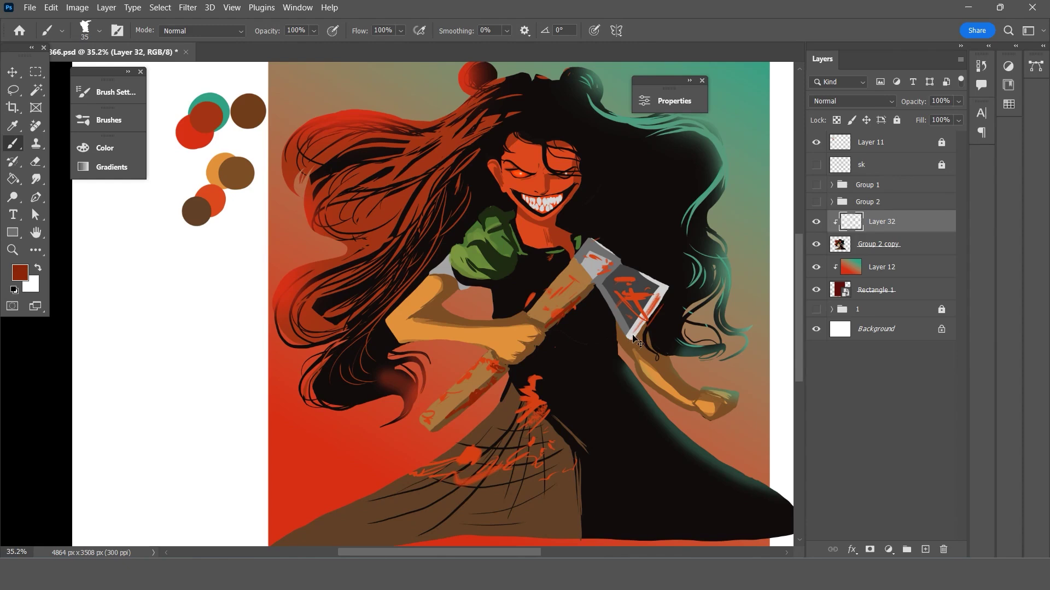
left_click_drag(637, 336, 652, 302)
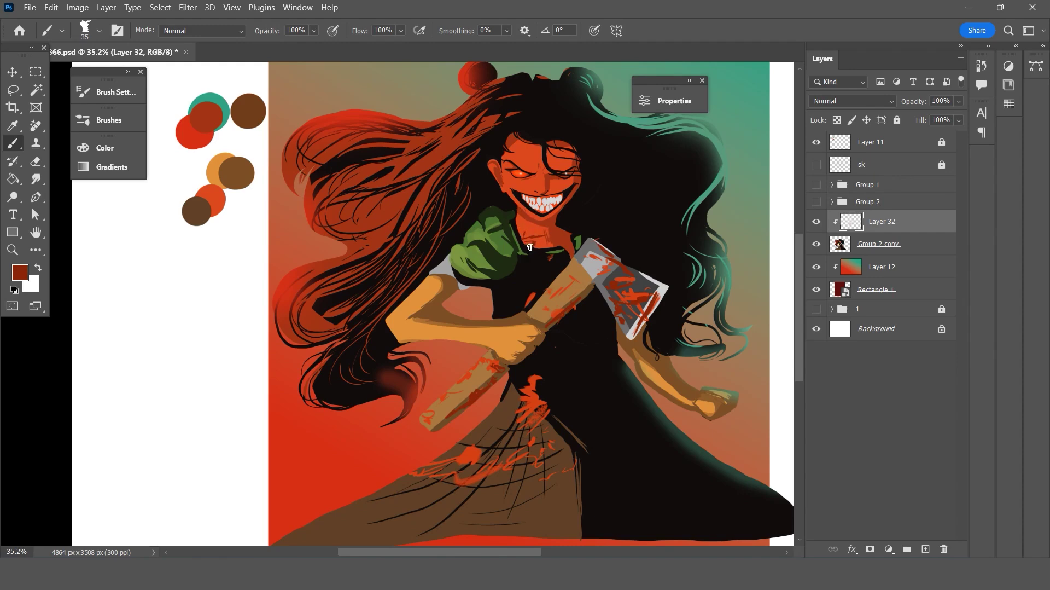
Paint red-brown blood on the black shirt, then red-orange splatter on the hand, forearm and glove.
left_click(511, 296)
mouse_move(530, 287)
left_mouse_down()
mouse_move(544, 277)
mouse_move(502, 311)
left_mouse_up()
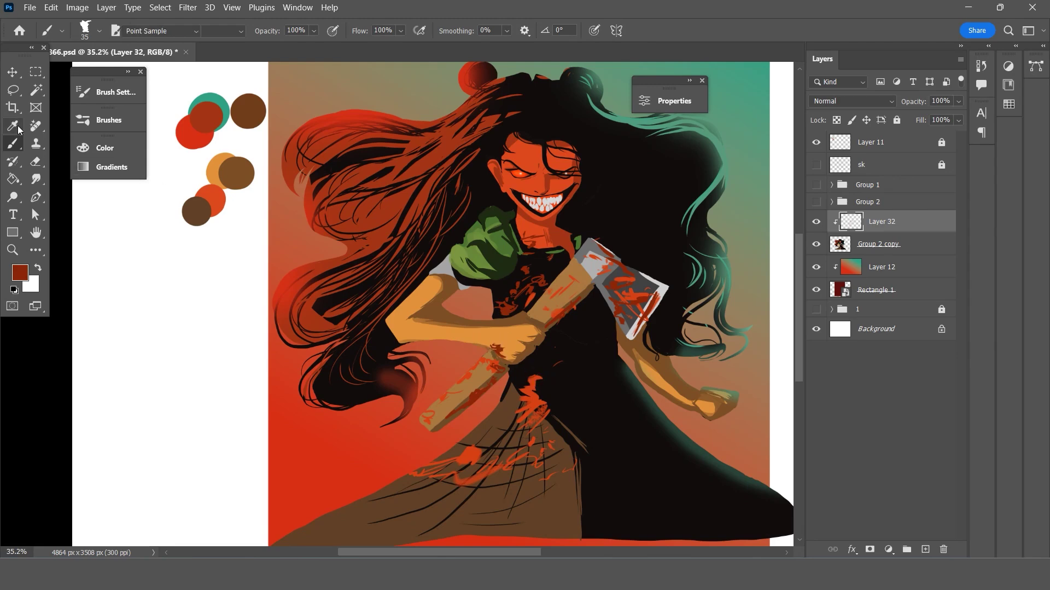
left_click(469, 455, "alt")
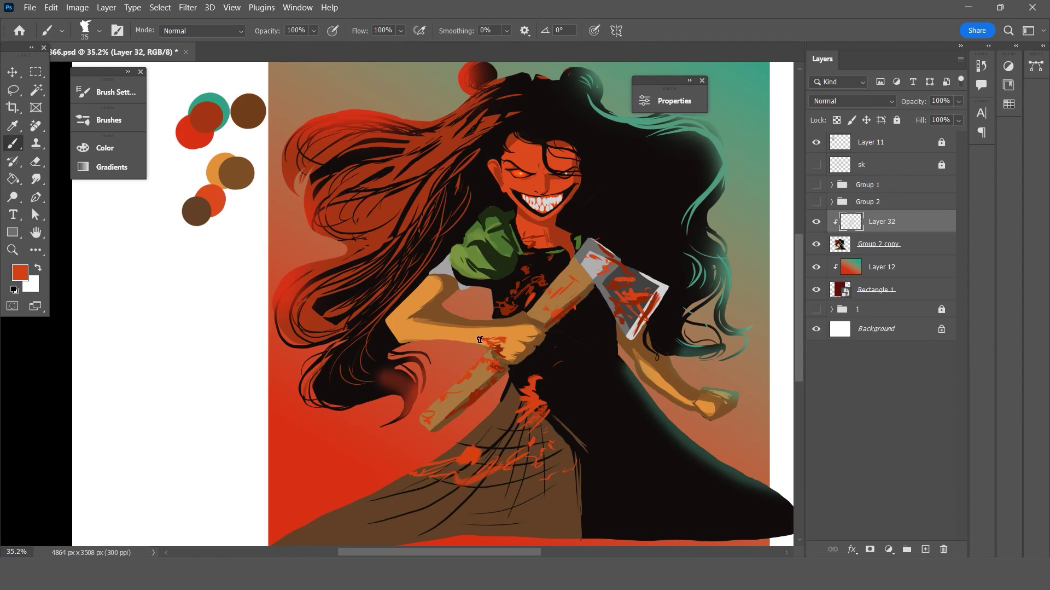
left_click_drag(484, 337, 464, 339)
mouse_move(397, 330)
left_mouse_down()
mouse_move(428, 334)
mouse_move(397, 316)
left_mouse_up()
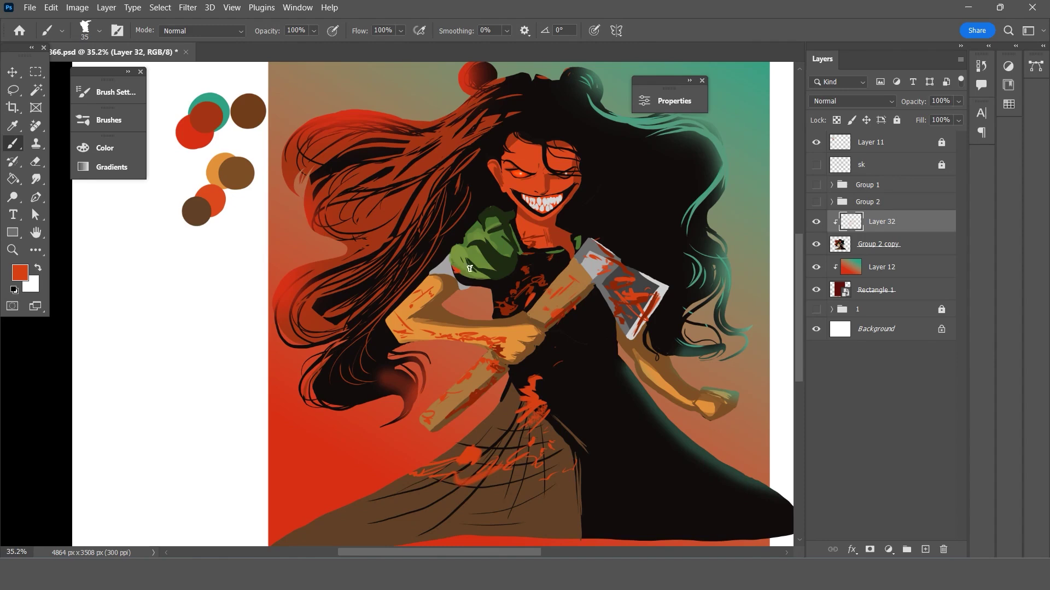
left_click_drag(466, 266, 499, 253)
Paint orange-red splatter strokes across the lower skirt, varying brush size between about 35 and 45.
scroll(622, 268, "up", 2)
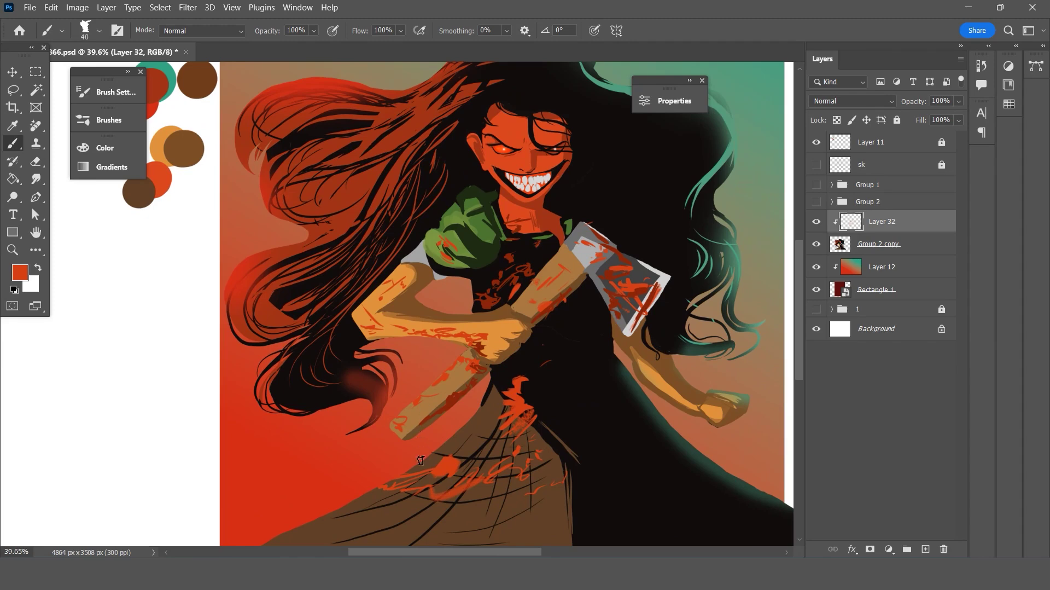
key("bracketright")
key("bracketleft")
key("bracketright")
left_click_drag(476, 454, 485, 429)
mouse_move(552, 481)
left_mouse_down()
mouse_move(487, 526)
mouse_move(517, 518)
mouse_move(484, 520)
left_mouse_up()
key("bracketright")
key("bracketright")
key("bracketleft")
key("bracketleft")
key("bracketleft")
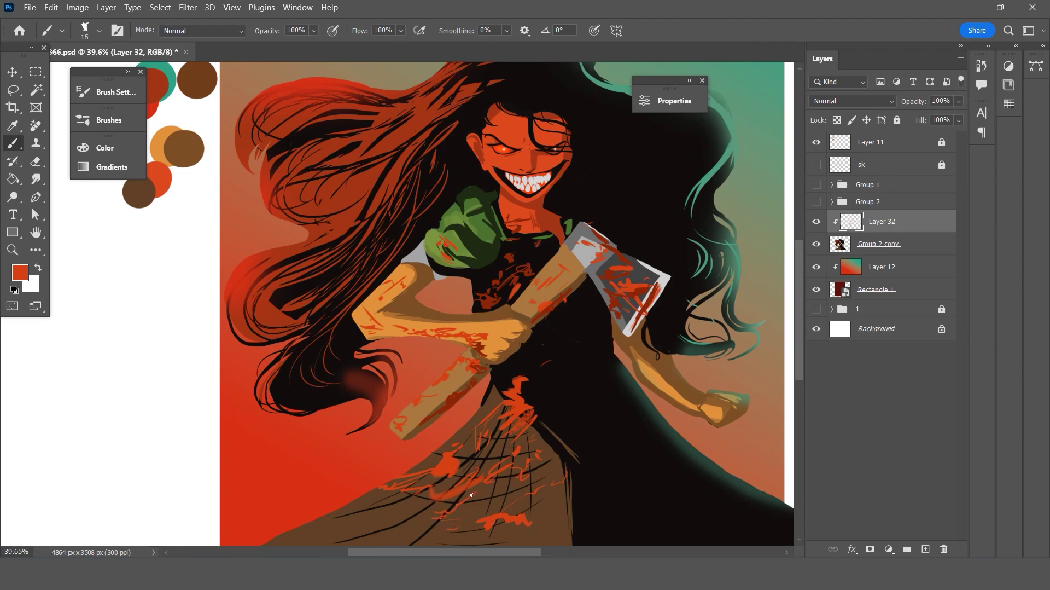
key("bracketright")
key("bracketright")
key("bracketright")
key("bracketright")
mouse_move(472, 495)
left_mouse_down()
mouse_move(399, 514)
mouse_move(344, 513)
left_mouse_up()
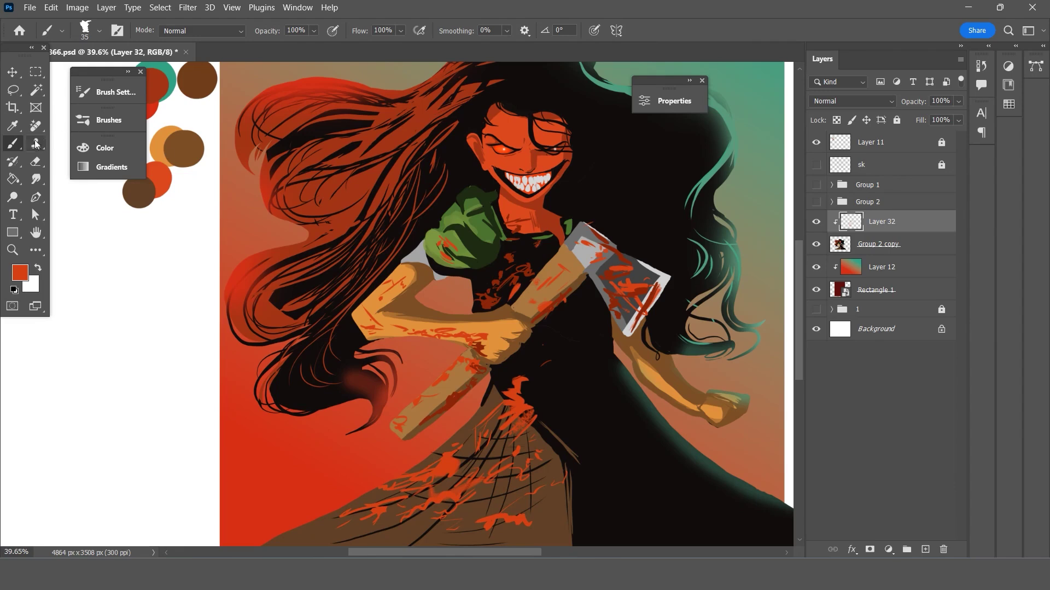
Pick a darker red foreground and paint dark red streaks up the dress.
left_click(20, 271)
left_click(666, 319)
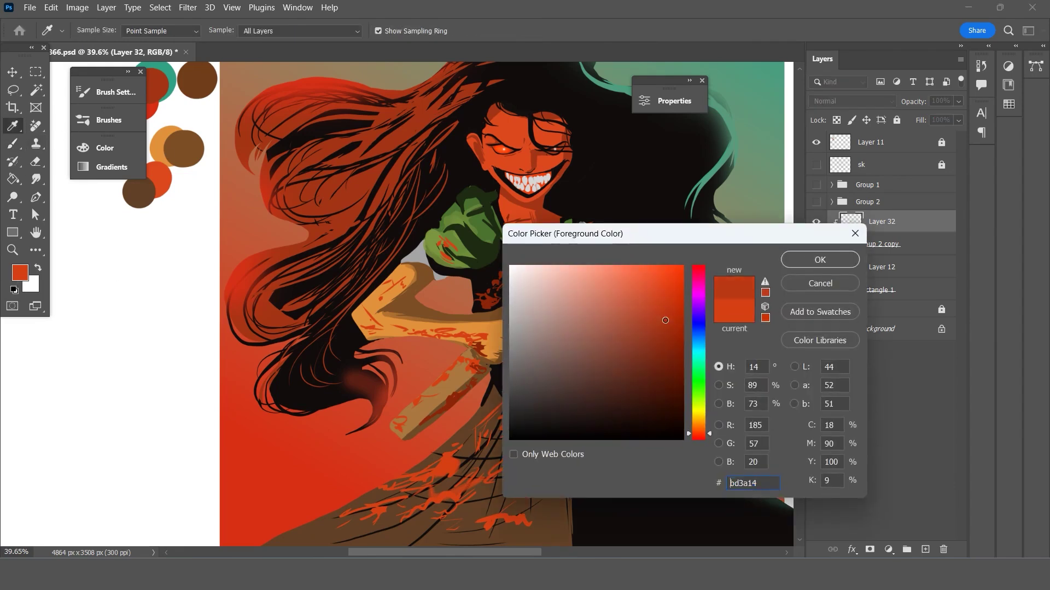
left_click(821, 259)
key("b")
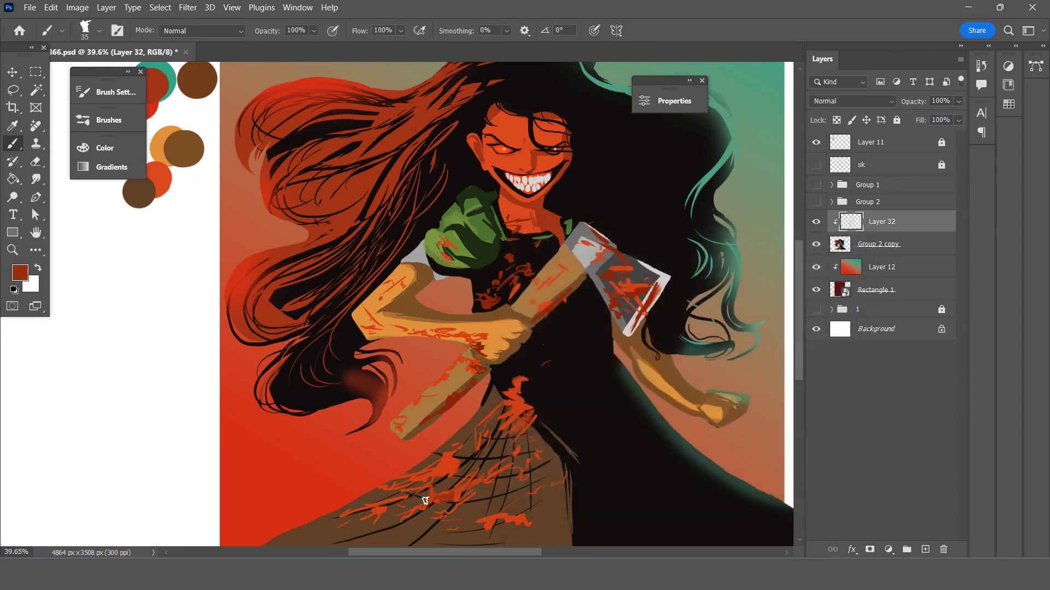
mouse_move(446, 480)
left_mouse_down()
mouse_move(447, 456)
mouse_move(492, 402)
left_mouse_up()
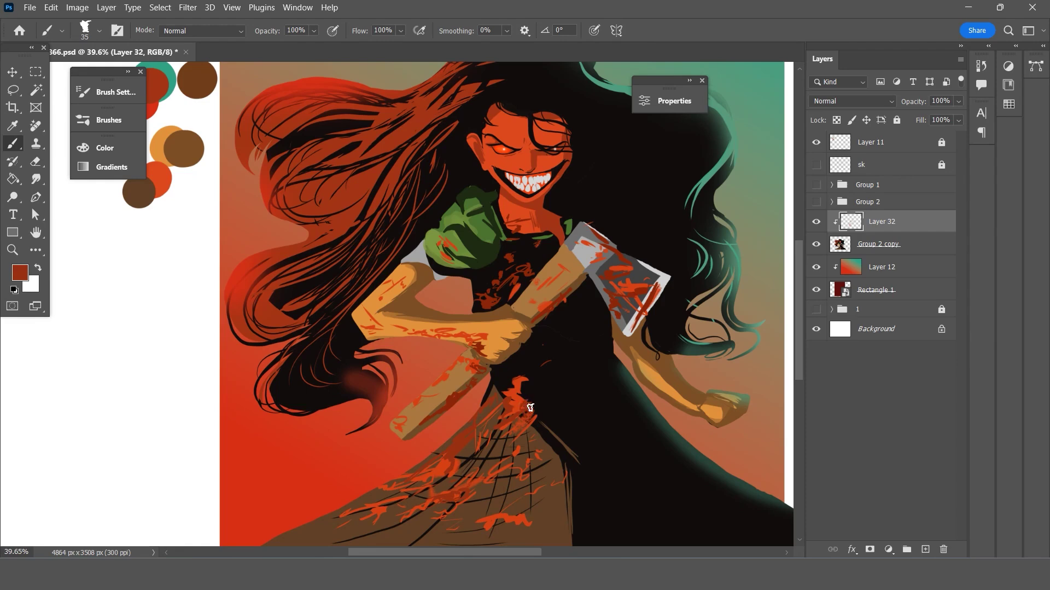
mouse_move(527, 413)
left_mouse_down()
mouse_move(608, 365)
mouse_move(593, 361)
mouse_move(620, 348)
mouse_move(602, 346)
left_mouse_up()
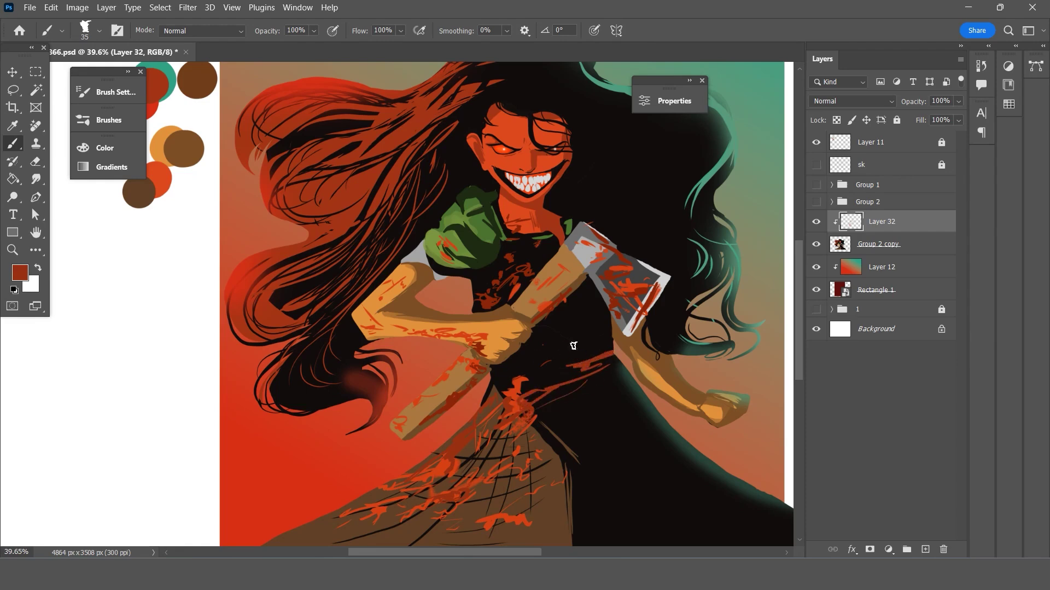
Set the foreground colour to dark red-brown 6f1e07.
left_click(31, 285)
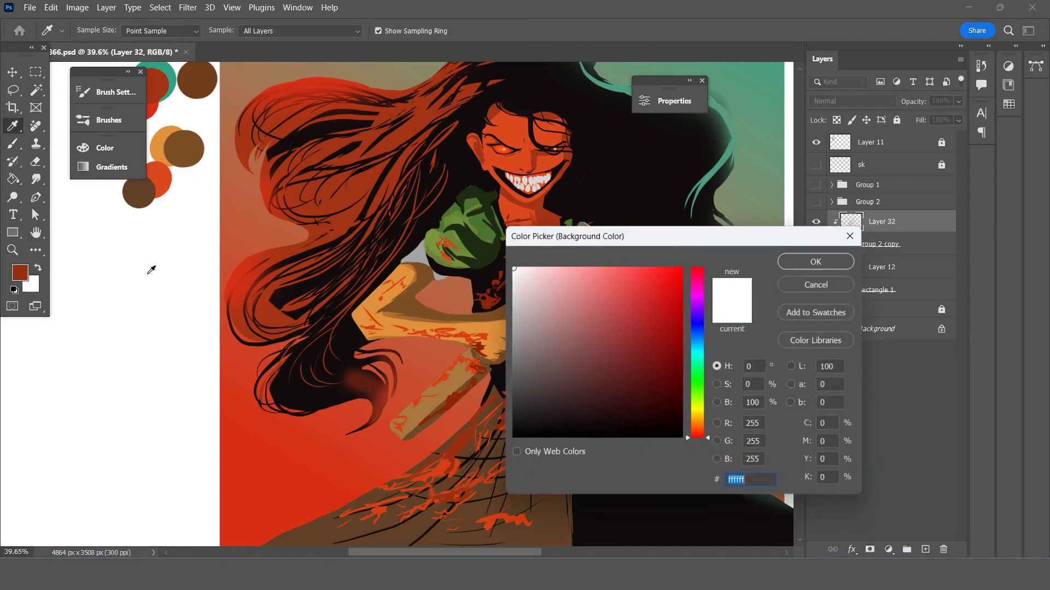
left_click(799, 284)
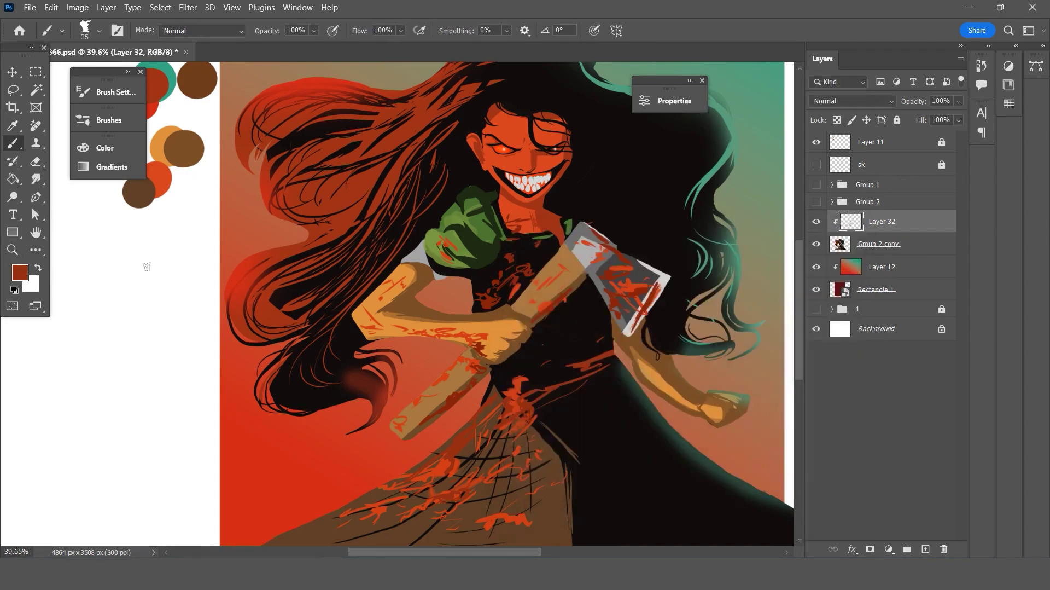
left_click(22, 273)
left_click(672, 361)
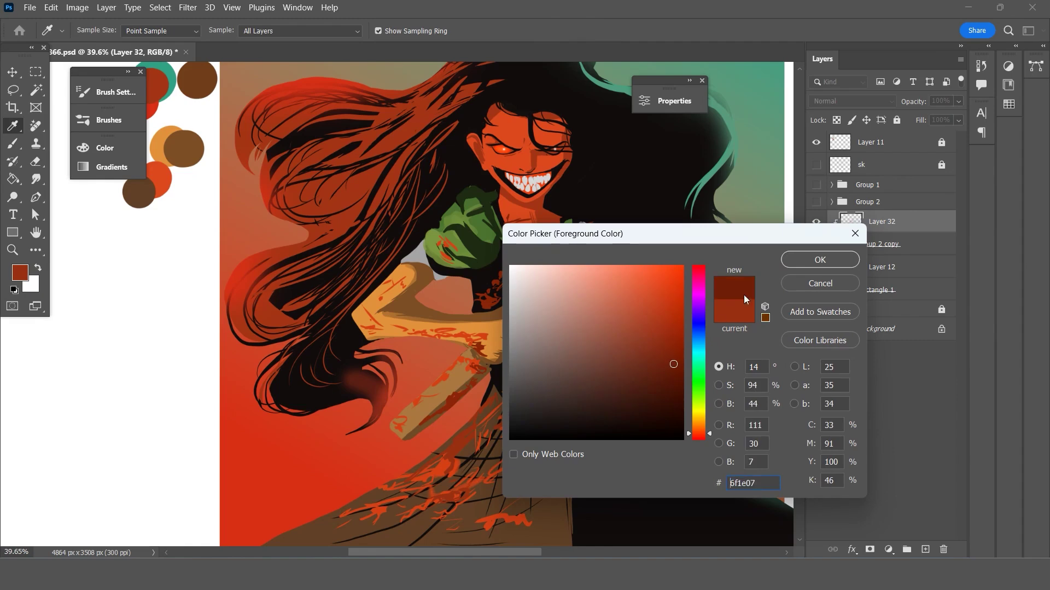
left_click(811, 260)
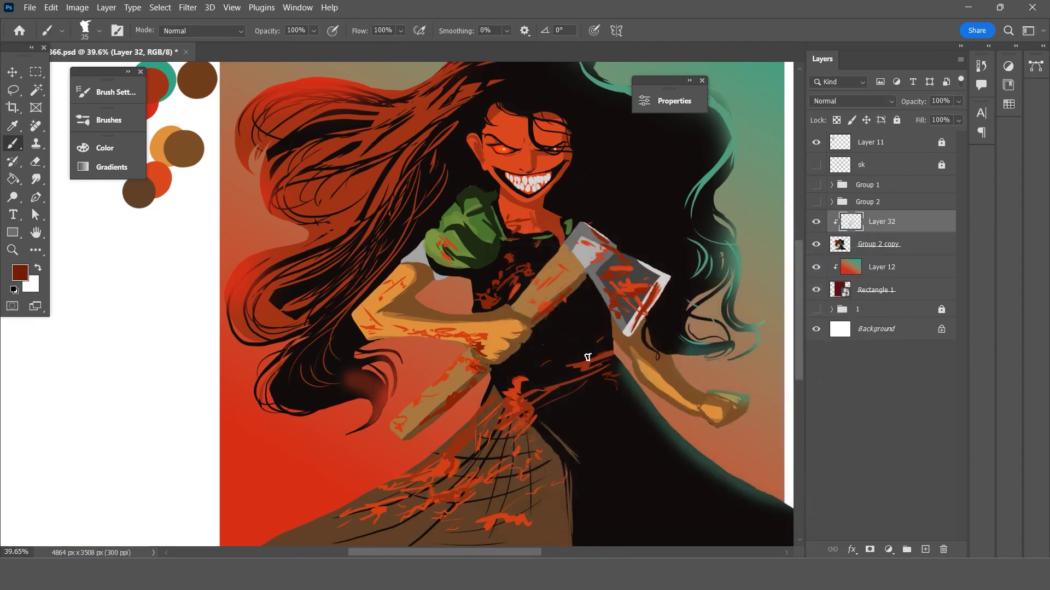
Add small dark red marks along the dress edge and faint strokes on the lower skirt.
left_click_drag(579, 330, 570, 340)
mouse_move(569, 432)
left_mouse_down()
mouse_move(558, 476)
mouse_move(511, 514)
mouse_move(476, 522)
mouse_move(547, 530)
mouse_move(499, 539)
left_mouse_up()
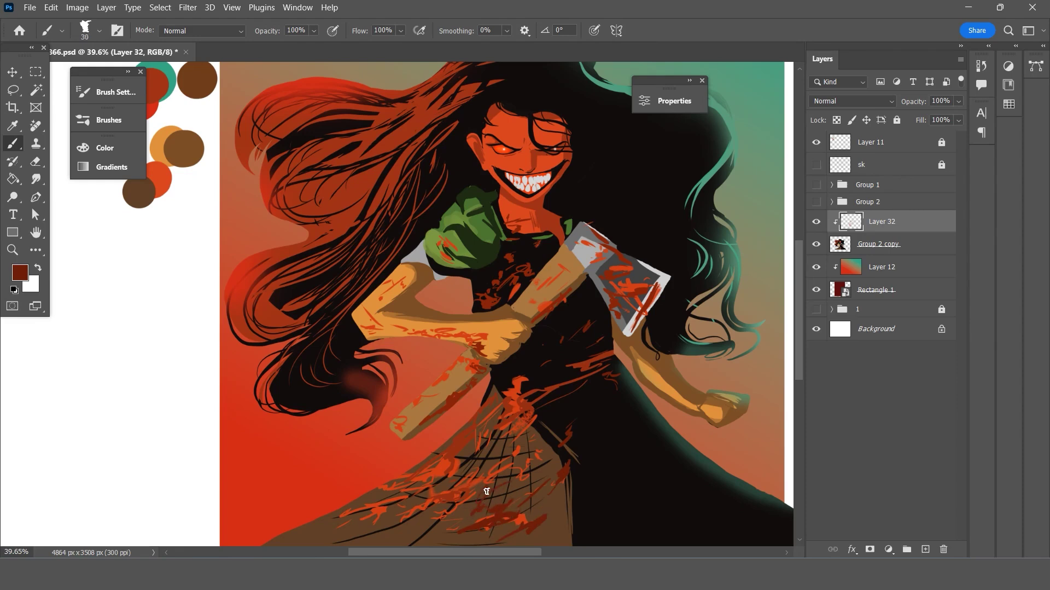
mouse_move(476, 493)
left_mouse_down()
mouse_move(416, 525)
mouse_move(361, 532)
left_mouse_up()
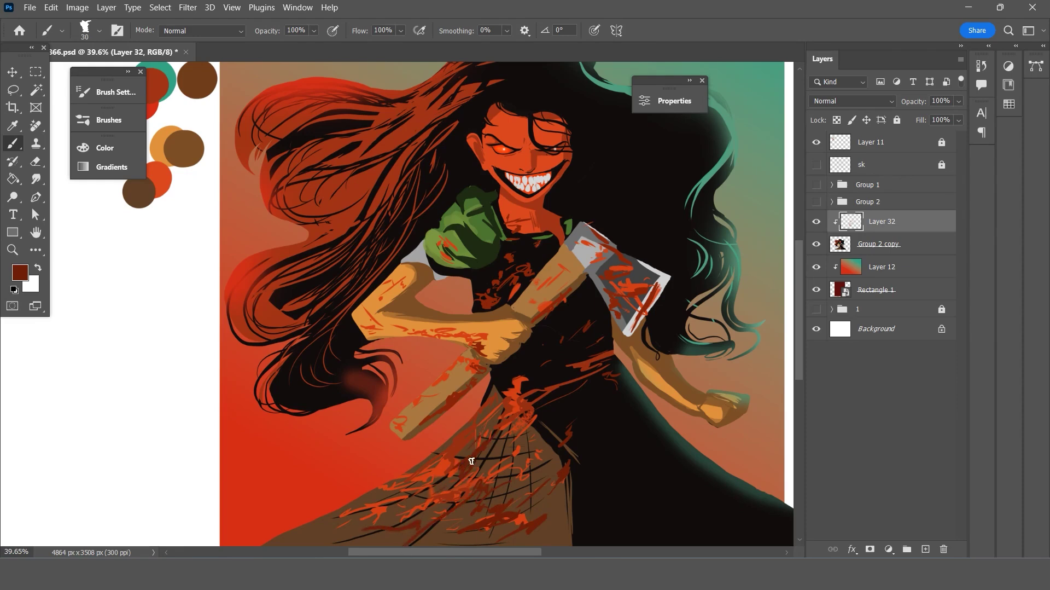
left_click_drag(469, 457, 399, 498)
Paint dark red marks on the forearm and green fist, and a size-20 zigzag on the axe blade.
left_click_drag(472, 334, 425, 331)
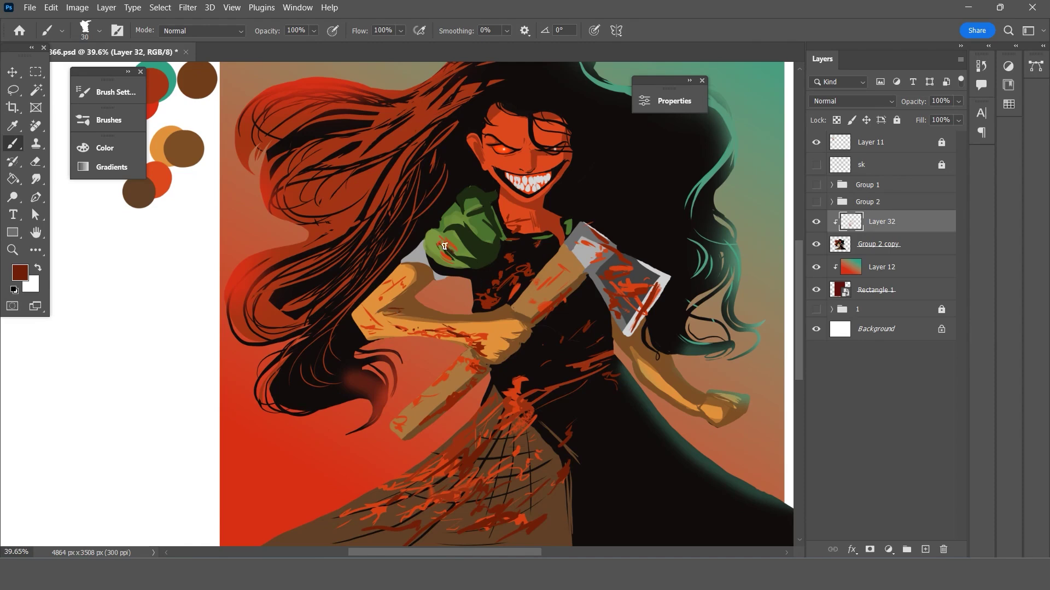
left_click_drag(445, 246, 438, 239)
key("bracketleft")
mouse_move(595, 237)
left_mouse_down()
mouse_move(595, 253)
mouse_move(586, 239)
left_mouse_up()
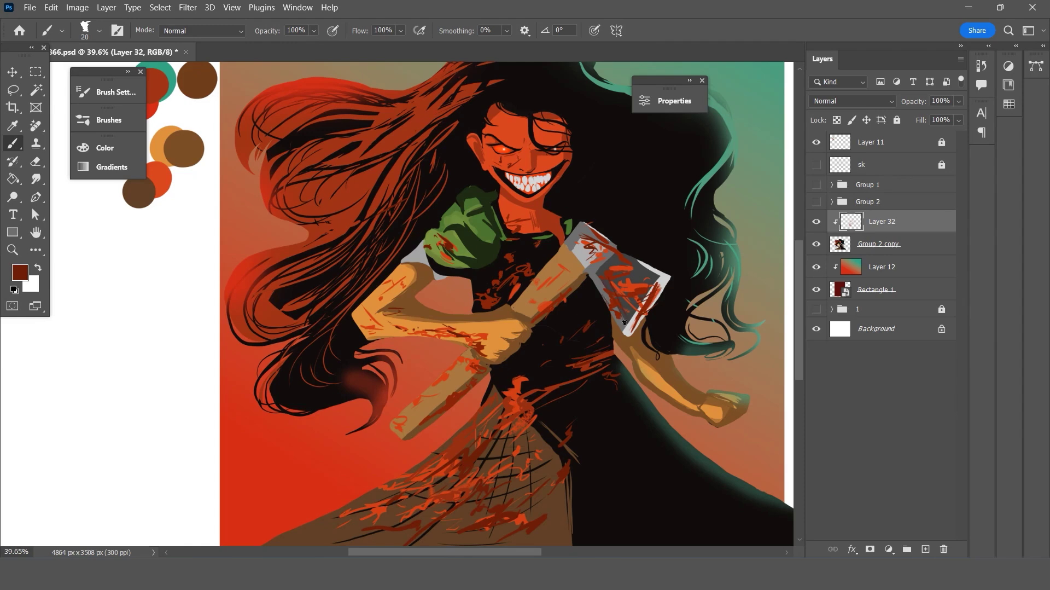
Add two dark red strokes on the axe handle.
scroll(581, 224, "down", 5)
scroll(588, 274, "up", 2)
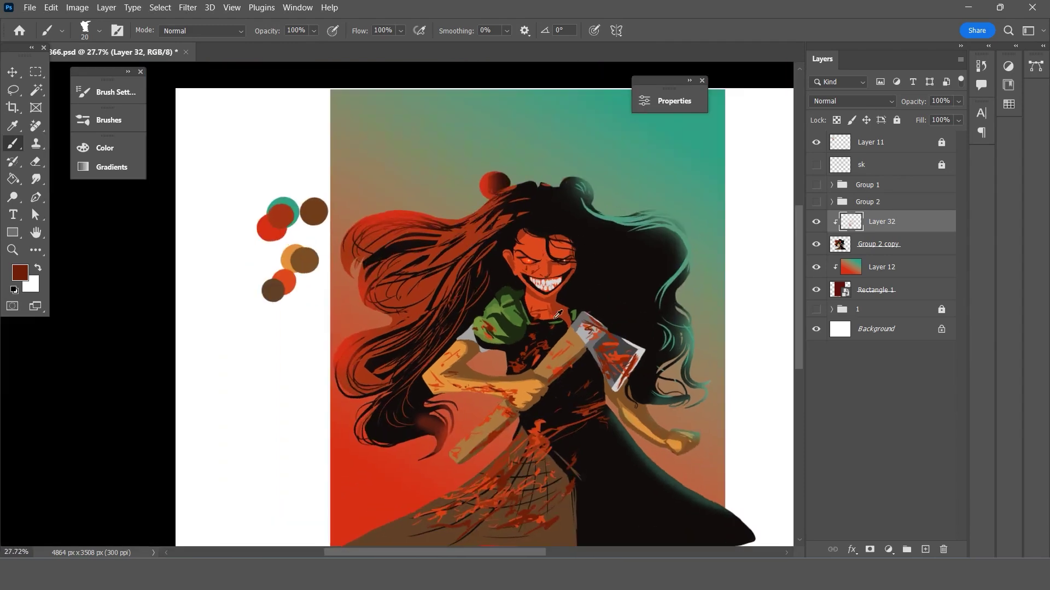
scroll(591, 301, "up", 2)
scroll(595, 325, "up", 2)
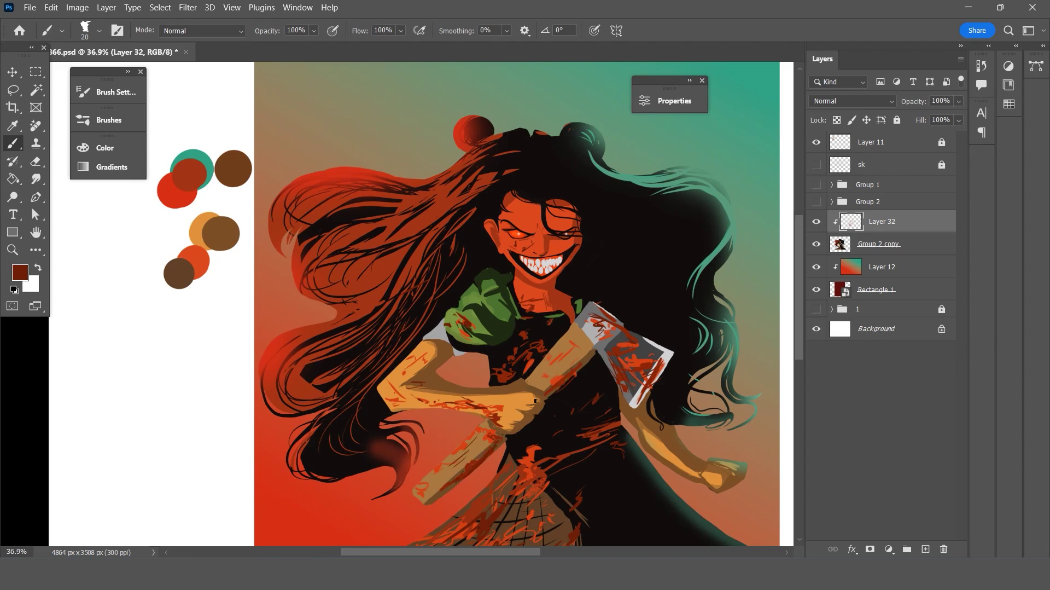
scroll(536, 400, "down", 2)
scroll(519, 189, "up", 3)
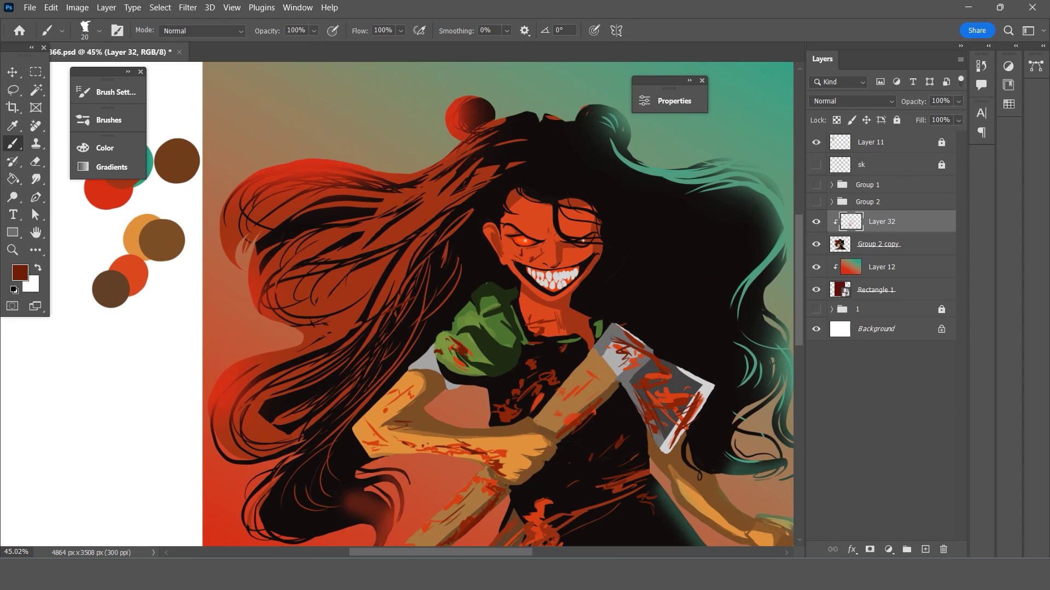
left_click_drag(555, 430, 575, 402)
left_click_drag(566, 407, 545, 415)
Add a small dark red mark on the forearm and zoom the canvas to about 35%.
scroll(475, 351, "down", 1)
scroll(475, 351, "up", 2)
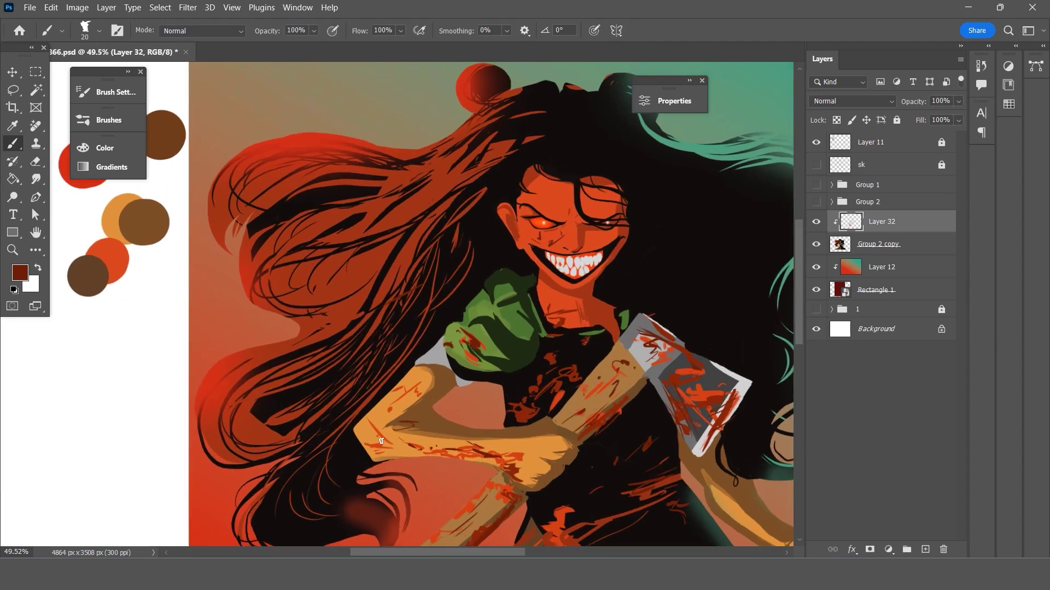
left_click_drag(377, 439, 365, 438)
scroll(535, 294, "down", 1)
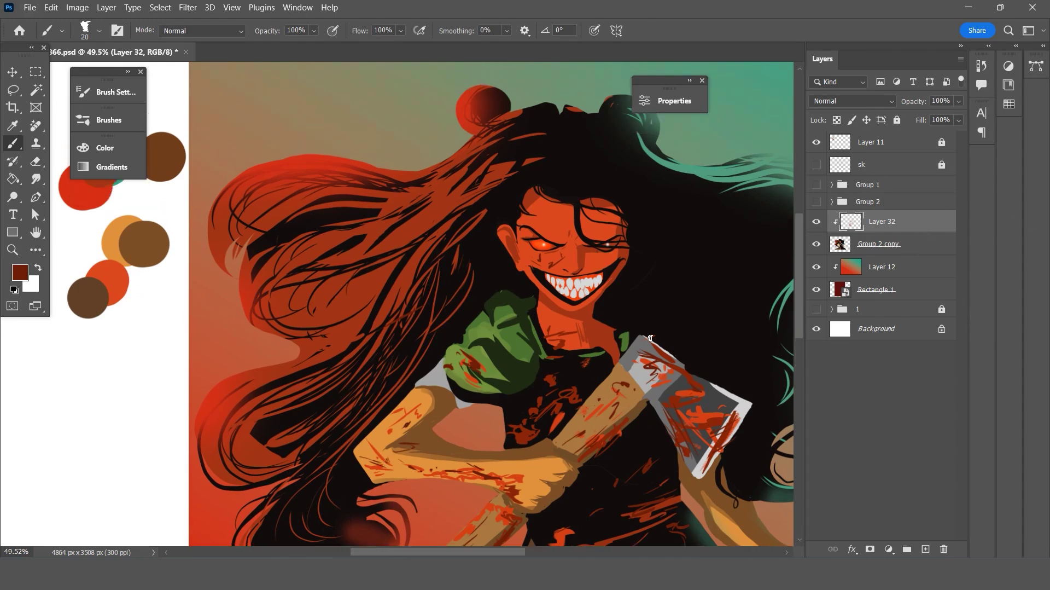
scroll(534, 295, "down", 2)
scroll(534, 294, "up", 2)
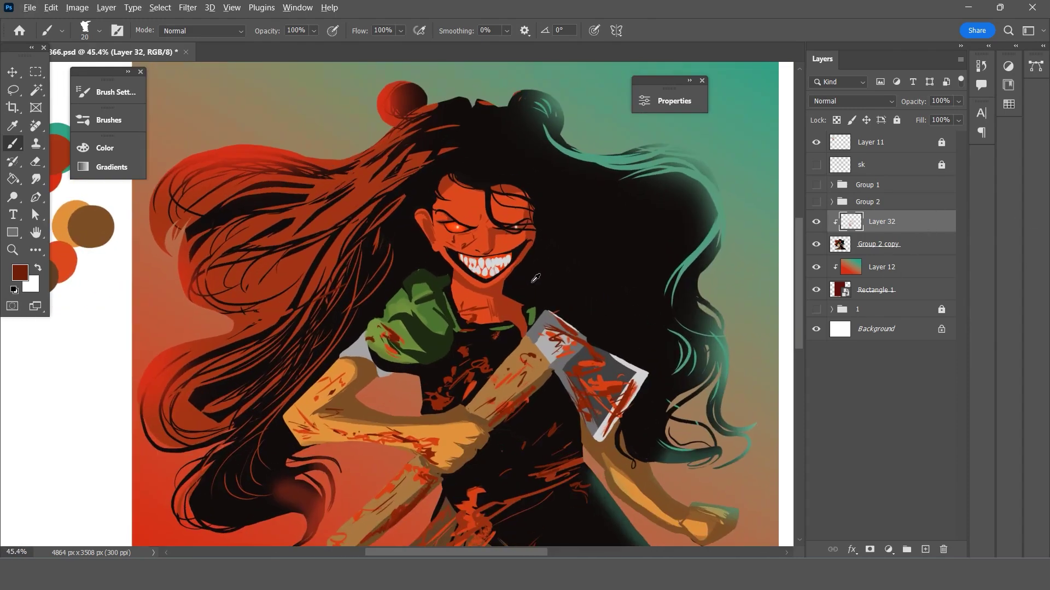
scroll(487, 251, "up", 1)
scroll(437, 227, "up", 1)
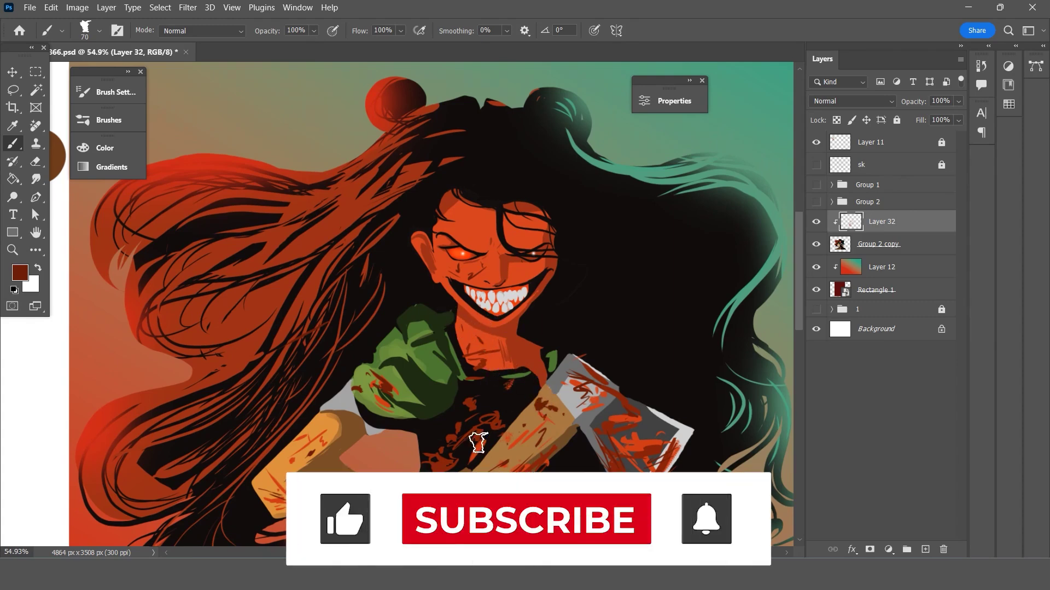
scroll(659, 332, "down", 2)
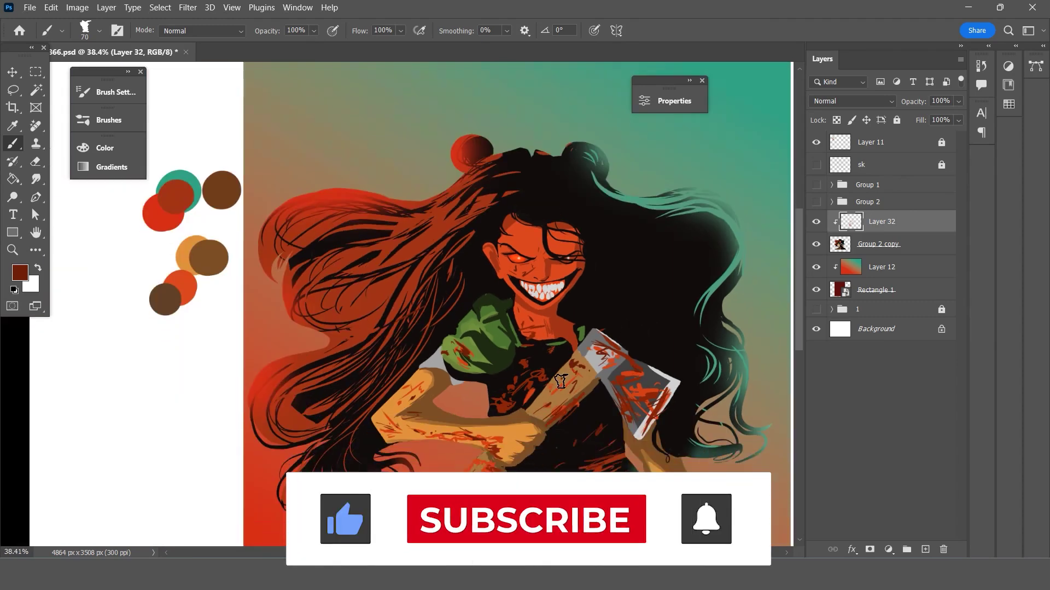
scroll(601, 386, "down", 2)
scroll(646, 391, "up", 2)
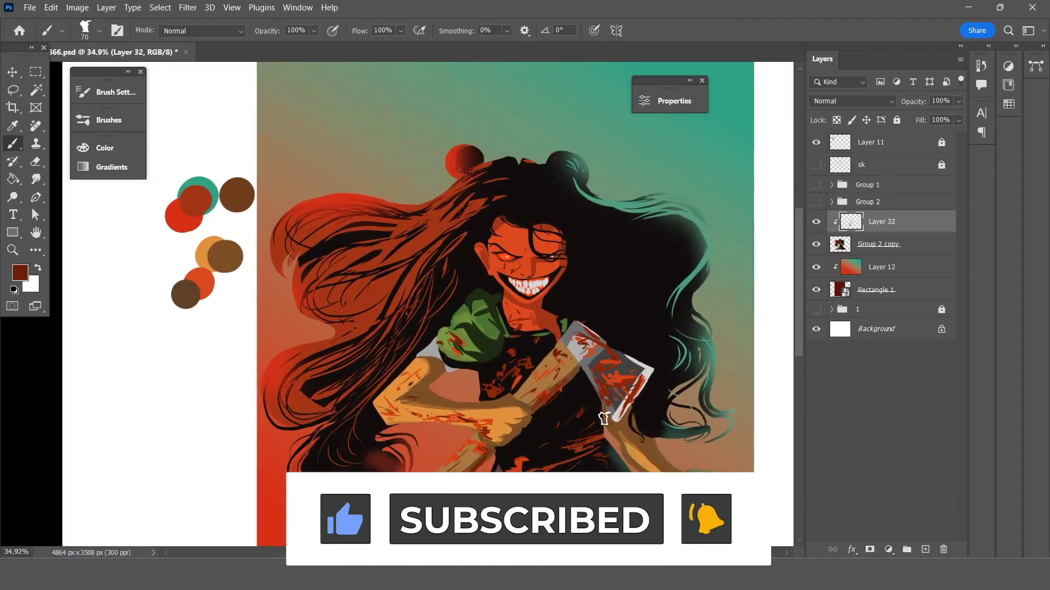
scroll(686, 397, "down", 2)
scroll(687, 397, "up", 1)
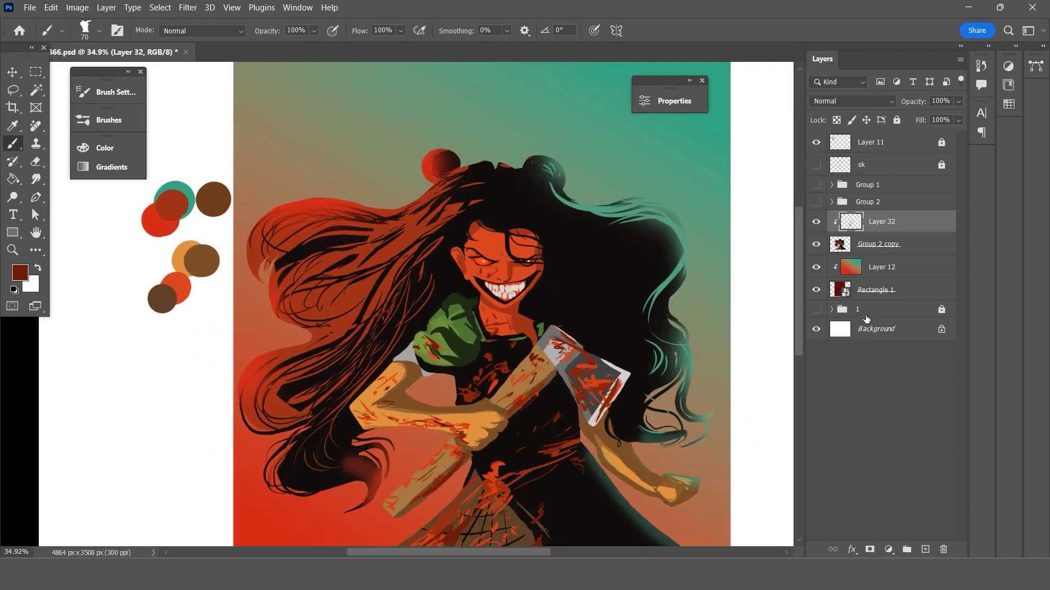
Clip Group 2 copy into the gradient layer and add Layer 32 to the selection.
left_click(885, 247)
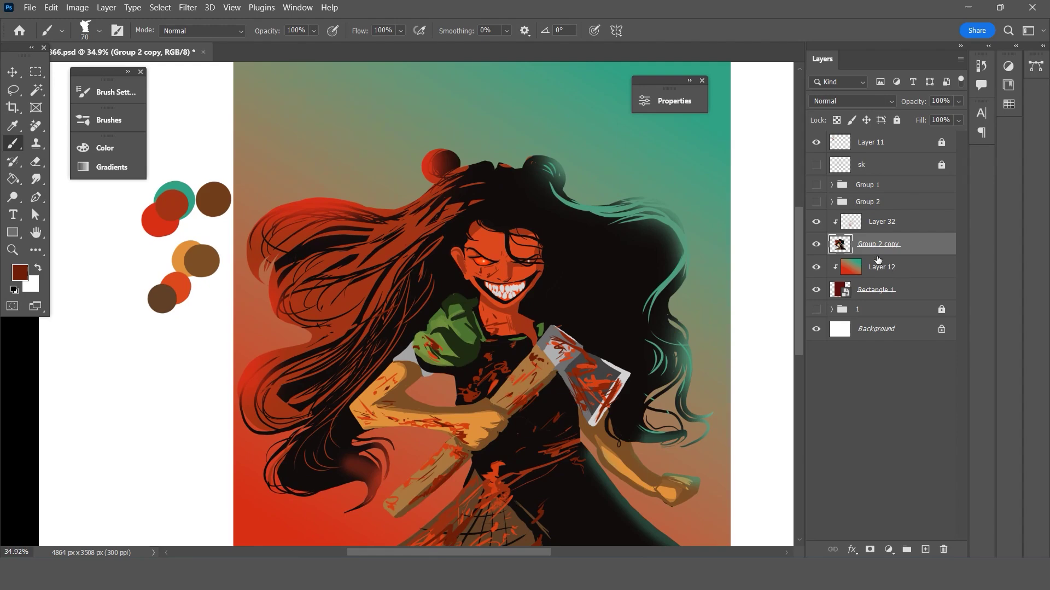
left_click(873, 253, "alt")
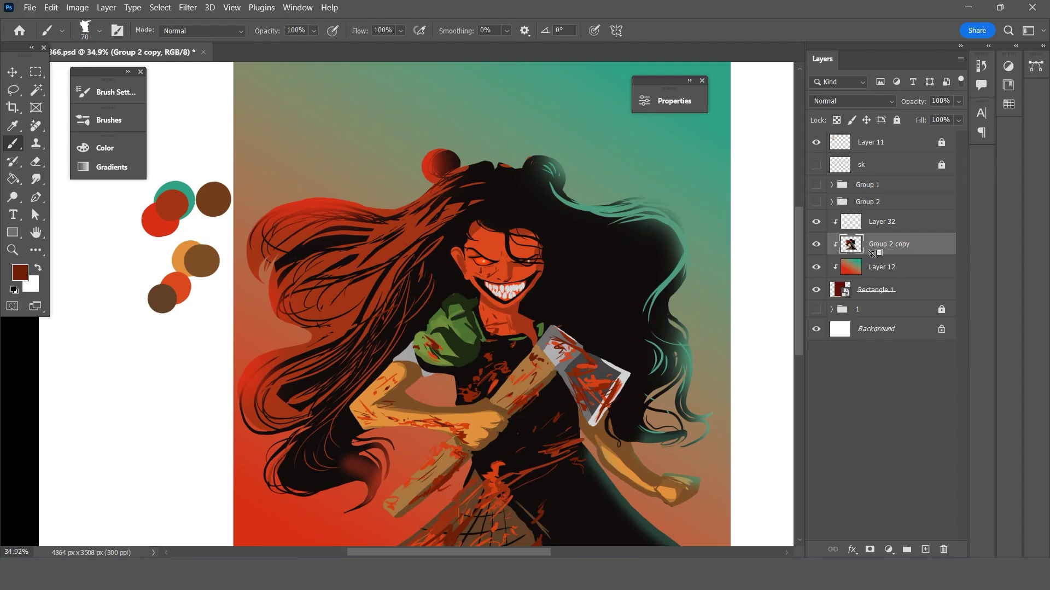
left_click(873, 232, "ctrl")
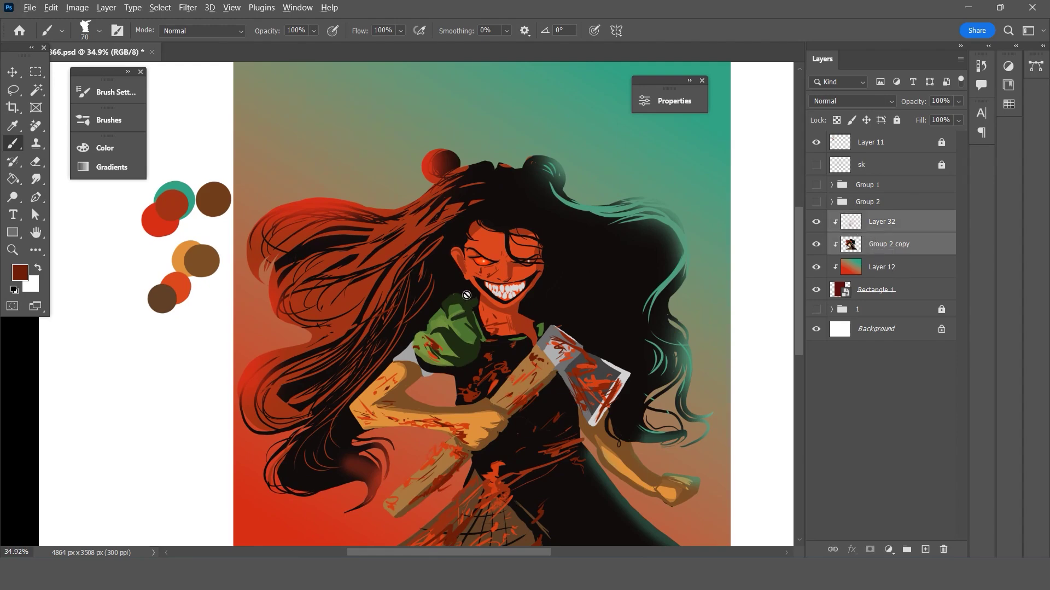
scroll(463, 224, "down", 2)
Scale the artwork and Layer 32 to about 109%, reposition them, and commit.
key("ctrl+t")
scroll(497, 348, "down", 2)
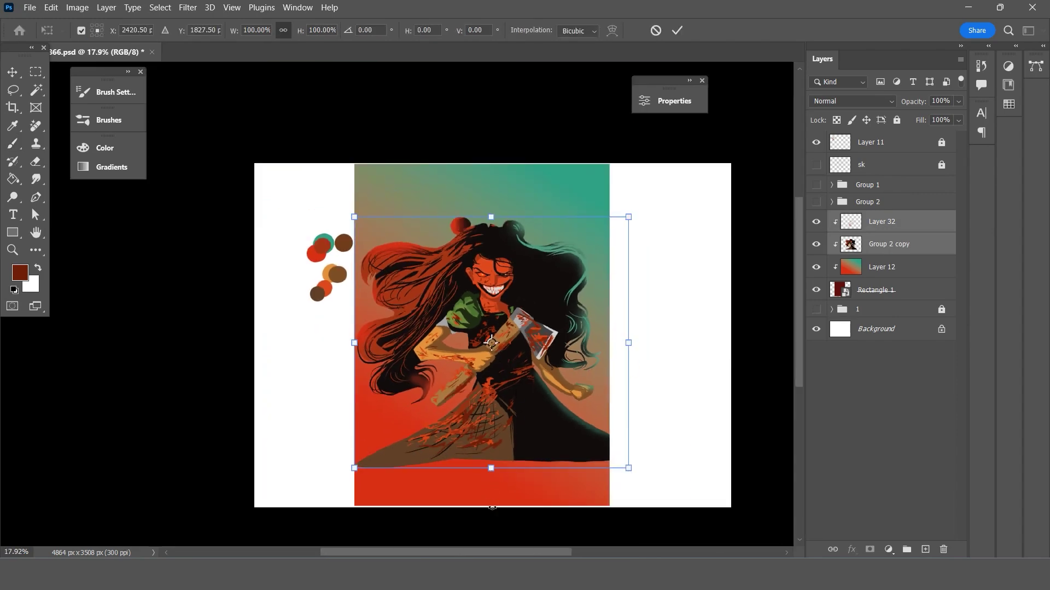
left_click_drag(492, 462, 508, 458)
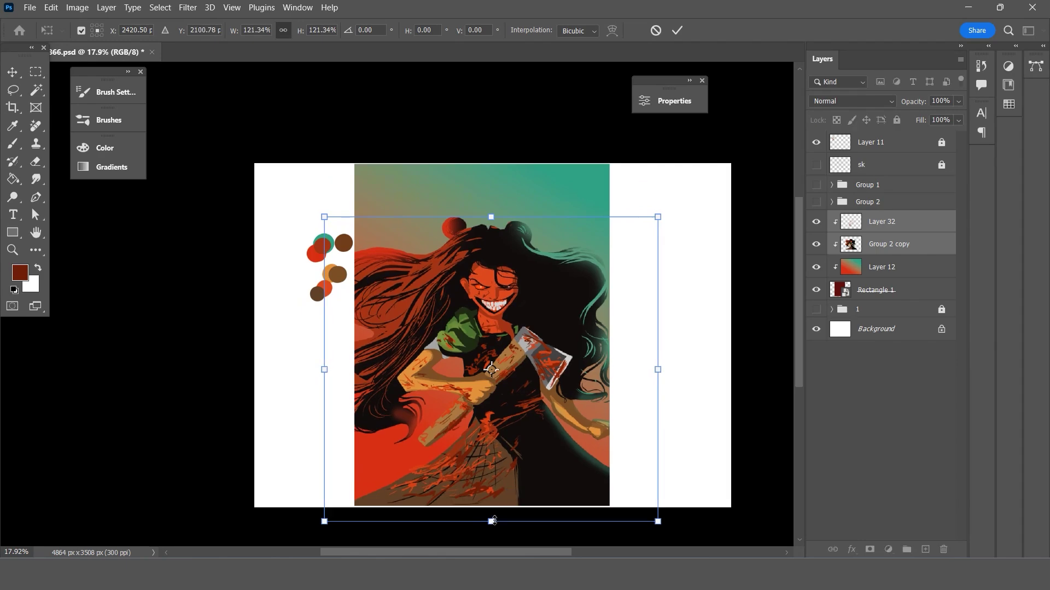
left_click_drag(319, 362, 335, 363)
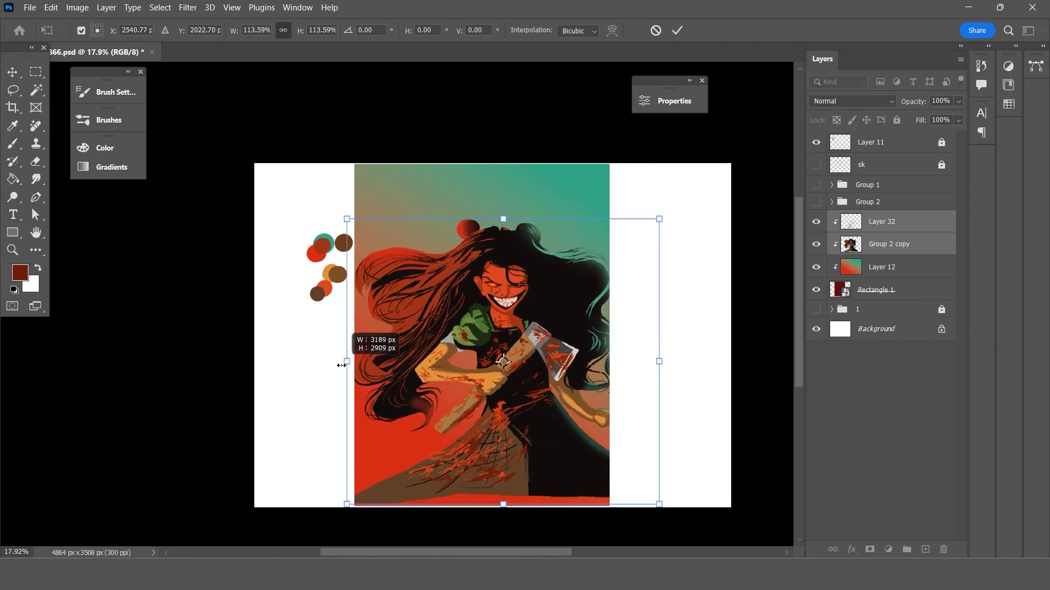
scroll(519, 381, "up", 2)
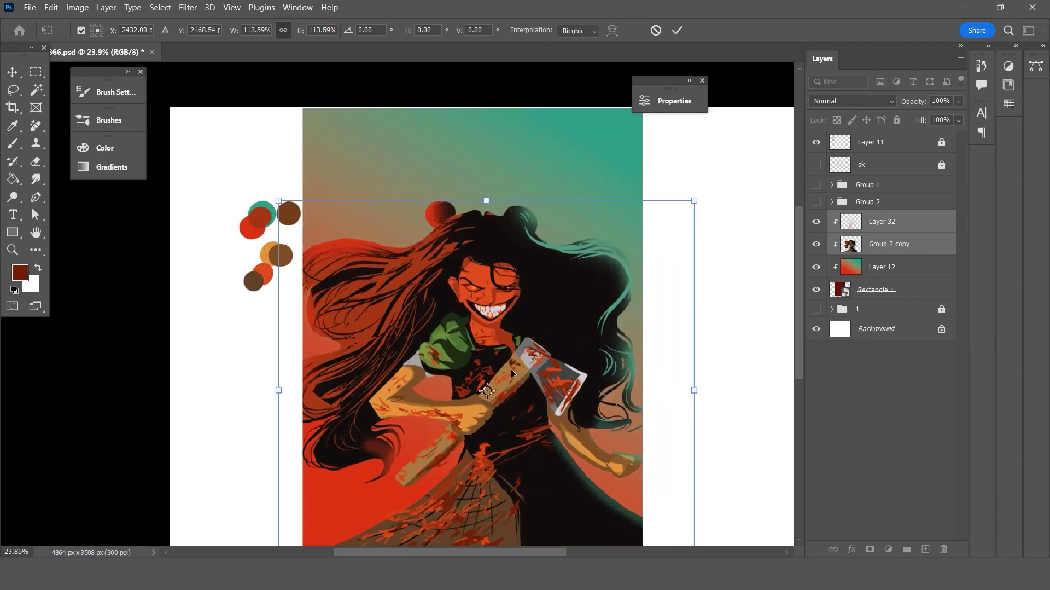
left_click(512, 372)
left_click_drag(683, 389, 646, 394)
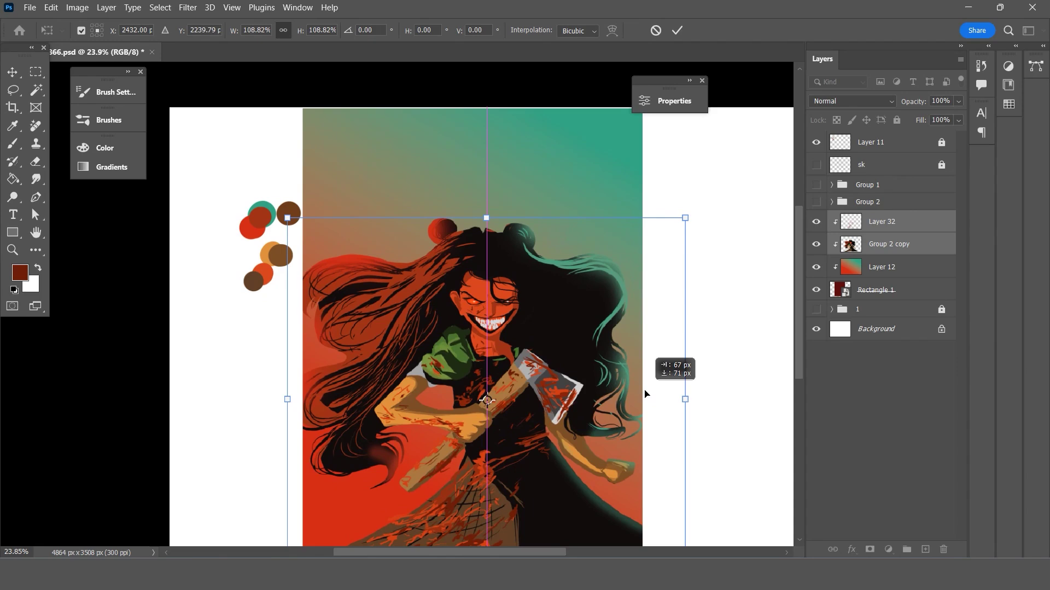
left_click_drag(682, 398, 677, 396)
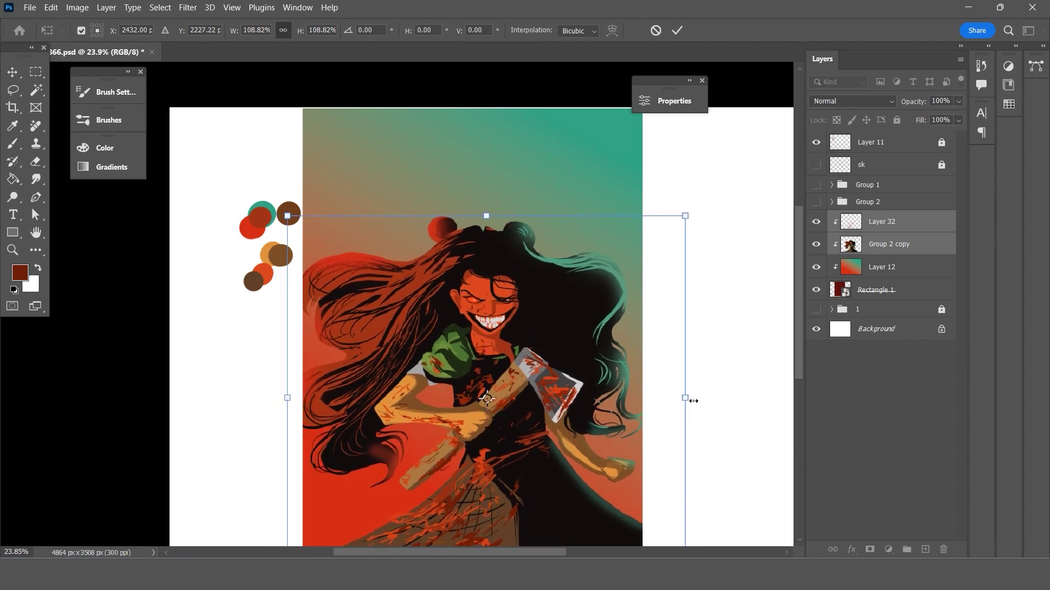
left_click_drag(693, 401, 686, 397)
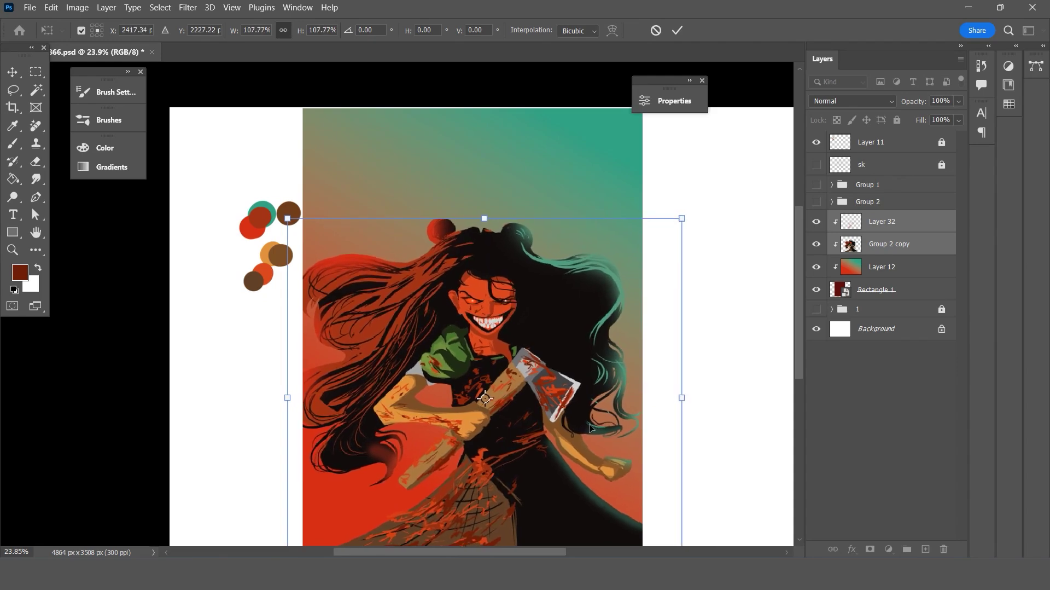
left_click_drag(590, 427, 594, 420)
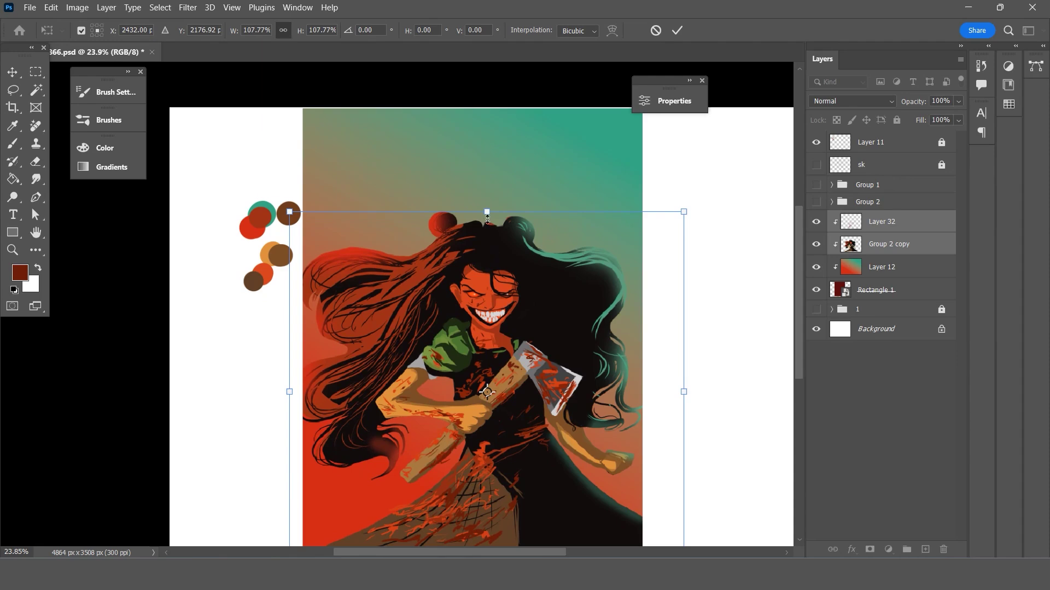
left_click_drag(487, 213, 495, 216)
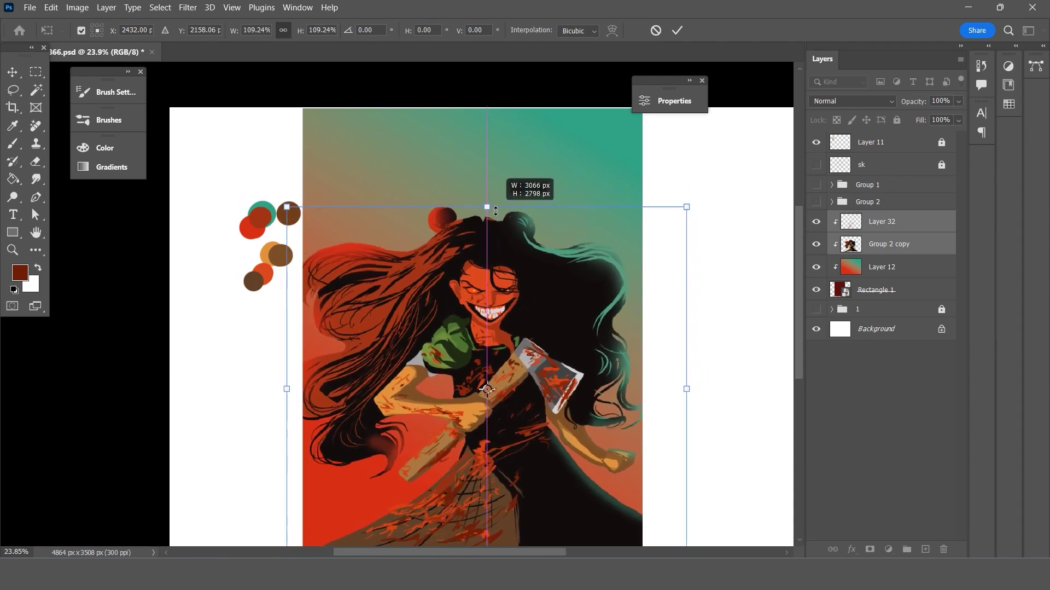
left_click(678, 31)
Undo the last change and commit a fresh transform with no changes.
scroll(532, 295, "up", 1)
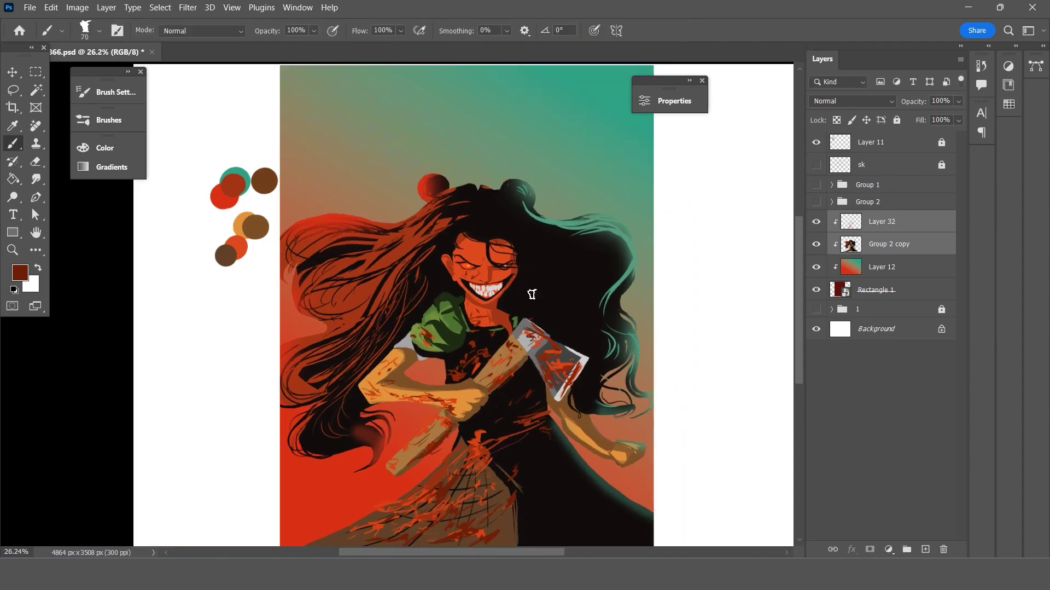
scroll(532, 294, "down", 1)
key("ctrl+z")
key("ctrl+t")
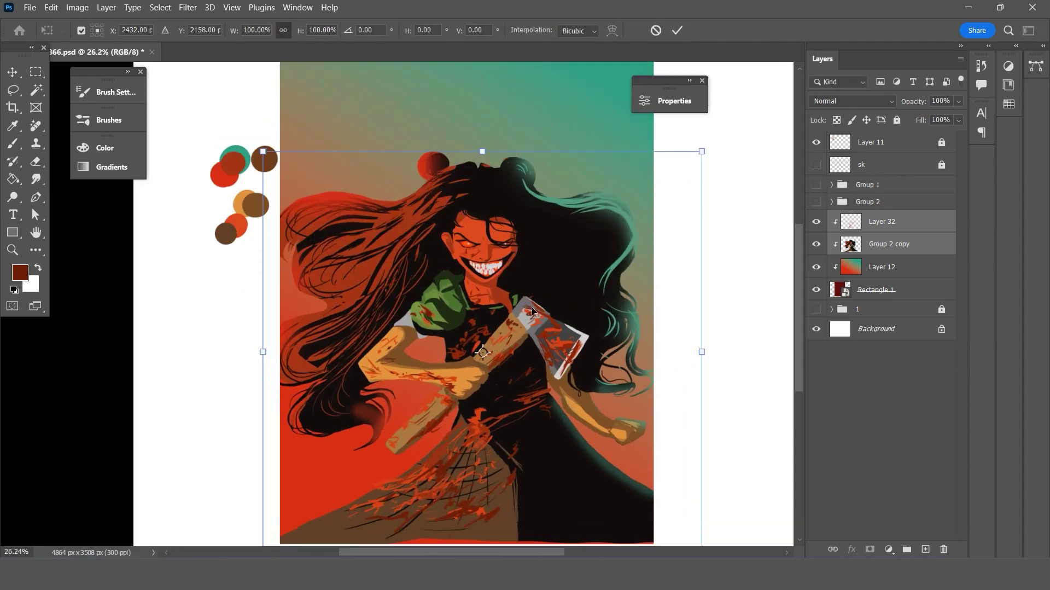
left_click(679, 30)
scroll(558, 202, "down", 2)
Select Rectangle 1 and Layer 12, try squashing the gradient from the top, then undo.
scroll(551, 182, "up", 3)
key("c")
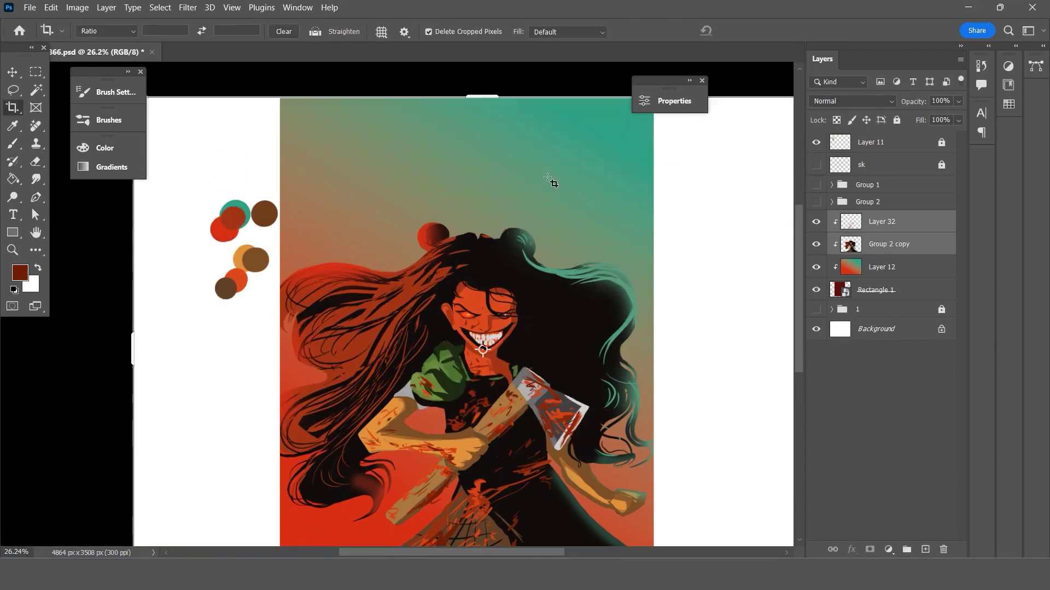
key("v")
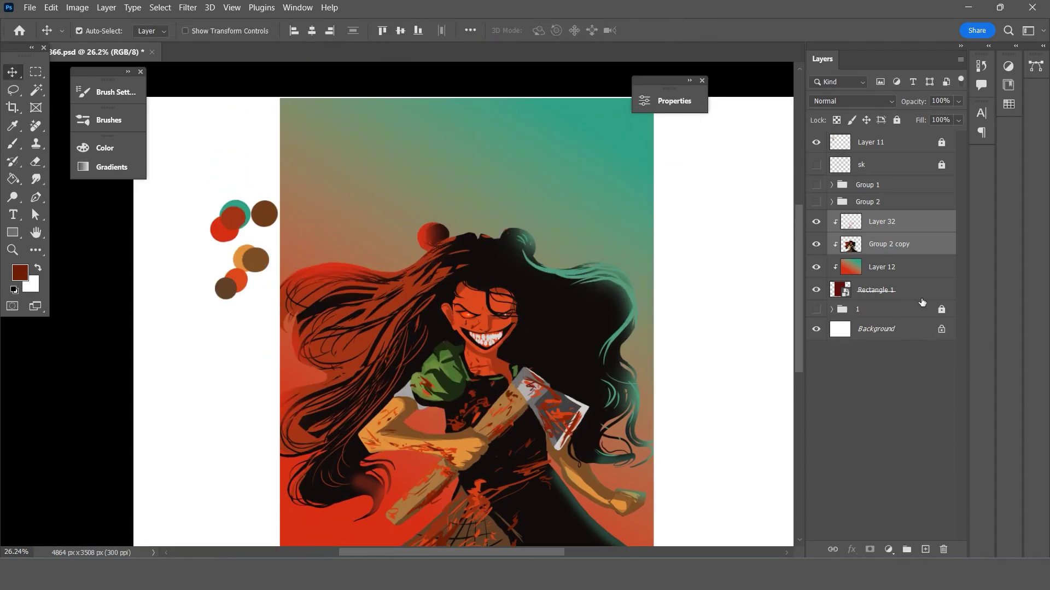
left_click(902, 290)
left_click(897, 266)
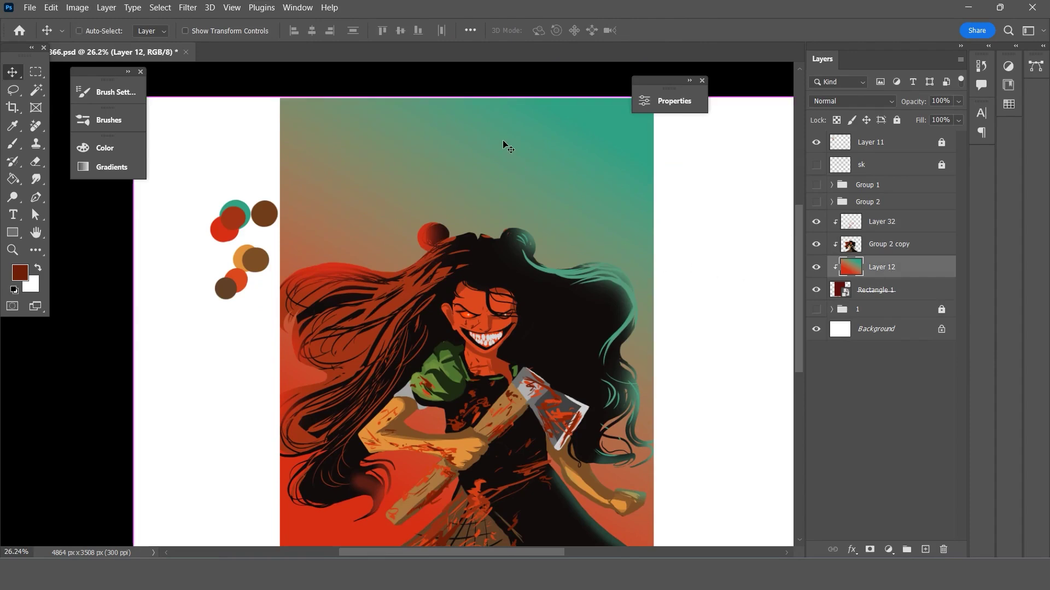
key("ctrl+t")
left_click_drag(485, 102, 491, 133)
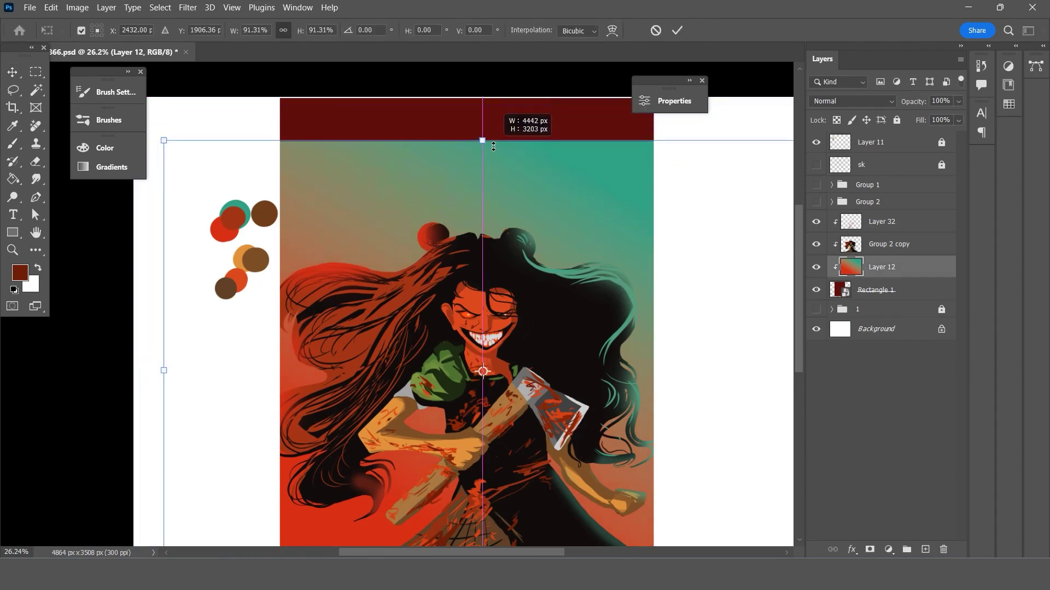
key("ctrl+z")
Shorten Rectangle 1 and the gradient layer to about 81% height from the top and commit.
left_click(853, 293)
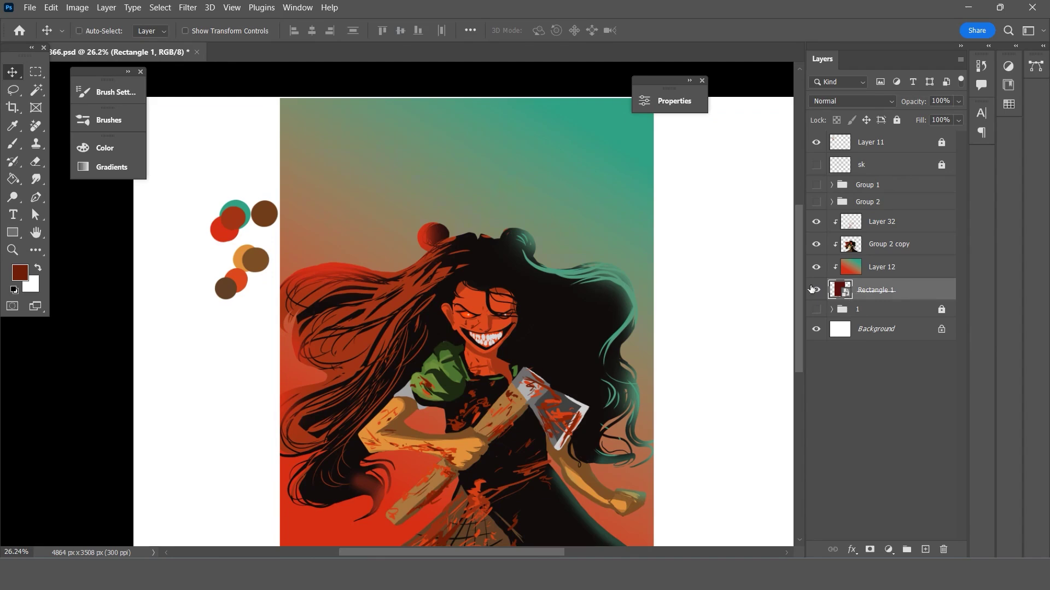
key("ctrl+t")
left_click(903, 268, "ctrl")
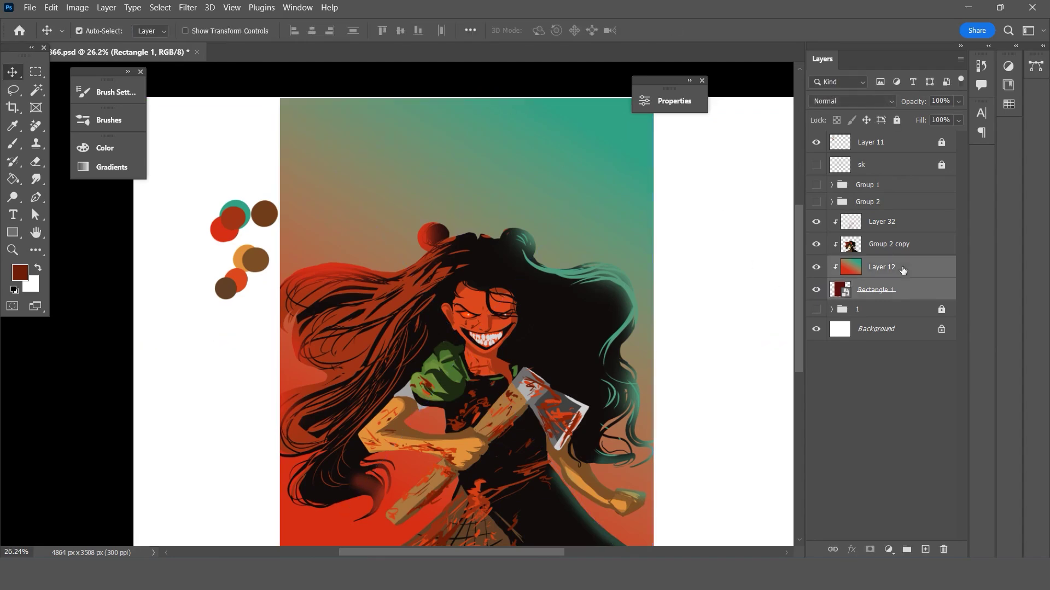
left_click_drag(481, 97, 515, 193)
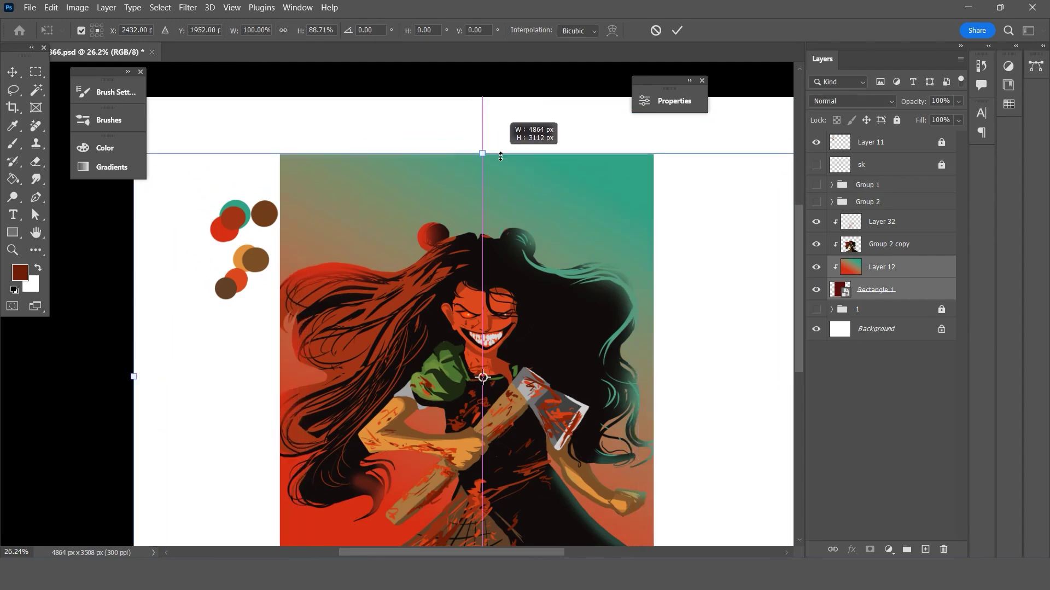
scroll(516, 193, "down", 1)
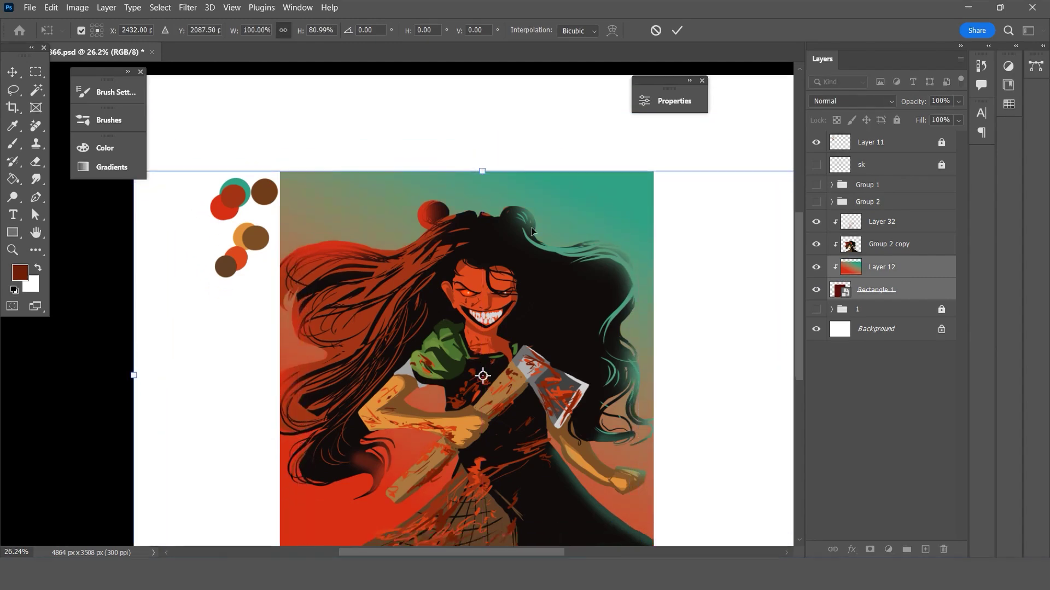
scroll(516, 192, "down", 3)
left_click_drag(559, 316, 558, 315)
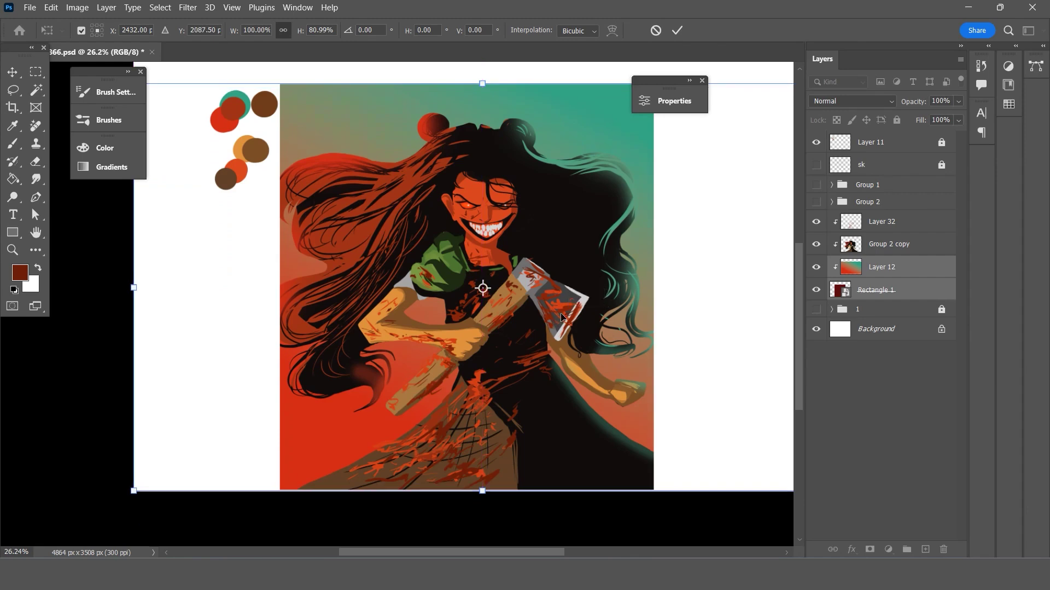
scroll(707, 155, "up", 1)
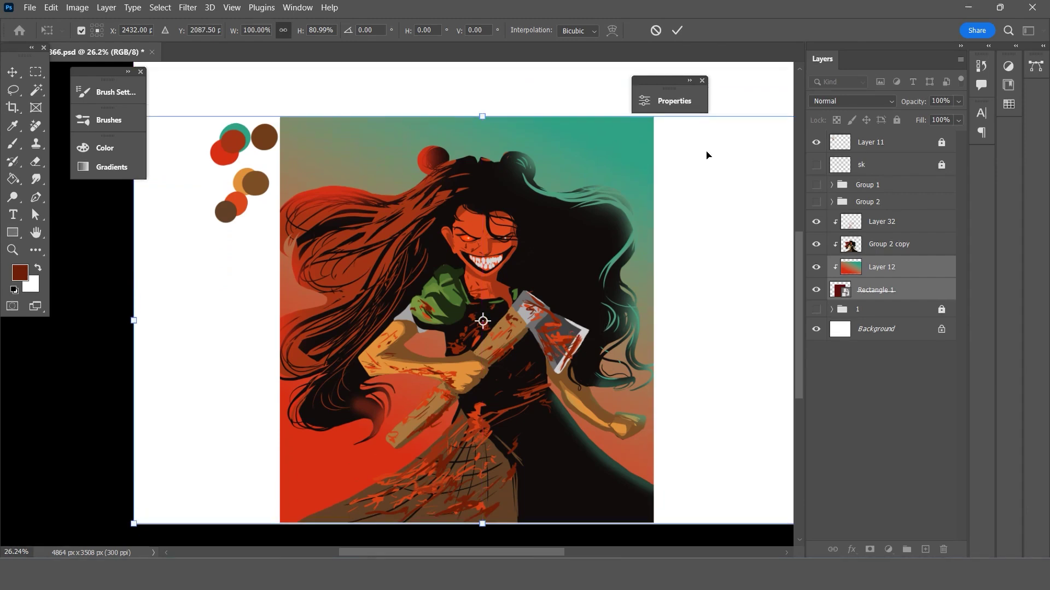
left_click(680, 33)
left_click(911, 245)
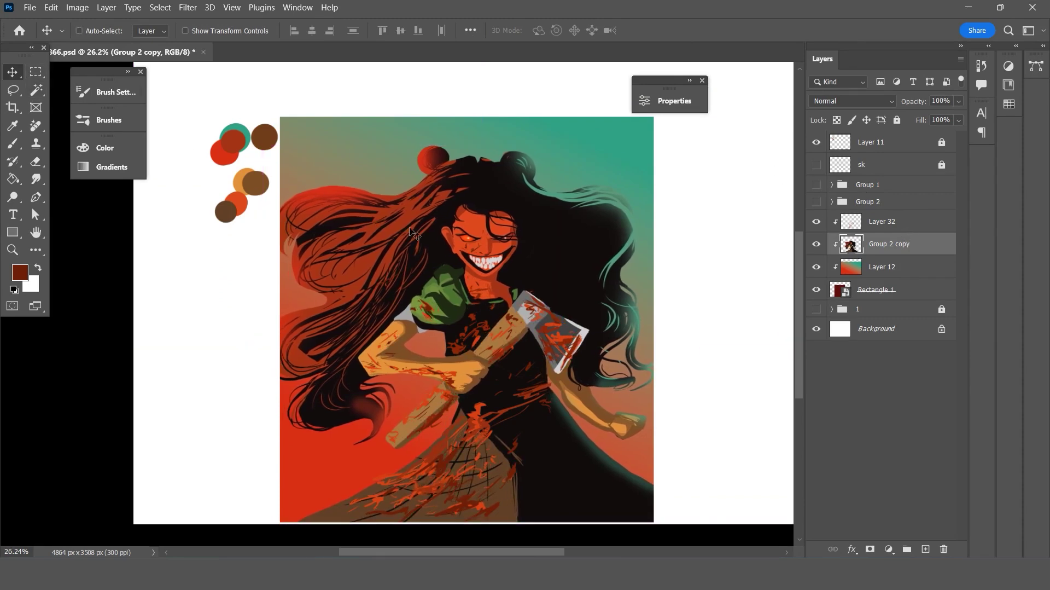
Scale the artwork with Layer 32 to about 96.4%, nudge it into place, and select Layer 12.
key("ctrl")
left_click(884, 218, "ctrl")
key("ctrl+t")
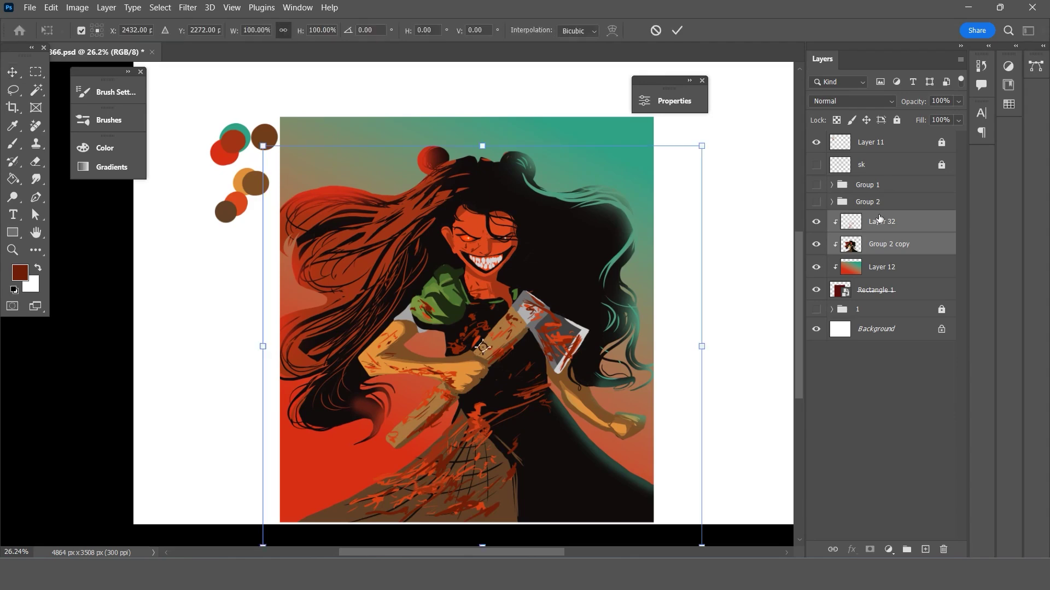
left_click_drag(678, 284, 669, 284)
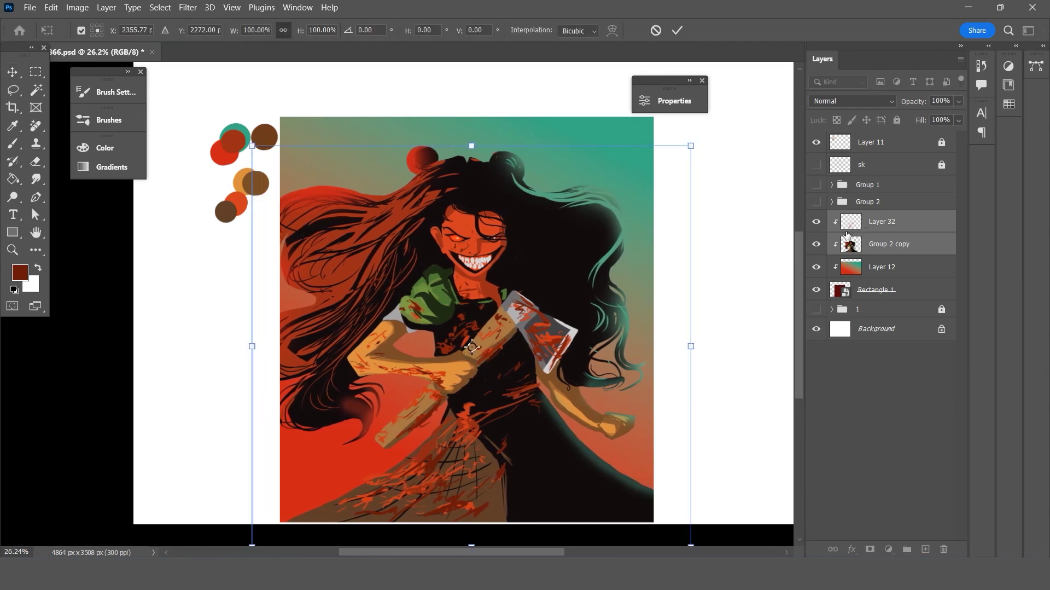
left_click_drag(618, 352, 688, 360)
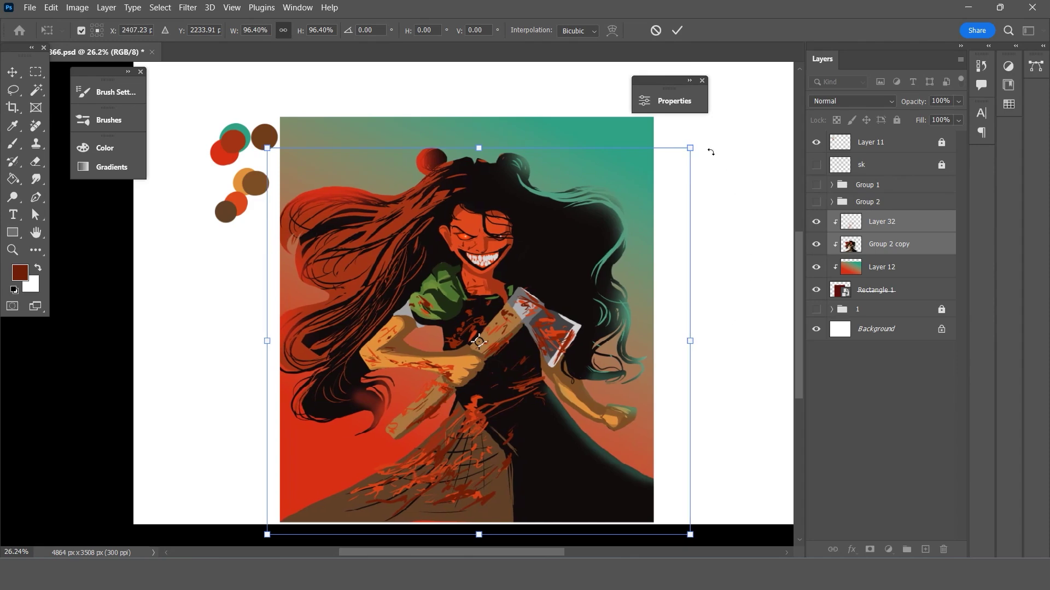
left_click(678, 30)
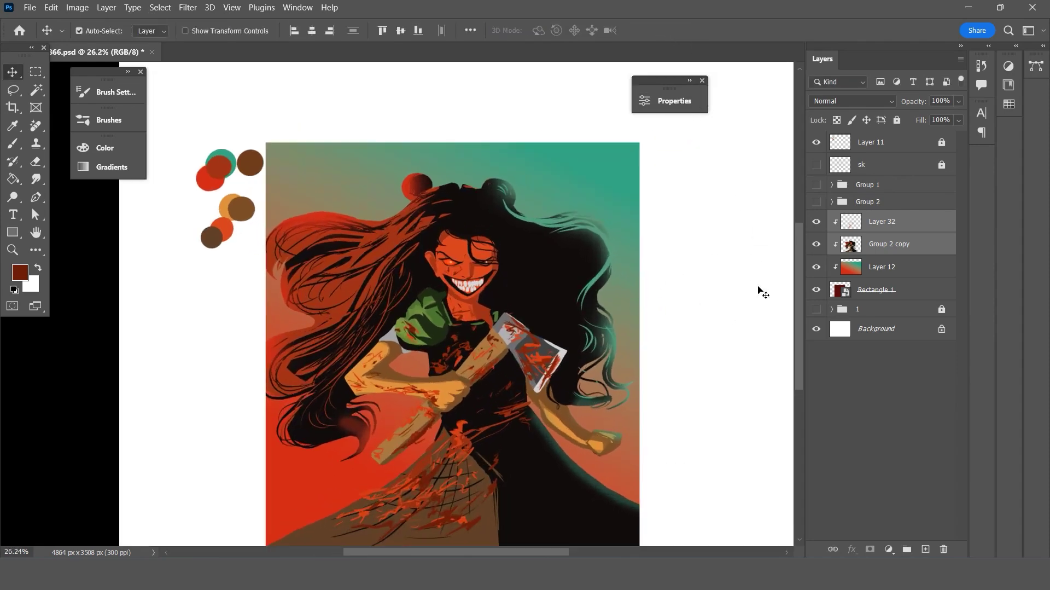
left_click(886, 268)
Redraw the Layer 12 gradient diagonally from red lower-left to teal upper-right.
scroll(437, 247, "down", 1)
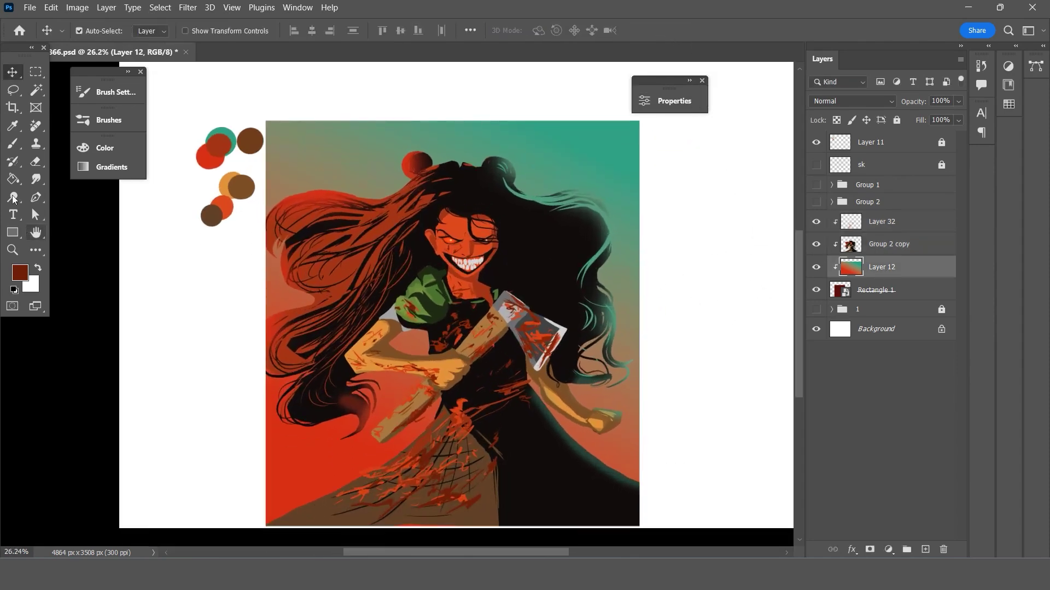
left_click(10, 179)
left_click(82, 195)
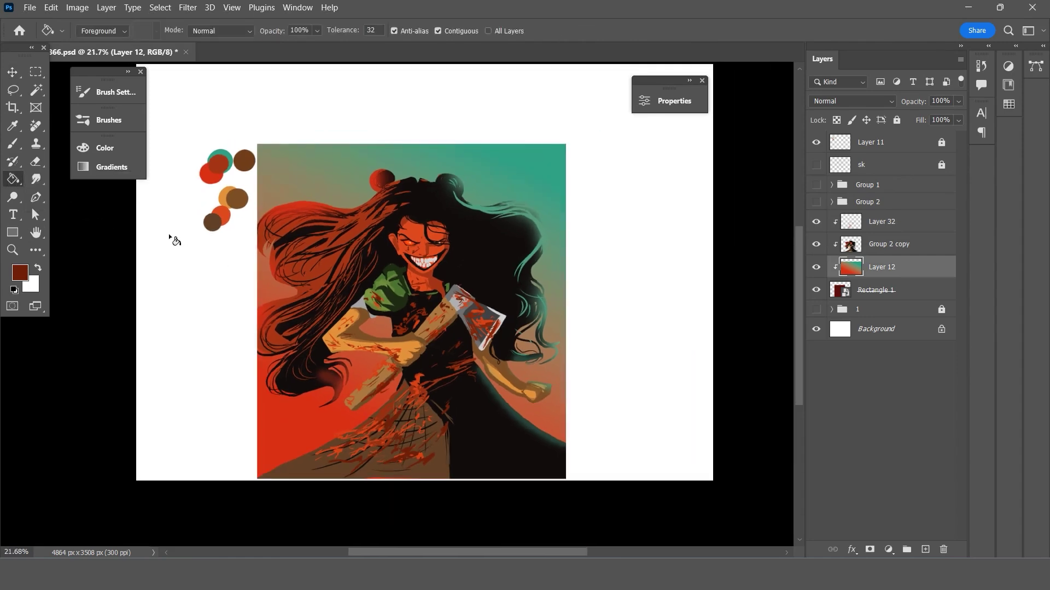
right_click(20, 183)
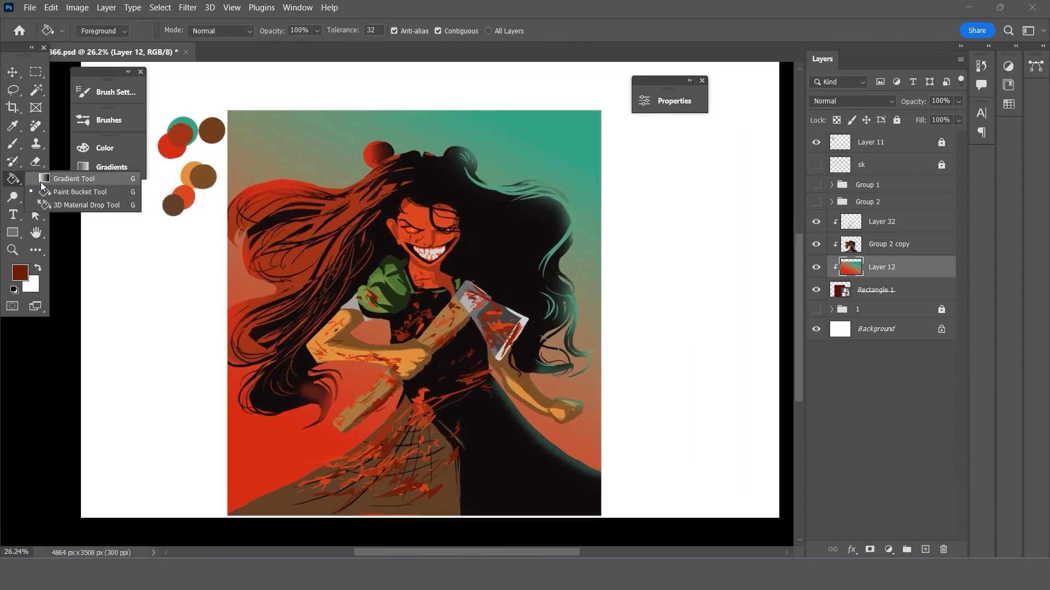
left_click(65, 177)
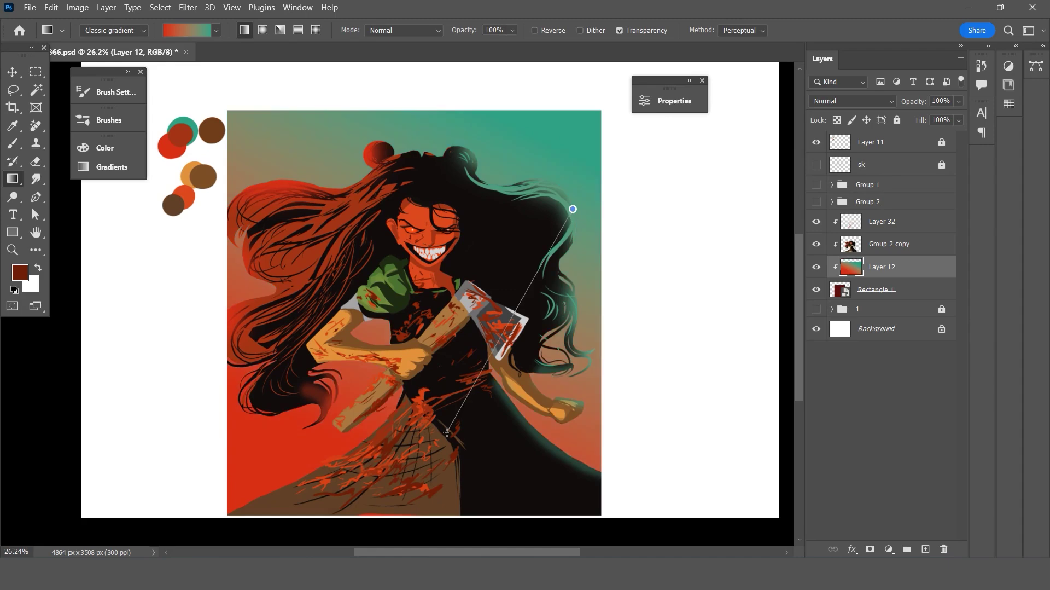
left_click_drag(471, 321, 633, 263)
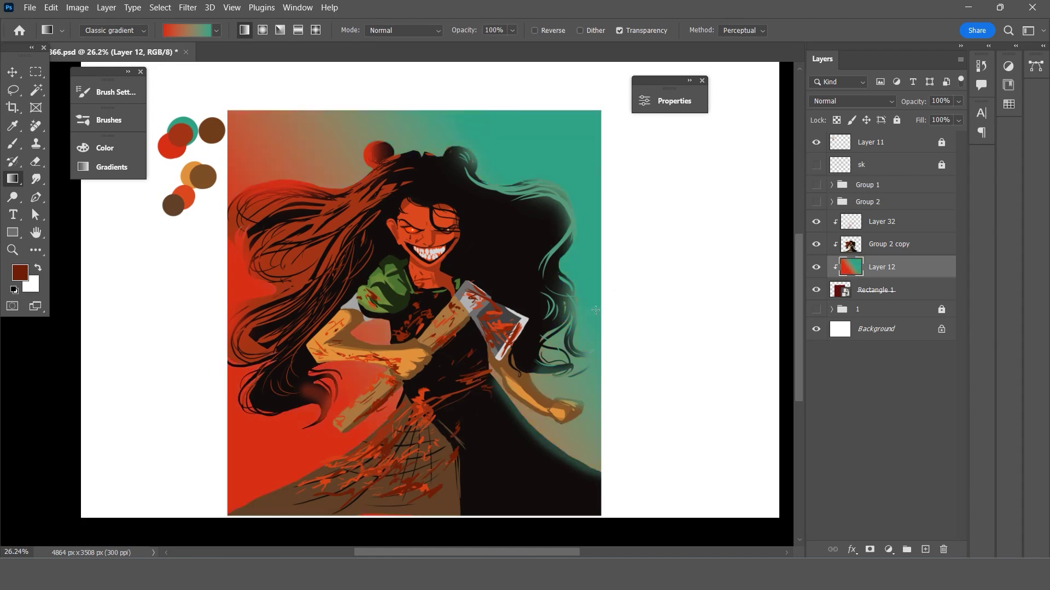
left_click_drag(383, 416, 471, 390)
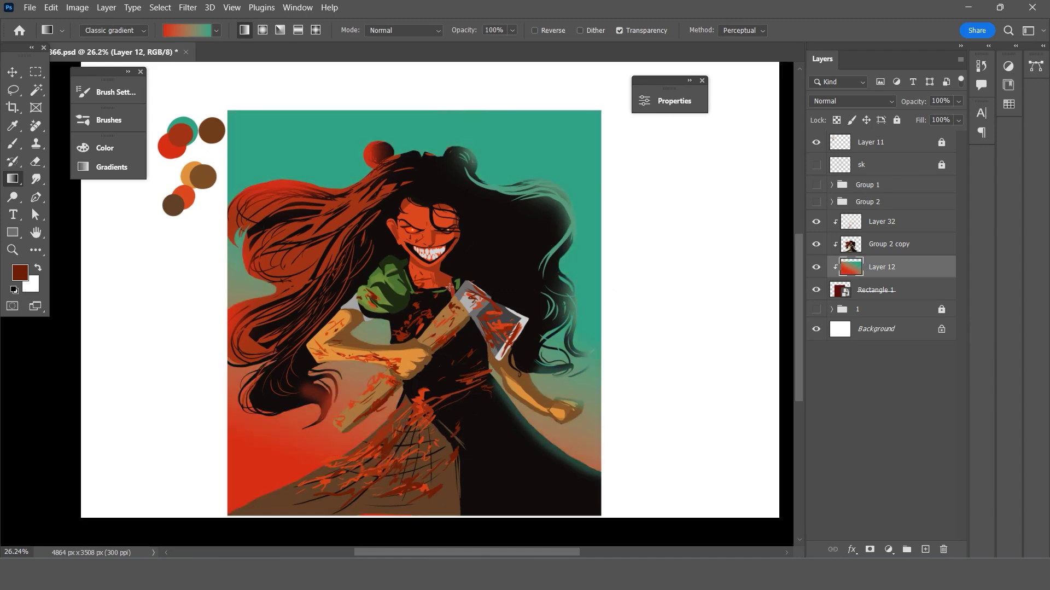
left_click_drag(382, 488, 459, 287)
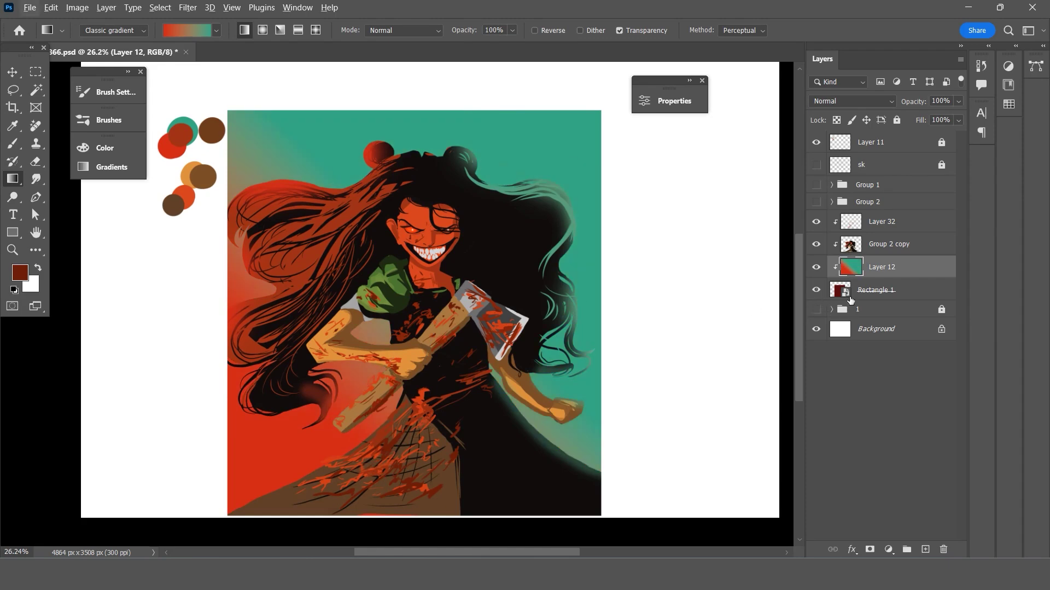
left_click(851, 299)
Add a new clipped Layer 33 and choose the streaky 69 px brush tip.
left_click(926, 548)
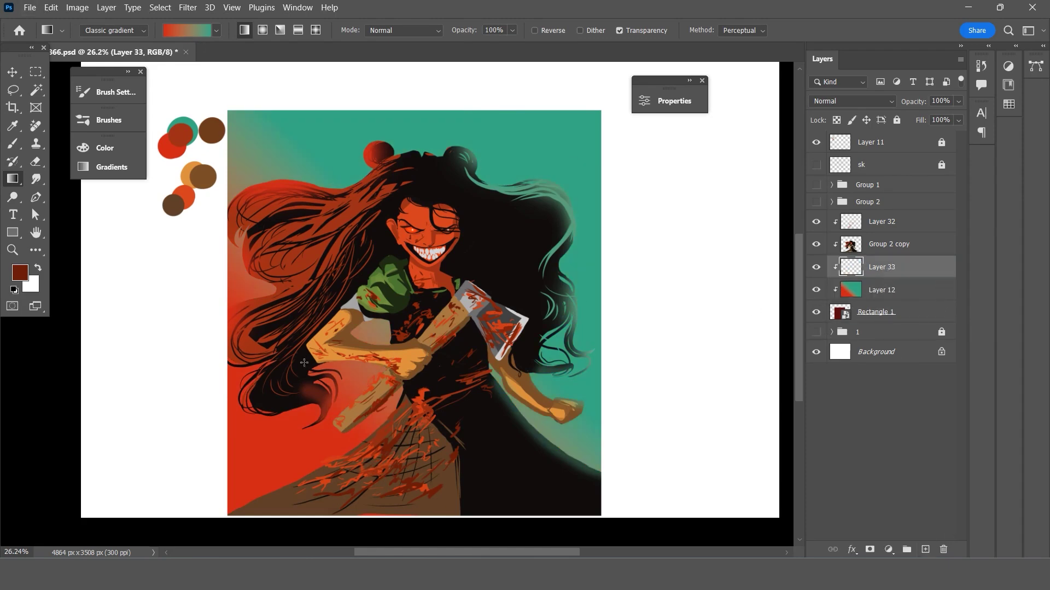
scroll(495, 348, "up", 2)
key("b")
scroll(495, 348, "down", 2)
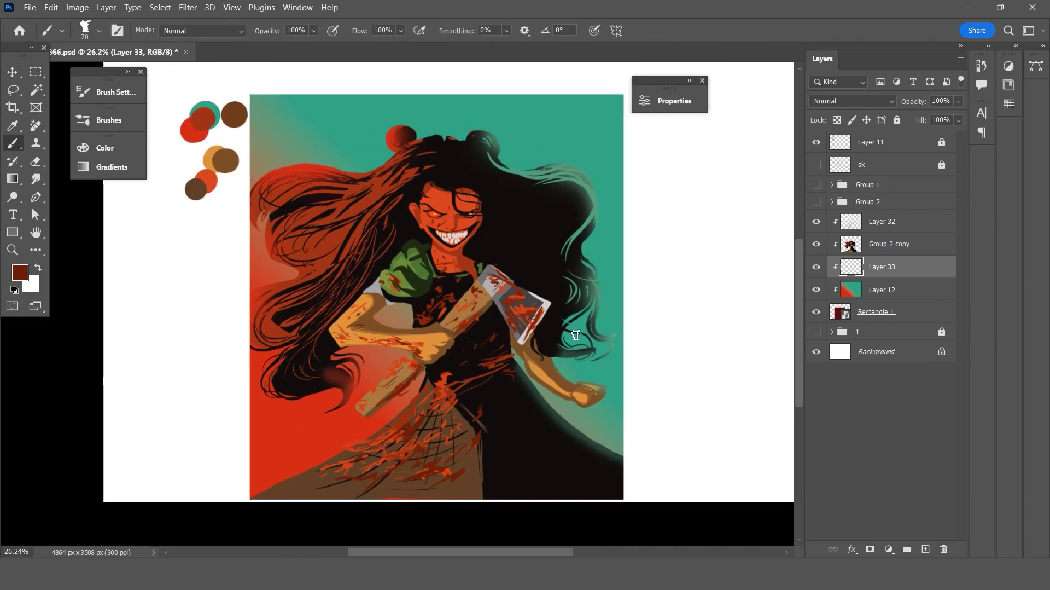
scroll(496, 282, "up", 1)
left_click(113, 35)
scroll(344, 197, "up", 1)
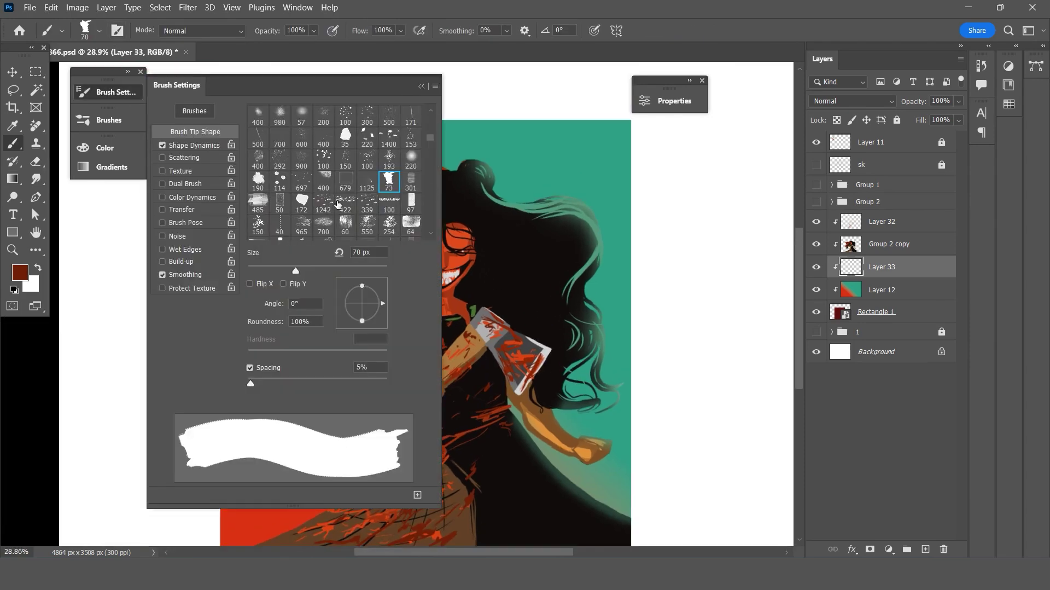
scroll(345, 197, "up", 1)
scroll(344, 197, "up", 1)
scroll(306, 211, "down", 1)
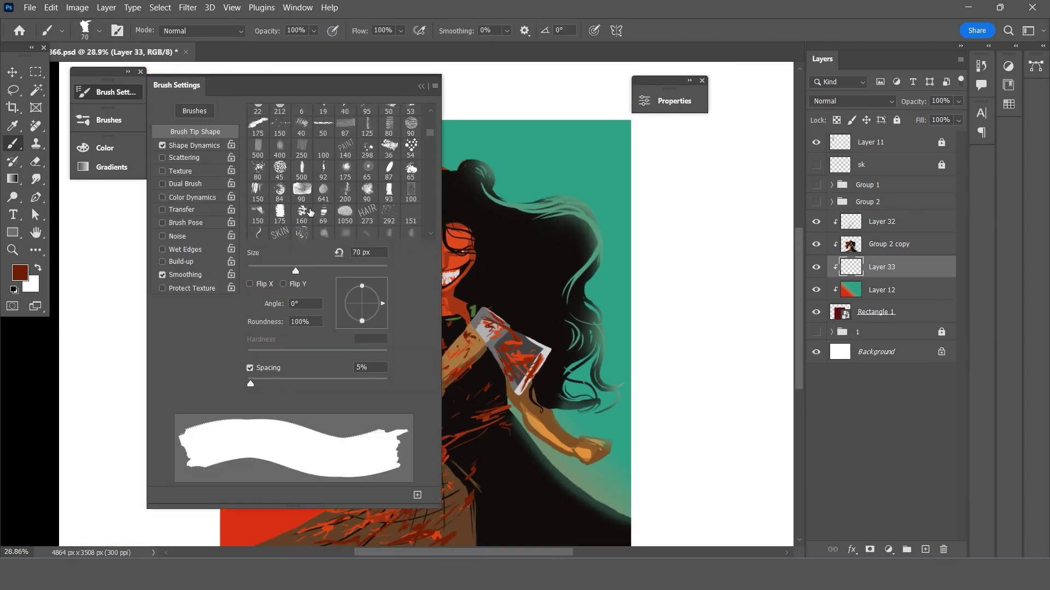
left_click(323, 215)
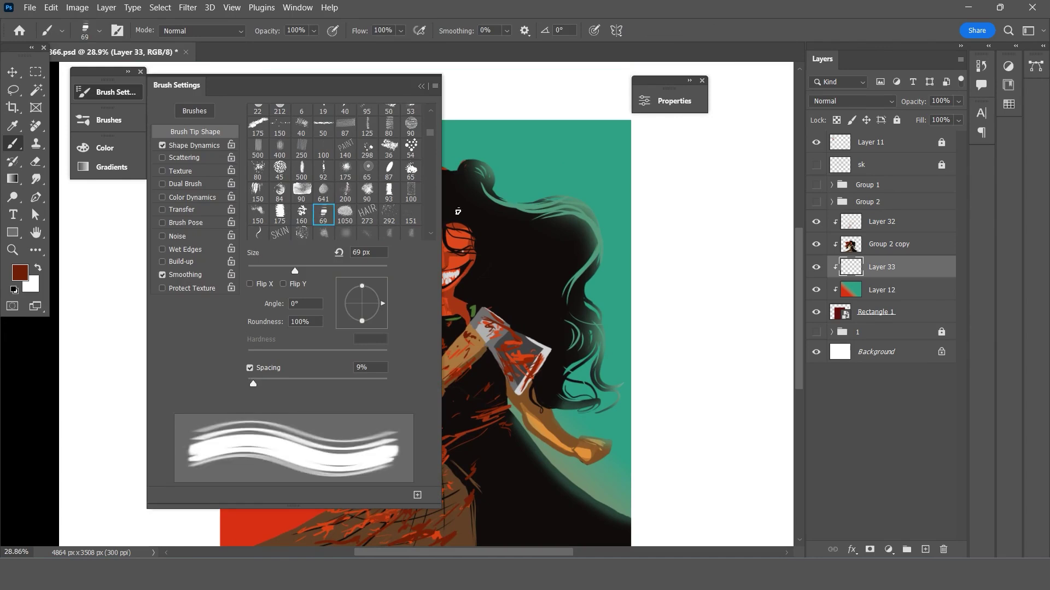
Close Brush Settings and sample near-black from the artwork as the foreground colour.
left_click(421, 87)
scroll(432, 262, "down", 1)
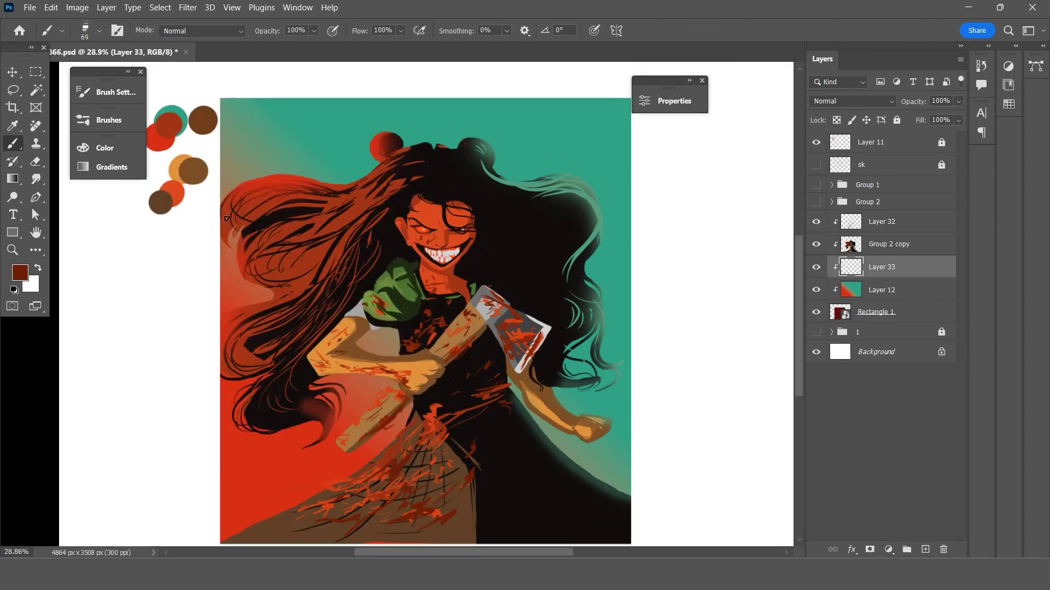
left_click(15, 123)
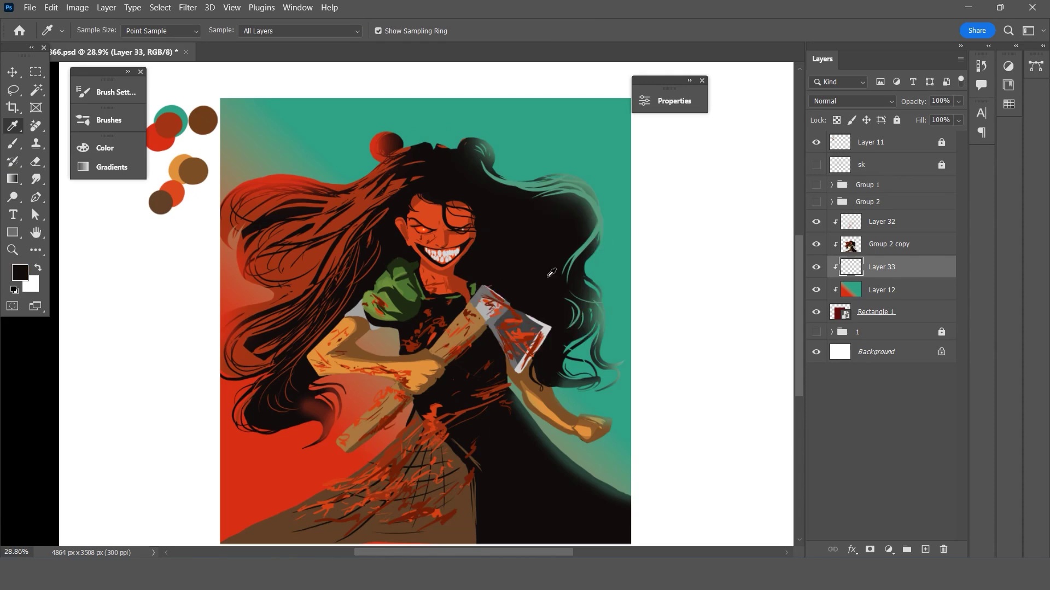
Enlarge the brush to 700 px, test four dark horizontal streaks, and undo each one.
key("b")
key("bracketright")
key("bracketright")
key("bracketright")
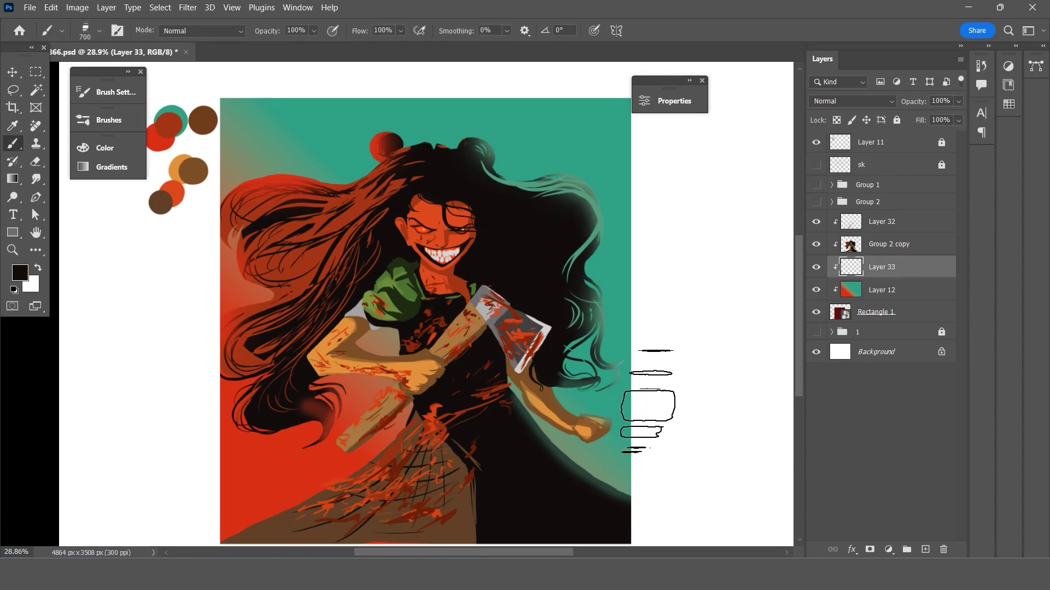
left_click_drag(623, 408, 316, 444)
key("ctrl+z")
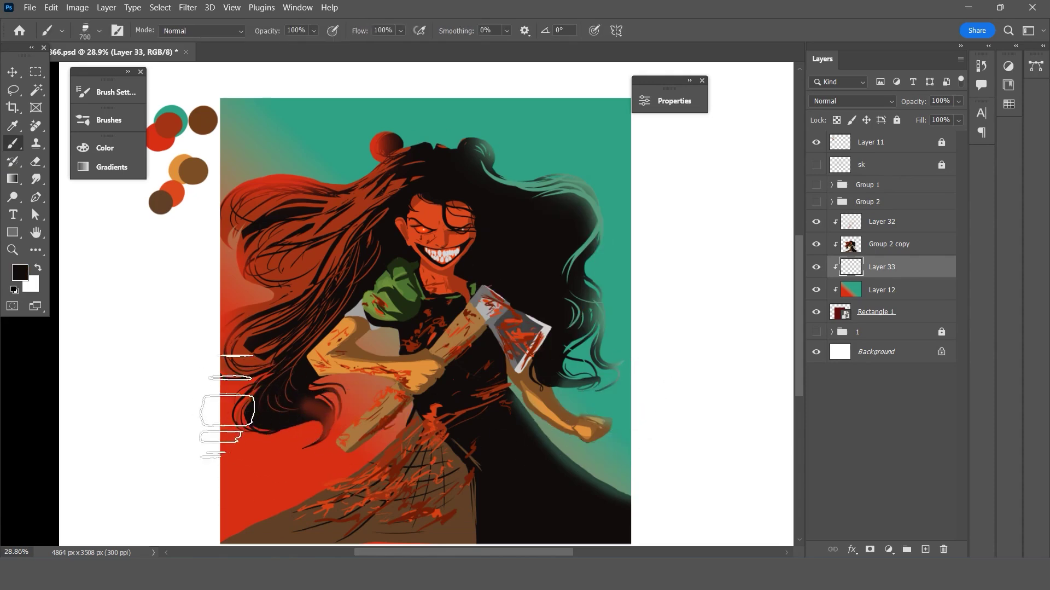
left_click_drag(574, 418, 215, 415)
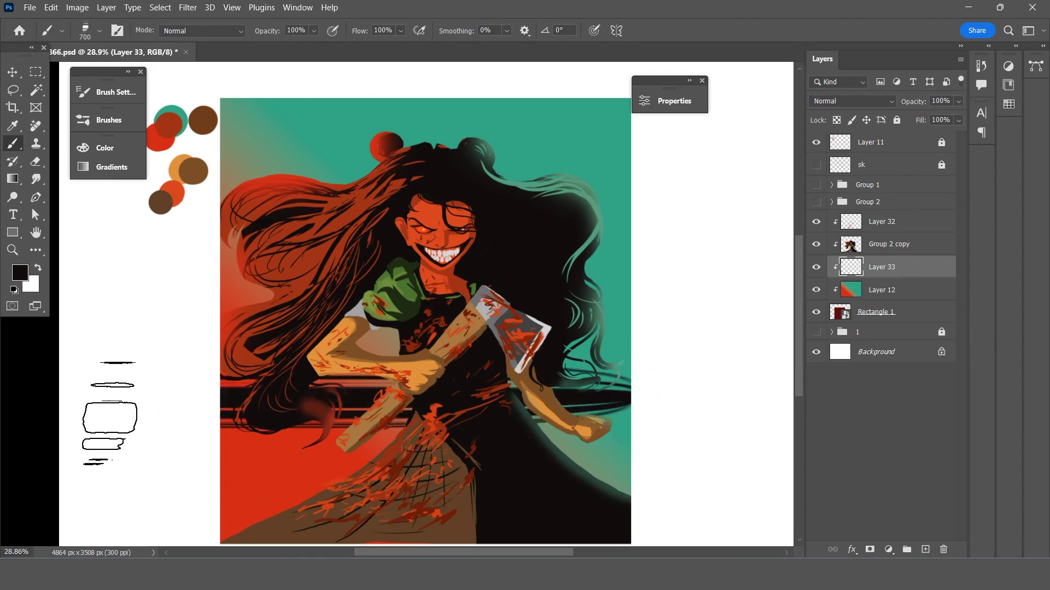
key("ctrl+z")
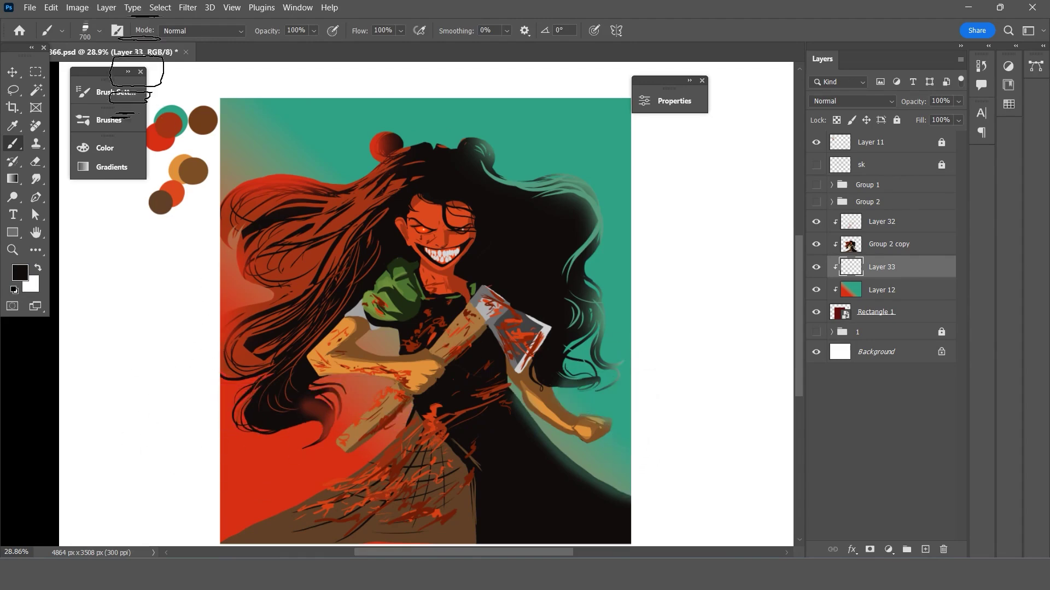
left_click_drag(227, 383, 624, 377)
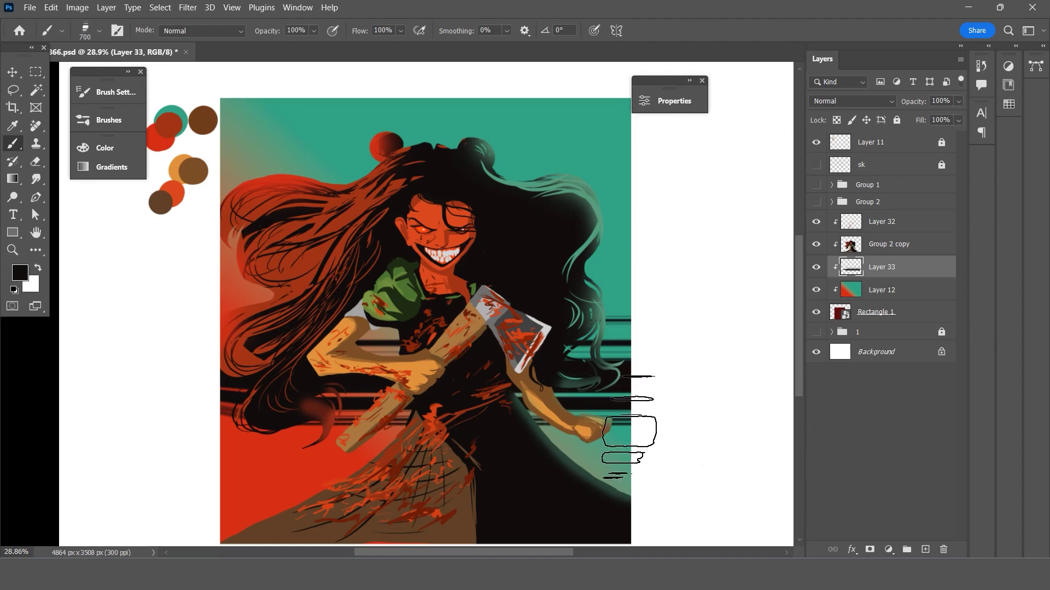
key("ctrl+z")
left_click_drag(642, 427, 166, 495)
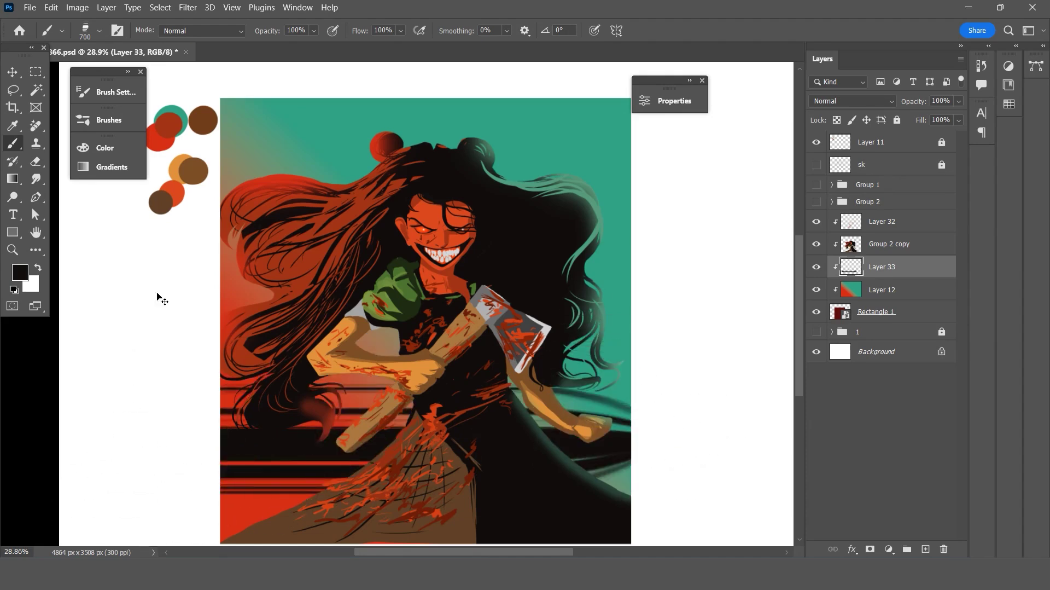
key("ctrl+z")
left_click(117, 30)
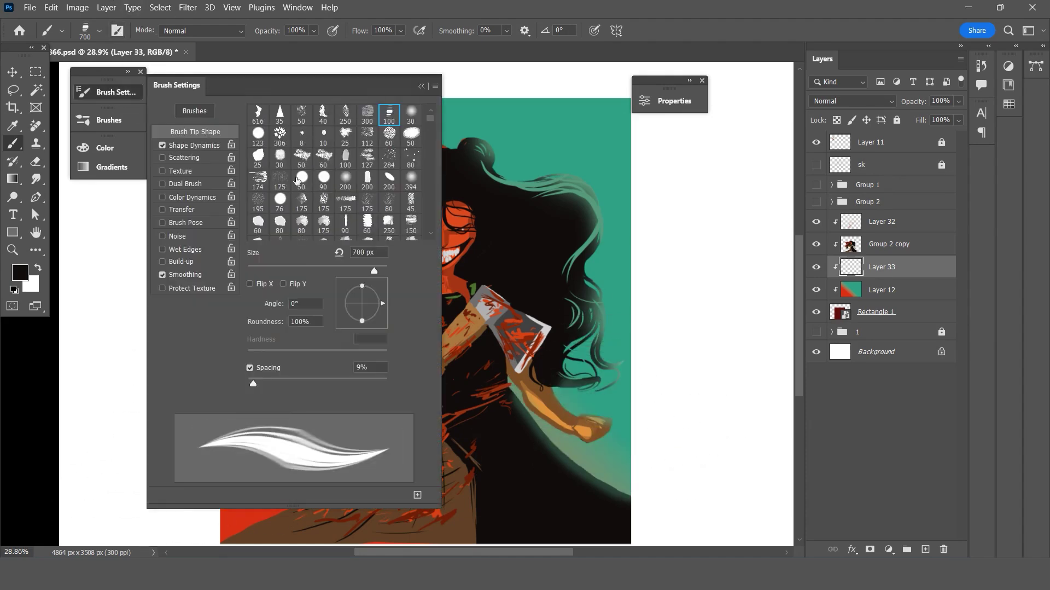
Try the 174, 150 and 60 px brush tips, undoing a test stroke on the teal.
left_click(258, 178)
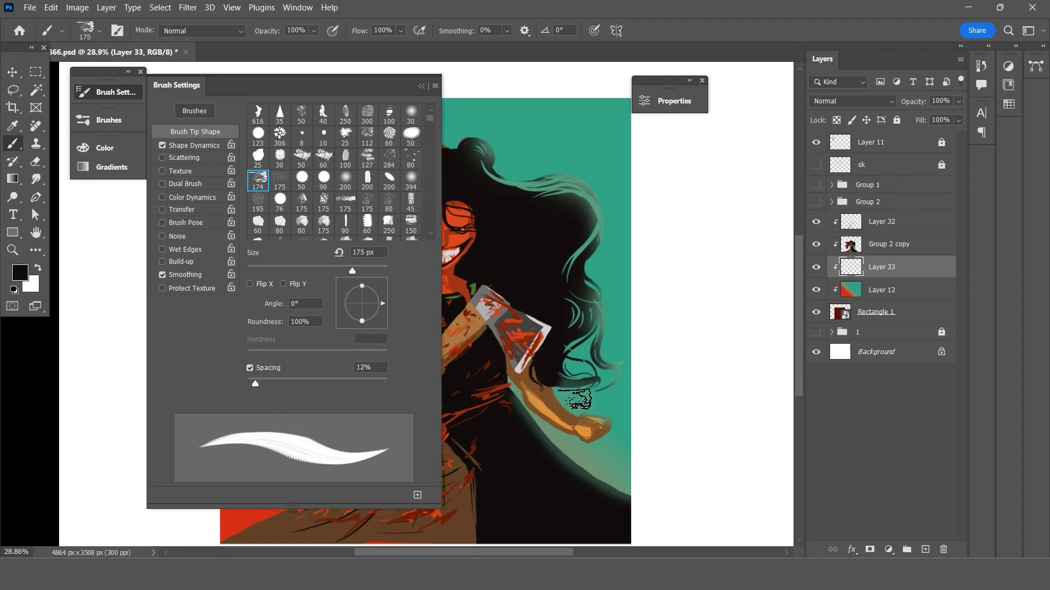
key("bracketright")
key("bracketright")
key("bracketright")
left_click_drag(580, 432, 471, 438)
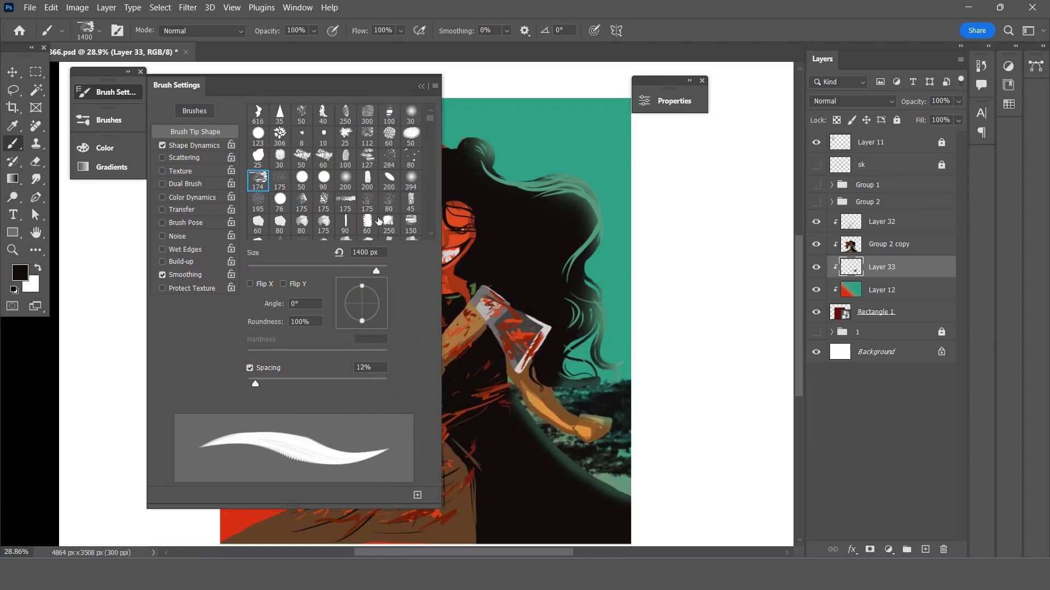
key("ctrl+z")
left_click(411, 223)
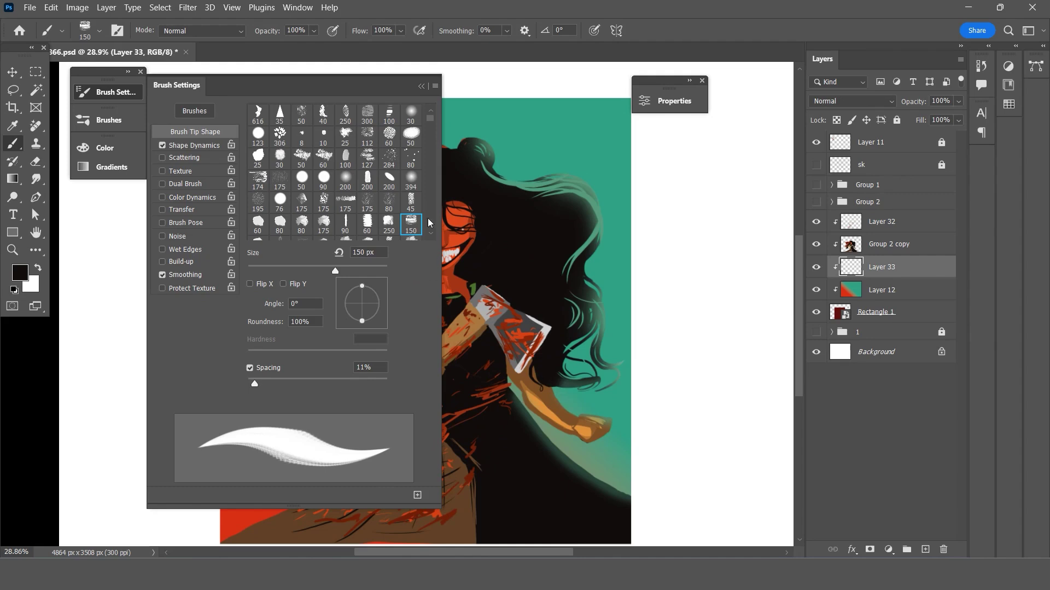
left_click(367, 223)
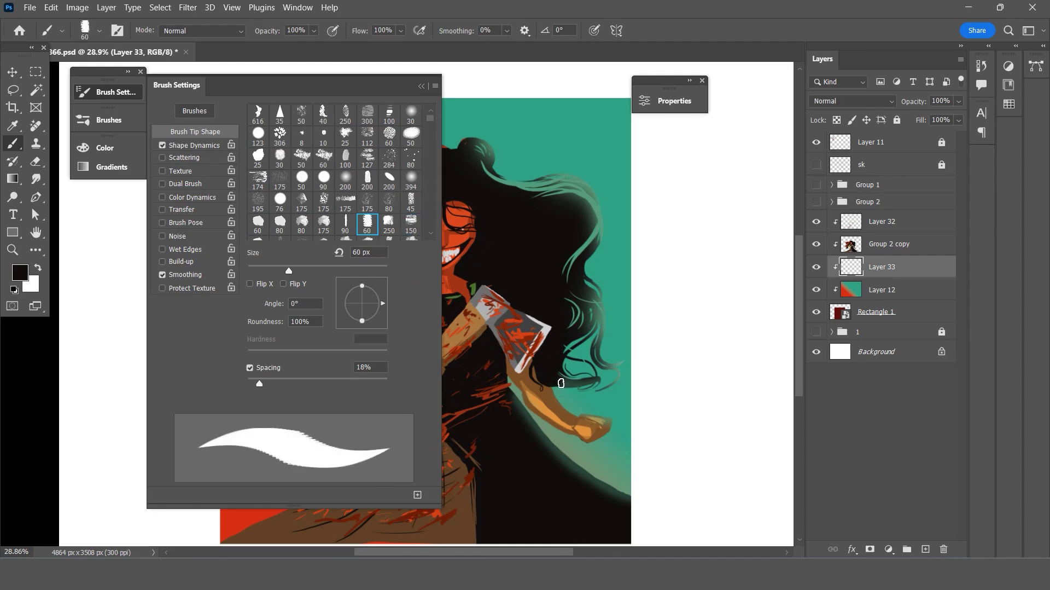
key("bracketright")
key("bracketright")
key("bracketright")
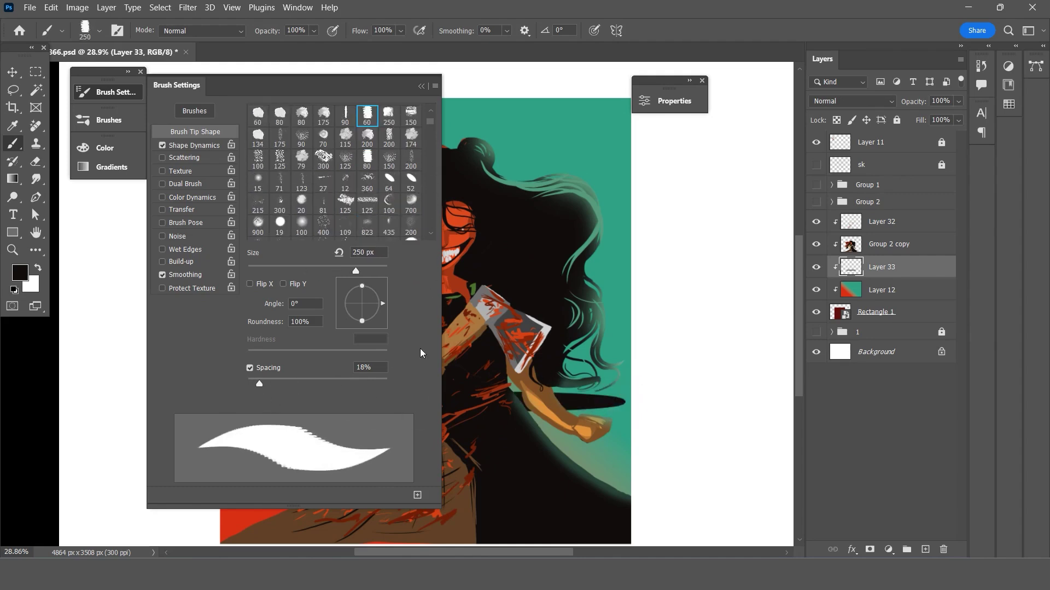
left_click_drag(432, 129, 431, 138)
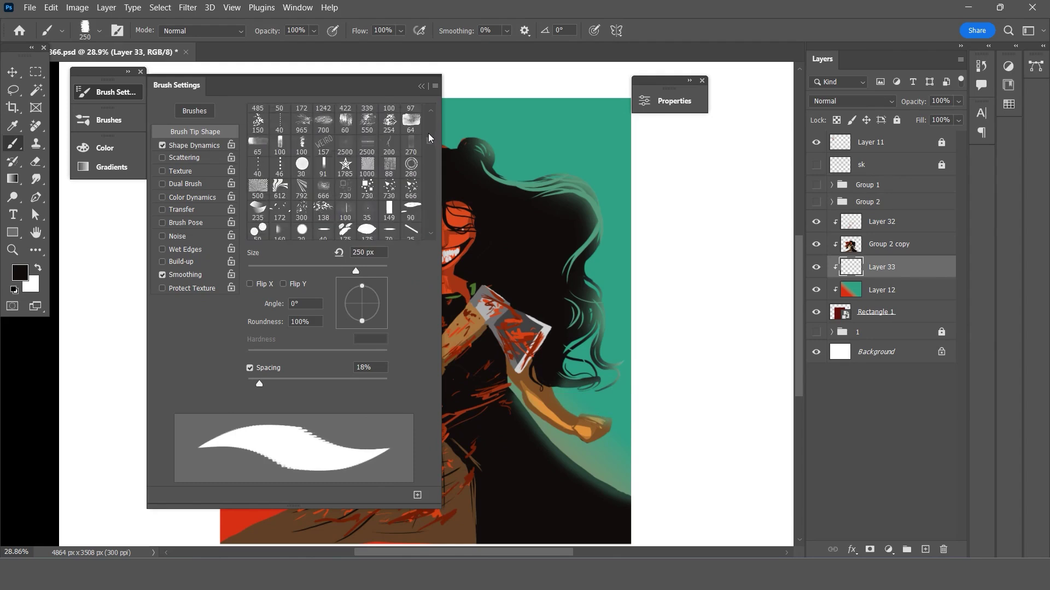
Try the 500 px fan brush tip at 3100 px and undo its radial stripe stamp.
left_click(410, 121)
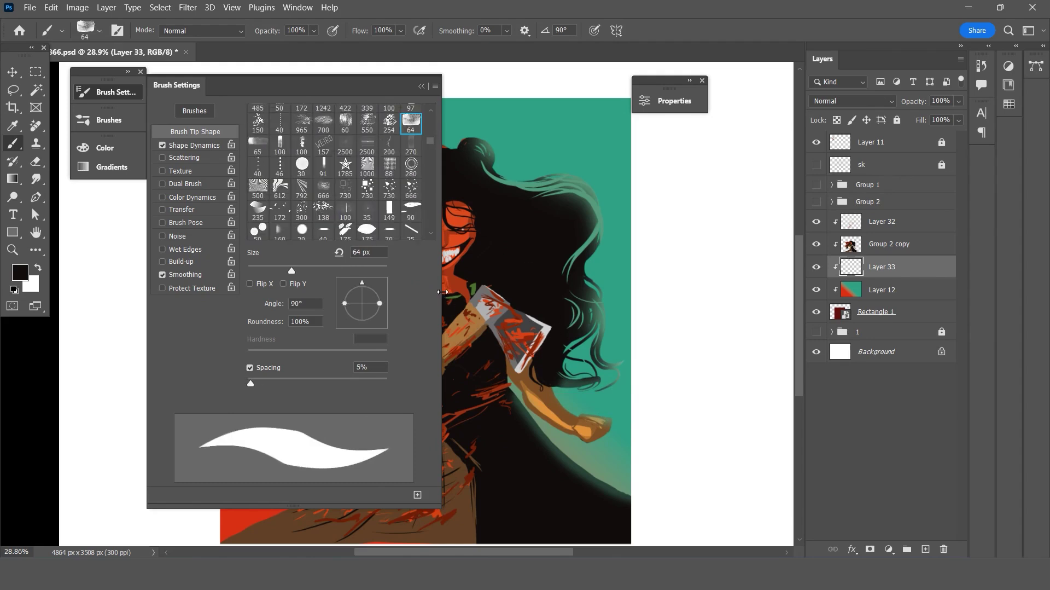
left_click(258, 187)
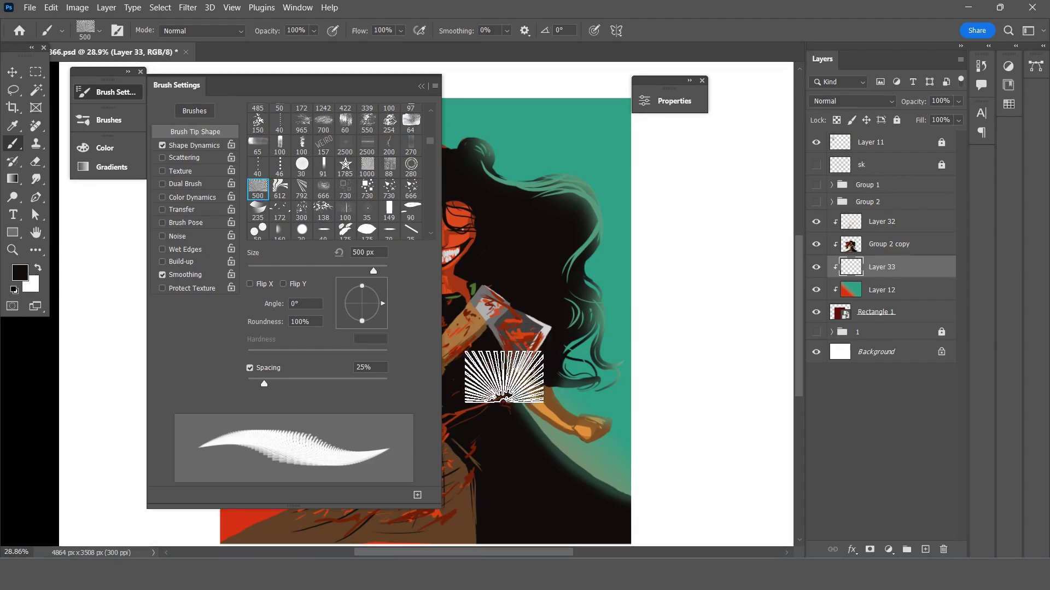
left_click(421, 86)
key("bracketright")
key("bracketright")
key("bracketright")
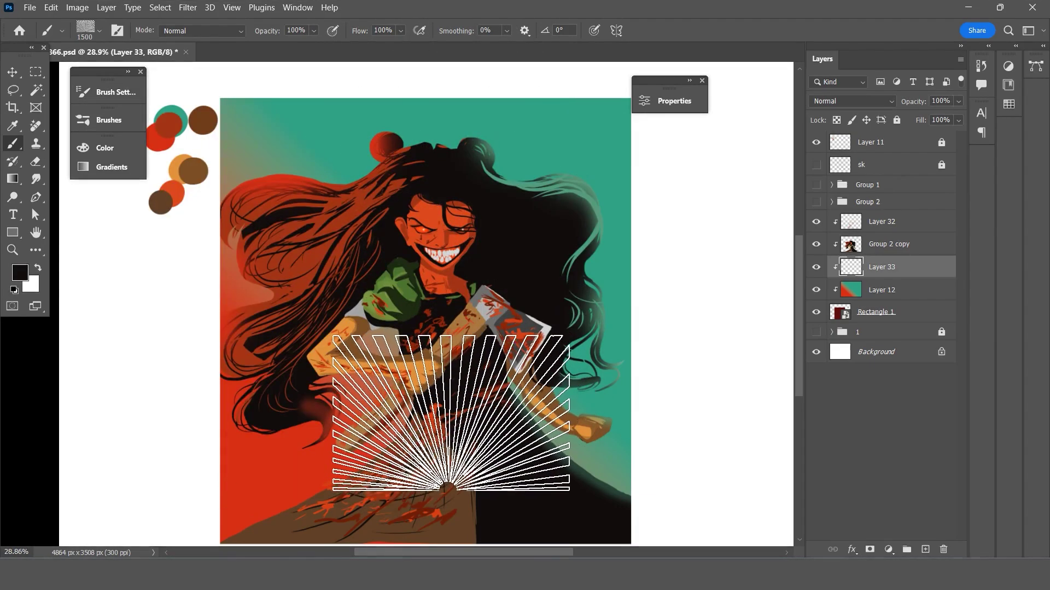
key("bracketright")
key("bracketright")
key("bracketright")
key("bracketright")
key("bracketright")
key("bracketright")
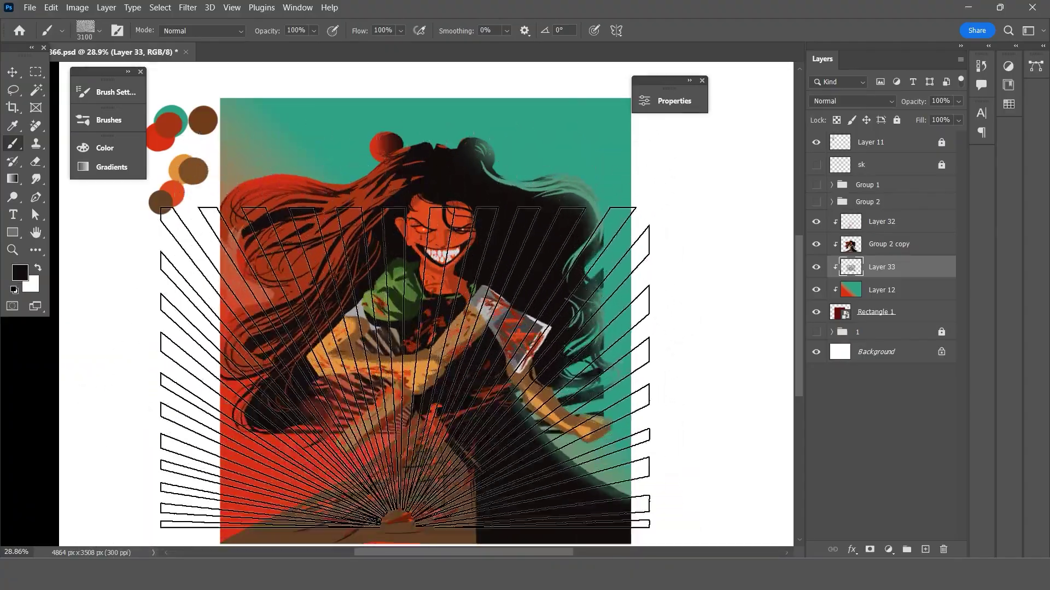
left_click(394, 465)
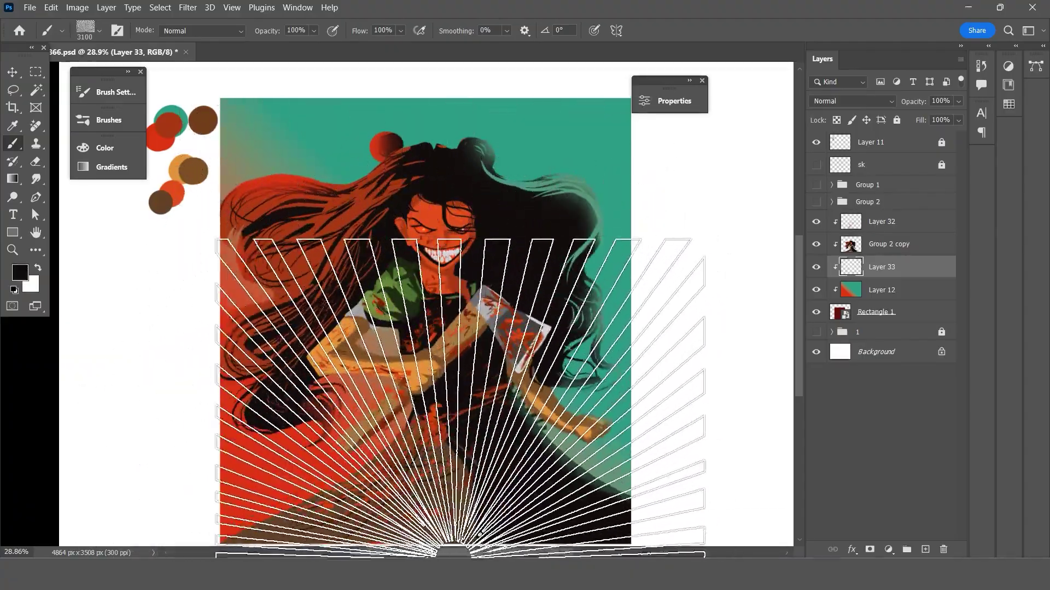
key("ctrl+z")
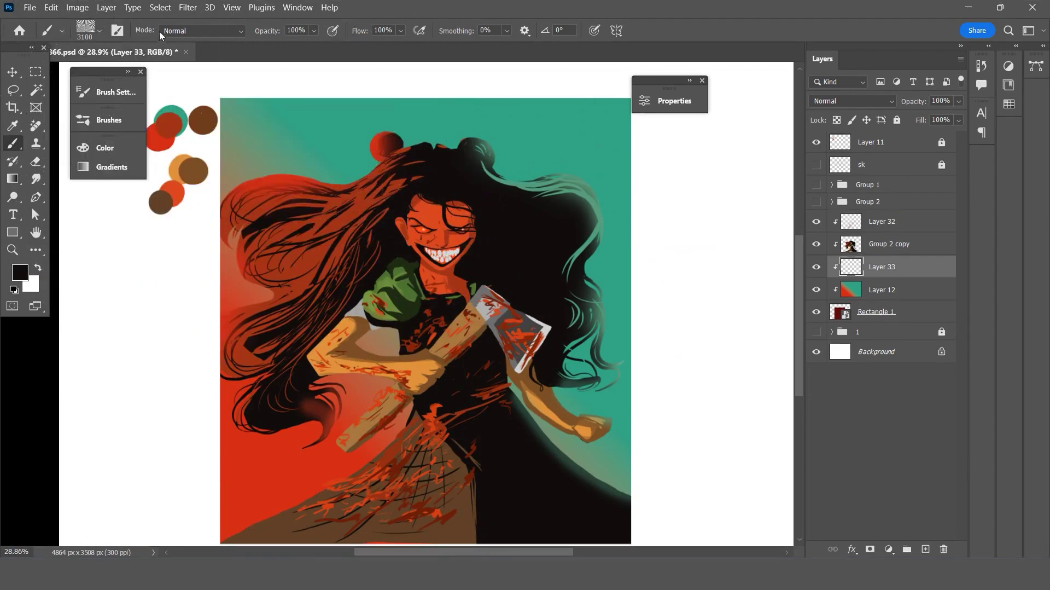
Test the 64 px brush tip with an undone stamp, then try the 160 and 175 px tips.
left_click(117, 30)
left_click(411, 121)
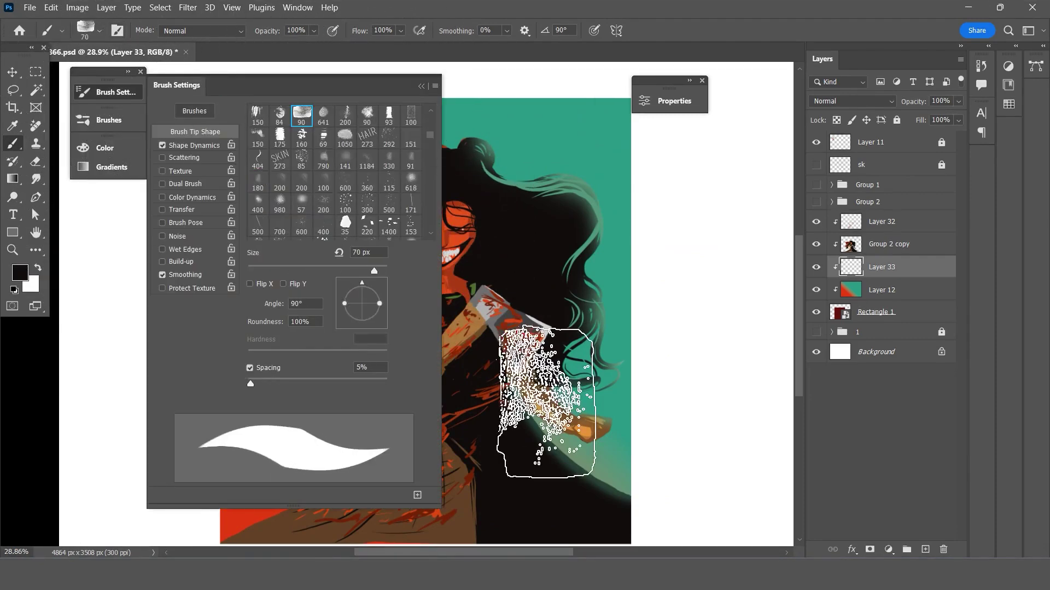
left_click(512, 383)
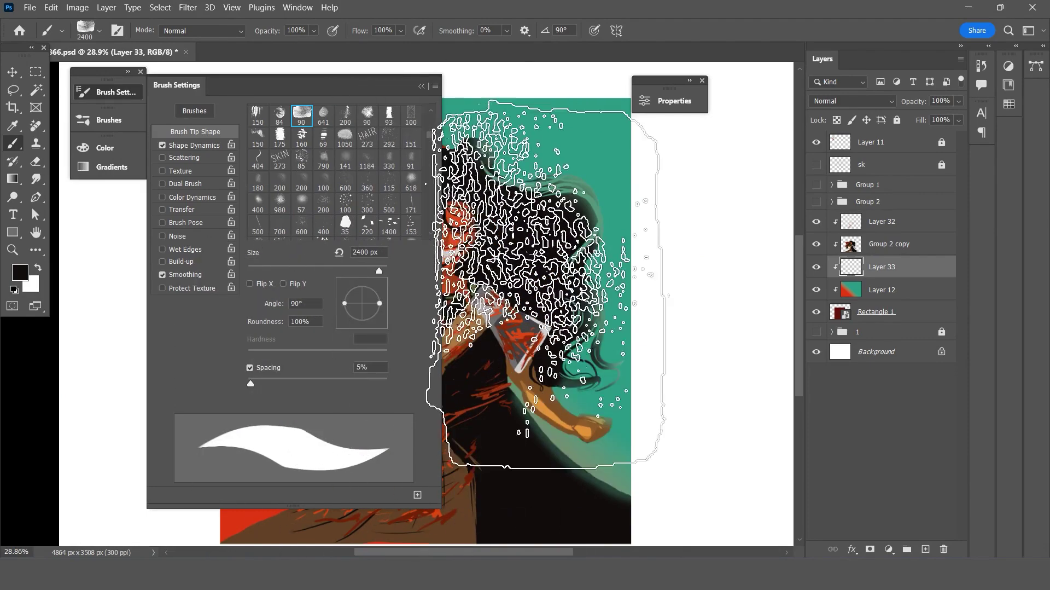
key("ctrl+z")
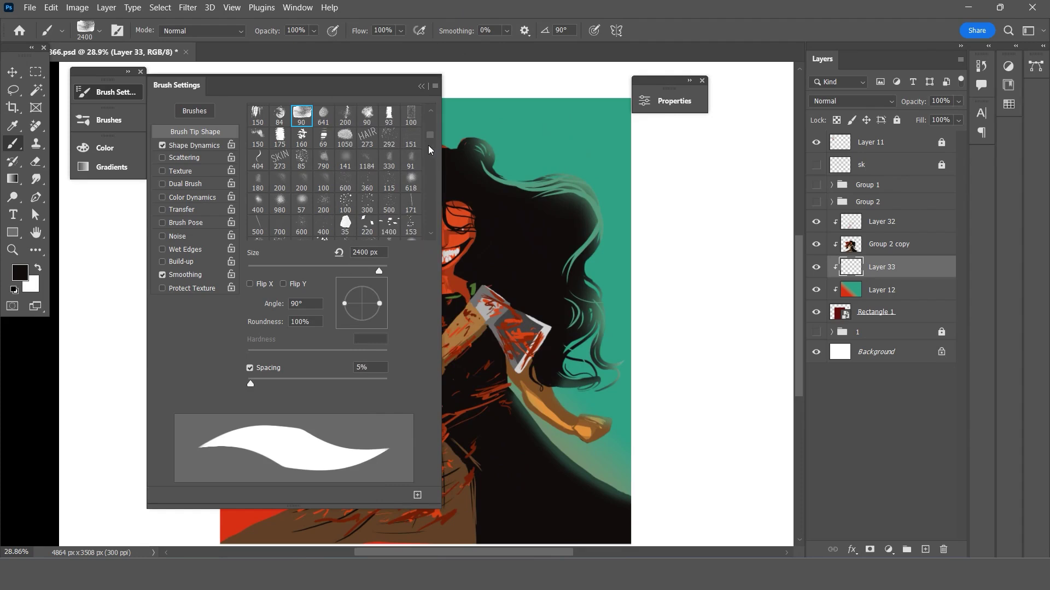
left_click(303, 139)
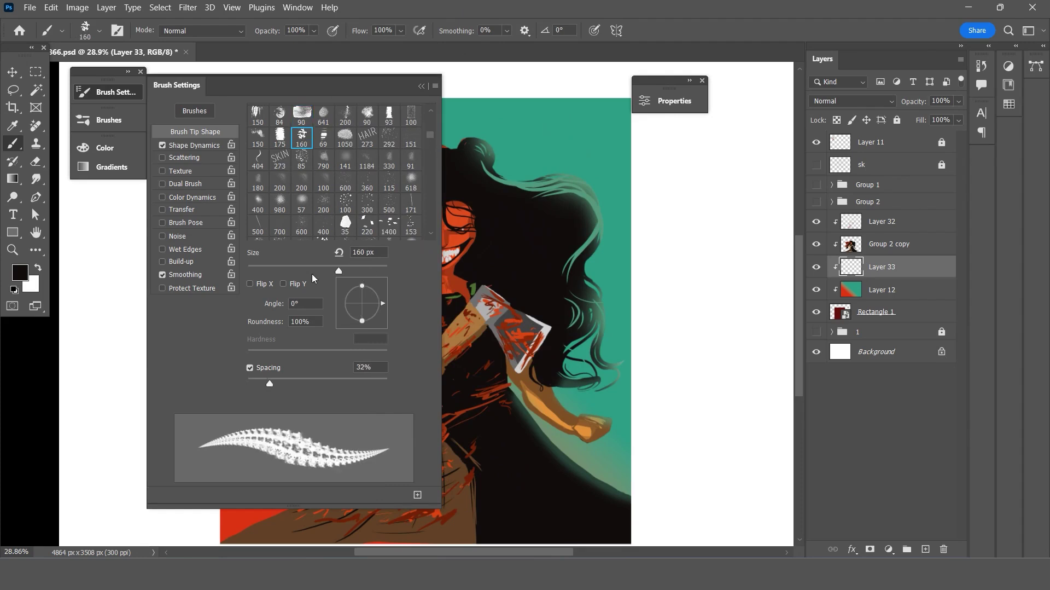
left_click(282, 136)
left_click_drag(429, 136, 424, 160)
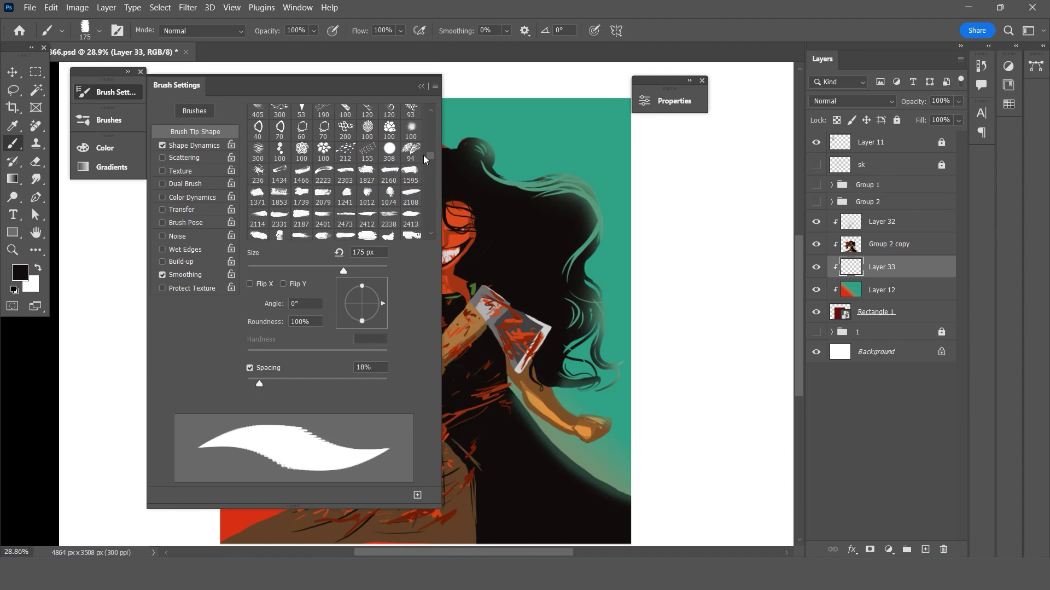
Pick the 1697 px brush tip and enlarge it to 3500 px.
scroll(425, 161, "down", 1)
scroll(371, 176, "up", 3)
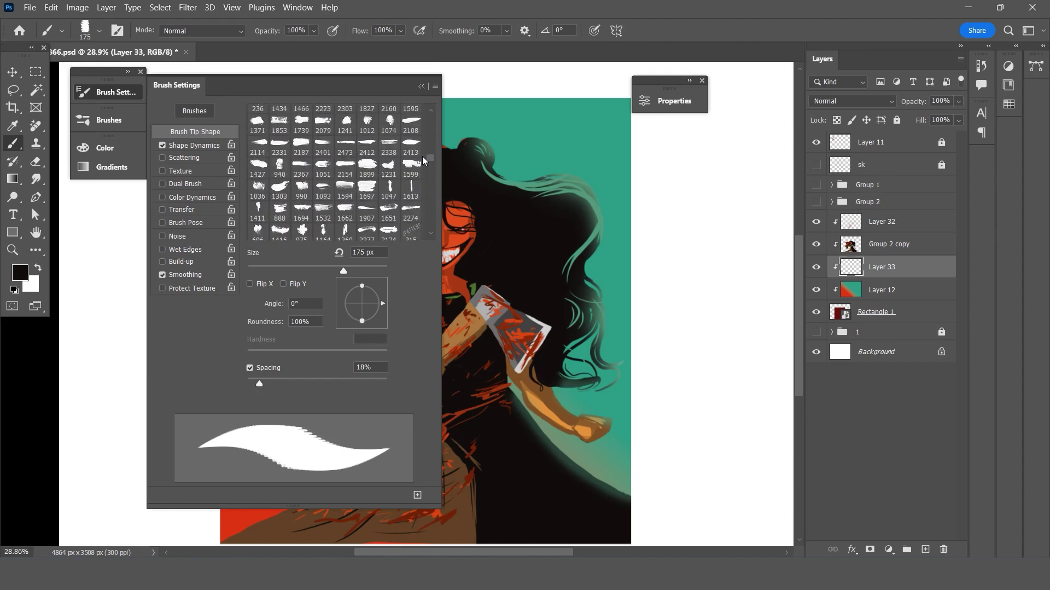
left_click(346, 205)
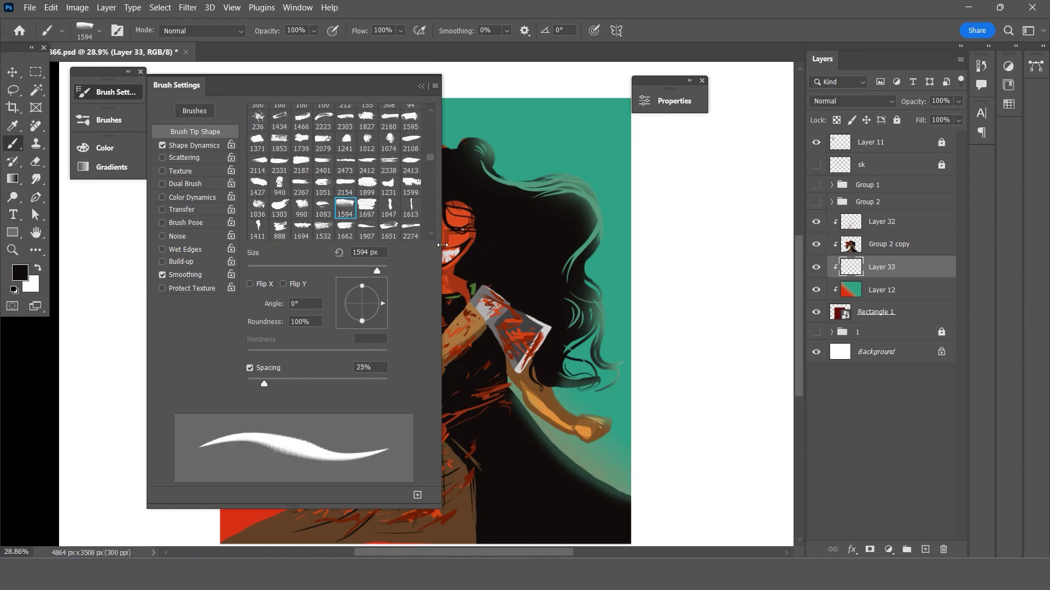
left_click(368, 217)
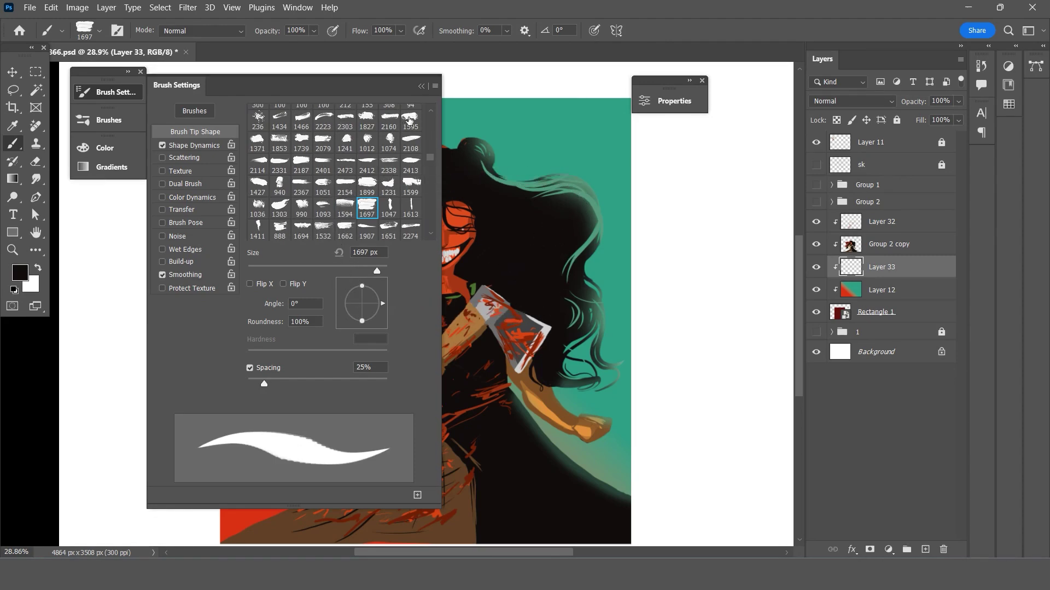
left_click(422, 87)
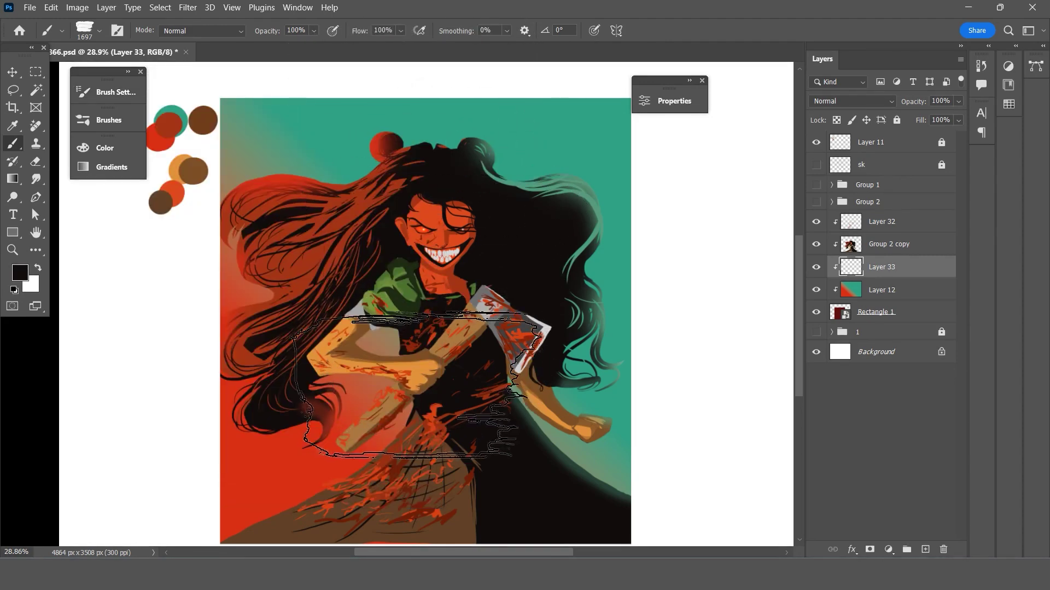
key("bracketright")
key("bracketright")
key("bracketright")
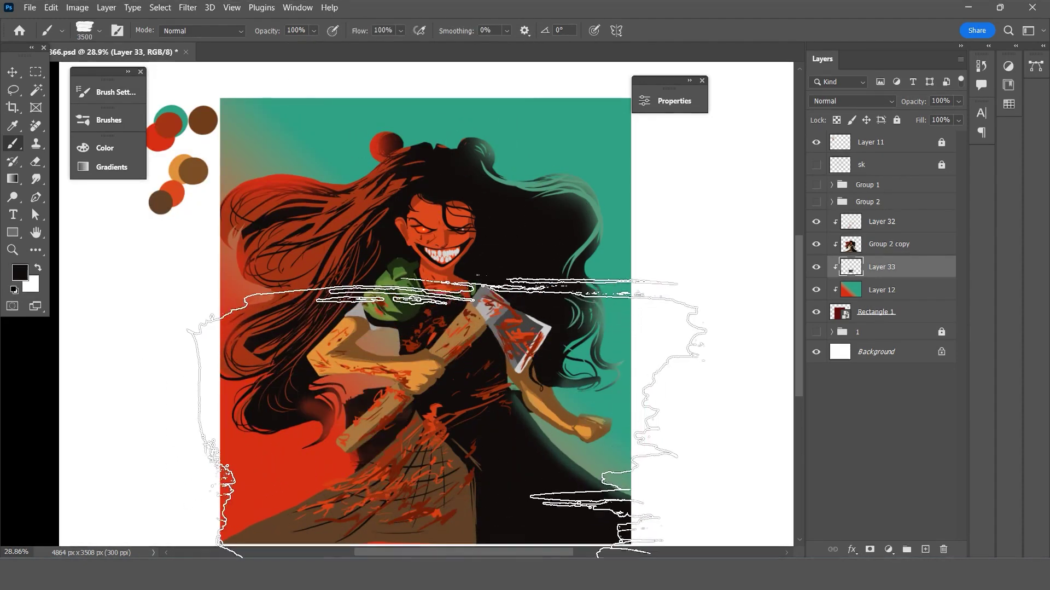
key("bracketright")
key("bracketright")
key("bracketright")
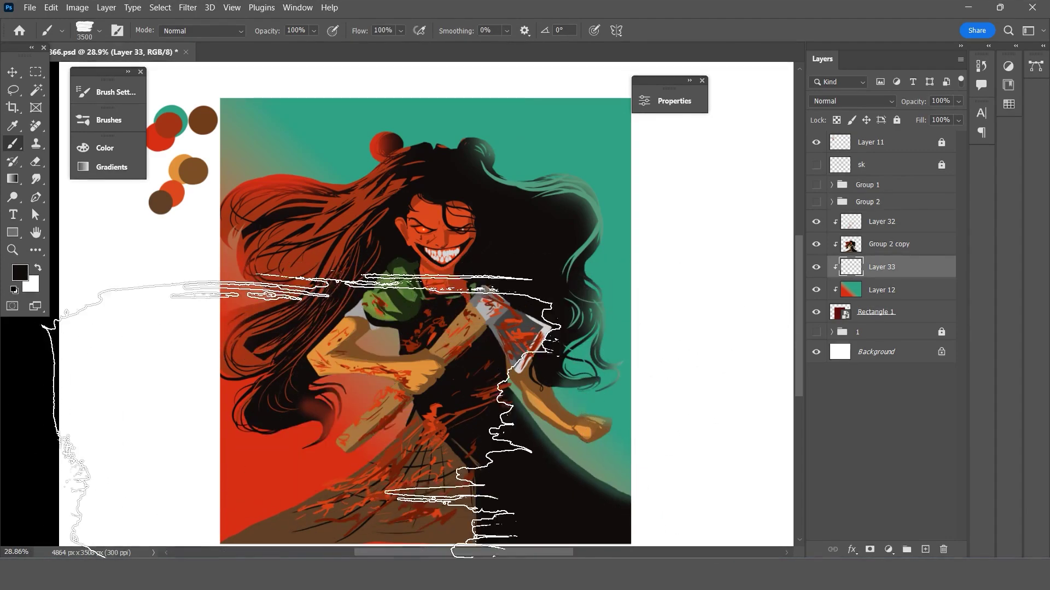
left_click(12, 71)
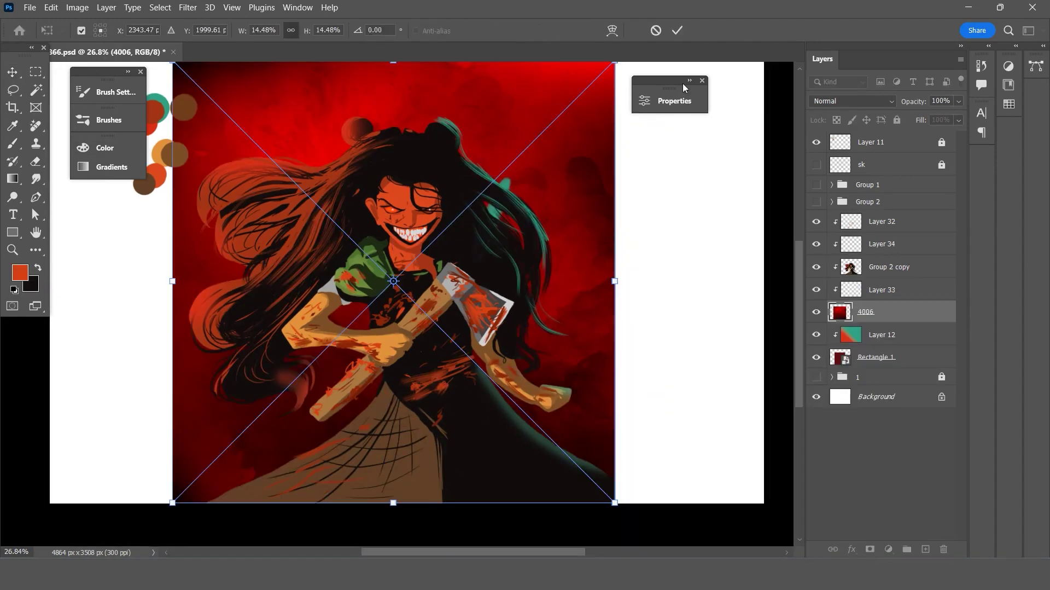
Commit the 4006 texture placement and clip it to Layer 12.
left_click(677, 31)
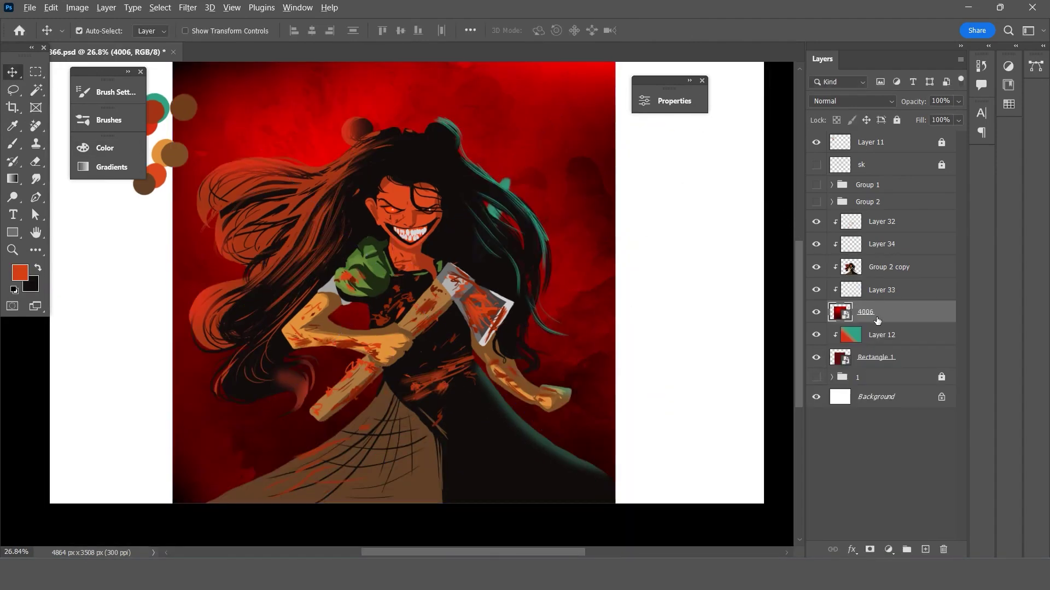
scroll(514, 348, "up", 1)
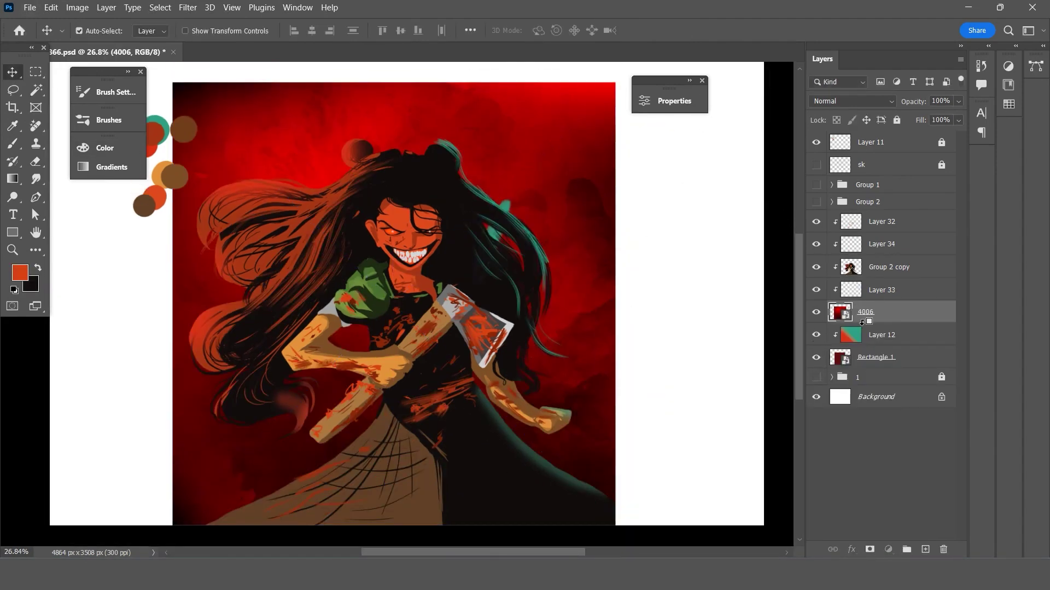
left_click(863, 321, "alt")
scroll(496, 328, "up", 1)
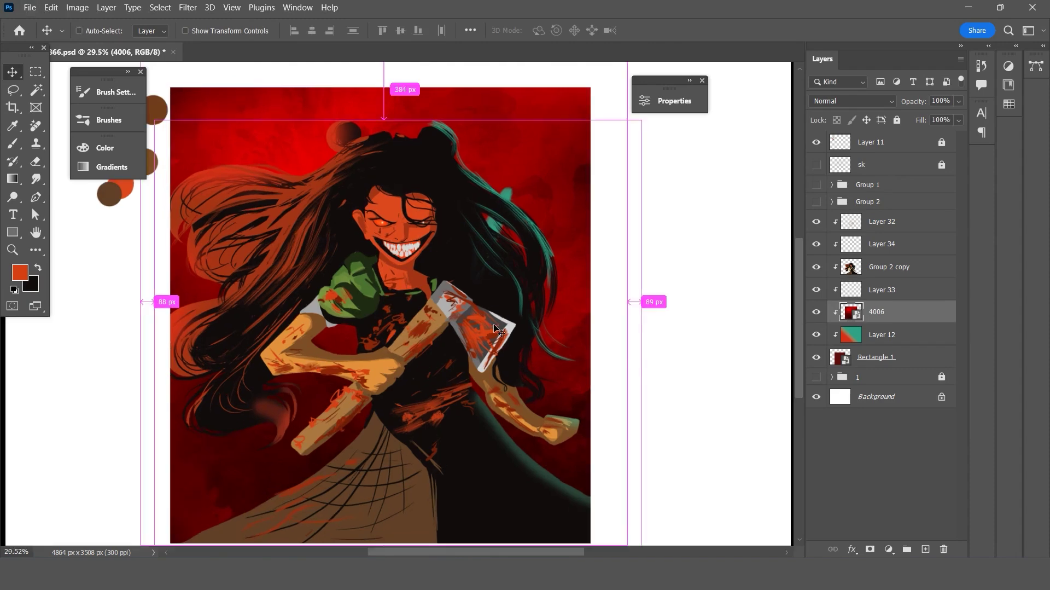
Nudge the 4006 texture slightly downward, commit, and check its blend mode.
key("ctrl+t")
left_click_drag(402, 452, 403, 458)
scroll(519, 236, "up", 4)
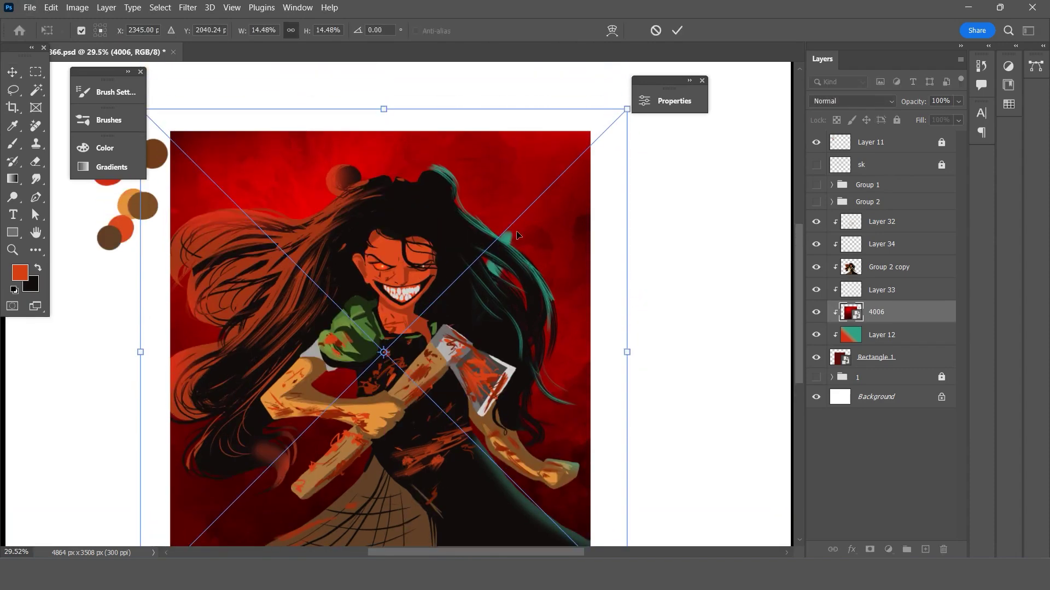
key("Return")
left_click(851, 101)
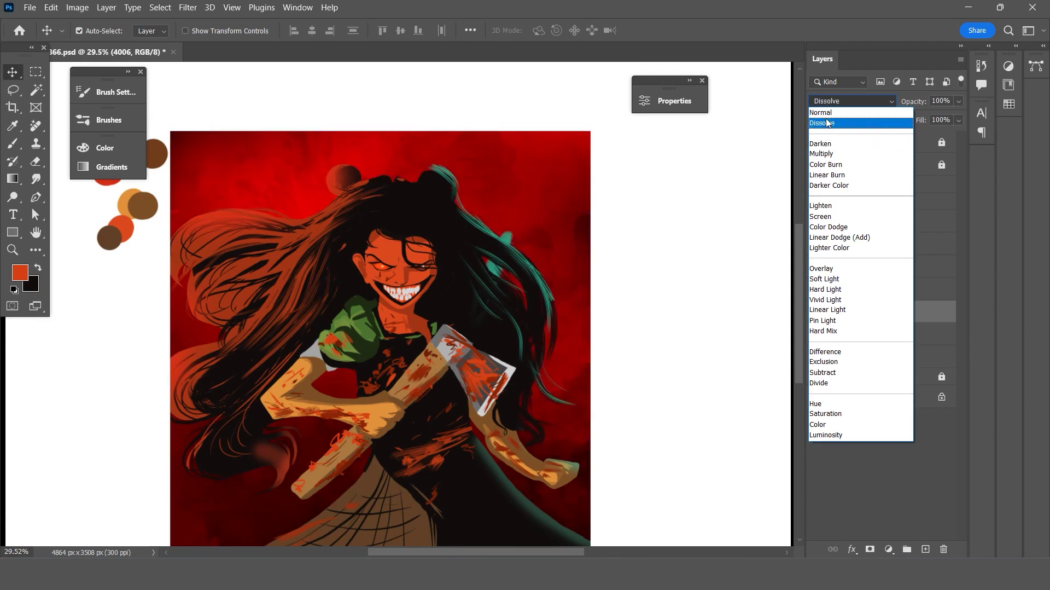
left_click(827, 122)
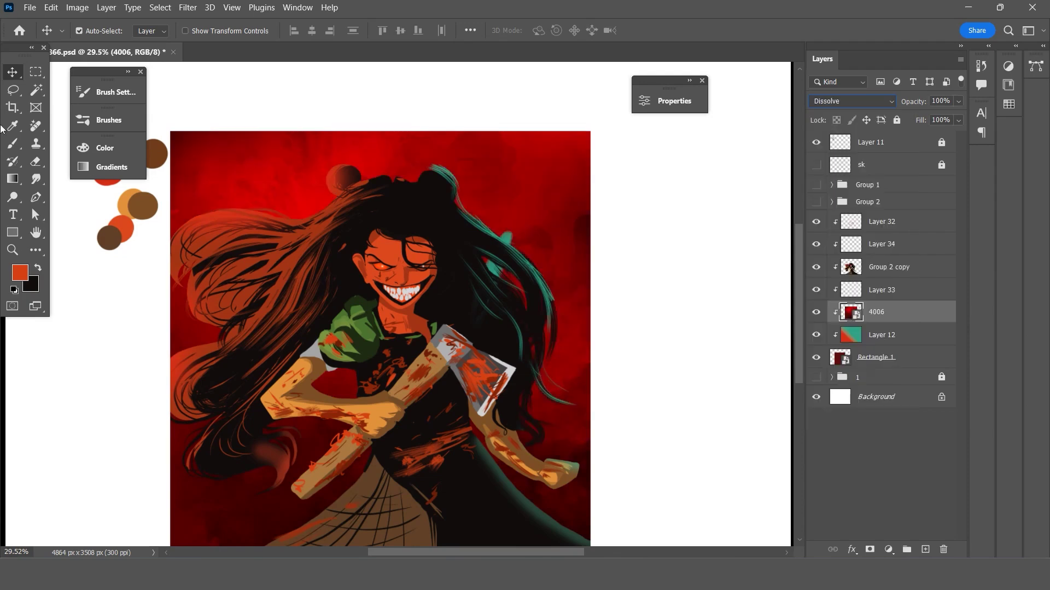
left_click(26, 88)
scroll(380, 328, "down", 1)
left_click(958, 101)
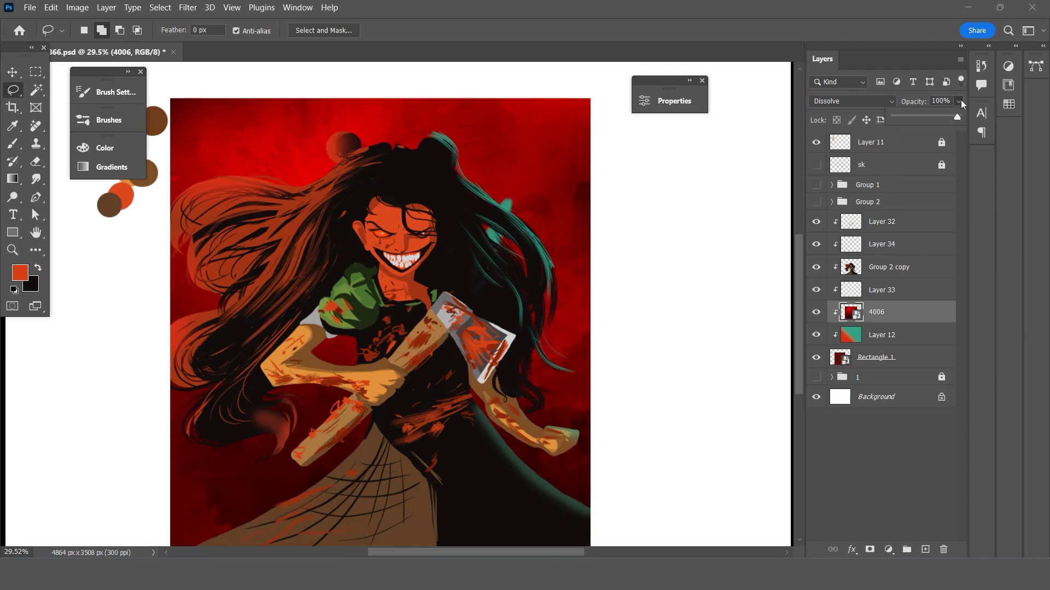
left_click(939, 115)
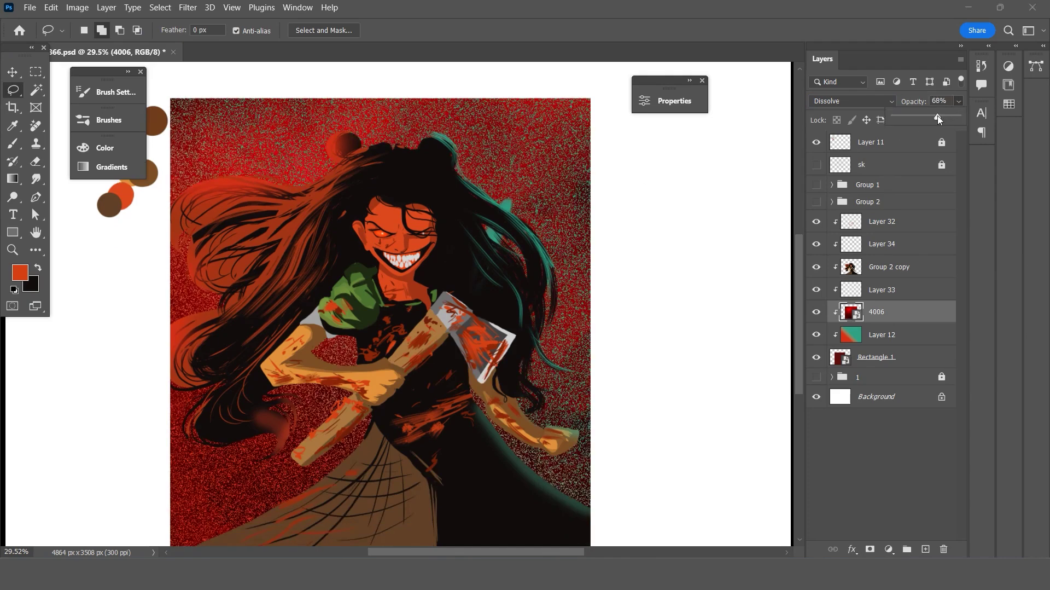
left_click_drag(939, 119, 964, 122)
scroll(659, 268, "up", 1)
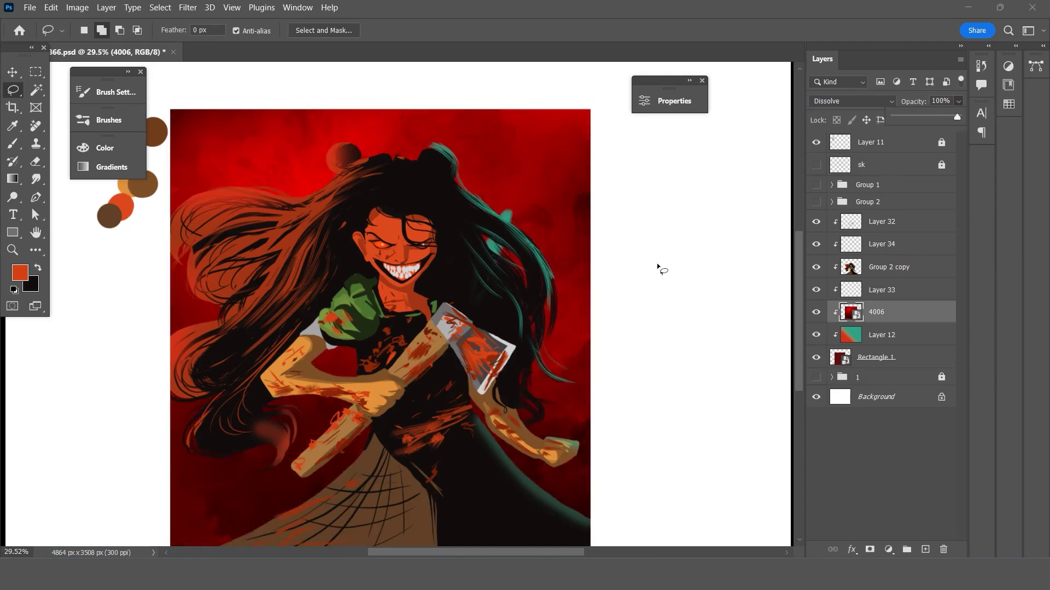
left_click(828, 104)
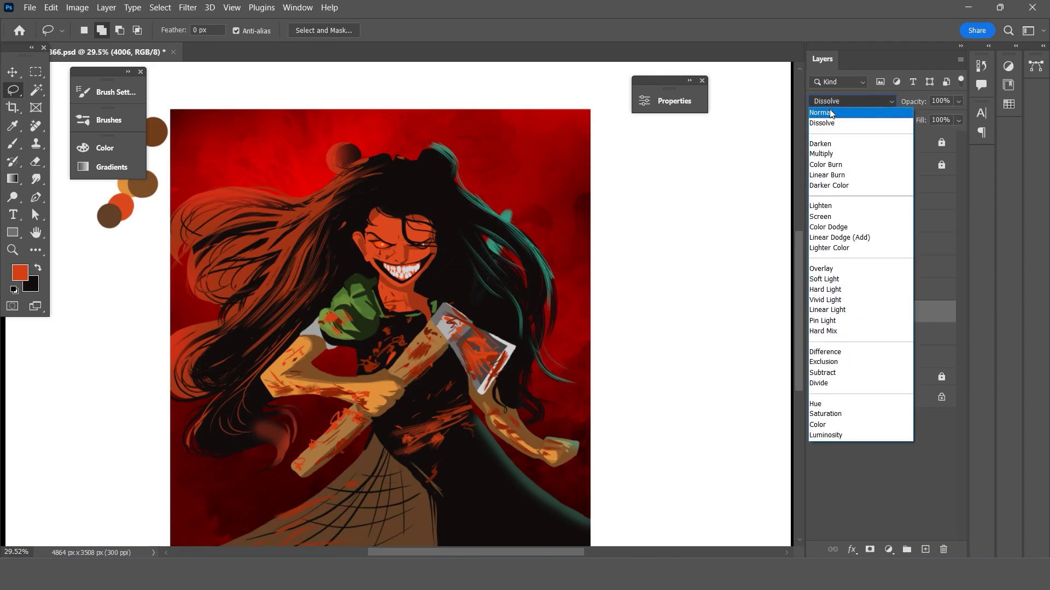
left_click(832, 114)
left_click(958, 101)
mouse_move(960, 115)
left_mouse_down()
mouse_move(937, 120)
mouse_move(957, 107)
left_mouse_up()
left_click(875, 101)
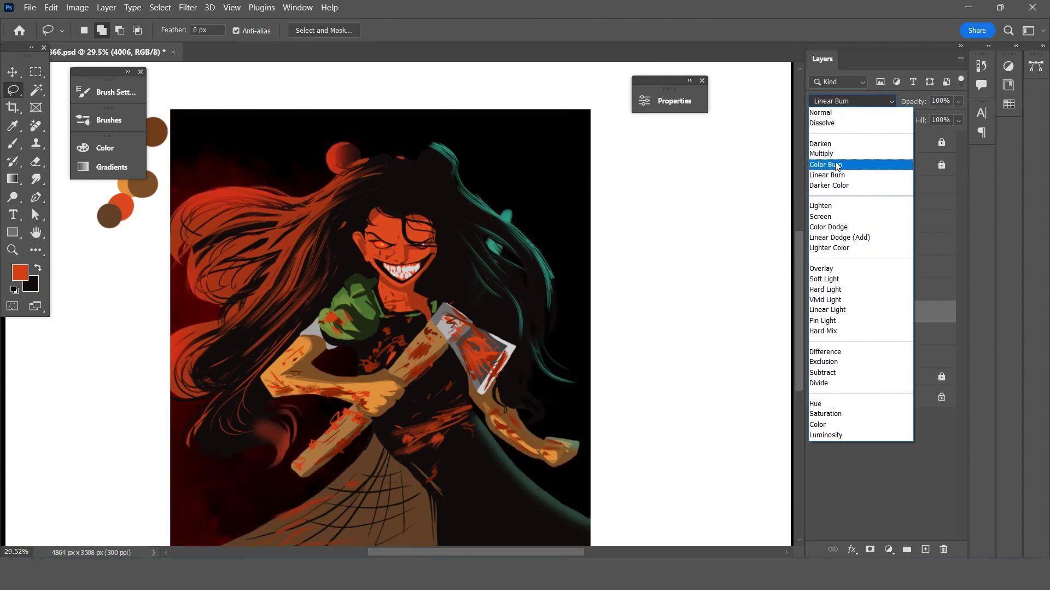
left_click(825, 114)
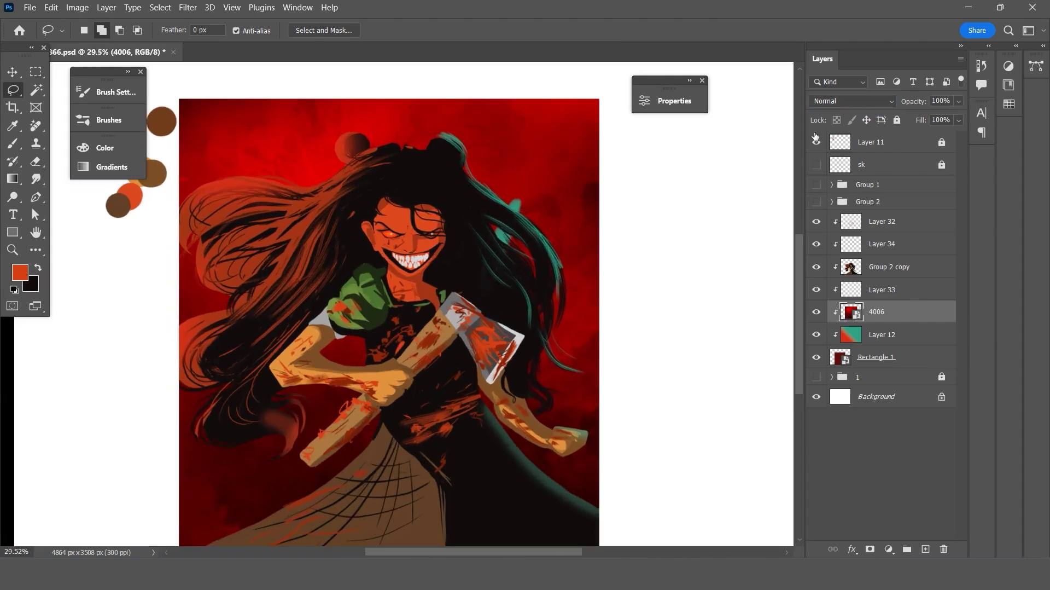
left_click(824, 102)
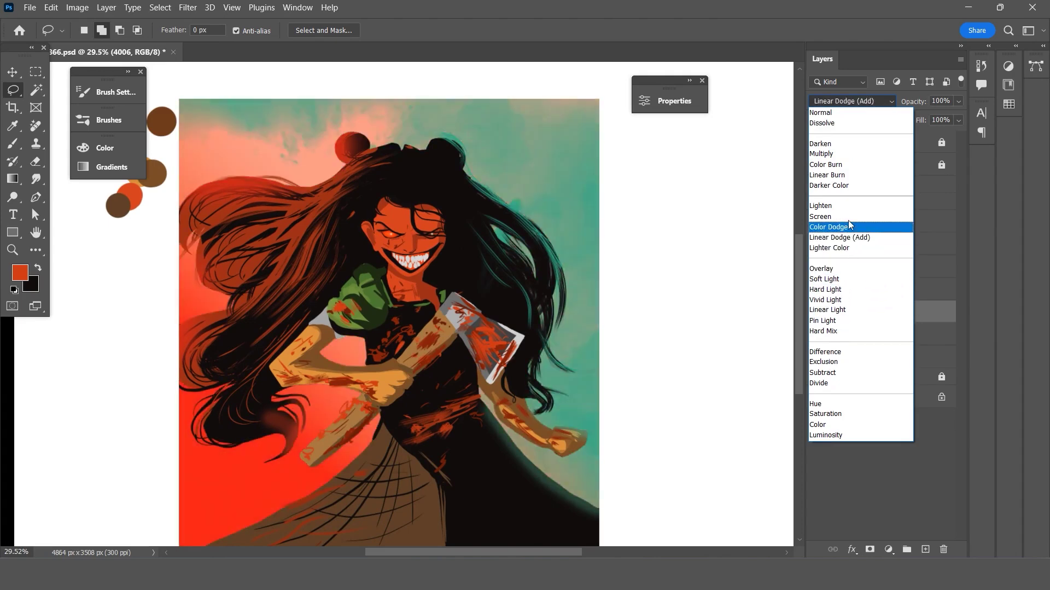
left_click(766, 225)
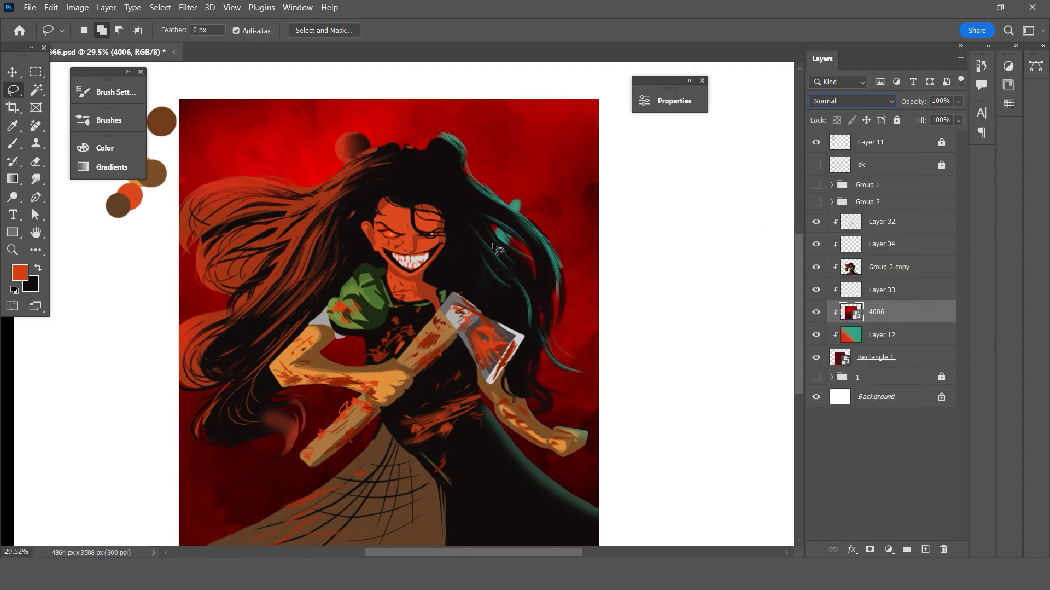
left_click(12, 71)
scroll(476, 208, "up", 1)
left_click(526, 213)
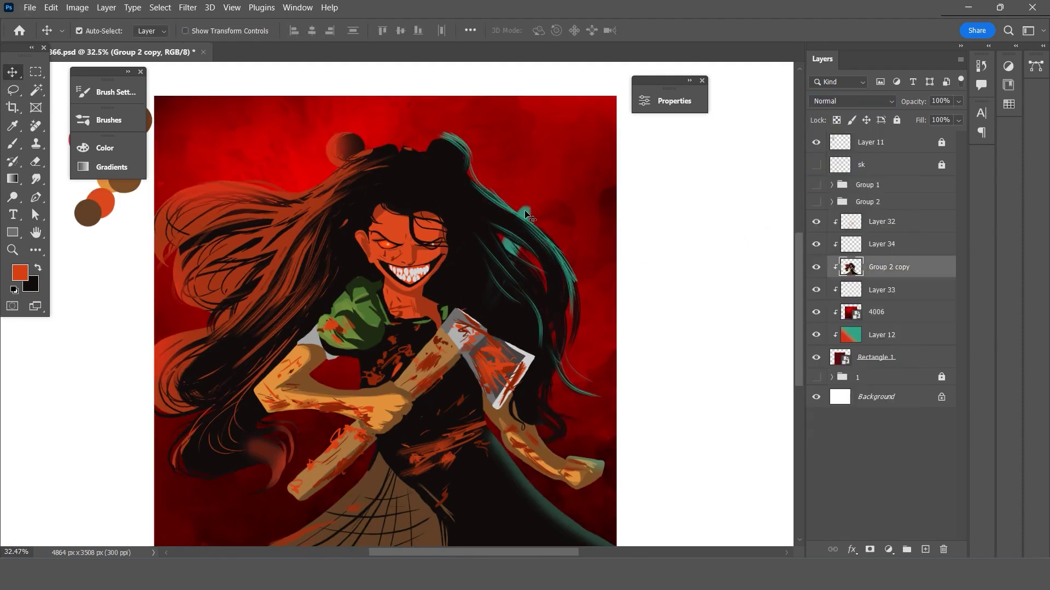
left_click(816, 266)
scroll(566, 188, "up", 1)
key("e")
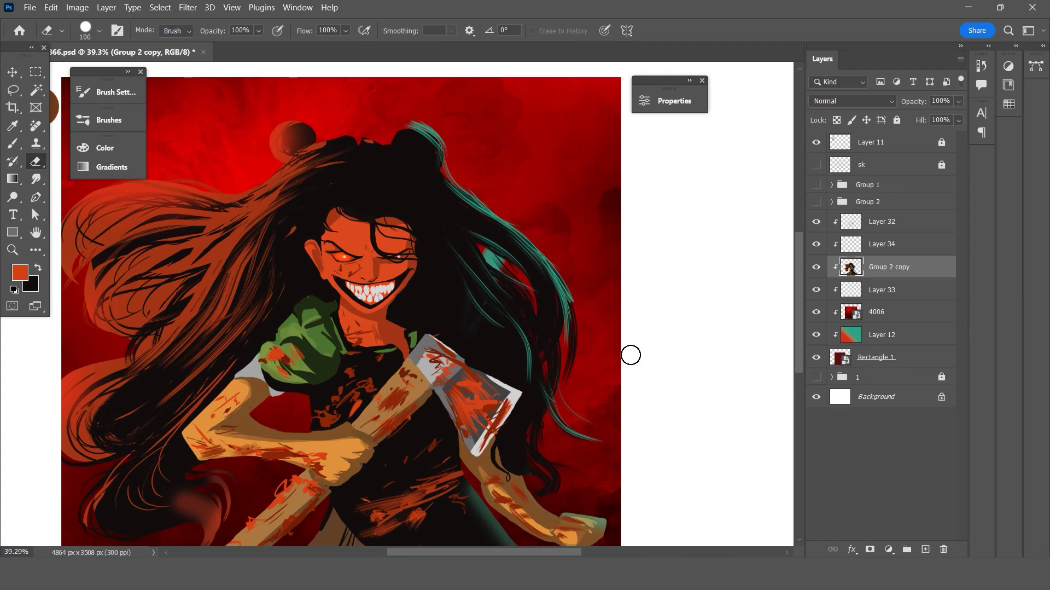
scroll(531, 280, "down", 2)
scroll(531, 280, "up", 1)
scroll(536, 280, "down", 1)
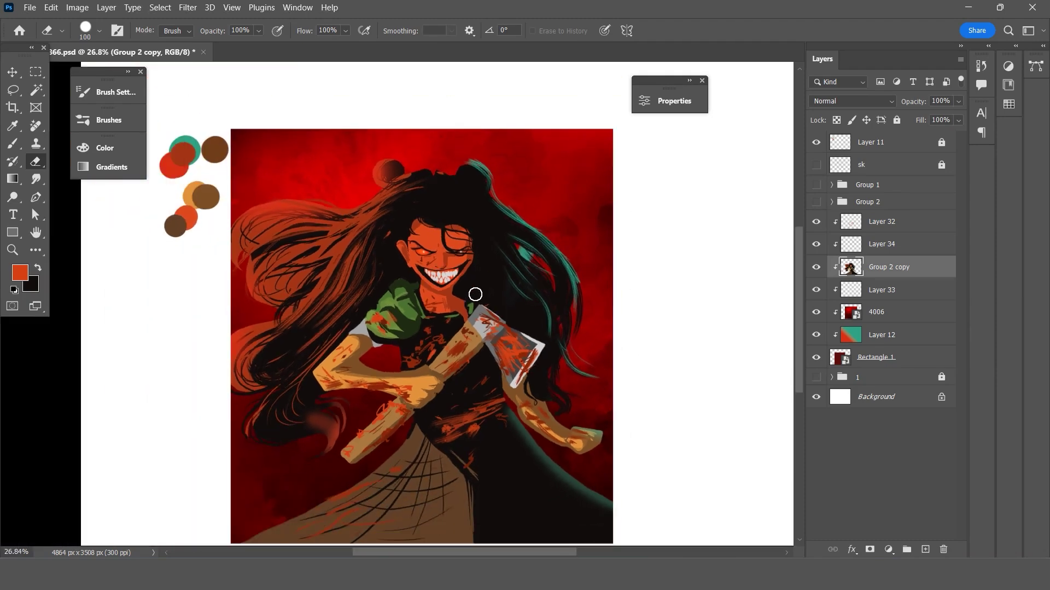
scroll(475, 293, "up", 1)
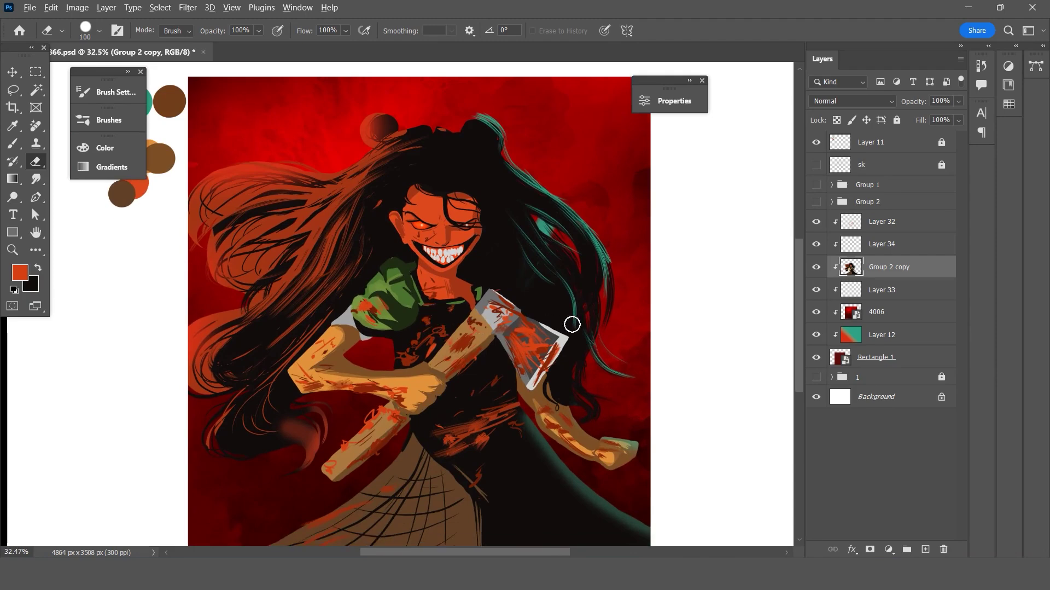
scroll(480, 300, "down", 1)
scroll(486, 297, "up", 1)
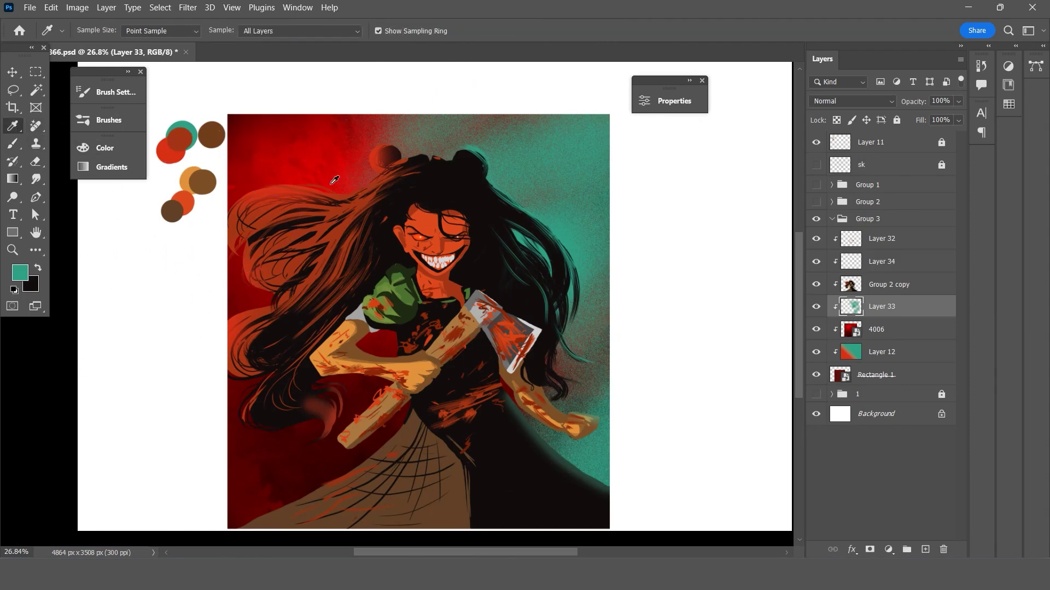
Paint sampled grainy red over the upper-left background and sampled teal near the top hair.
left_click(350, 180, "alt")
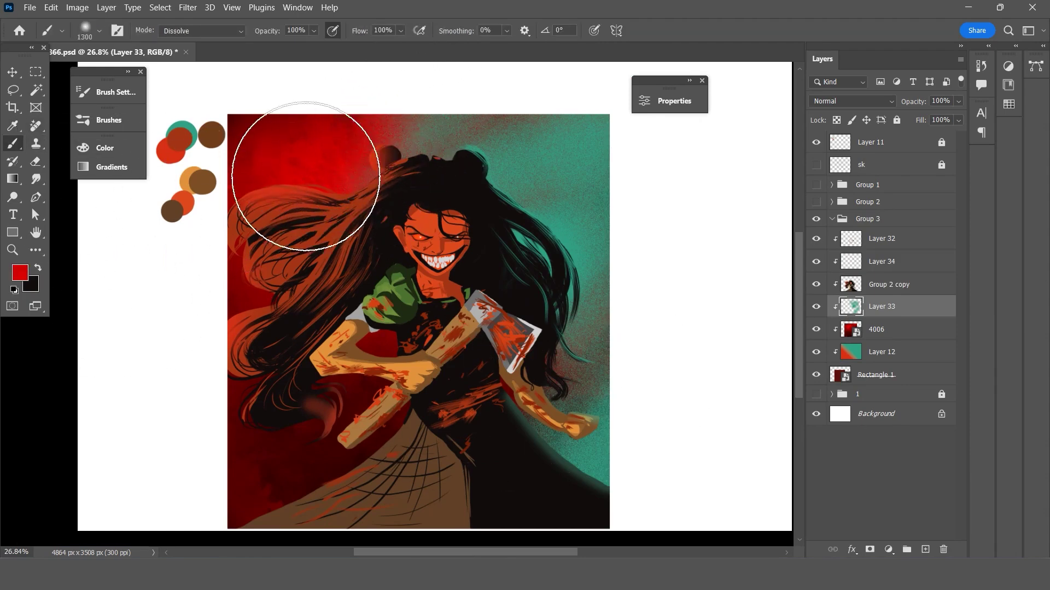
left_click_drag(469, 129, 276, 191)
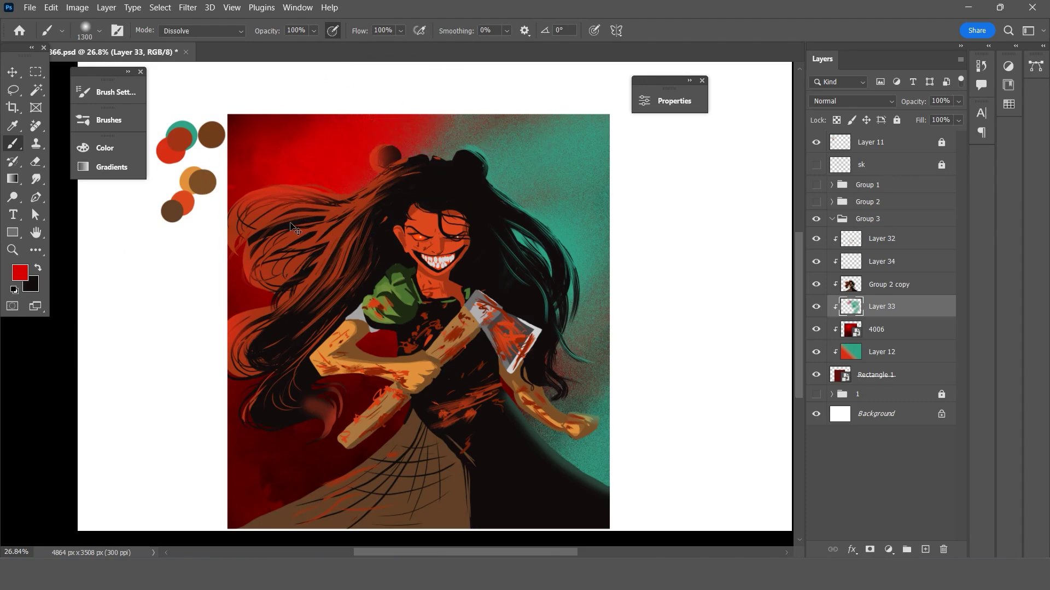
left_click(13, 125)
left_click(533, 164)
key("b")
left_click_drag(519, 136, 469, 106)
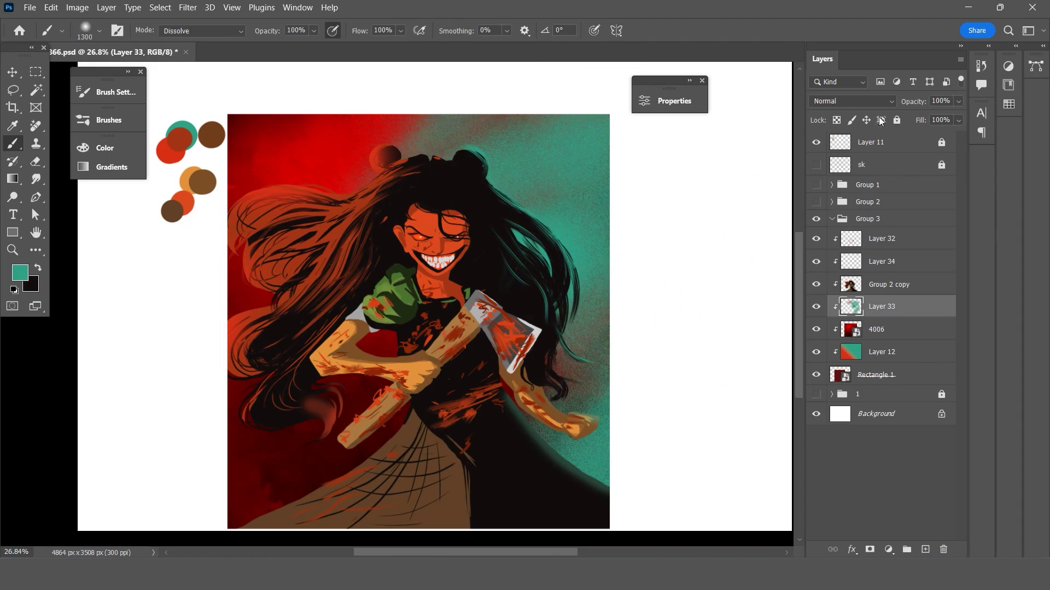
Keep Layer 33 at Normal blend mode and full 100% opacity after testing lower opacity.
left_click(853, 101)
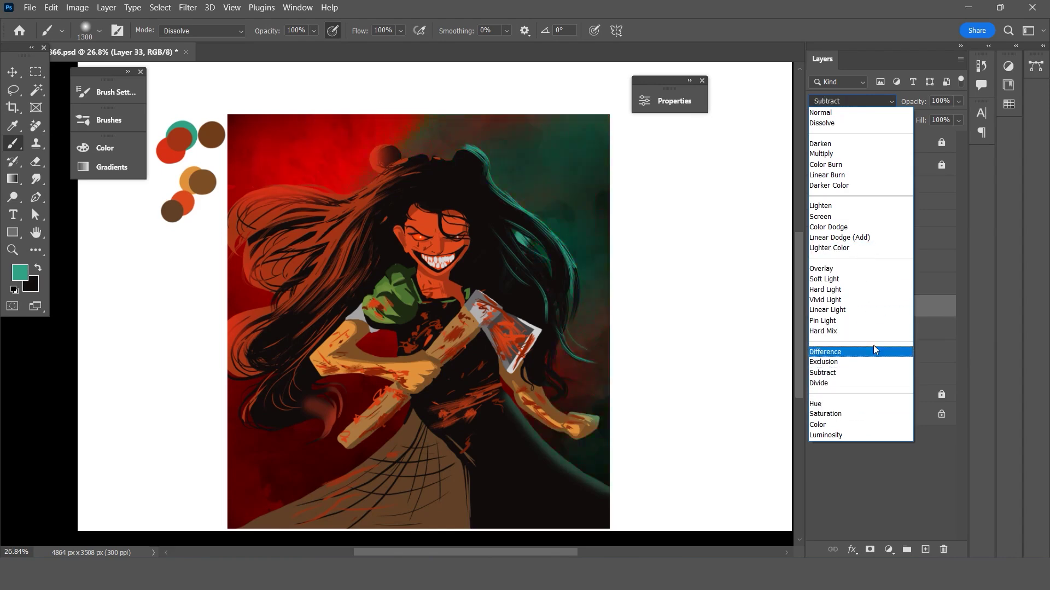
left_click(869, 113)
left_click(958, 102)
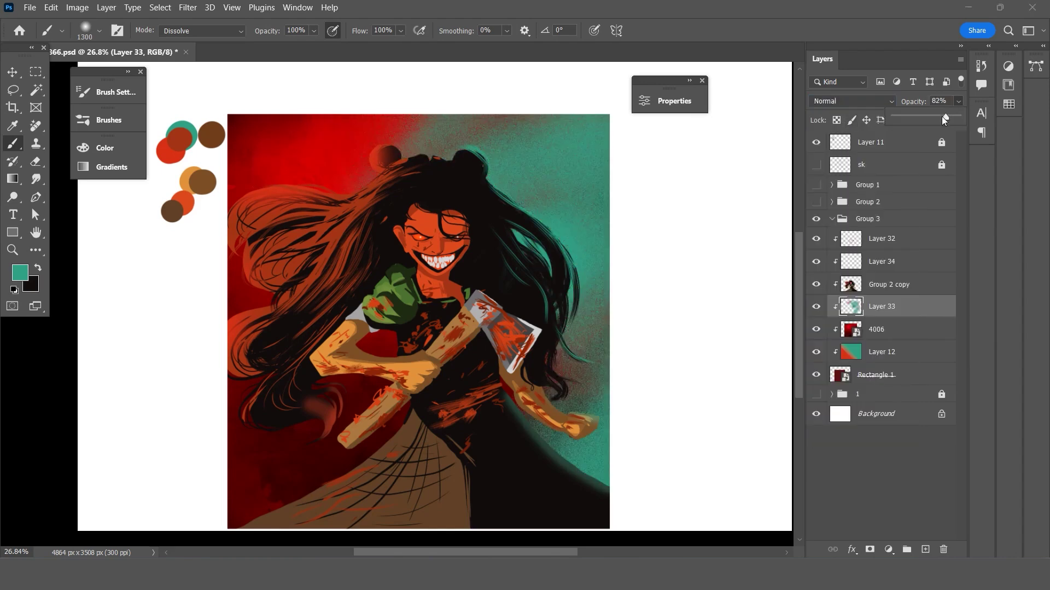
mouse_move(960, 117)
left_mouse_down()
mouse_move(939, 121)
mouse_move(957, 121)
left_mouse_up()
left_click(680, 162)
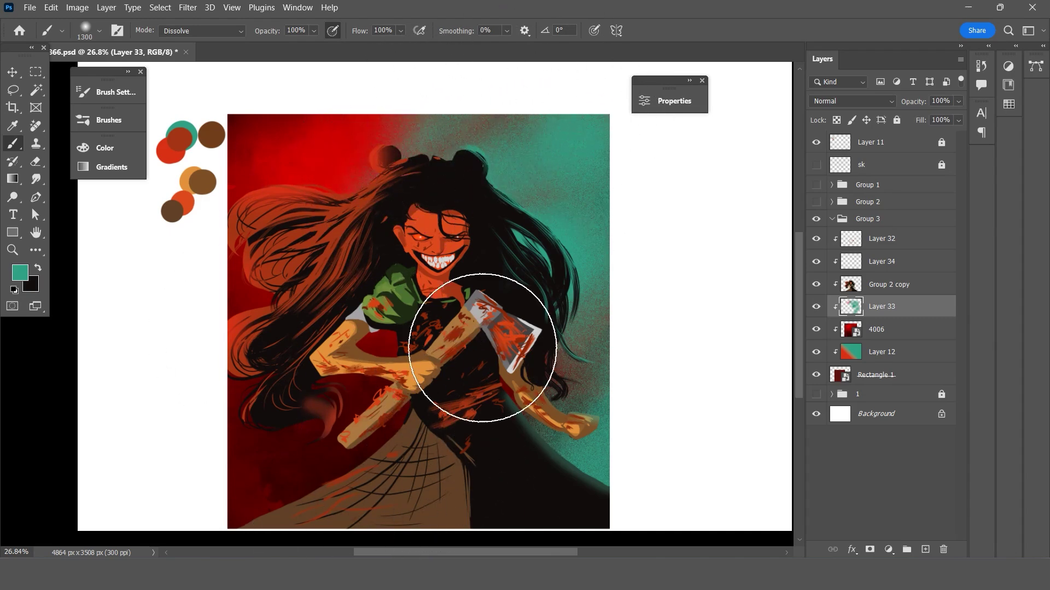
Select Group 2 copy and add an empty Layer 35 above it.
scroll(432, 356, "up", 1)
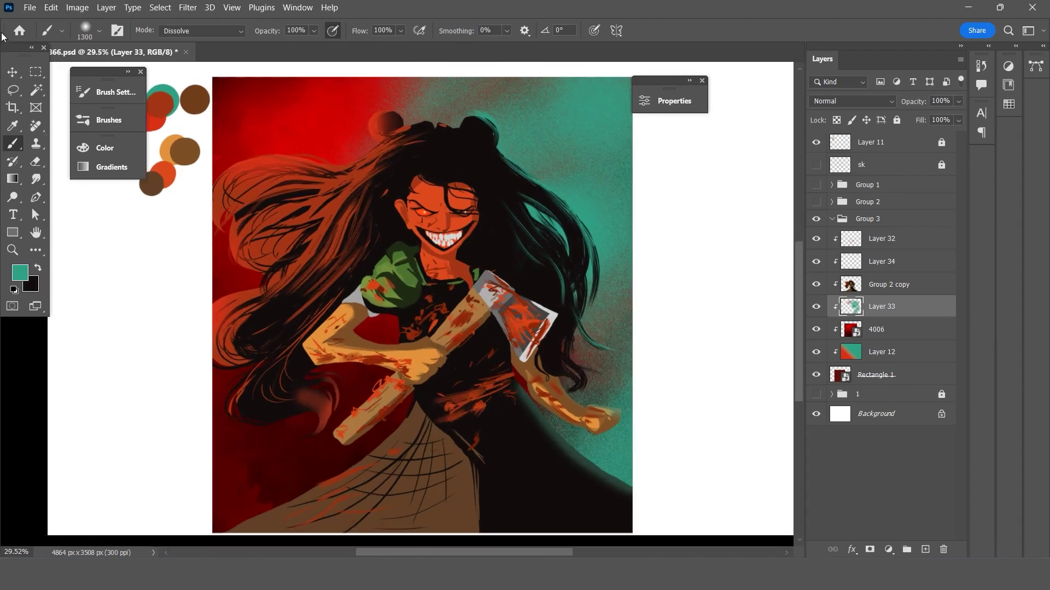
key("v")
scroll(447, 368, "up", 1)
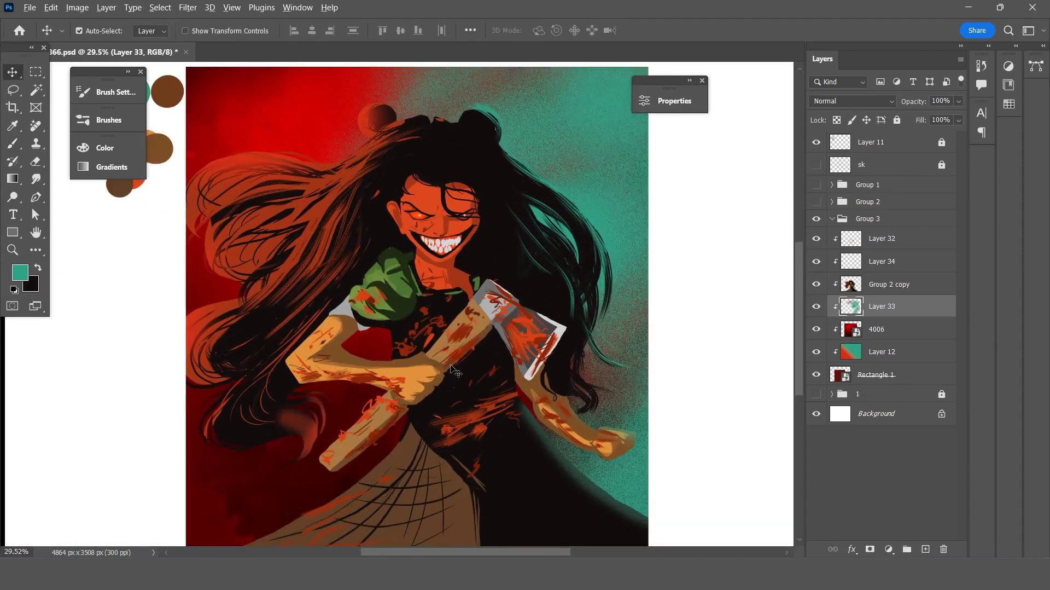
scroll(447, 368, "up", 1)
left_click(866, 289)
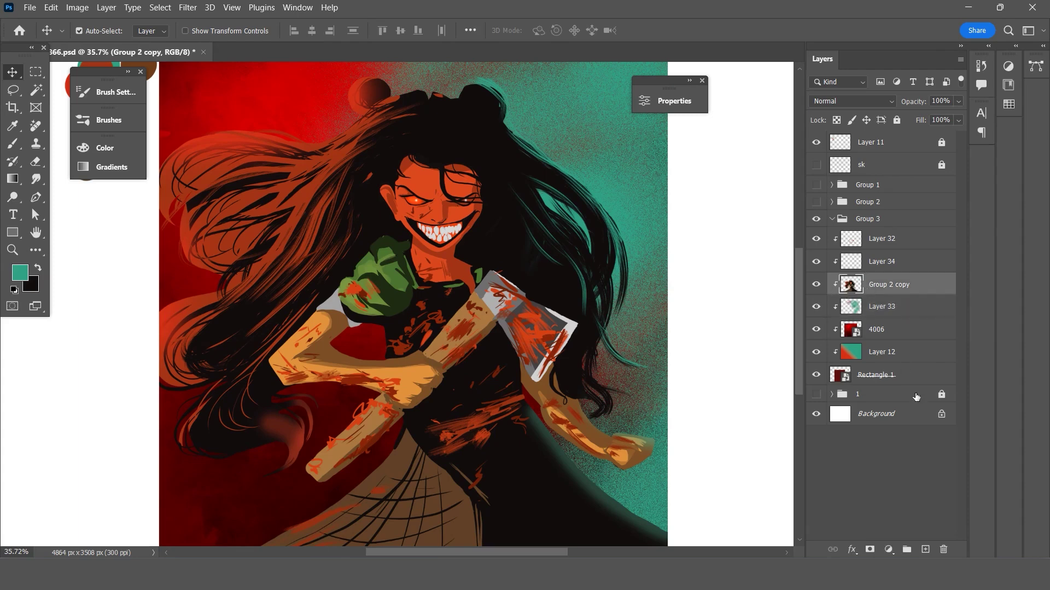
left_click(926, 549)
Switch to a 123 px hard round brush tip and open the foreground Color Picker on teal.
left_click(13, 125)
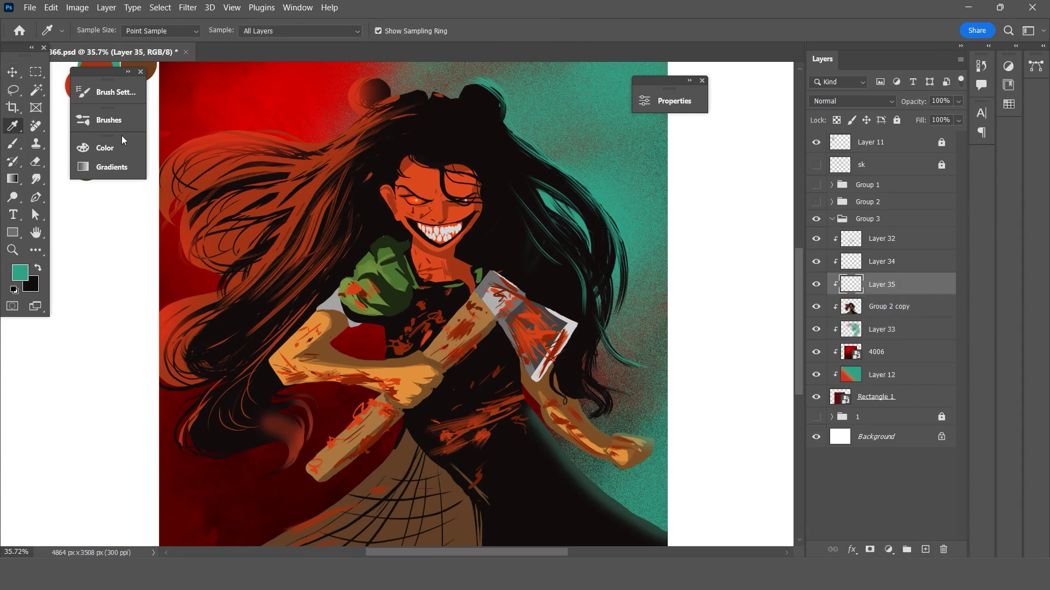
scroll(190, 82, "up", 1)
key("b")
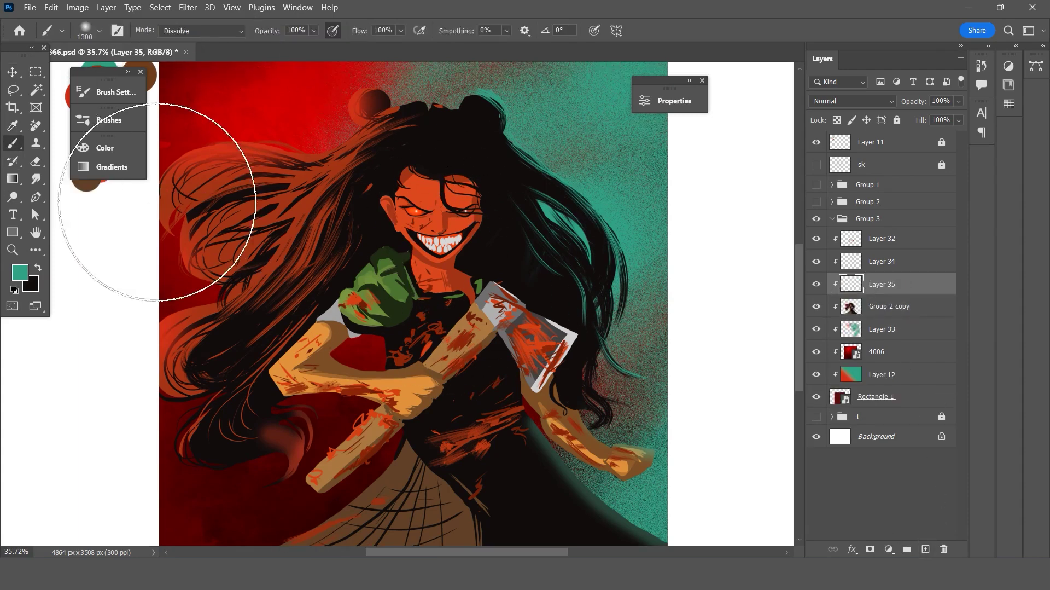
scroll(377, 125, "down", 1)
scroll(446, 246, "up", 1)
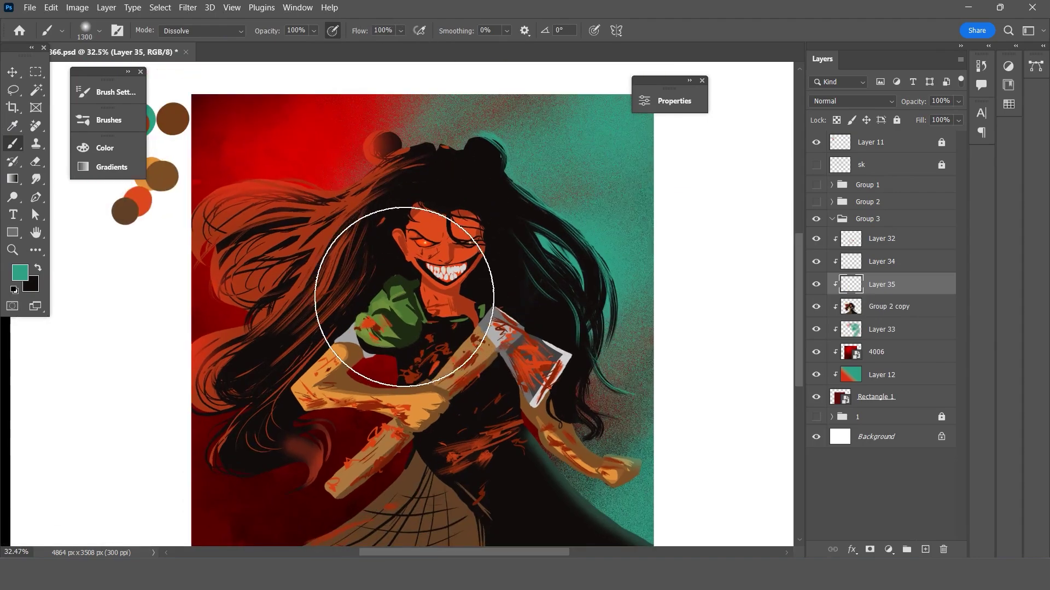
scroll(404, 310, "up", 1)
left_click(118, 31)
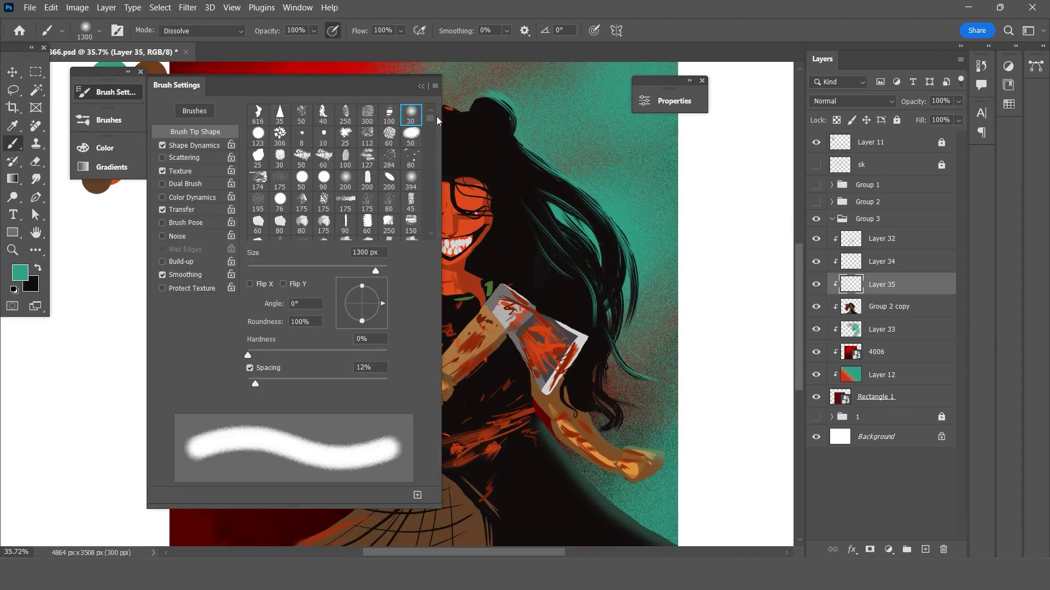
left_click(259, 134)
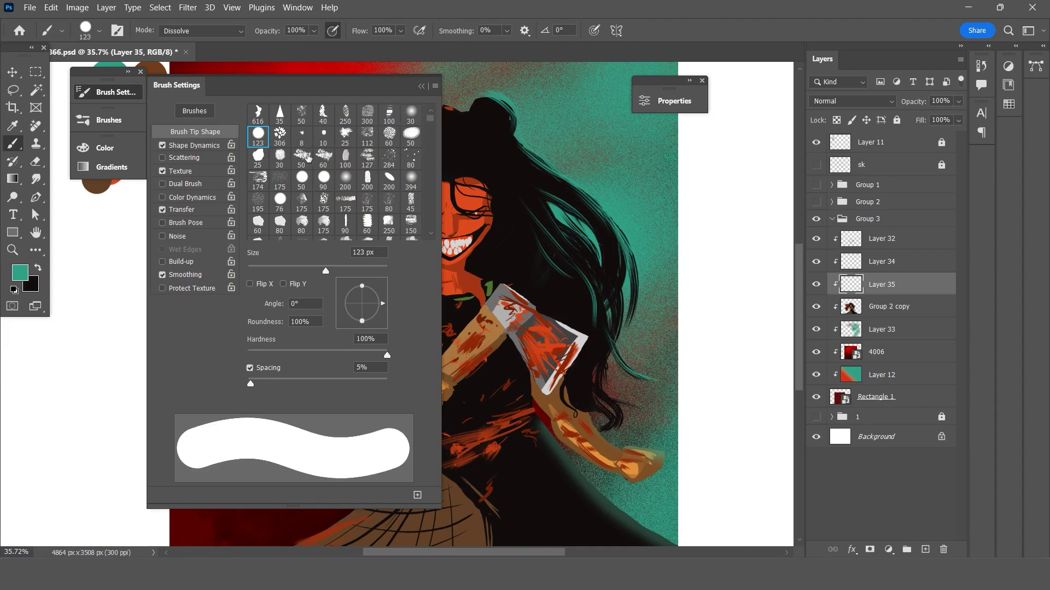
scroll(304, 182, "down", 1)
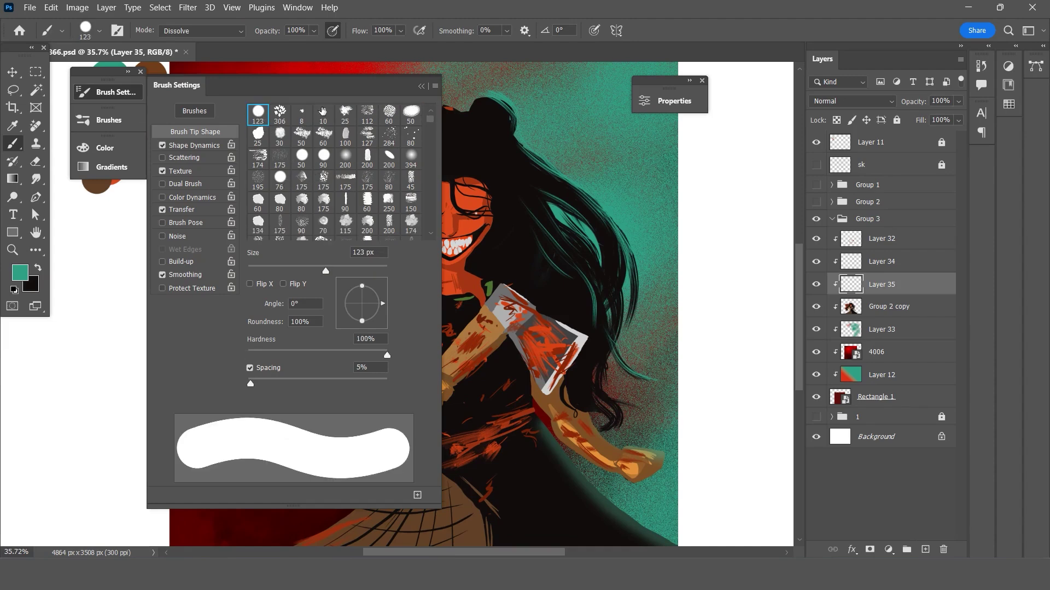
left_click(420, 88)
scroll(520, 260, "down", 1)
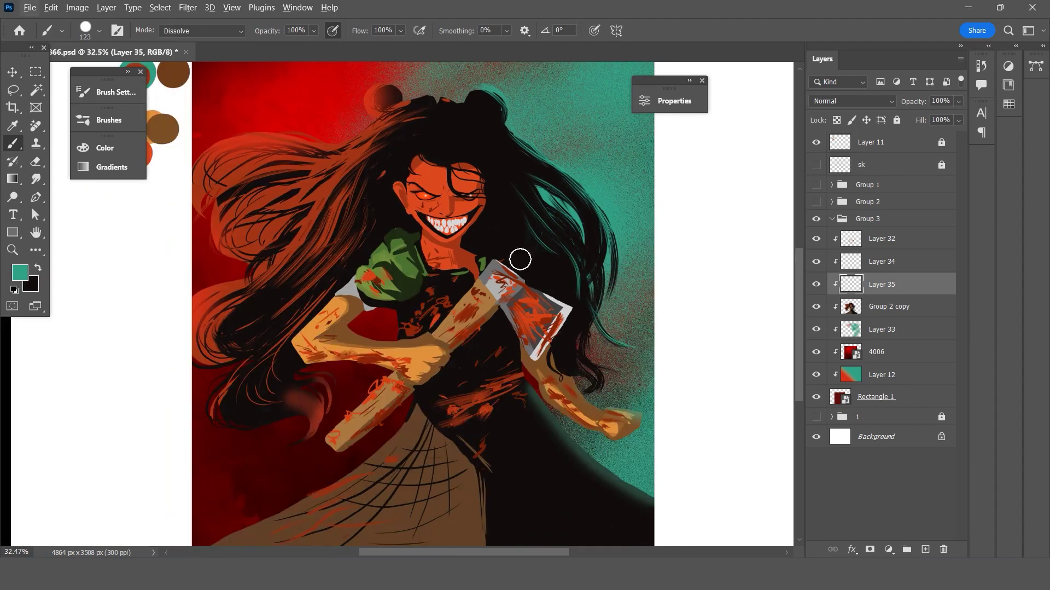
left_click(20, 272)
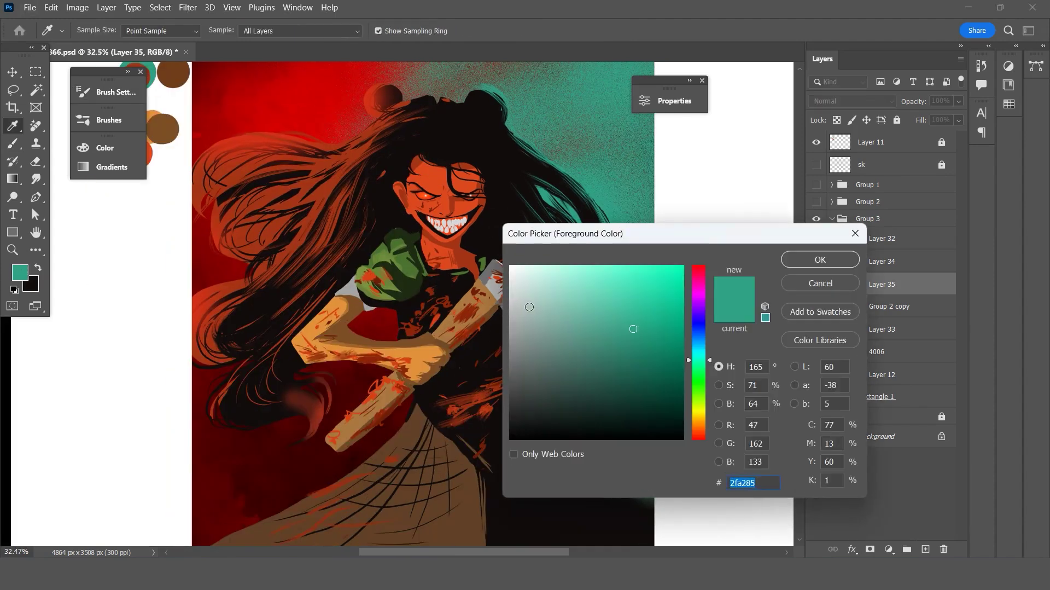
Set a pale mint foreground colour and shrink the brush to 50 px.
left_click_drag(529, 306, 532, 277)
left_click(798, 259)
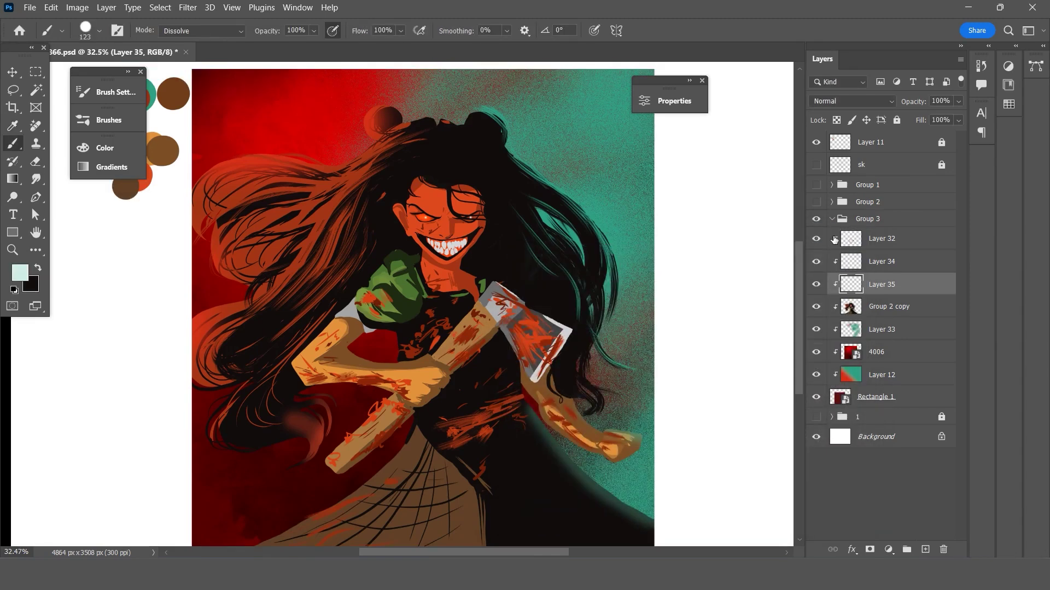
key("bracketleft")
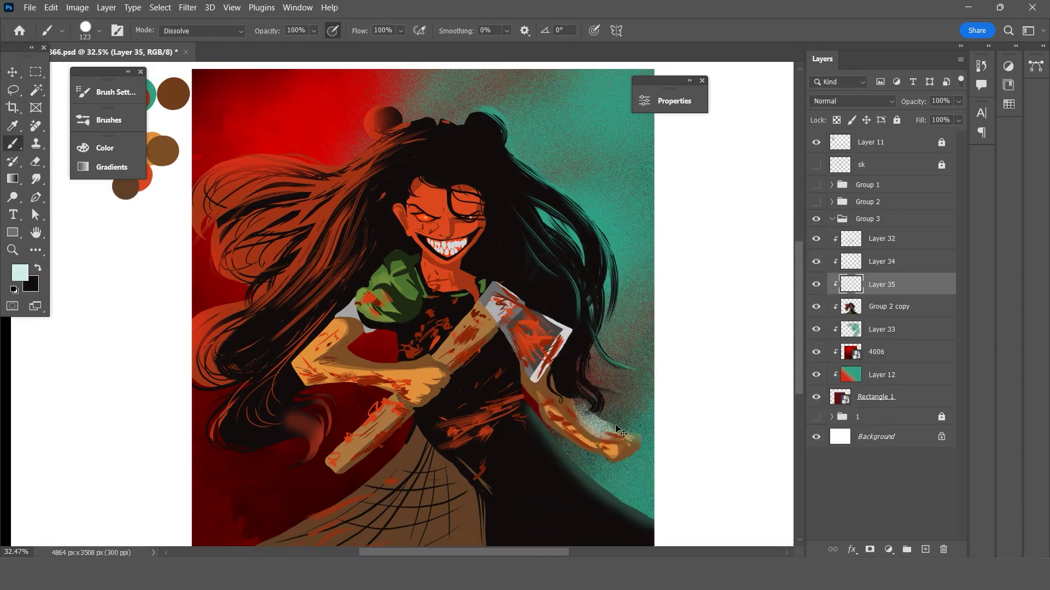
key("bracketleft")
key("bracketleft")
key("bracketleft")
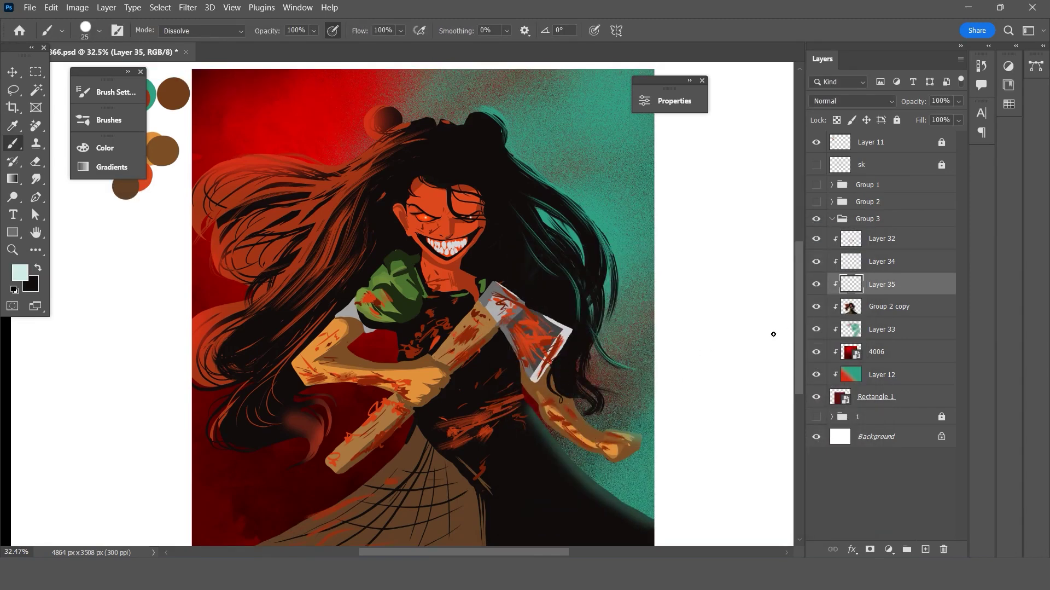
Release Group 2 copy from its clipping mask and view the whole figure.
left_click(871, 310)
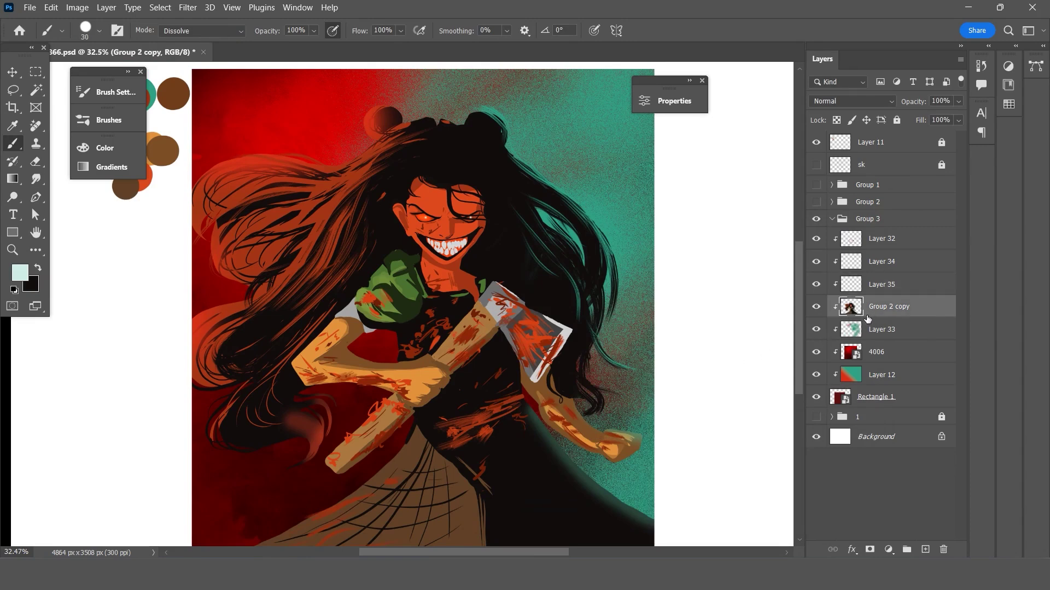
left_click(867, 316, "alt")
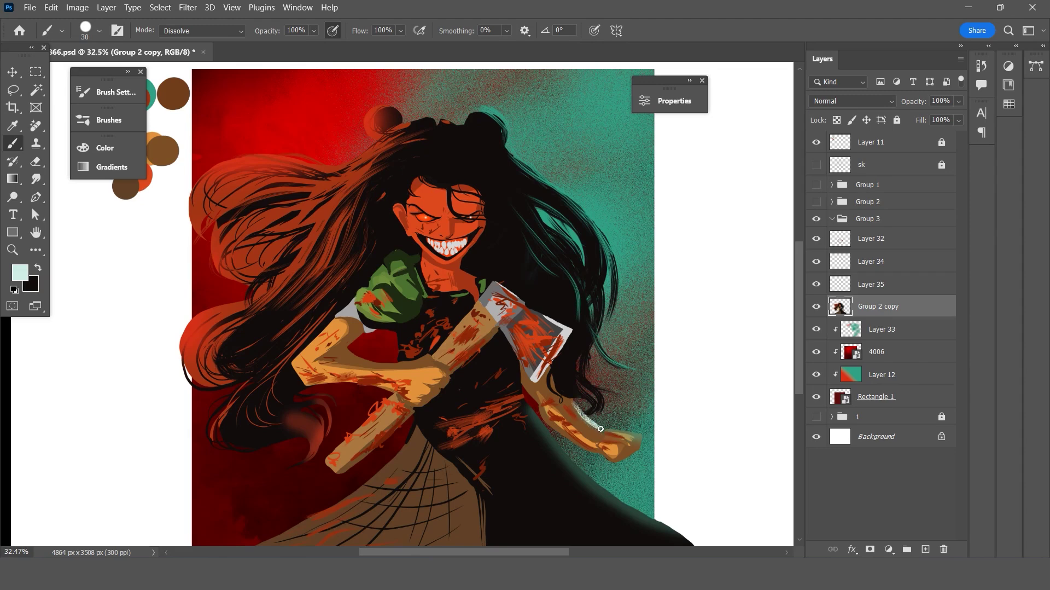
key("alt+bracketright")
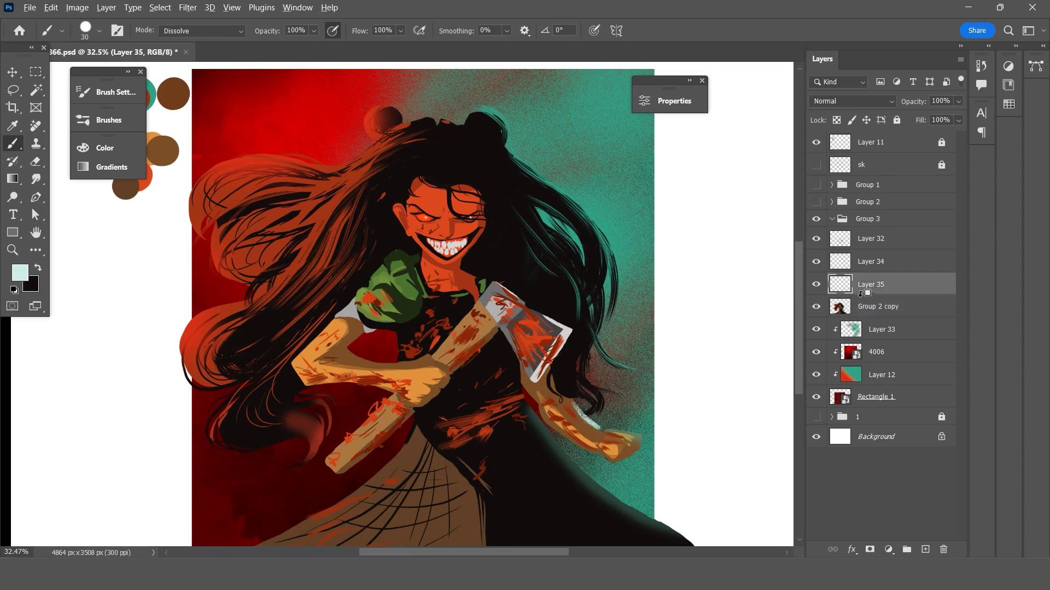
key("alt+bracketleft")
scroll(604, 414, "down", 2)
scroll(505, 394, "up", 2)
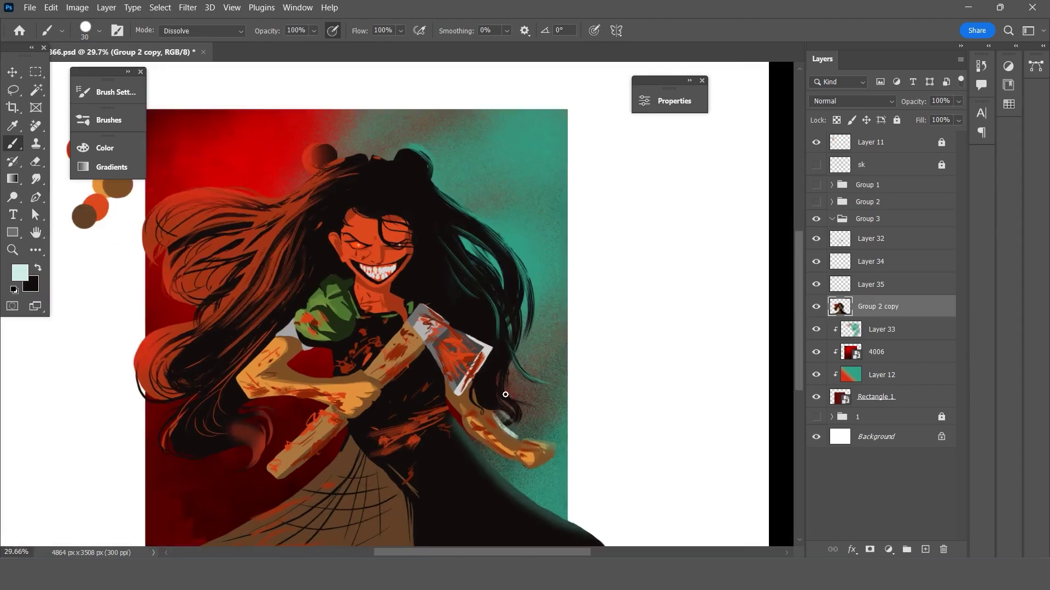
scroll(506, 394, "up", 1)
scroll(506, 394, "down", 1)
Clip Layer 35 to Group 2 copy and paint pale rim light along the dress edge.
key("alt+bracketright")
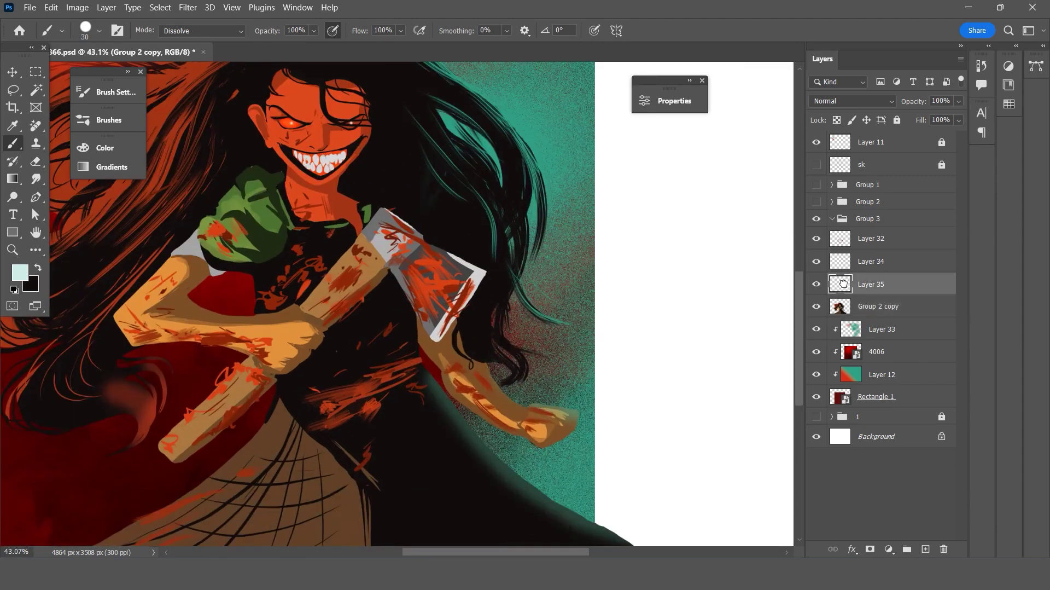
key("ctrl+alt+g")
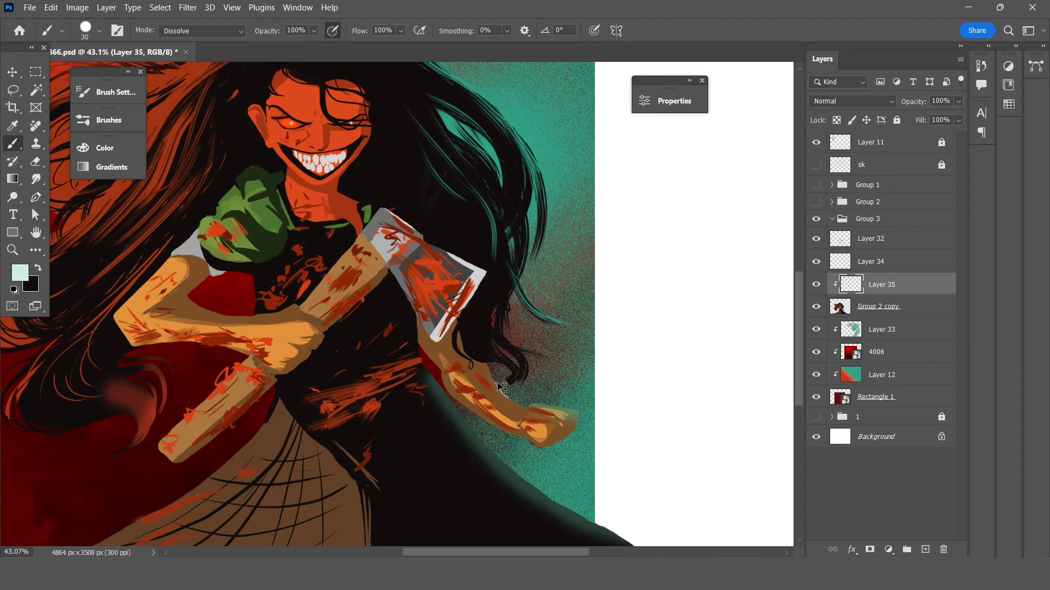
mouse_move(495, 382)
left_mouse_down()
mouse_move(523, 407)
mouse_move(592, 408)
left_mouse_up()
key("ctrl+z")
key("ctrl+z")
left_click_drag(461, 421, 535, 485)
key("ctrl+z")
key("ctrl+shift+z")
left_click_drag(482, 443, 439, 389)
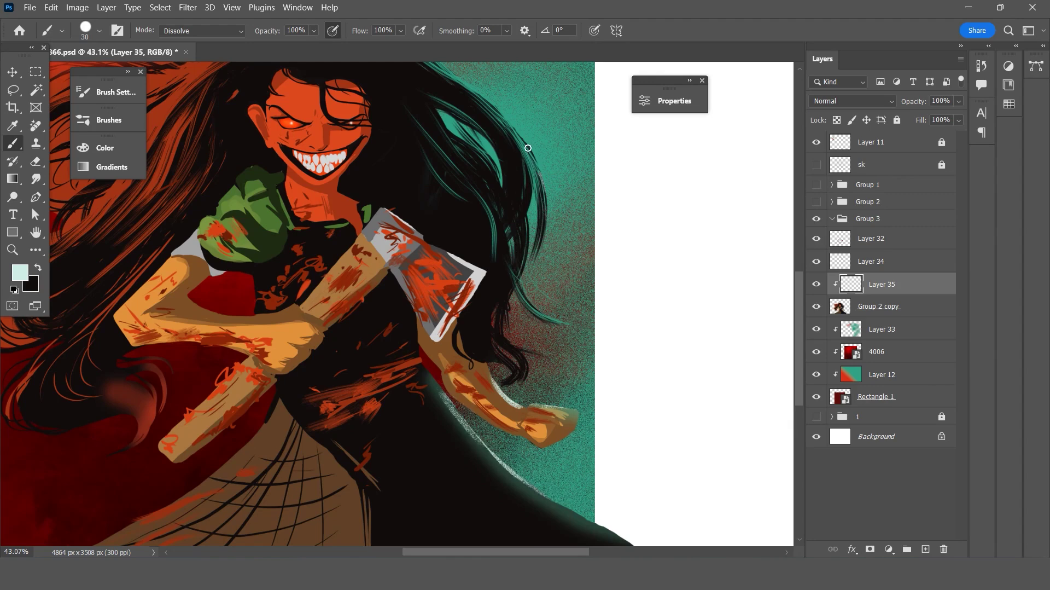
Add rim light along the hair's outer edge, the arm's upper edge and the skirt.
left_click_drag(541, 172, 454, 74)
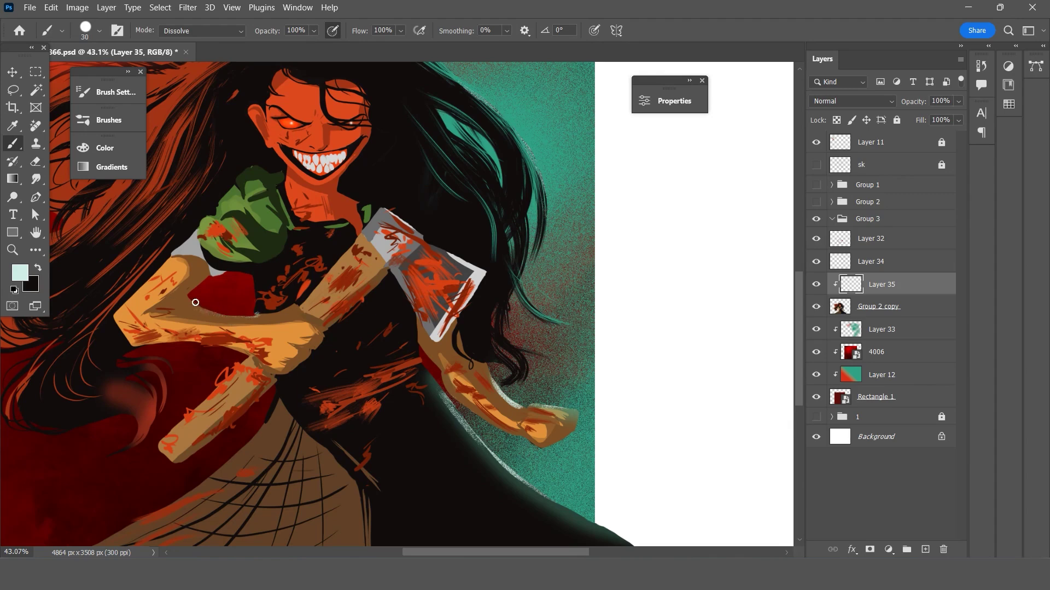
left_click_drag(211, 310, 257, 315)
left_click_drag(230, 379, 154, 455)
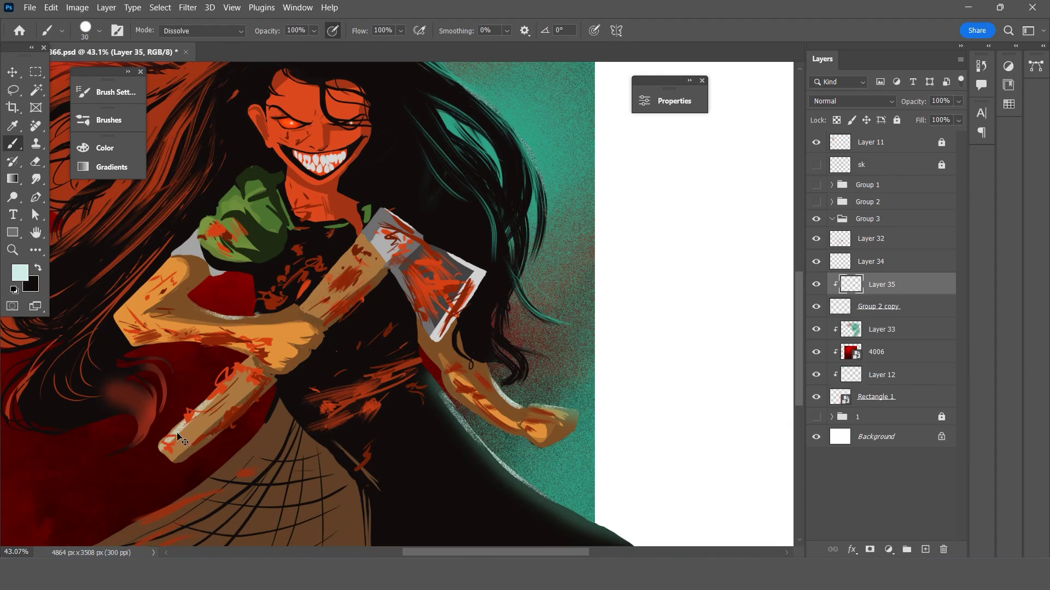
key("ctrl+z")
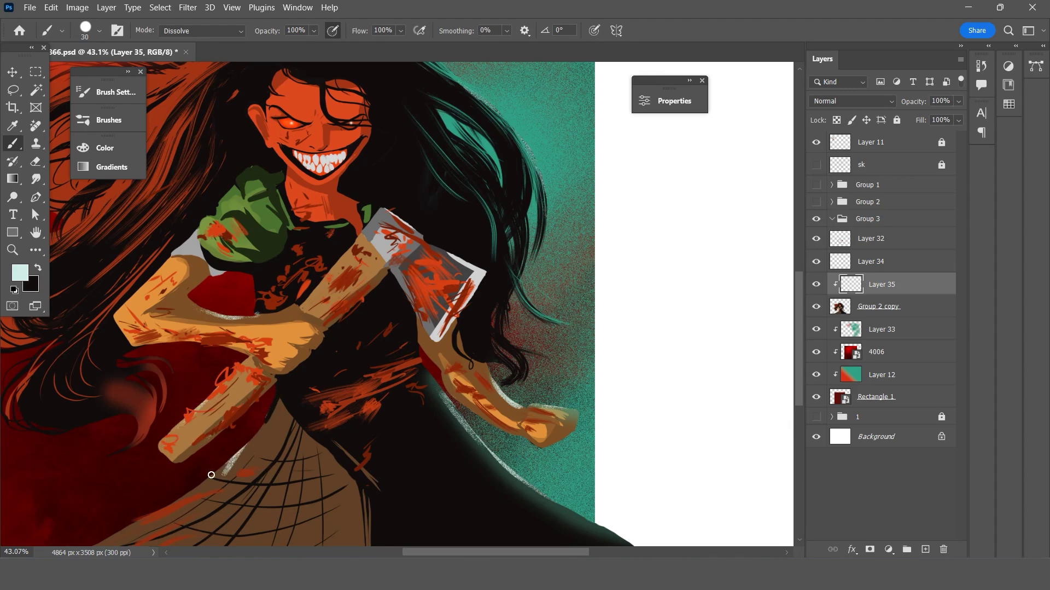
left_click_drag(265, 419, 207, 476)
scroll(256, 339, "down", 1)
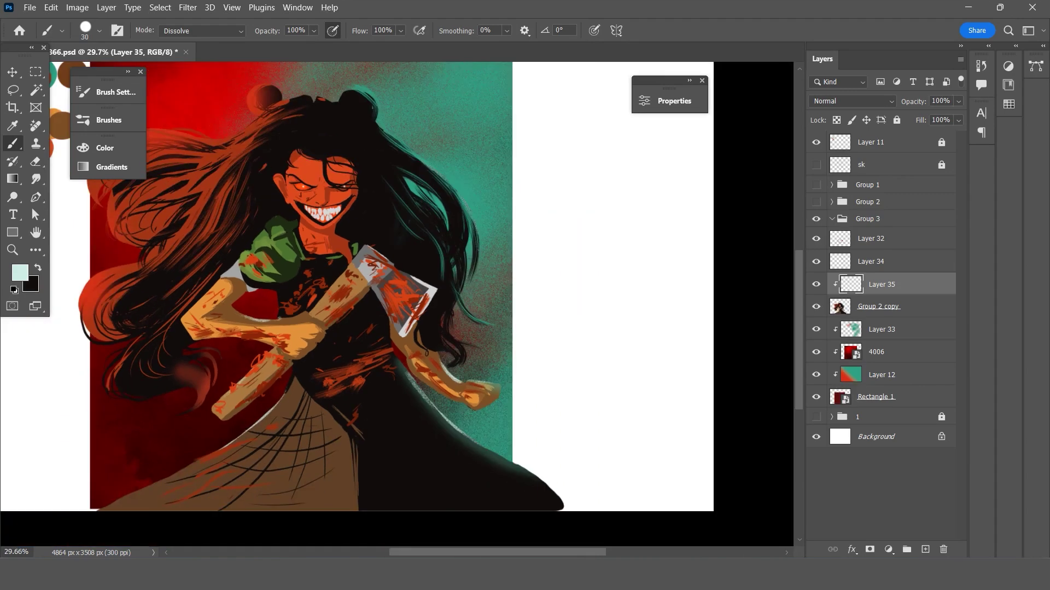
scroll(192, 372, "down", 1)
scroll(129, 405, "down", 1)
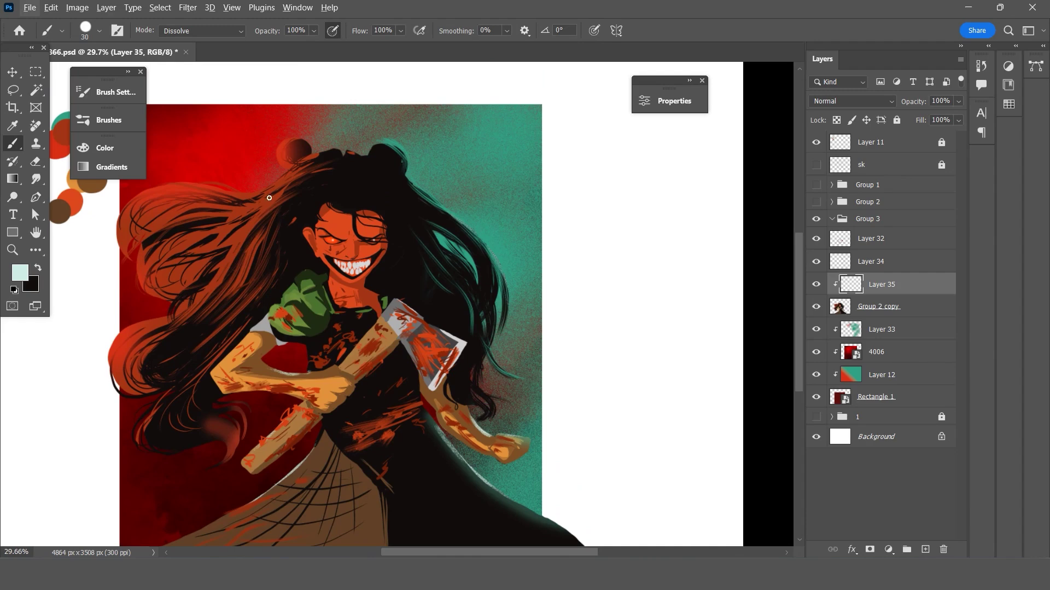
Highlight the hair's top, right edge, lower-left edge and curved strand with pale speckles.
left_click_drag(256, 196, 215, 193)
key("ctrl+z")
left_click_drag(272, 179, 155, 187)
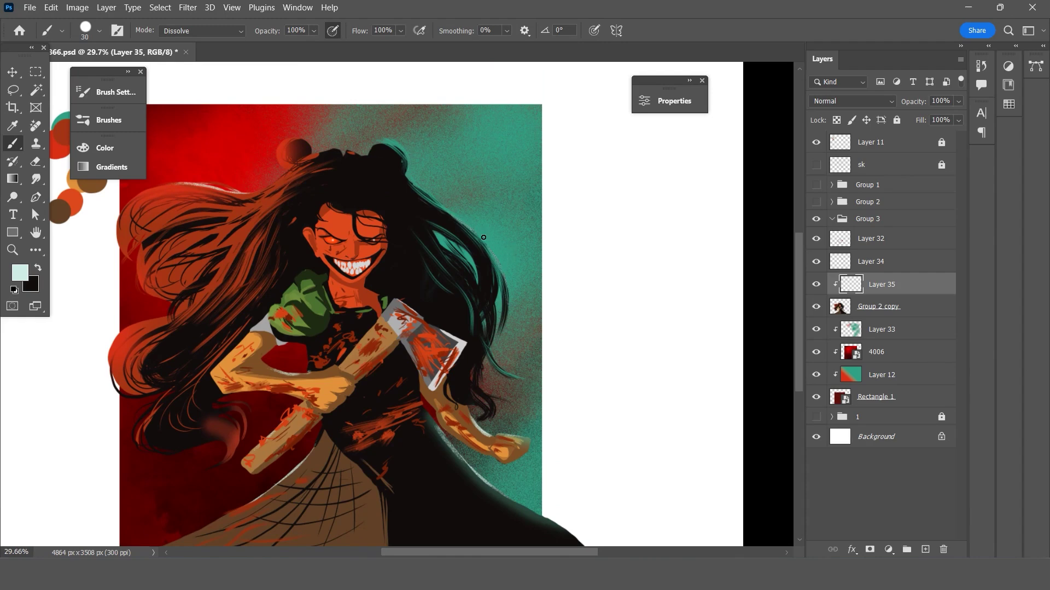
left_click_drag(474, 231, 426, 198)
left_click_drag(143, 412, 137, 444)
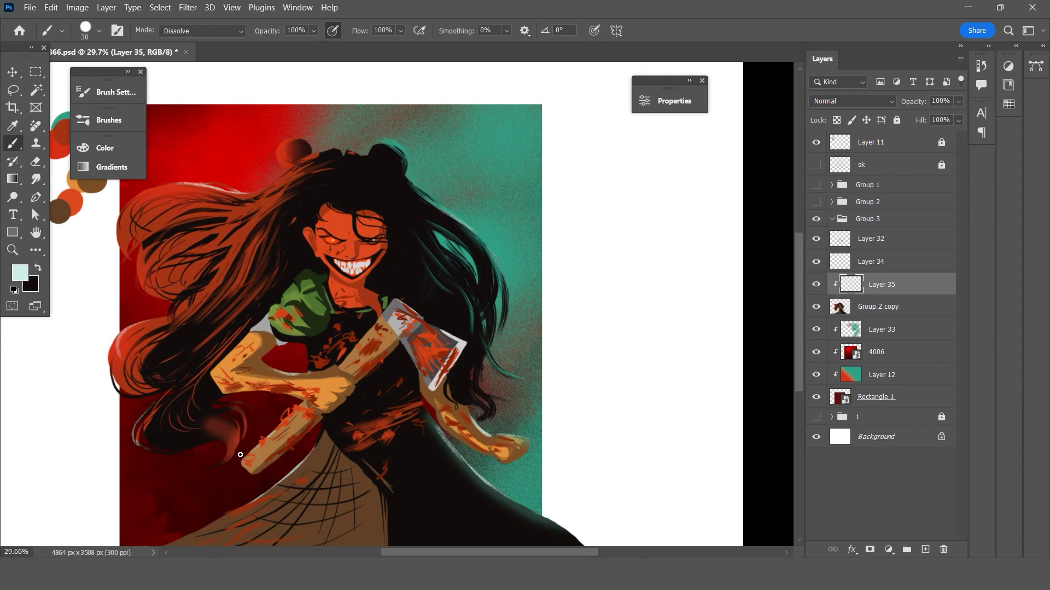
mouse_move(245, 428)
left_mouse_down()
mouse_move(233, 405)
mouse_move(230, 445)
left_mouse_up()
Sample dark red, then near-black, from the painting and darken the lower-left hair strand.
key("i")
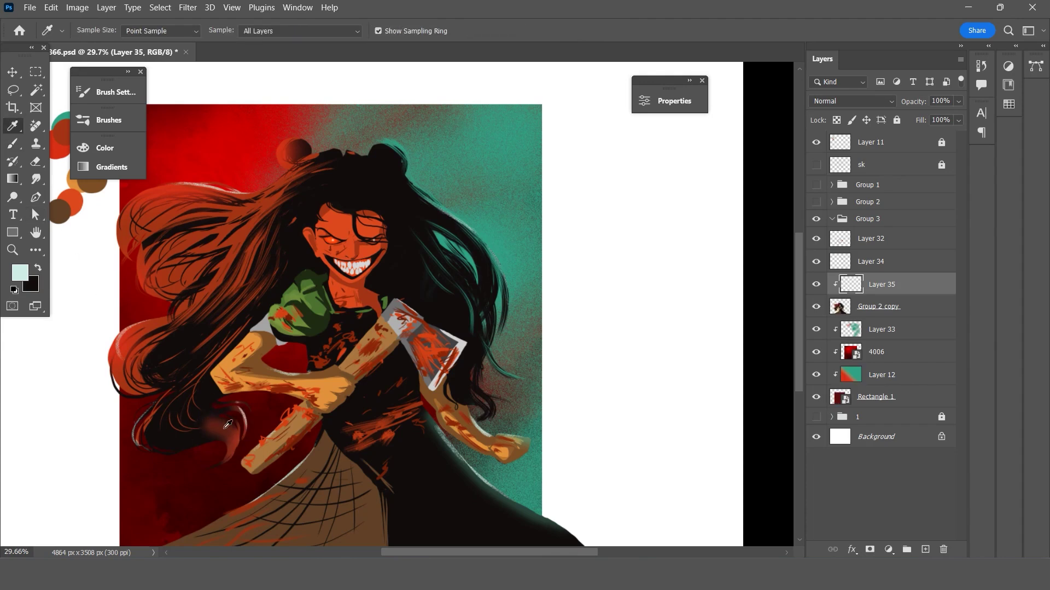
left_click(228, 424)
key("b")
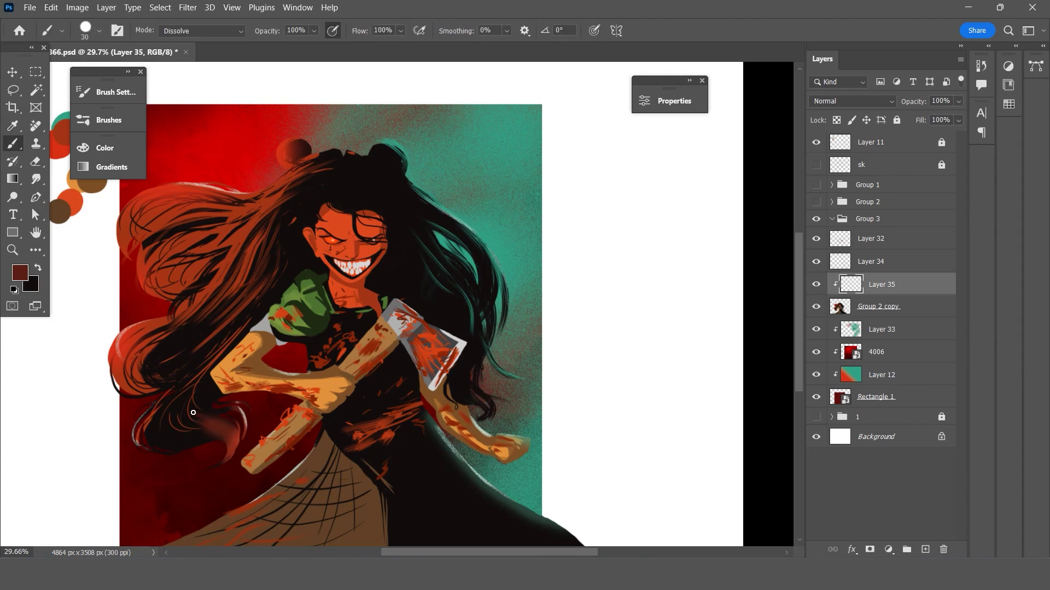
mouse_move(211, 395)
left_mouse_down()
mouse_move(196, 415)
mouse_move(203, 379)
left_mouse_up()
left_click(200, 439, "alt")
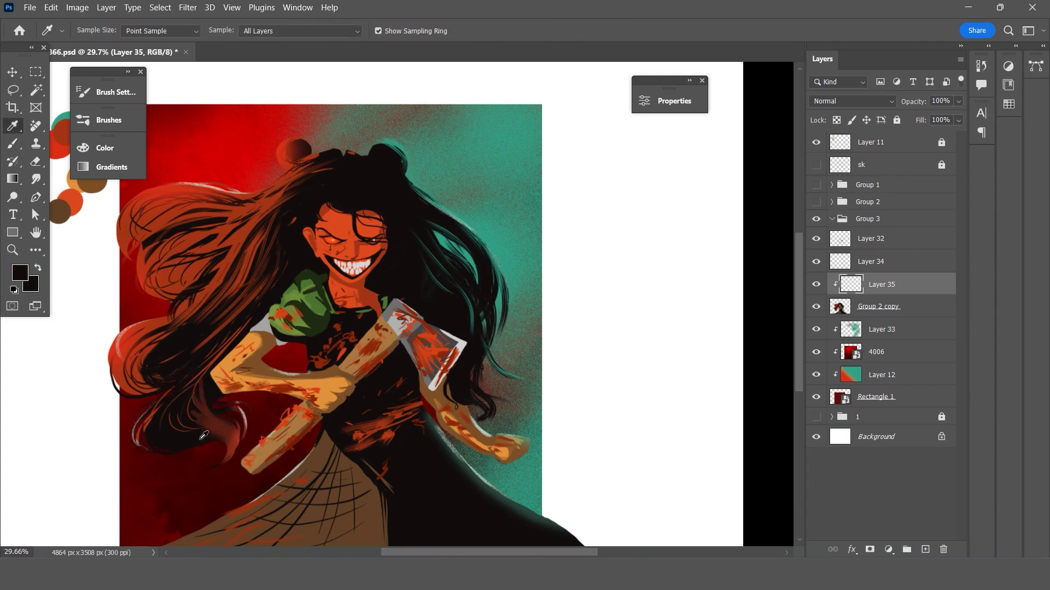
mouse_move(213, 418)
left_mouse_down()
mouse_move(196, 390)
mouse_move(218, 431)
mouse_move(218, 415)
left_mouse_up()
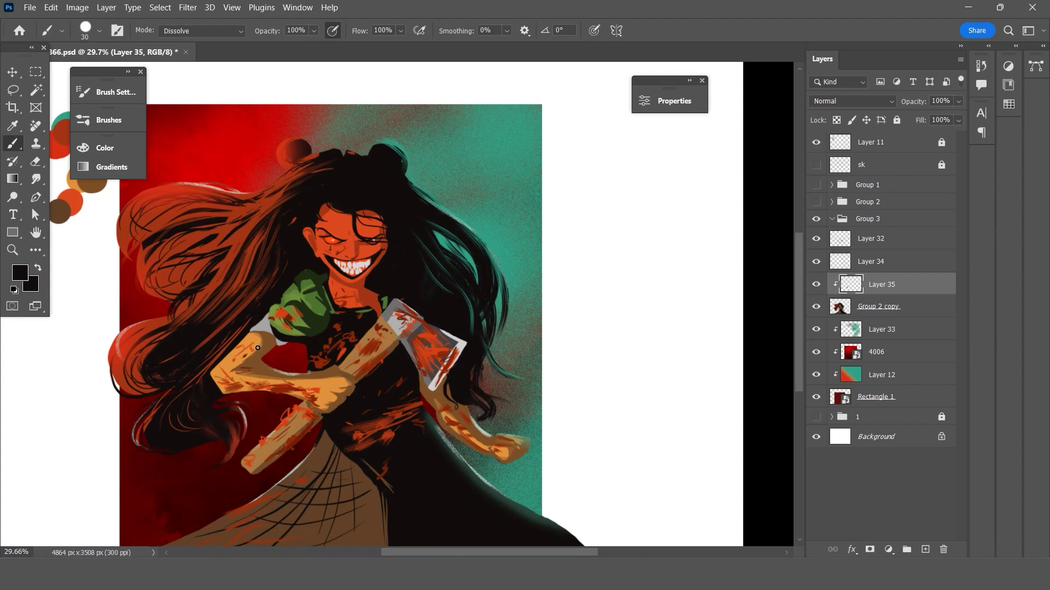
Re-clip Layer 34, Layer 32 and Group 2 copy to the layers below.
scroll(257, 348, "down", 2)
scroll(257, 348, "up", 1)
left_click(877, 268, "alt")
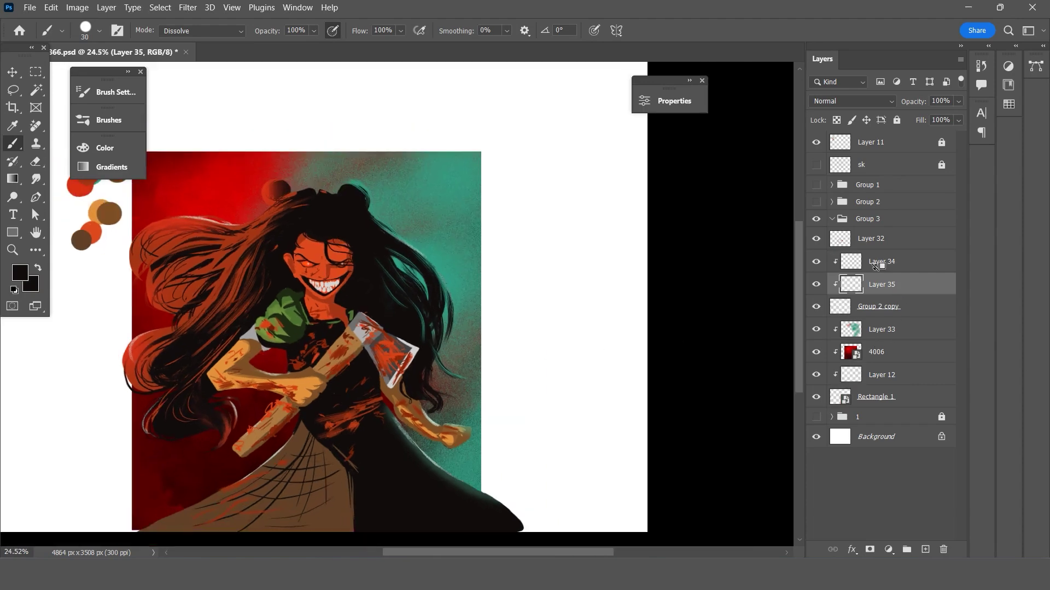
left_click(856, 249, "alt")
left_click(866, 307)
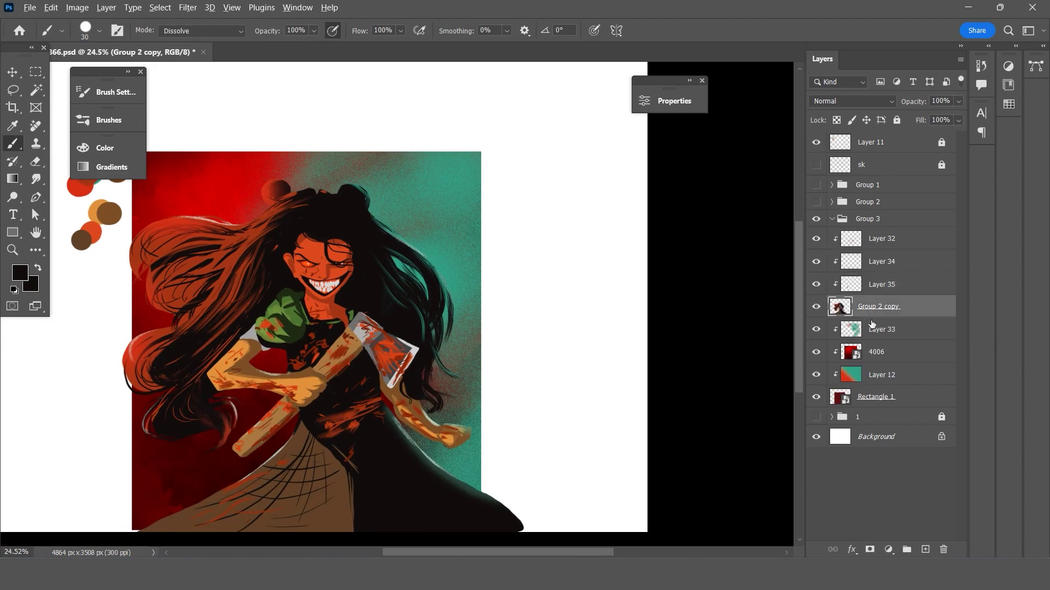
scroll(290, 361, "down", 1)
scroll(290, 361, "up", 2)
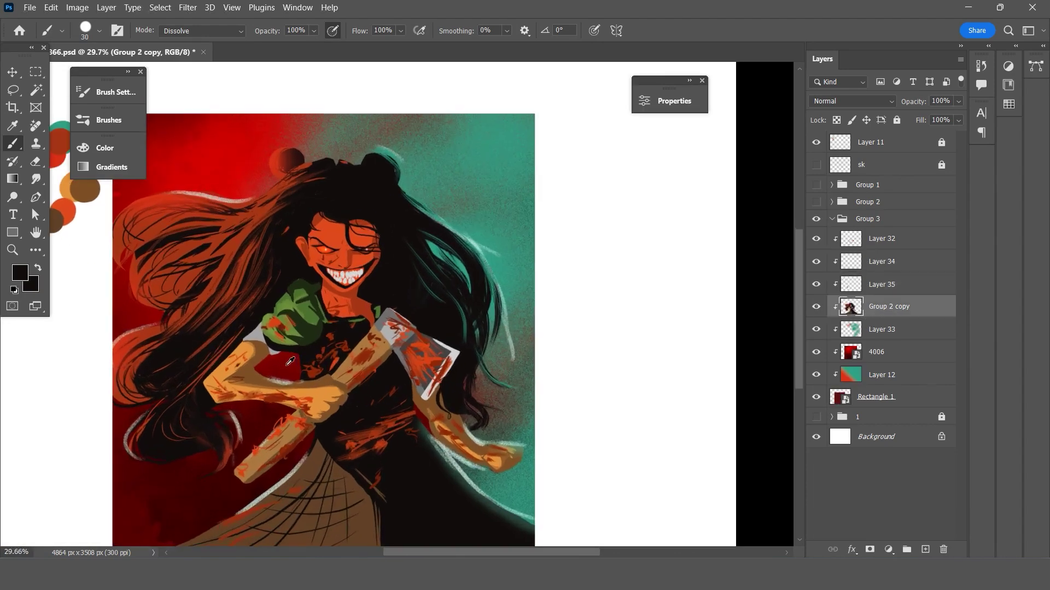
Hide the rim-light Layer 35.
left_click(867, 296)
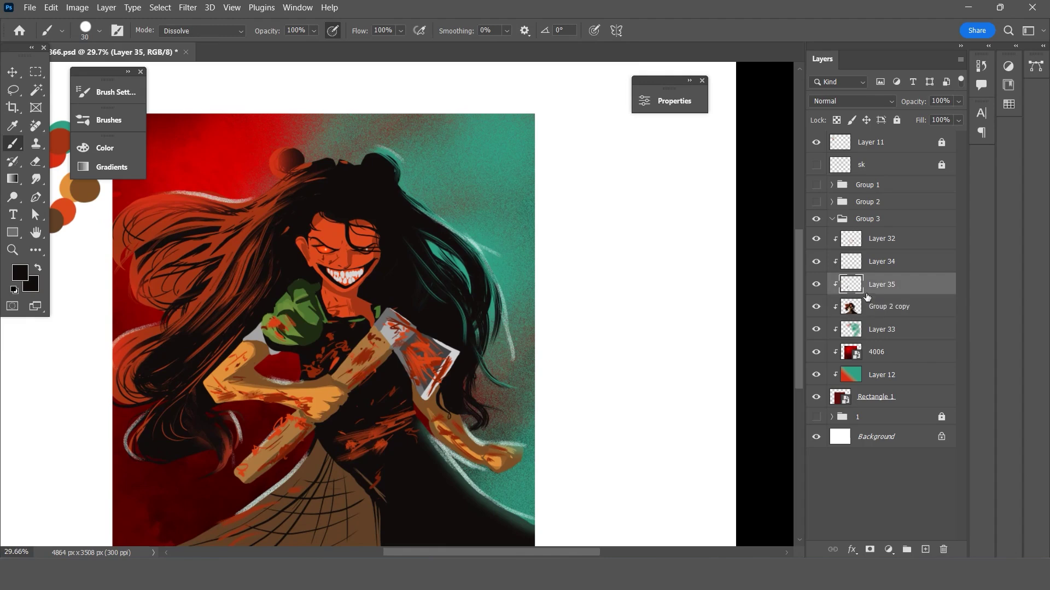
left_click(817, 284)
scroll(612, 318, "down", 1)
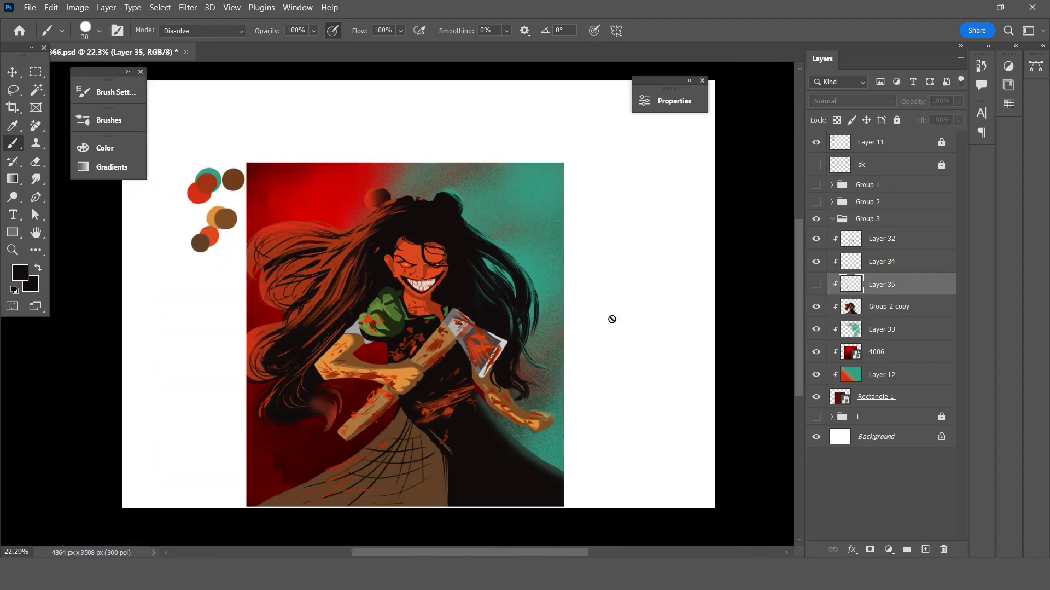
scroll(475, 336, "up", 1)
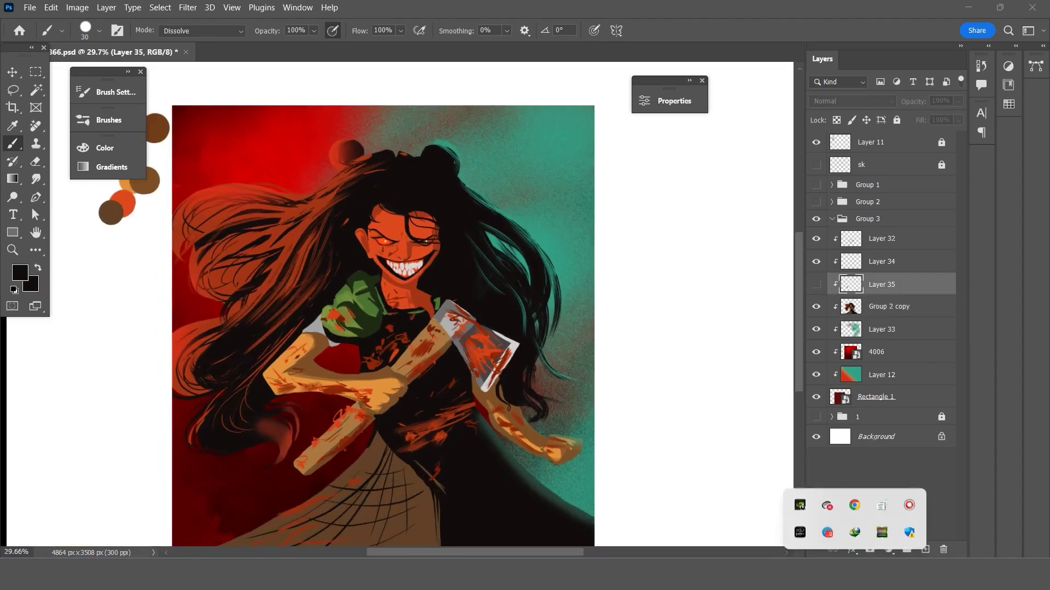
scroll(590, 370, "down", 1)
scroll(568, 352, "up", 1)
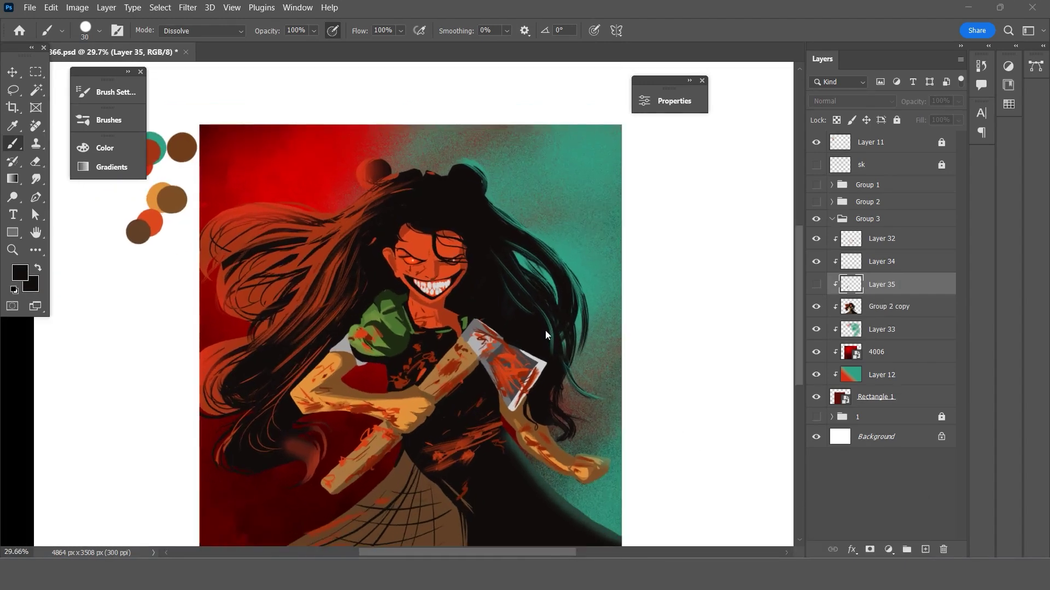
scroll(544, 335, "down", 1)
scroll(544, 335, "up", 1)
scroll(462, 269, "up", 1)
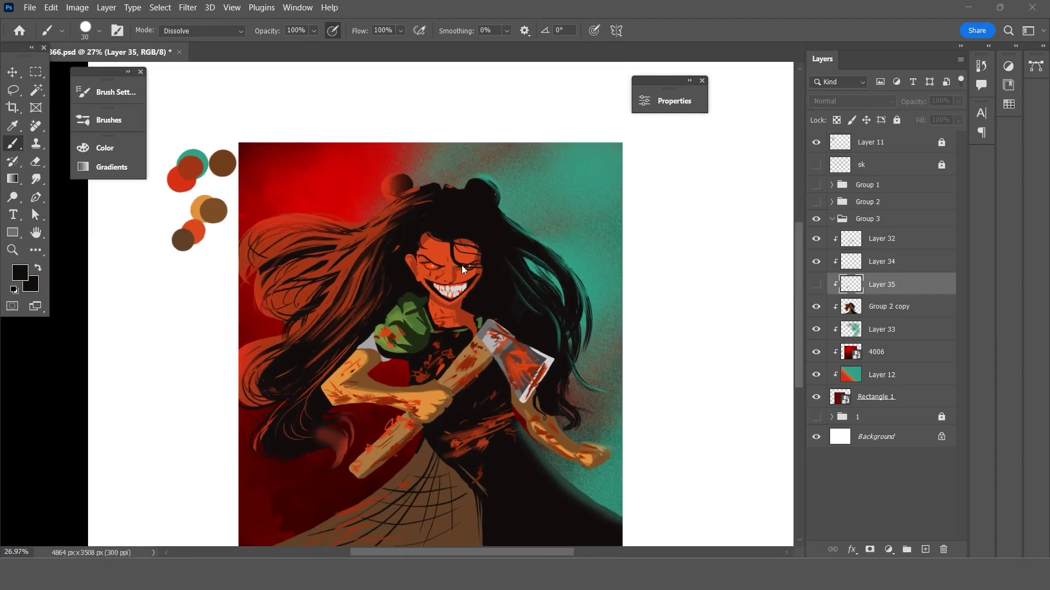
scroll(470, 311, "down", 1)
scroll(470, 312, "down", 1)
scroll(474, 310, "up", 1)
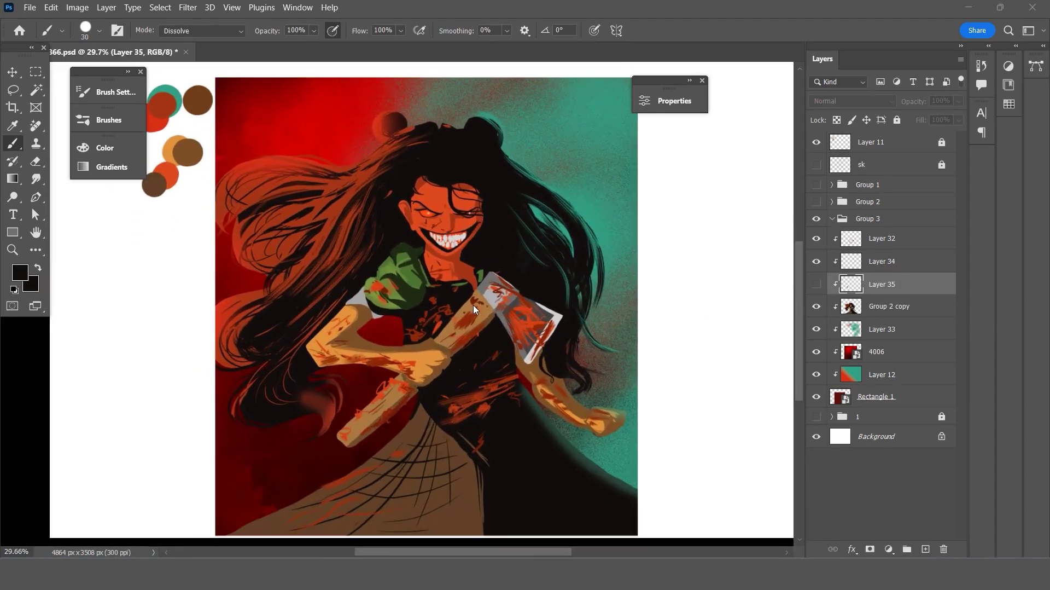